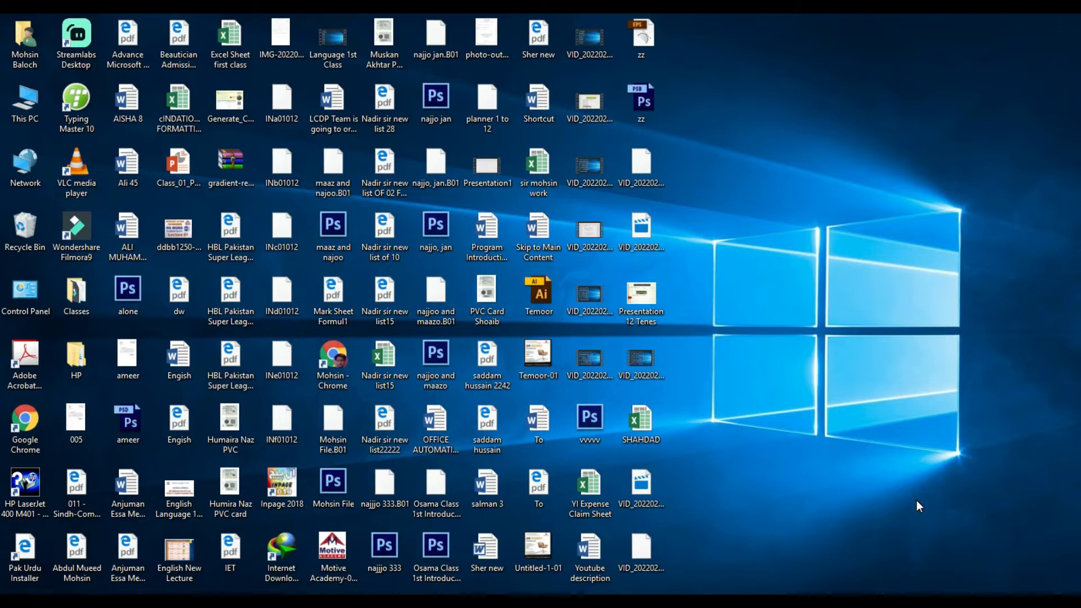
Bring the blank Document1 Word window to the front from the taskbar
mouse_move(414, 602)
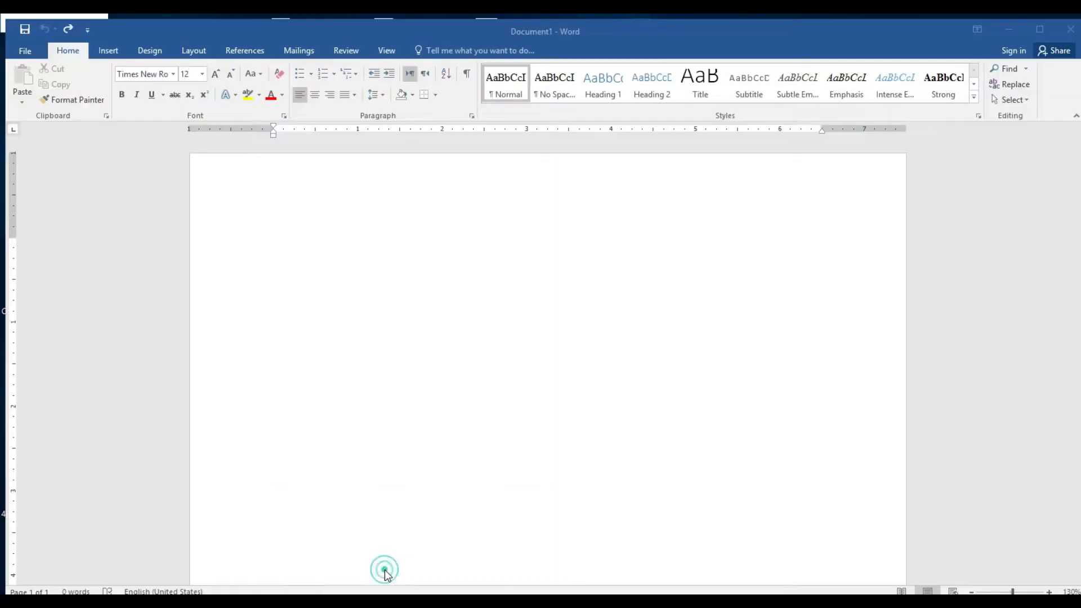
left_click(385, 572)
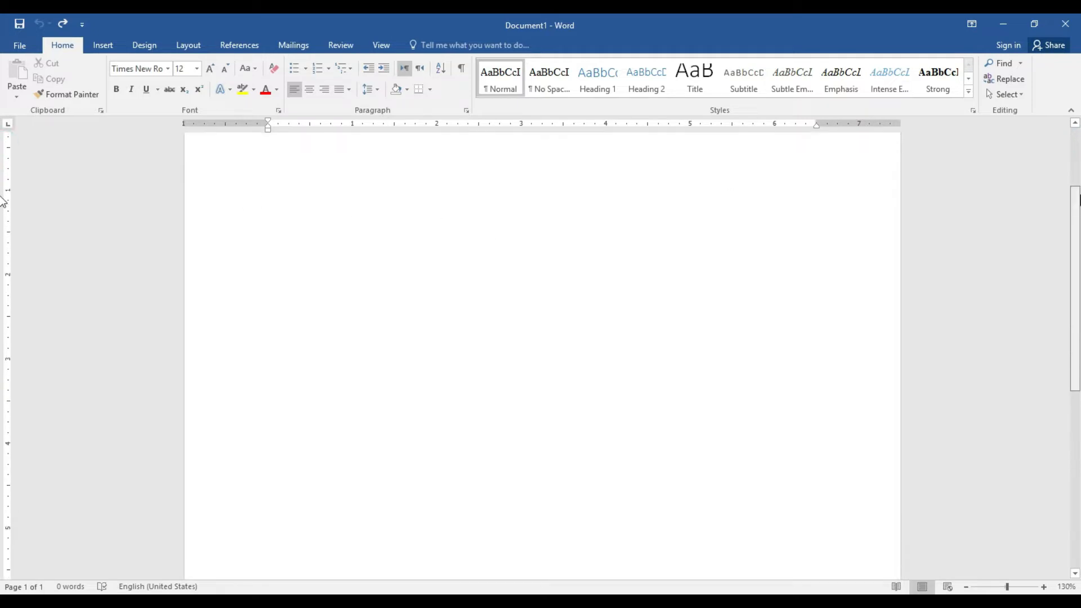
Zoom to 160%, set the paper size to A4, and centre the first paragraph
left_click(1043, 587)
left_click(1043, 586)
left_click(1043, 587)
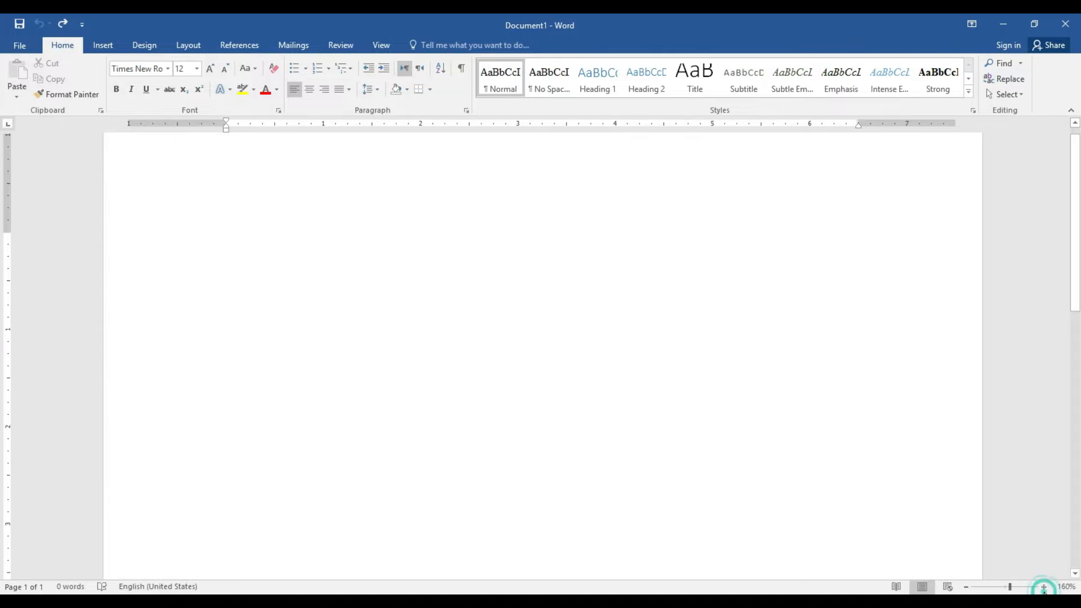
left_click(185, 46)
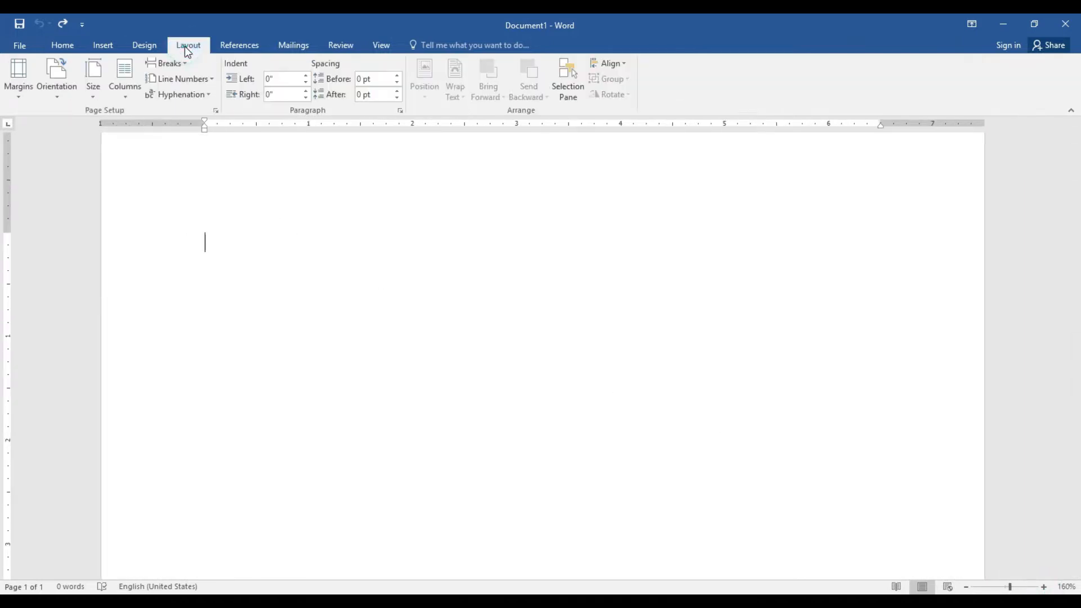
left_click(100, 93)
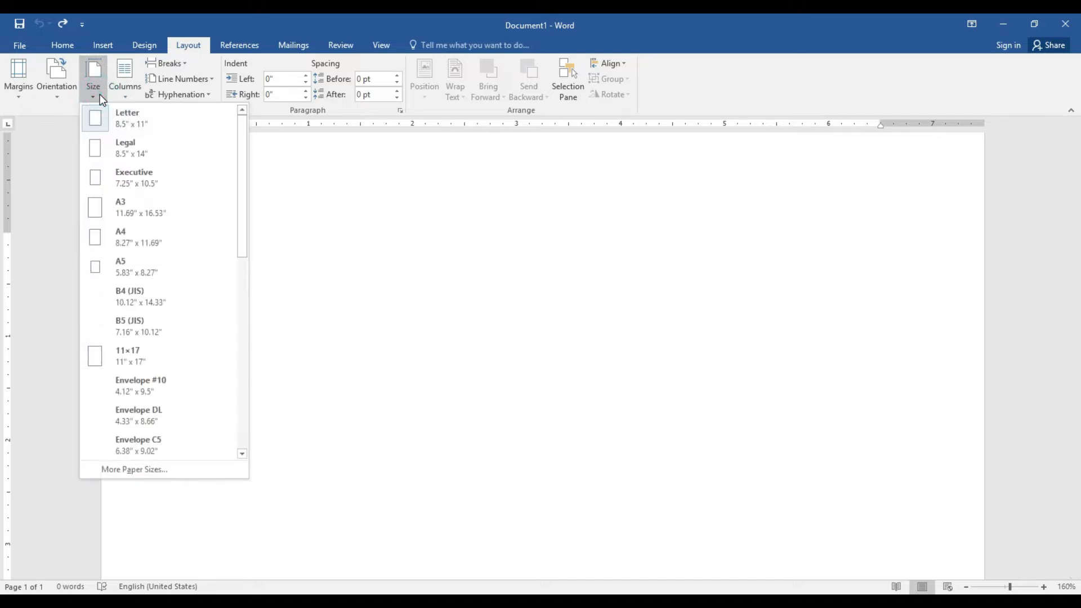
left_click(144, 249)
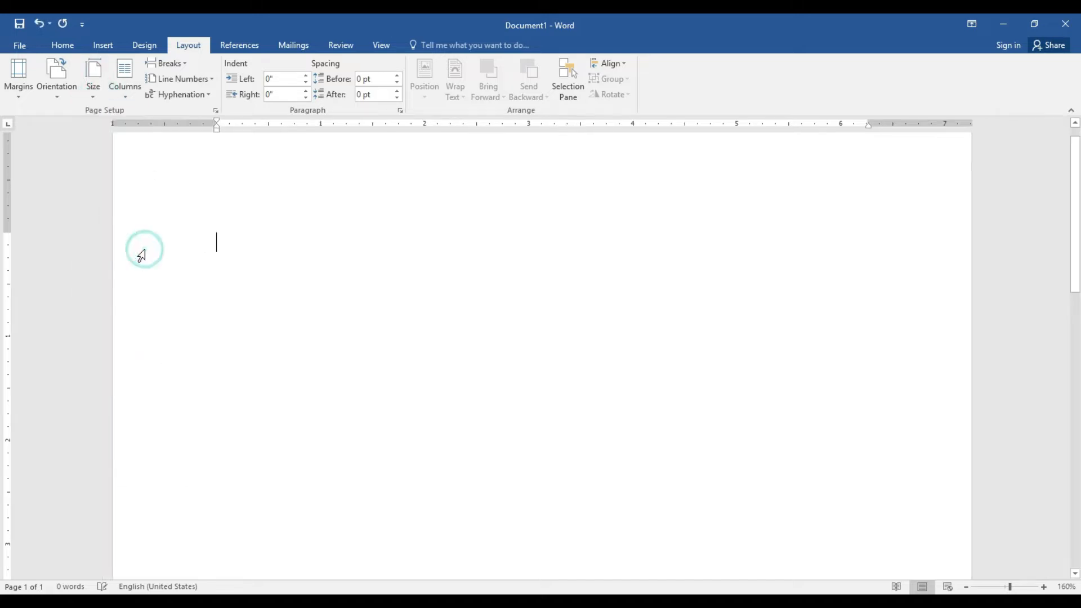
left_click(66, 44)
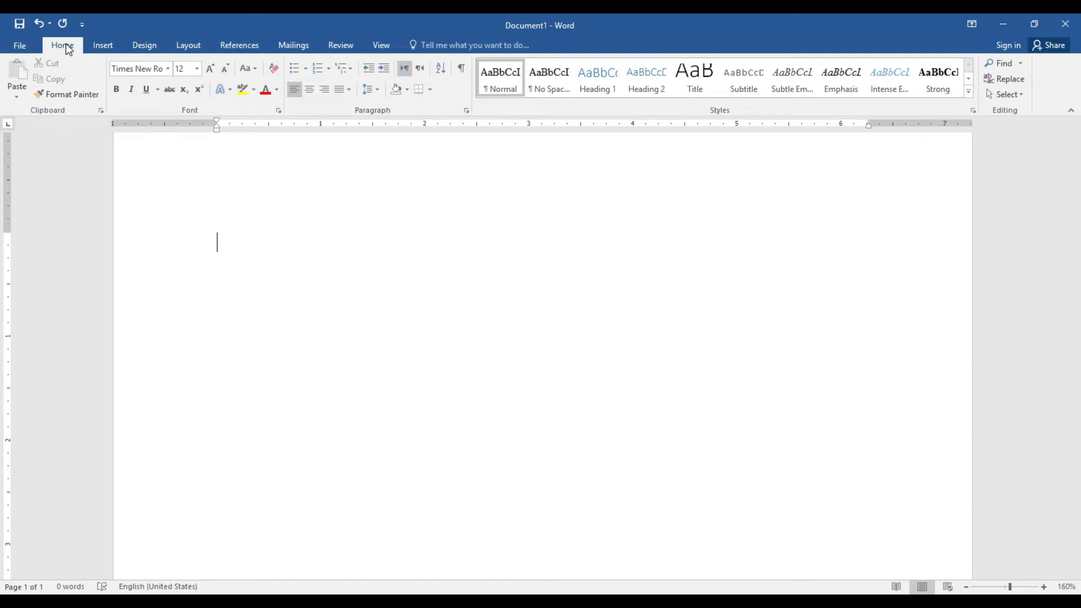
left_click(310, 90)
Type the bold Comic Sans MS heading 'WAQAS ELECTRONIC & COMPUTER SHOP', then start a new line
left_click(167, 69)
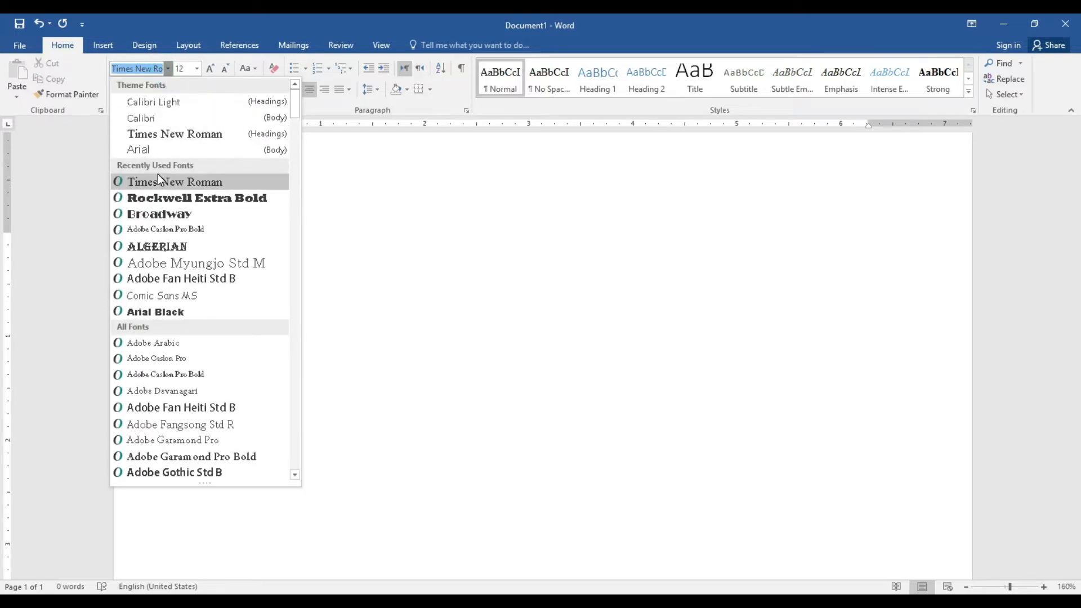
left_click(171, 296)
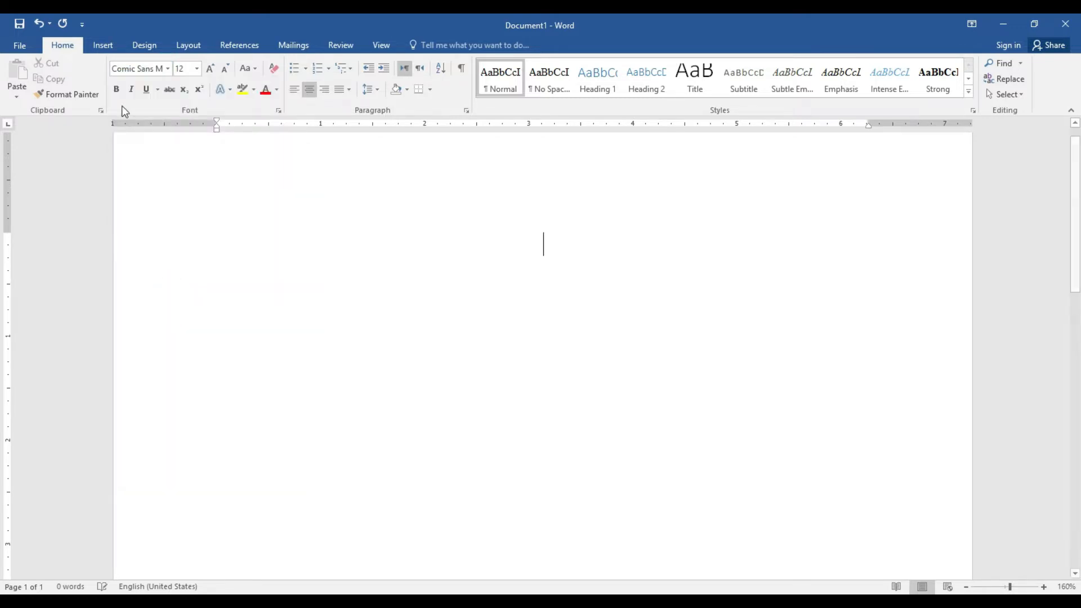
left_click(118, 90)
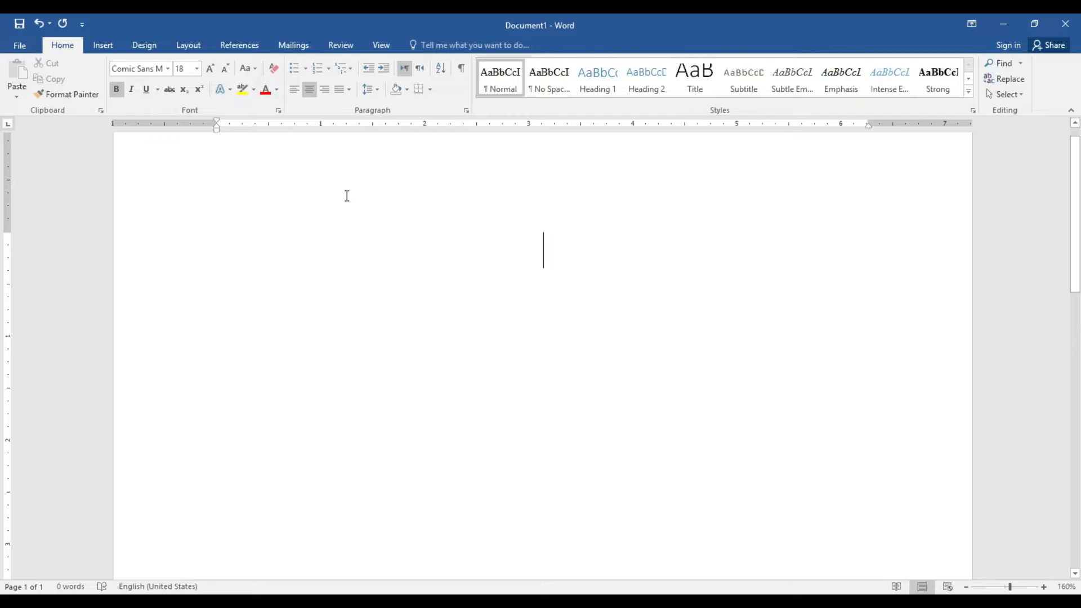
type("WAQA")
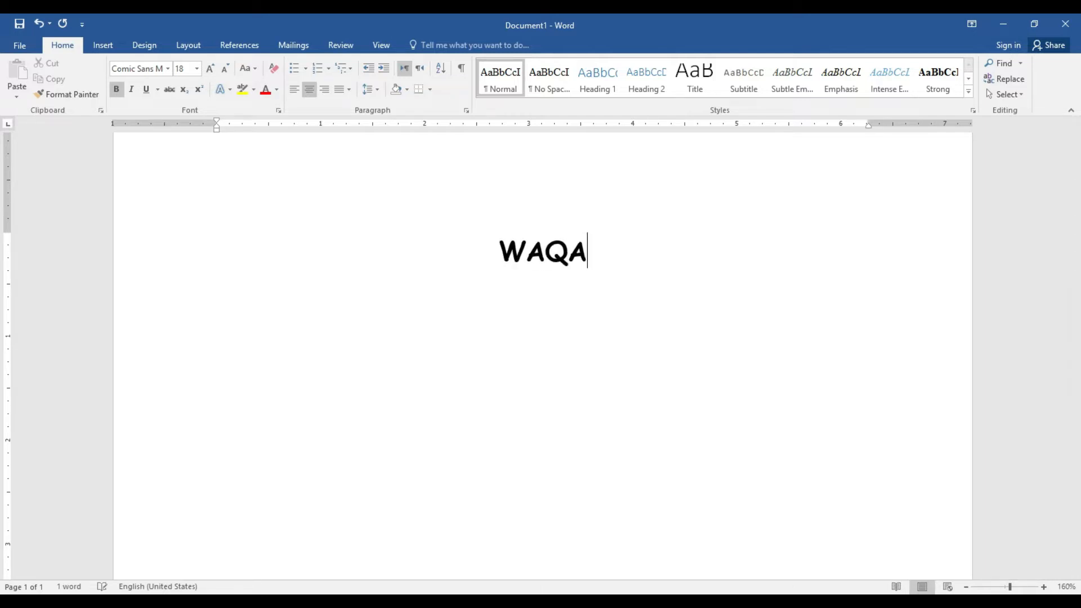
type("S ELE")
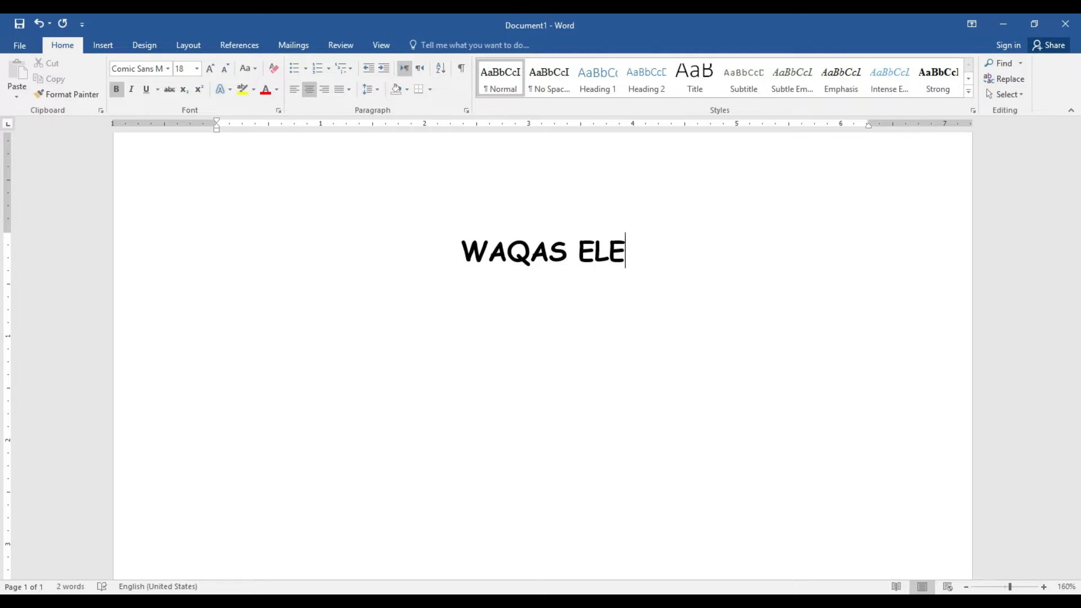
type("CTRONIC ")
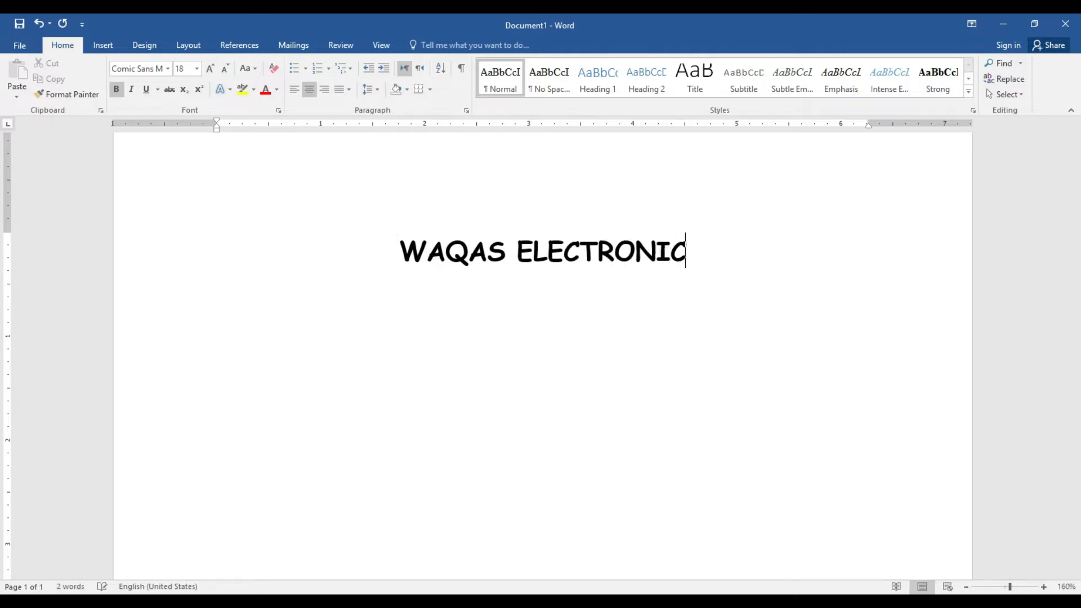
type("&")
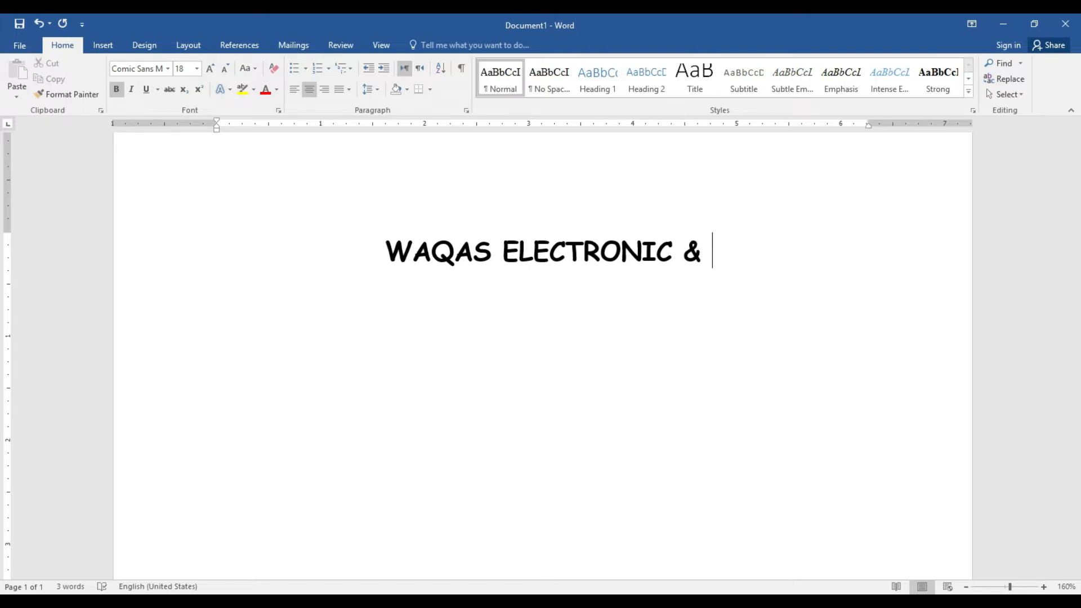
type(" COMPUTER ")
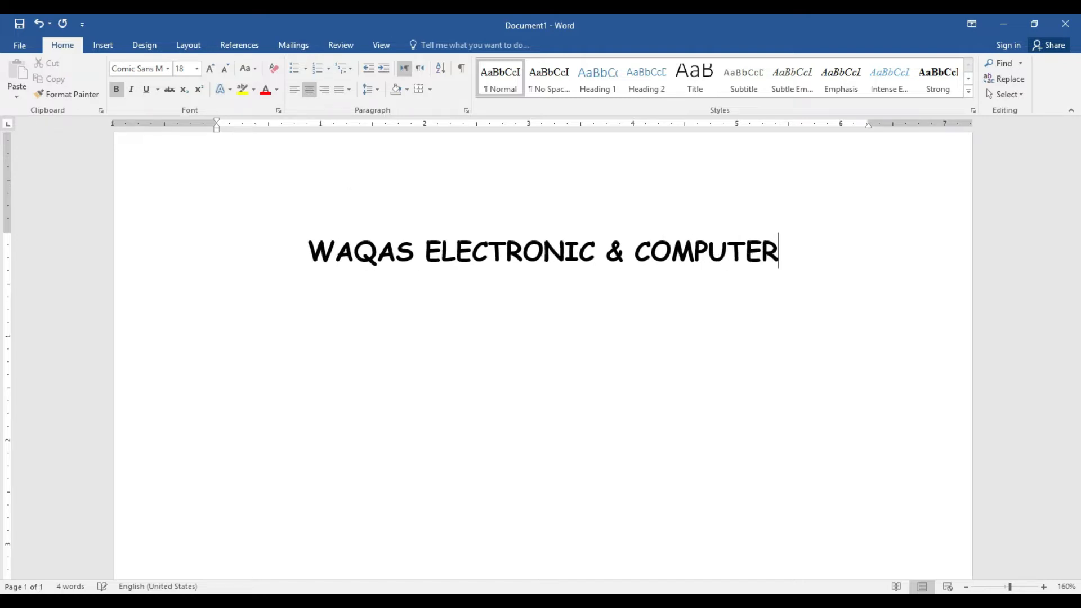
type("SHOP")
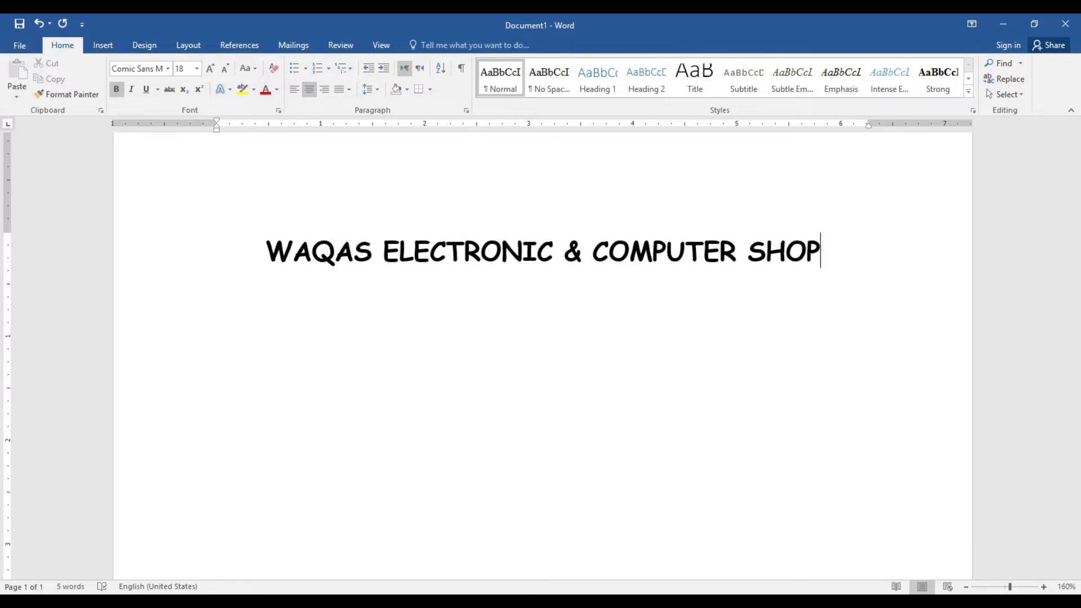
key("Return")
key("Return")
Give the shop heading grey shading and an outside border
left_click(261, 248)
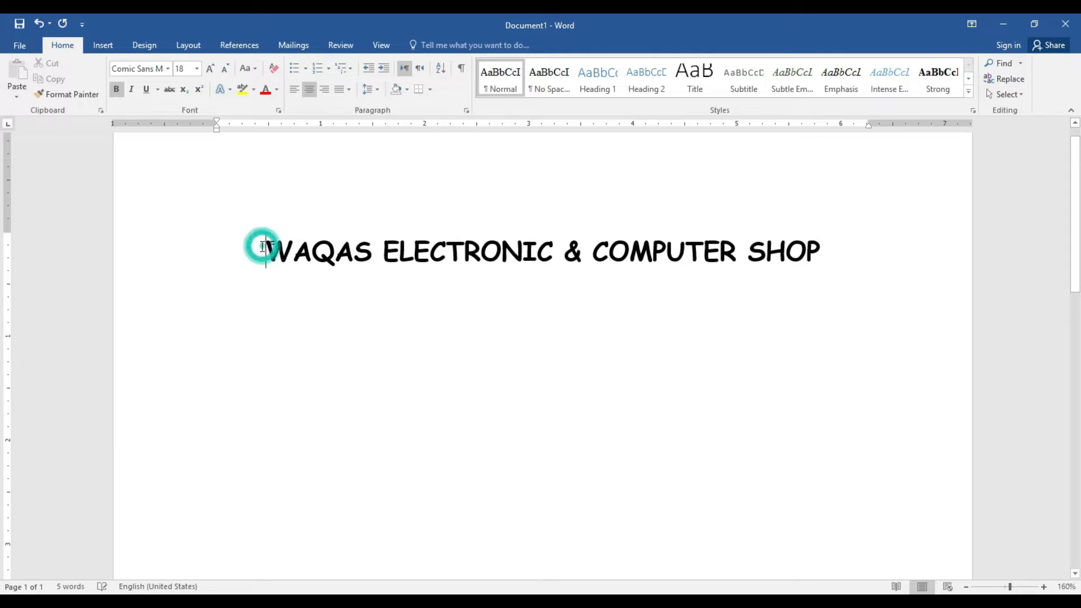
left_click(408, 89)
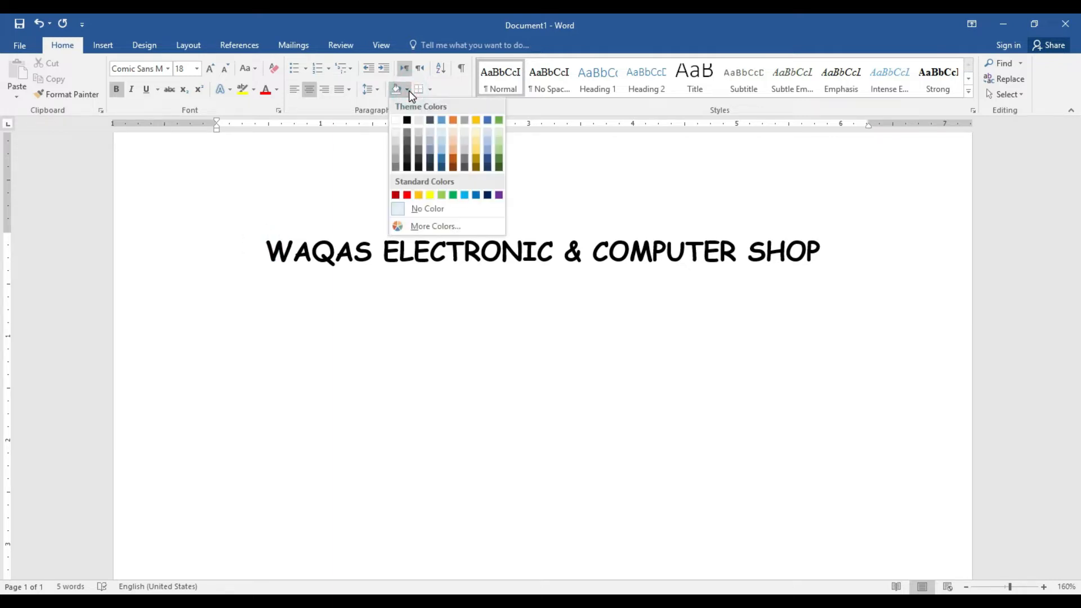
left_click(397, 150)
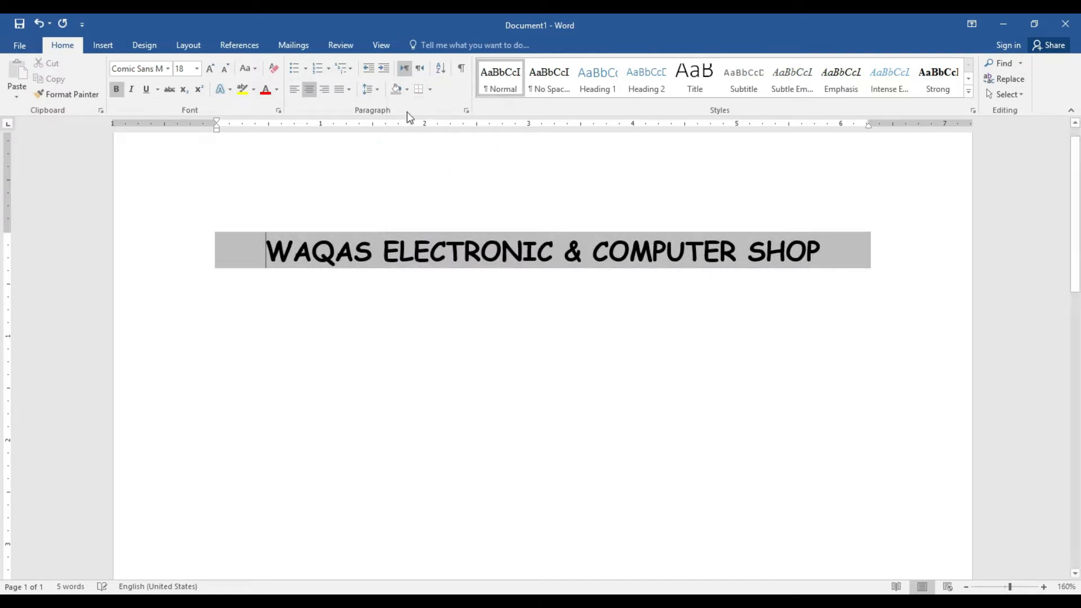
left_click(431, 90)
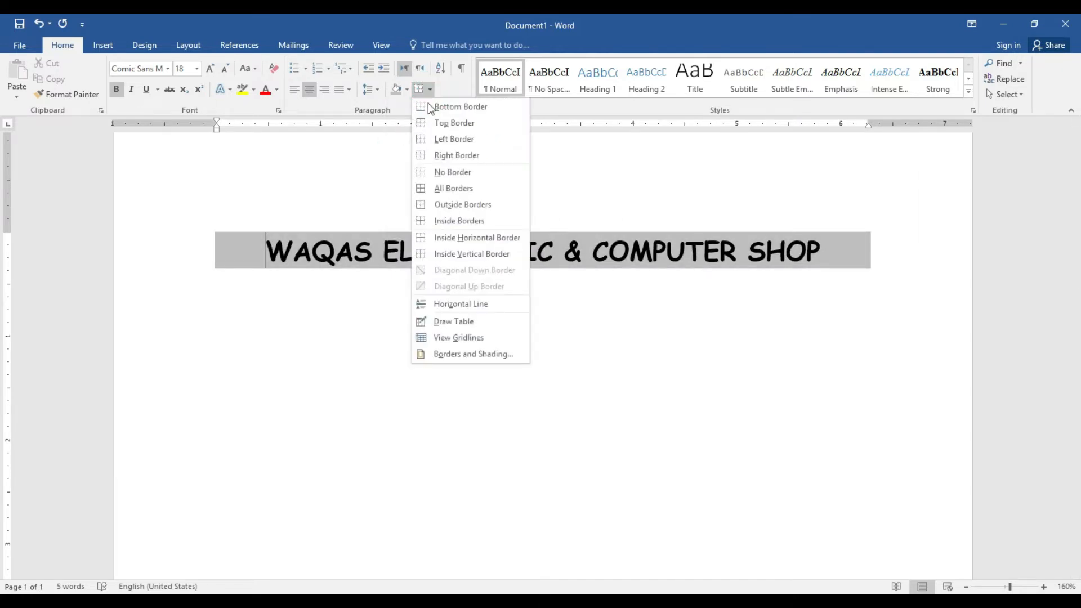
left_click(441, 204)
Set the empty line below the heading to font size 14
left_click(429, 292)
left_click(225, 68)
left_click(224, 68)
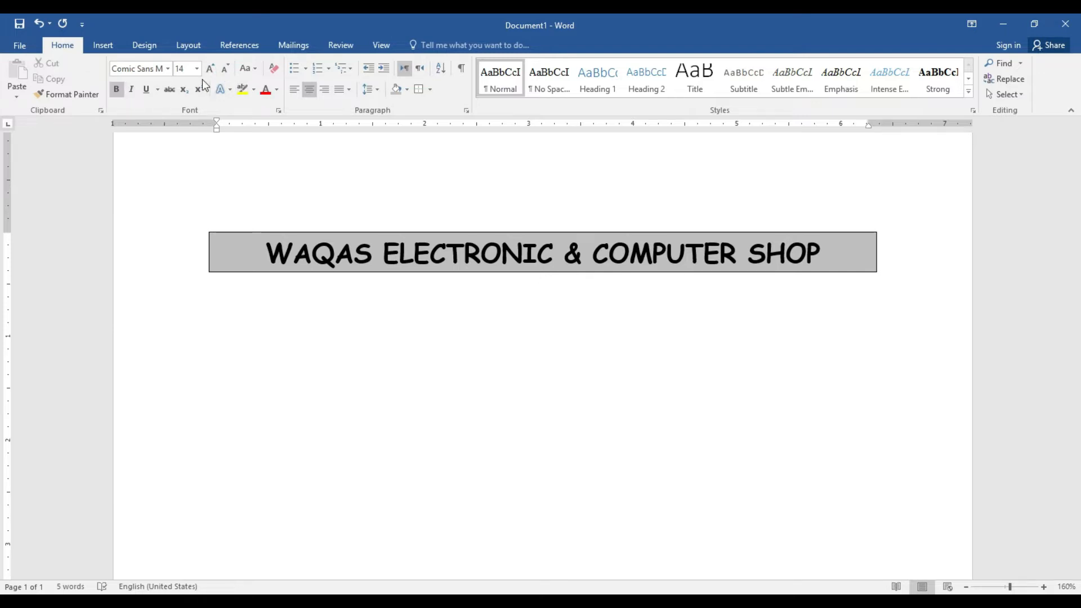
Add the left-aligned Times New Roman line 'The City Computer Institute' and select it
left_click(168, 68)
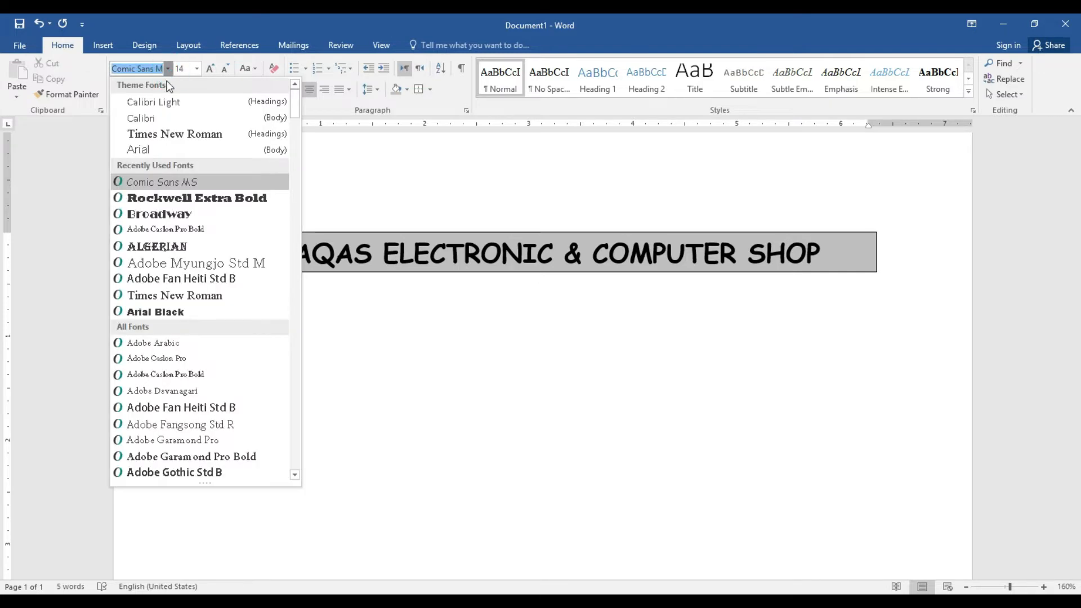
left_click(166, 133)
left_click(298, 88)
key("Return")
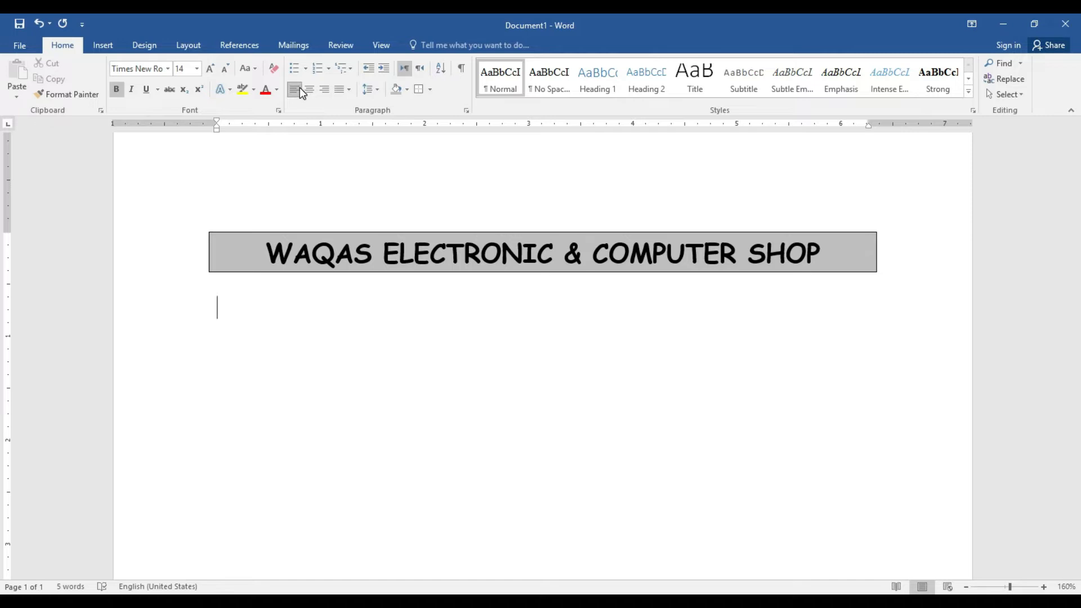
type("The City ")
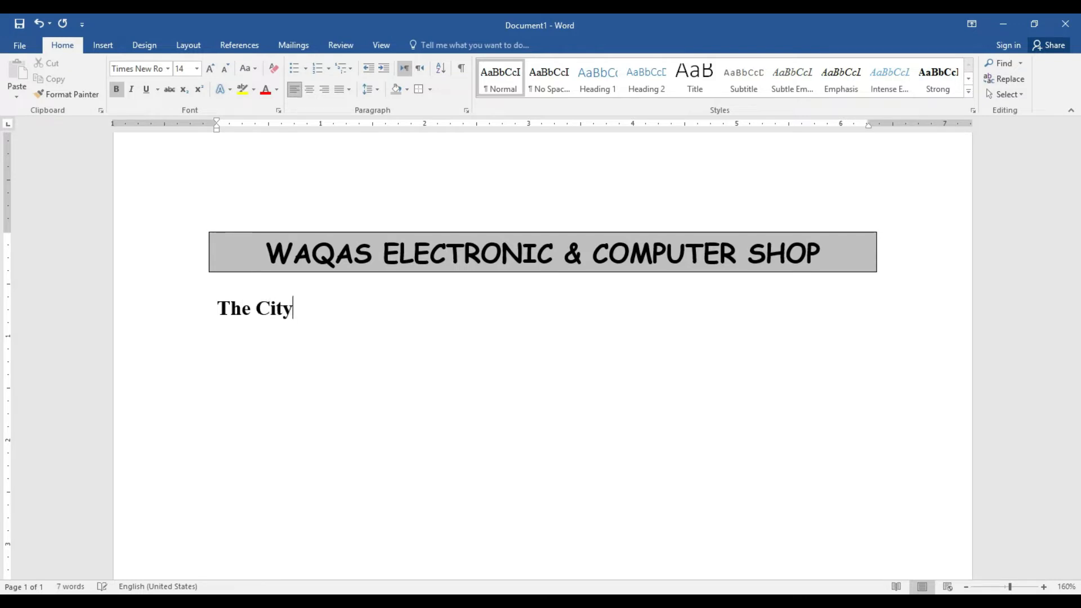
type("Compu")
type("te")
type("Inst")
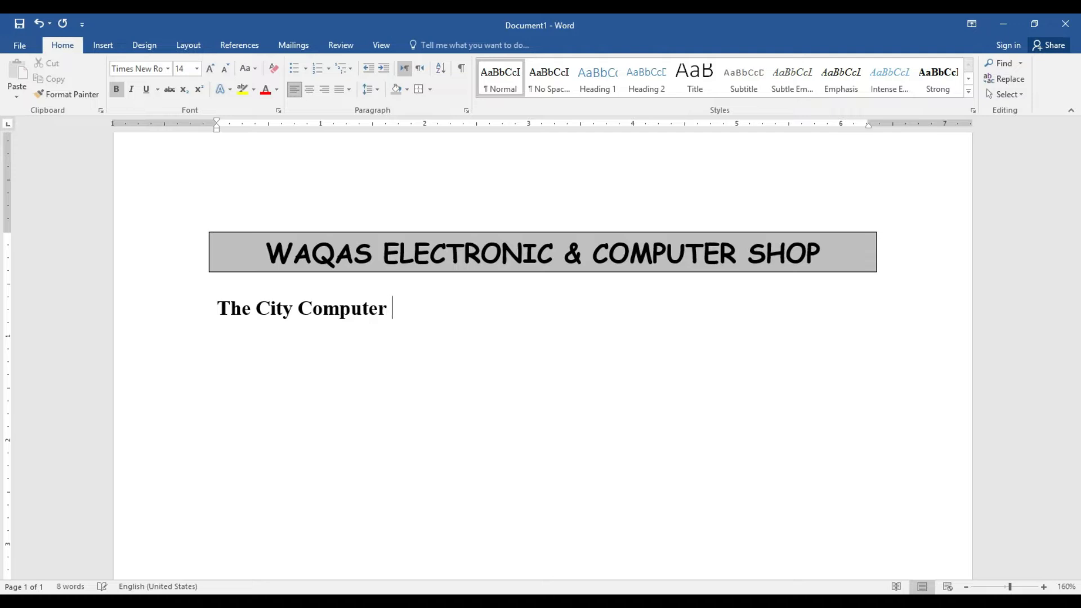
type("itute")
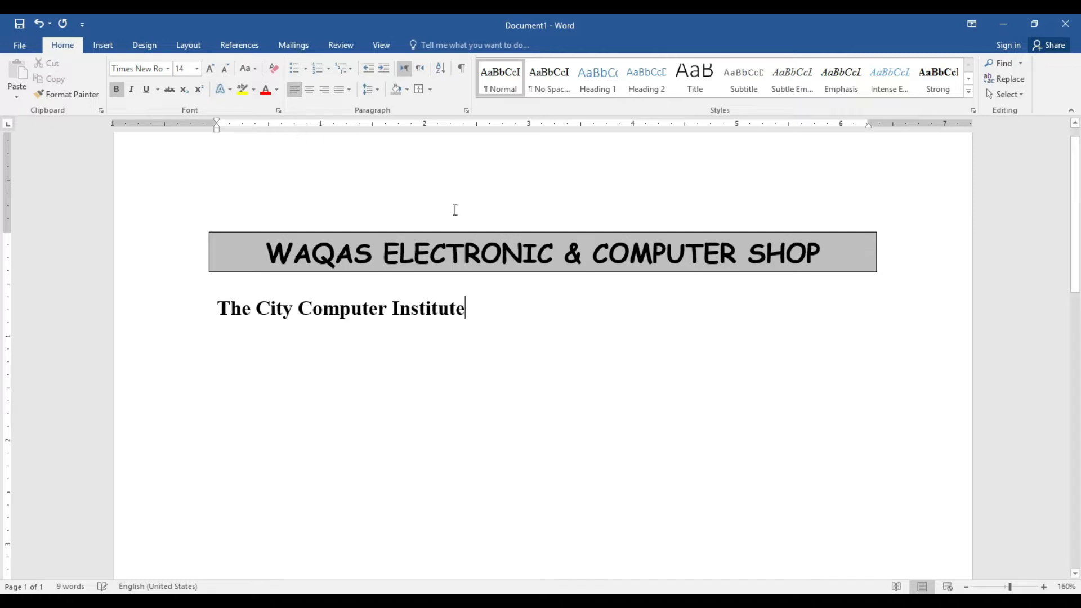
left_click_drag(468, 309, 216, 311)
Format The City Computer Institute in small caps with character spacing expanded by 1 pt
left_click(278, 111)
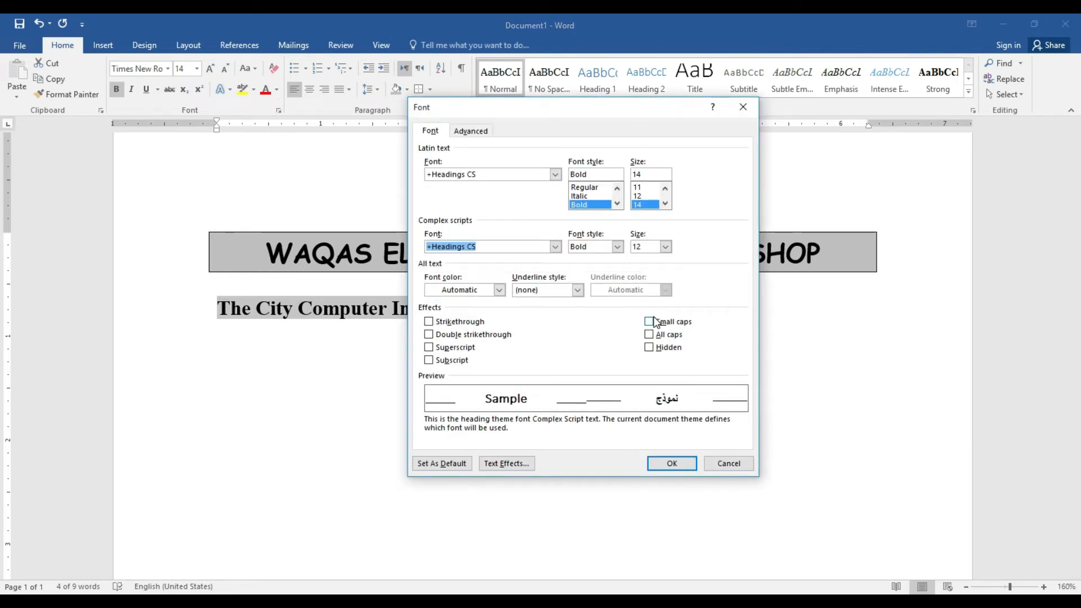
left_click(655, 322)
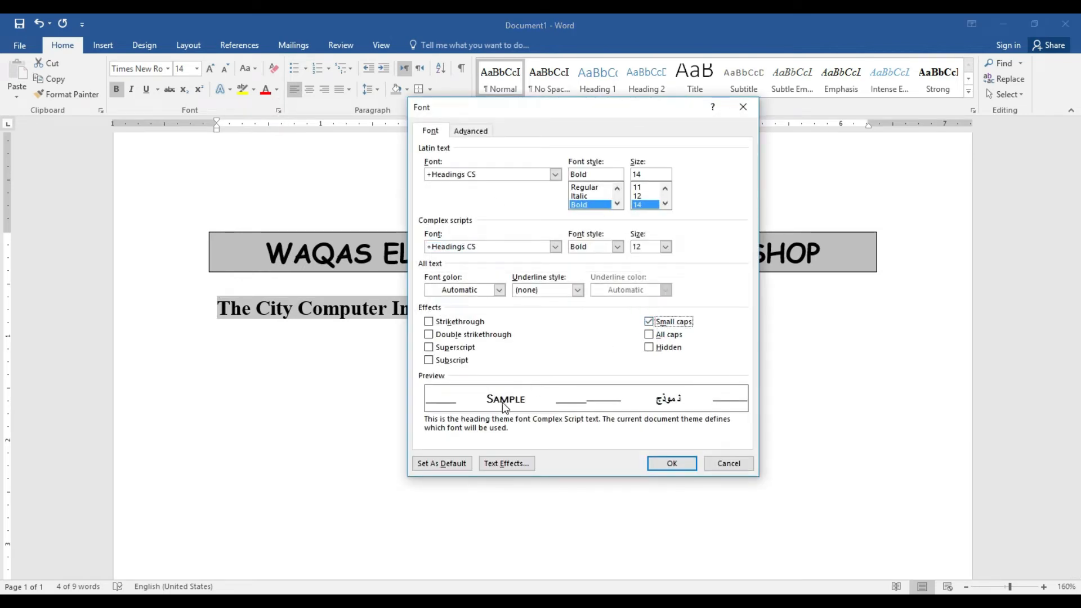
left_click(478, 133)
left_click(631, 177)
left_click(632, 177)
left_click(631, 177)
left_click(631, 177)
left_click(631, 177)
left_click(631, 177)
left_click(631, 177)
left_click(631, 177)
left_click(632, 176)
left_click(631, 176)
left_click(632, 176)
left_click(631, 182)
left_click(676, 464)
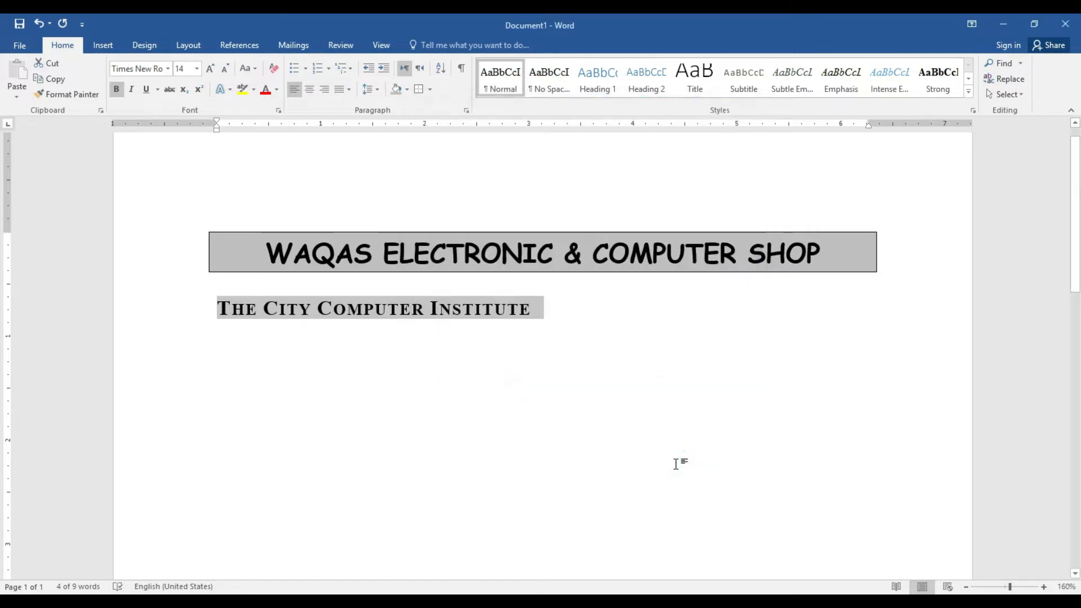
left_click(532, 310)
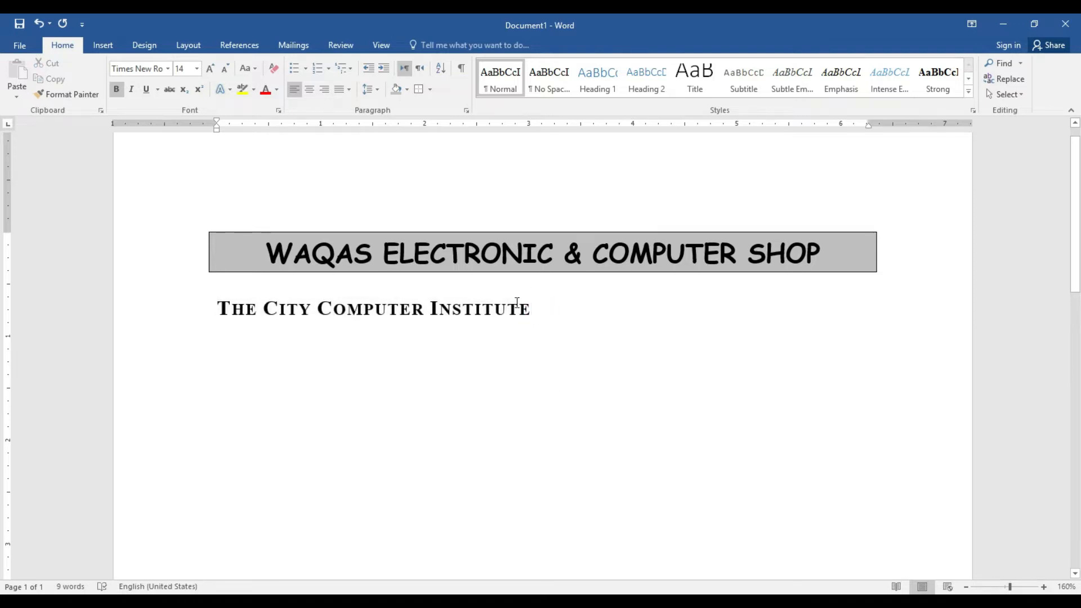
Reset the line's character spacing to Normal, keeping small caps, and start an empty line below
left_click(279, 111)
left_click(555, 180)
left_click(530, 190)
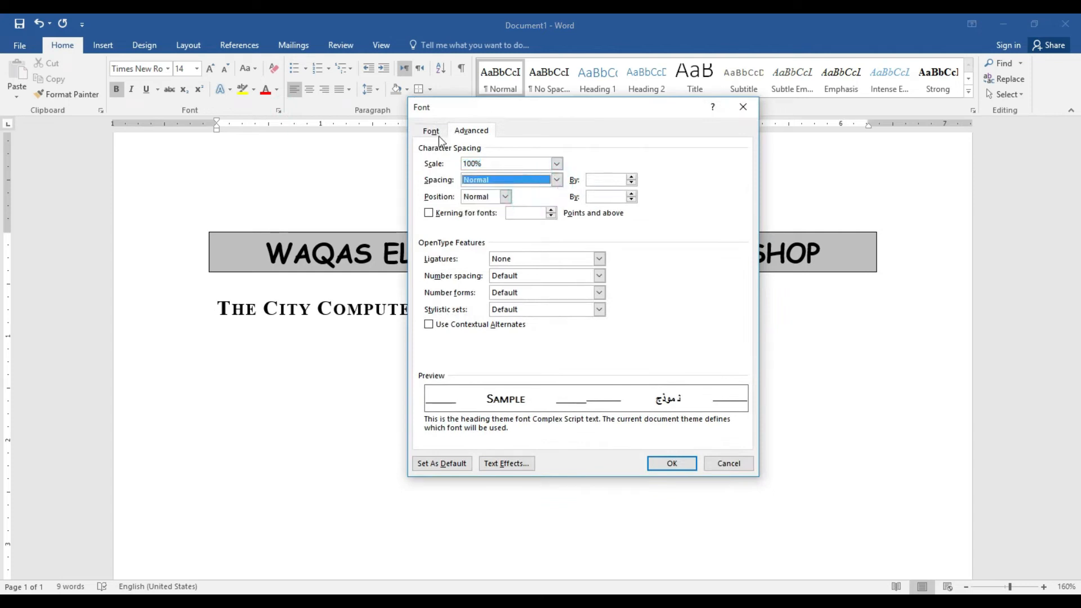
left_click(432, 131)
left_click(650, 321)
left_click(650, 321)
left_click(672, 464)
key("Return")
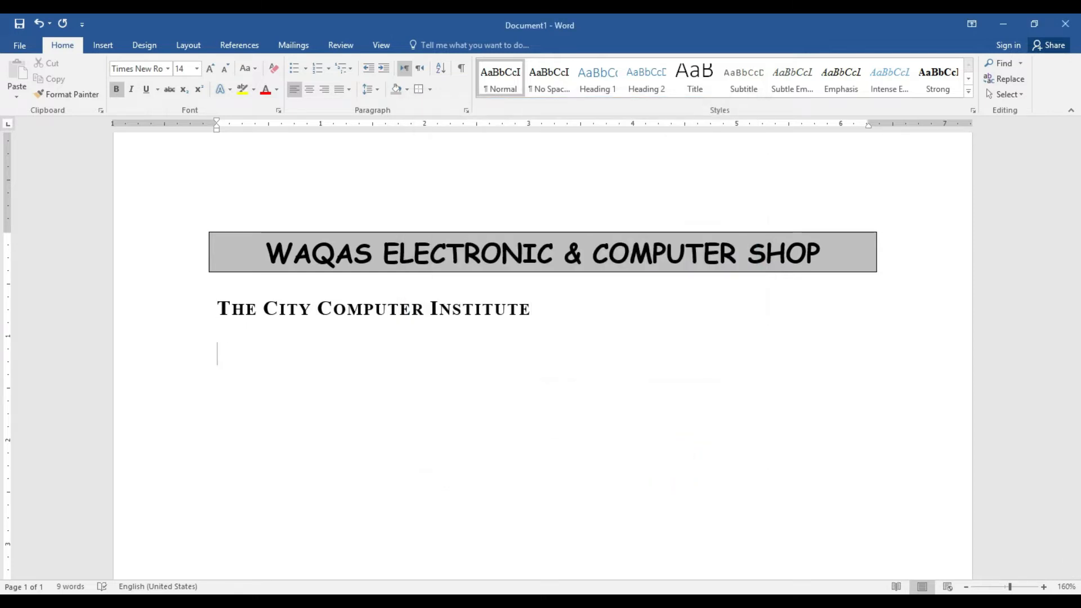
Switch to plain 12-point text and insert a 5-column, 8-row table
left_click(222, 70)
left_click(114, 92)
left_click(104, 46)
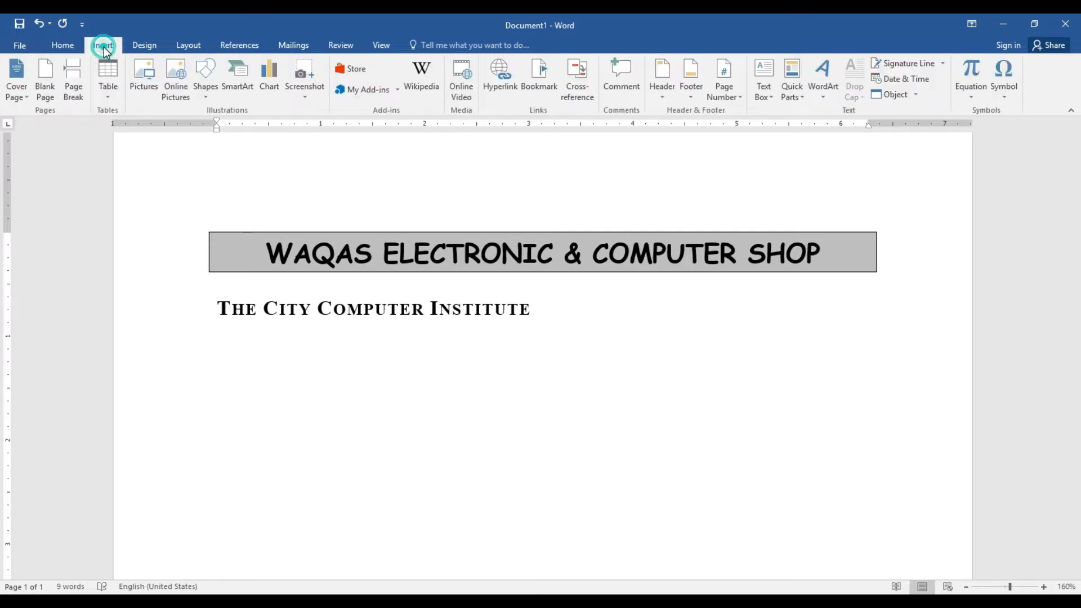
left_click(110, 93)
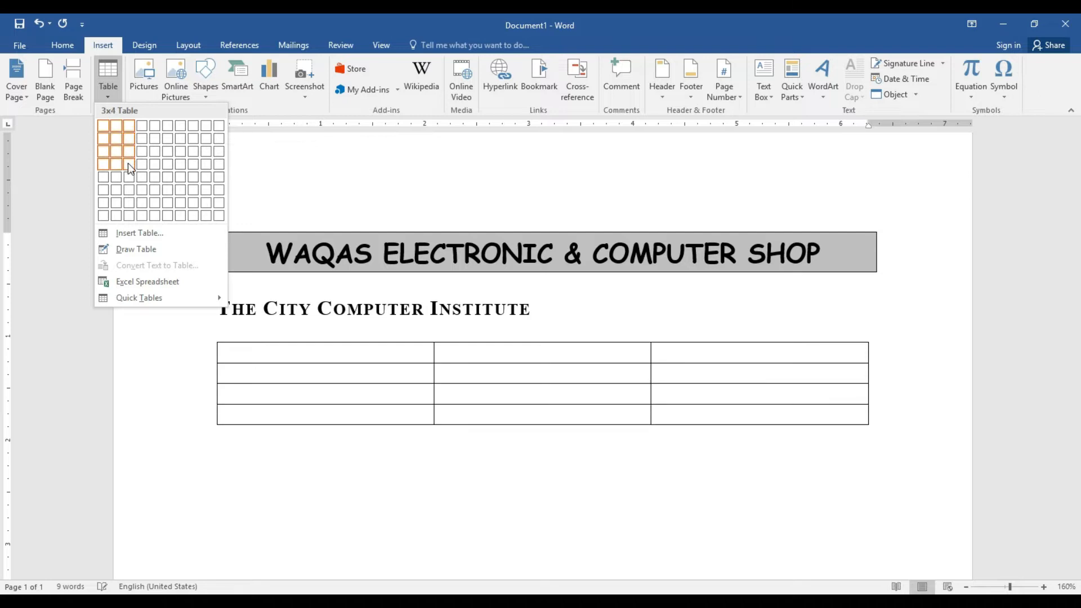
left_click(150, 234)
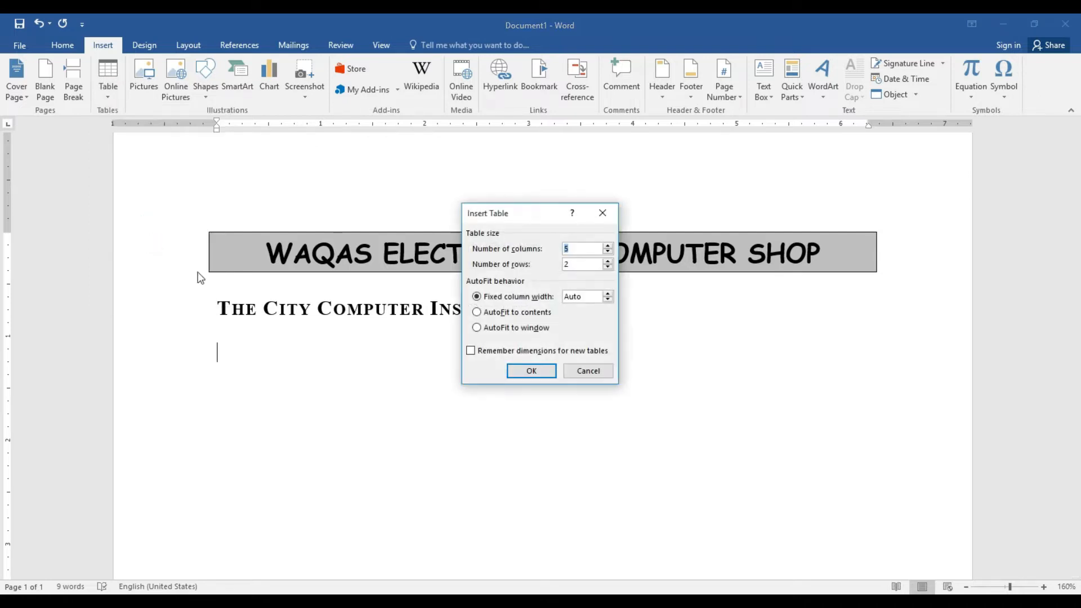
left_click(608, 261)
left_click(608, 261)
left_click(608, 261)
left_click(608, 261)
left_click(608, 262)
left_click(608, 262)
left_click(547, 367)
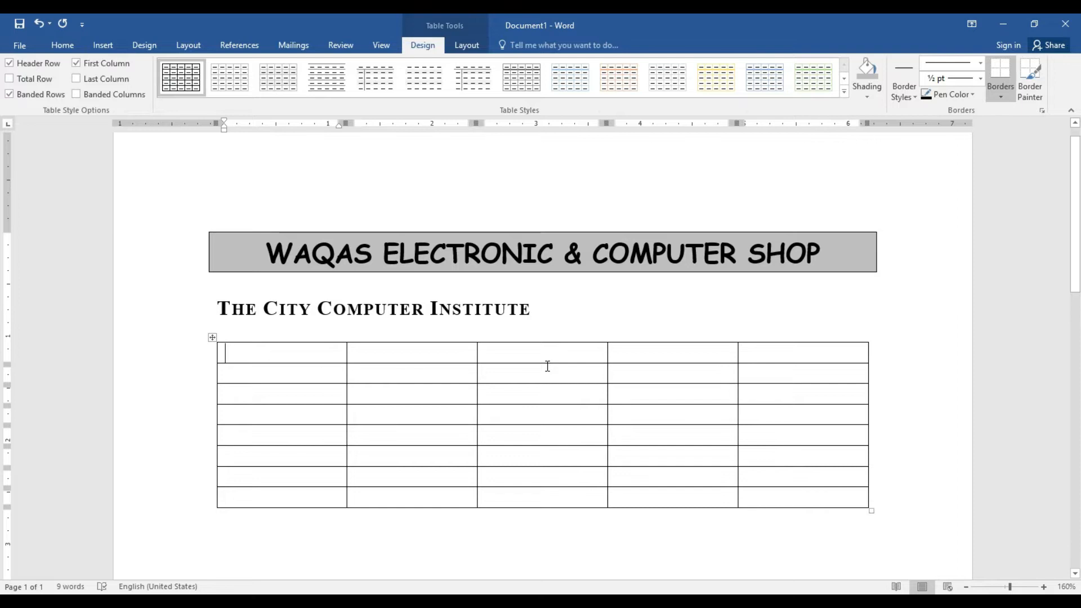
Select the table's first column, whole table and first row, then place the caret in the first cell
left_click_drag(309, 356, 307, 497)
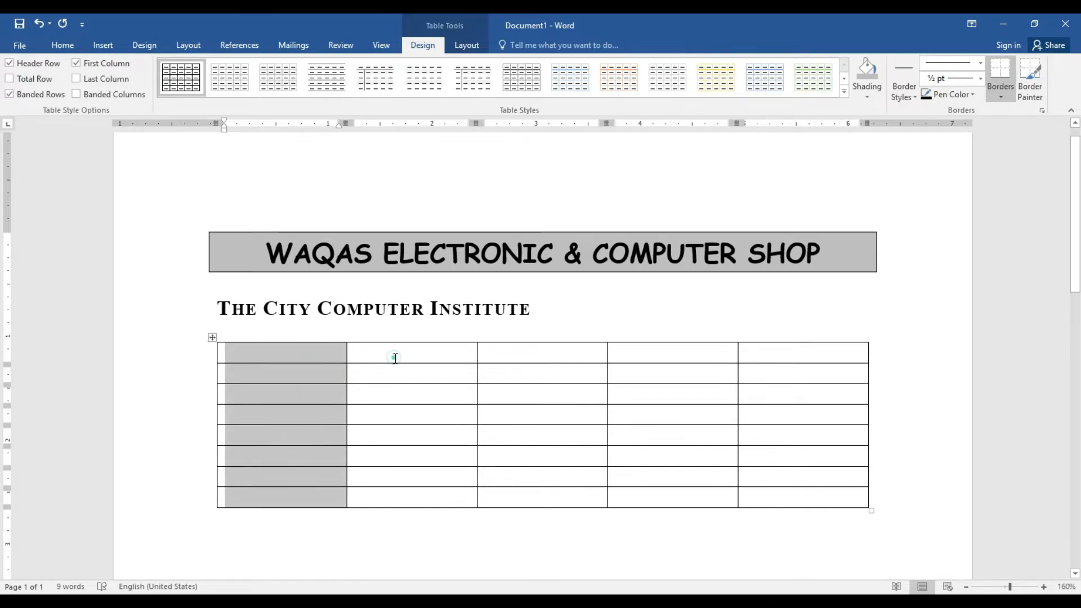
left_click_drag(394, 357, 411, 513)
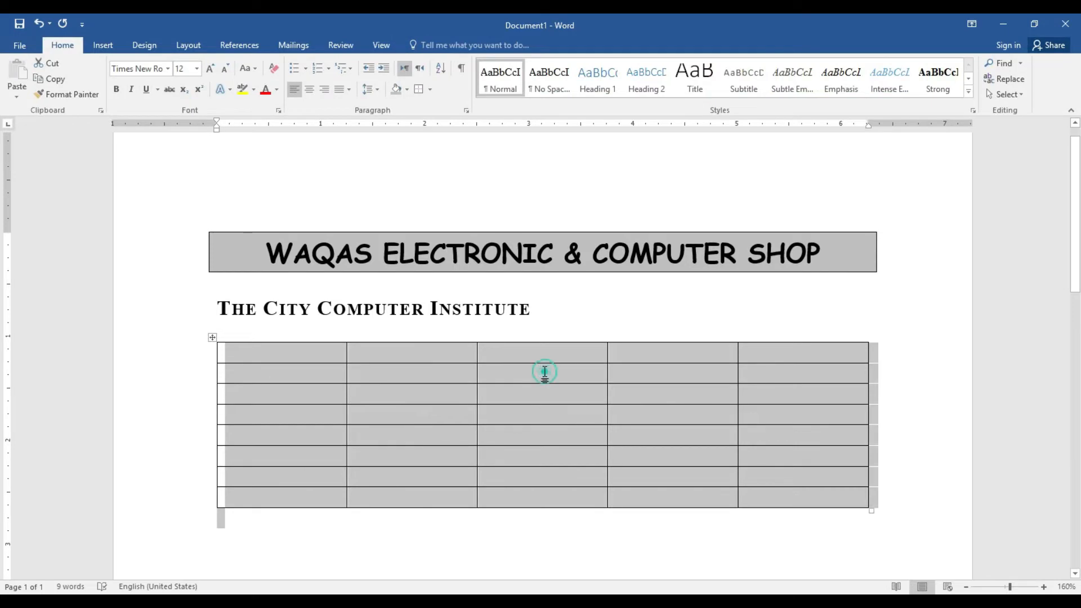
left_click(545, 373)
left_click(646, 369)
left_click_drag(326, 353, 806, 356)
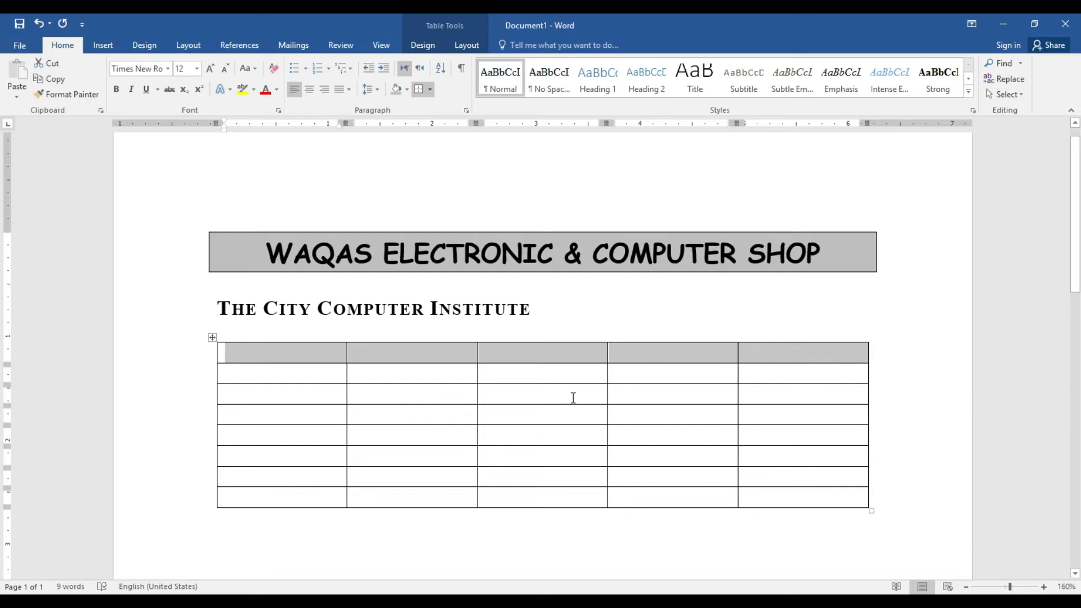
left_click(563, 376)
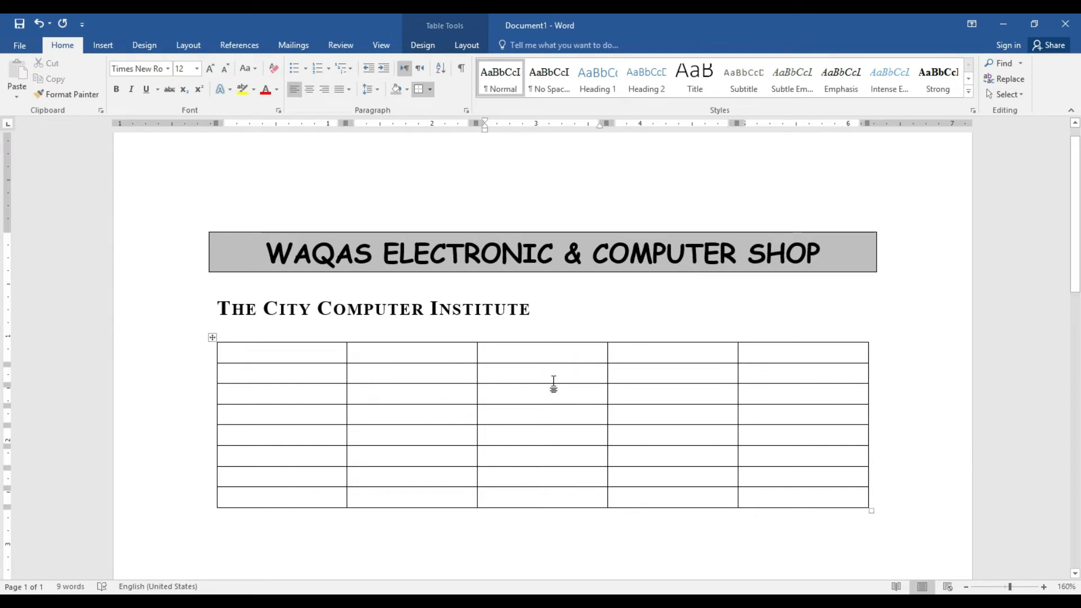
left_click(327, 352)
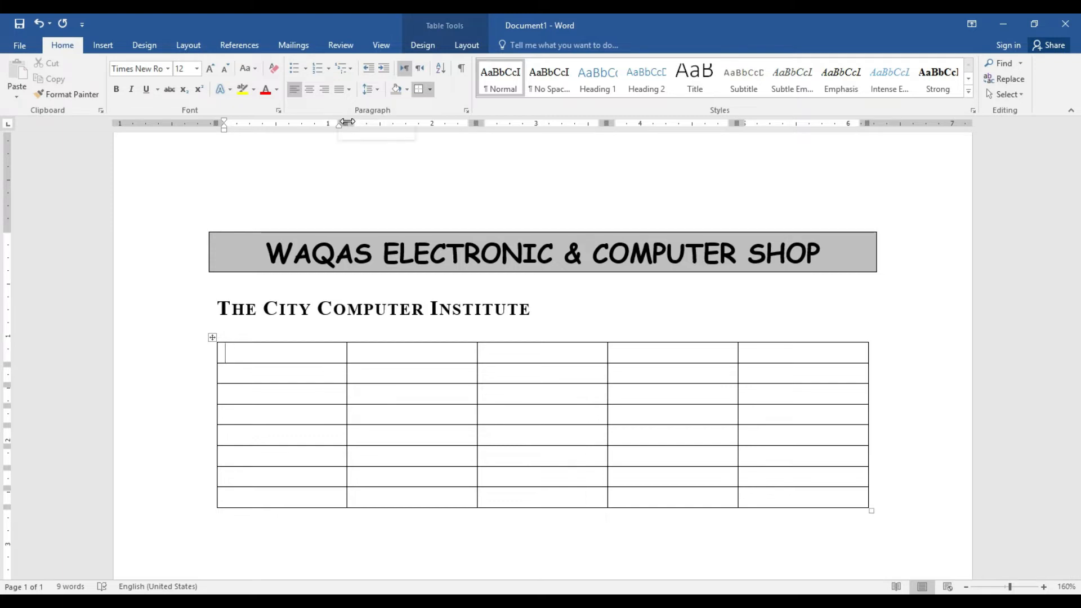
Narrow column 1, widen column 2 and narrow columns 3–5 on the ruler, then select the header row
mouse_move(348, 122)
left_mouse_down()
mouse_move(262, 121)
mouse_move(275, 121)
left_mouse_up()
left_click_drag(402, 122, 560, 124)
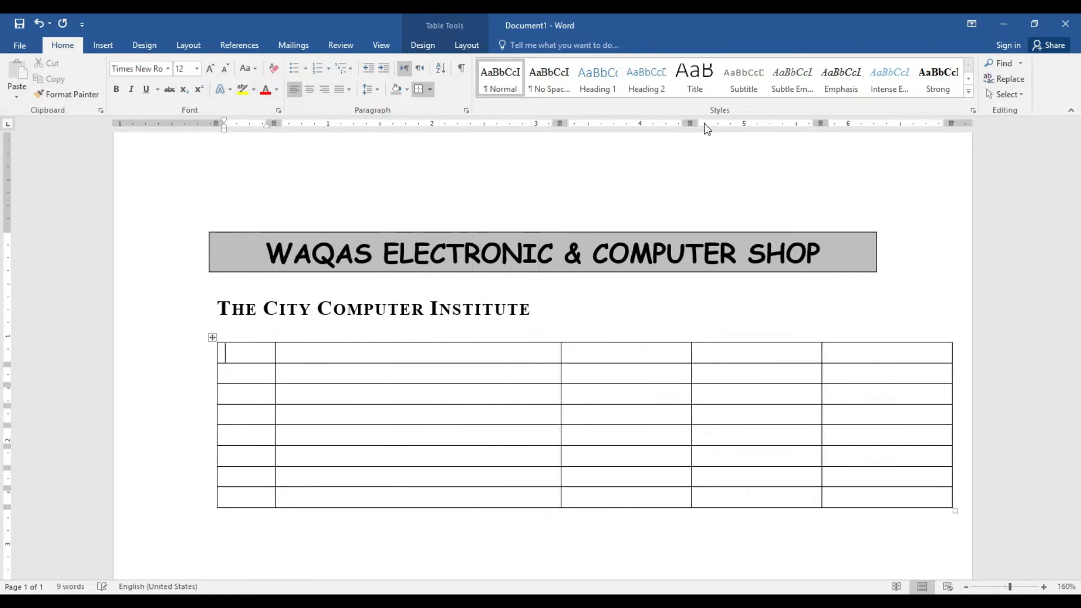
left_click_drag(692, 123, 664, 122)
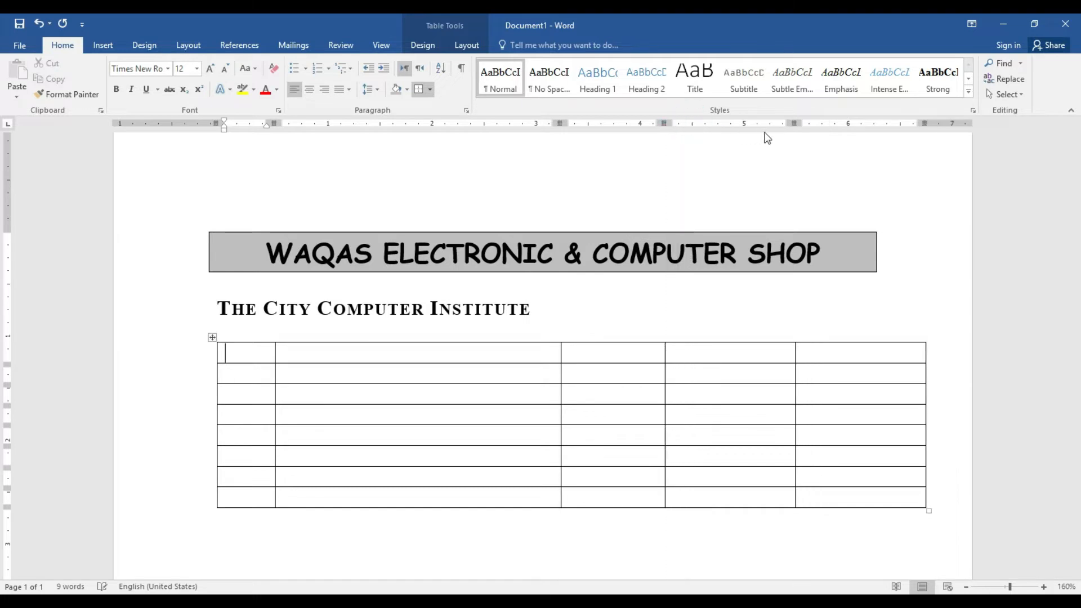
left_click_drag(794, 123, 769, 124)
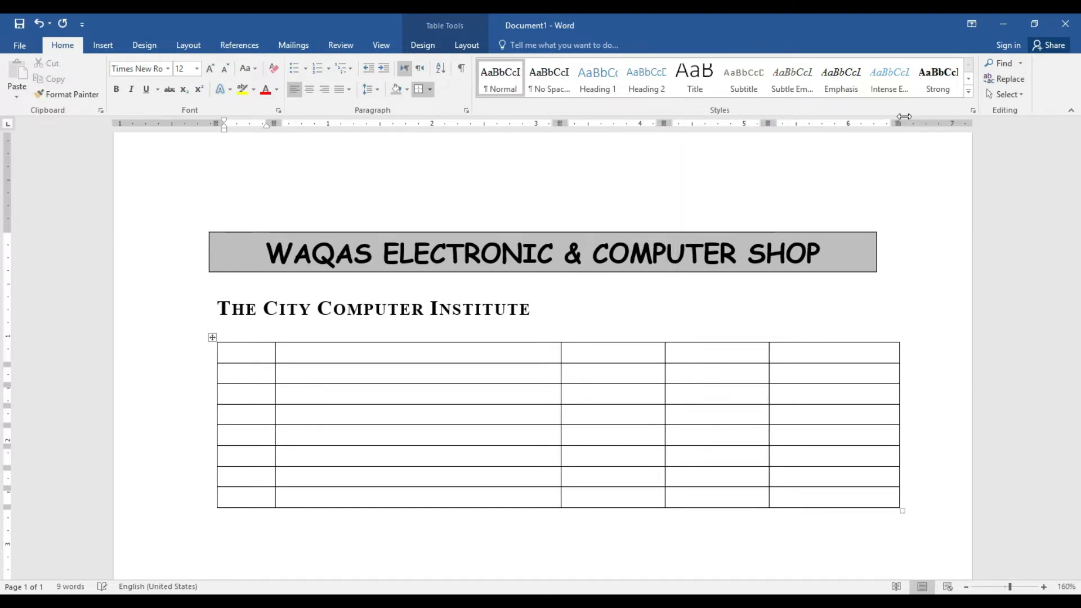
left_click_drag(899, 123, 870, 124)
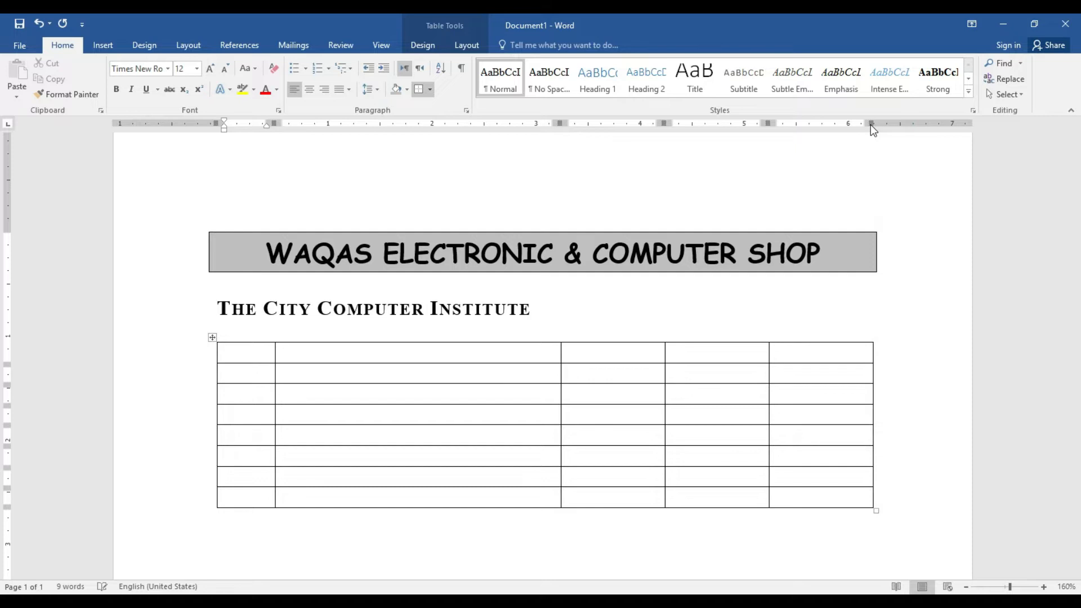
mouse_move(257, 355)
left_mouse_down()
mouse_move(563, 340)
mouse_move(775, 340)
mouse_move(794, 353)
left_mouse_up()
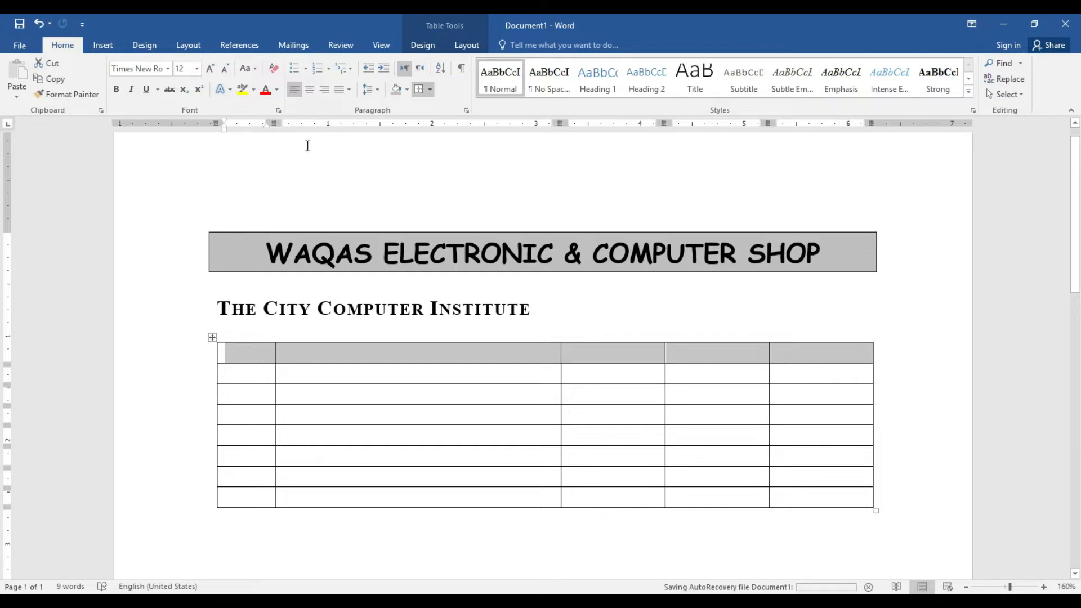
Fill the bold, centred header row with S.No, Particulars, Quantity, Rate and Amount
left_click(310, 90)
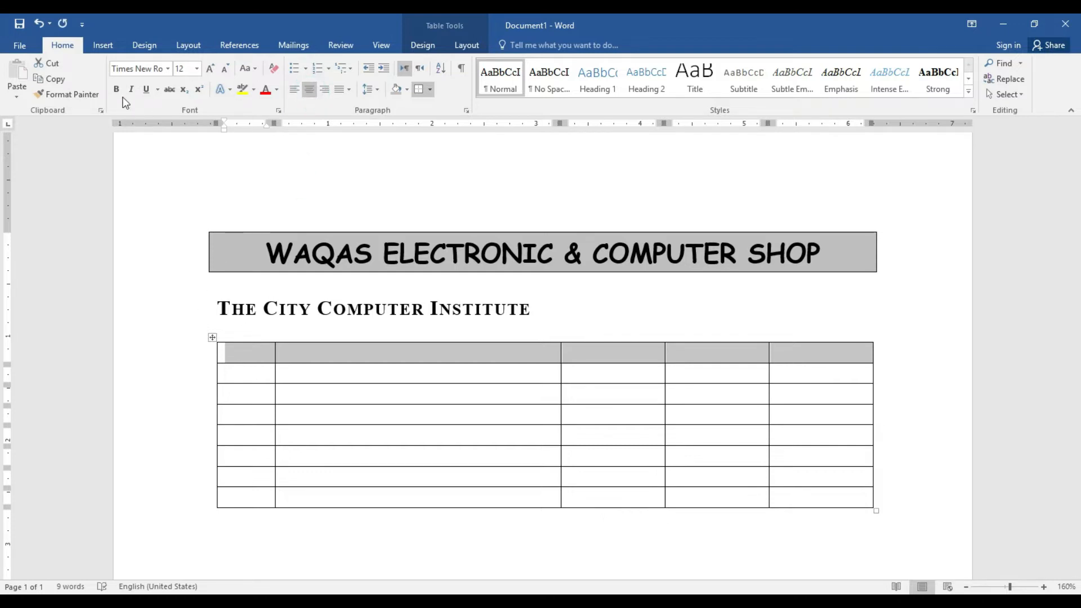
left_click(117, 89)
left_click(238, 357)
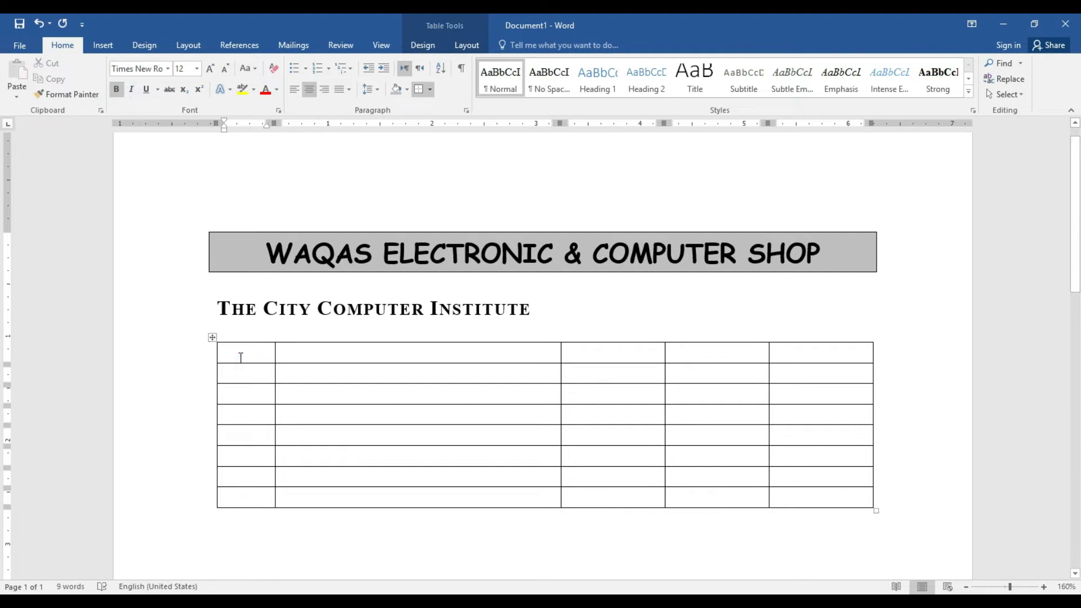
type("S.No")
key("Tab")
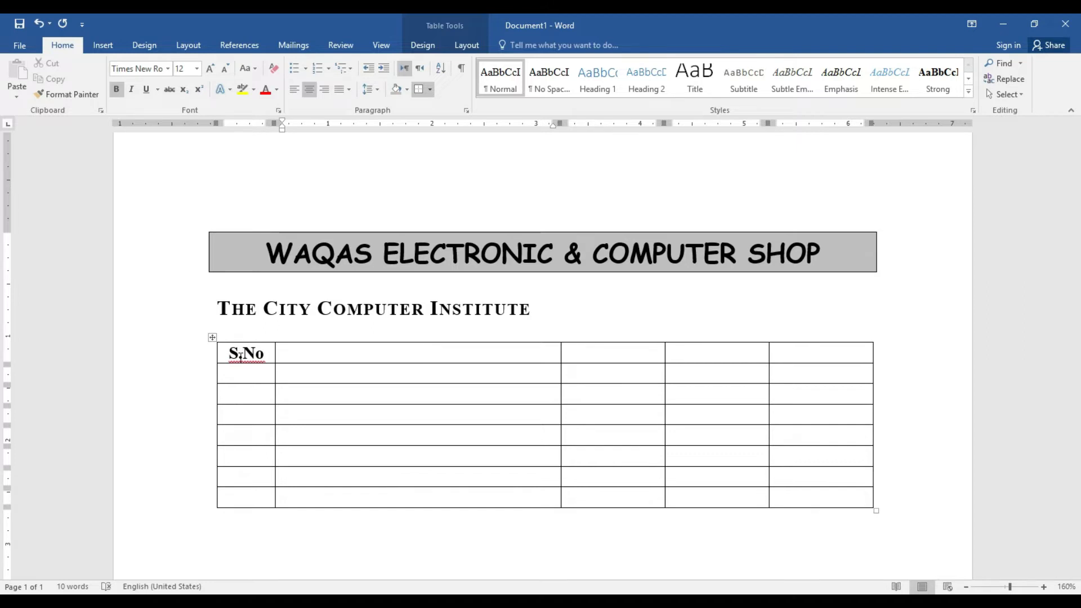
type("Particulars")
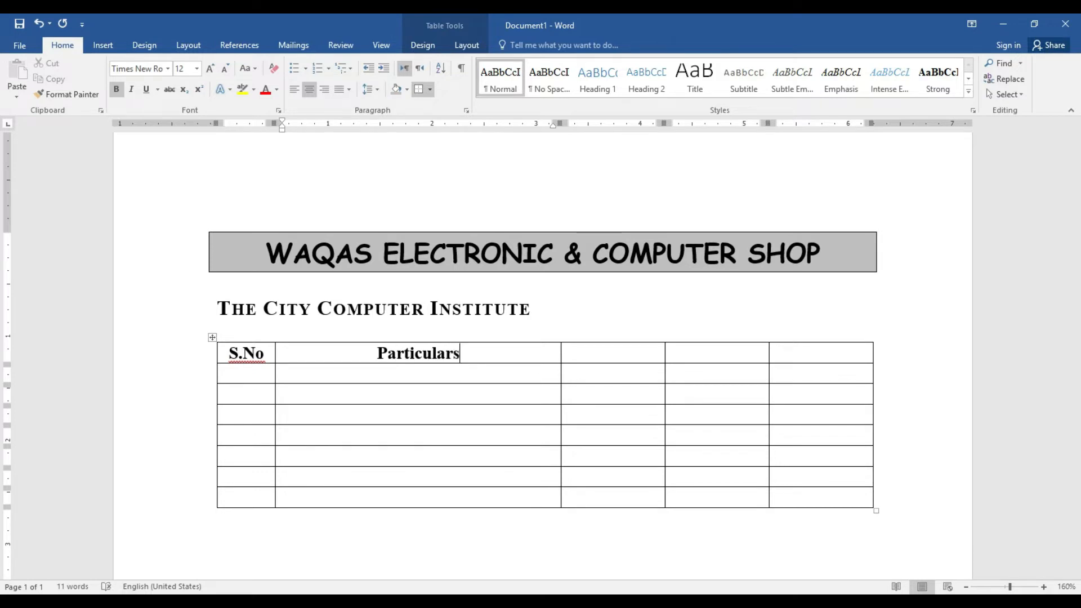
key("Tab")
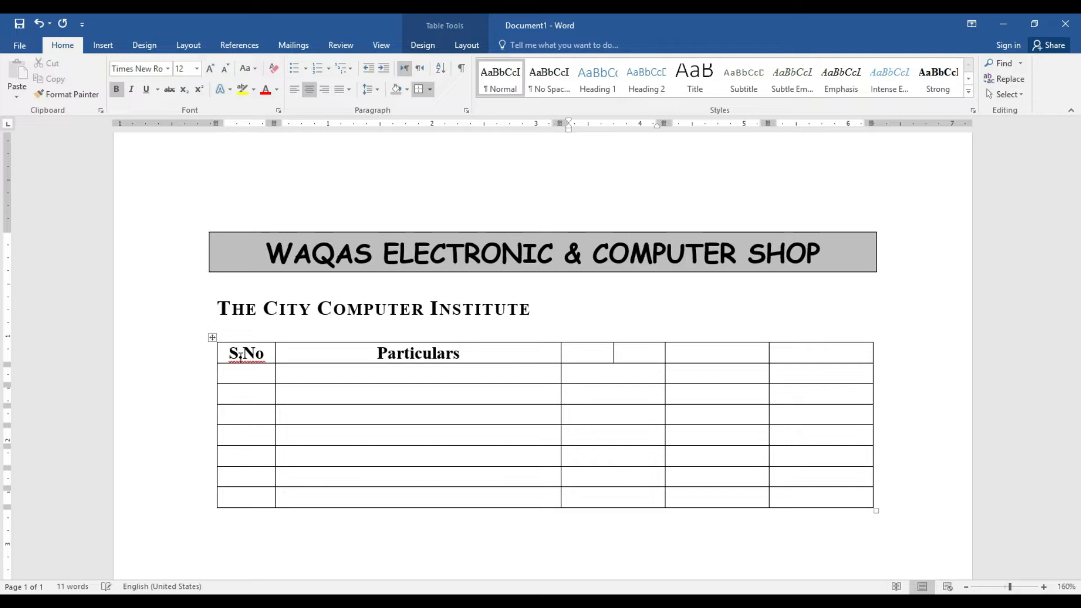
type("Quantity")
key("Tab")
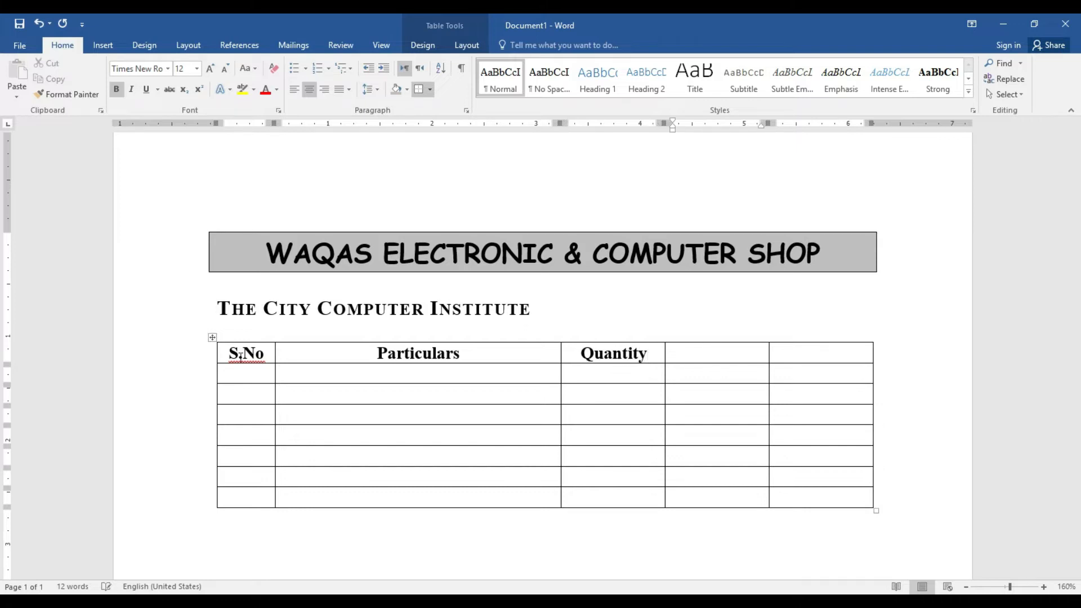
type("Rate")
key("Tab")
type("Amount")
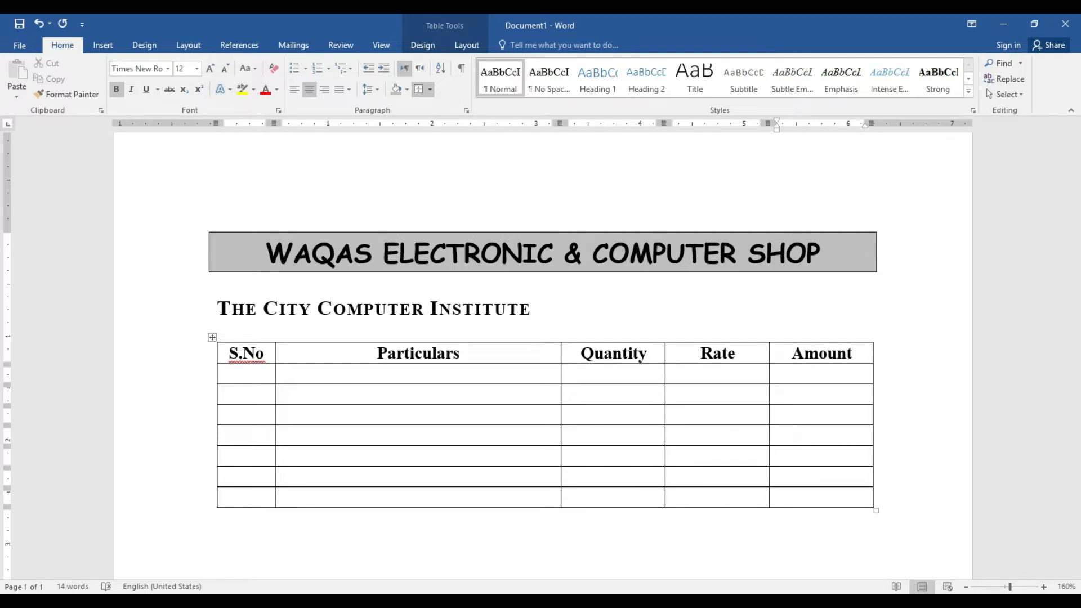
Number the S.No column 1 to 6 and move to the first item's Particulars cell
left_click(260, 375)
type("1")
key("Down")
type("2")
key("Down")
type("3")
key("Down")
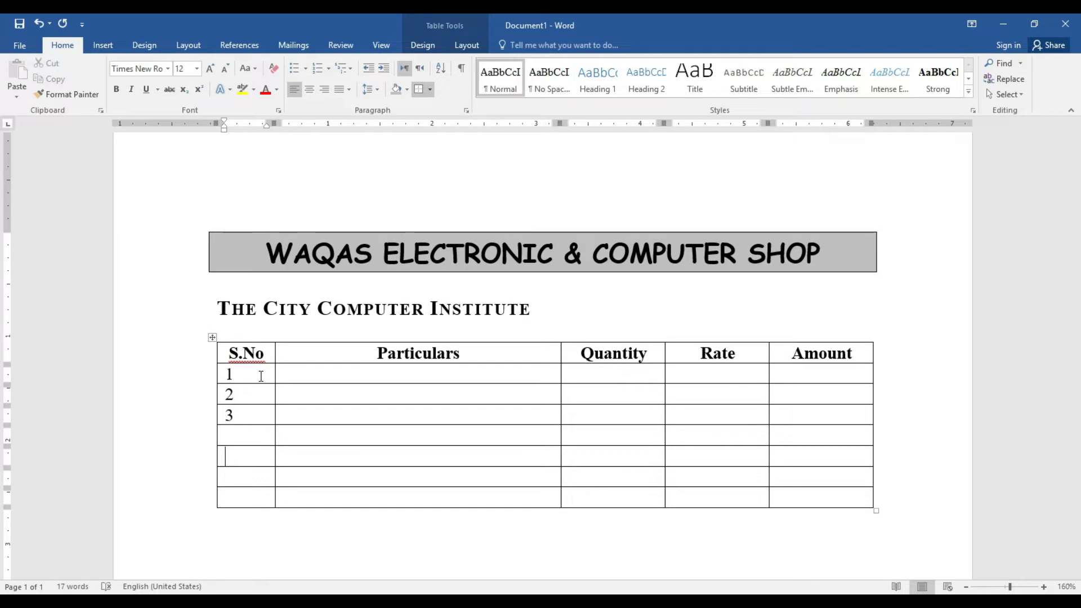
type("54")
key("BackSpace")
key("BackSpace")
type("4")
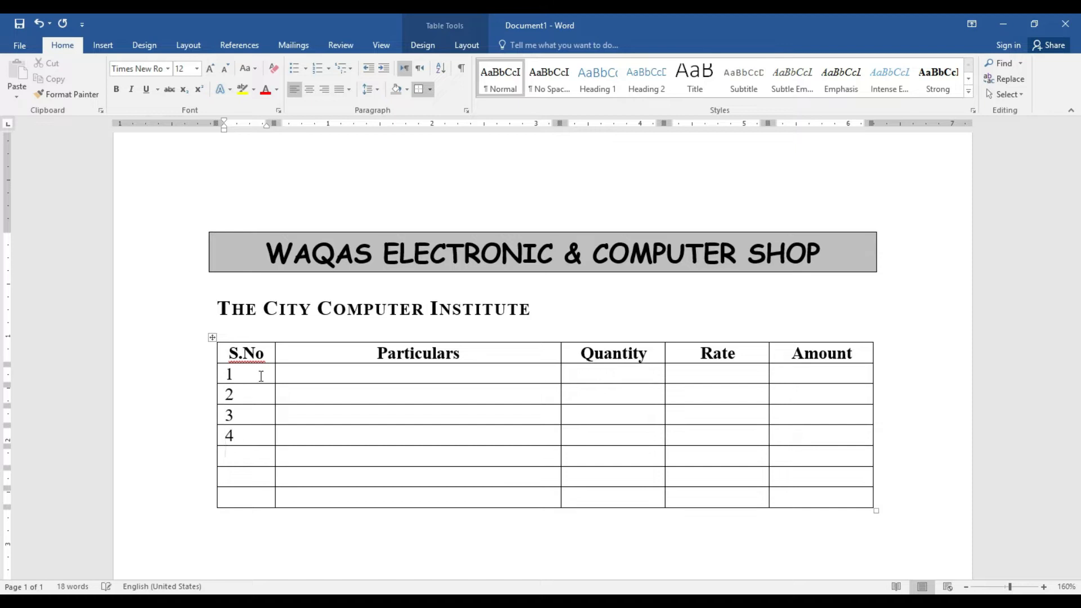
type("54")
key("BackSpace")
key("Down")
type("6")
key("Up")
key("Tab")
Enter 'Pentium IV Computer With 17" Monitor Multimedia Speaker' on two lines in row 1's Particulars cell
type("Pentium ")
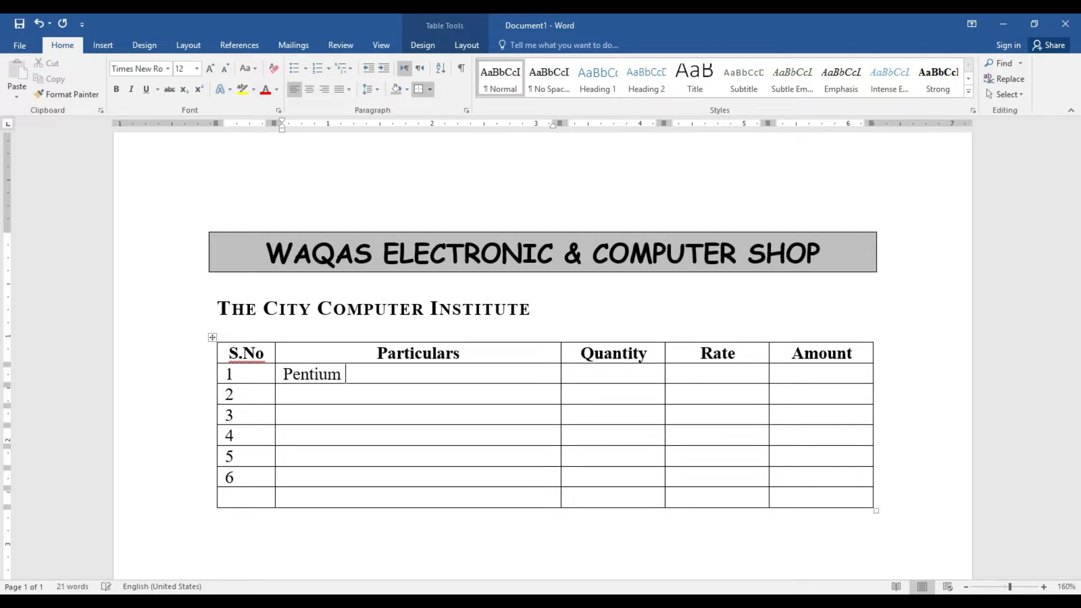
type("IV Computer ")
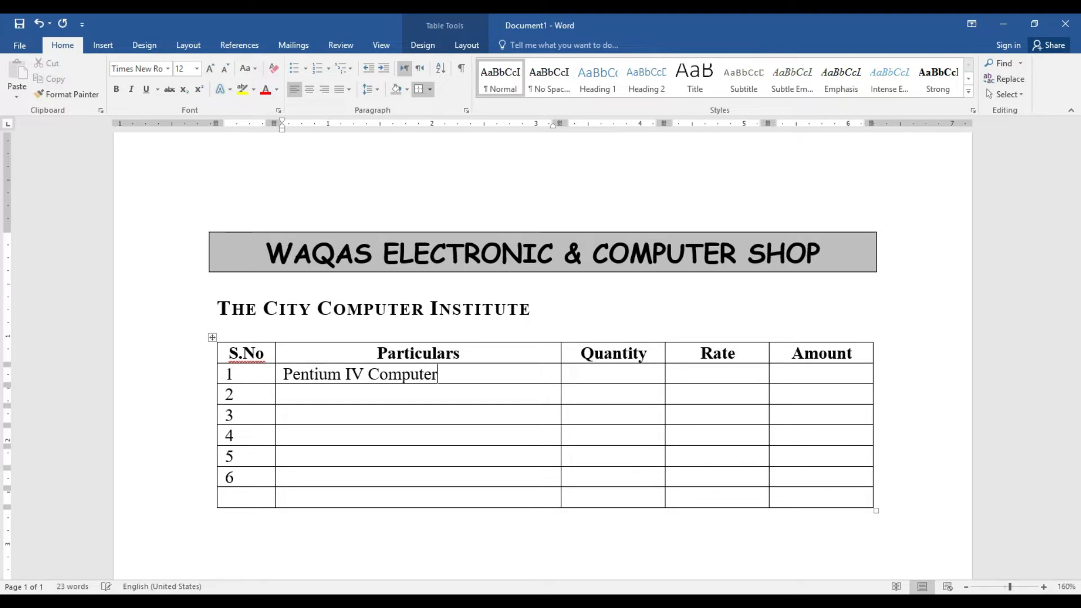
type("With 17")
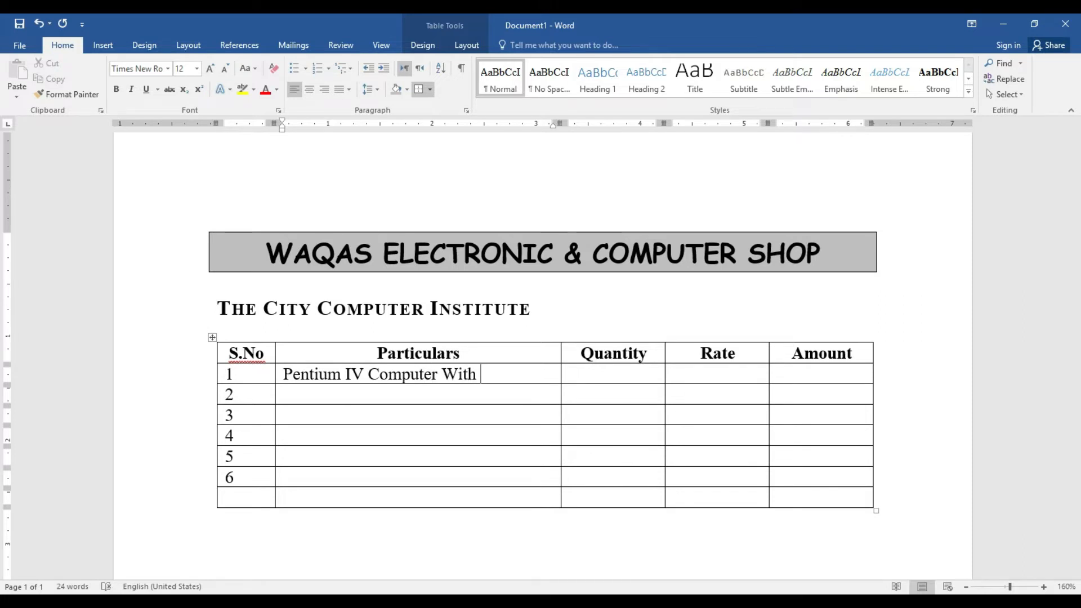
type("\"")
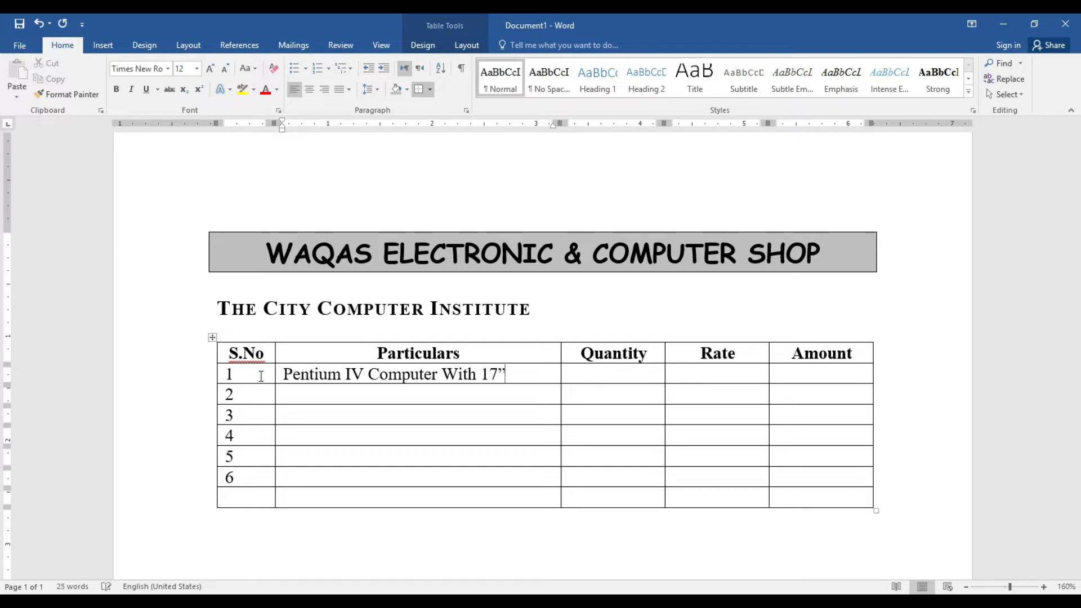
key("Return")
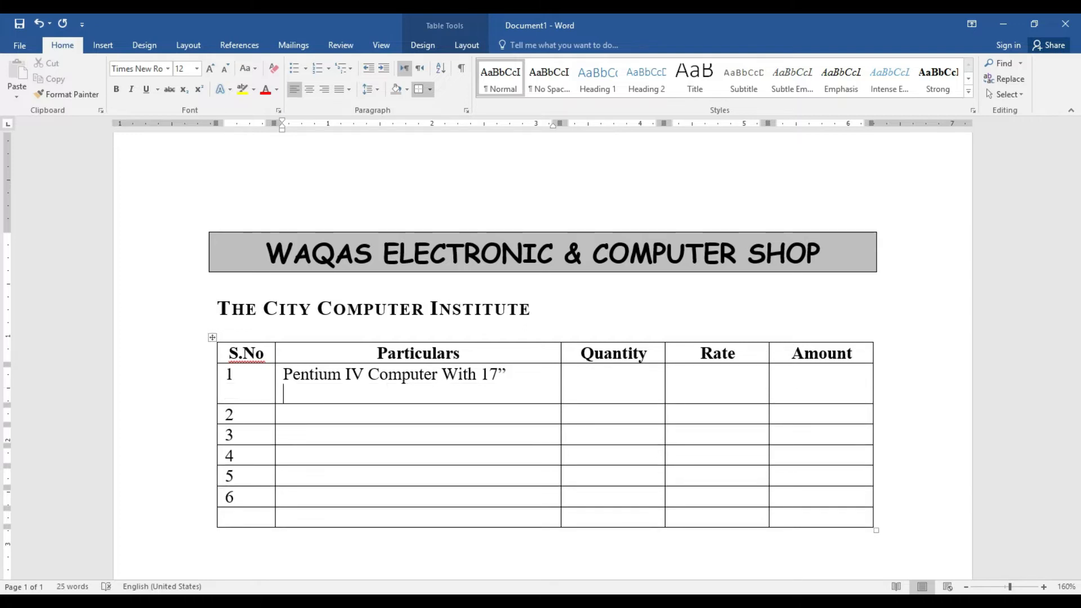
type("Monit")
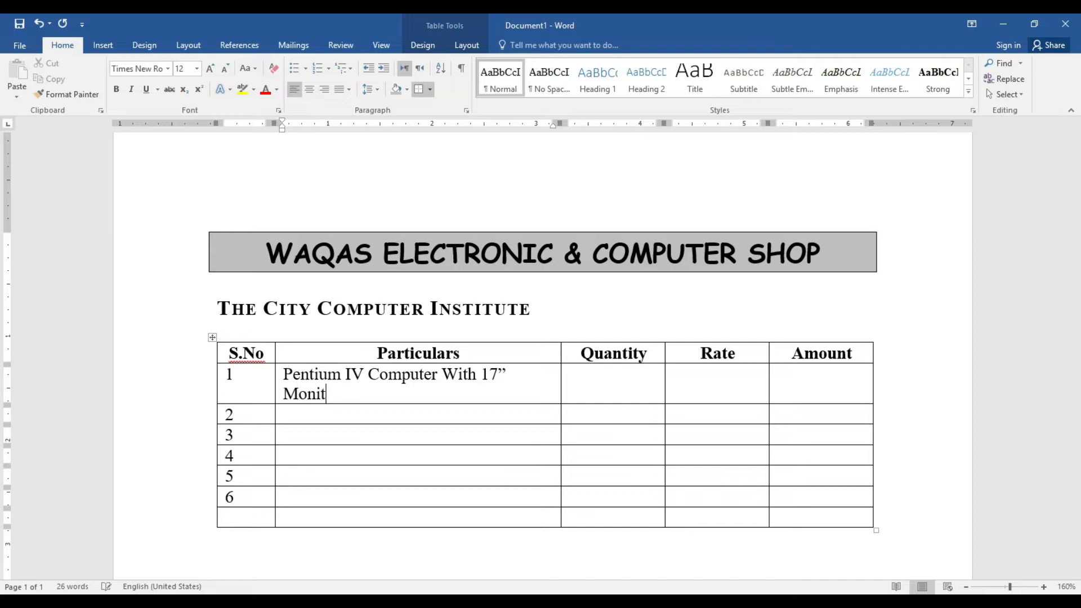
type("or Mul")
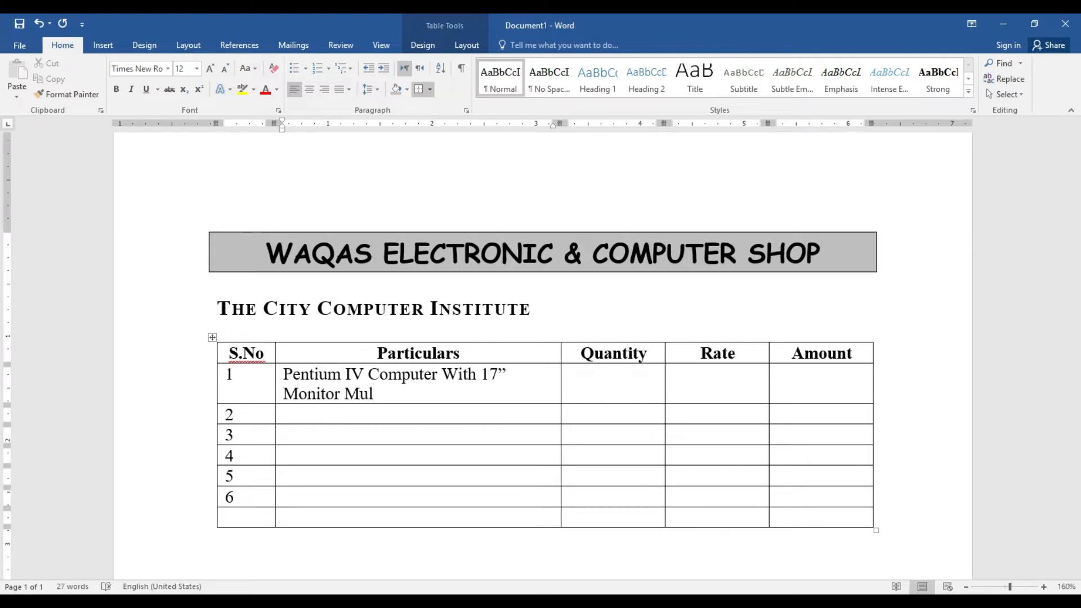
type("timedia ")
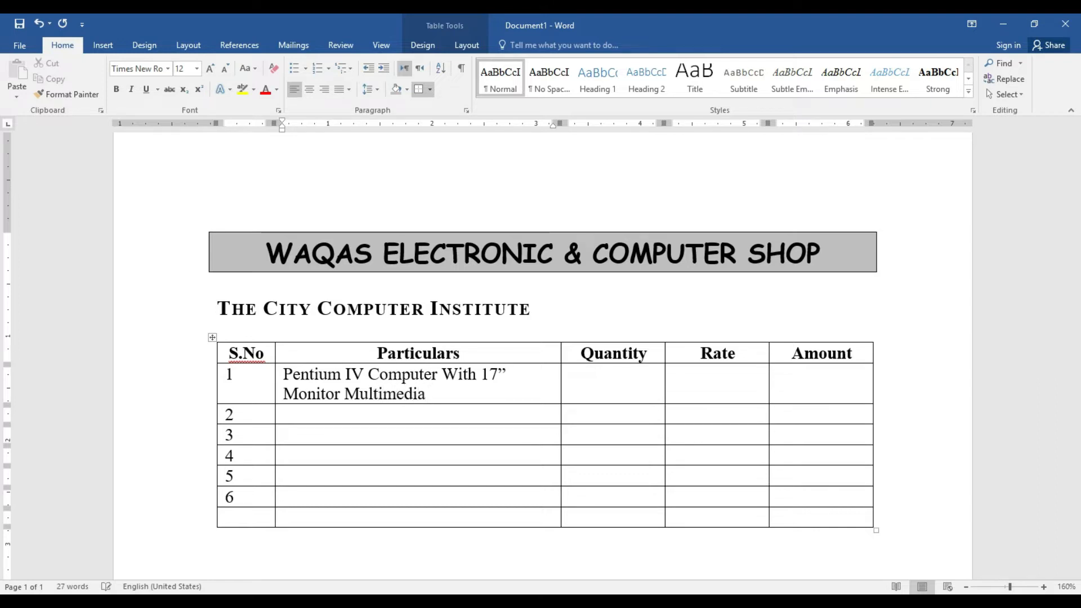
type("Speaker")
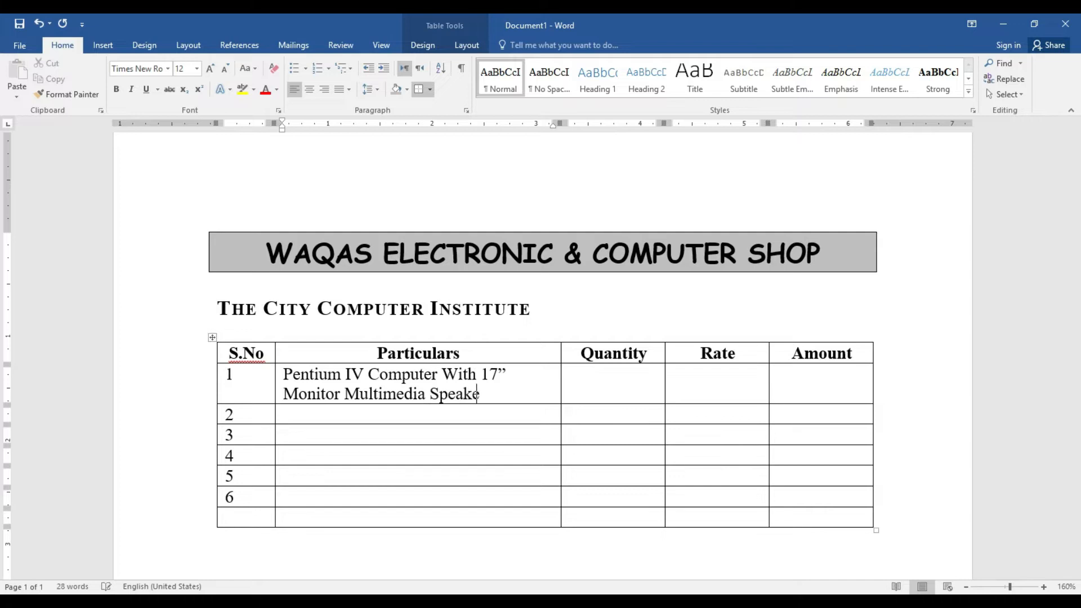
Fill row 1 with quantity 8, rate 30,250 and amount 242,000, then move into row 2
key("Tab")
type("8")
key("Tab")
type("340")
key("BackSpace")
key("BackSpace")
type("0,2")
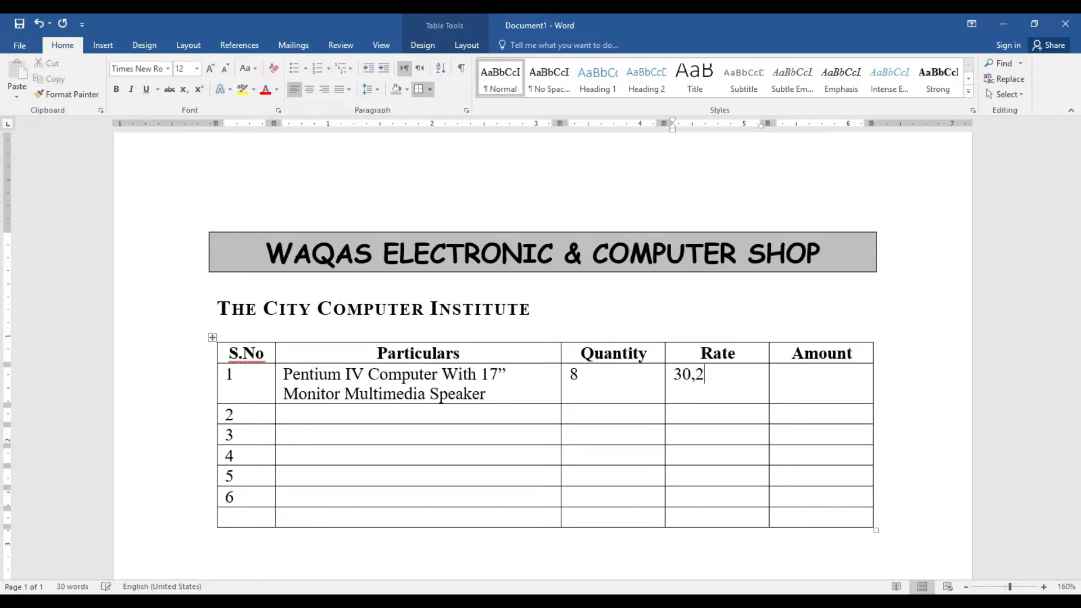
type("5 0")
key("Tab")
type("242")
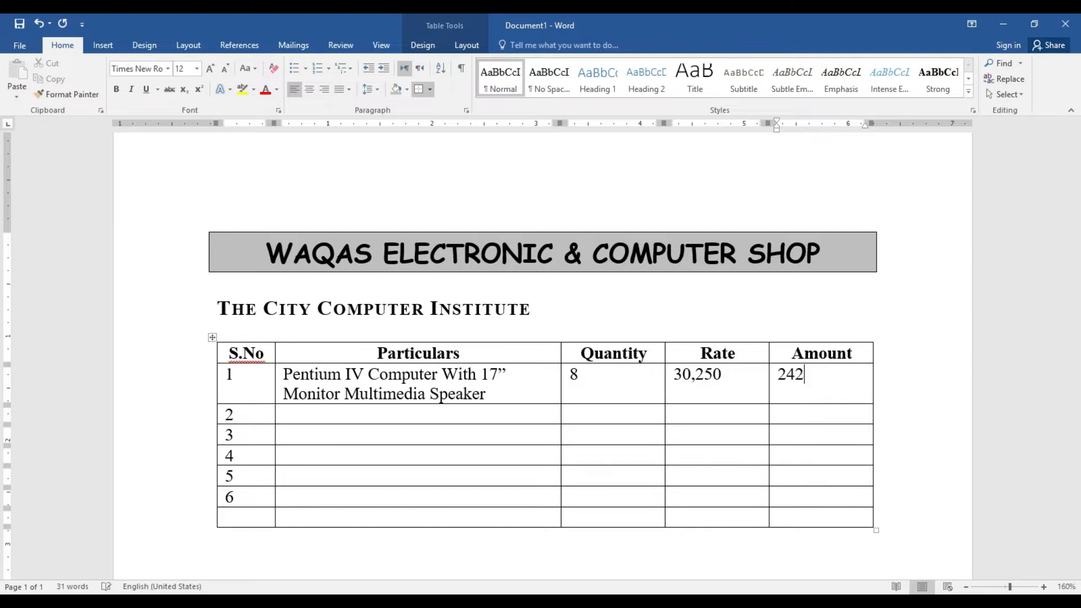
type(",000")
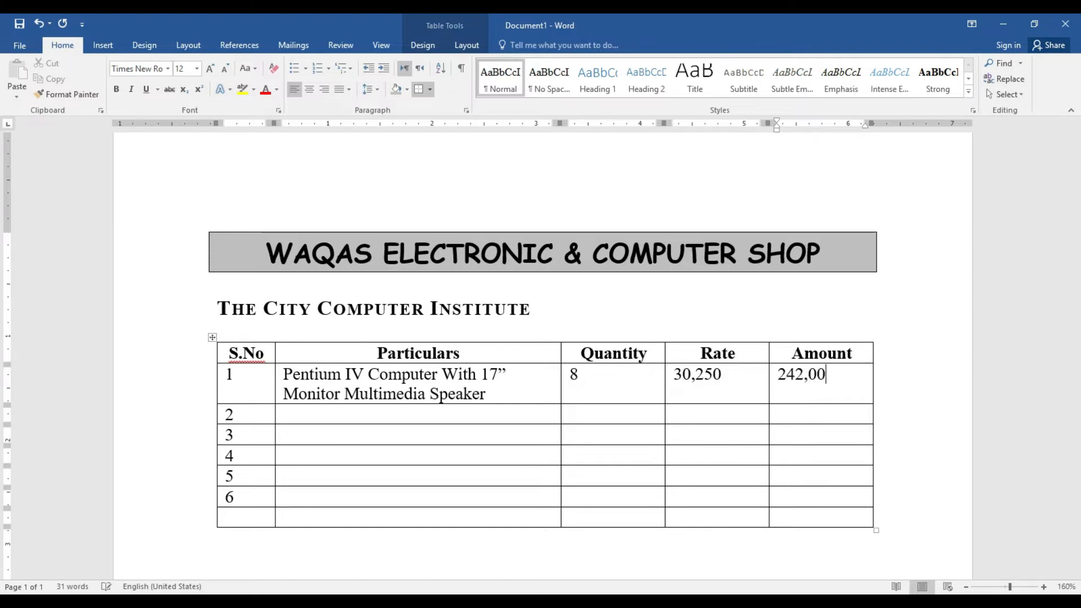
key("Down")
key("Left")
key("Left")
key("Left")
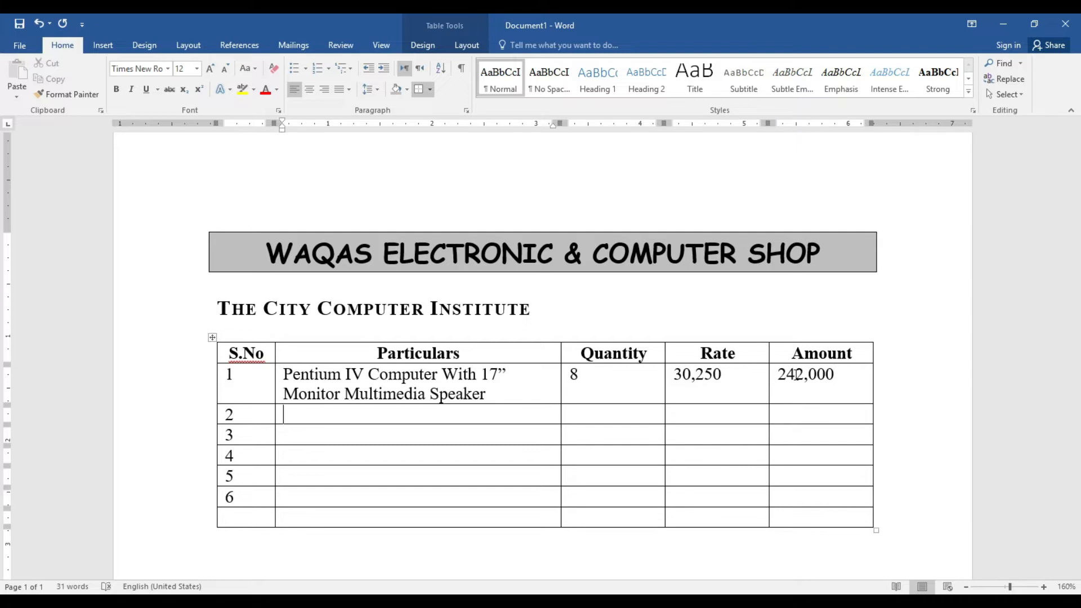
Fill row 2 with 'Pentium III Computer With 17” Monitor Multimedia Speaker', rate 19,000 and amount 133,000
type("Pentium ")
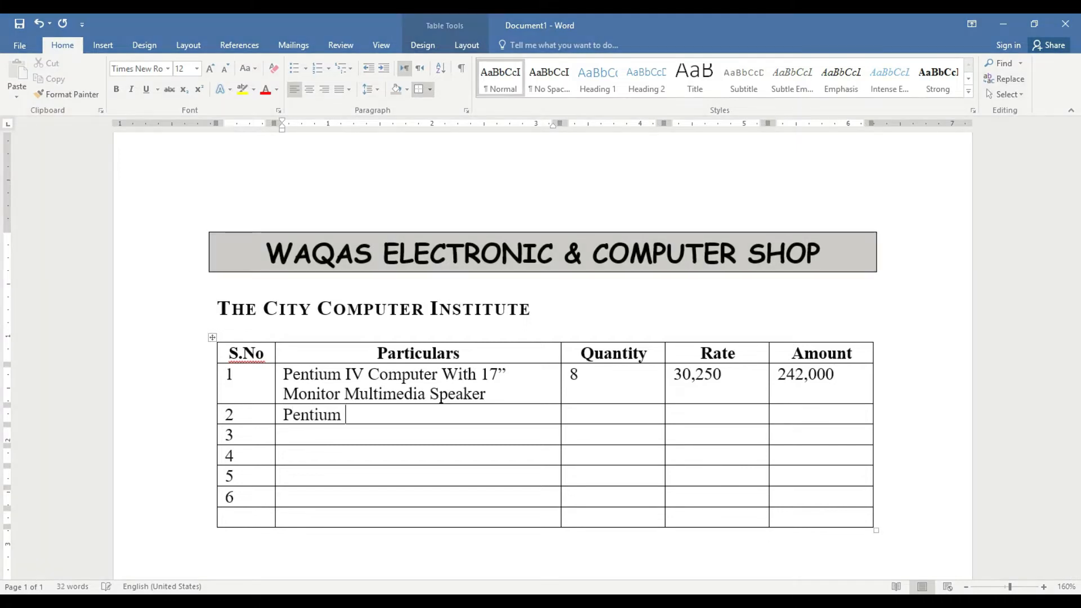
type("IIIComput")
key("BackSpace")
key("BackSpace")
key("BackSpace")
key("BackSpace")
key("BackSpace")
key("BackSpace")
type("Compter")
key("BackSpace")
key("BackSpace")
key("BackSpace")
type("u")
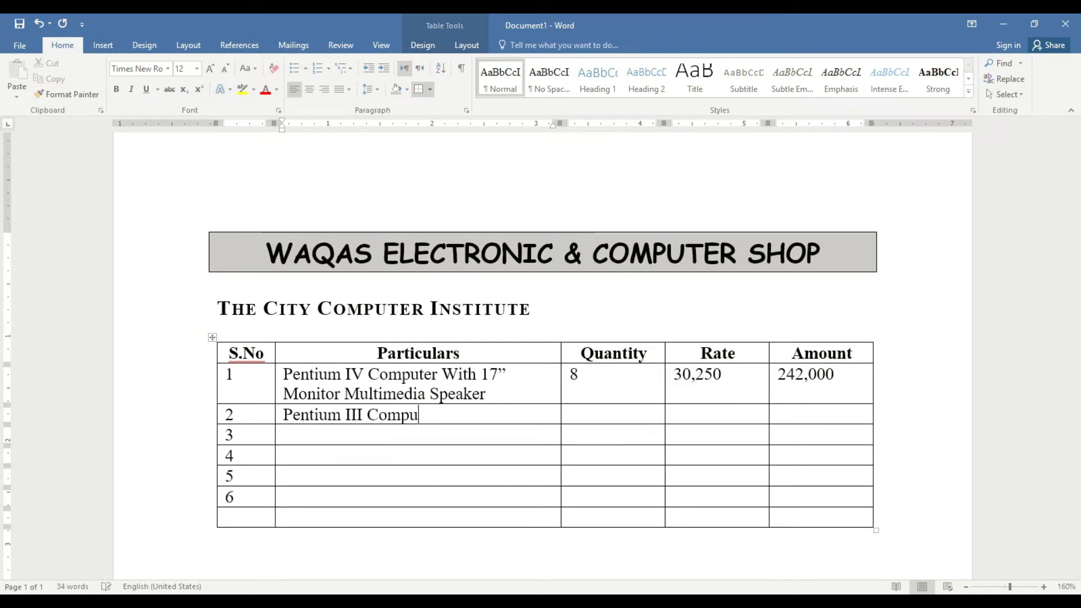
type("ter With 17”")
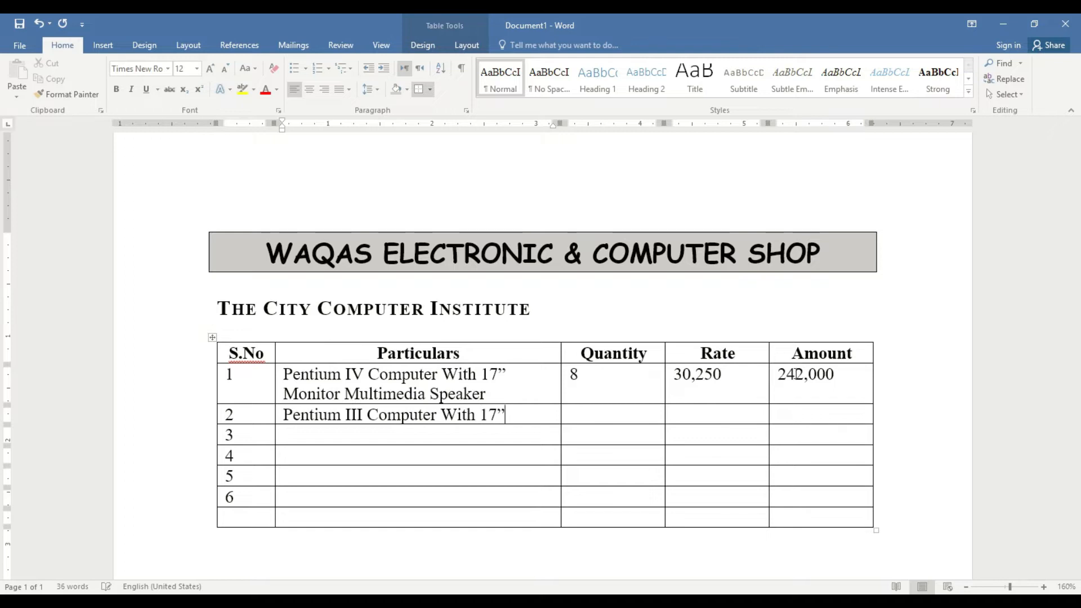
key("Return")
type("Monitor ")
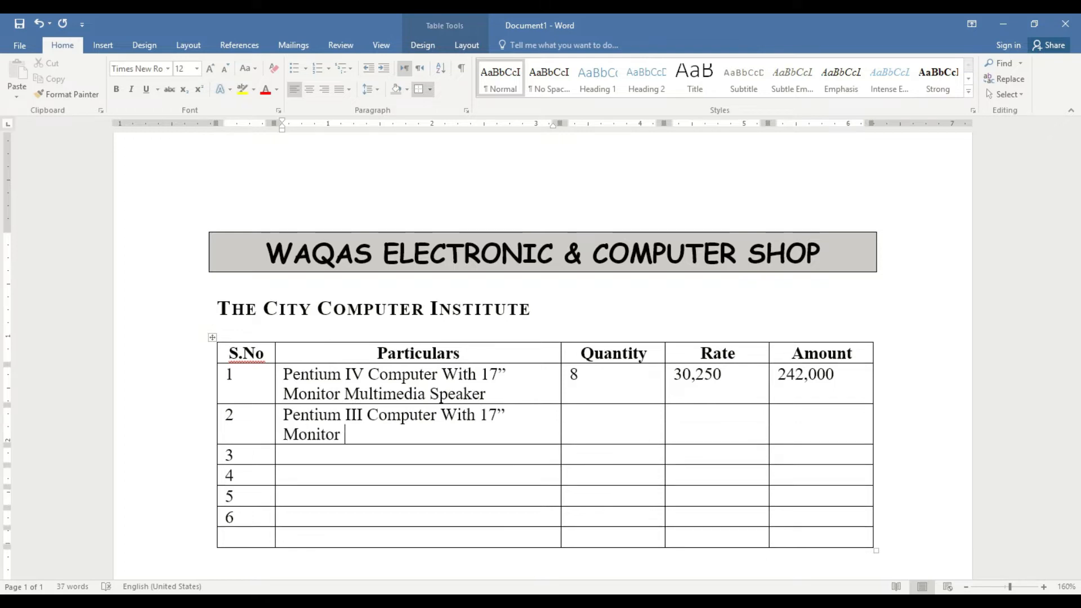
type("Multimedia Speaker")
key("Tab")
key("Tab")
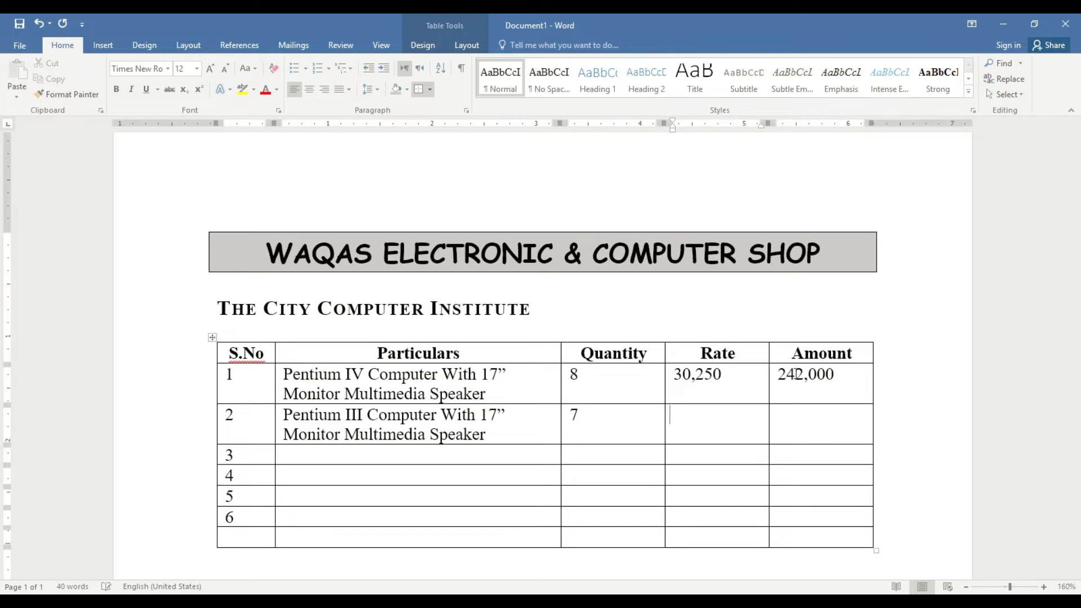
type("19,000")
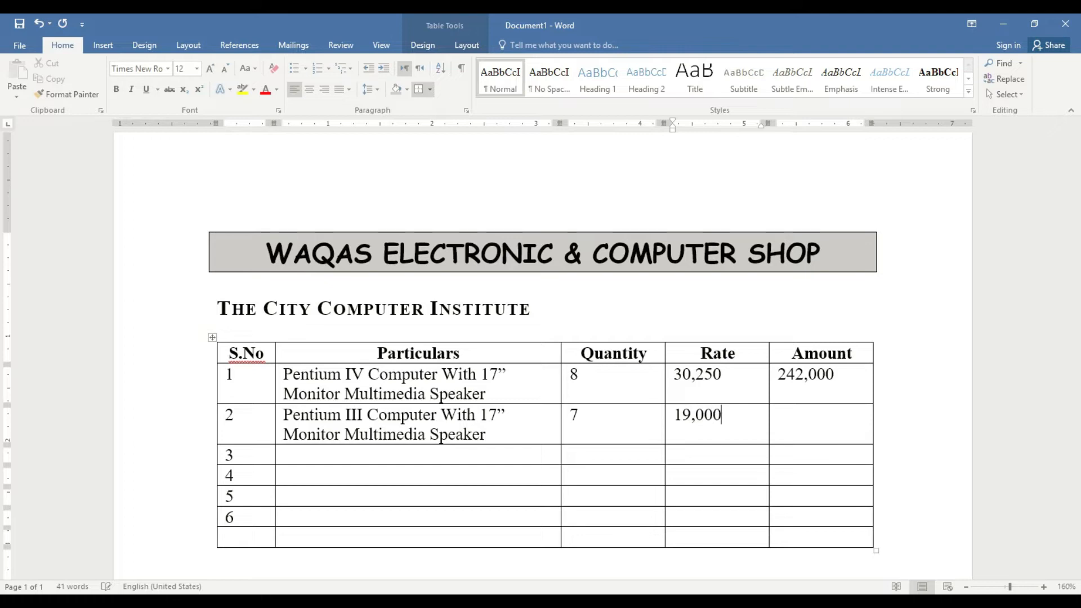
key("Tab")
type("133,000")
Fill row 3 with Printer Laser, quantity 2, rate 17,500 and amount 35,000
key("Down")
key("Left")
key("Left")
key("Left")
type("Printer Laser")
key("Tab")
type("2")
key("Tab")
type("17,500")
key("Tab")
type("344")
key("BackSpace")
key("BackSpace")
type("54")
key("BackSpace")
type(",000")
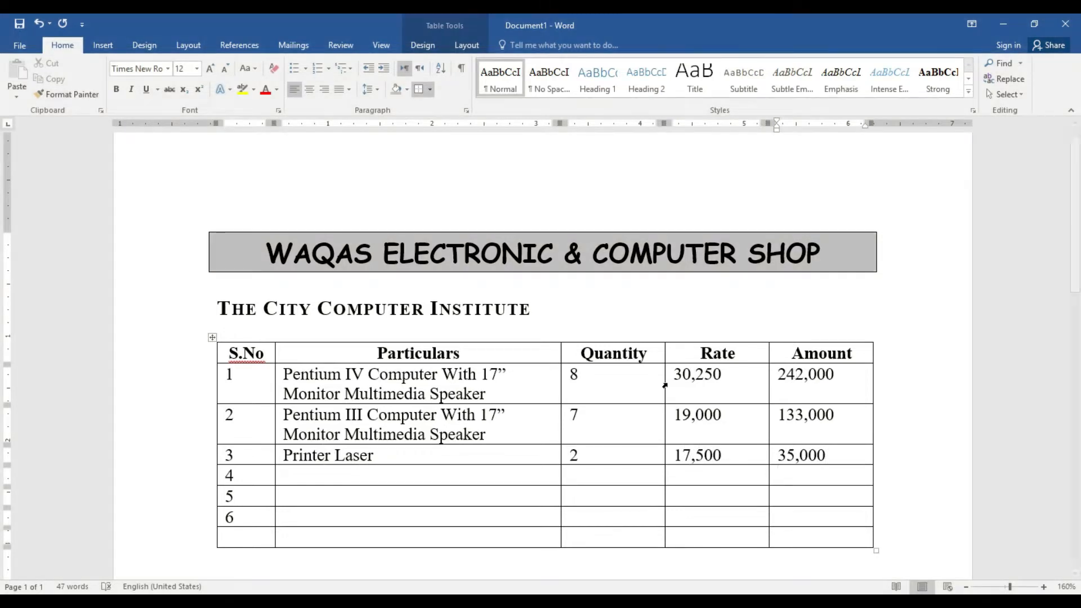
Copy row 3's Printer Laser entries into rows 4 and 5
mouse_move(284, 455)
left_mouse_down()
mouse_move(825, 443)
mouse_move(828, 463)
left_mouse_up()
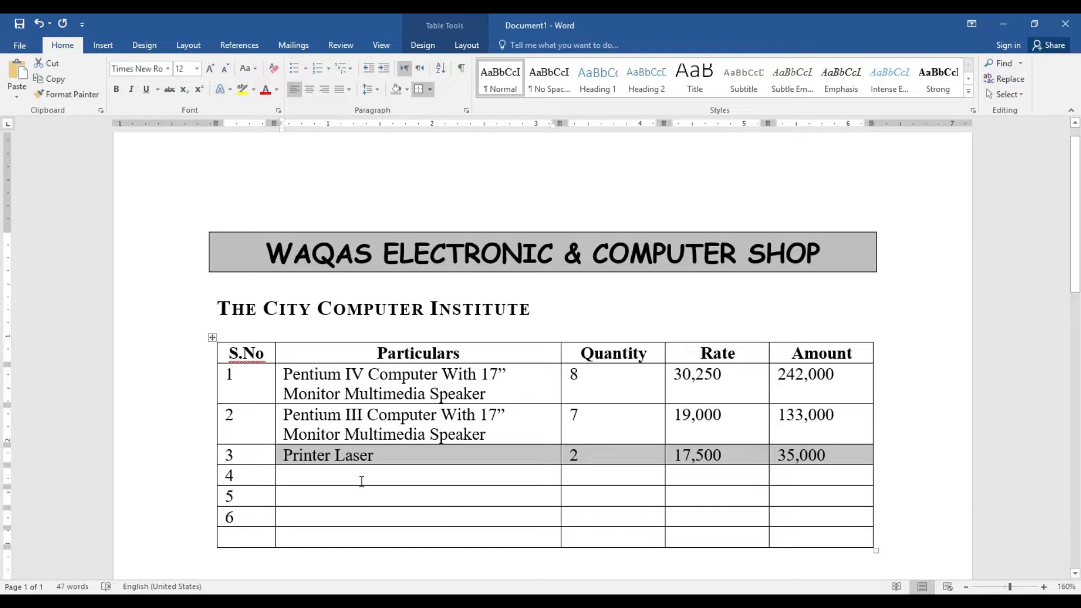
mouse_move(357, 473)
left_mouse_down()
mouse_move(823, 475)
mouse_move(823, 504)
left_mouse_up()
type("Printer Laser\t2\t17,500\t35,000 Printer Laser\t2\t17,500\t35,000")
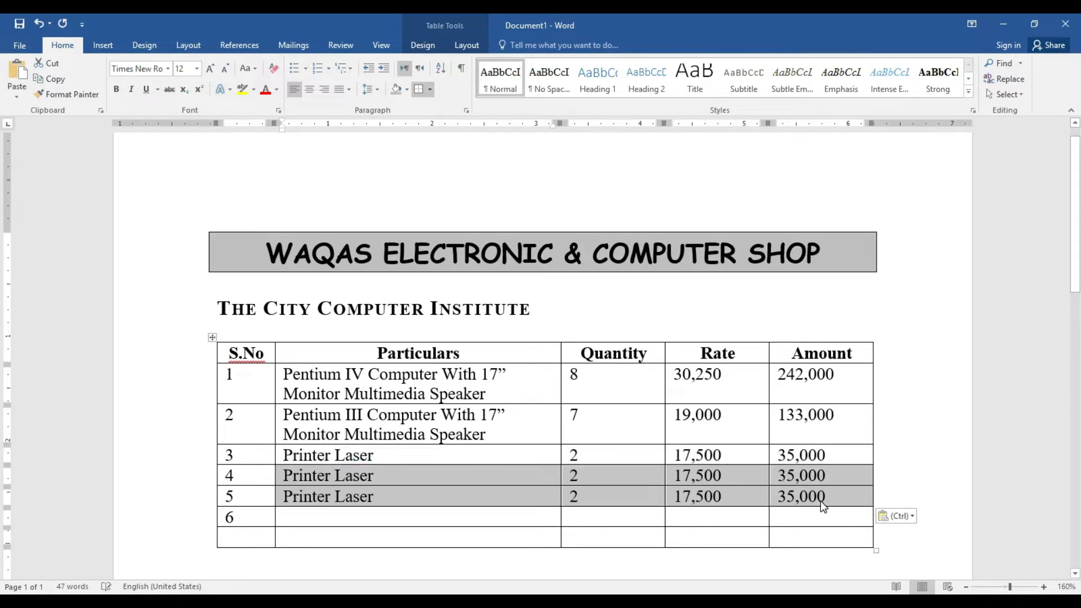
left_click(481, 517)
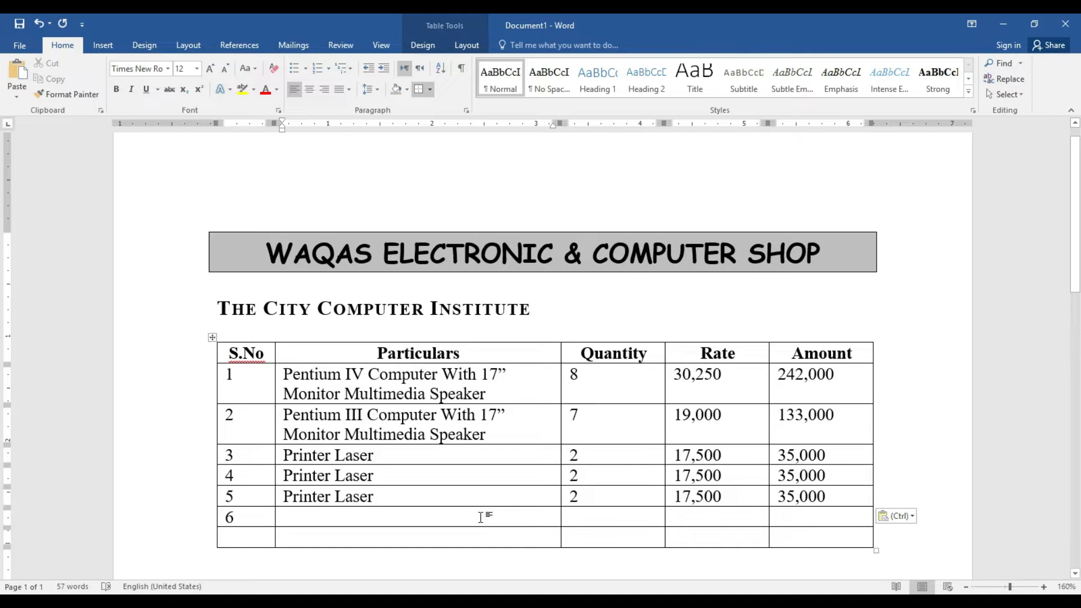
Split row 6's Particulars cell into 3 columns
left_click(466, 46)
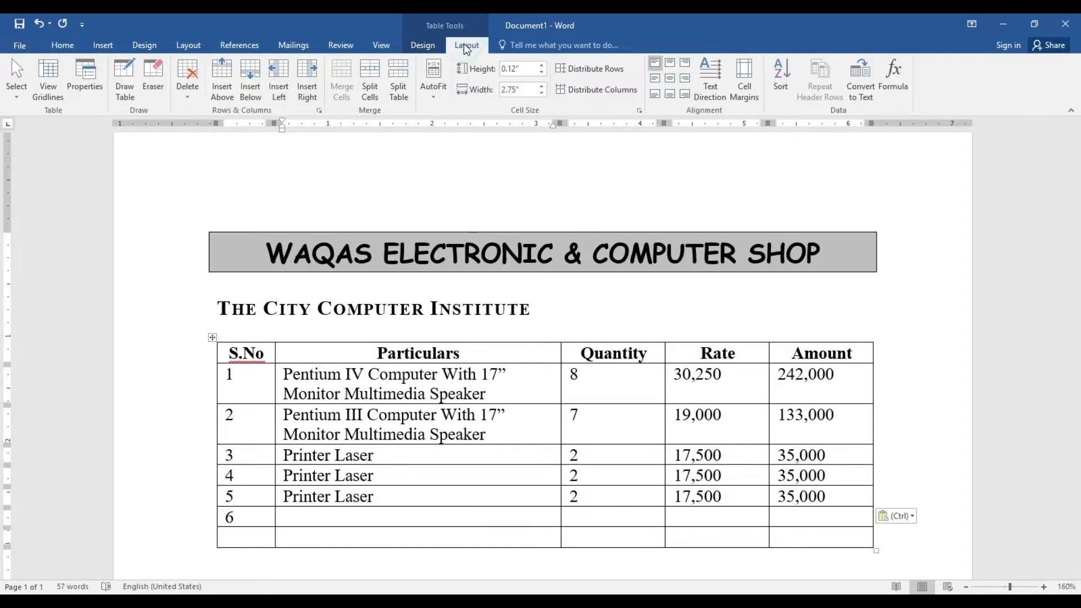
left_click(370, 79)
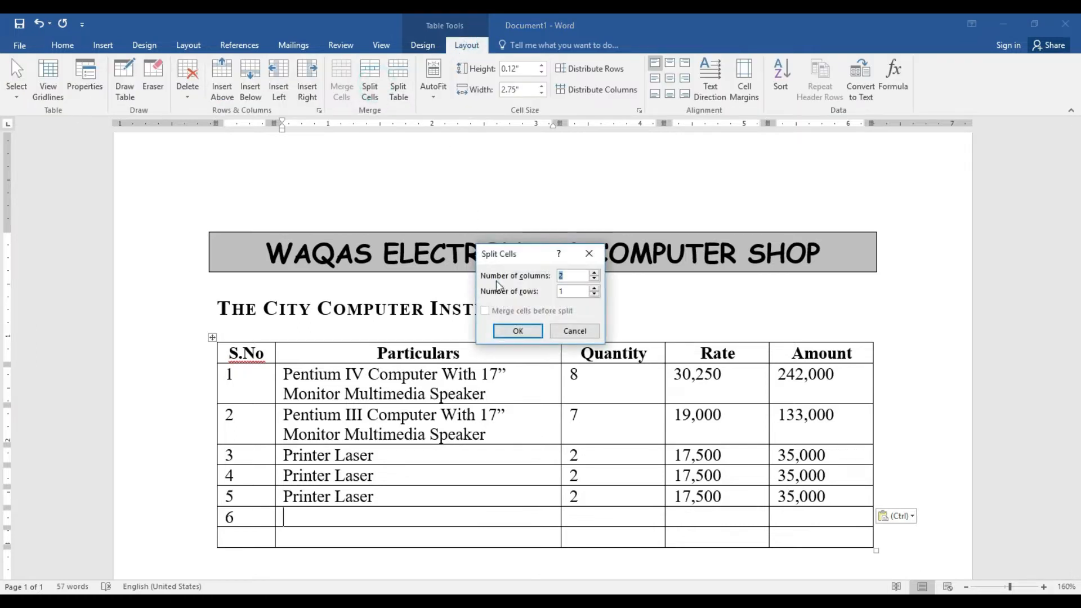
left_click(594, 273)
left_click(519, 331)
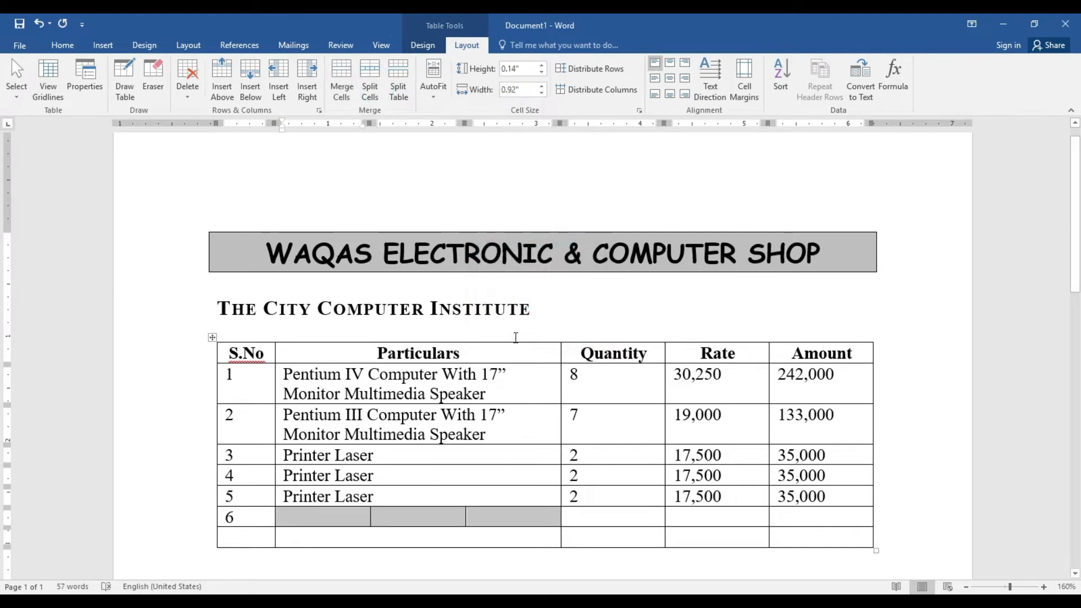
Enter Scanner and Copier in the first two split cells
left_click(328, 513)
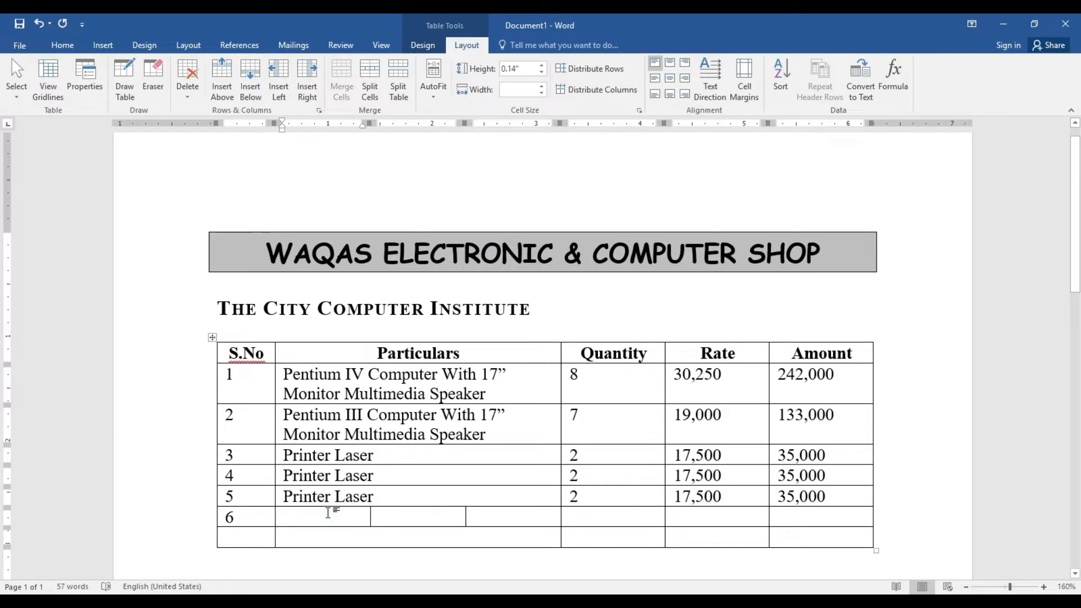
type("S")
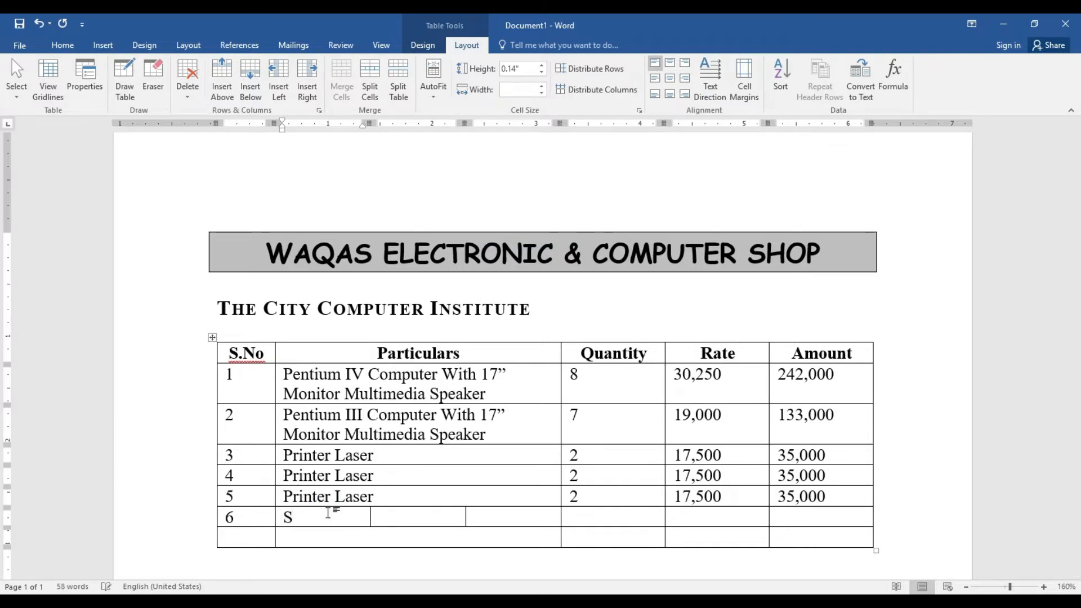
type("canner")
key("Tab")
type("Copier")
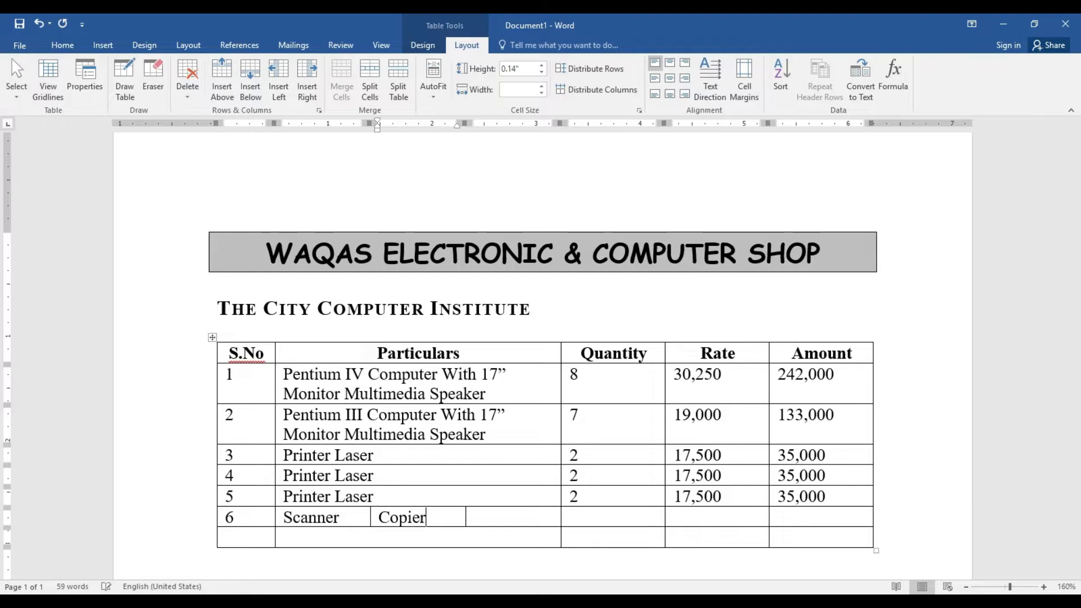
key("Tab")
Complete row 6 with Printer, quantity 1, rate 8,000 and amount 8,00
type("Printer")
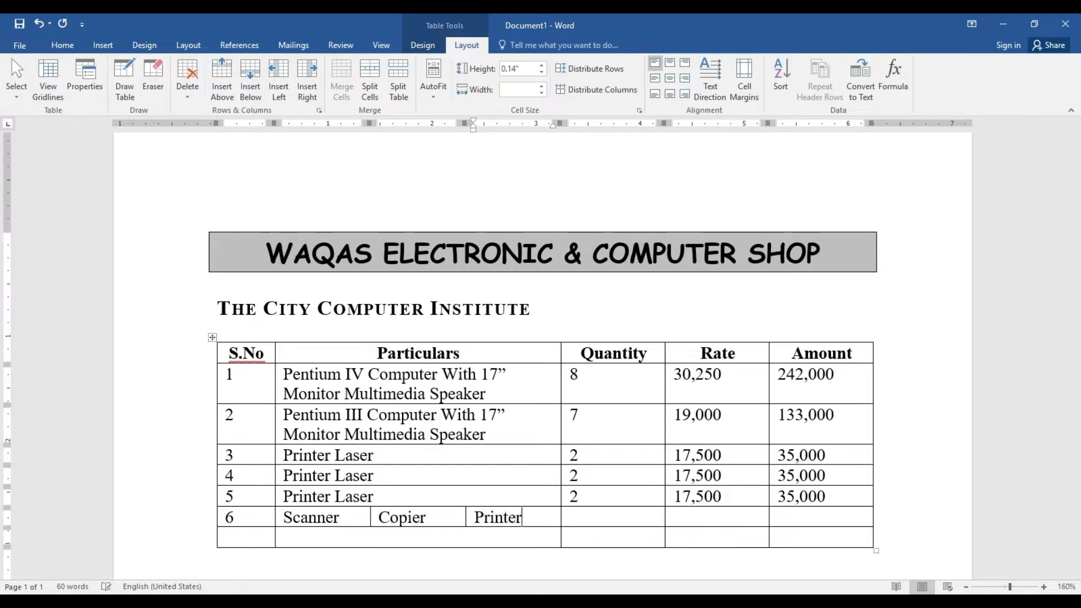
key("Tab")
type("1")
key("Tab")
type("8,00")
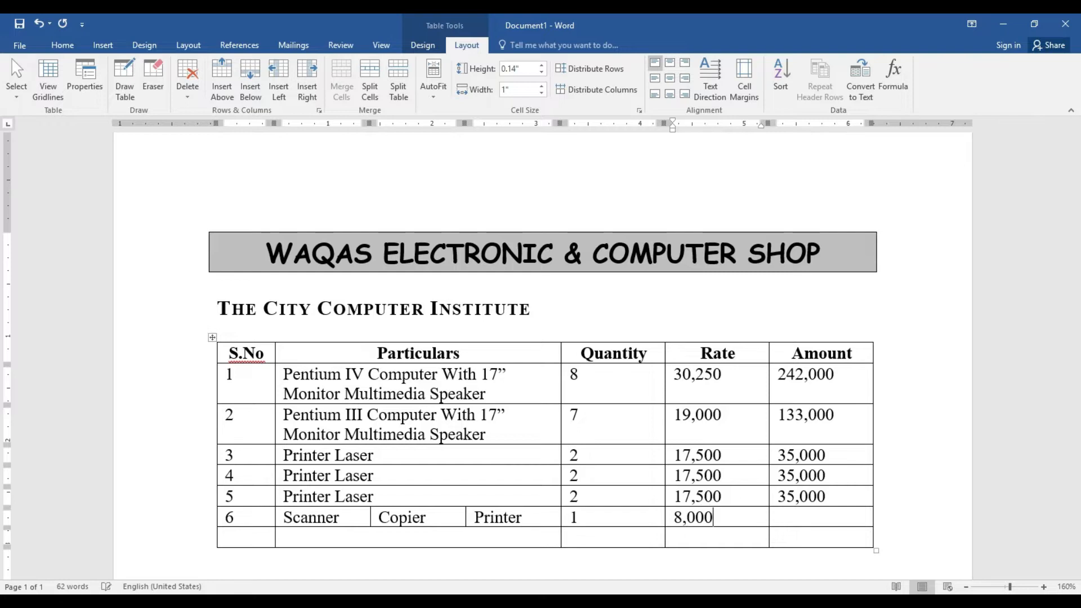
key("Tab")
type("8,00")
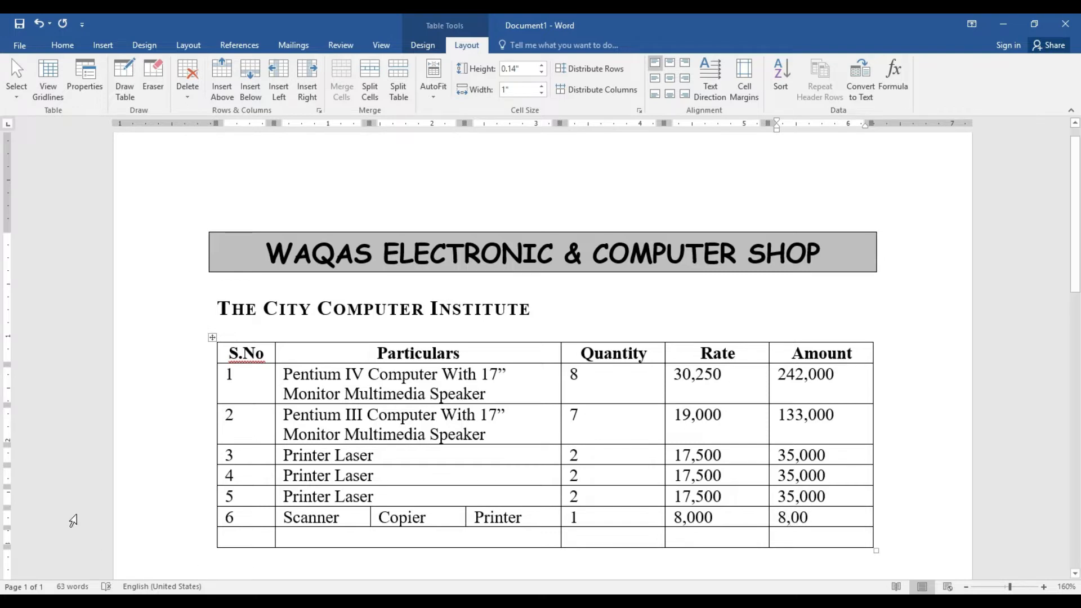
Merge the last row's cells and type 'Total Amount' in the merged cell
left_click_drag(251, 541, 686, 540)
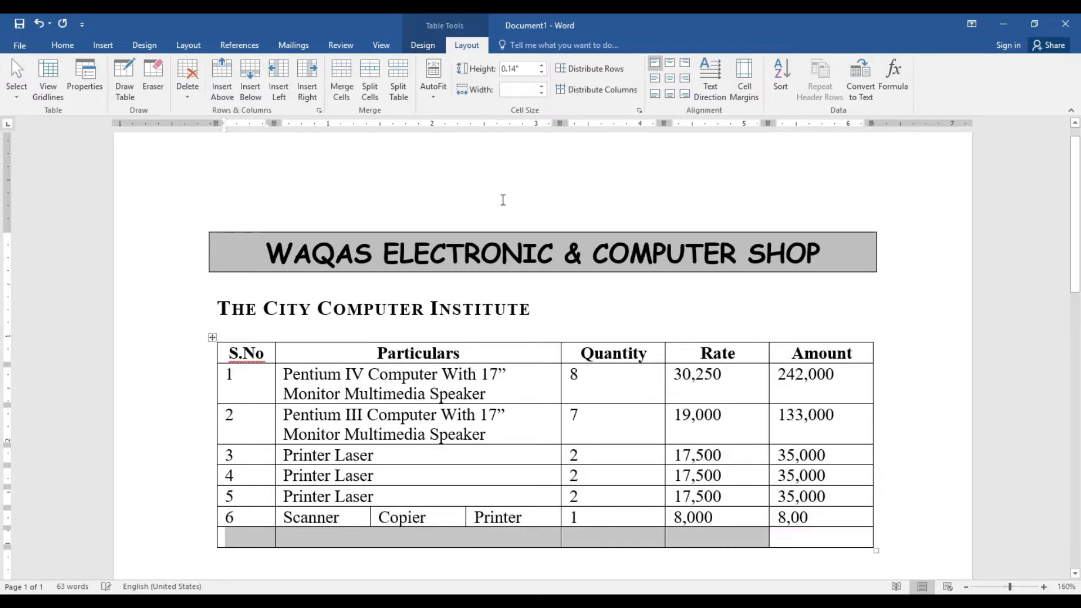
left_click(339, 100)
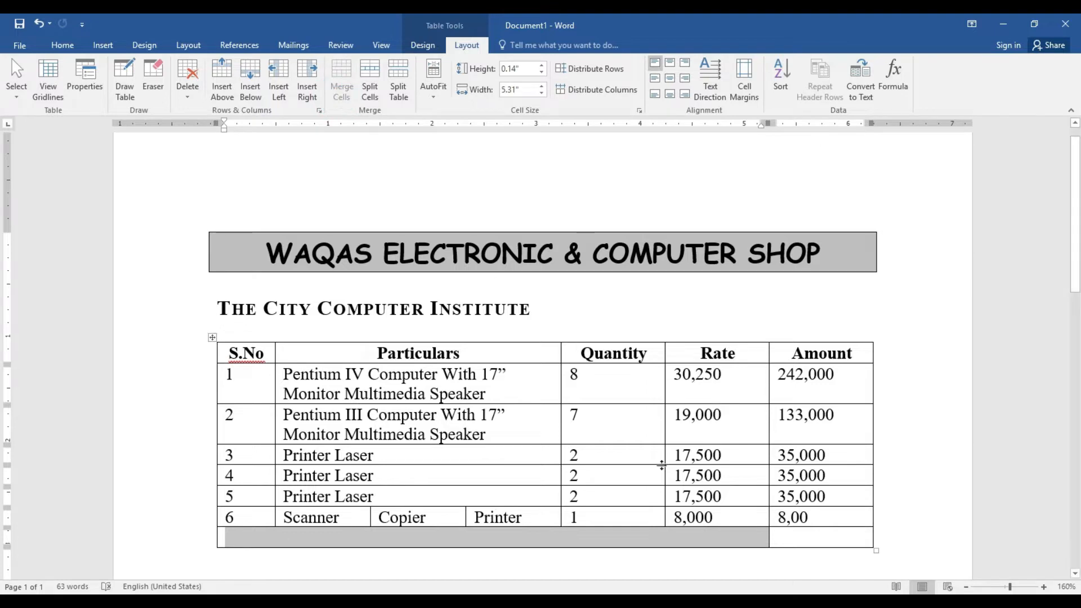
left_click(707, 541)
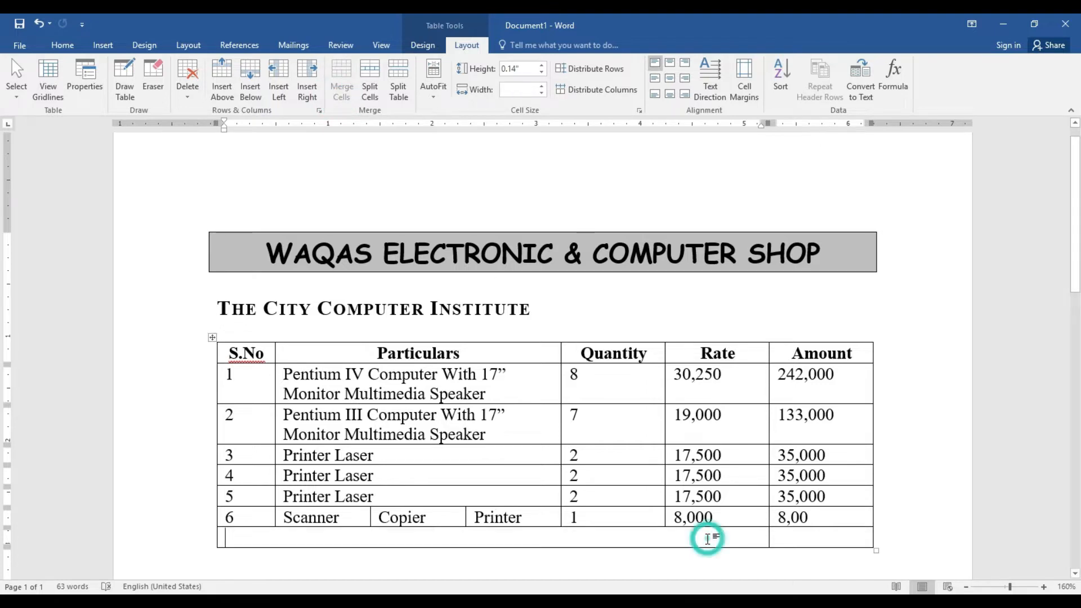
type("Tota")
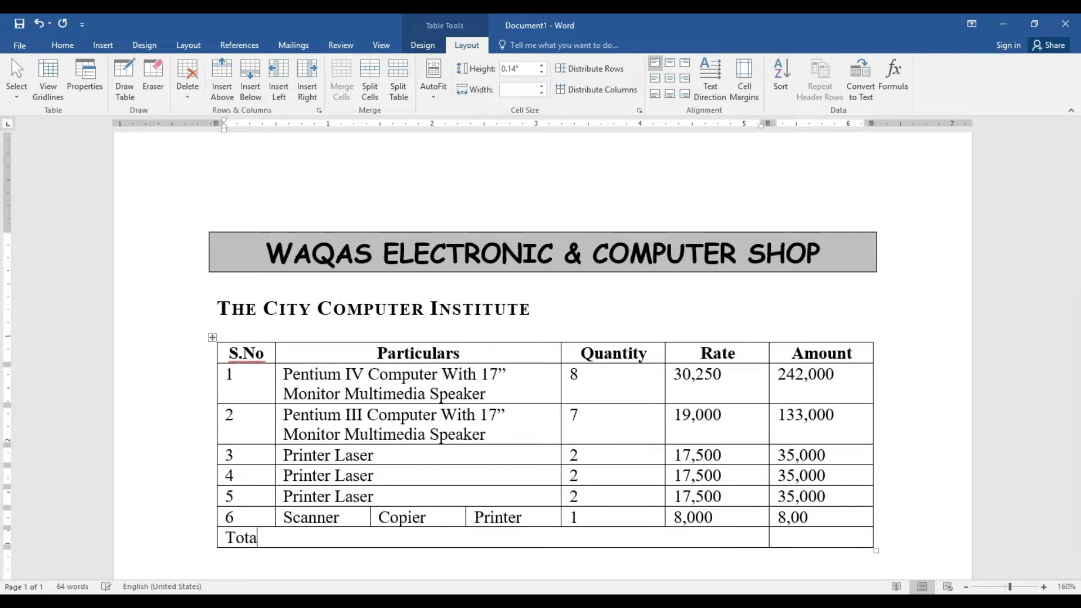
type("l Amount")
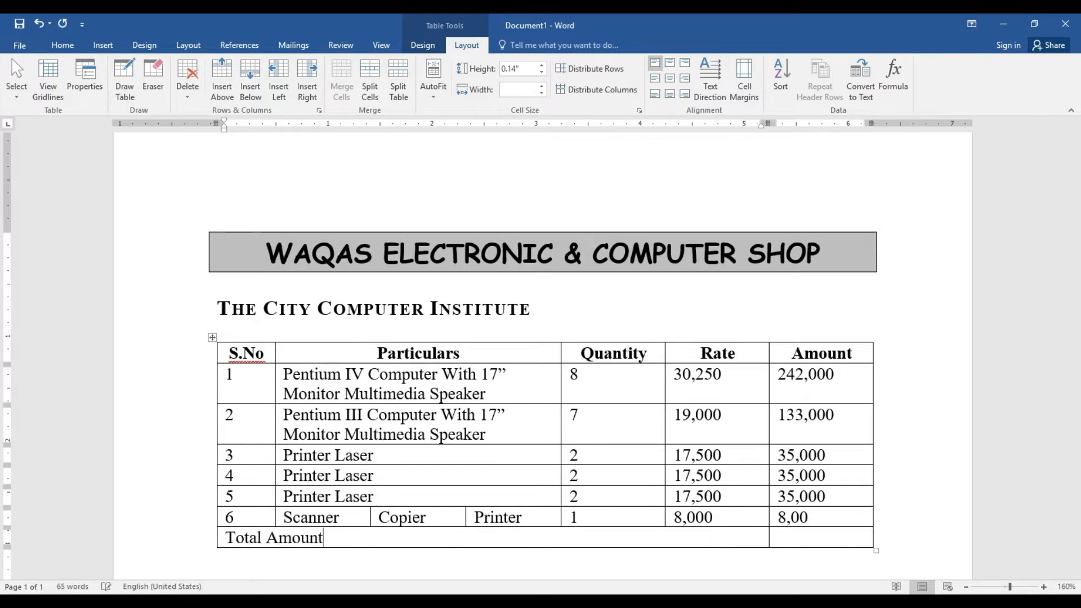
Right-align the Total Amount label with Align Center Right
left_click(681, 82)
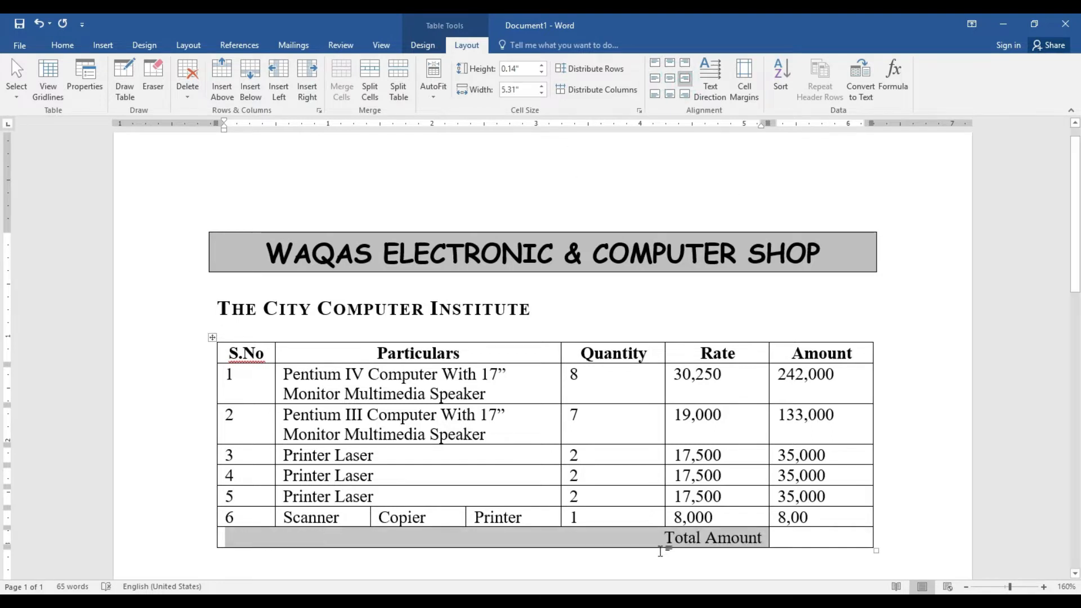
left_click(660, 548)
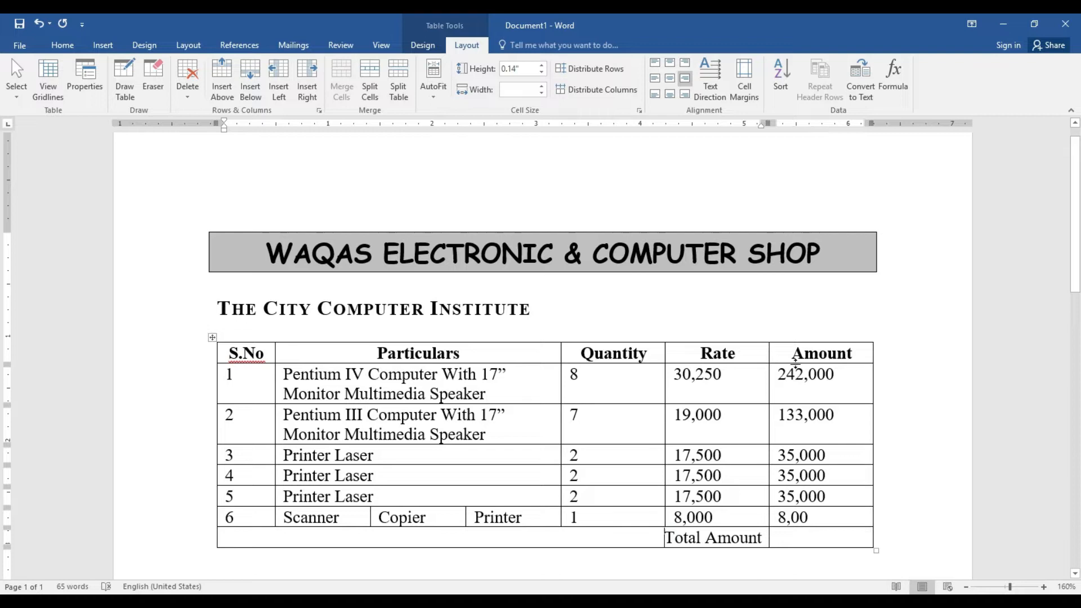
left_click(808, 539)
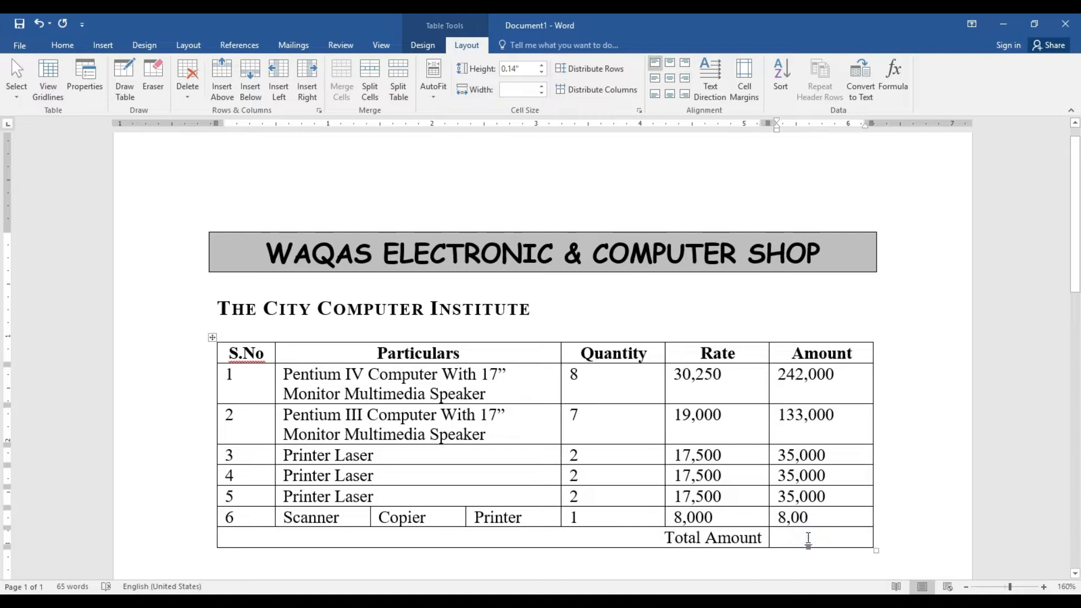
Insert a =SUM(ABOVE) formula in the total Amount cell, giving 480,008
left_click(898, 79)
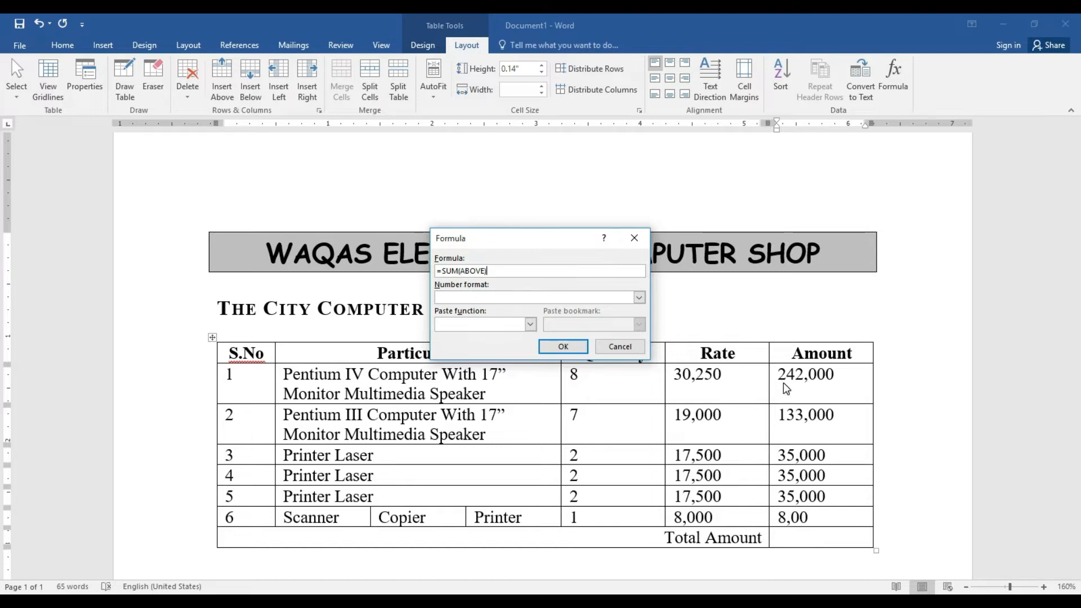
left_click(554, 348)
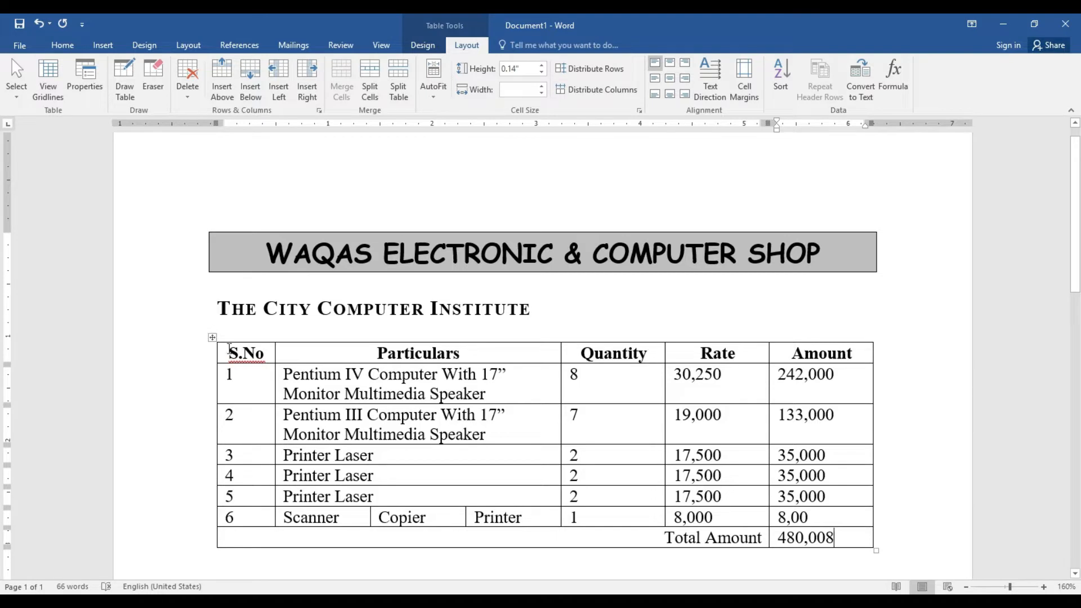
left_click(212, 337)
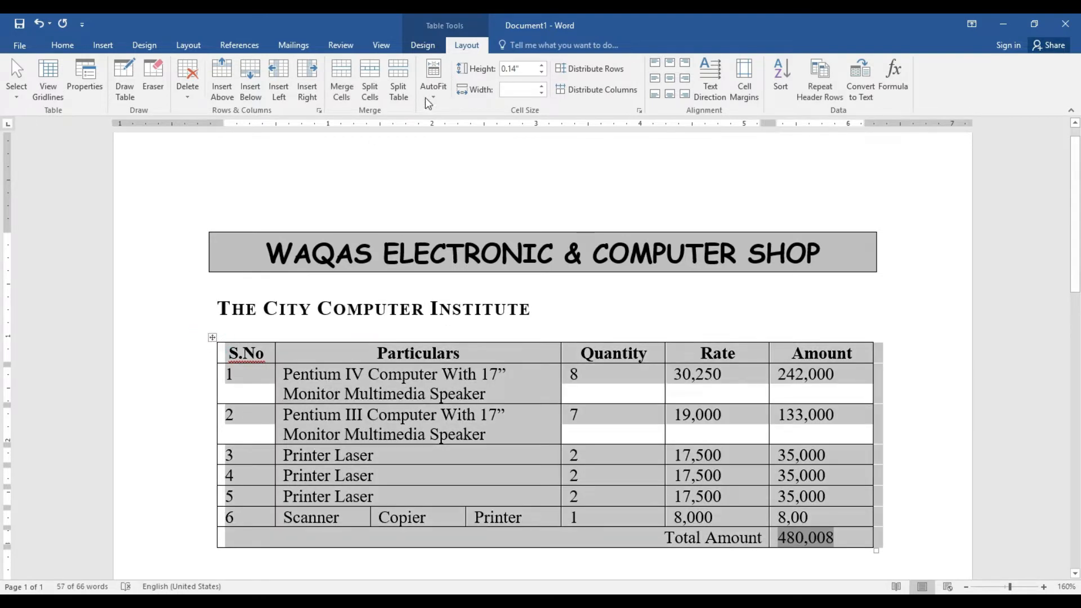
Set the table's row height to 0.4"
left_click(543, 66)
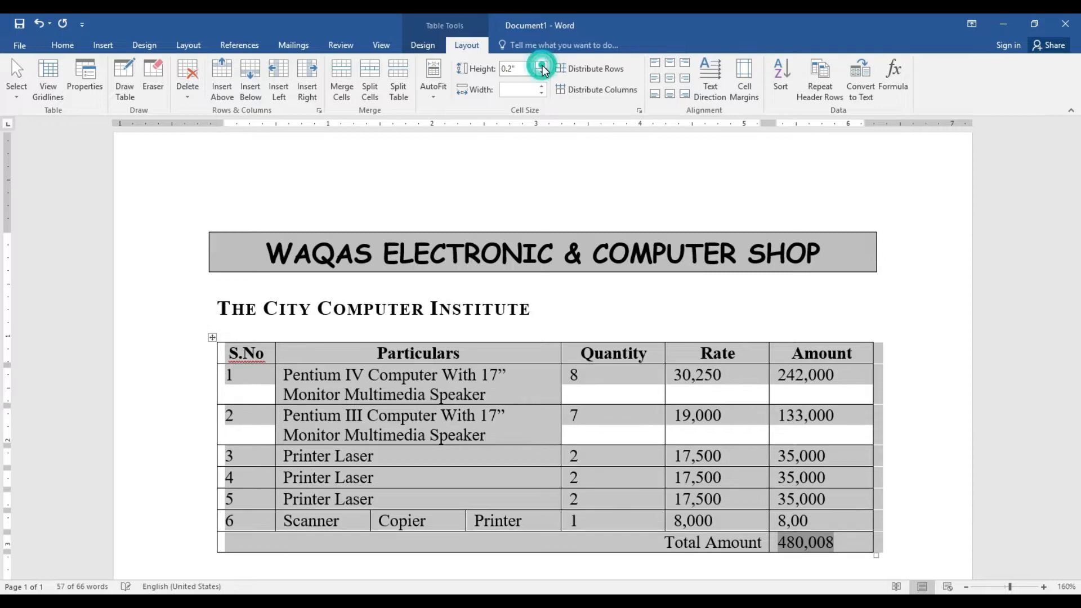
left_click(542, 66)
left_click(542, 65)
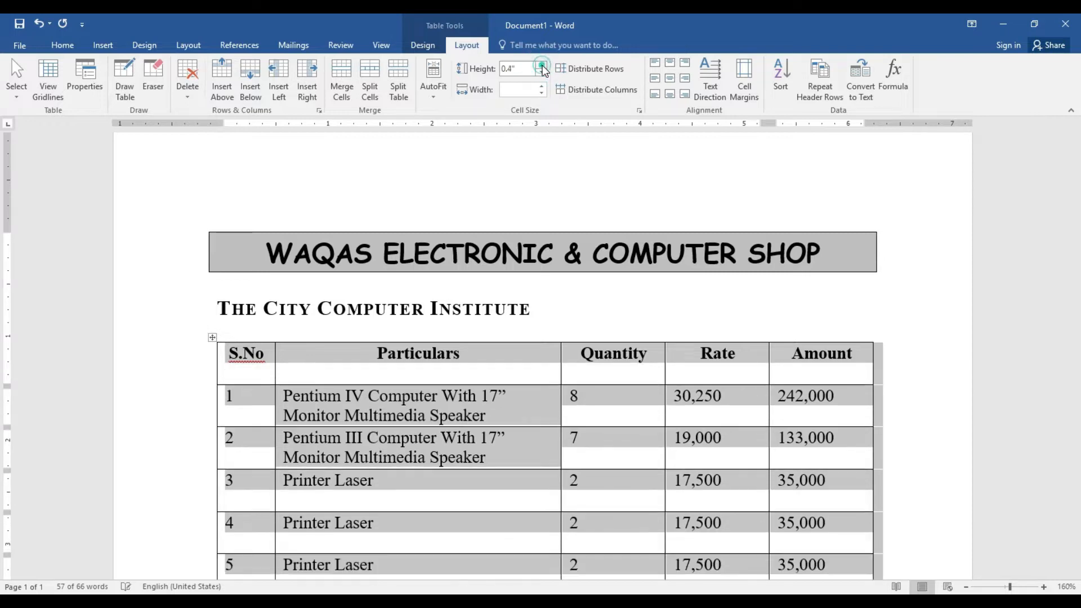
left_click(526, 411)
Center the header row, serial numbers and Quantity, Rate and Amount figures in their cells
left_click_drag(237, 354, 827, 383)
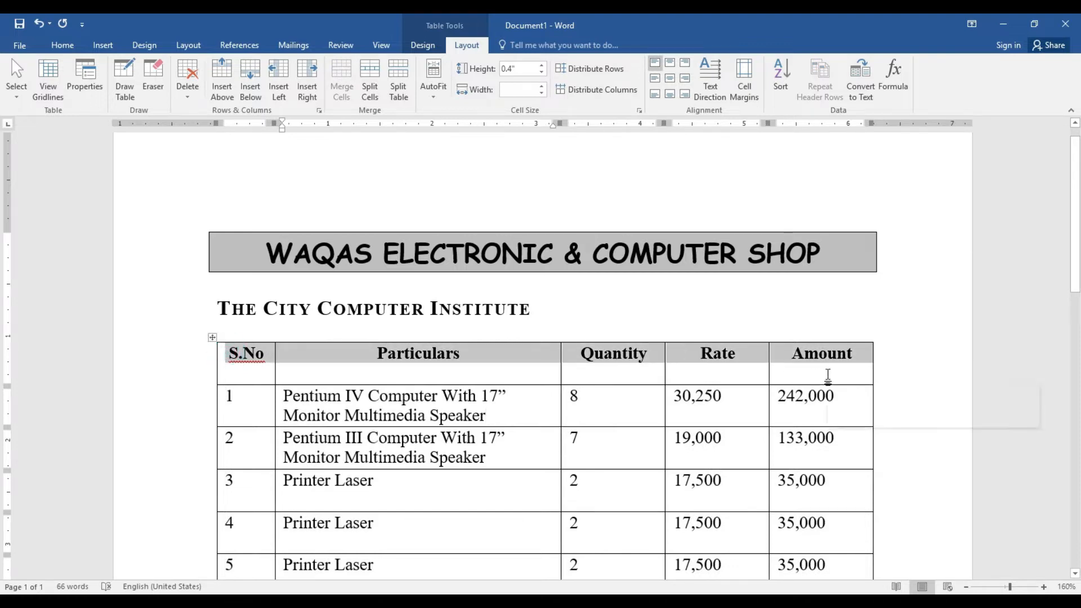
left_click(670, 78)
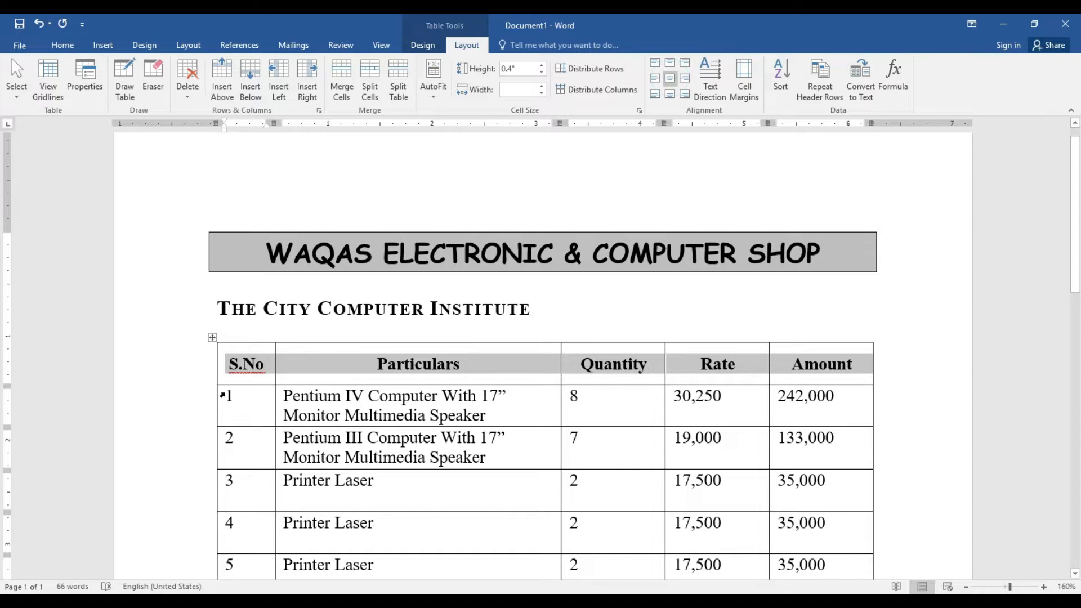
left_click_drag(222, 398, 246, 358)
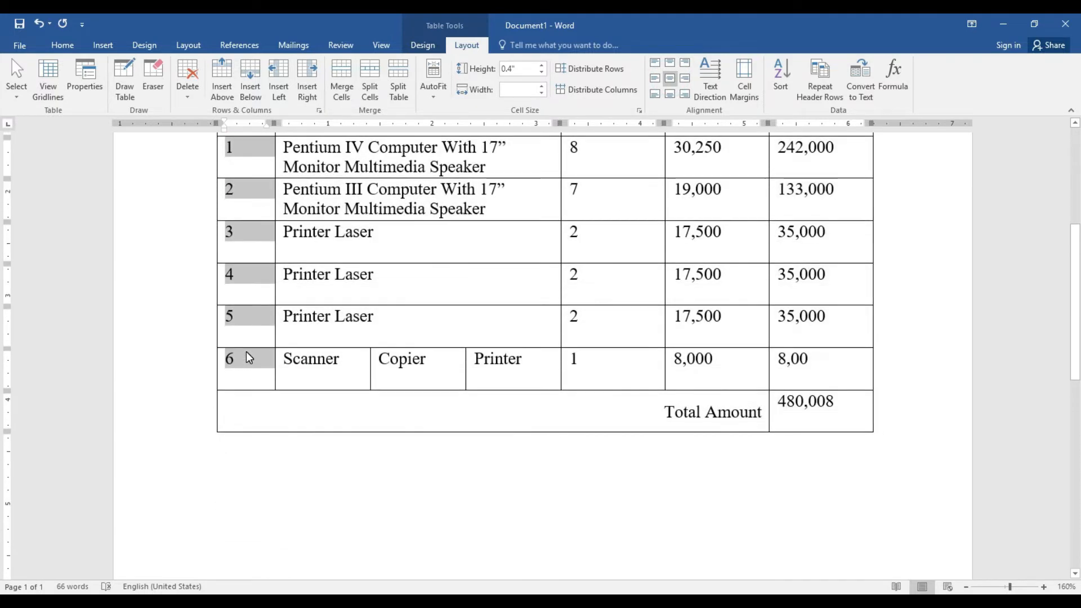
left_click(671, 79)
scroll(3, 287, "up", 3)
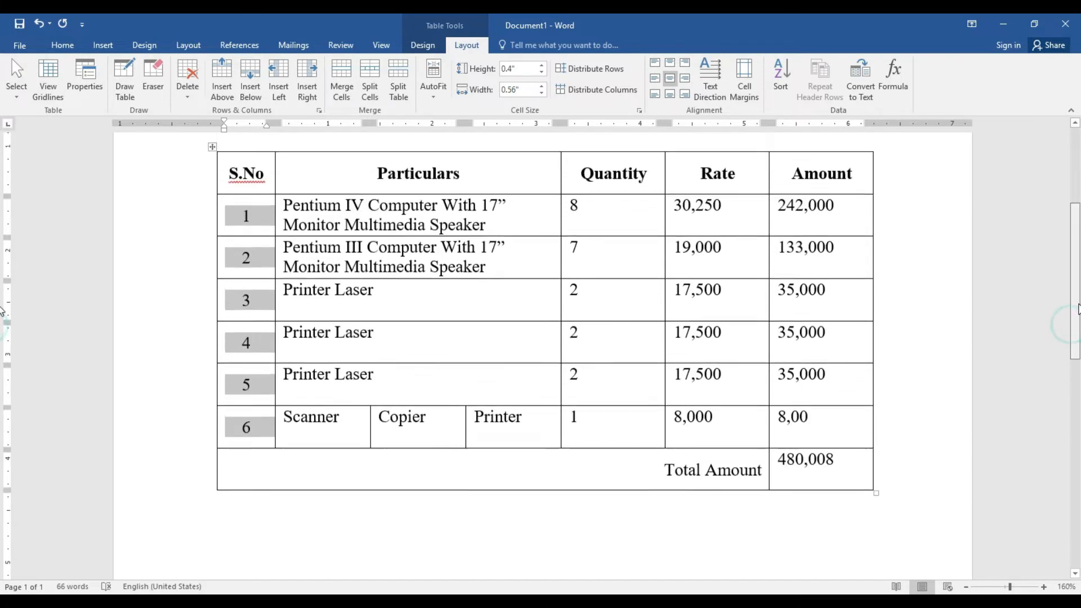
left_click_drag(575, 274, 802, 492)
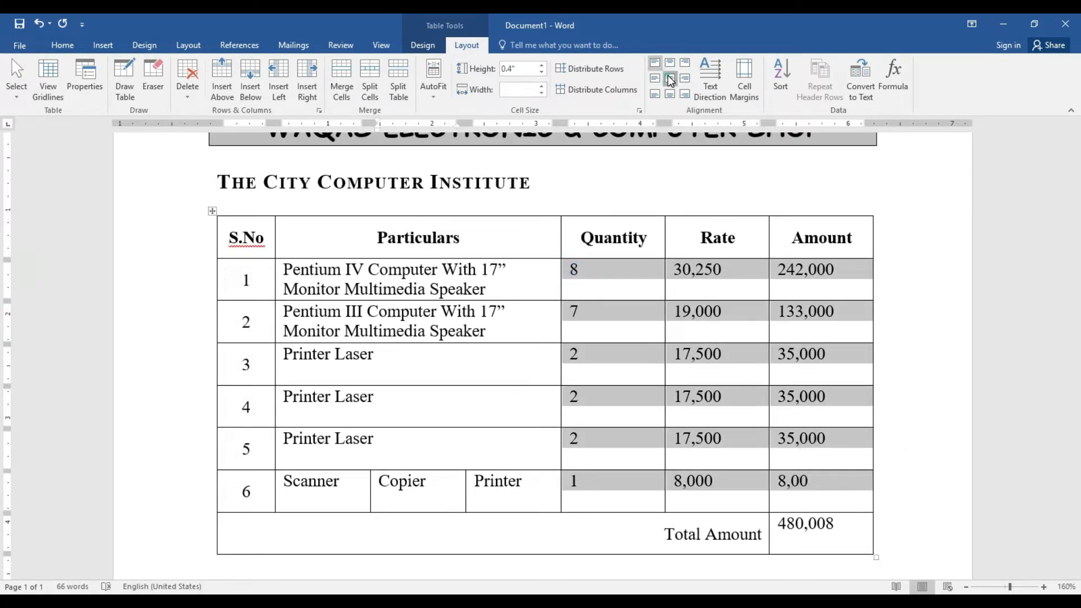
left_click(669, 79)
left_click_drag(666, 534, 823, 522)
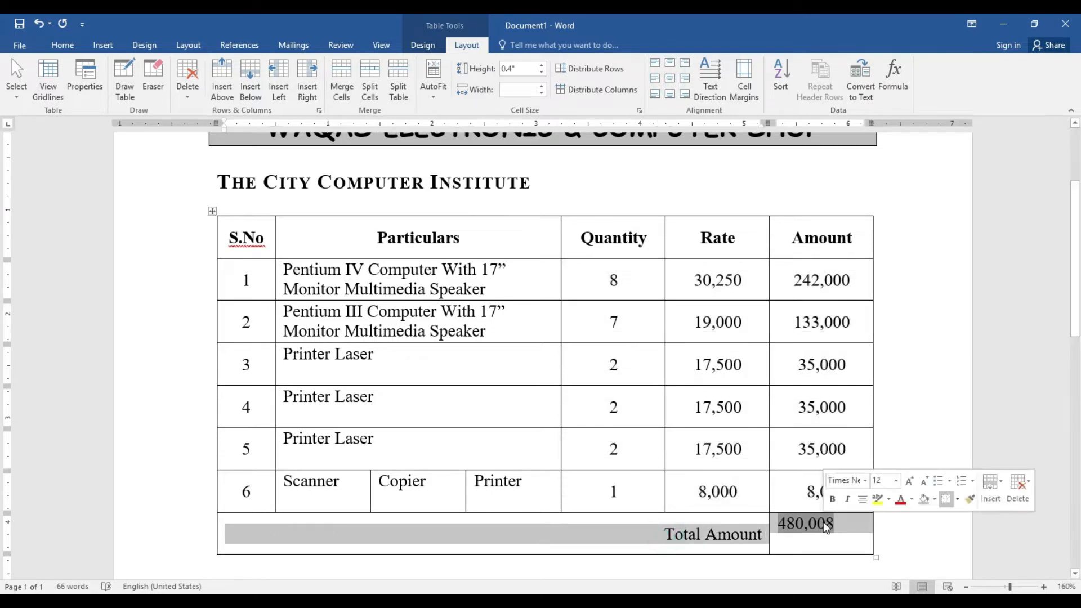
Make the Total Amount row bold and center it with Align Center
left_click(63, 45)
left_click(116, 90)
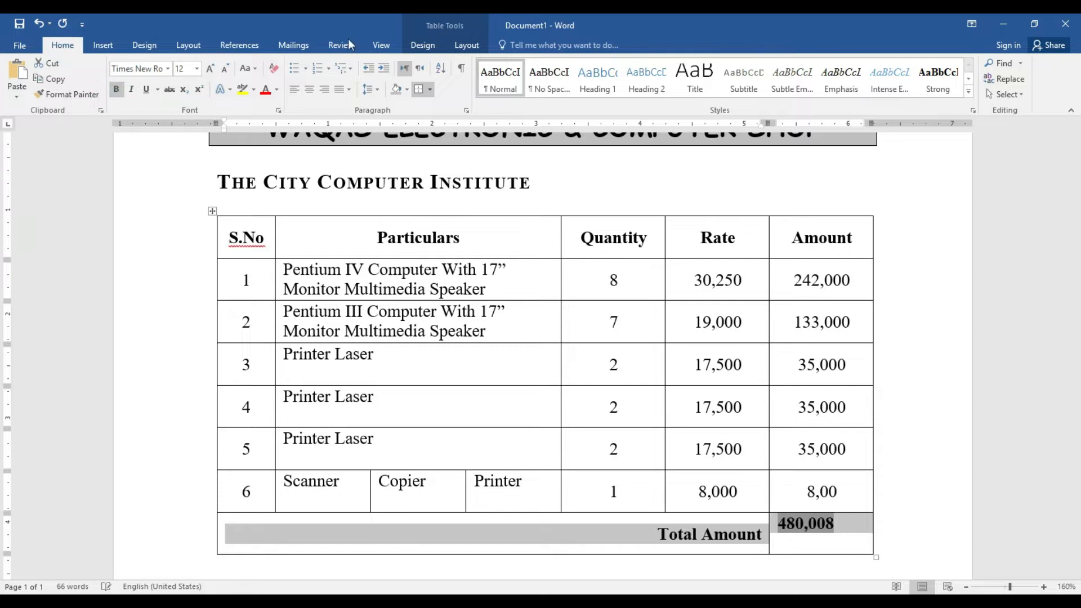
left_click(467, 45)
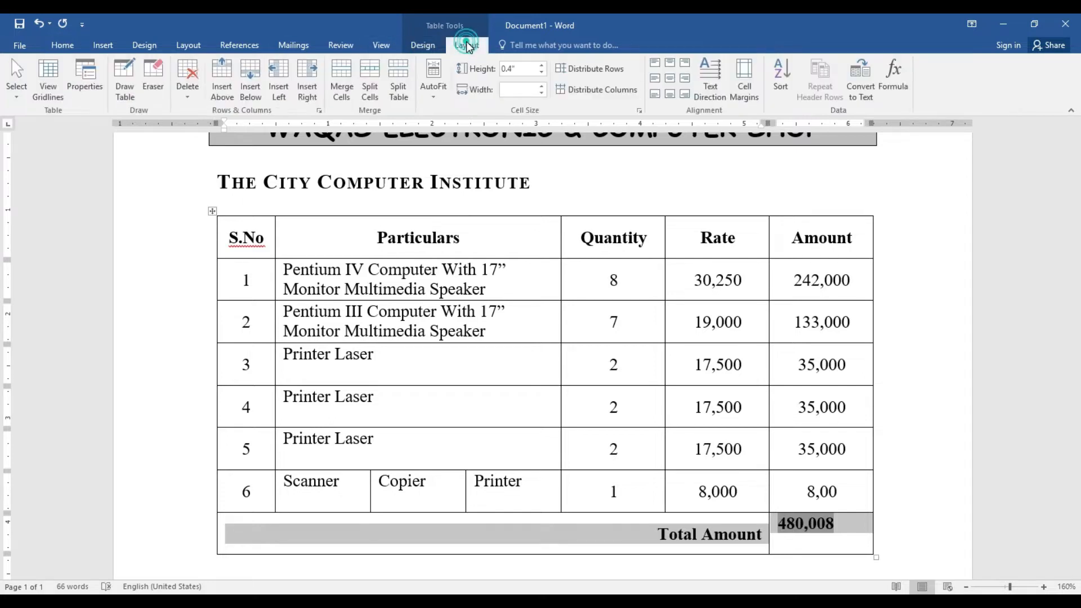
left_click(670, 78)
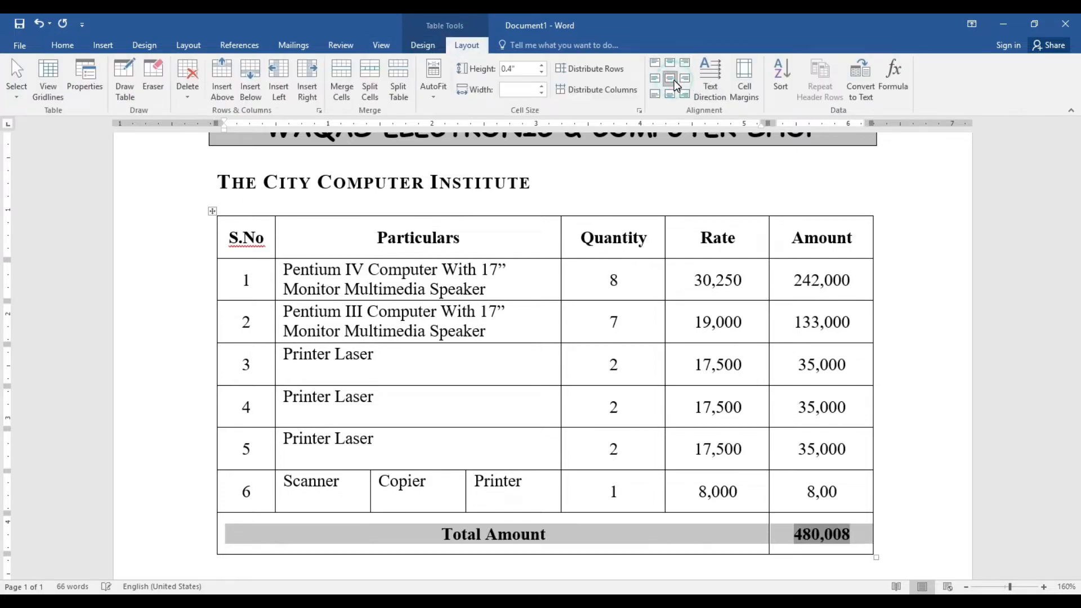
Right-align the Total Amount label with Align Center Right
left_click(545, 538)
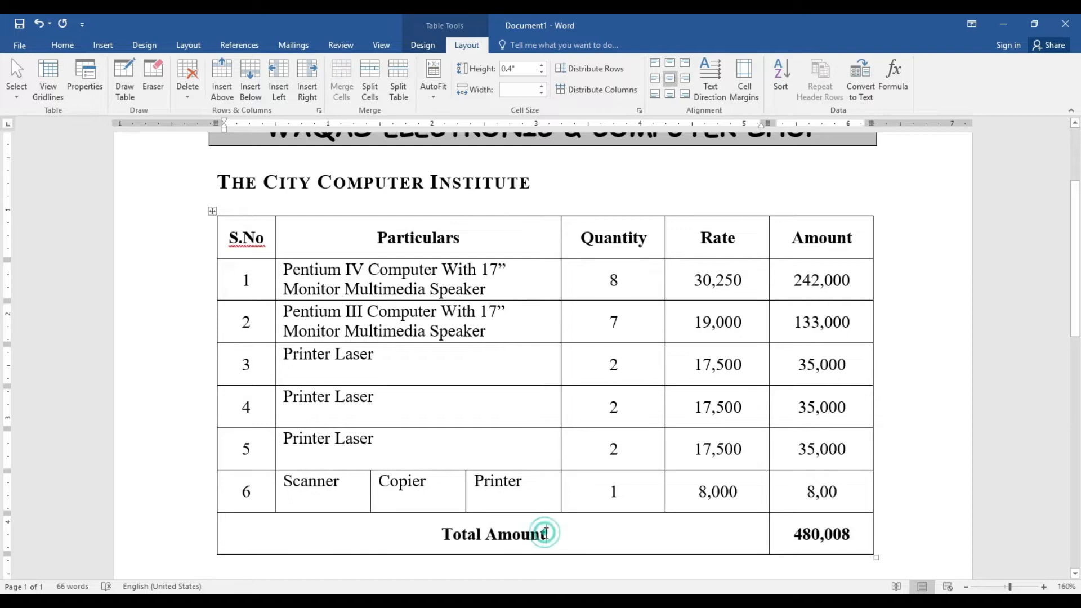
left_click(686, 79)
scroll(3, 275, "up", 2)
scroll(3, 275, "down", 3)
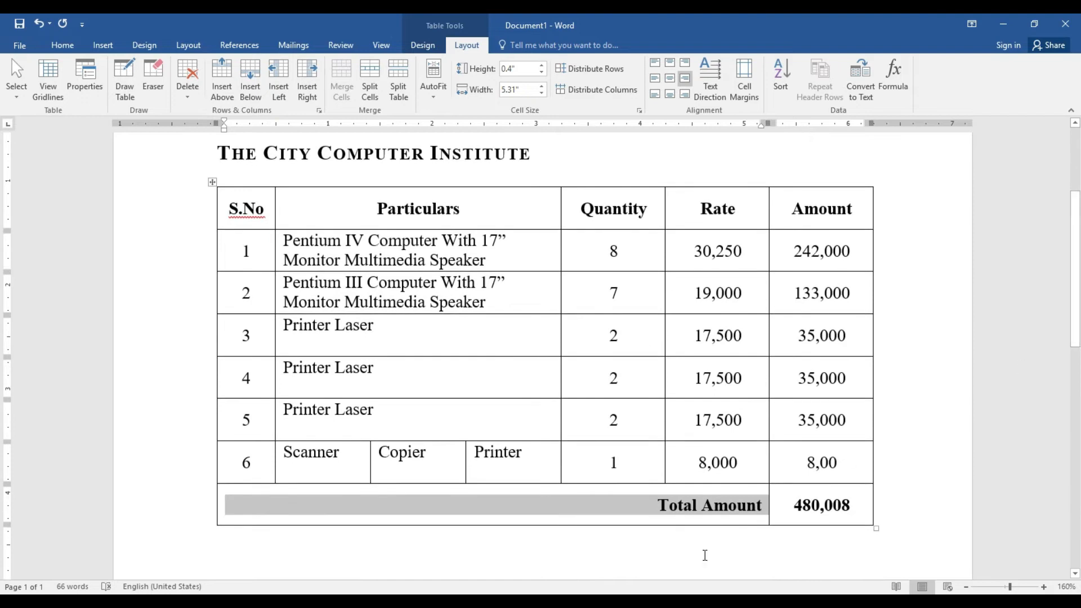
left_click(657, 505)
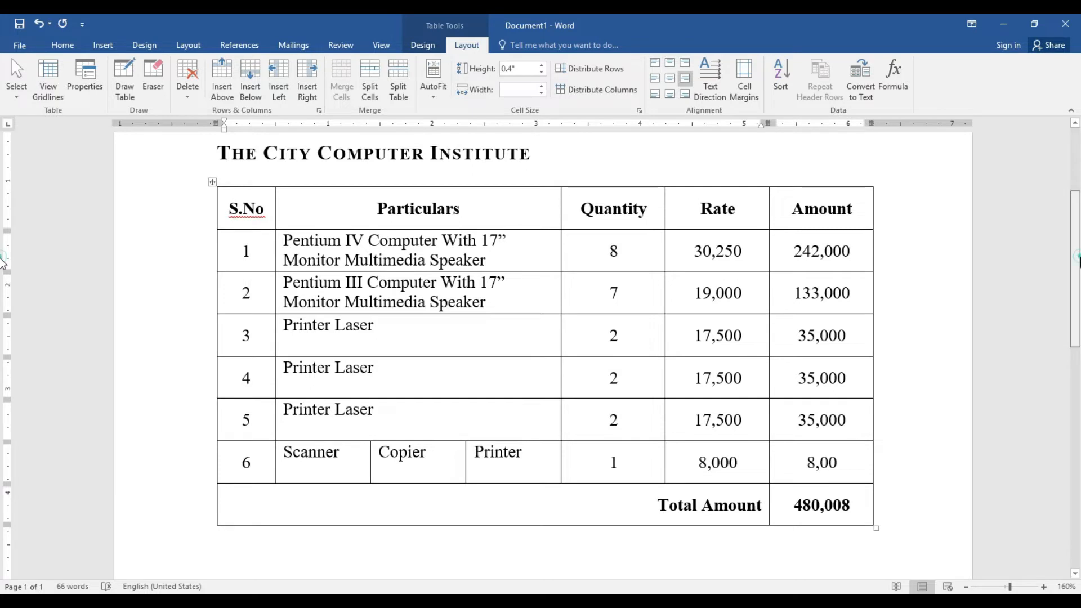
scroll(3, 304, "down", 2)
scroll(3, 304, "down", 3)
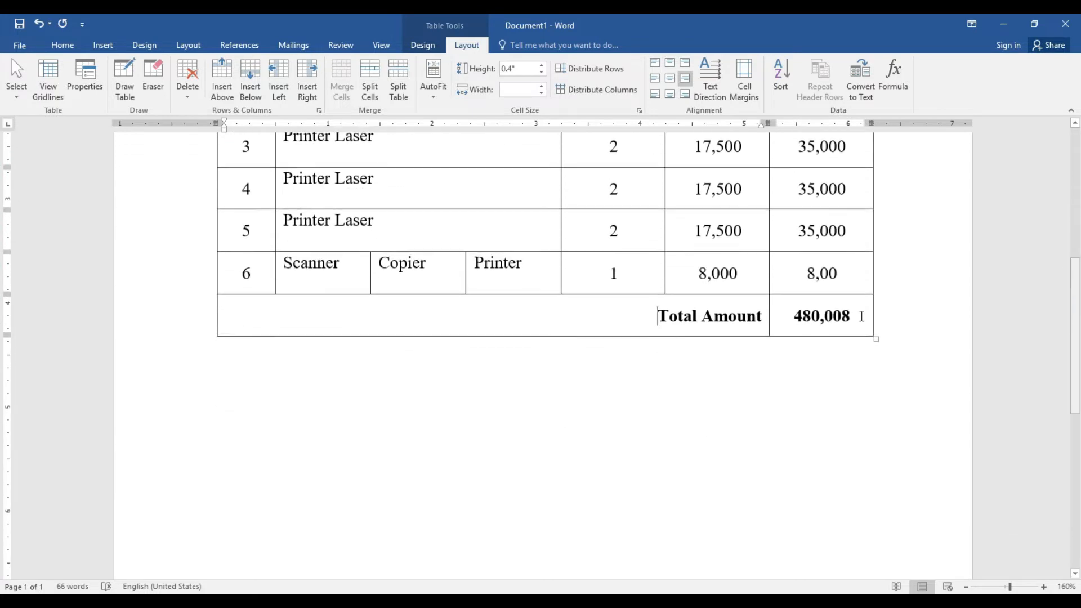
Paste a copy of the institute title onto a left-aligned line below the table
left_click(388, 355)
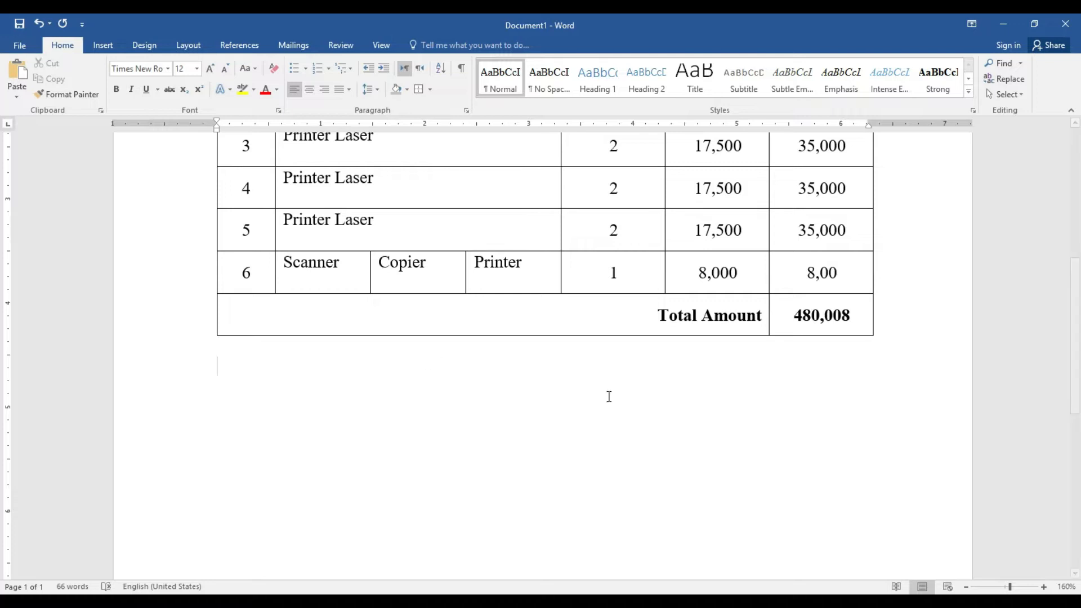
scroll(2, 213, "up", 8)
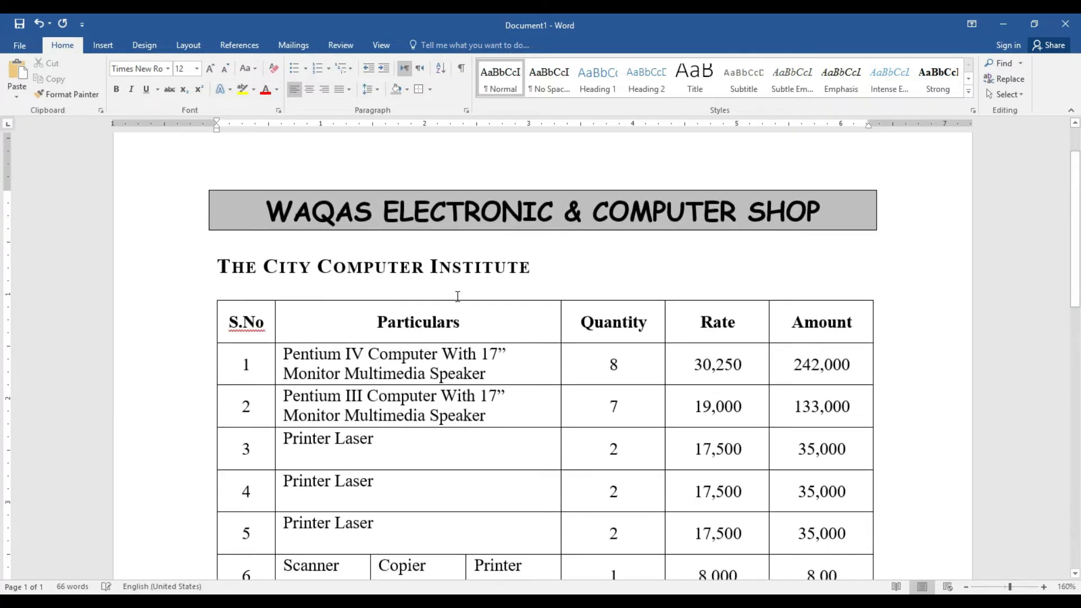
left_click_drag(534, 267, 221, 266)
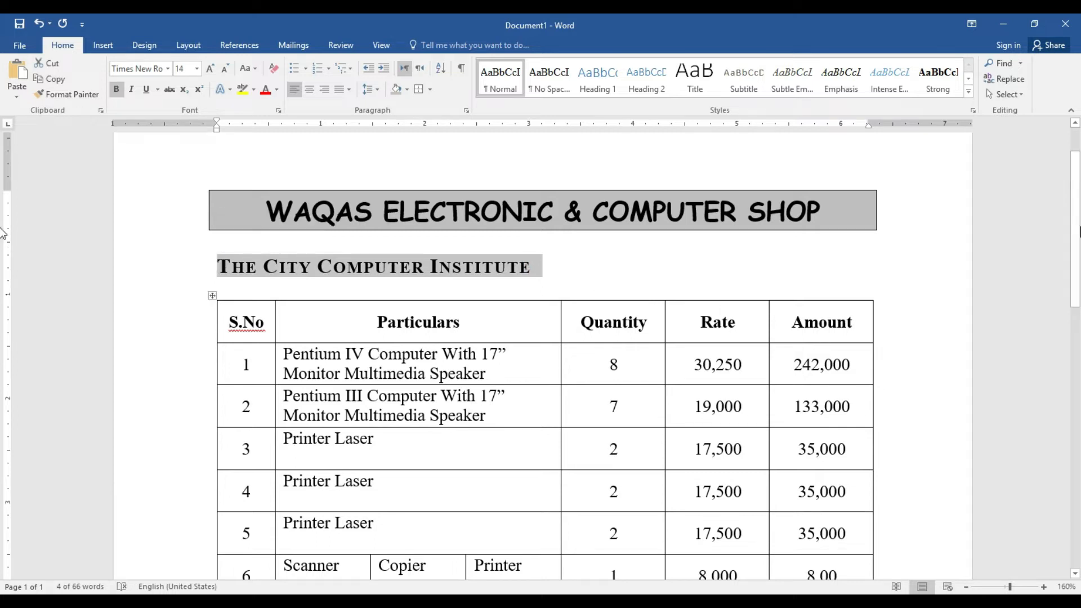
scroll(5, 270, "down", 8)
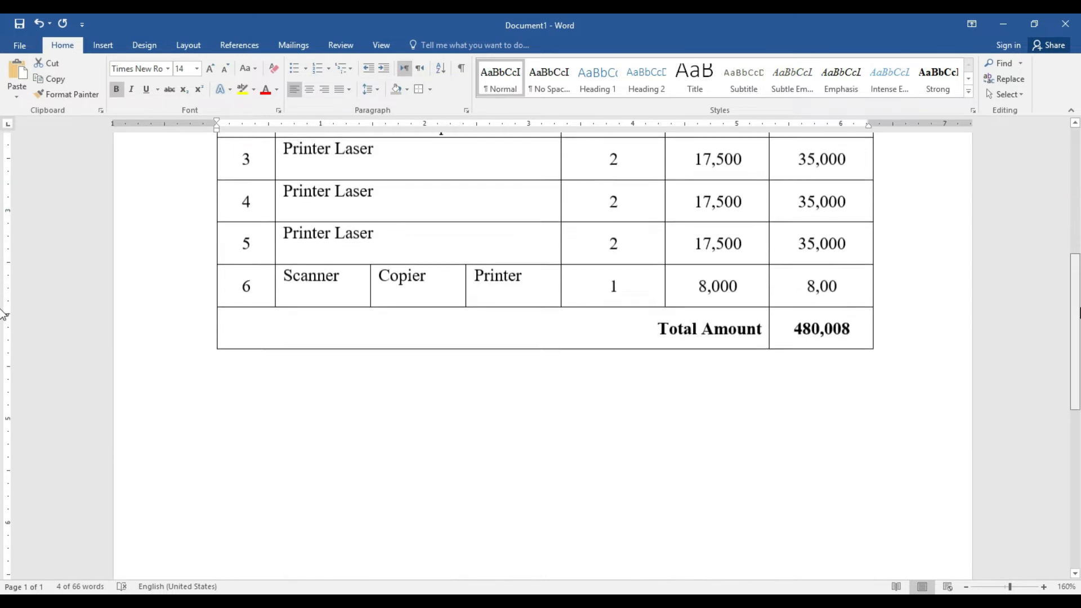
left_click(366, 375)
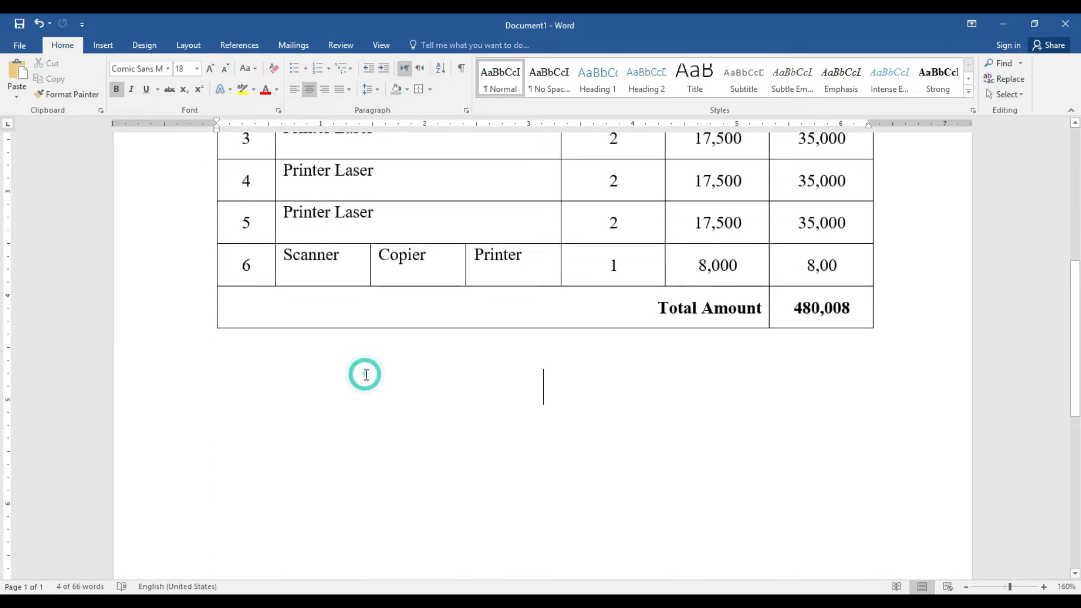
left_click(293, 90)
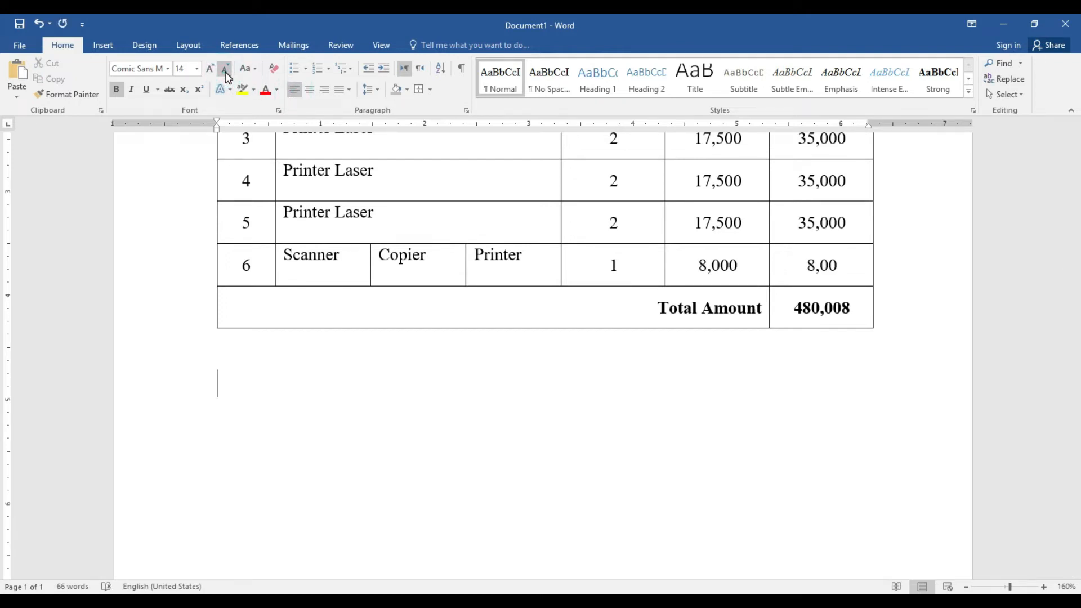
type("THE CITY COMPUTER INSTITUTE")
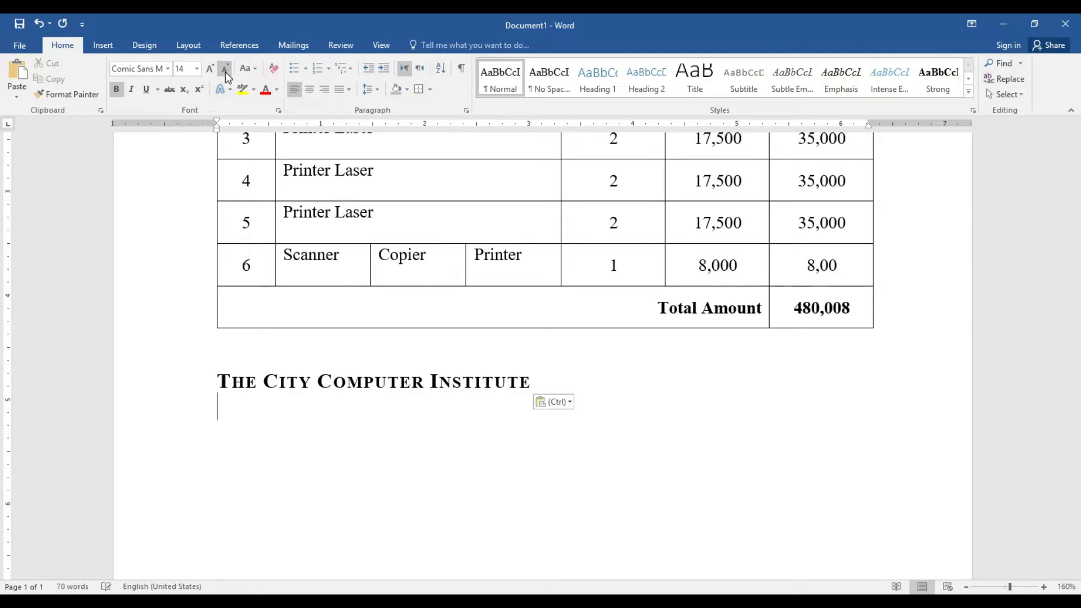
Replace the pasted title with 'Model Technical Training Center' and add a new line
left_click(527, 385)
key("BackSpace")
key("BackSpace")
key("BackSpace")
key("BackSpace")
key("BackSpace")
key("BackSpace")
key("BackSpace")
key("BackSpace")
key("BackSpace")
key("BackSpace")
key("BackSpace")
key("BackSpace")
key("BackSpace")
key("BackSpace")
key("BackSpace")
key("BackSpace")
key("BackSpace")
key("BackSpace")
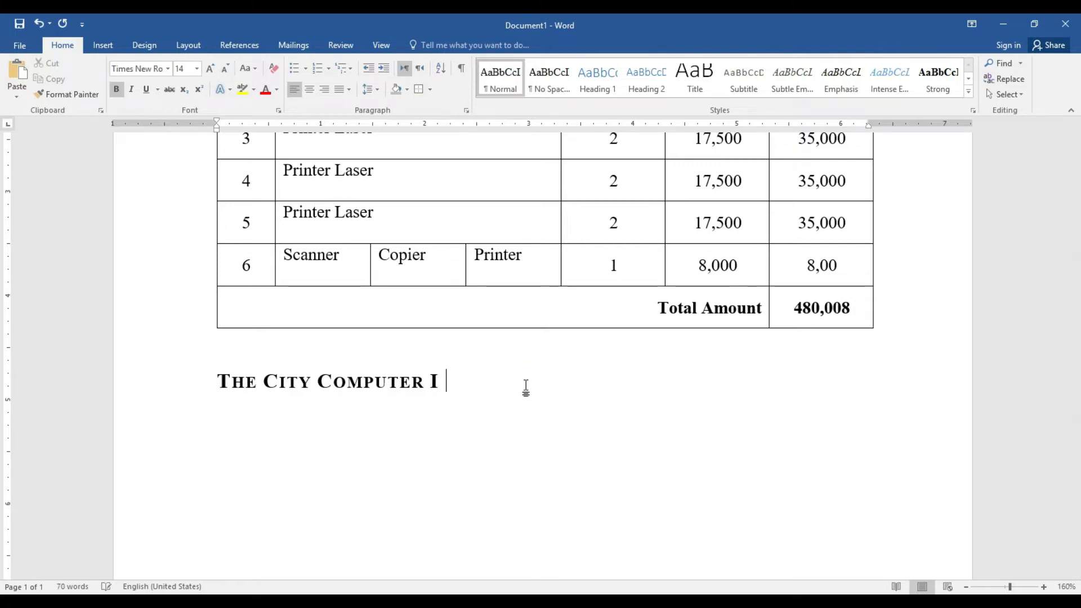
key("BackSpace")
key("BackSpace")
key("BackSpace")
key("BackSpace")
key("BackSpace")
key("BackSpace")
key("BackSpace")
key("BackSpace")
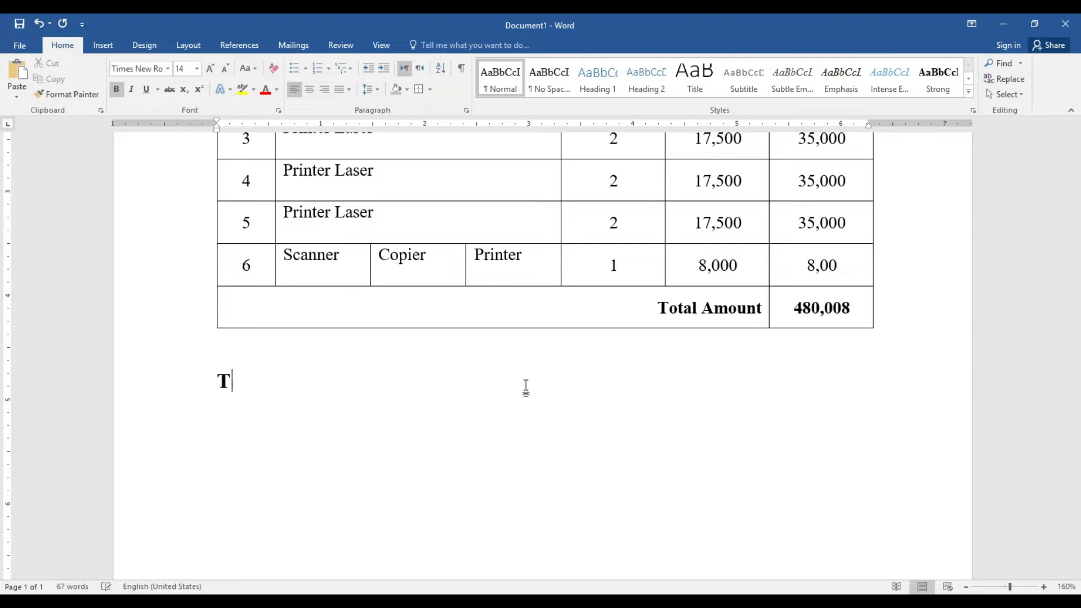
key("BackSpace")
type("Model Technic")
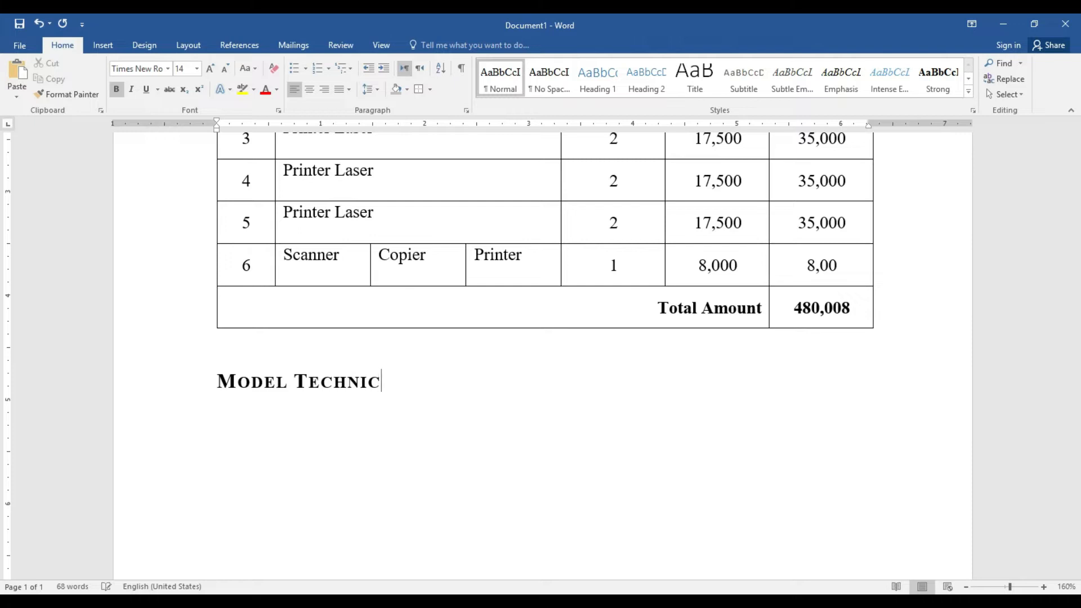
type("al Train")
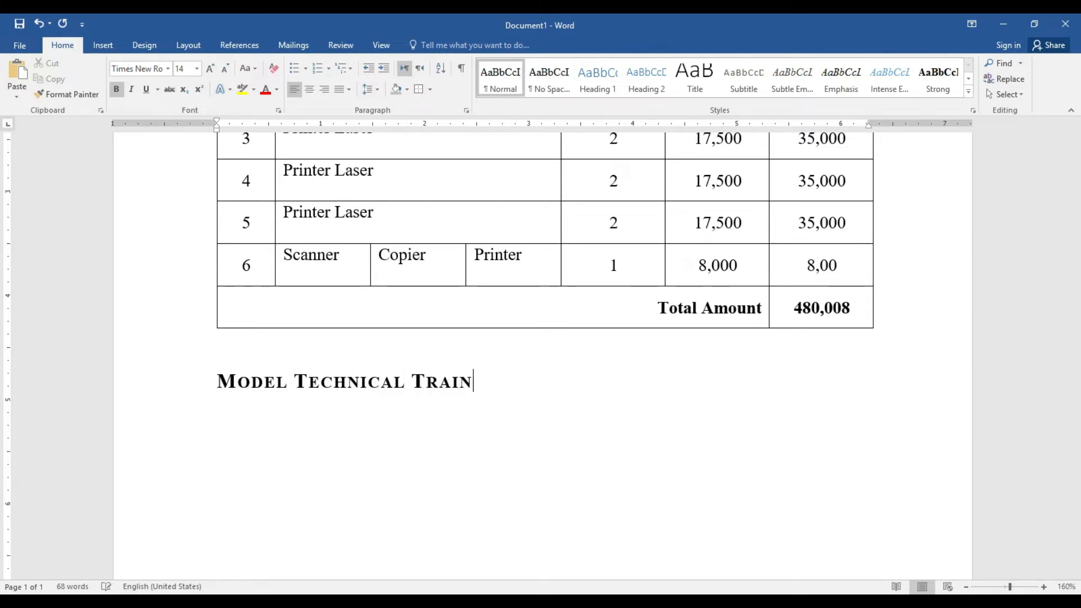
type("ing Center")
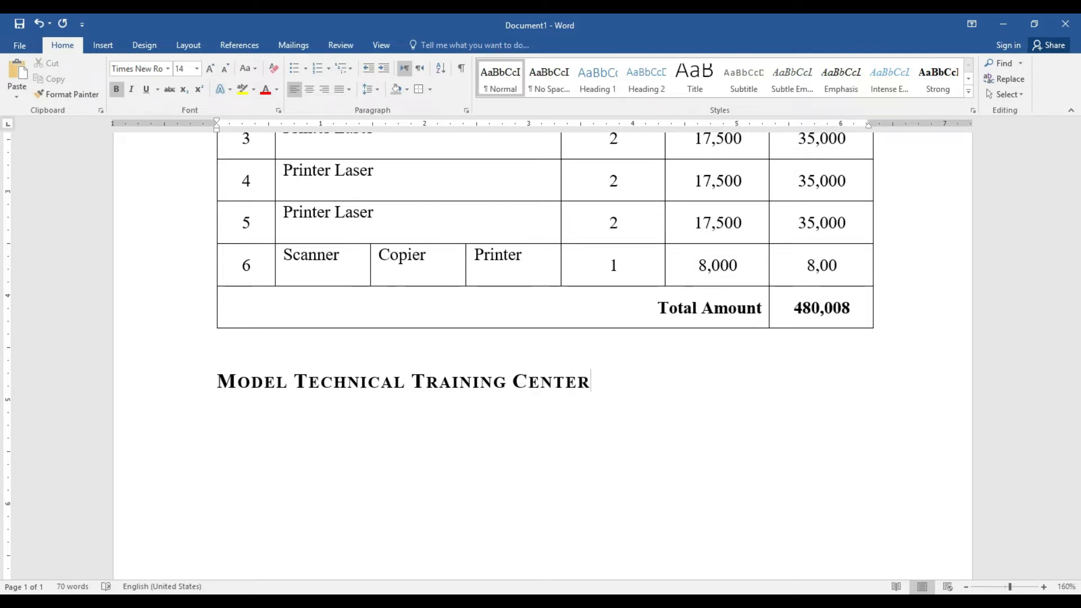
key("Return")
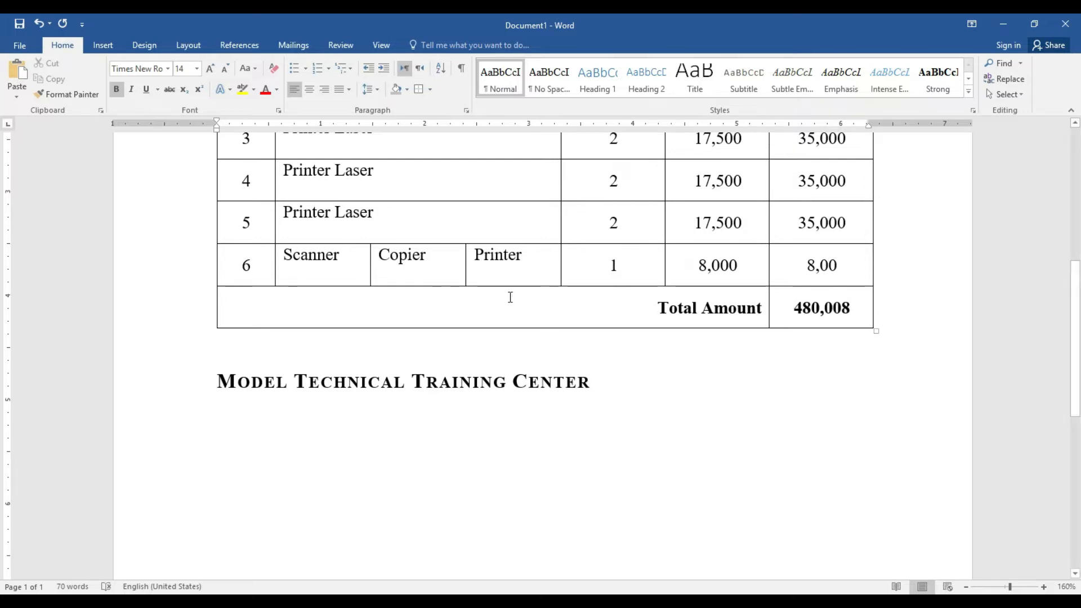
Set the new line to 12 pt, non-bold, and copy the whole first table
left_click(224, 68)
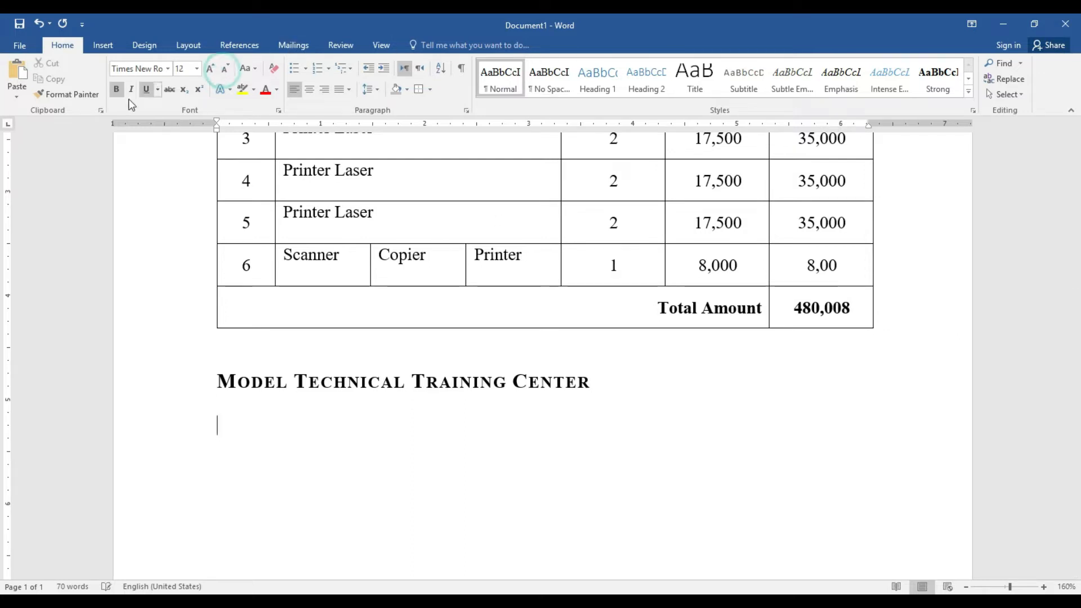
left_click(117, 91)
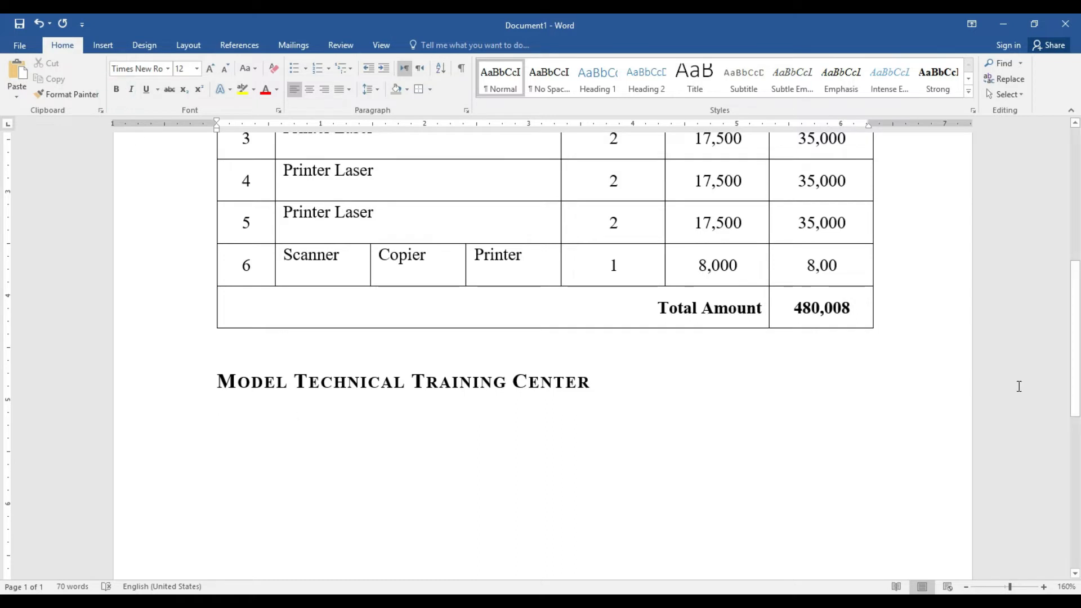
scroll(3, 281, "up", 4)
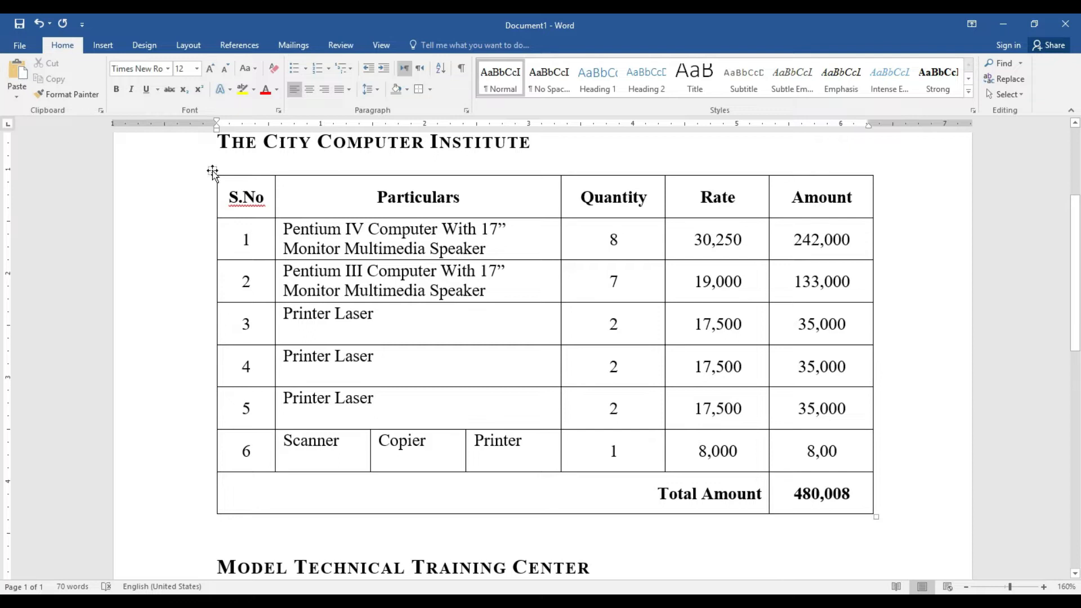
left_click(213, 171)
left_click(45, 80)
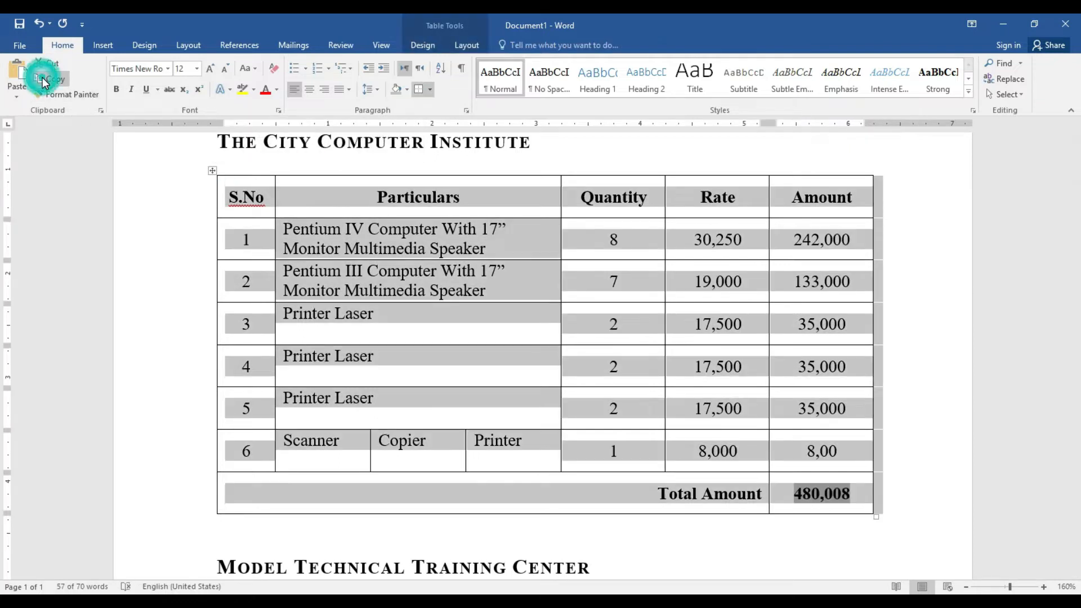
Paste the table under the second heading and select its rows 1–6
scroll(3, 302, "down", 5)
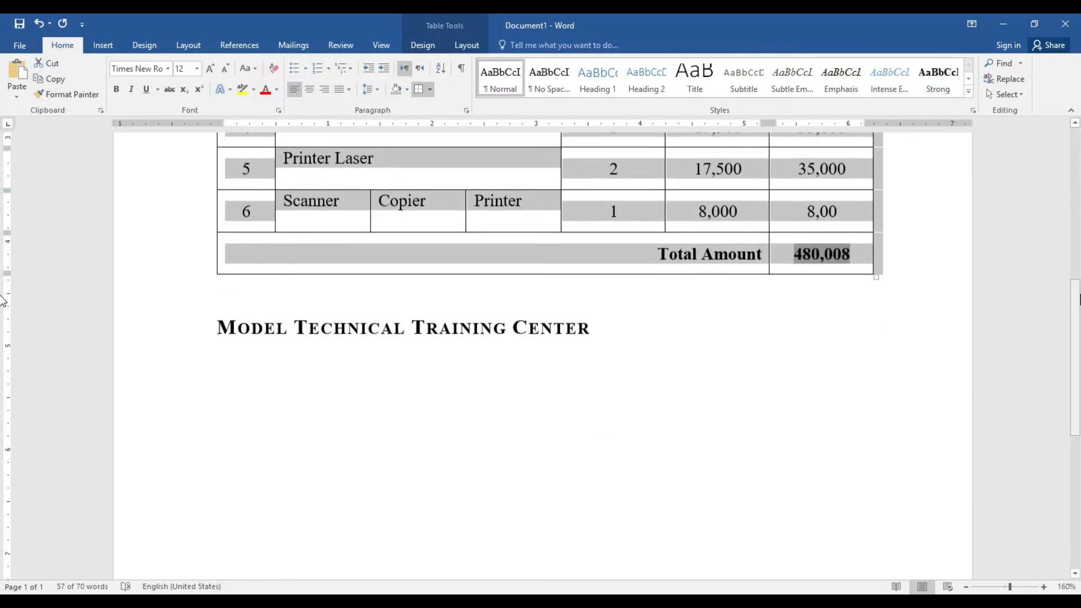
left_click(234, 370)
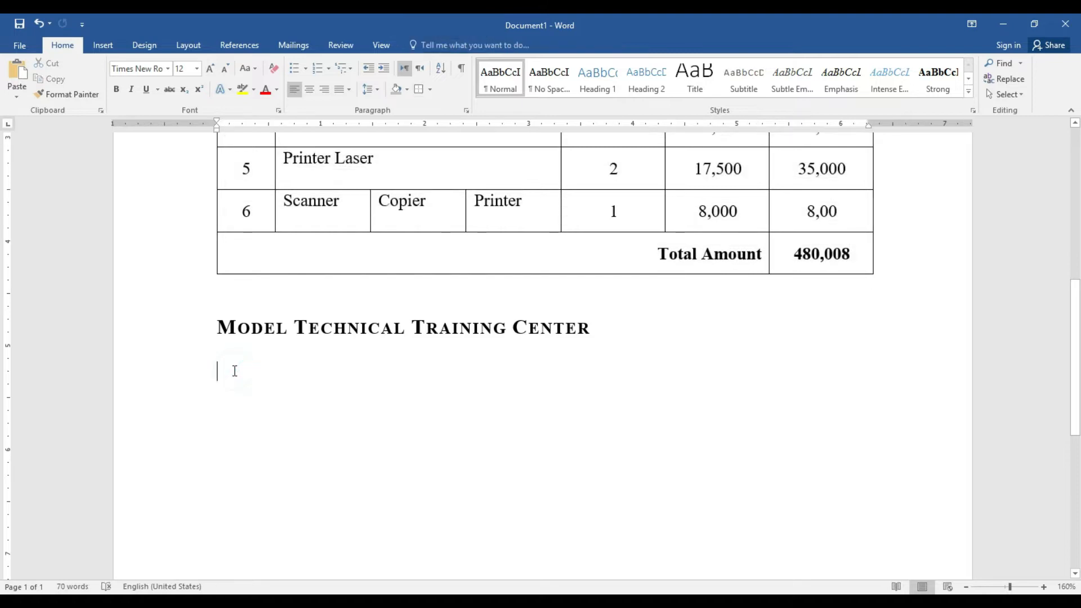
left_click(17, 74)
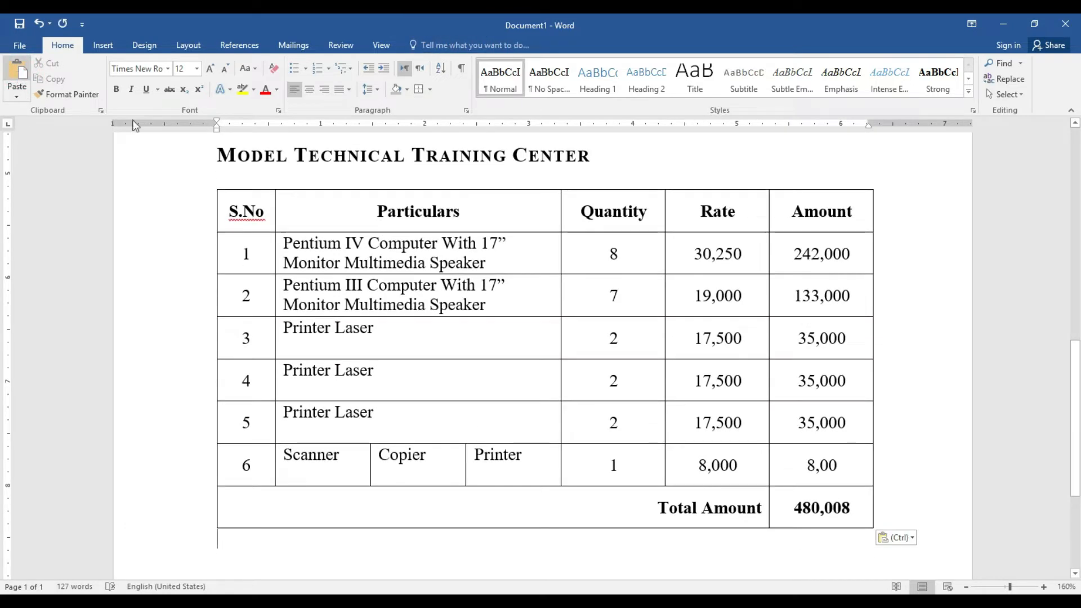
left_click_drag(1074, 369, 1070, 231)
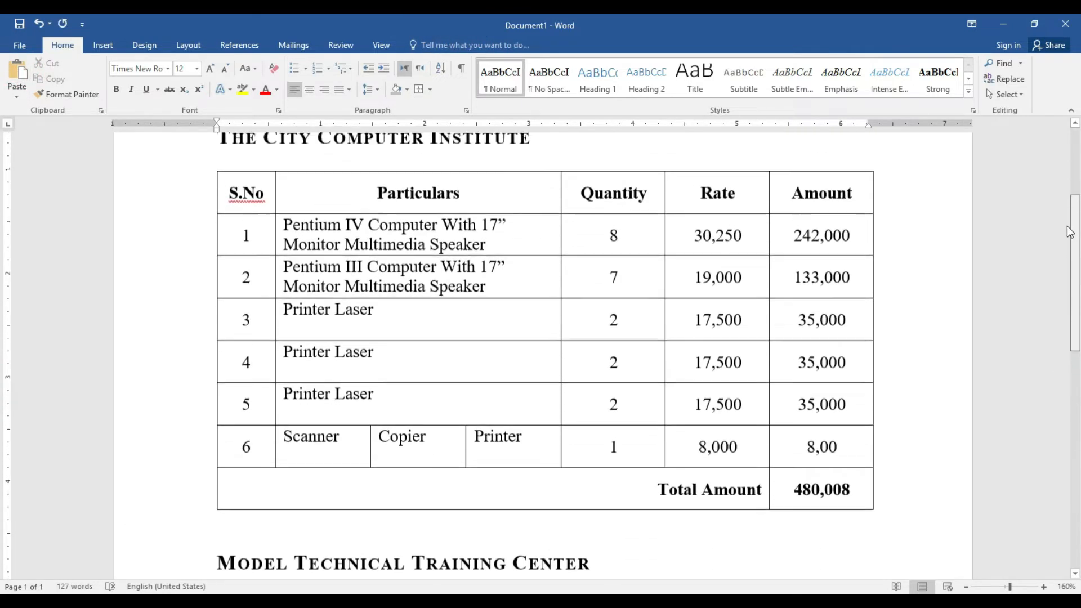
scroll(541, 343, "down", 6)
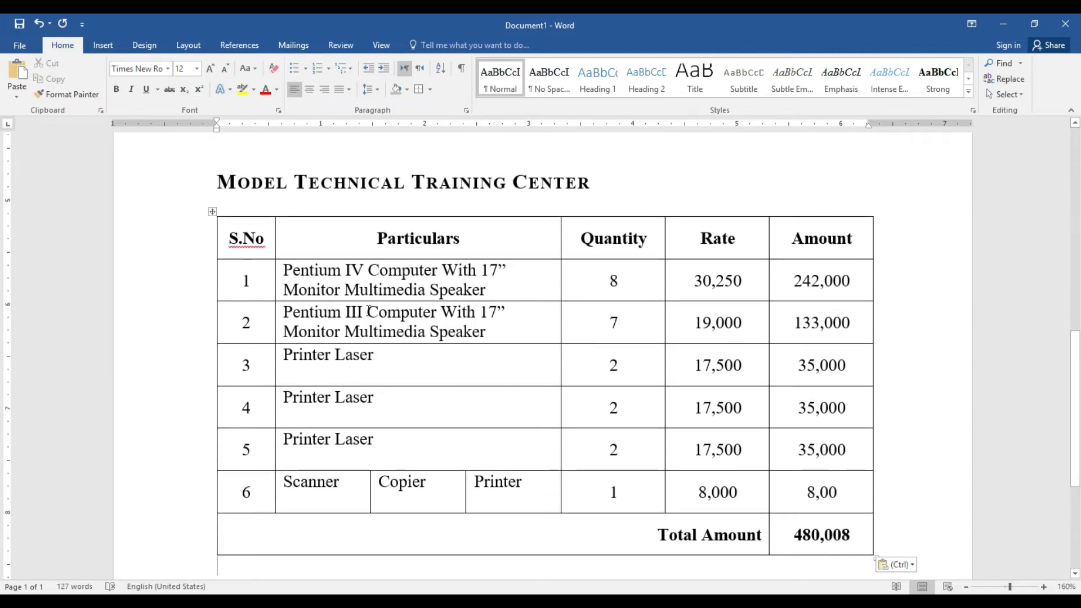
left_click_drag(284, 271, 866, 512)
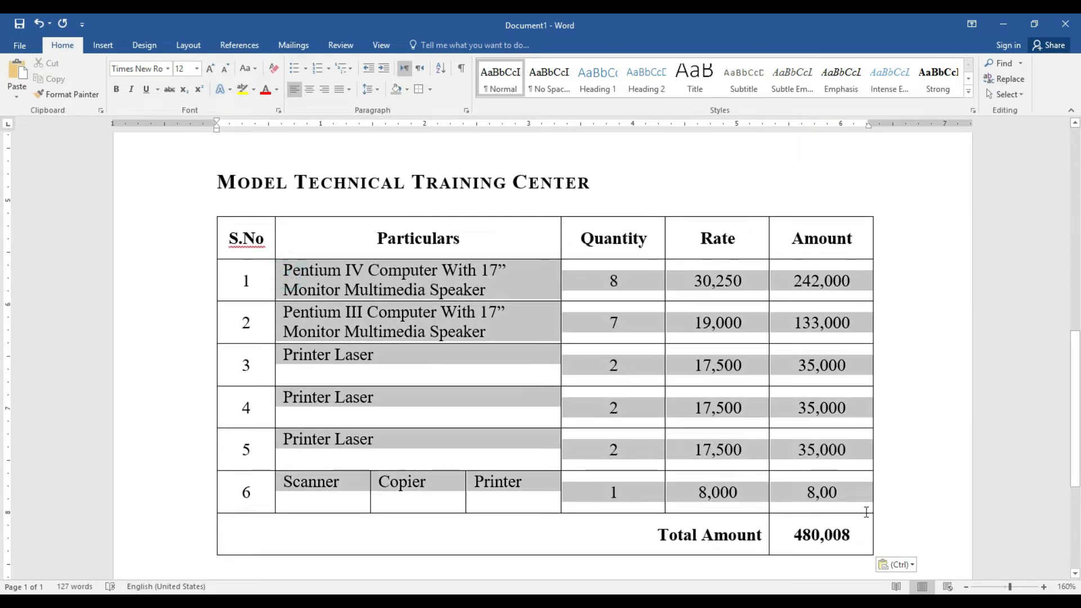
Clear rows 1–6 and enter Motor Wiling Wire, 25, 7,500, 187,500 in row 1
key("BackSpace")
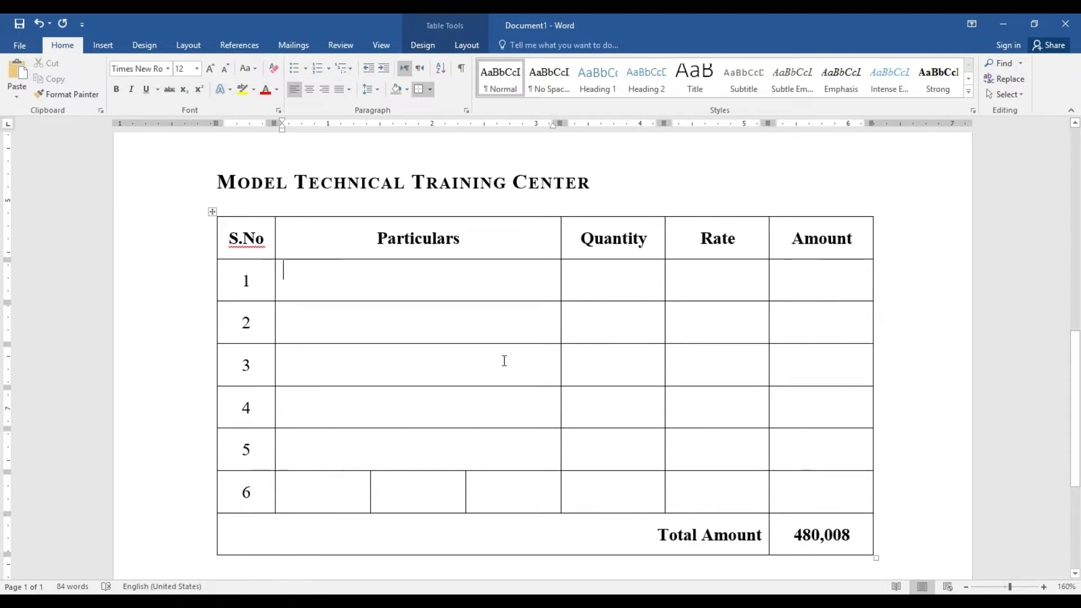
left_click(295, 292)
type("Motor")
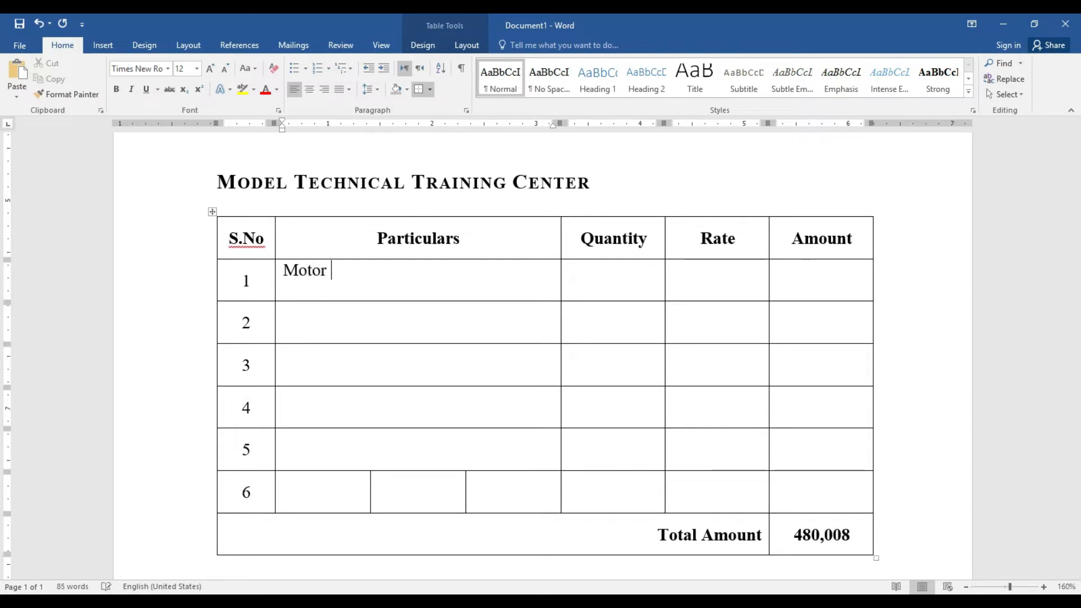
type(" Wiling Wire")
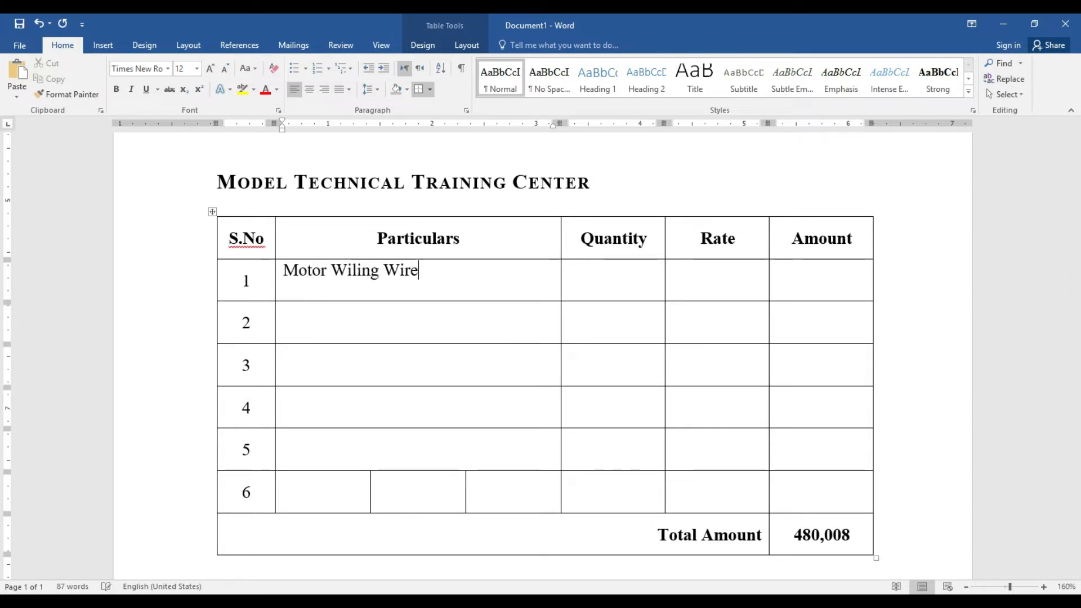
key("Tab")
type("25")
key("Tab")
type("7,500")
key("Tab")
type("1")
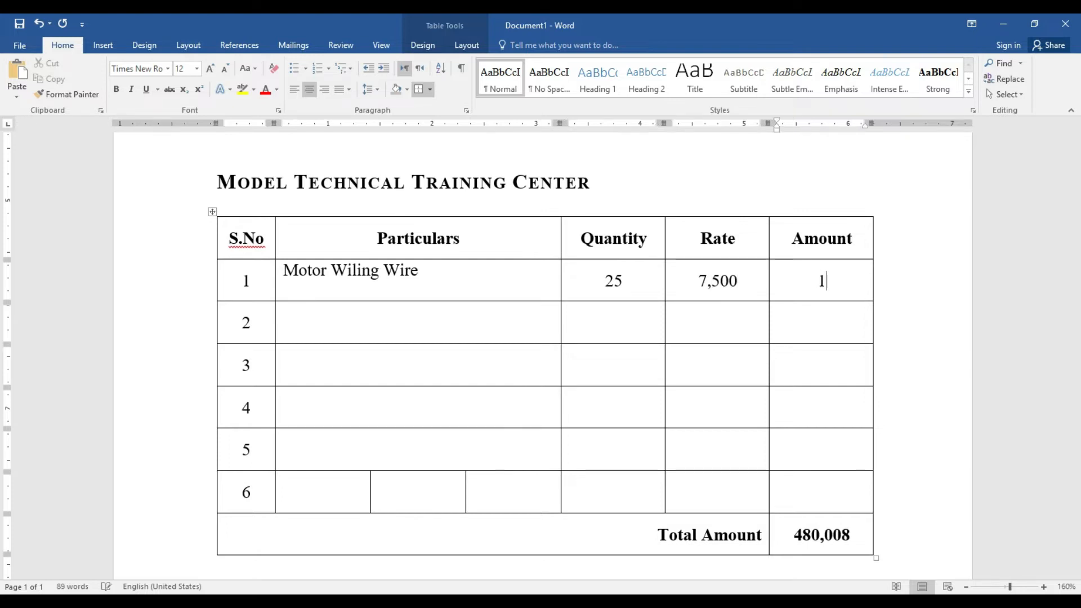
type("87,500")
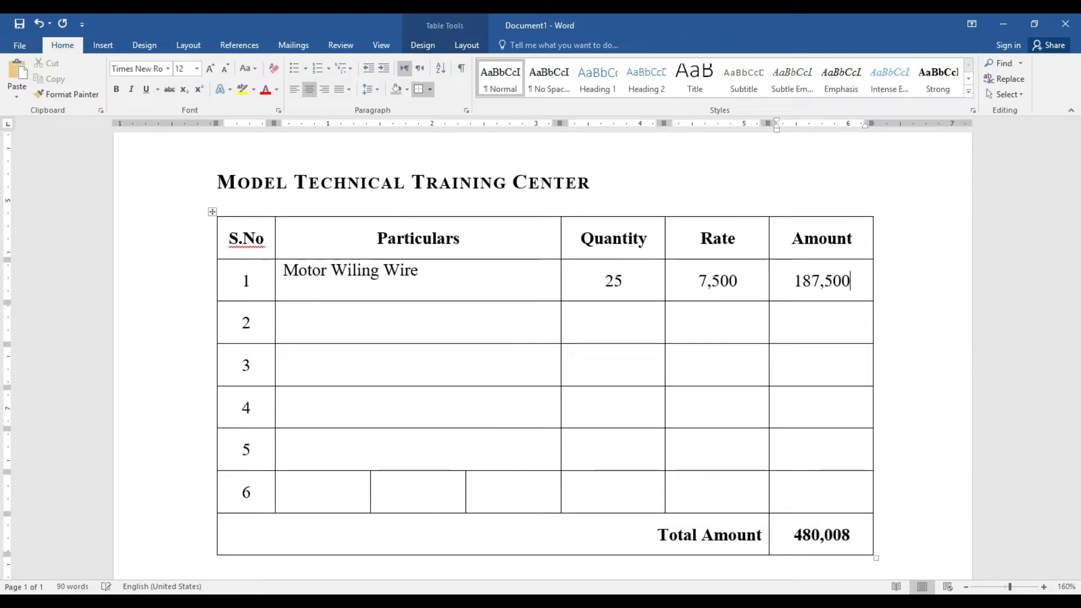
Enter Tools Kits, quantity 15, rate 5,400 and amount 67,500 in row 2
key("Tab")
key("Tab")
type("Tools Kits")
key("Tab")
type("1544444")
key("BackSpace")
key("BackSpace")
key("BackSpace")
key("BackSpace")
key("BackSpace")
key("Tab")
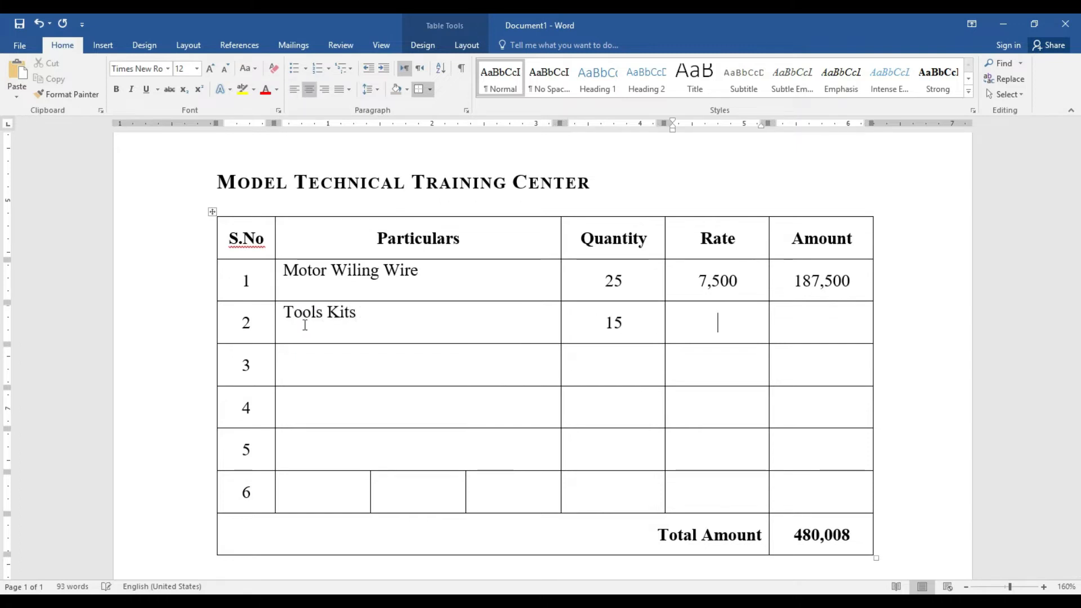
type("5,444")
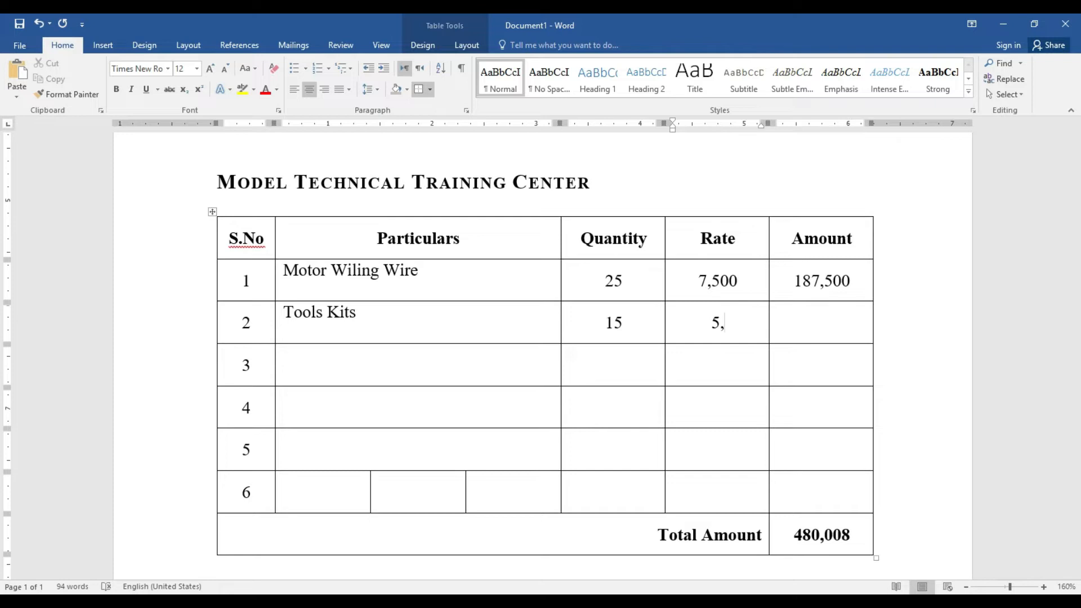
key("BackSpace")
key("BackSpace")
type("00")
key("Tab")
type("67,500")
key("BackSpace")
key("BackSpace")
type("500")
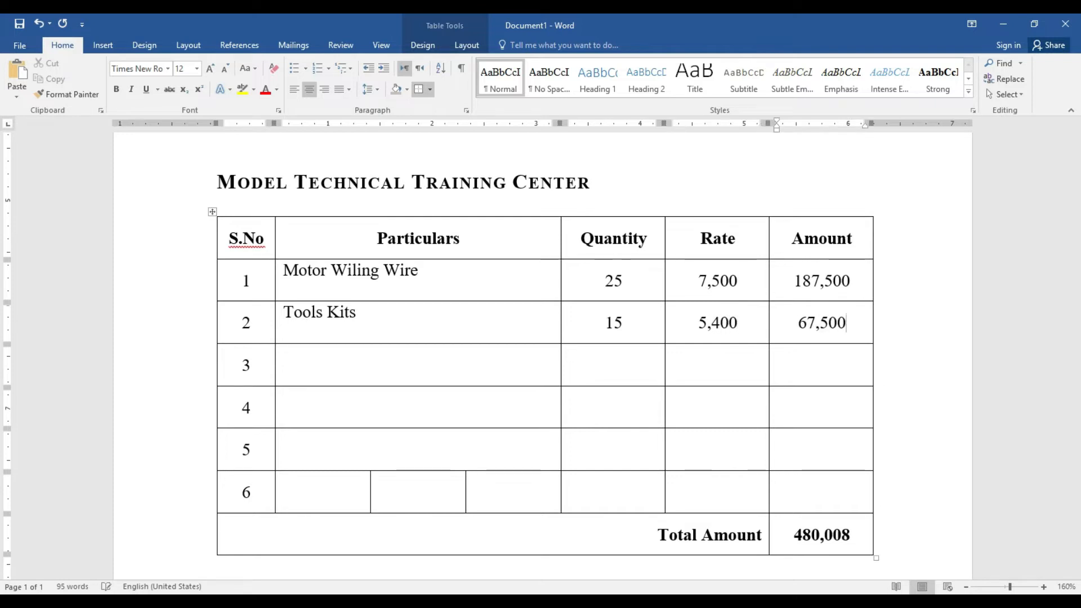
Copy the Motor Wiling Wire and Tools Kits rows into rows 3–5 of the table
left_click_drag(287, 269, 815, 340)
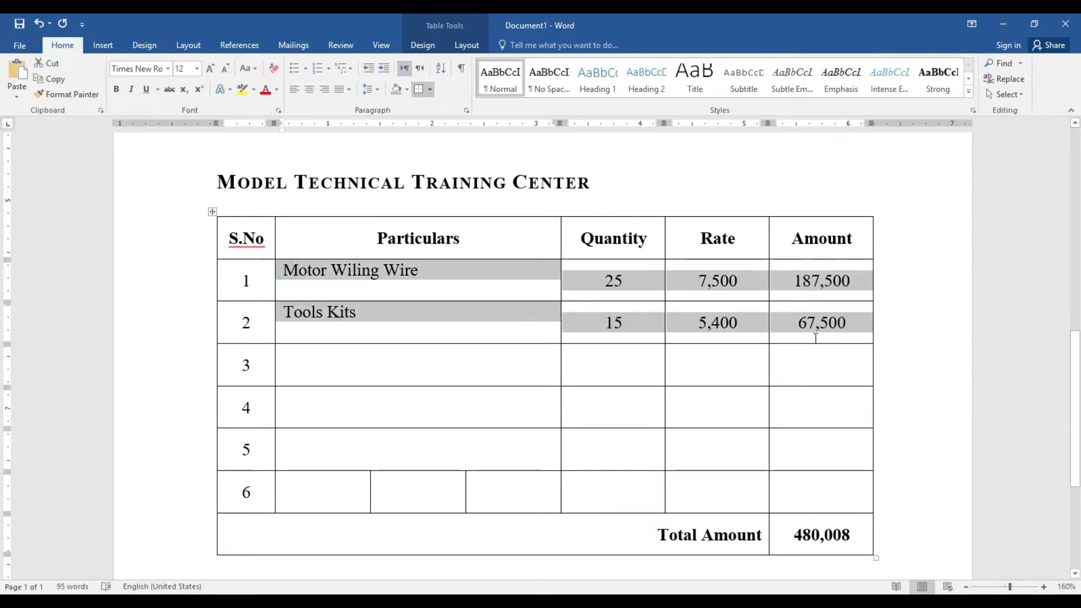
left_click_drag(415, 364, 779, 457)
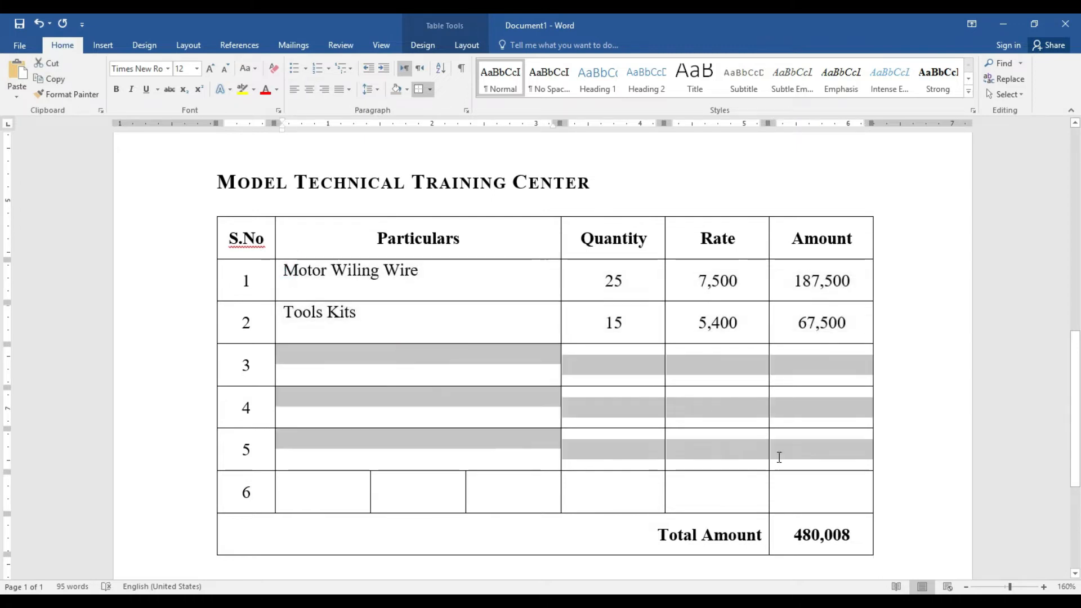
type("Motor Wiling Wire\t25\t7,500\t187,500 Tools Kits\t15\t5,400\t67,500 Motor Wiling Wire\t25\t7,500\t187,500")
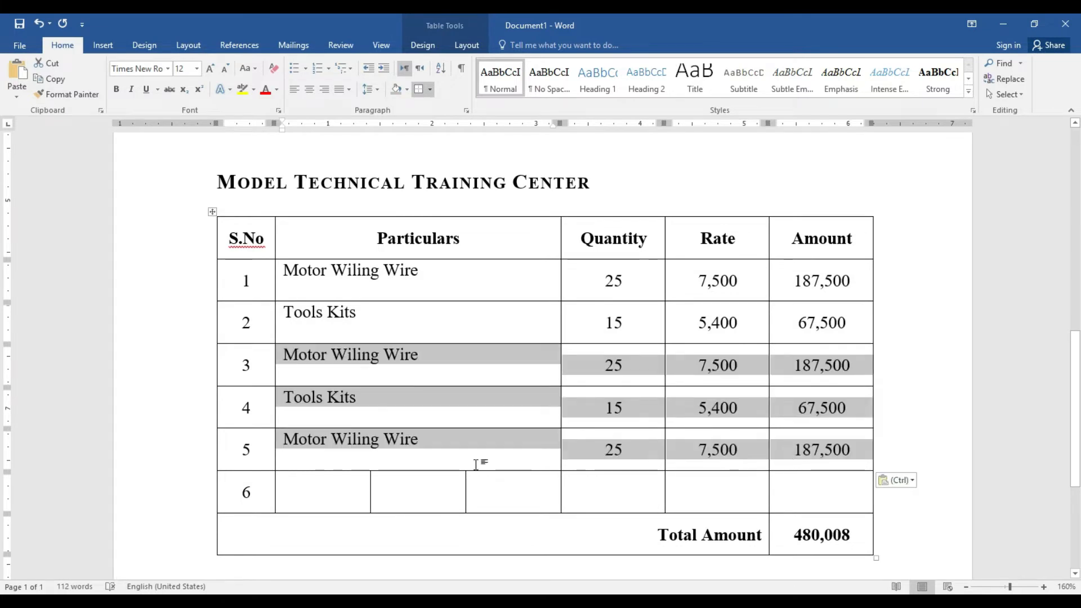
left_click(427, 450)
Centre the Particulars text vertically with Align Center Left in rows 1–5
left_click_drag(284, 273, 411, 440)
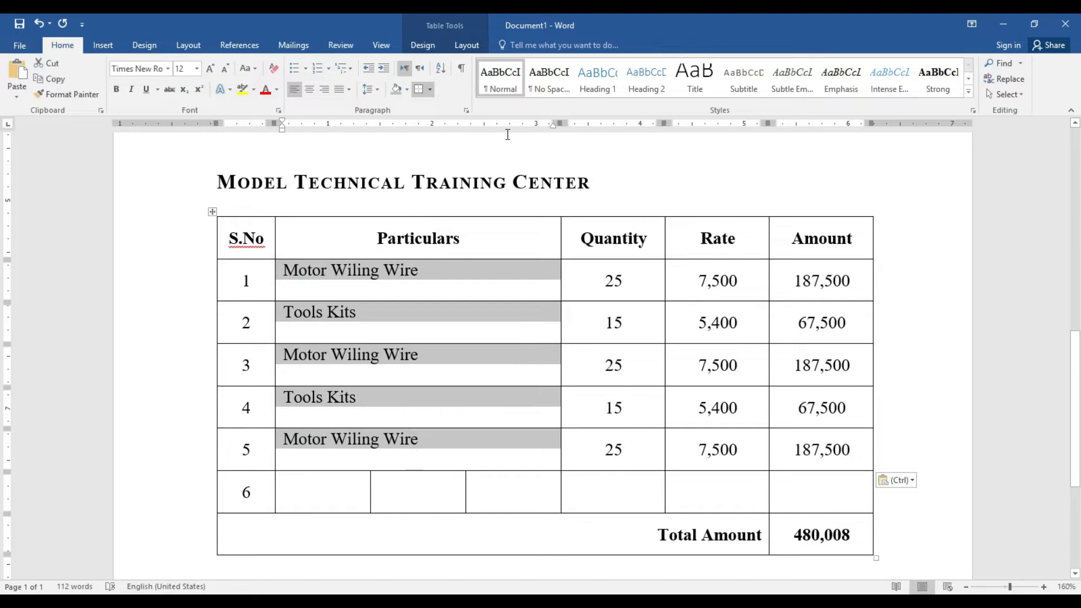
left_click(467, 45)
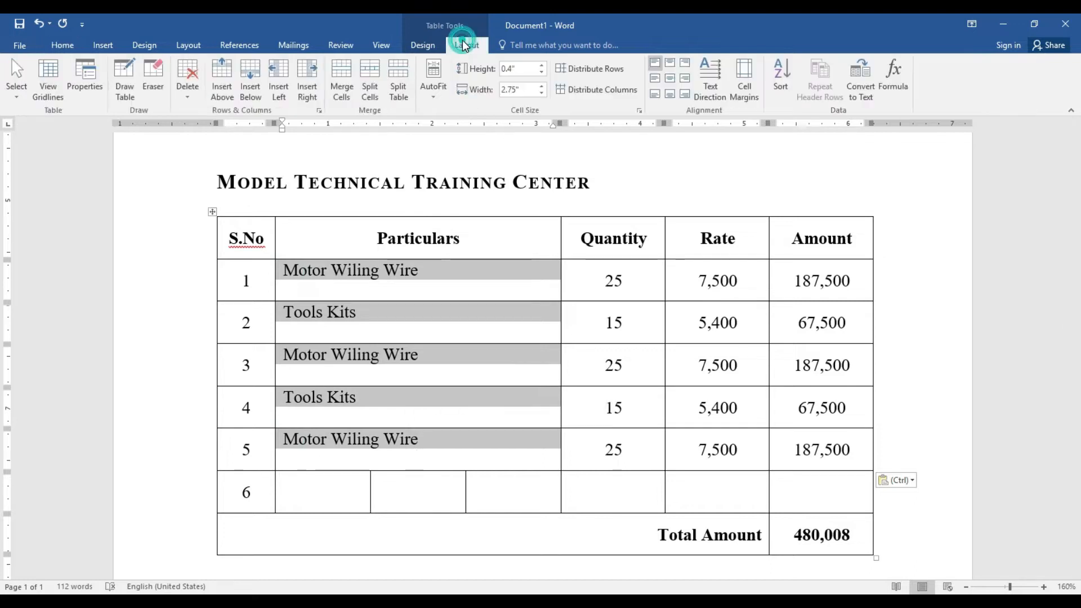
left_click(655, 79)
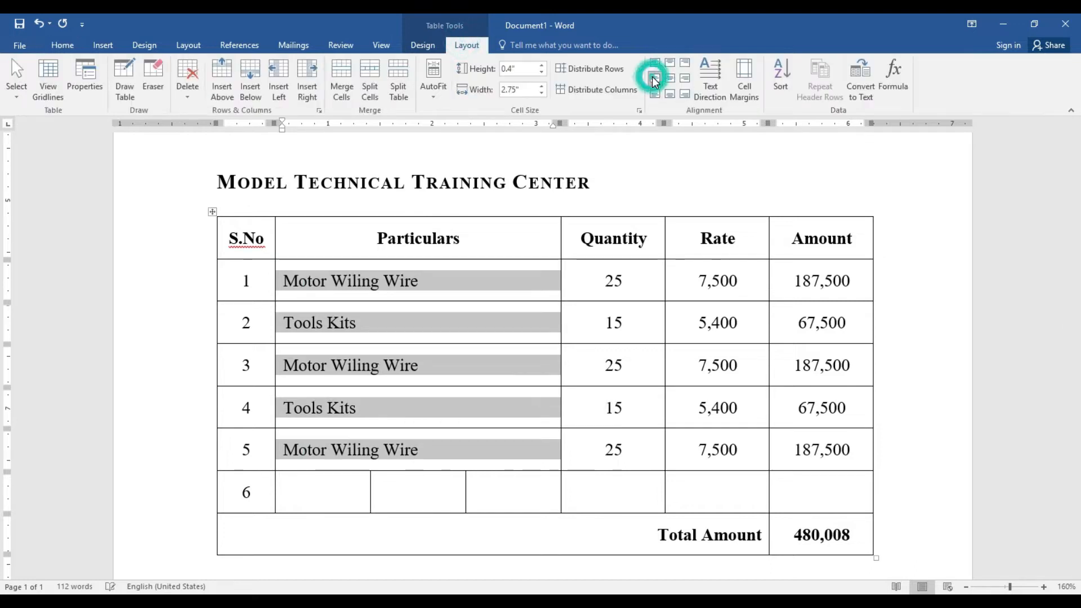
left_click(458, 374)
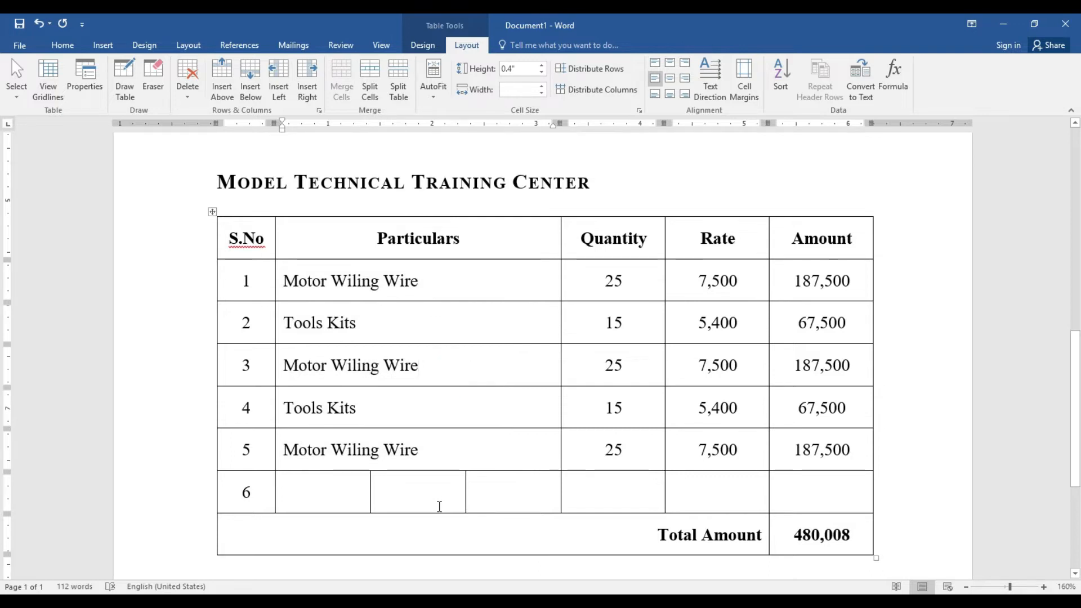
Clear the old 480,008 total and enter centred items Air Condition, Fridge, Washing Machine in row 6
left_click_drag(854, 530, 785, 525)
key("Delete")
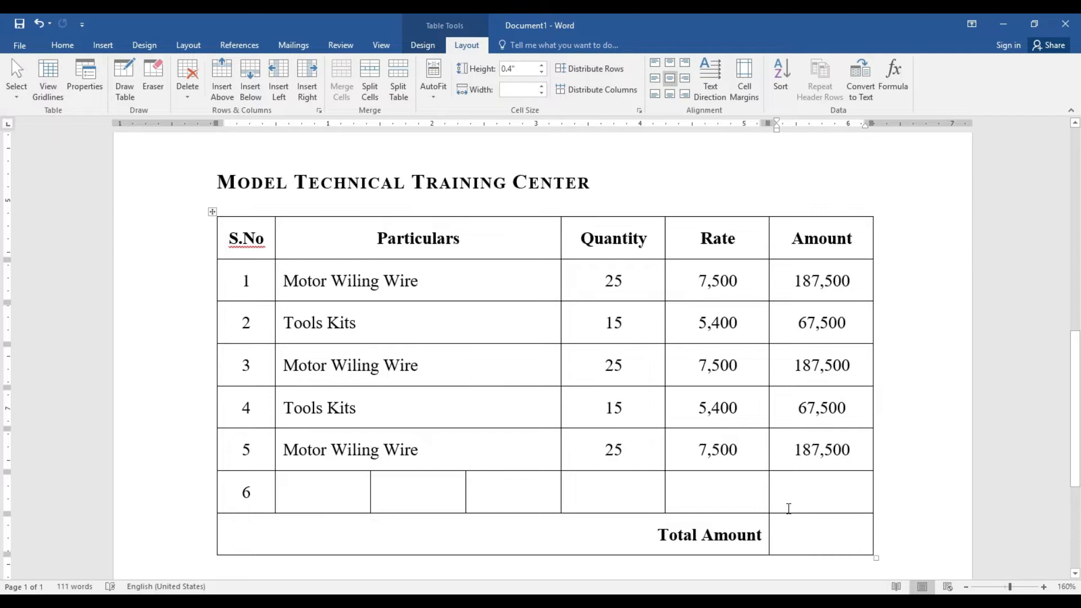
left_click(321, 498)
type("Air")
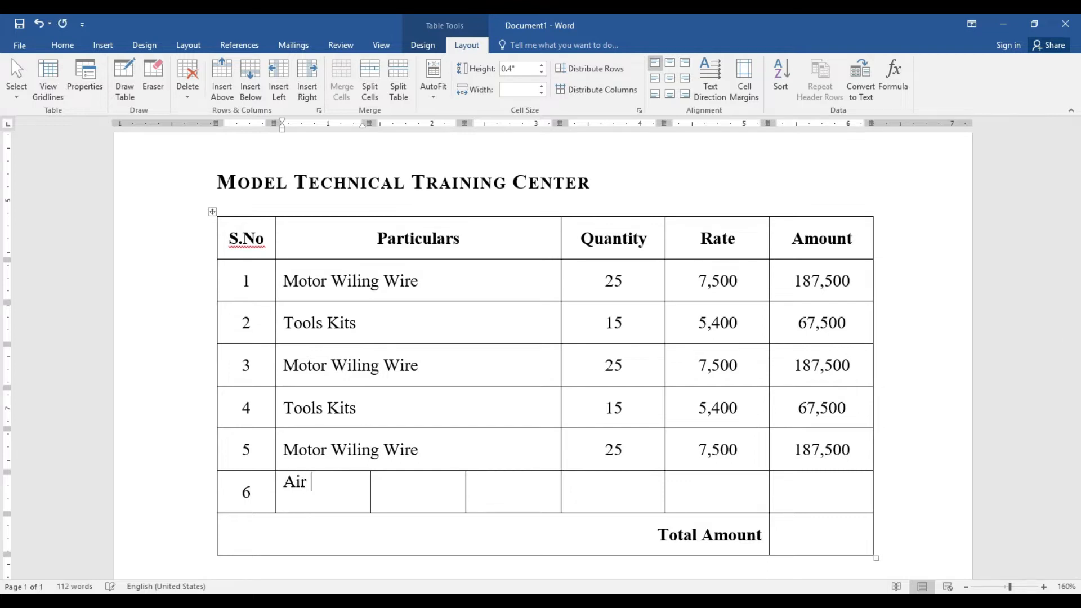
type("Com")
key("BackSpace")
type("ndition")
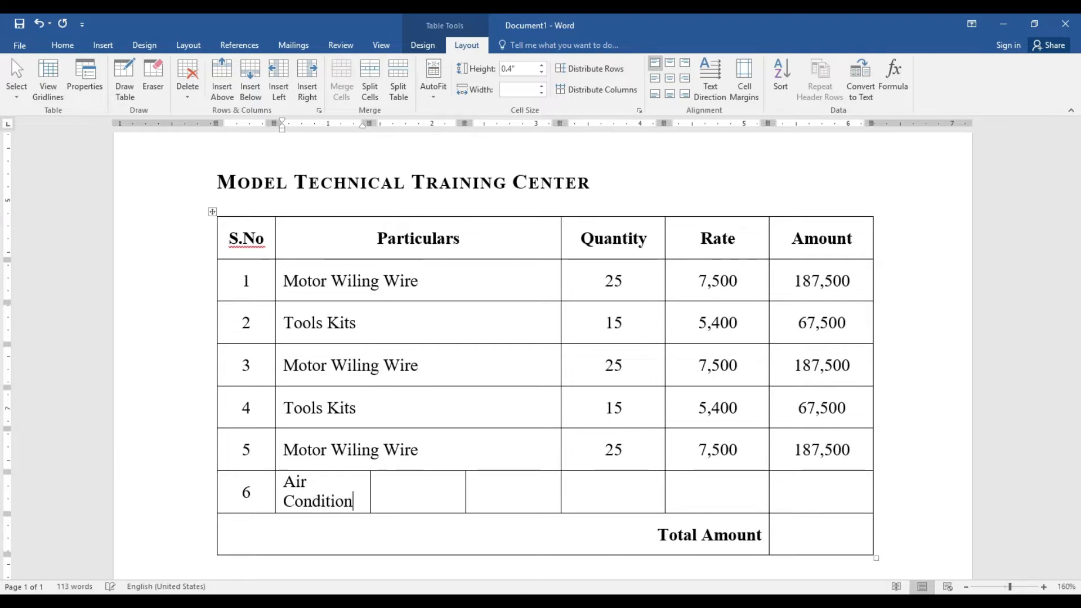
key("Tab")
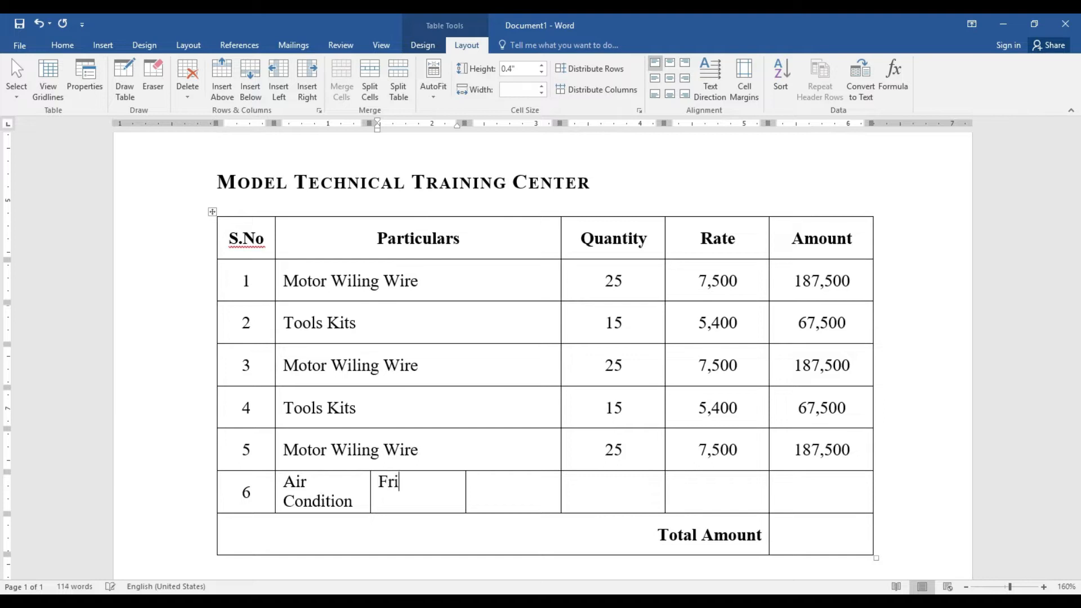
type("Fridge")
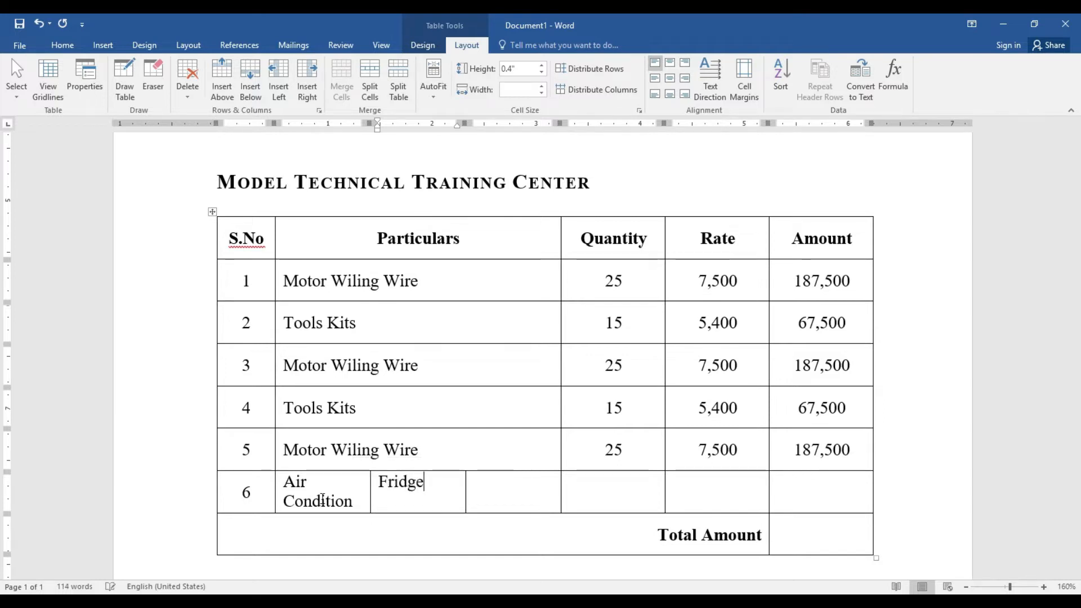
key("Tab")
type("Washin")
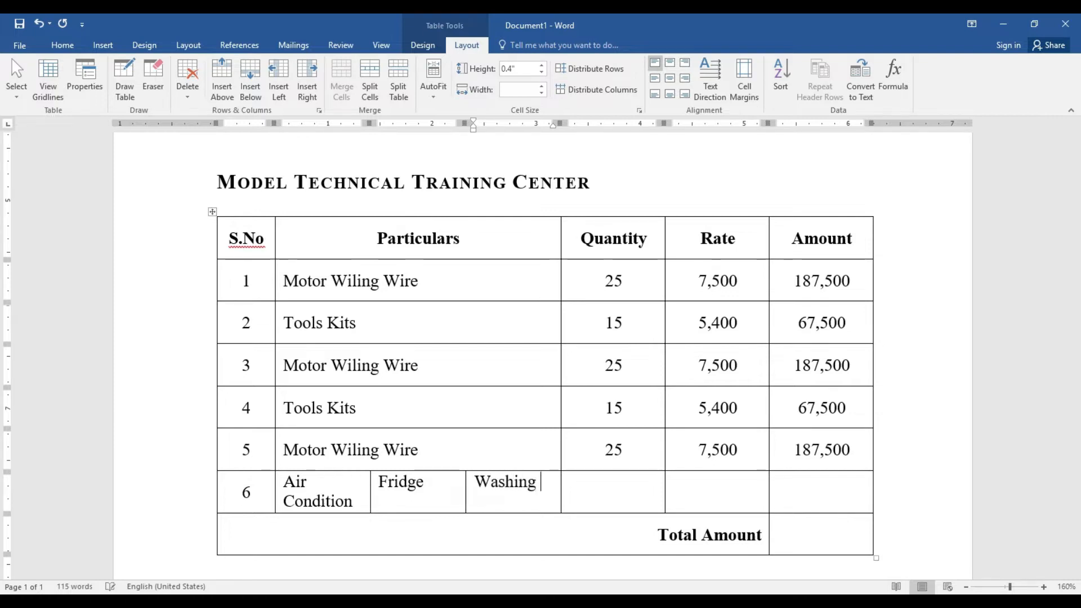
type("g Machine")
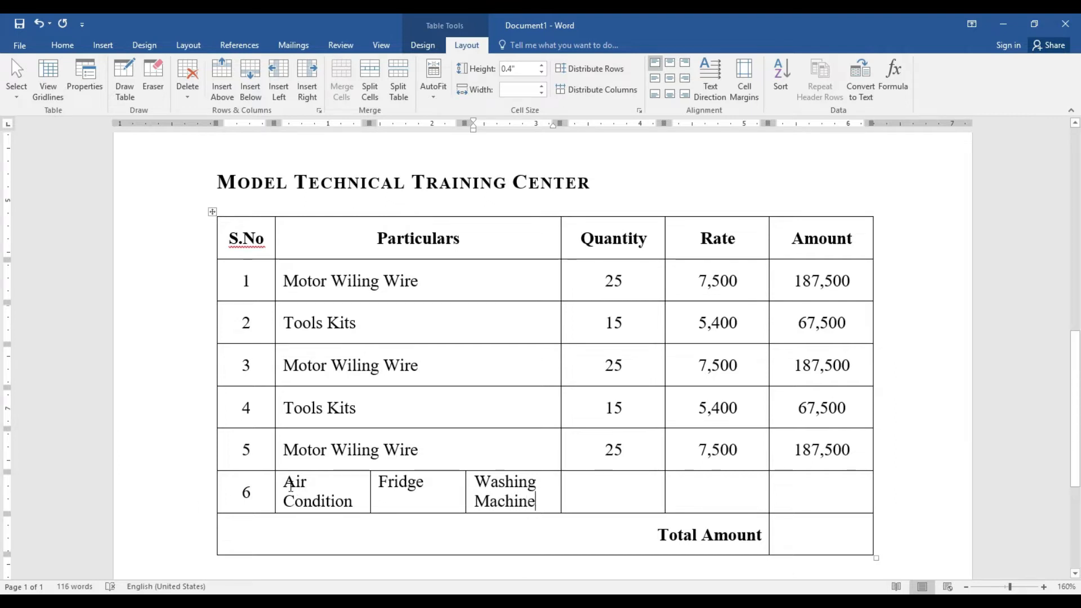
left_click_drag(290, 485, 508, 494)
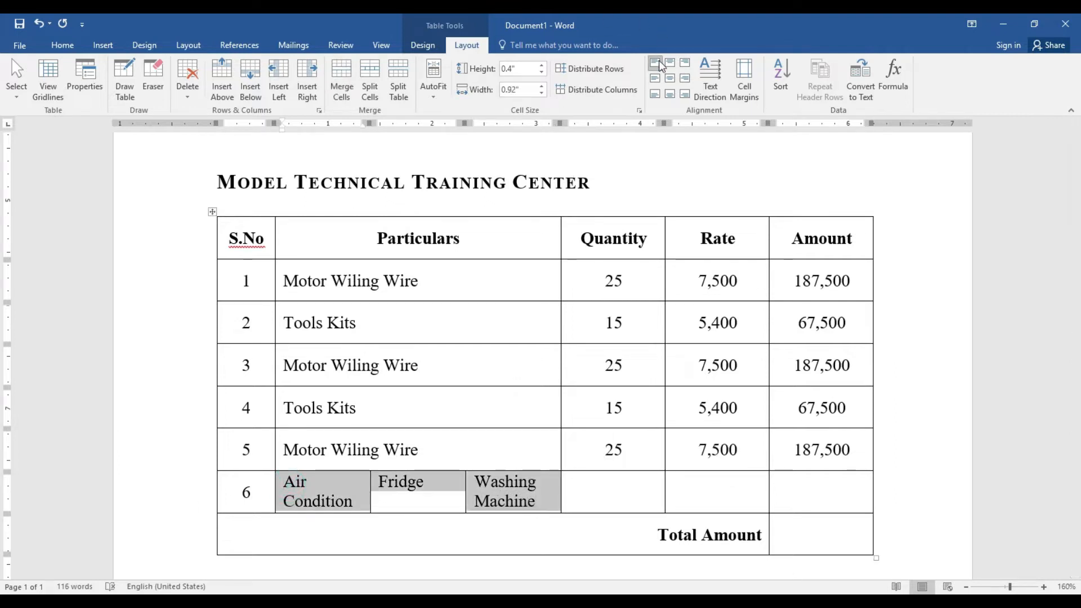
left_click(669, 78)
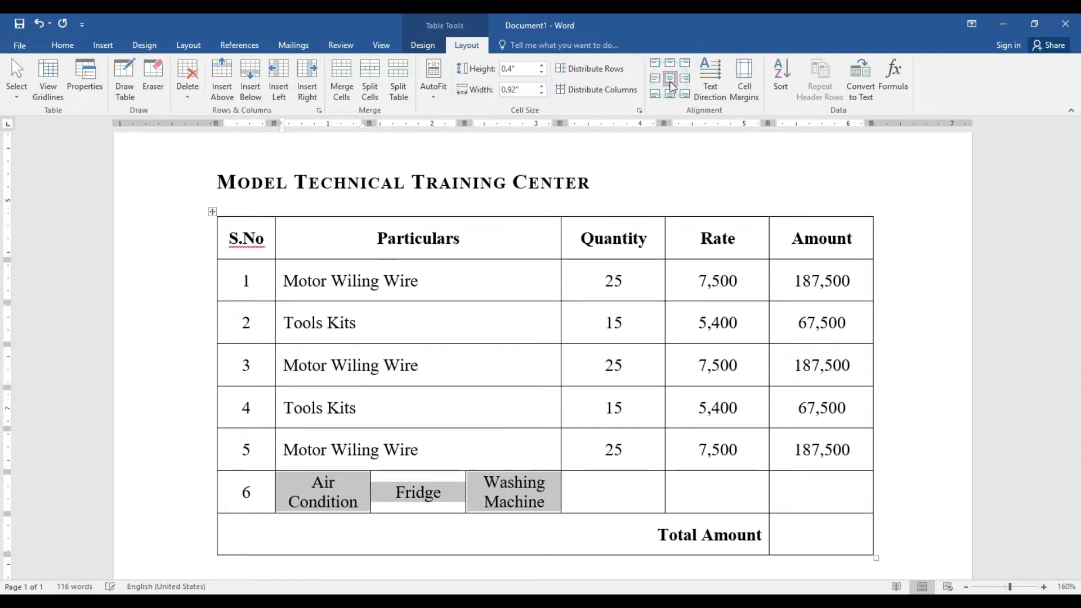
Enter quantity 15, rate 6,000 and amount 90,000, then total Amount to 787,500 with =SUM(ABOVE)
left_click(634, 494)
type("15")
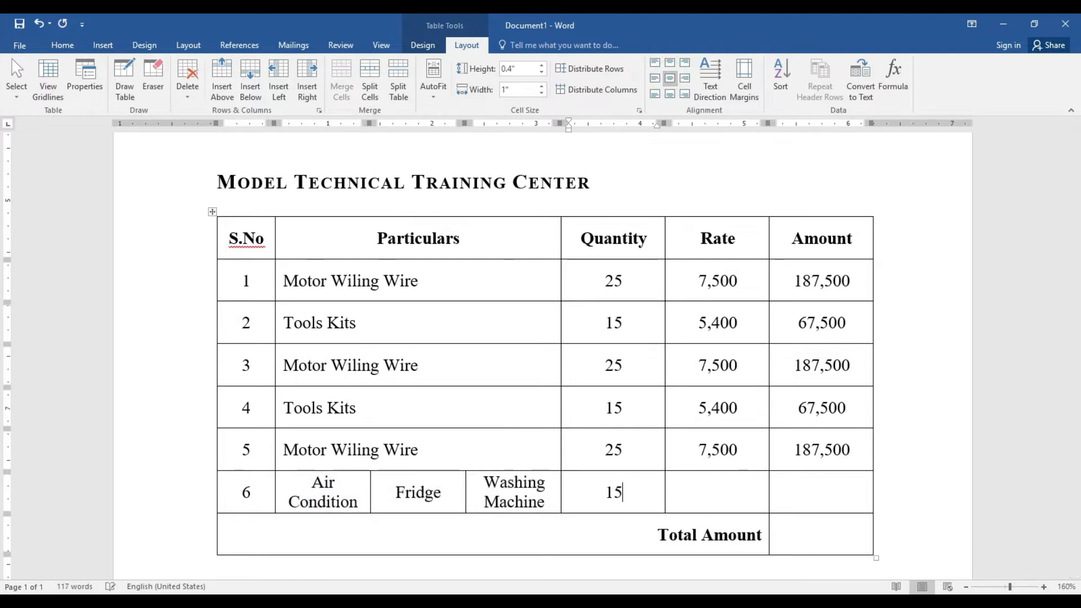
key("Tab")
type("6,000")
key("Tab")
type("90")
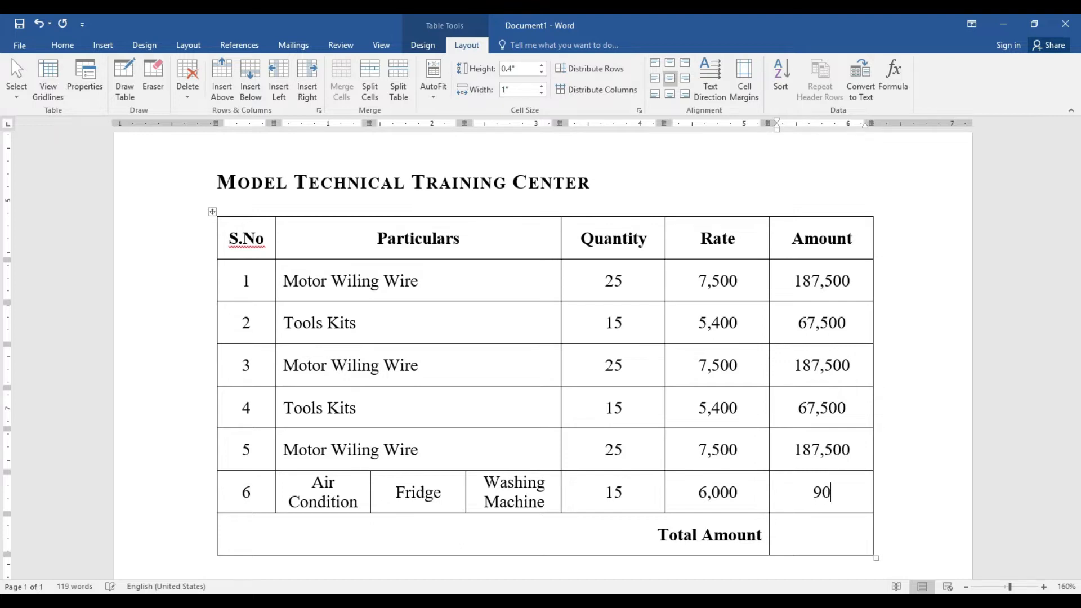
type(",000")
left_click(813, 536)
left_click(894, 79)
left_click(561, 347)
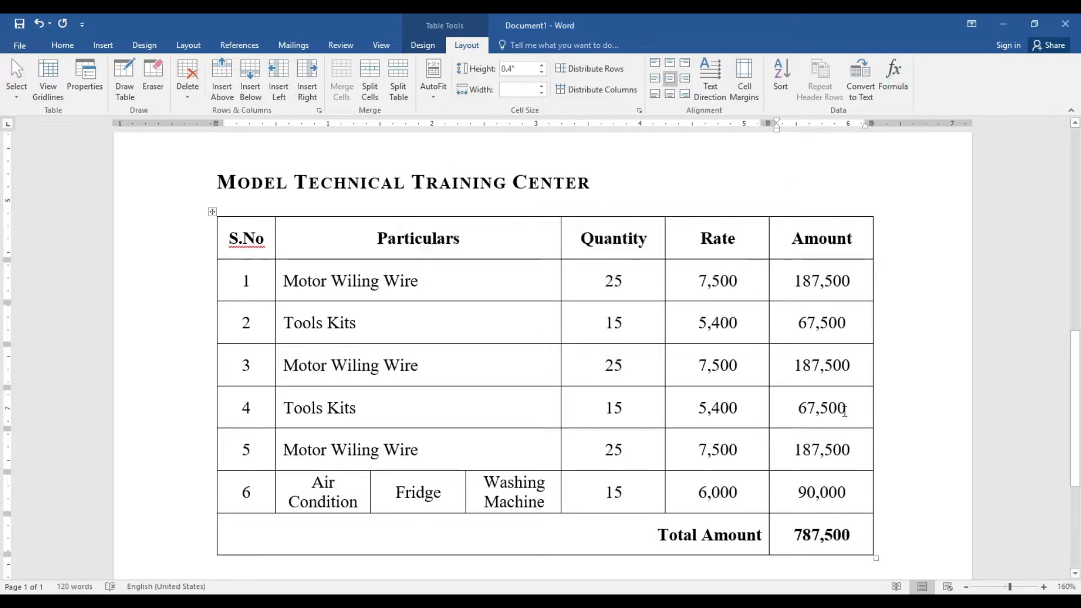
scroll(4, 371, "down", 4)
scroll(3, 280, "up", 6)
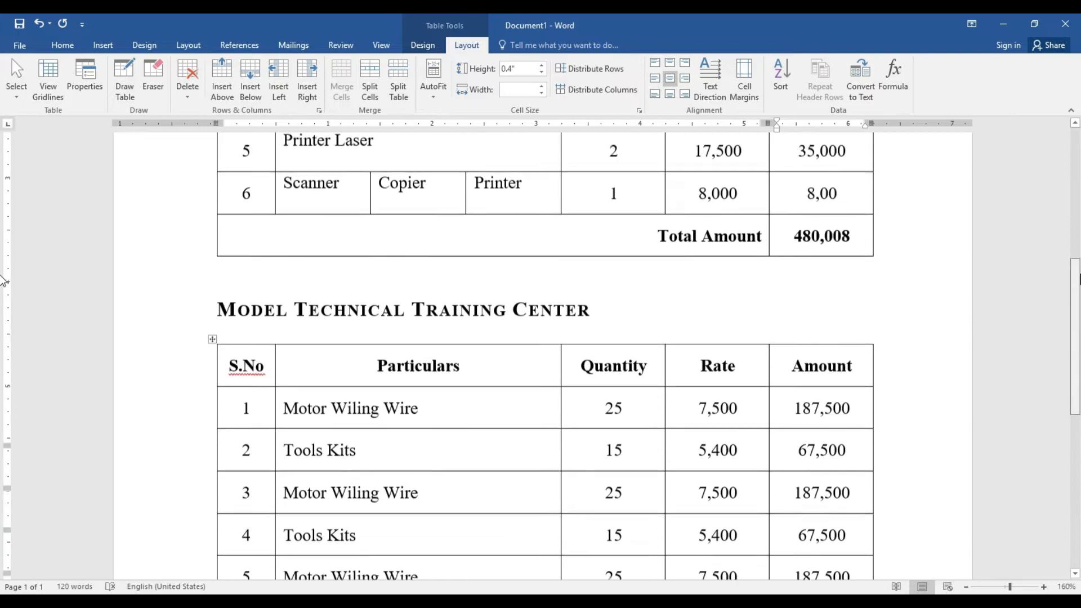
scroll(2, 280, "up", 7)
scroll(3, 277, "down", 4)
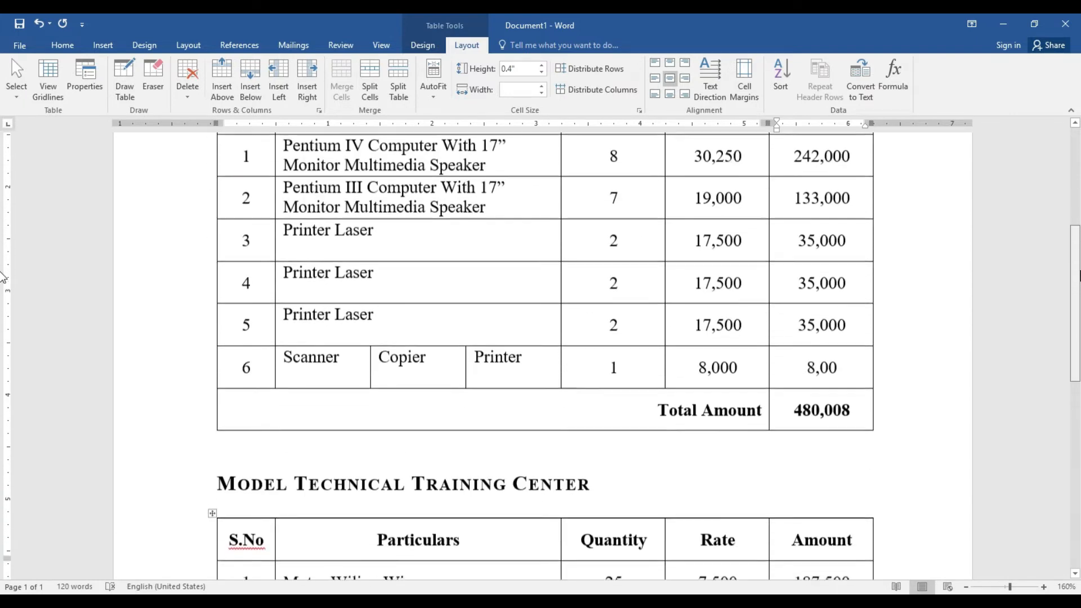
scroll(3, 277, "up", 4)
scroll(3, 238, "down", 1)
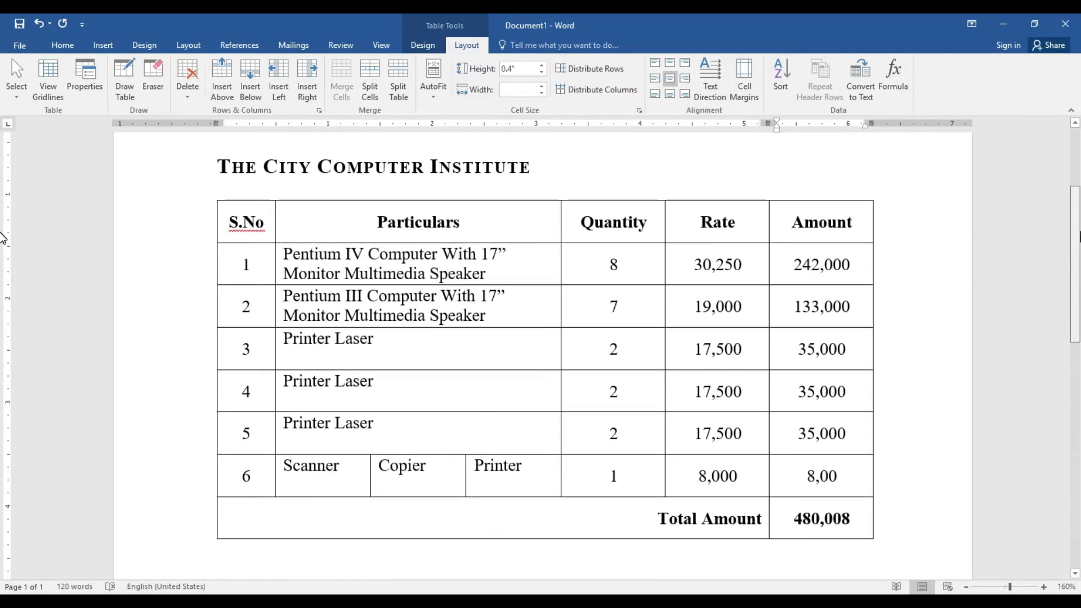
scroll(3, 242, "down", 6)
scroll(3, 387, "down", 3)
scroll(3, 421, "up", 10)
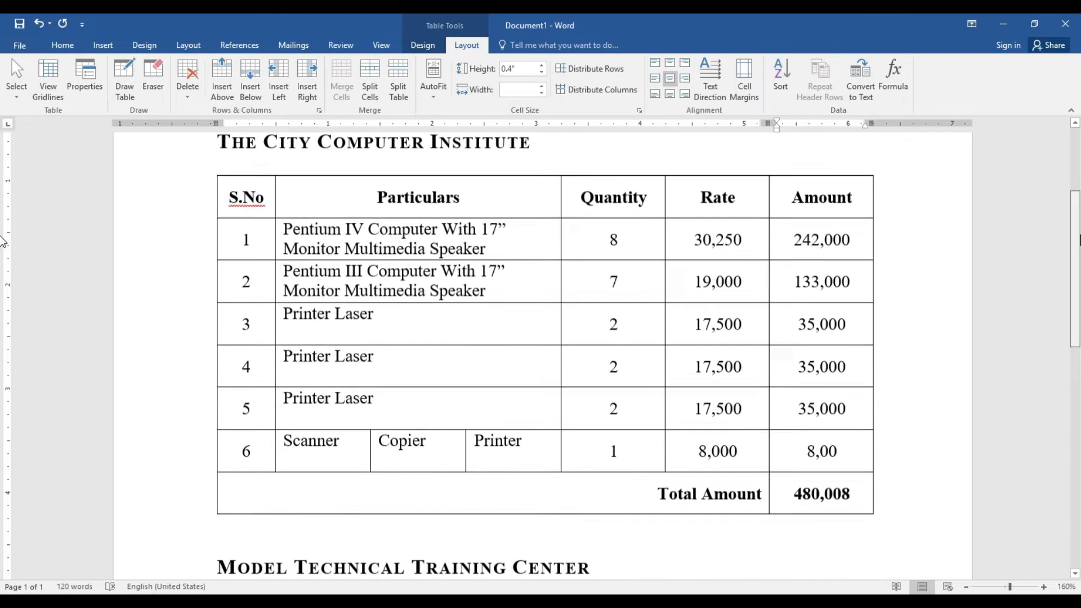
scroll(3, 242, "up", 1)
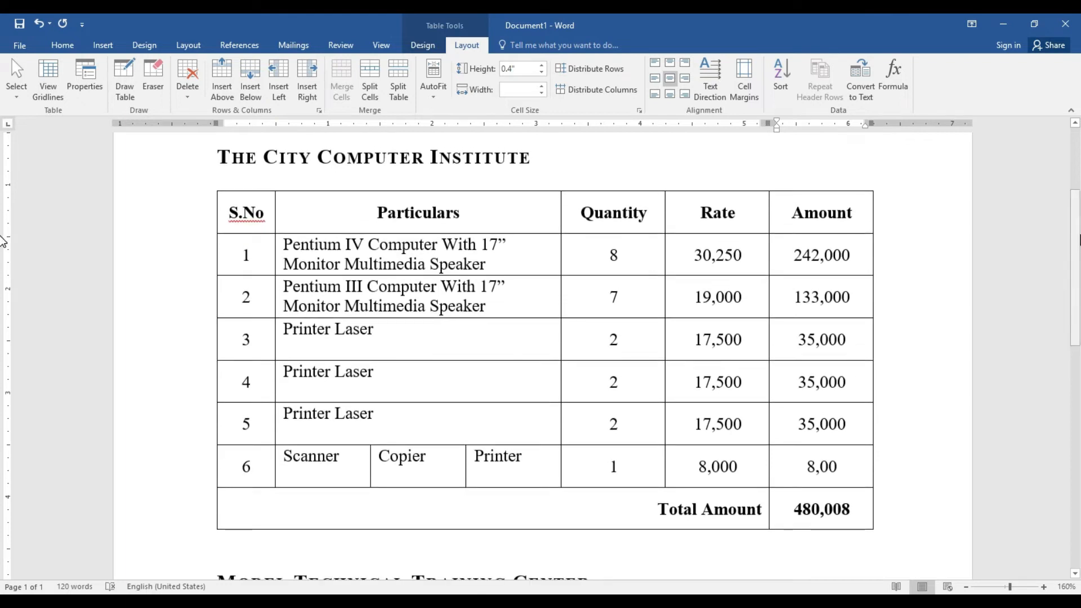
Apply No Border to the whole City Computer Institute table and show the print preview
left_click(231, 208)
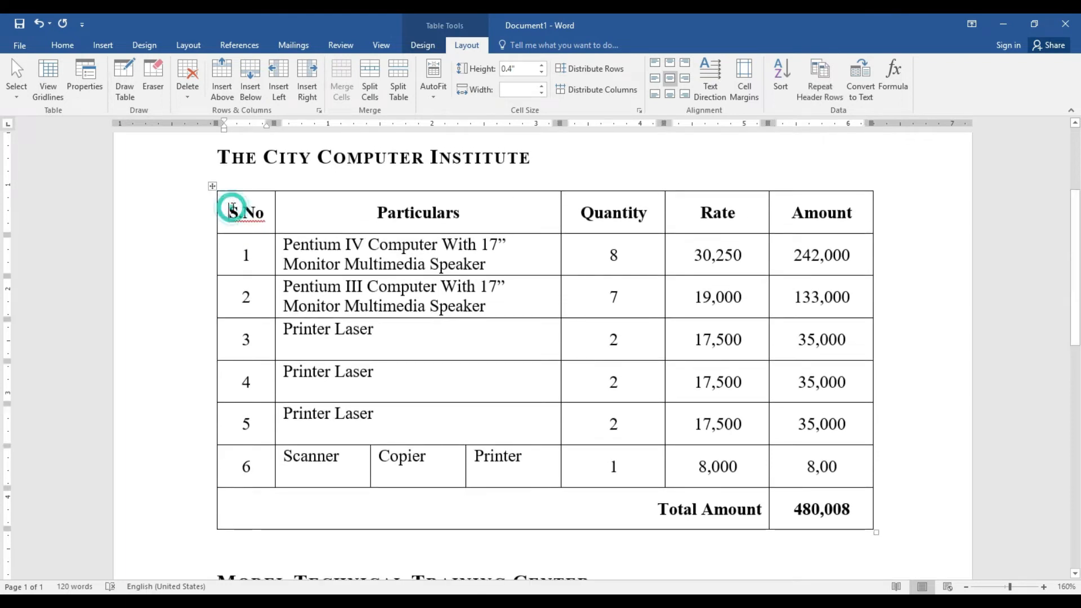
left_click(212, 187)
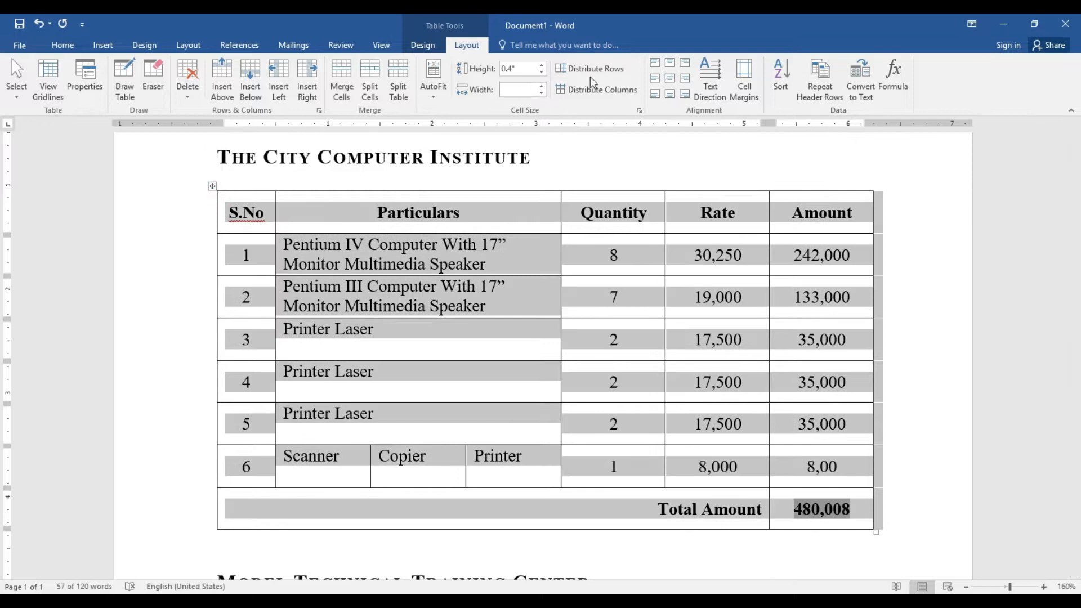
left_click(420, 48)
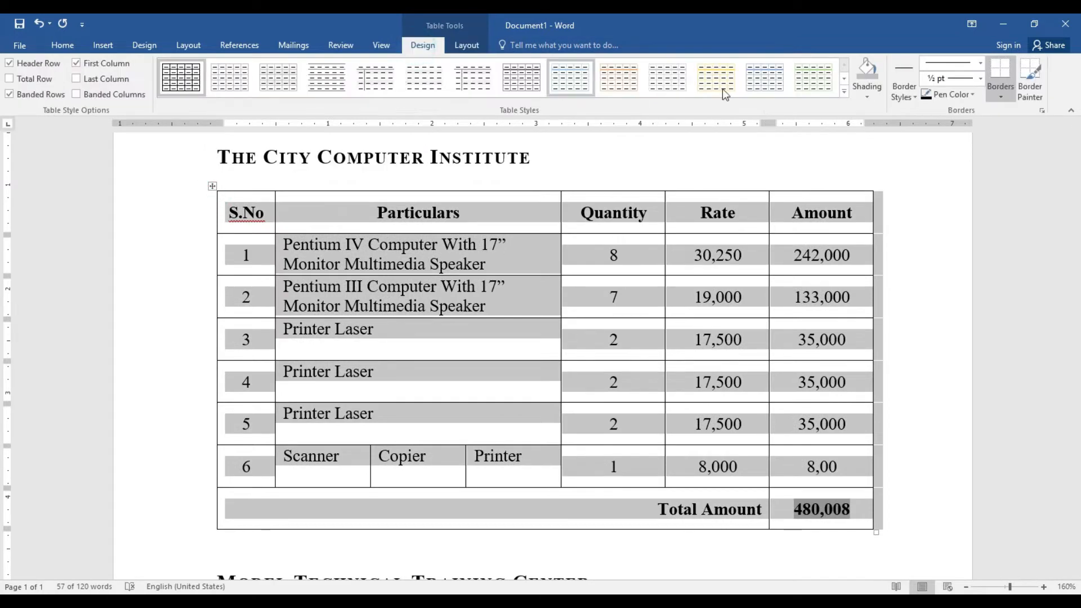
left_click(913, 99)
left_click(997, 91)
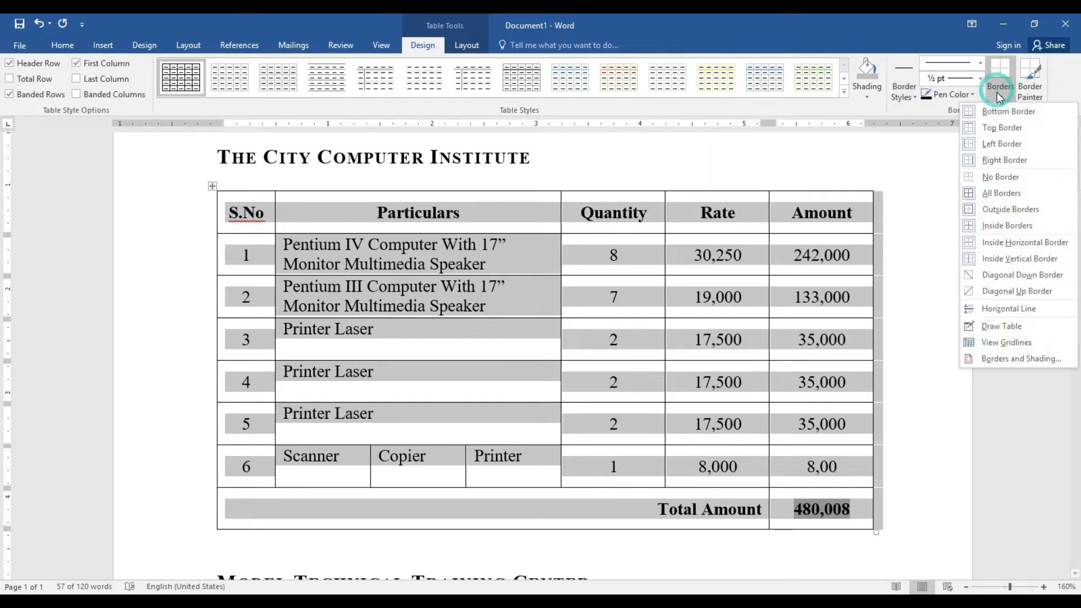
left_click(1006, 179)
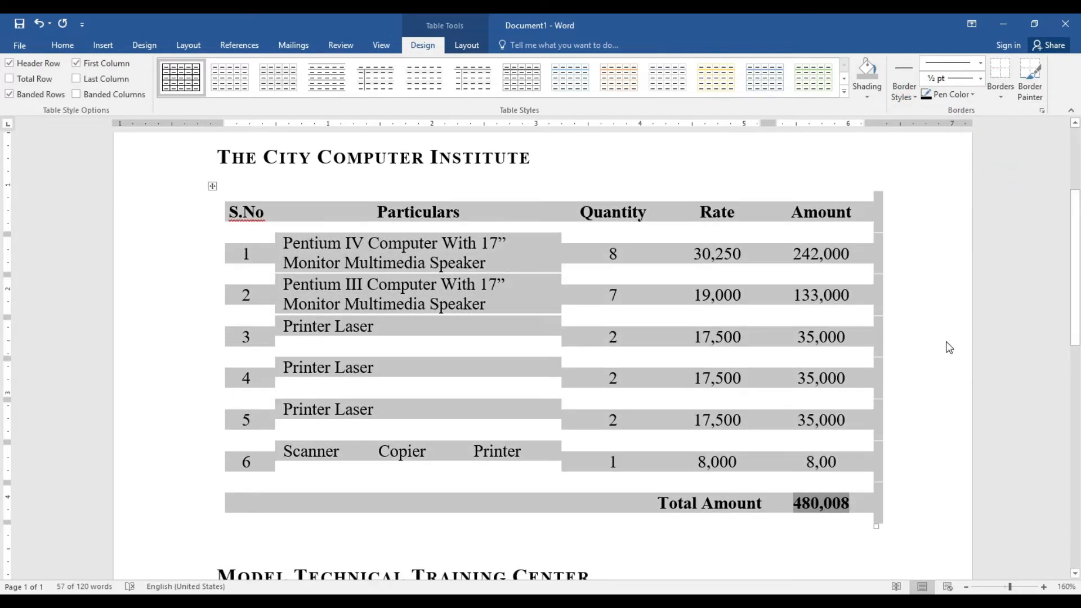
left_click(946, 341)
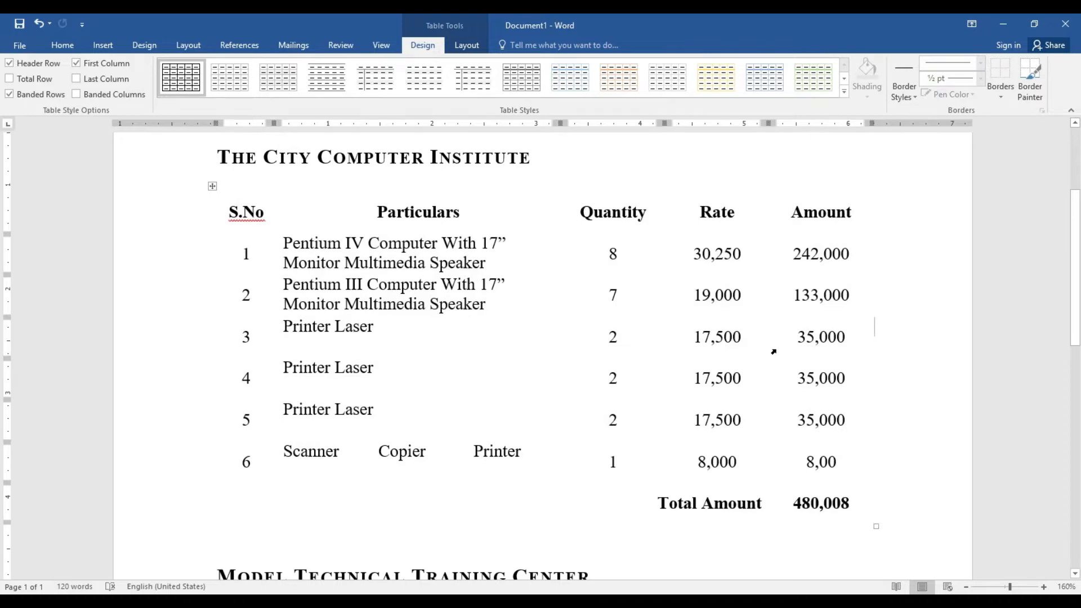
key("ctrl+p")
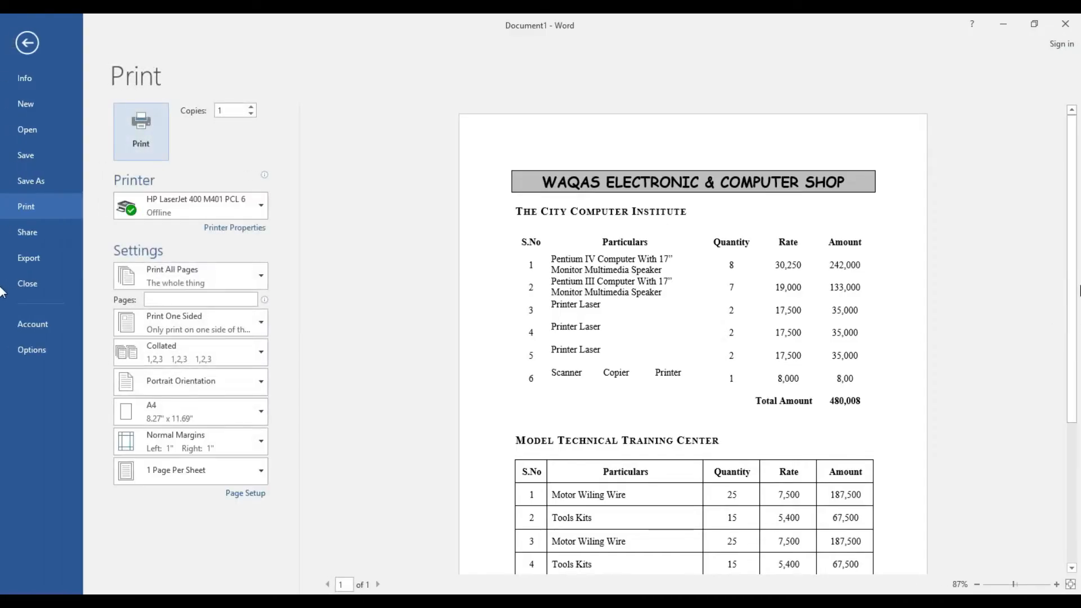
Zoom into the previewed page and scroll it, then return to the document for editing
left_click(1057, 585)
left_click(1057, 585)
left_click(1057, 585)
left_click(1057, 585)
left_click_drag(1072, 245, 1075, 378)
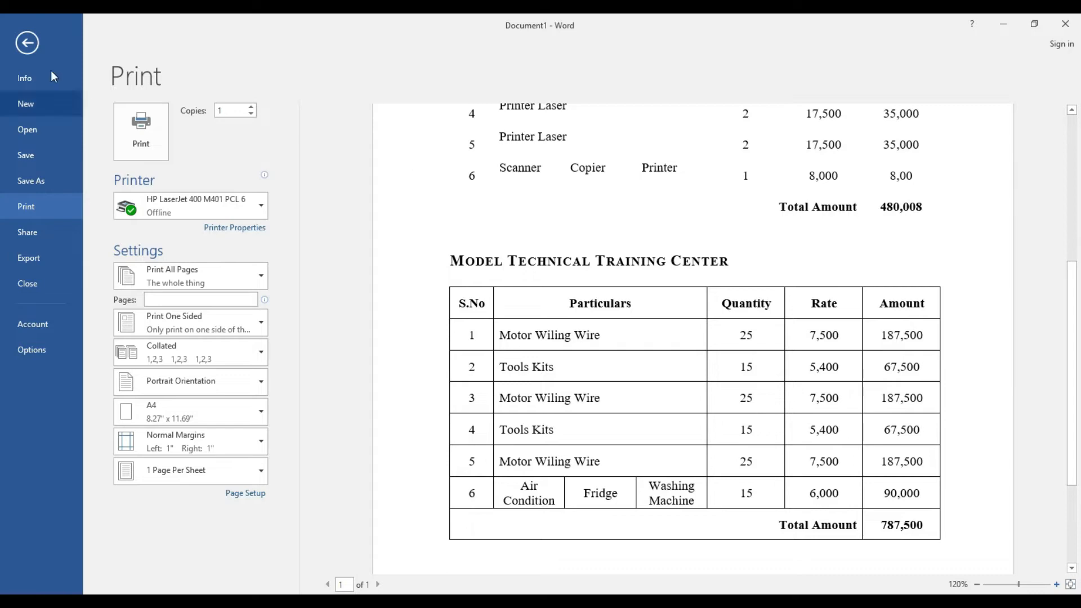
left_click(28, 43)
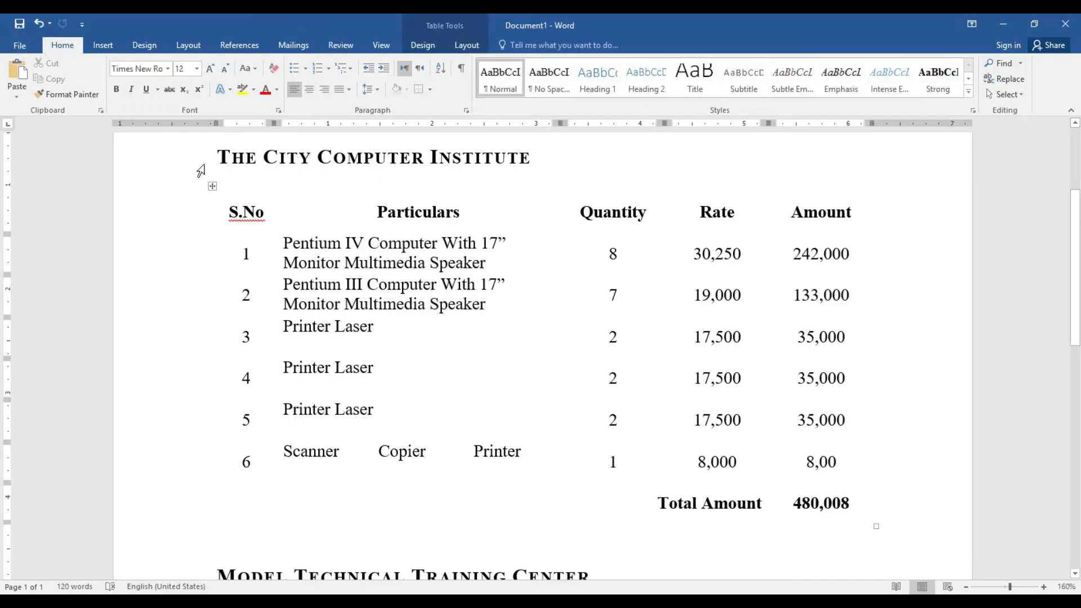
Restore All Borders on the City Computer Institute table
left_click(212, 186)
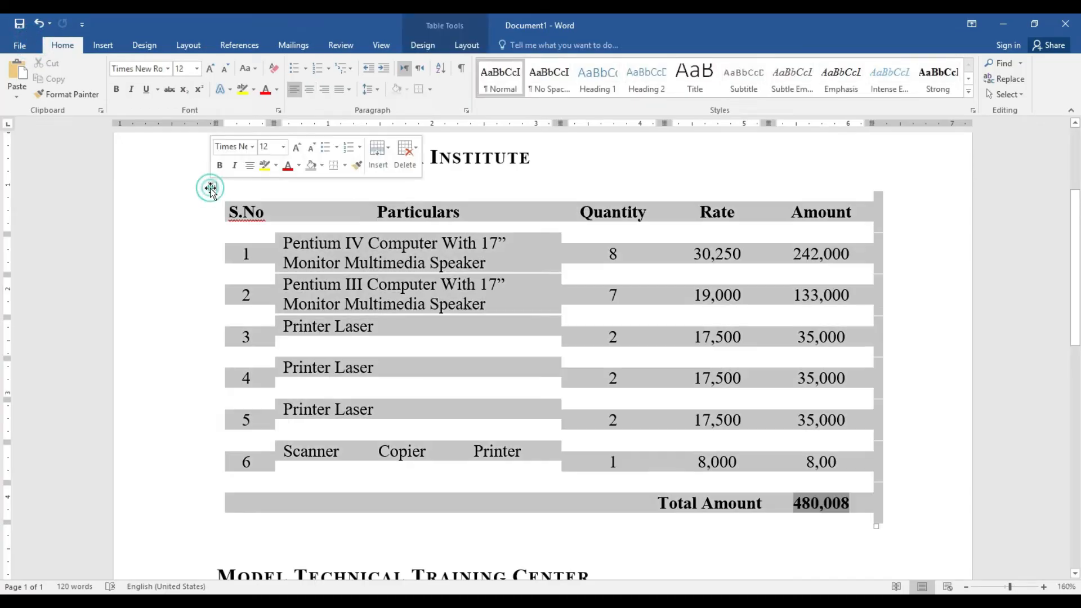
left_click(467, 46)
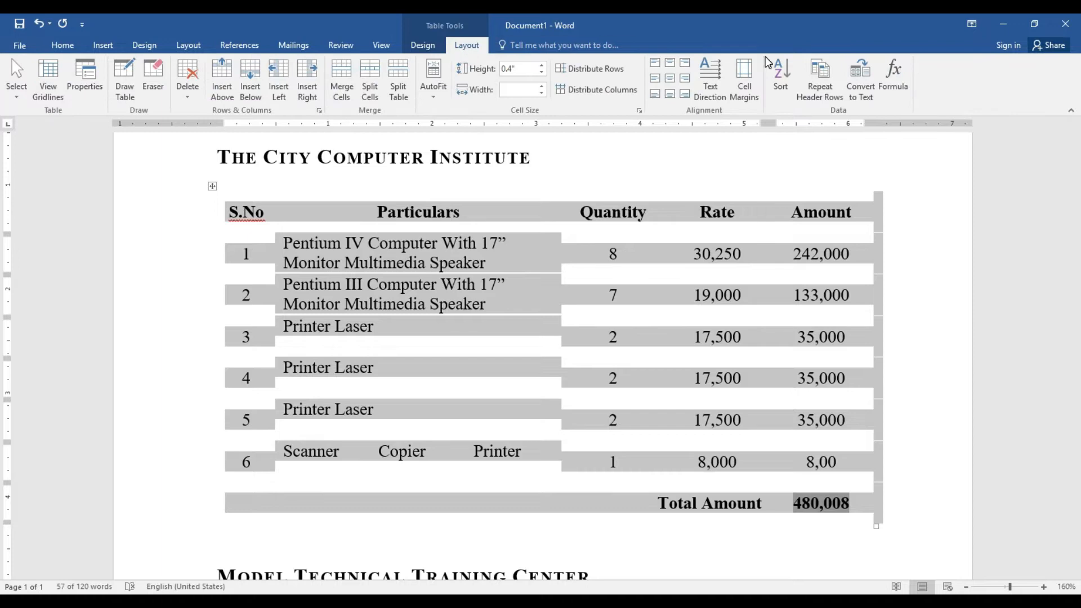
left_click(421, 46)
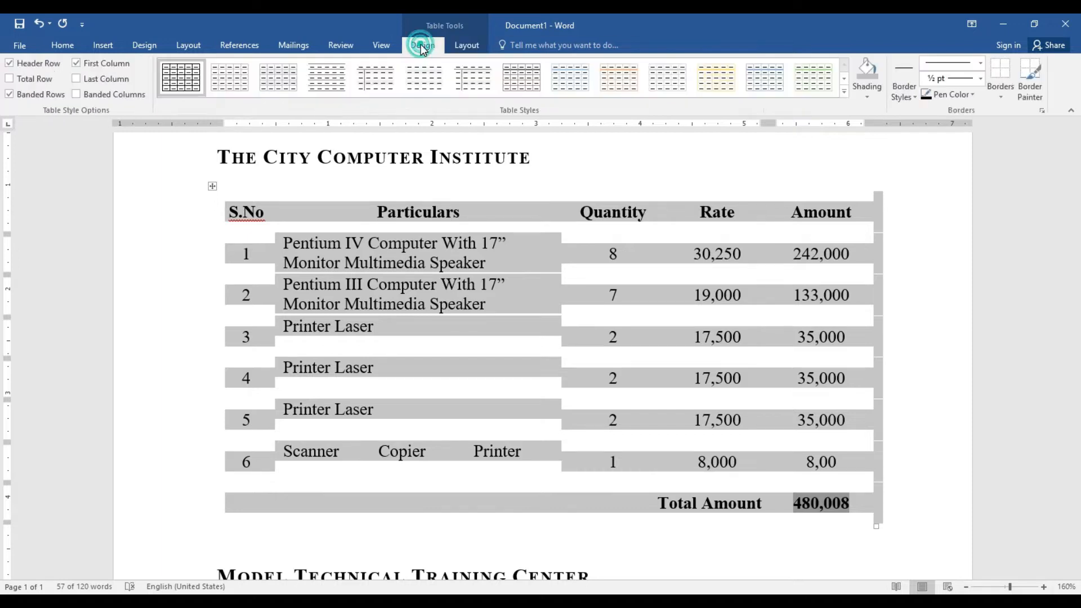
left_click(1000, 91)
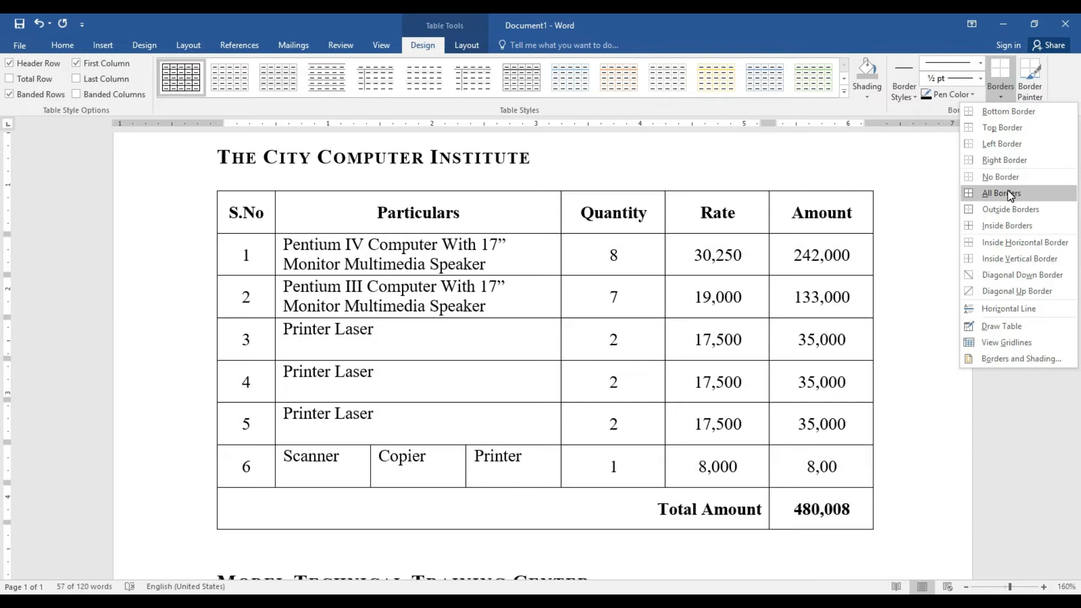
left_click(1008, 193)
scroll(3, 439, "down", 8)
left_click_drag(1080, 436, 1080, 242)
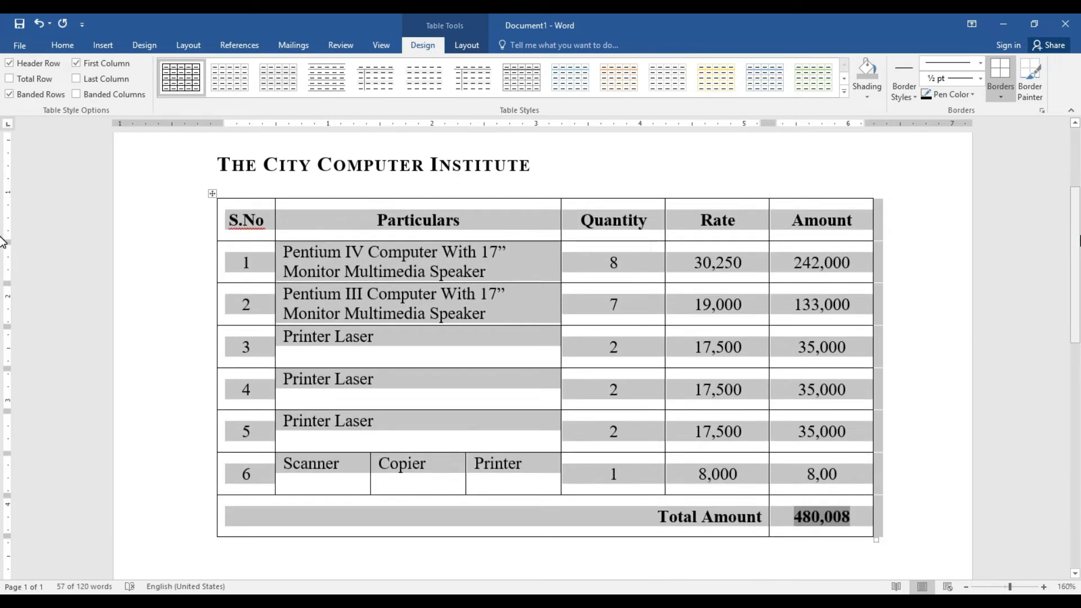
left_click(518, 295)
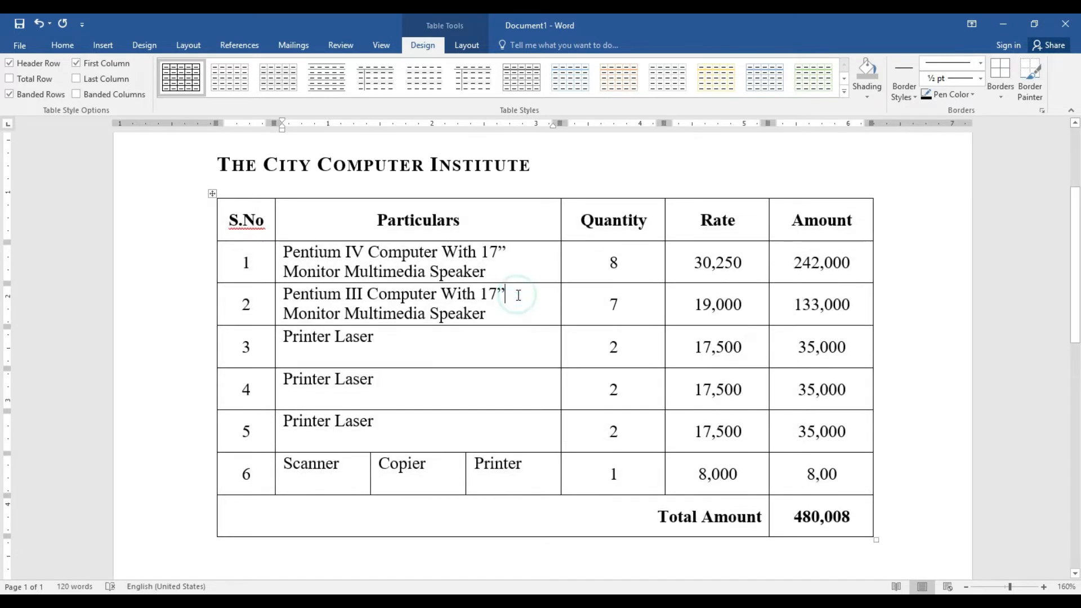
Look through the Home and Insert tabs, then go to the File Info page
scroll(632, 177, "up", 3)
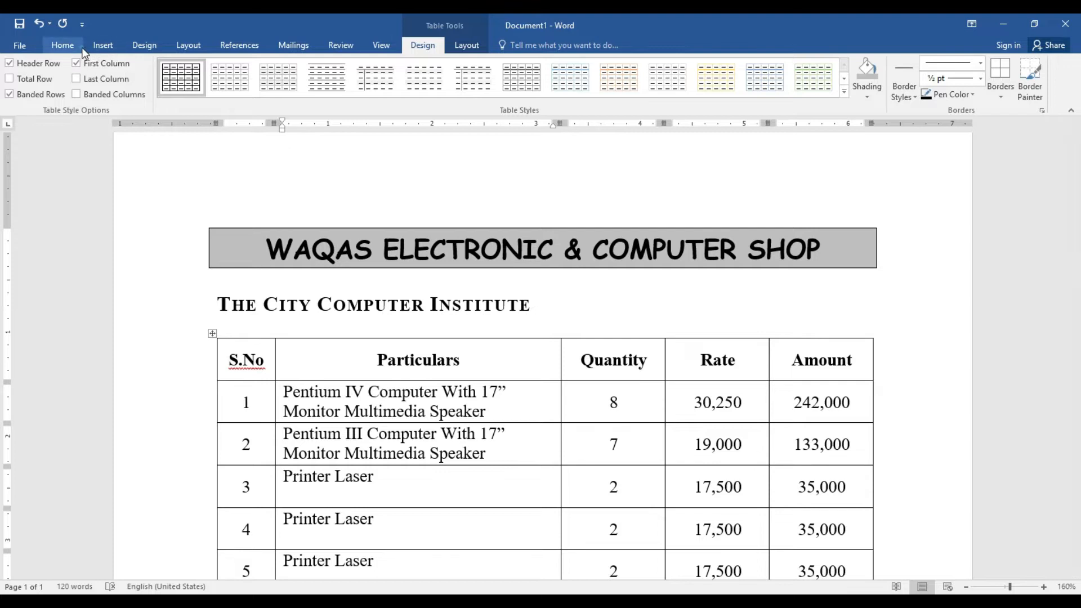
left_click(63, 45)
left_click(106, 46)
left_click(63, 45)
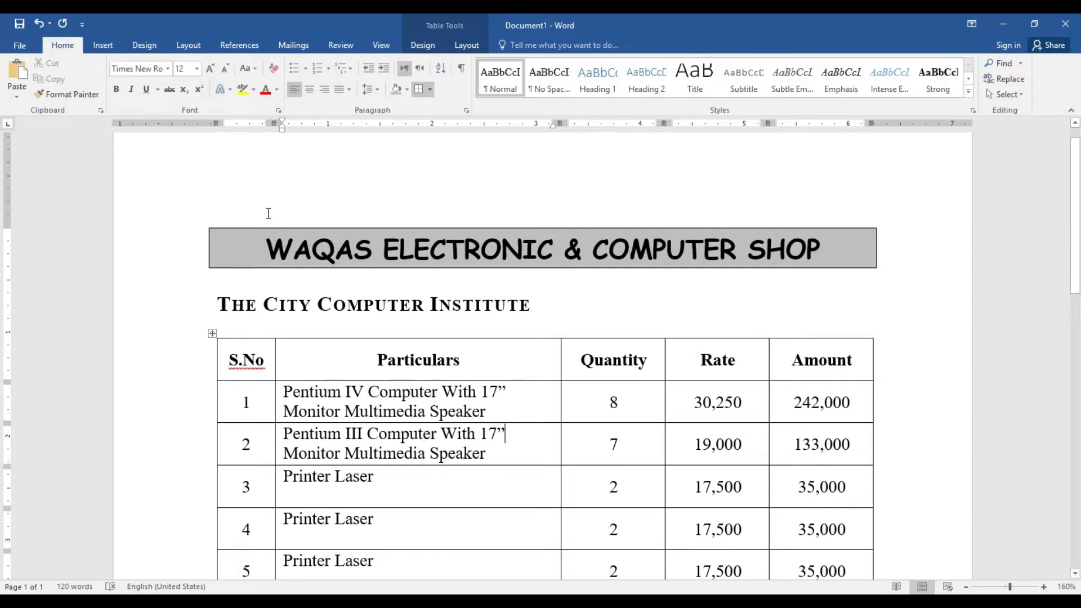
left_click(23, 46)
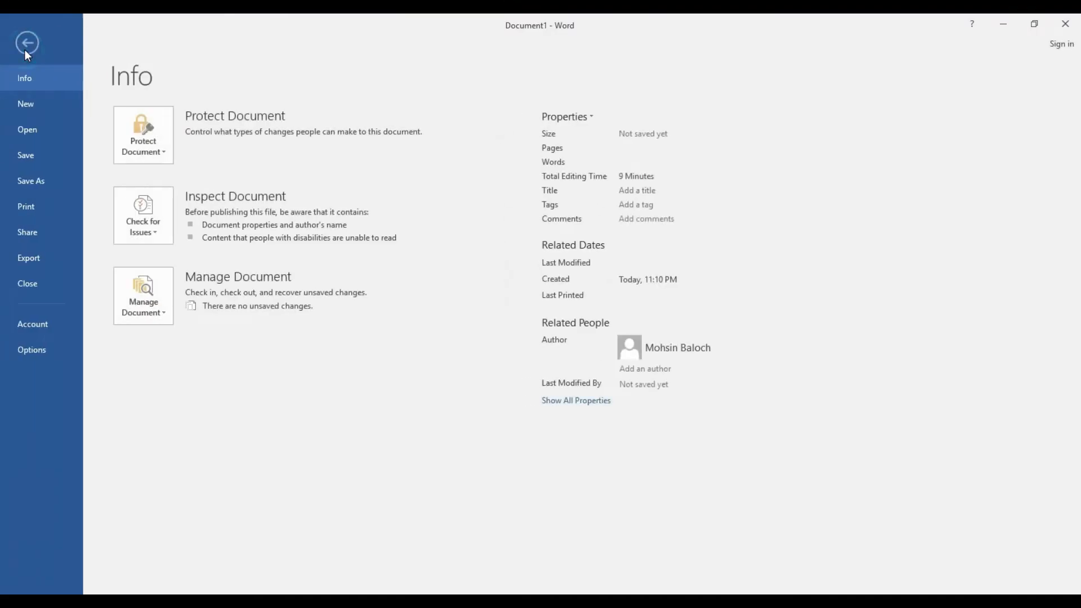
Create a new blank document, Document2
left_click(29, 104)
left_click(215, 239)
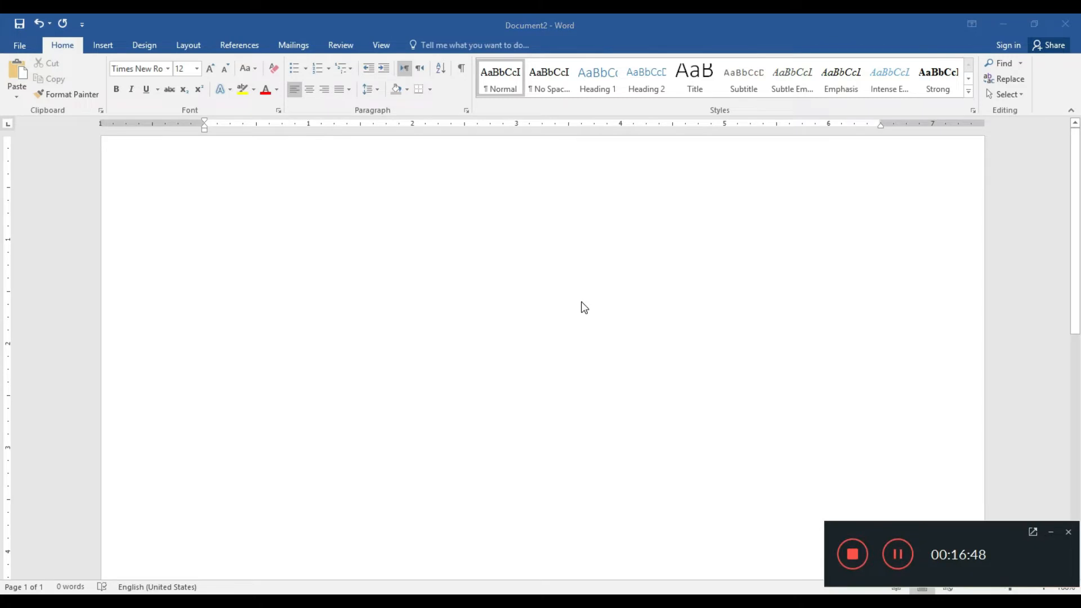
left_click(1051, 532)
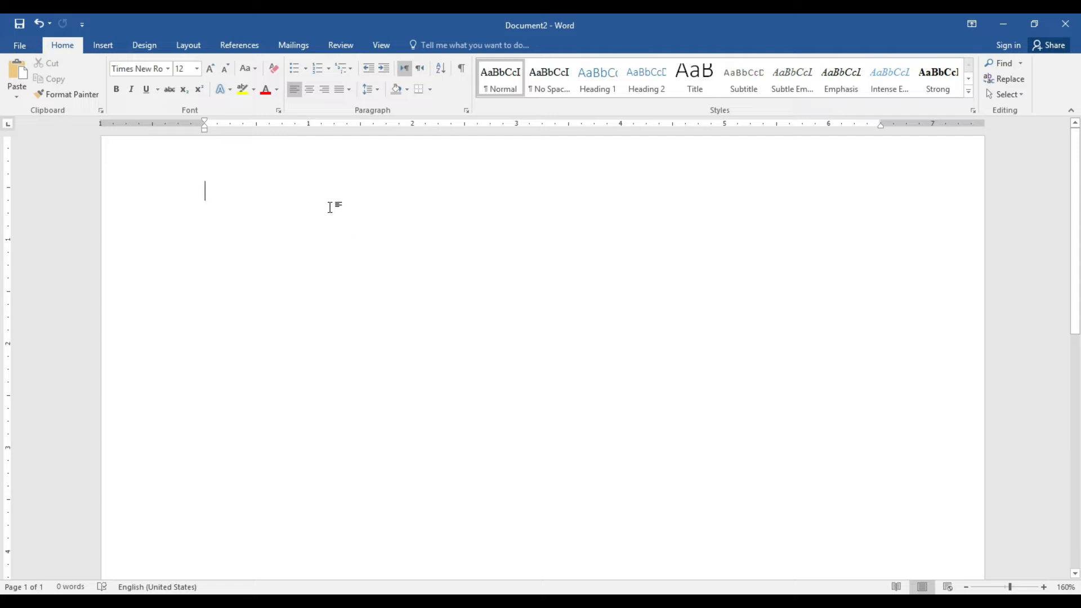
Start the first line with an arrow bullet from the Bullets library
left_click(306, 69)
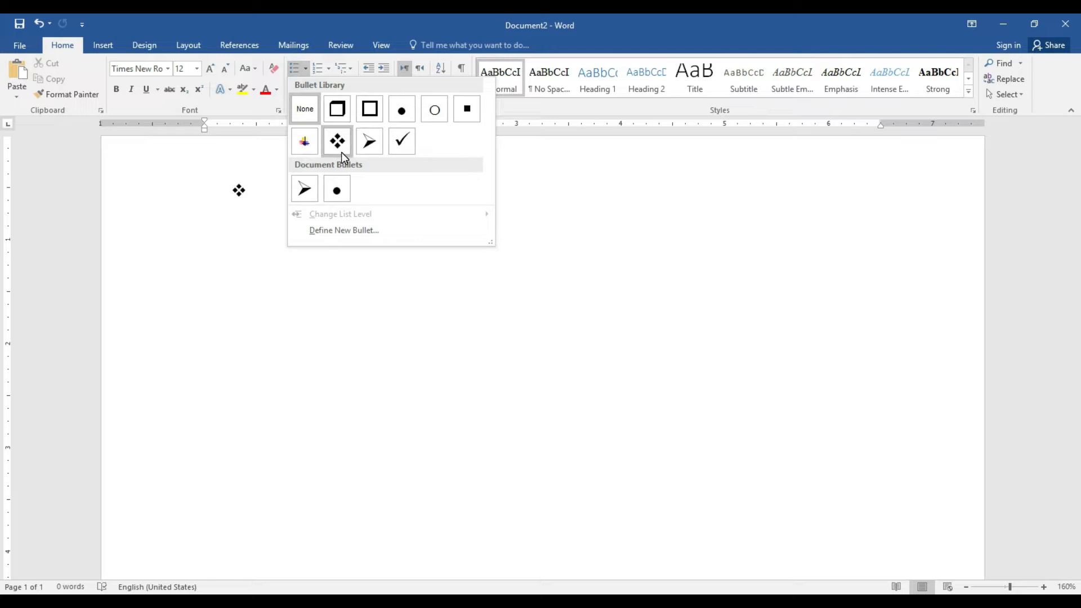
left_click(368, 138)
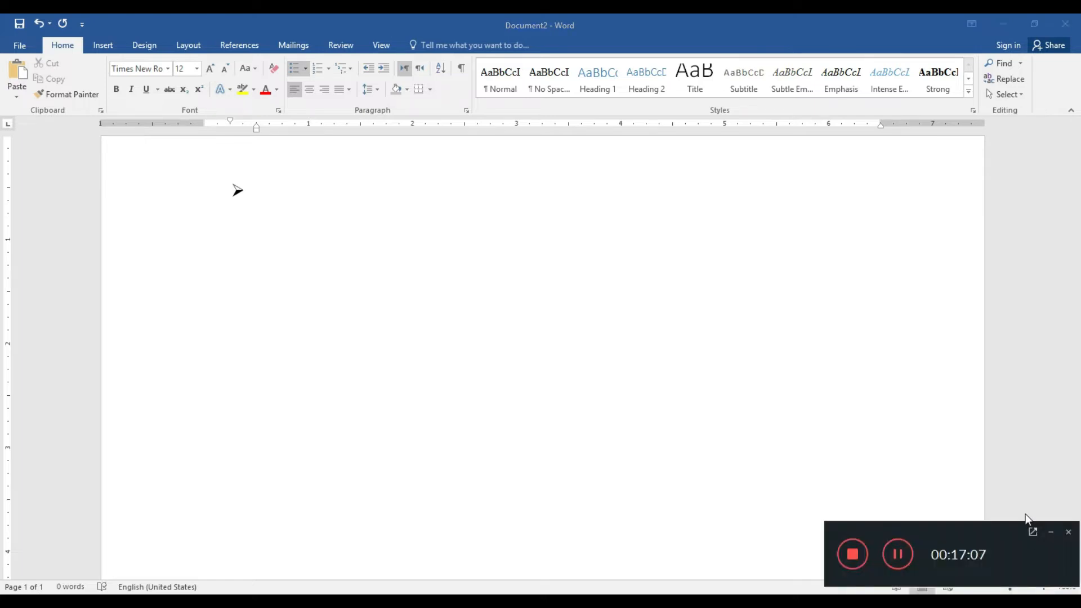
left_click(1051, 534)
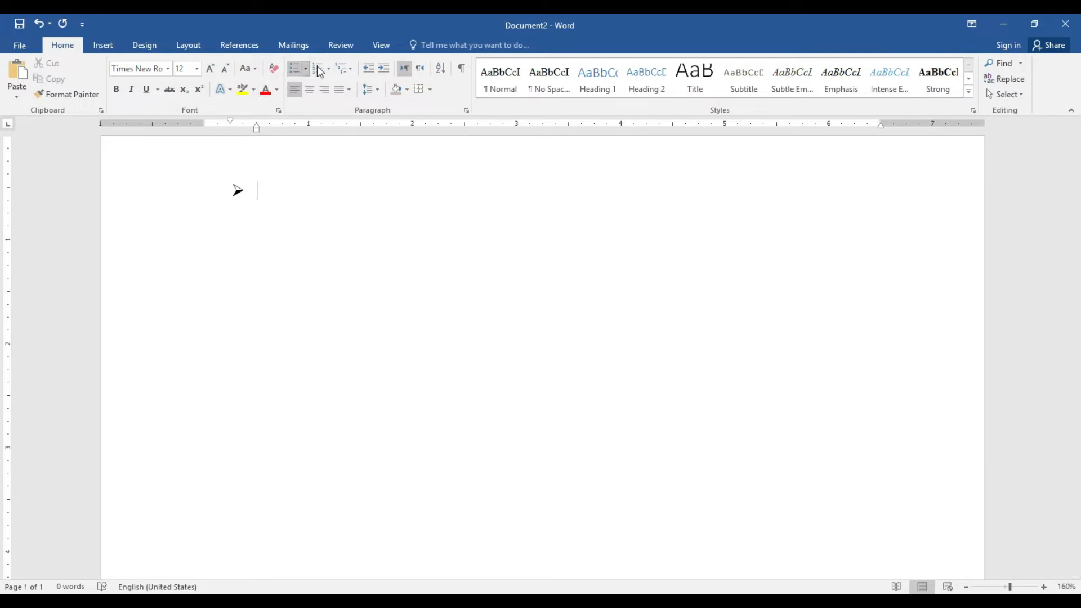
left_click(349, 68)
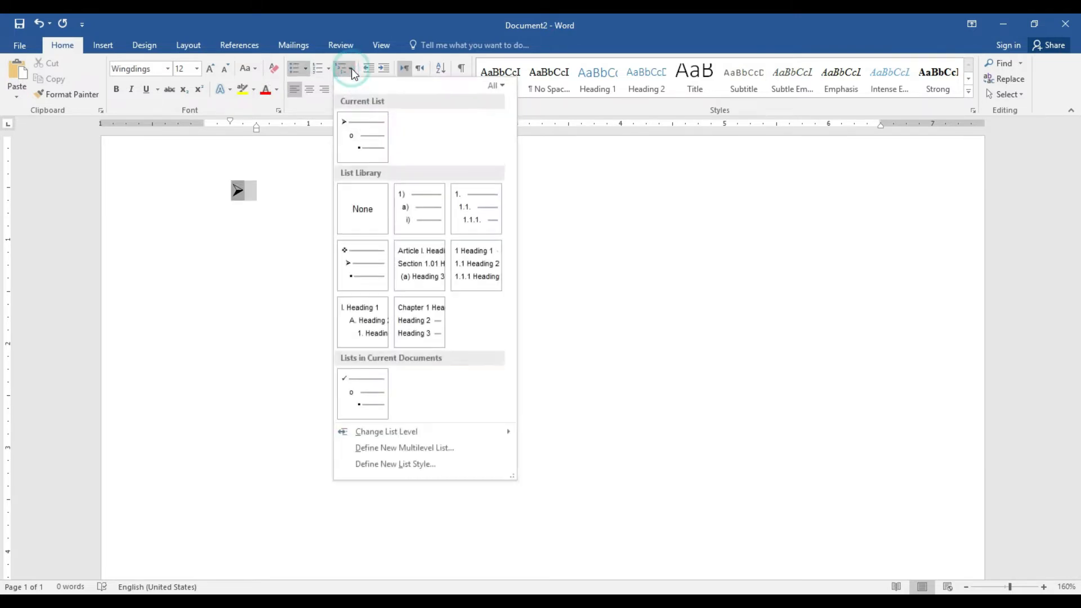
Define a new multilevel list with all levels' bullet at 0" and text at 0.5"
left_click(414, 452)
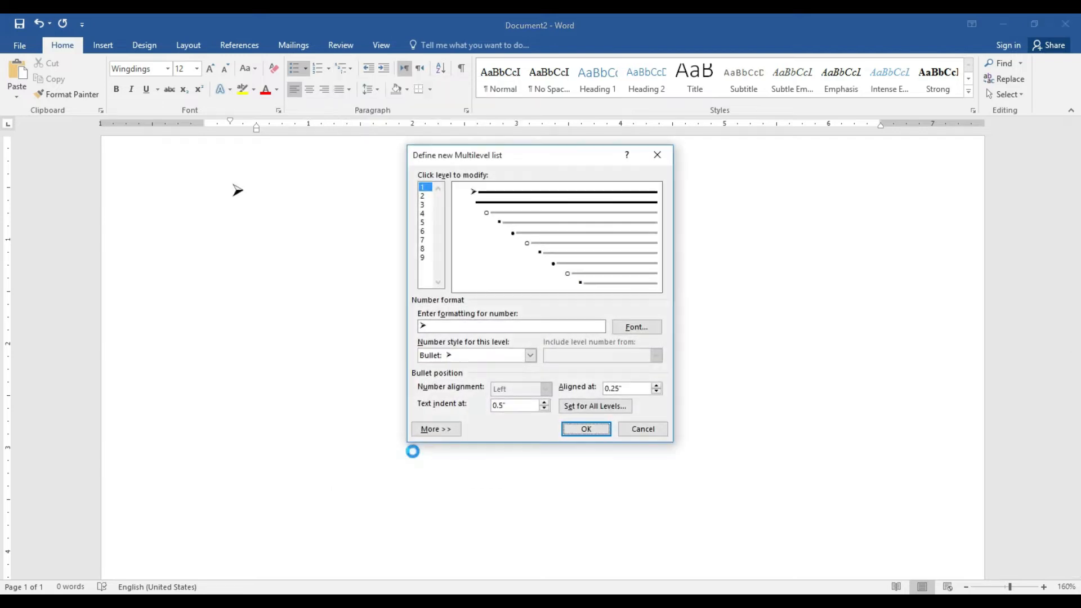
left_click(590, 407)
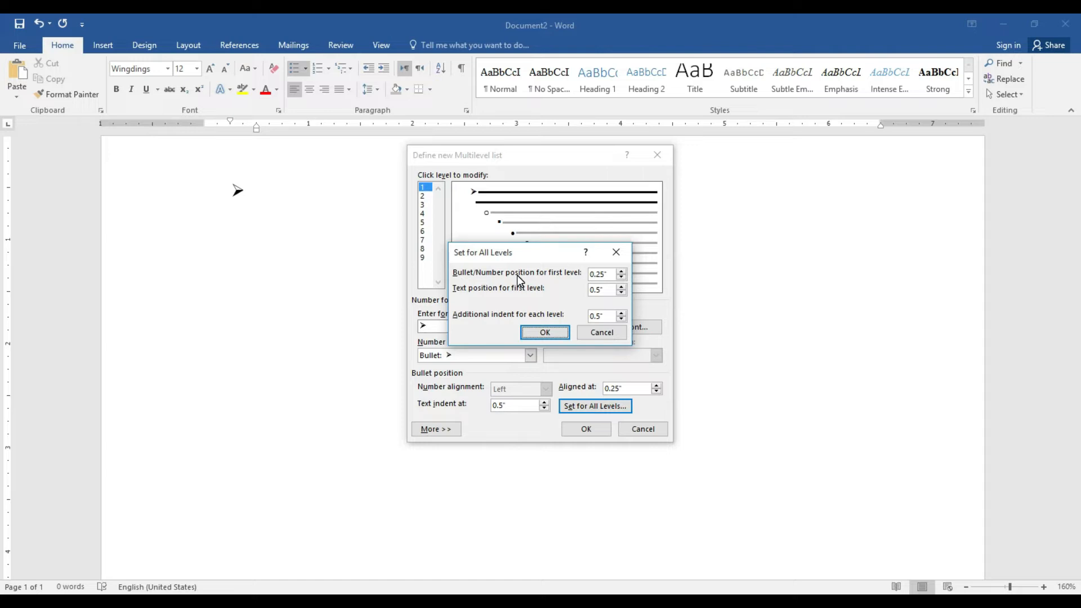
left_click(620, 277)
left_click(620, 278)
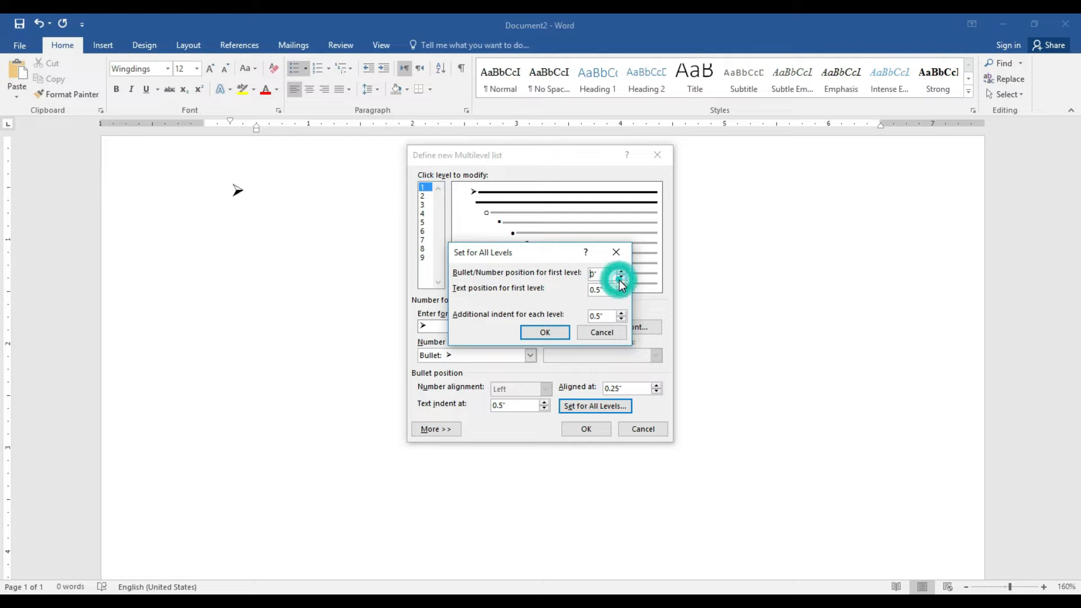
left_click(622, 293)
left_click(621, 294)
left_click(622, 287)
left_click(622, 287)
left_click(622, 287)
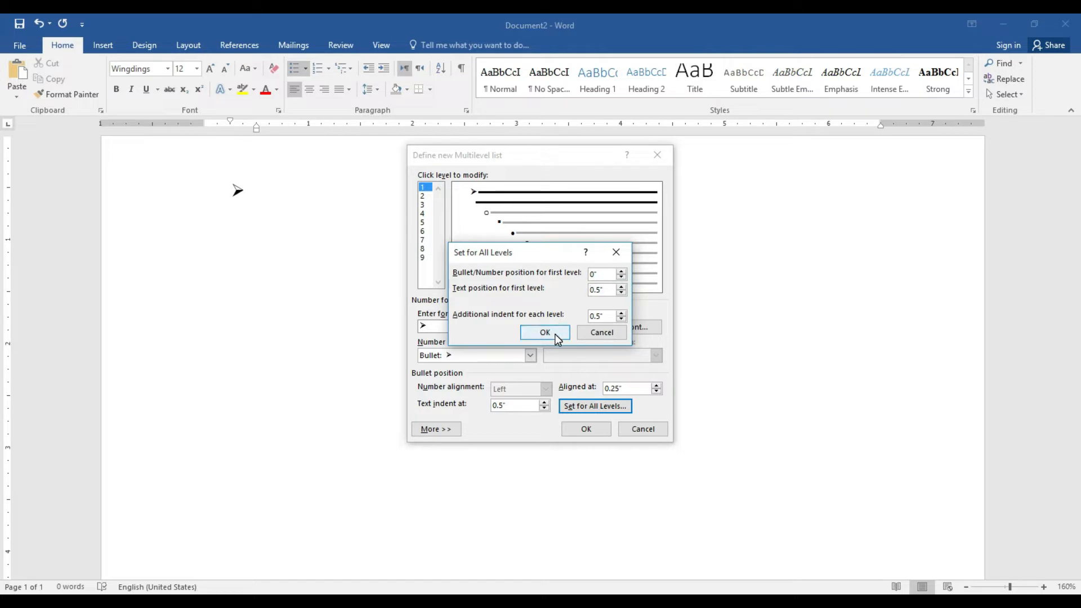
left_click(555, 334)
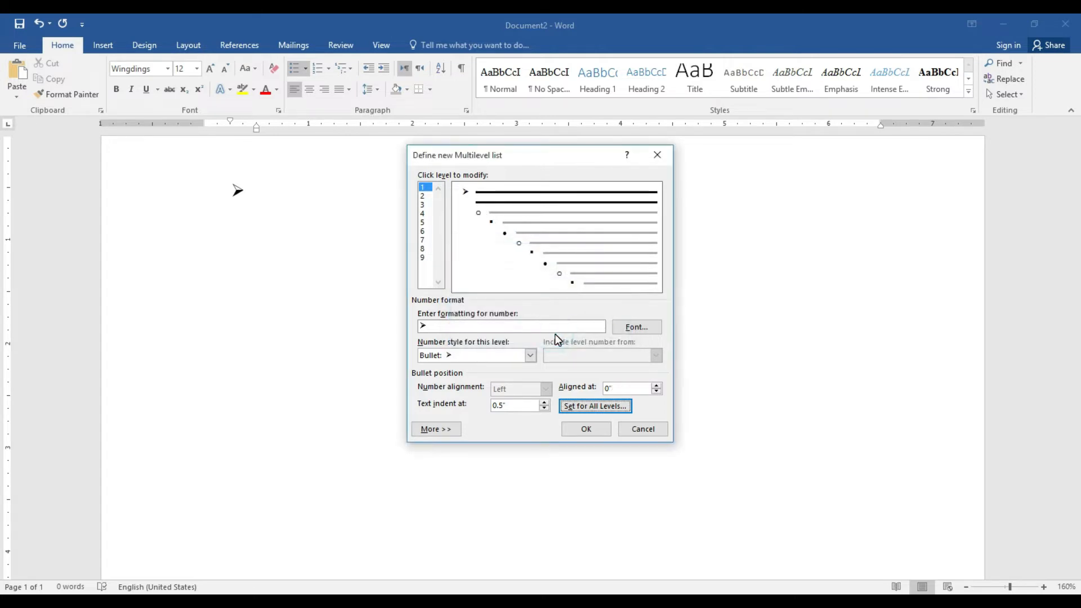
left_click(588, 427)
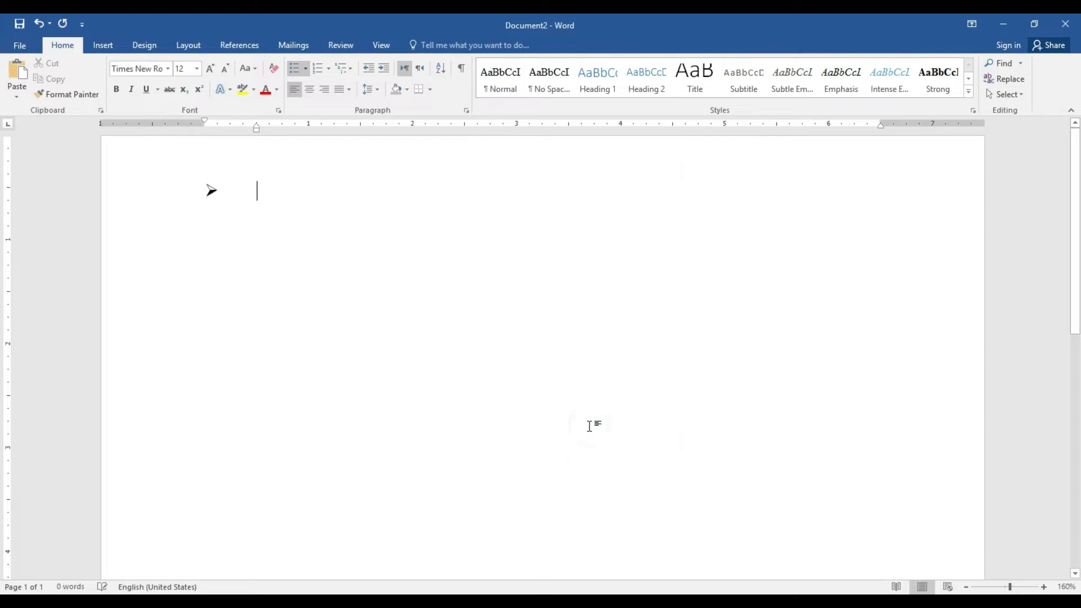
Type list items sklfjslf, skfjkls and sfjlsf, then end the list with an empty line
type("sklfjslf")
key("Return")
type("skfjkls")
key("Return")
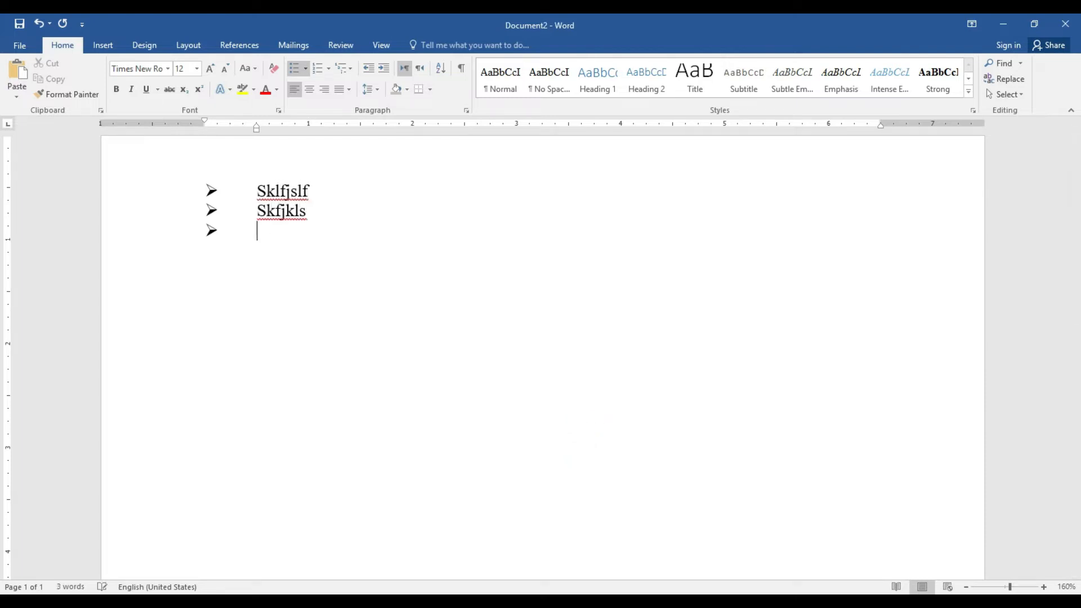
type("sfjlsf")
key("Return")
key("Return")
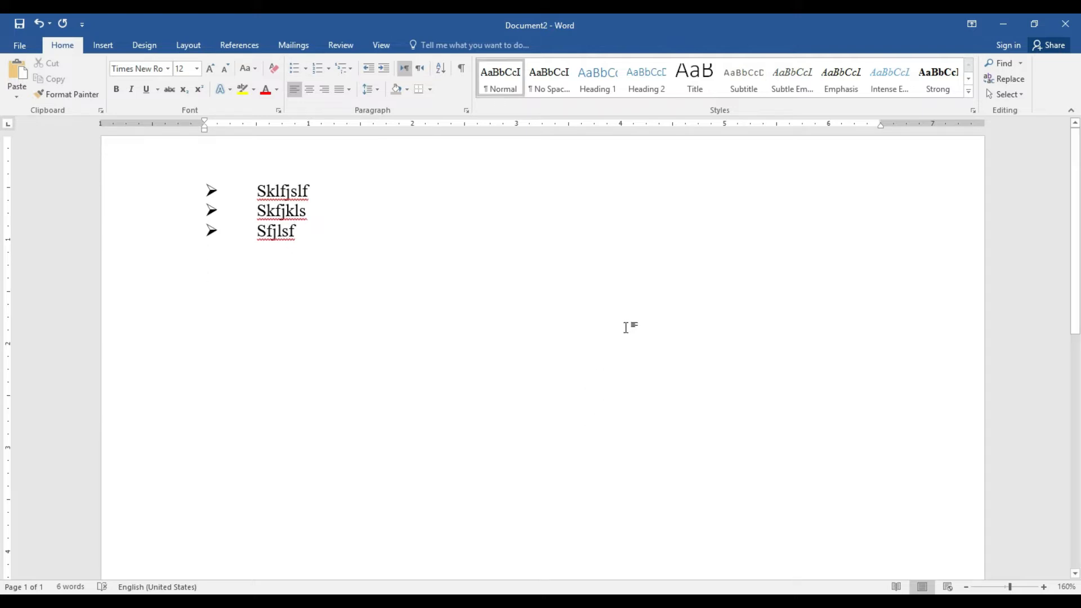
left_click(307, 74)
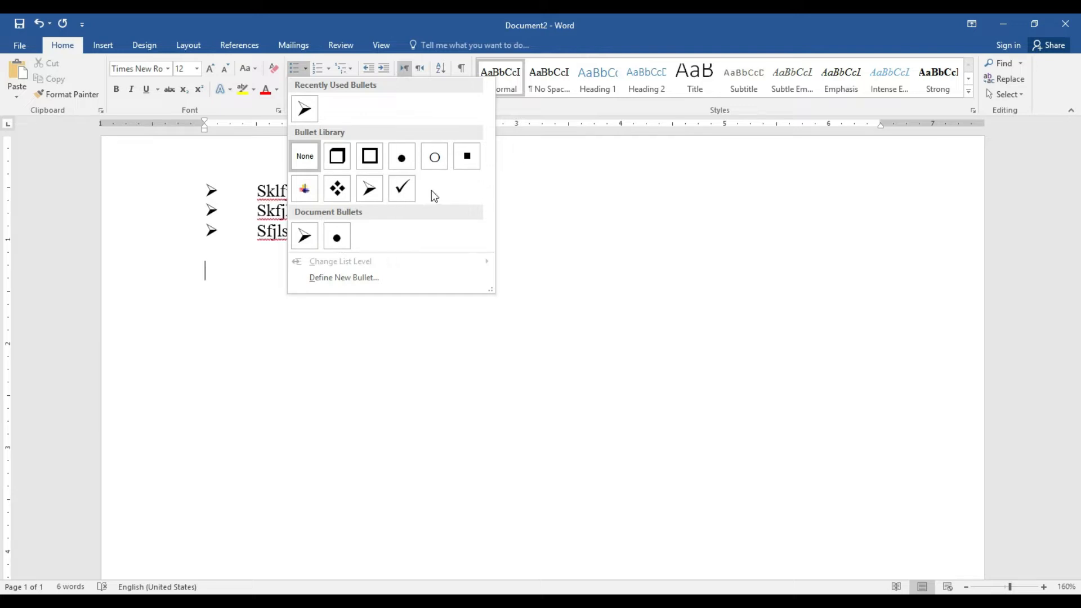
Define a new bullet using the Wingdings pointing-hand symbol for the empty line
left_click(337, 280)
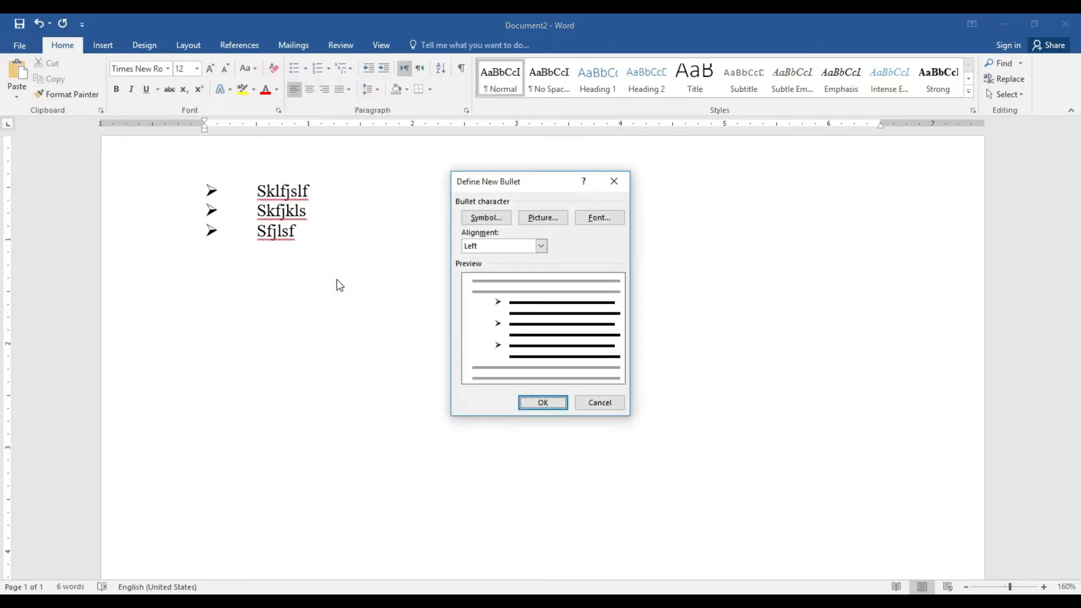
left_click(487, 218)
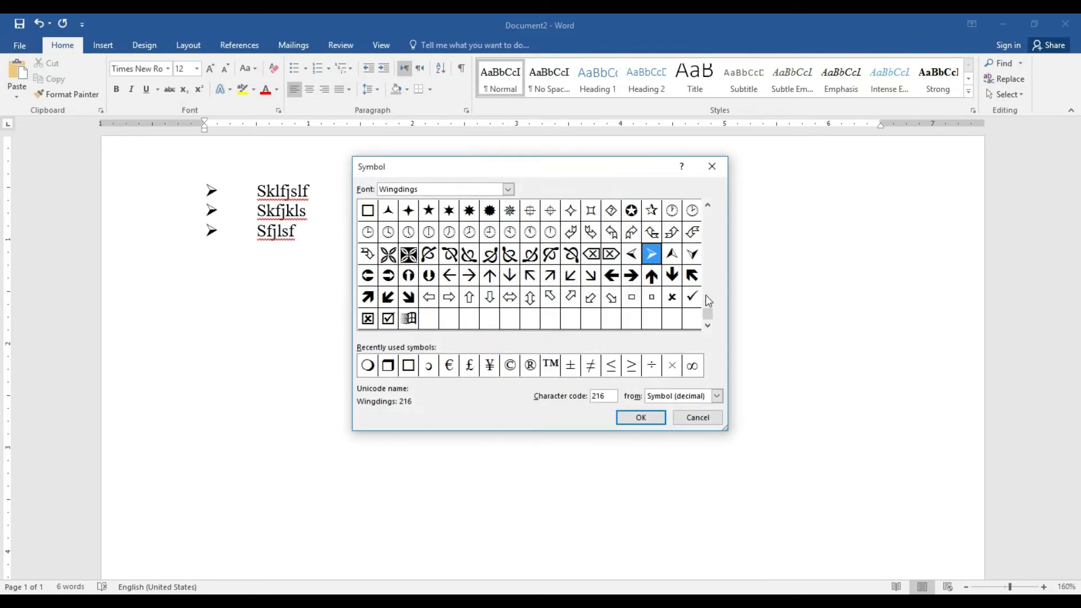
left_click_drag(709, 315, 710, 228)
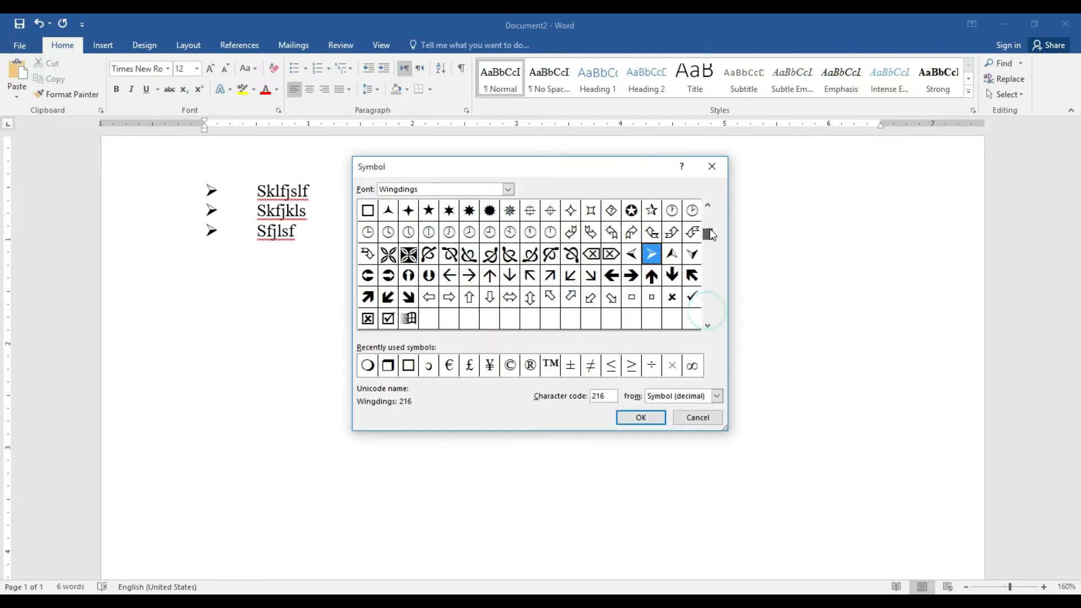
left_click(508, 191)
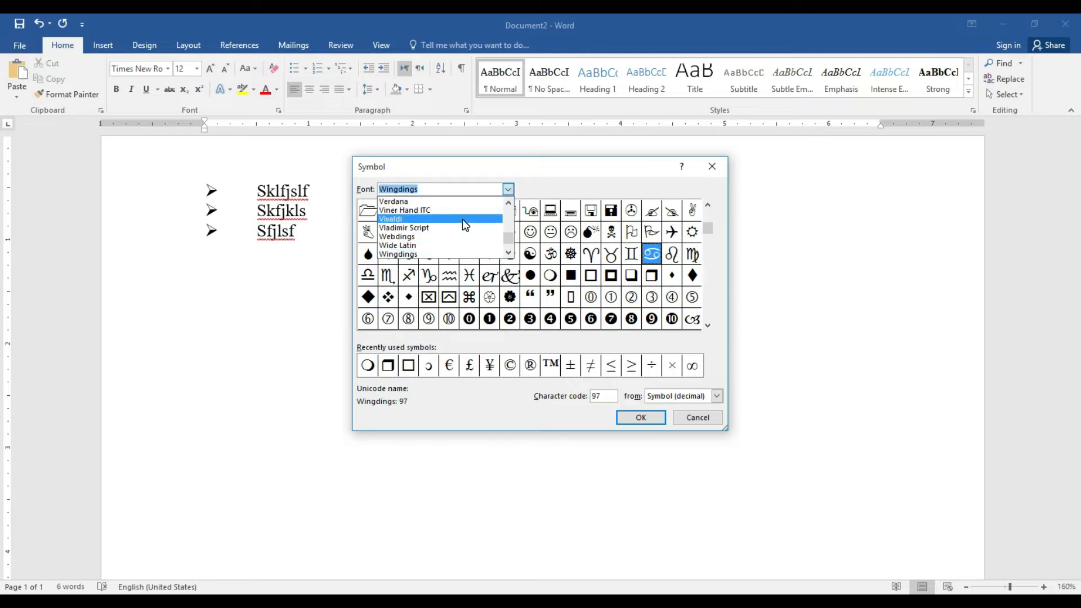
left_click(462, 218)
left_click(509, 191)
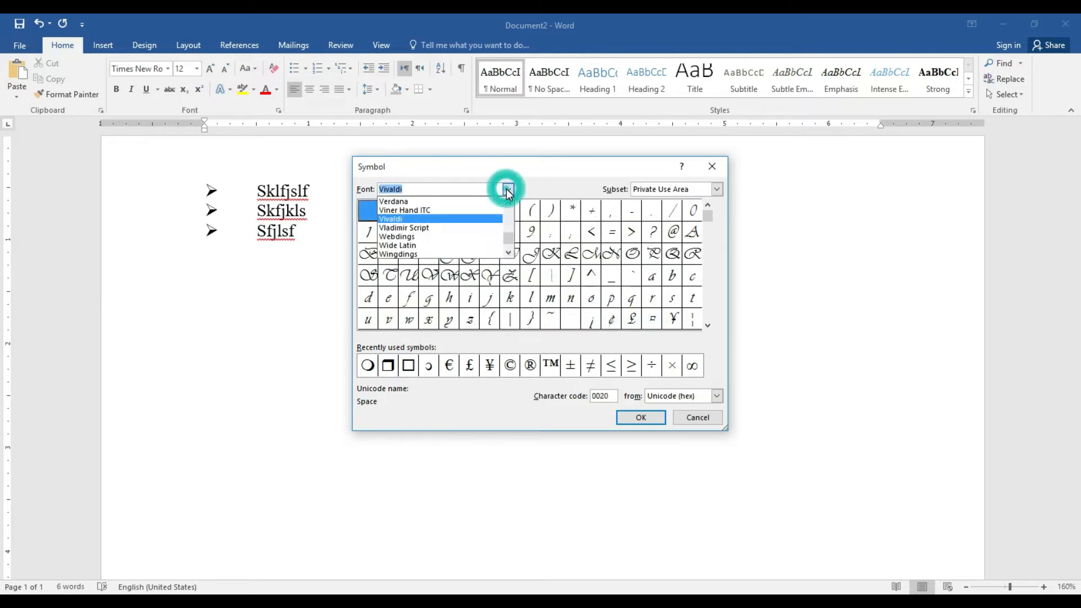
left_click(451, 254)
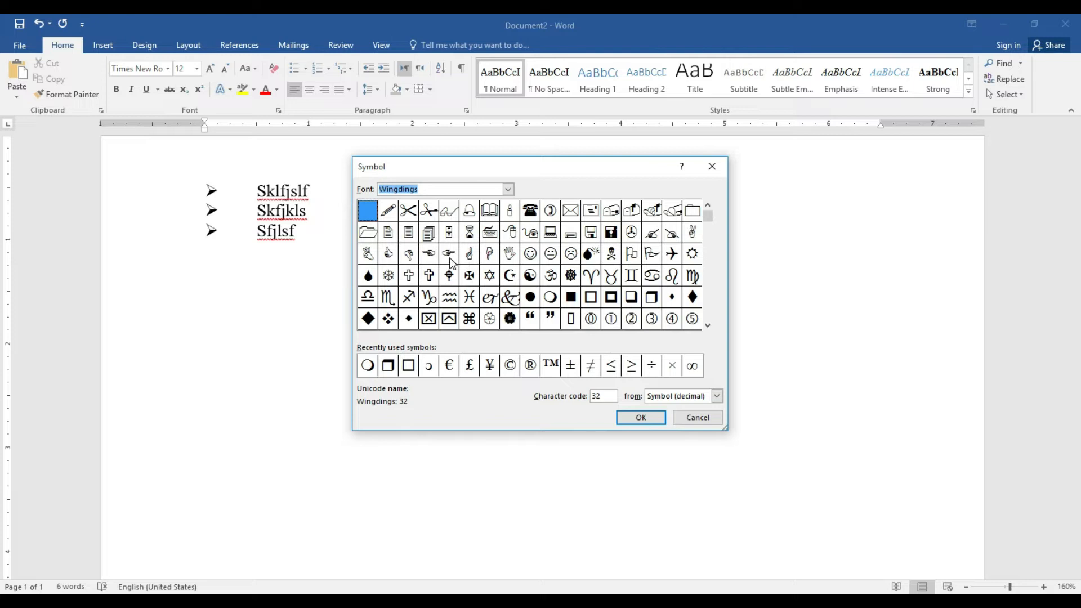
left_click(449, 253)
left_click(641, 418)
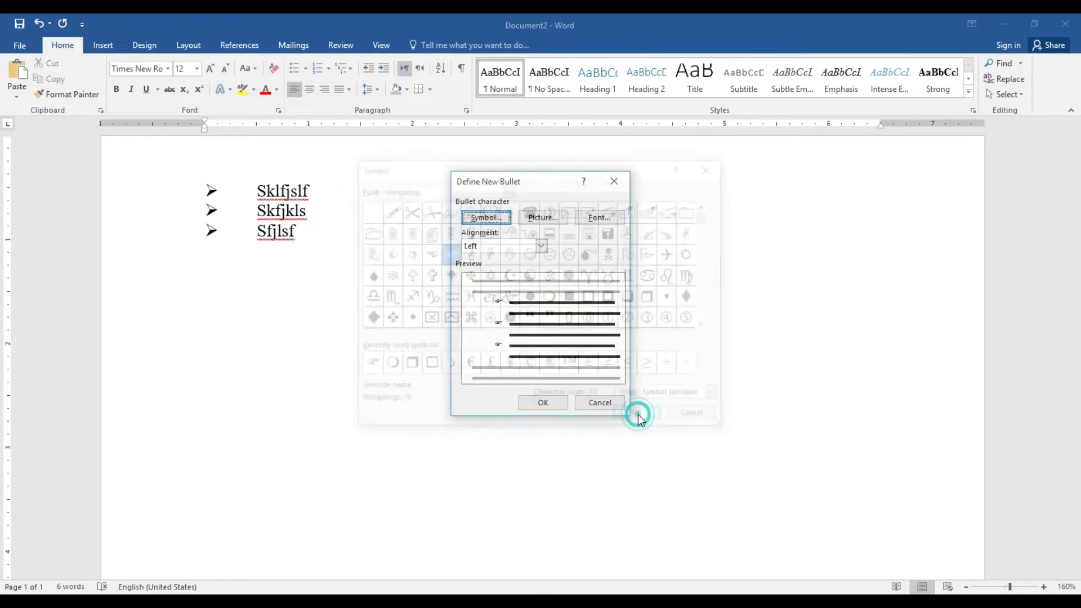
left_click(538, 399)
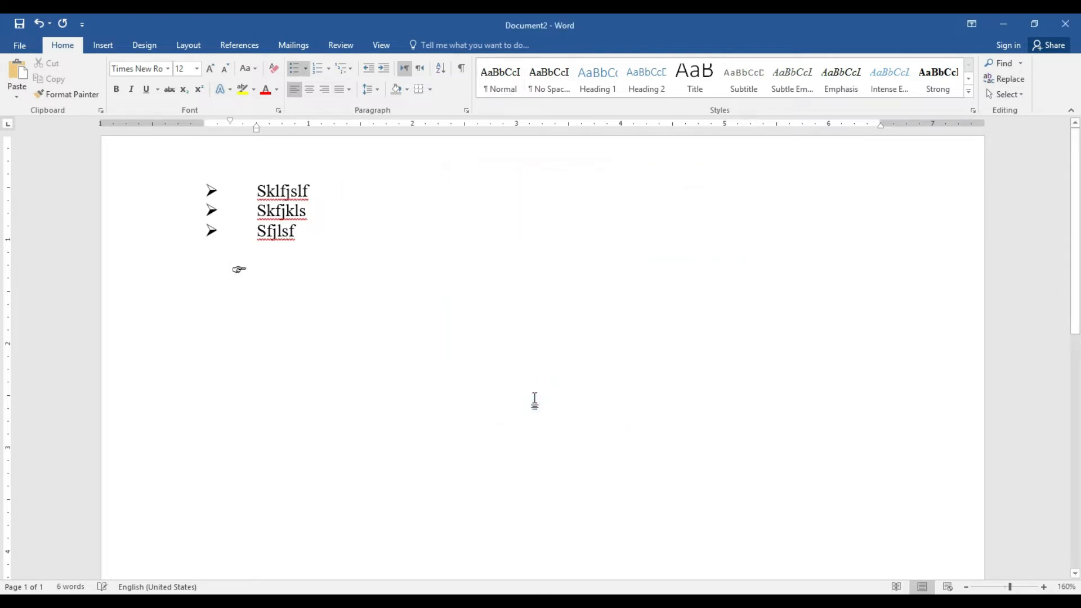
Define a multilevel list with bullet at 0" and text at 0.3", then drop the empty line's bullet
left_click(351, 72)
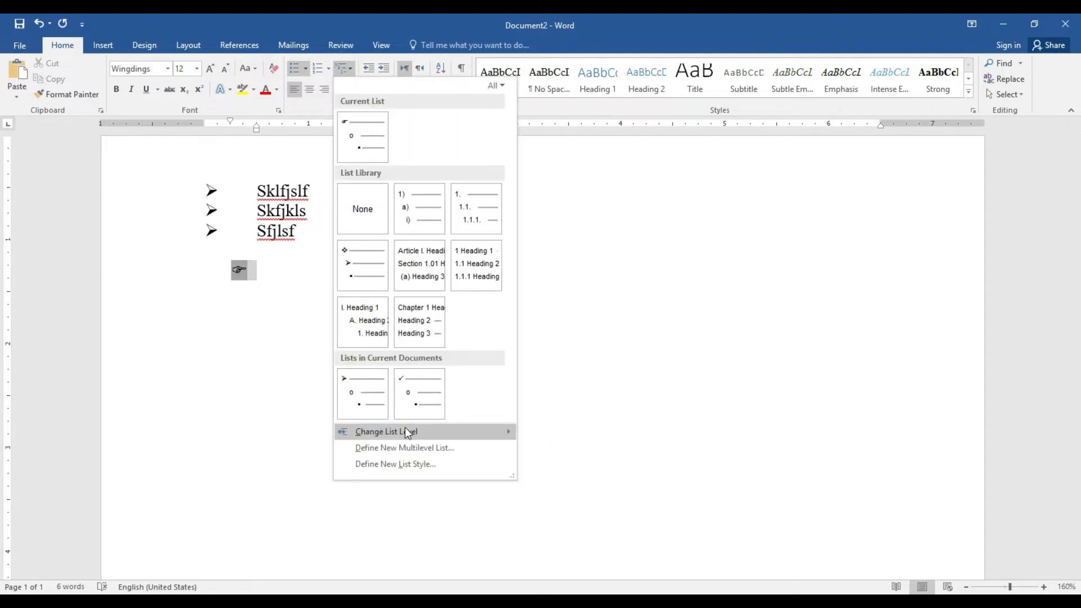
left_click(411, 447)
left_click(574, 406)
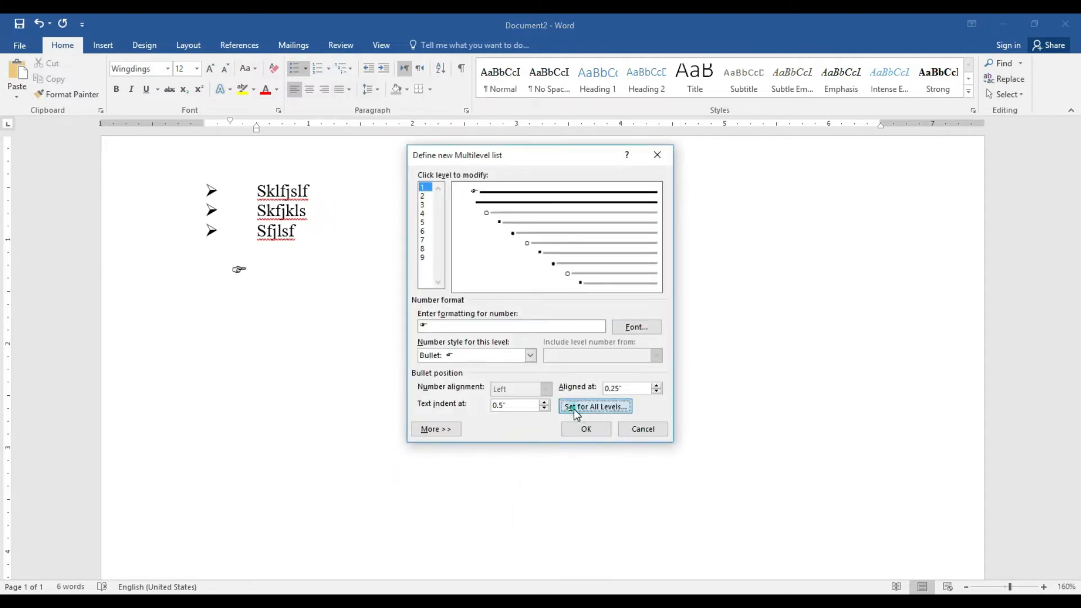
left_click(622, 277)
left_click(621, 277)
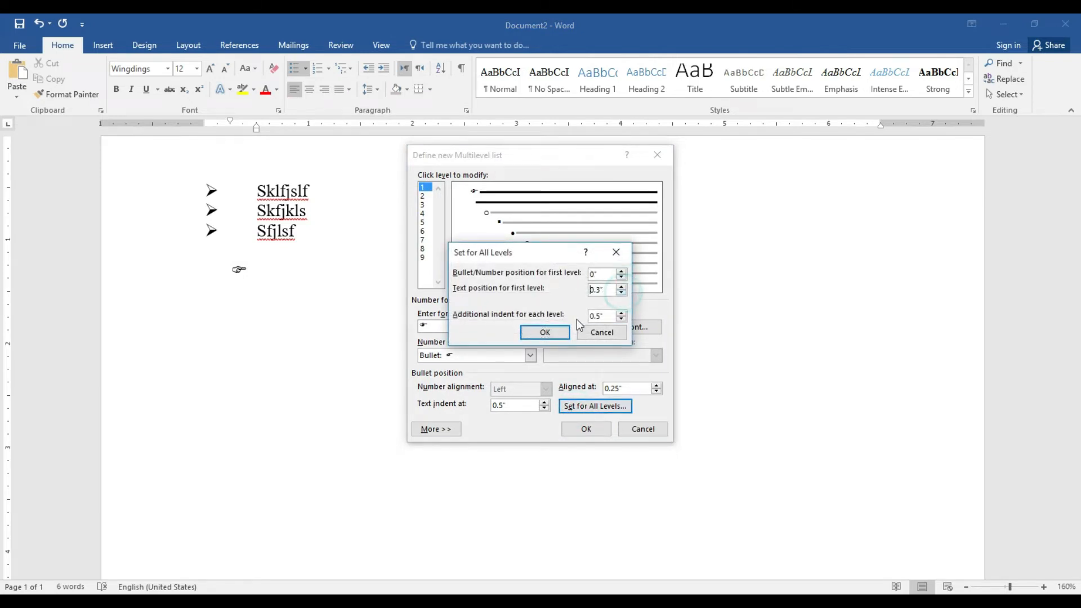
left_click(544, 332)
left_click(587, 430)
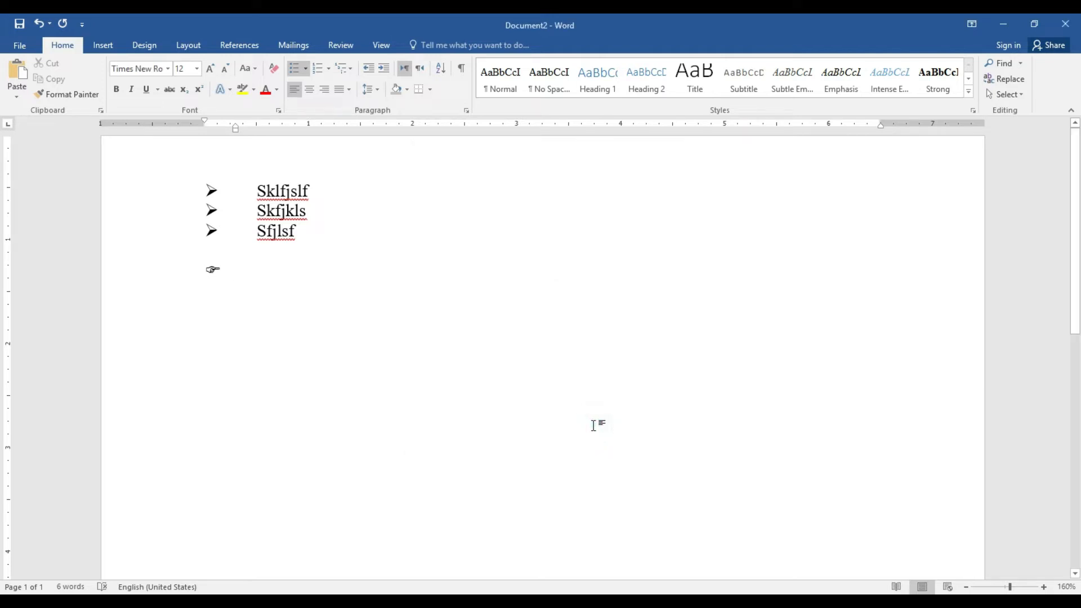
key("Return")
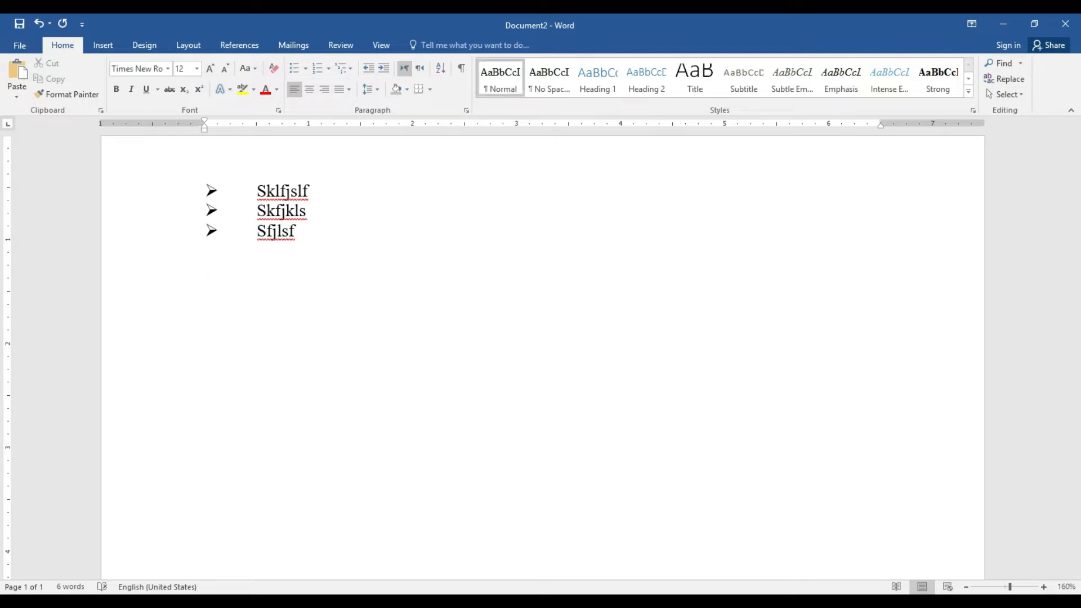
left_click(330, 69)
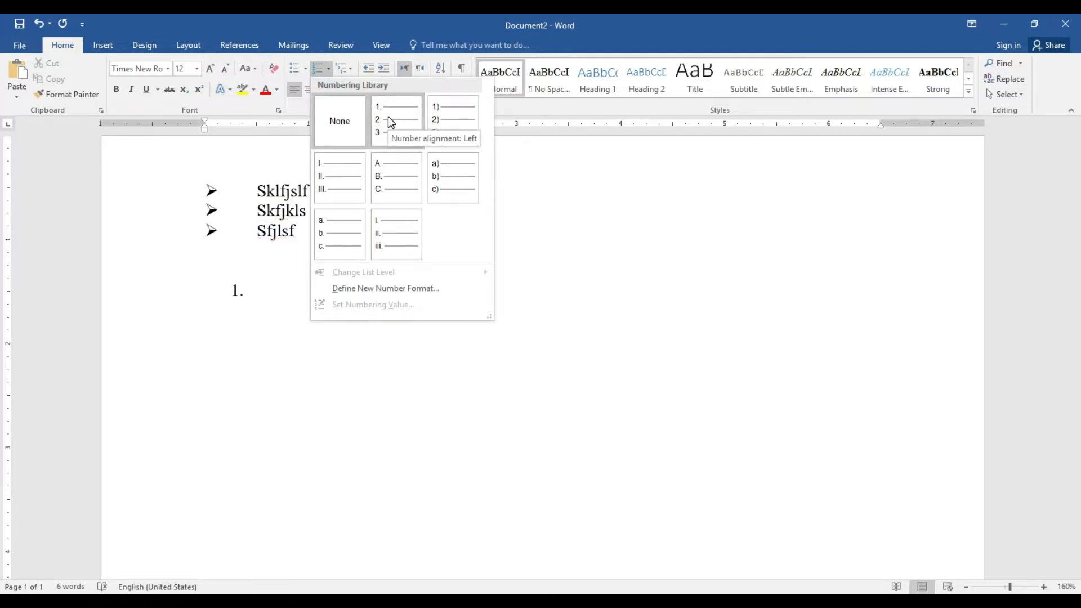
left_click(391, 123)
left_click(345, 69)
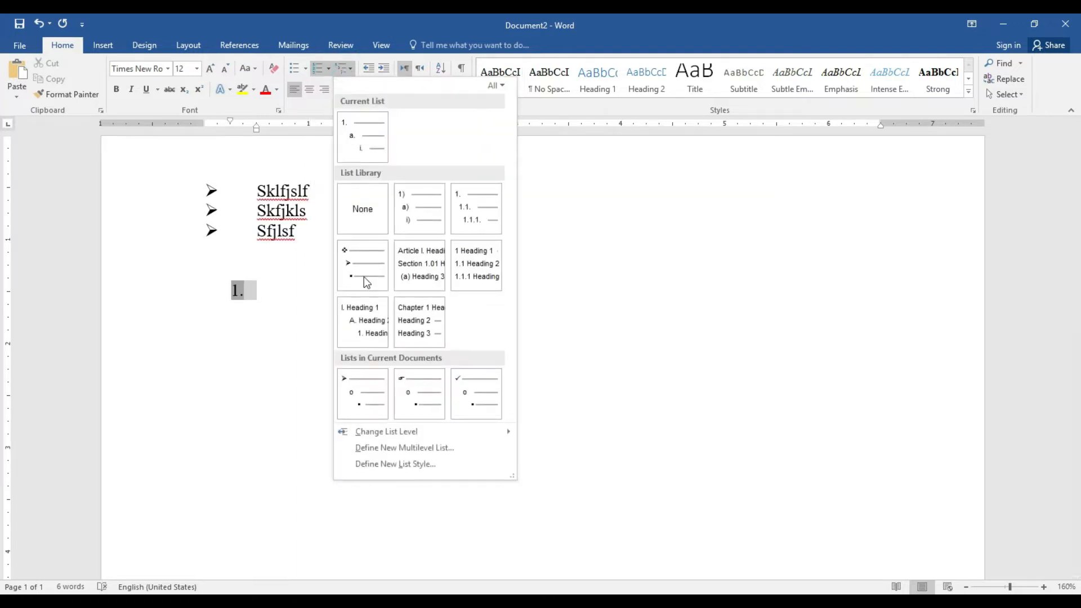
left_click(409, 456)
left_click(575, 406)
left_click(622, 276)
left_click(622, 277)
left_click(621, 276)
left_click(559, 336)
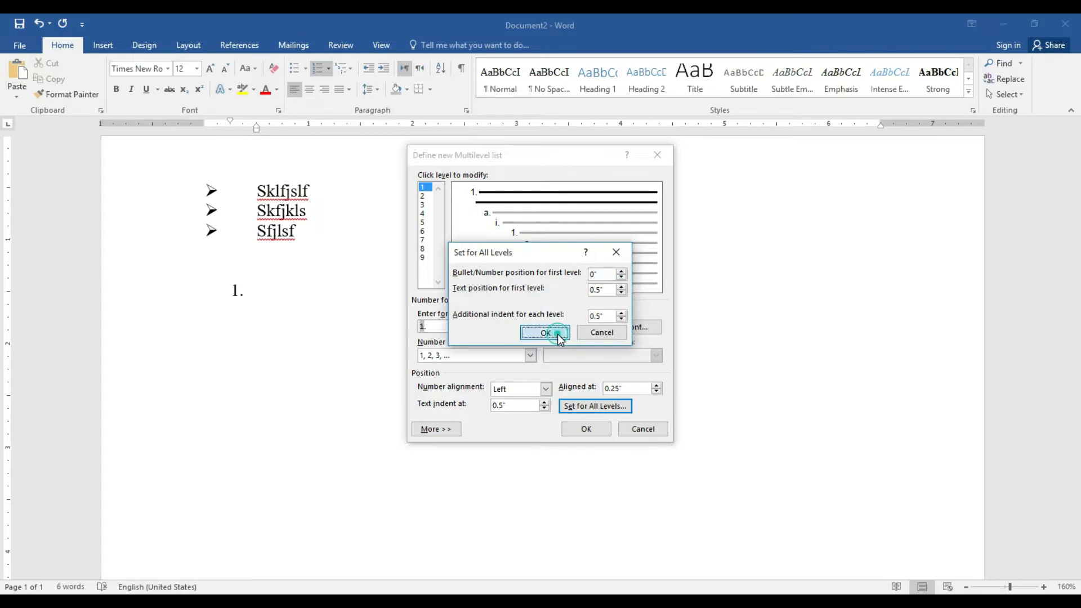
left_click(586, 429)
type("shfkjhsf")
key("Return")
type("sdflsf")
key("Return")
type("sdfslf")
key("Return")
type("sfjhsf")
key("Return")
type("sfjsf")
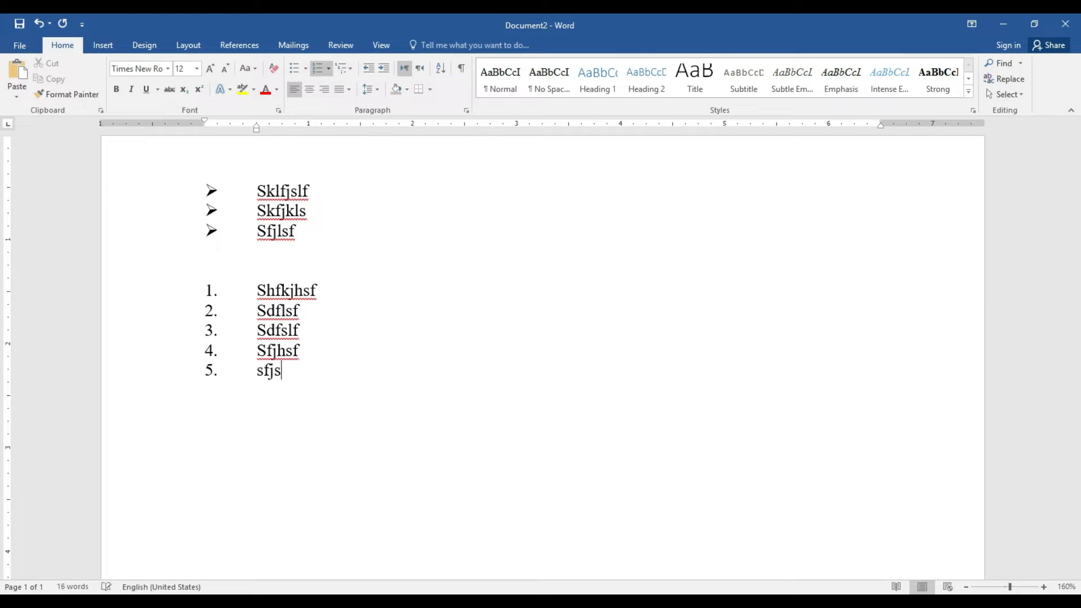
key("BackSpace")
key("BackSpace")
key("BackSpace")
key("BackSpace")
key("BackSpace")
key("BackSpace")
key("BackSpace")
key("BackSpace")
key("BackSpace")
key("BackSpace")
key("BackSpace")
key("BackSpace")
key("BackSpace")
key("BackSpace")
key("BackSpace")
key("BackSpace")
key("BackSpace")
key("BackSpace")
key("BackSpace")
key("BackSpace")
key("BackSpace")
key("BackSpace")
key("BackSpace")
key("BackSpace")
key("BackSpace")
key("BackSpace")
key("BackSpace")
key("BackSpace")
key("BackSpace")
key("BackSpace")
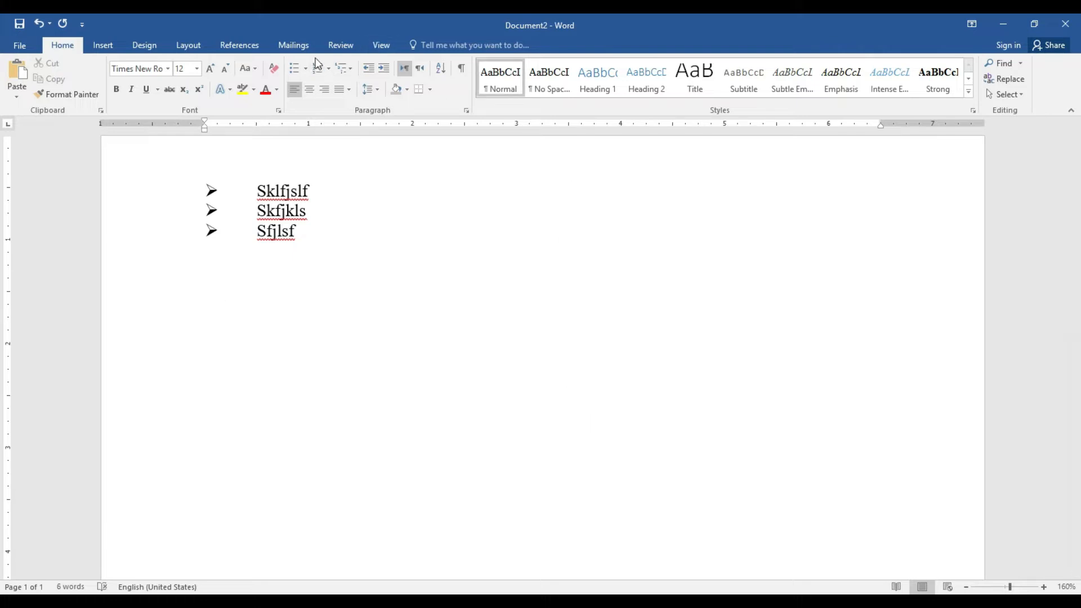
Try the 3-D square bullet on the empty line, then remove it
left_click(306, 69)
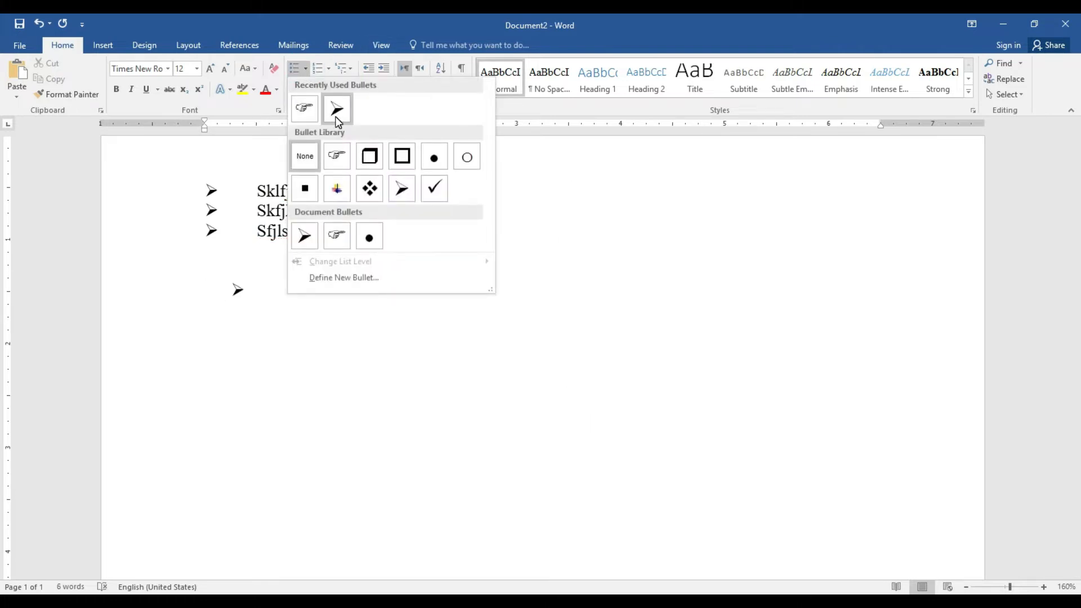
left_click(377, 161)
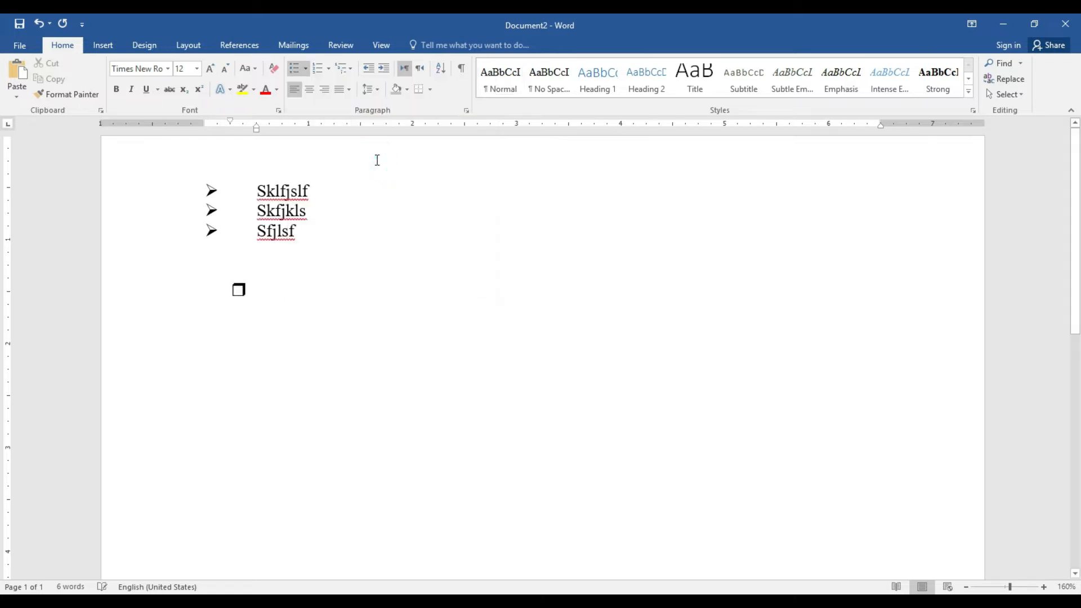
key("BackSpace")
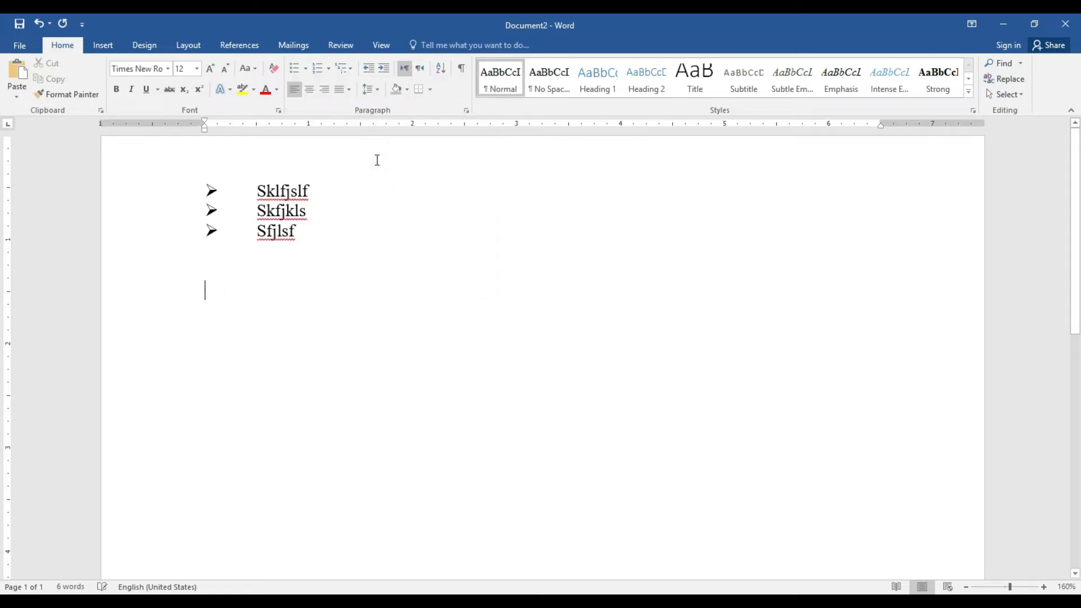
Start defining a new multilevel list style named 'Al'
left_click(354, 68)
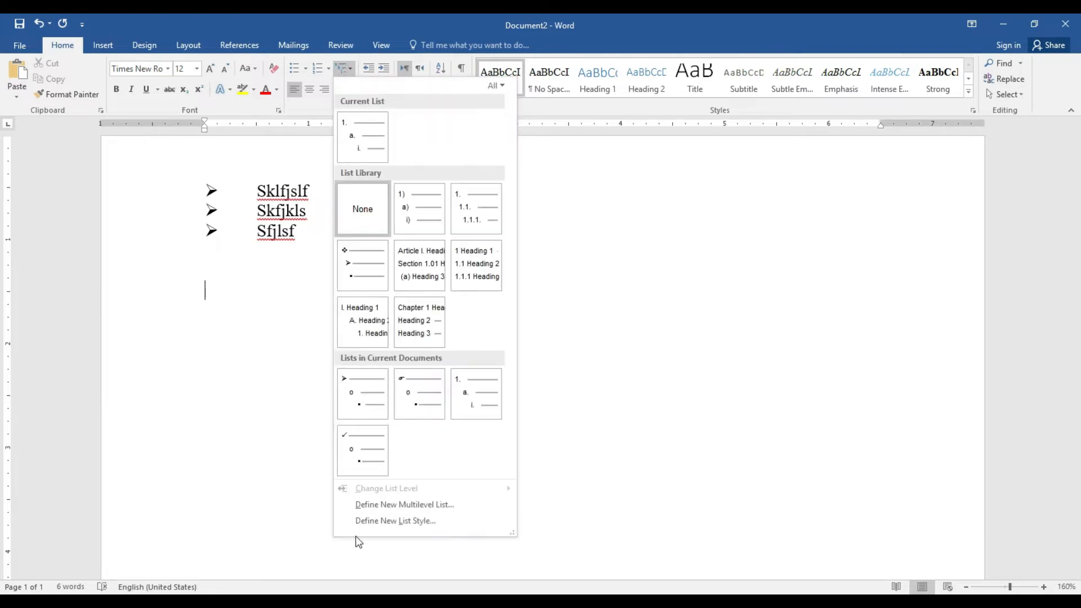
left_click(419, 521)
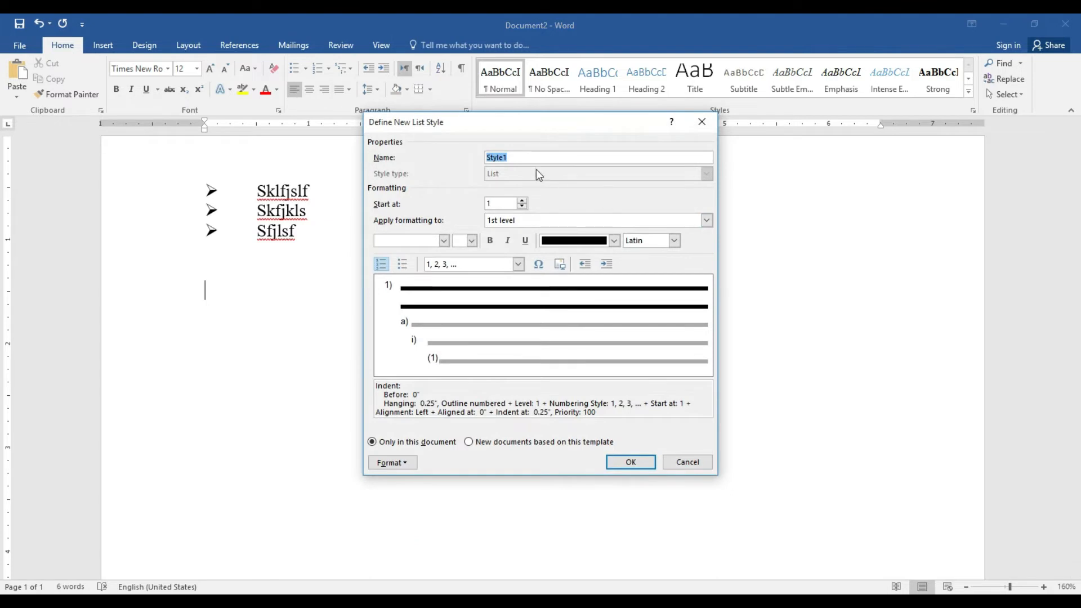
key("BackSpace")
type("Ali")
Give the new style's first level a square bullet character
left_click(518, 264)
left_click(518, 319)
left_click(519, 319)
left_click(518, 318)
left_click(519, 318)
left_click(518, 318)
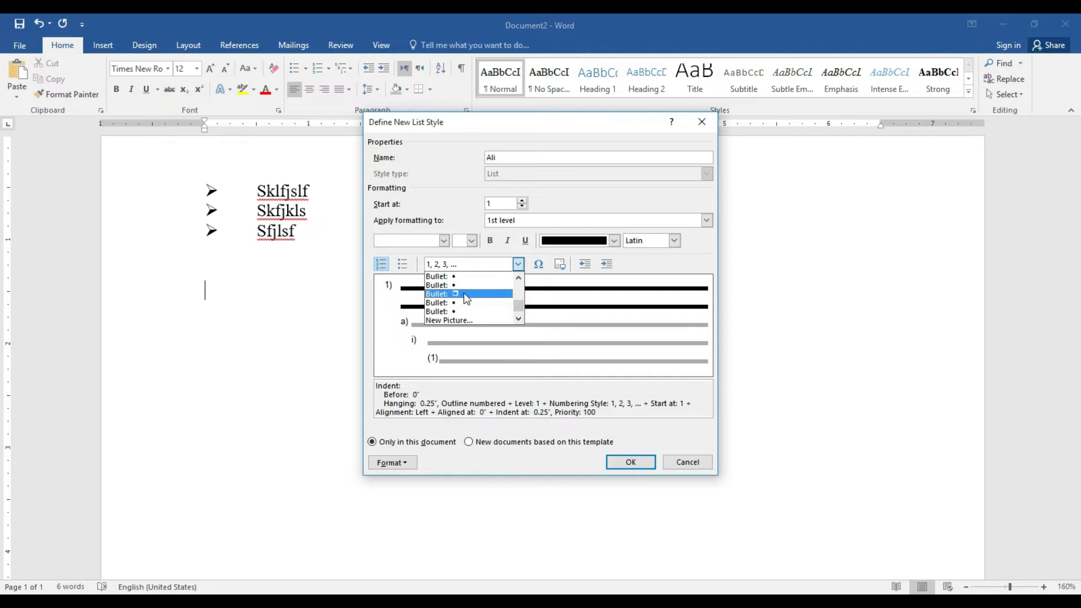
left_click(445, 313)
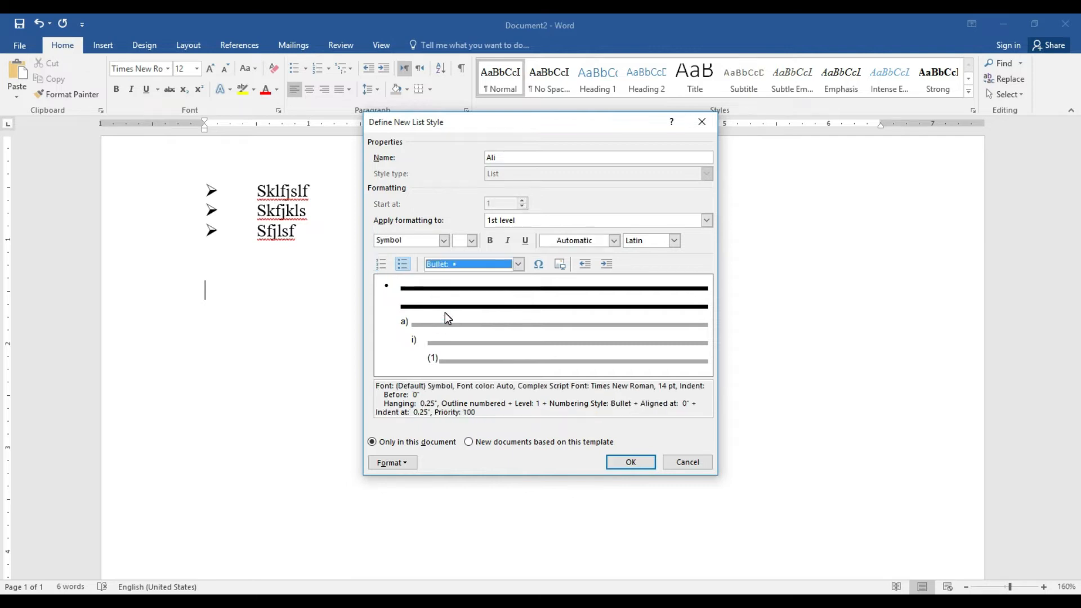
left_click(519, 264)
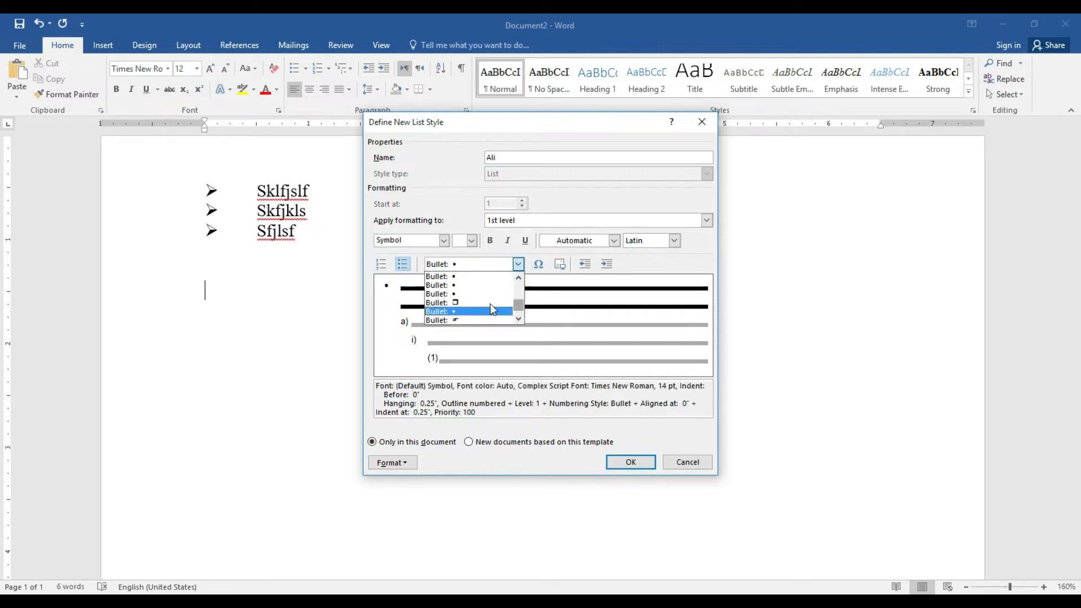
left_click(470, 303)
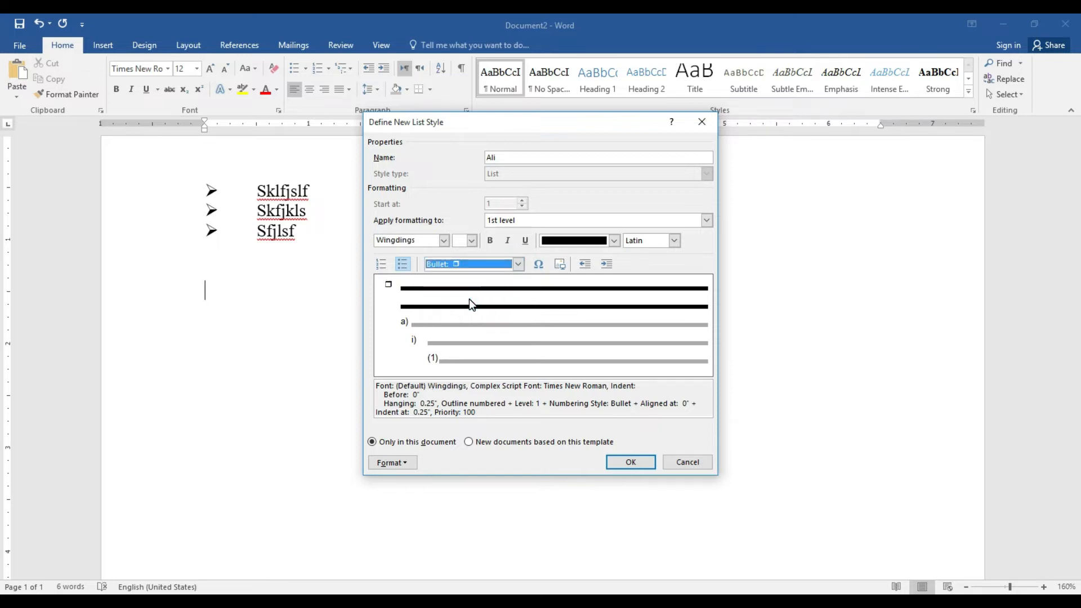
Set the text position to 0.5 inch for all levels and save the list style
left_click(392, 463)
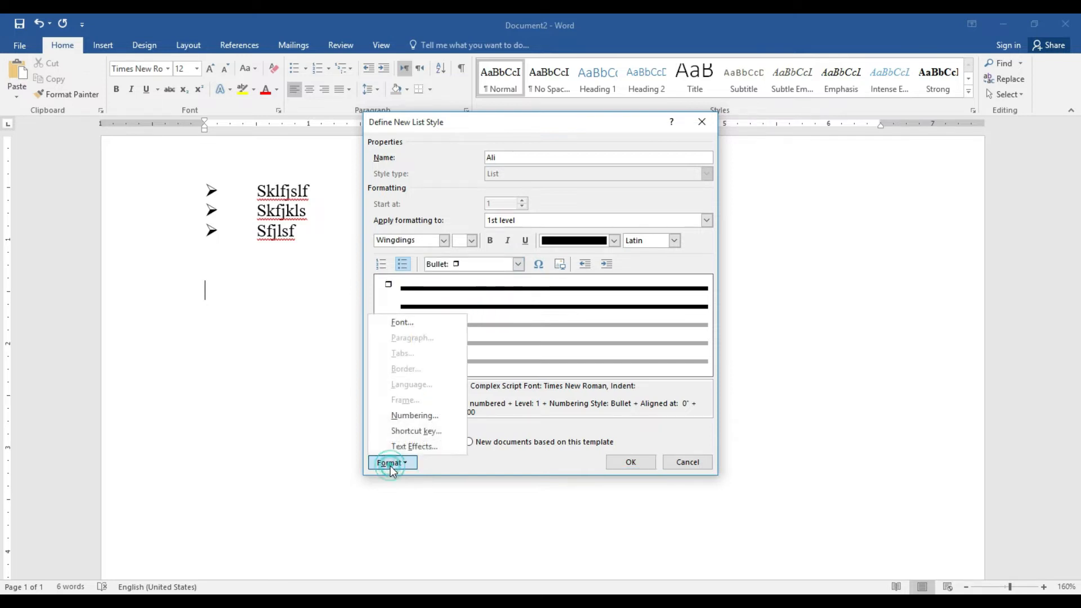
left_click(415, 416)
left_click(586, 407)
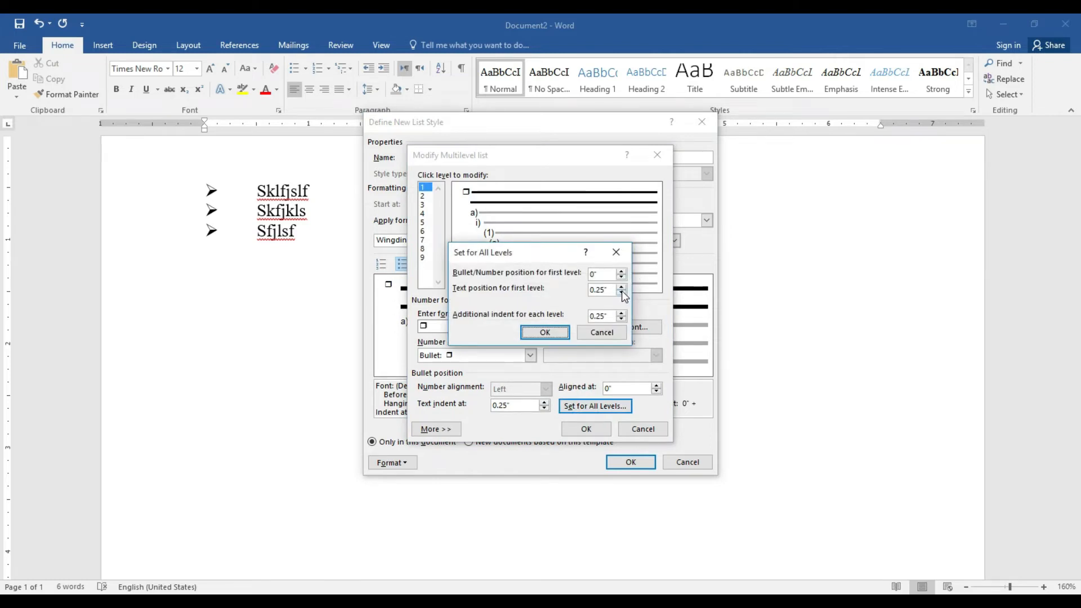
left_click(621, 286)
left_click(621, 286)
left_click(622, 286)
left_click(562, 332)
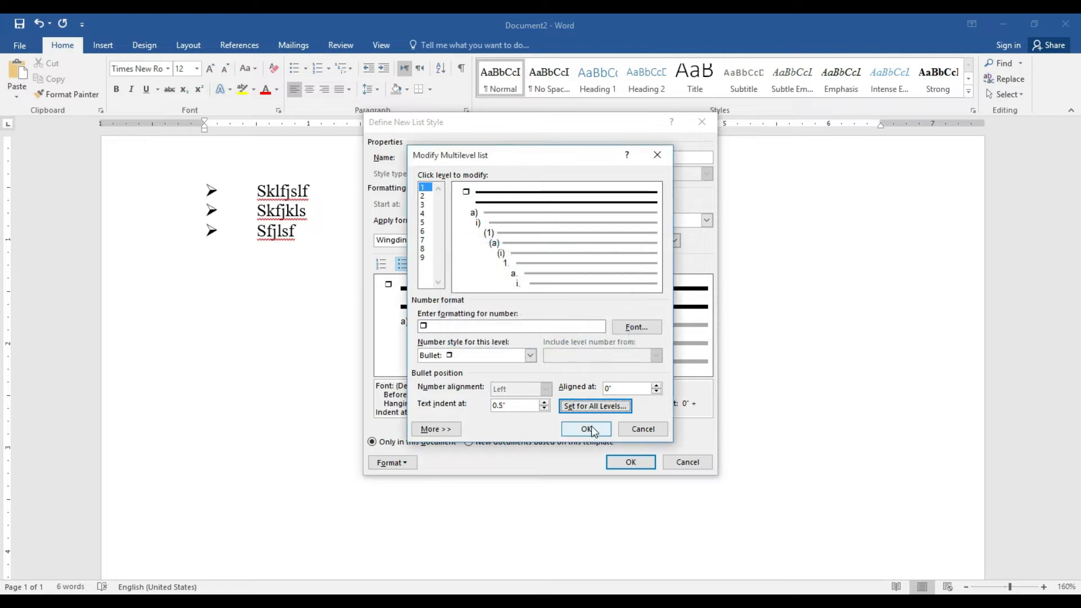
left_click(586, 429)
left_click(630, 463)
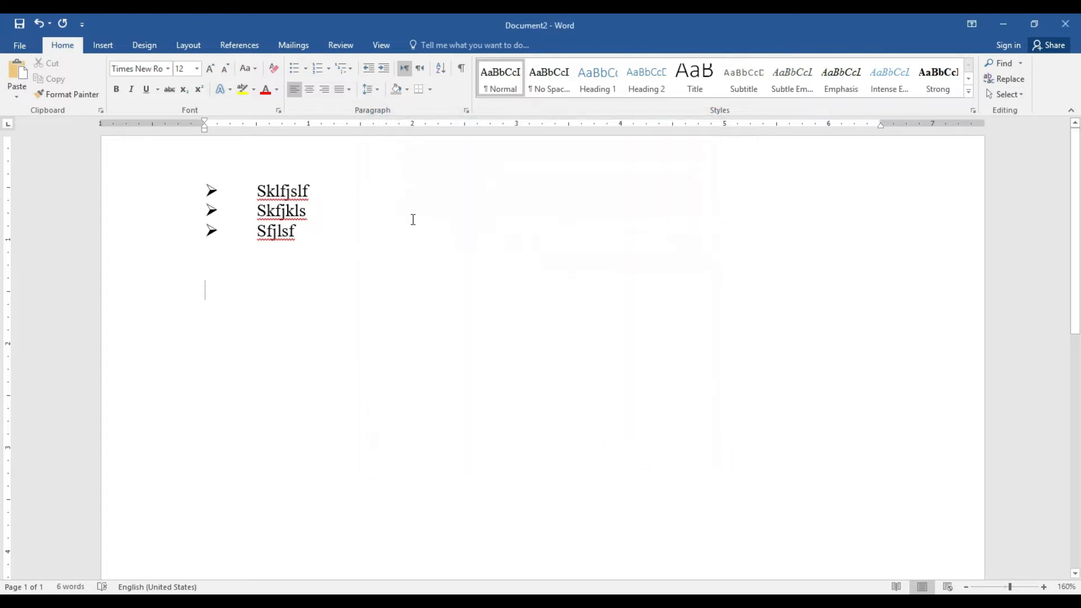
Apply the new square-bullet list style and type the items 'Jssfjklsfl' and 'Sdfjlsf'
left_click(306, 66)
left_click(305, 66)
left_click(346, 68)
mouse_move(361, 386)
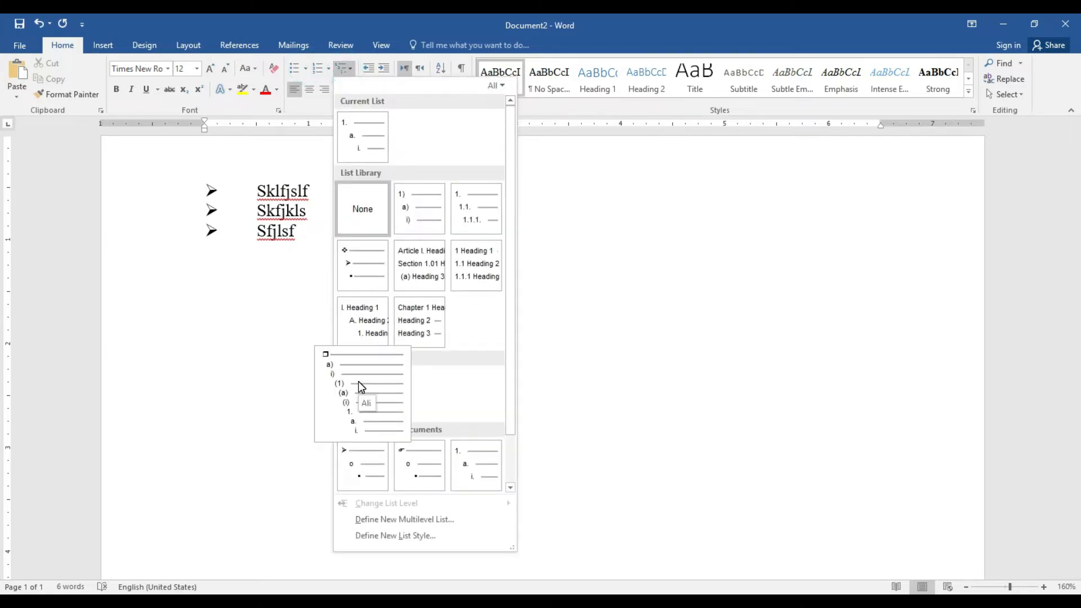
left_click(359, 383)
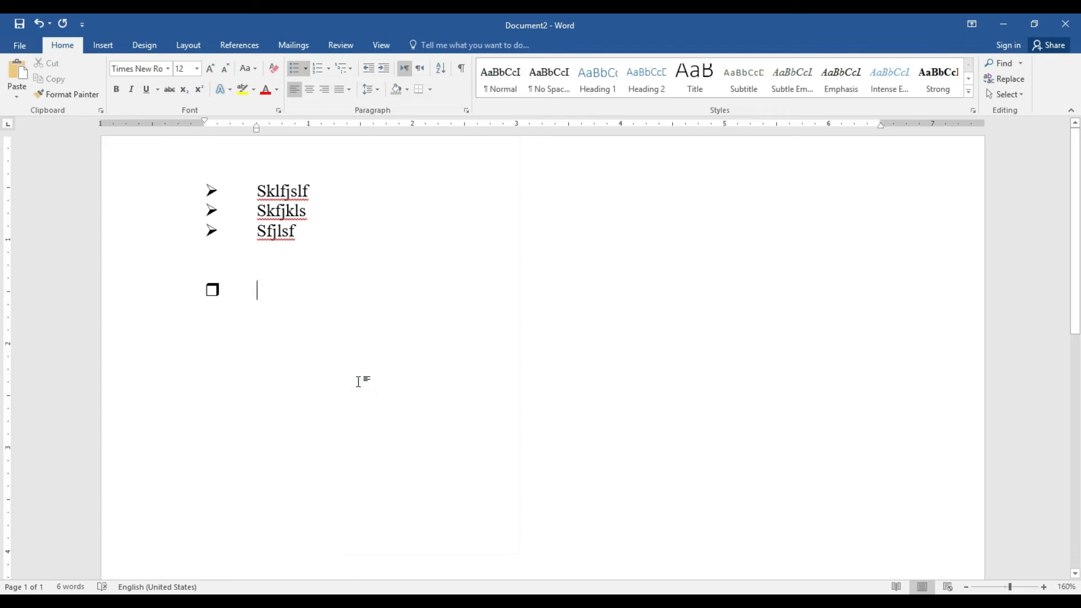
type("jssfjklsfl")
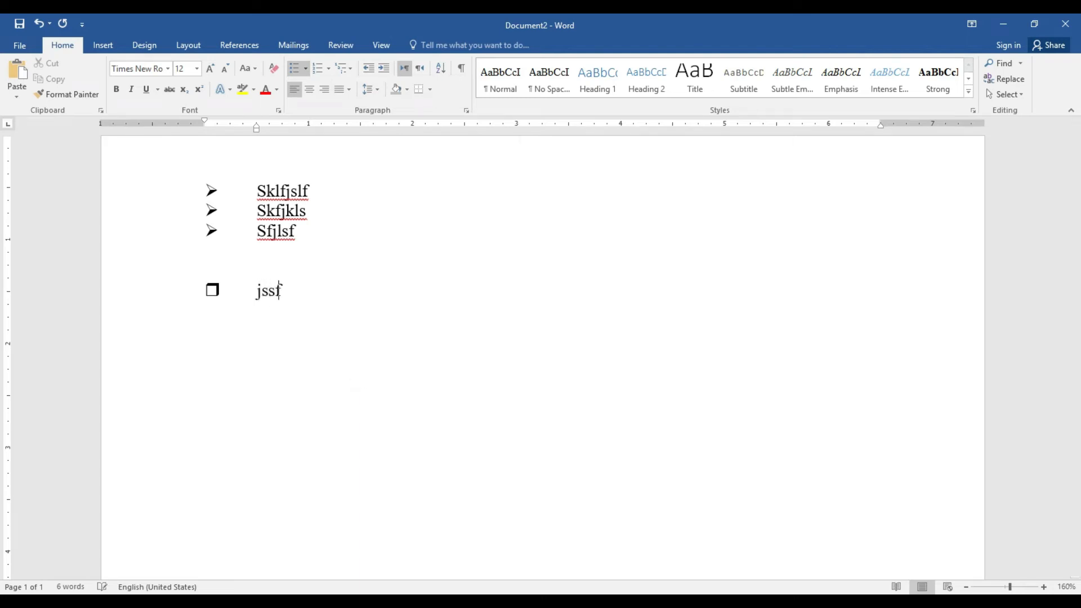
key("Return")
type("sdfjlsf")
key("Return")
key("Return")
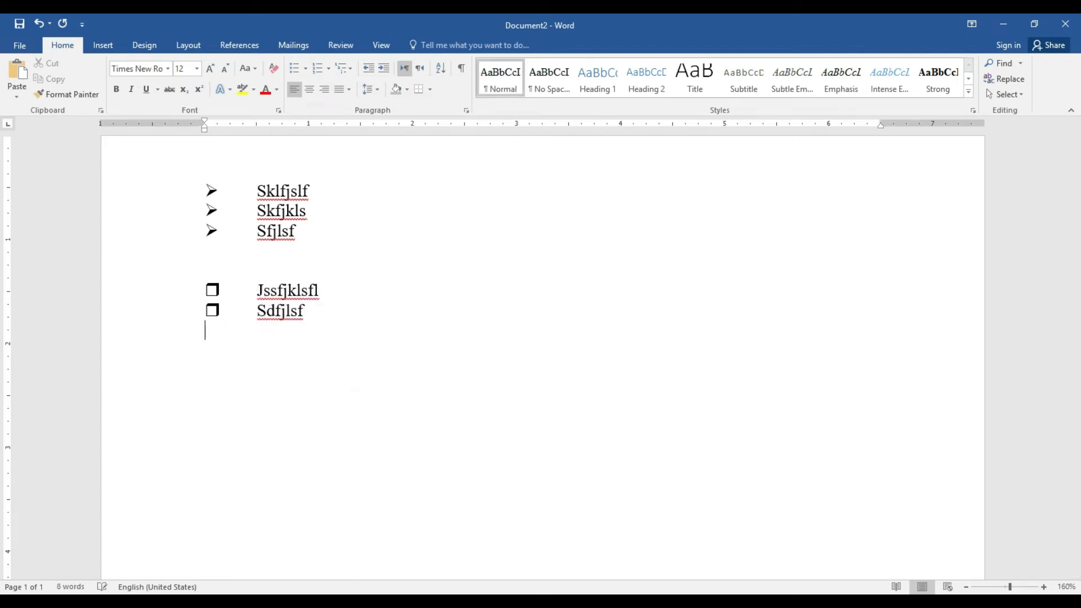
Briefly bullet the empty line, reapply the square-bullet style, then start erasing the list
left_click(306, 72)
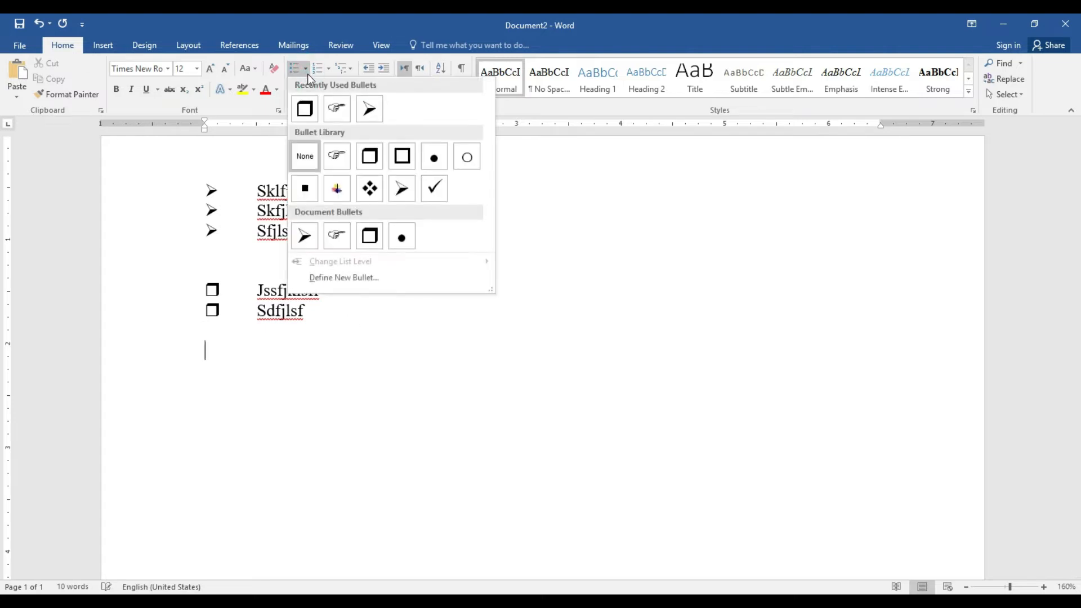
left_click(306, 109)
key("BackSpace")
key("BackSpace")
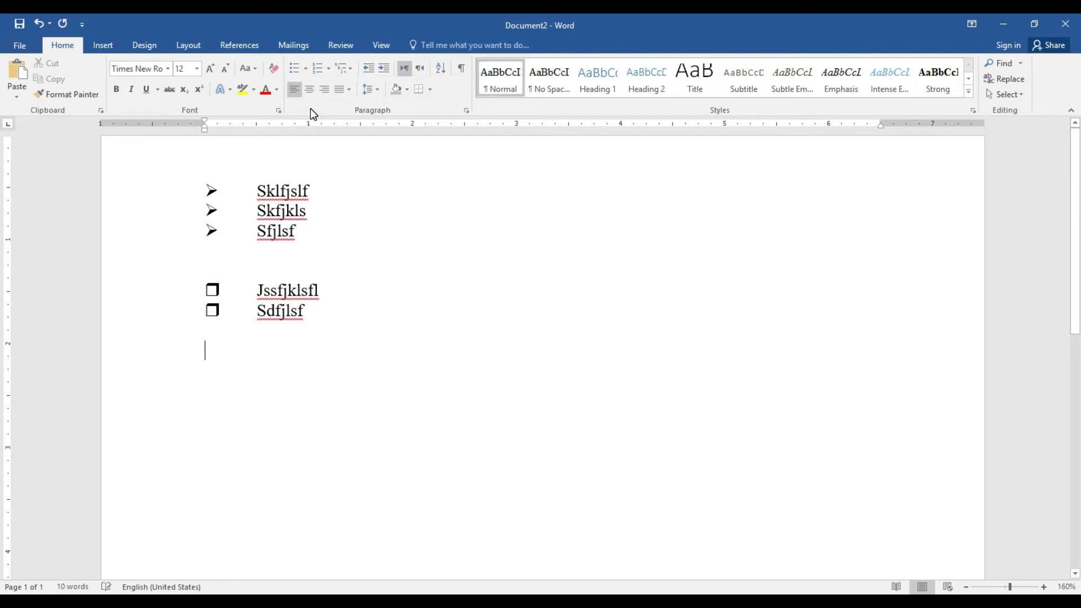
left_click(347, 66)
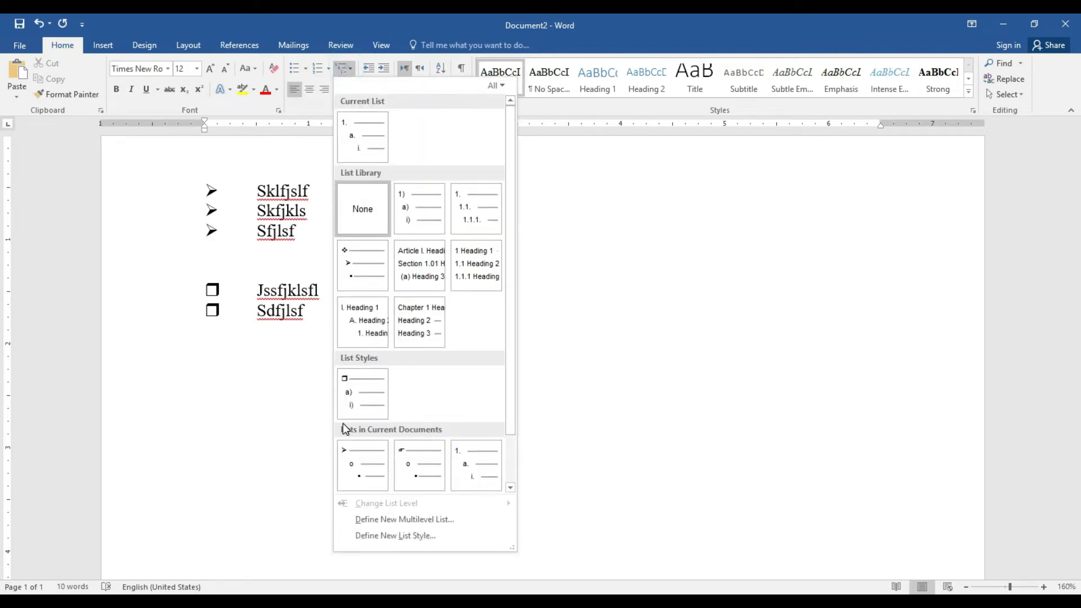
left_click(358, 388)
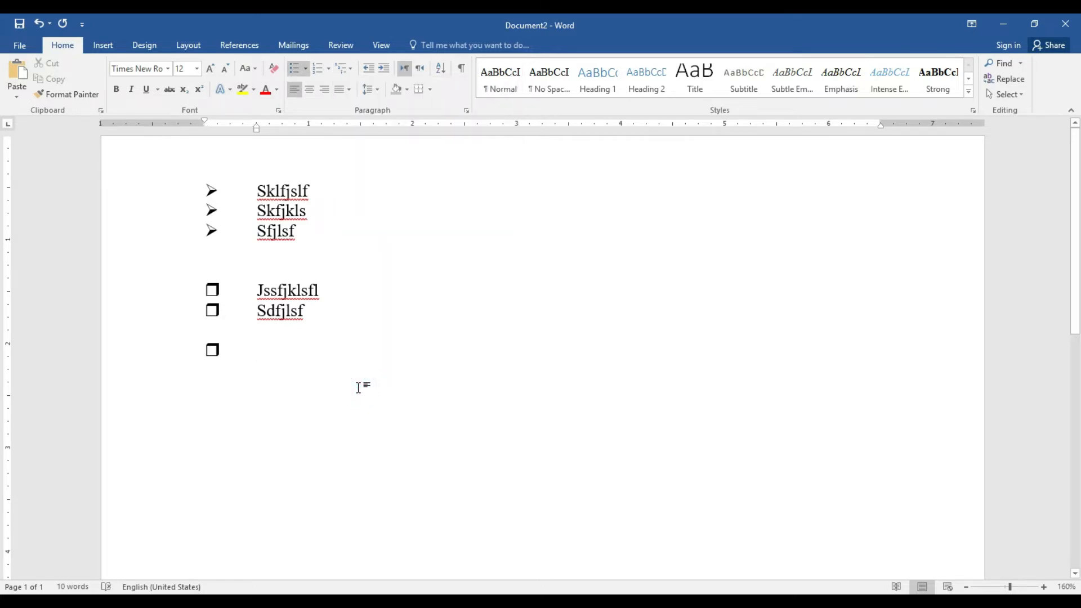
key("BackSpace")
key("BackSpace")
key("BackSpace")
key("BackSpace")
key("BackSpace")
key("BackSpace")
key("BackSpace")
key("BackSpace")
key("BackSpace")
key("BackSpace")
key("BackSpace")
key("BackSpace")
key("BackSpace")
key("BackSpace")
key("BackSpace")
key("BackSpace")
key("BackSpace")
key("BackSpace")
key("BackSpace")
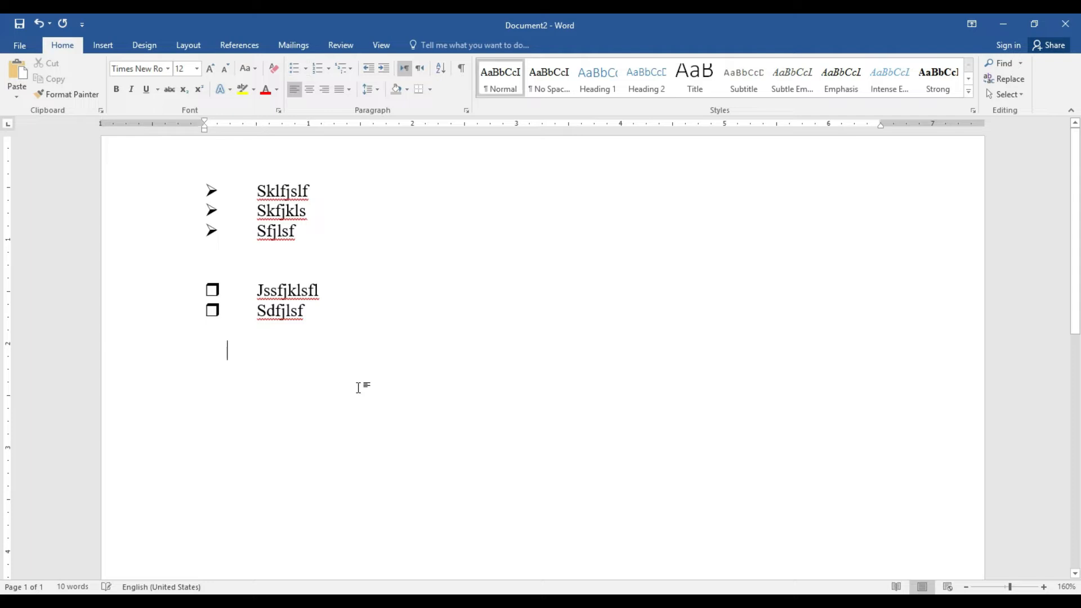
Delete all remaining text, cycle center, right and left alignment, and show the Justify variants
key("BackSpace")
key("BackSpace")
key("BackSpace")
key("BackSpace")
key("BackSpace")
key("BackSpace")
key("BackSpace")
key("BackSpace")
key("BackSpace")
key("BackSpace")
key("BackSpace")
key("BackSpace")
key("BackSpace")
key("BackSpace")
key("BackSpace")
key("BackSpace")
key("BackSpace")
key("BackSpace")
key("BackSpace")
key("BackSpace")
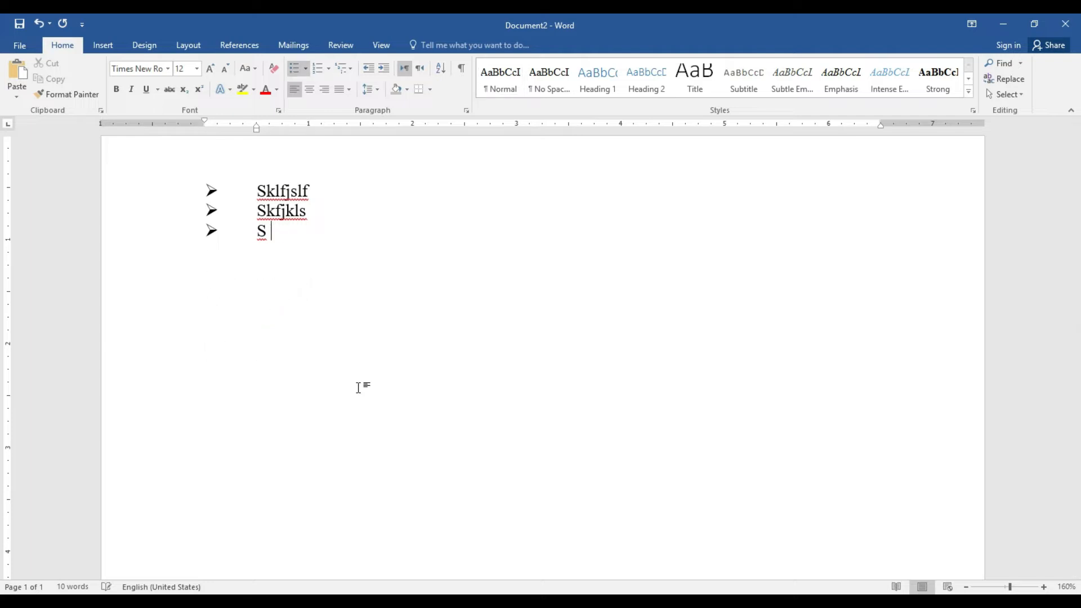
key("BackSpace")
key("BackSpace")
key("BackSpace")
key("BackSpace")
key("BackSpace")
key("BackSpace")
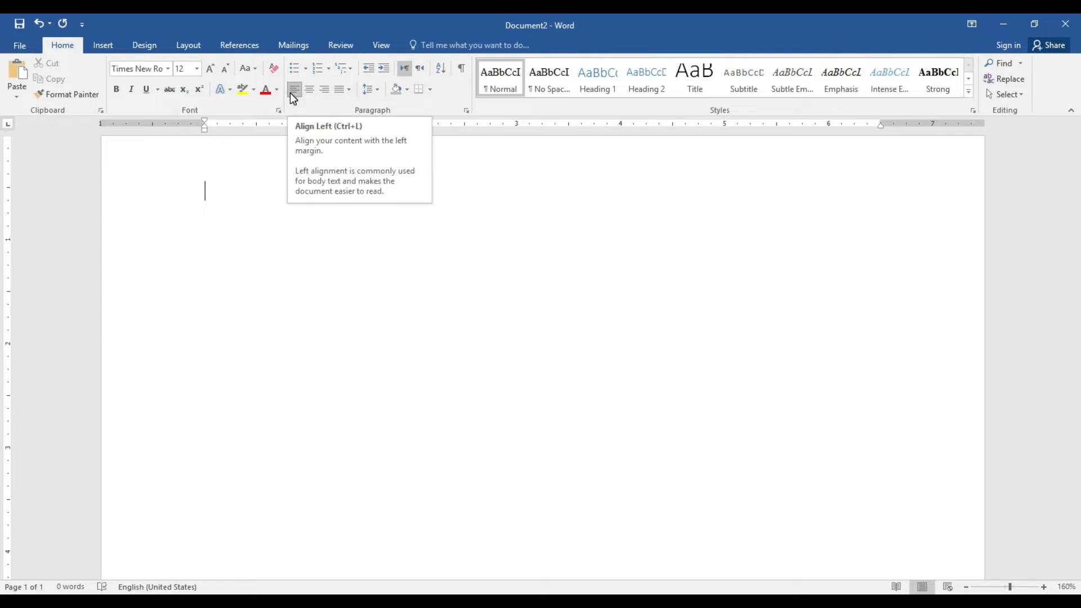
left_click(308, 90)
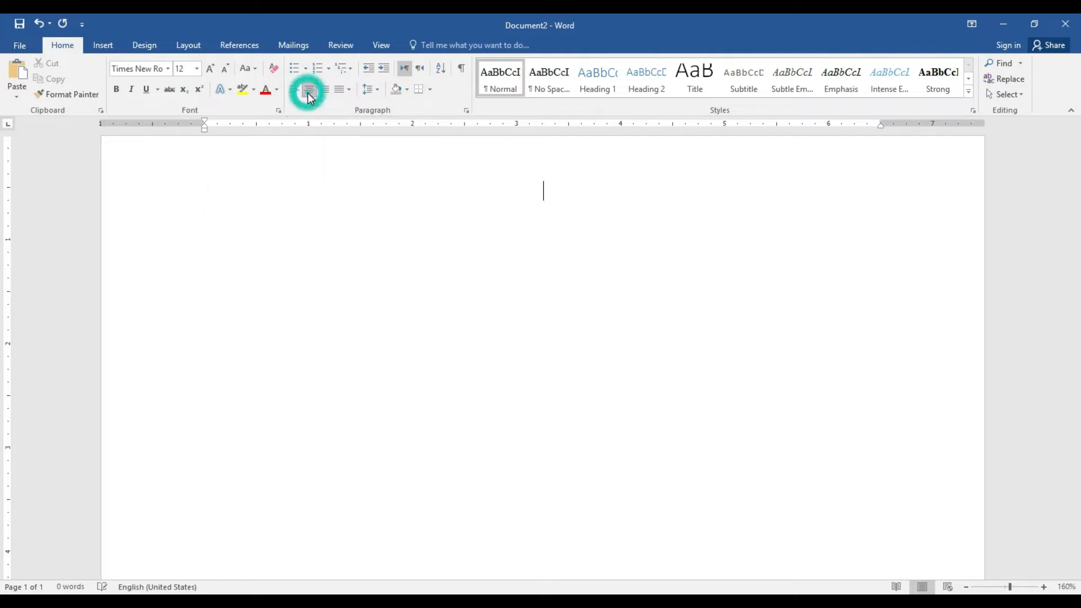
left_click(325, 96)
left_click(311, 92)
left_click(293, 91)
left_click(349, 92)
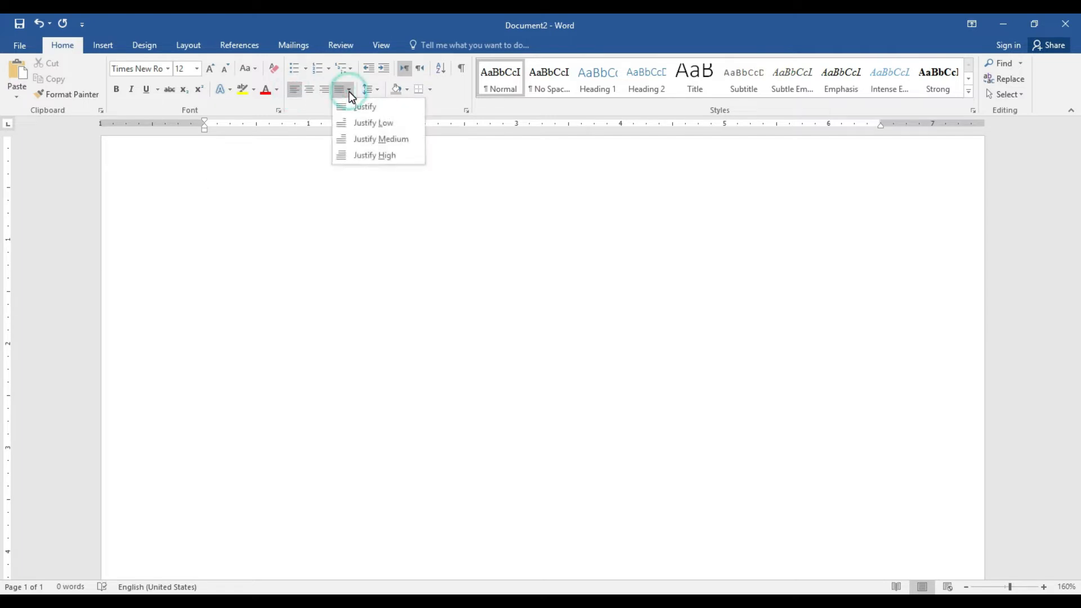
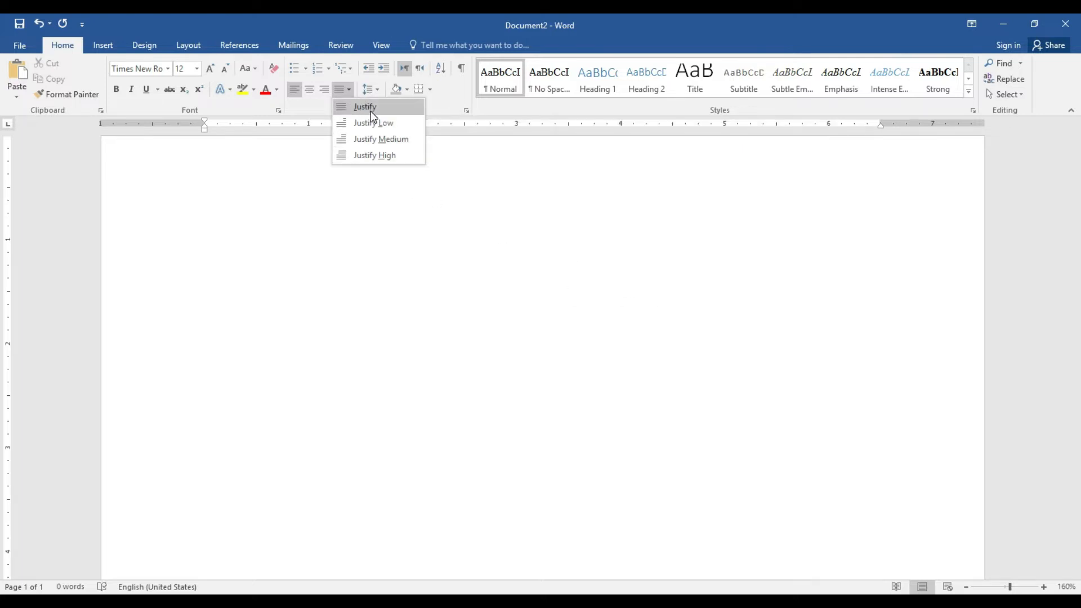
Briefly center the empty paragraph, then return it to left alignment
left_click(309, 91)
left_click(294, 90)
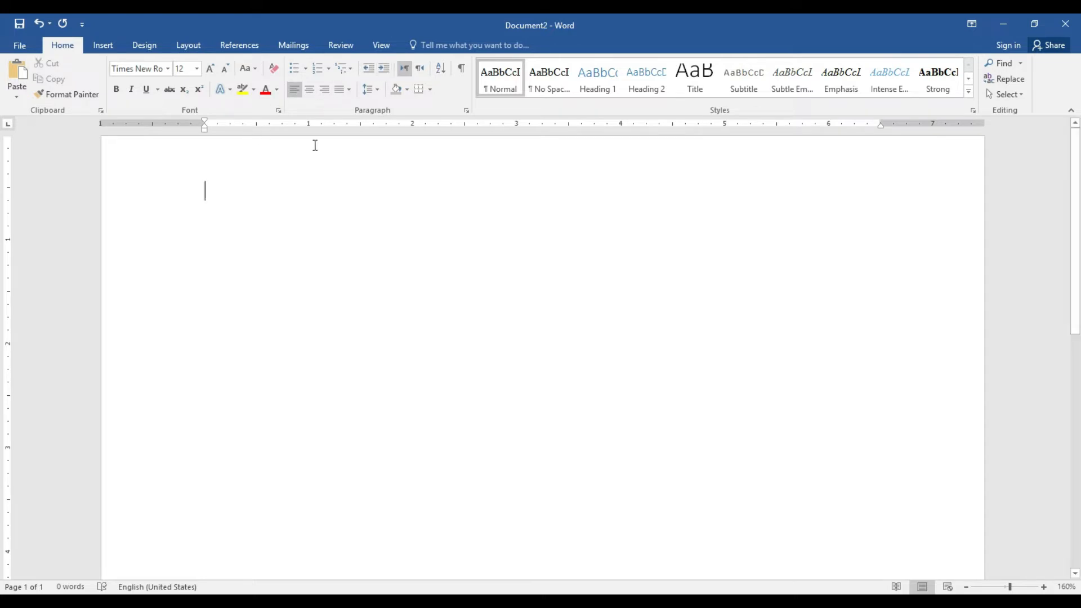
left_click(381, 72)
left_click(380, 72)
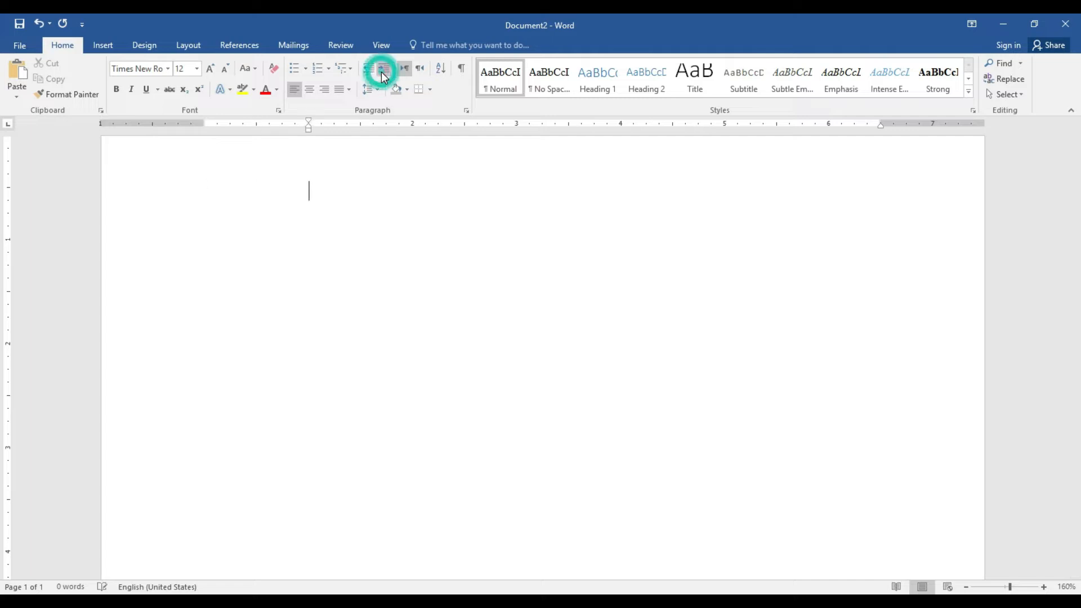
type("sjlfjslf")
key("Return")
type("fsjfhs")
key("Return")
type("fsfjs;f")
key("Return")
type("sfhf's")
key("Return")
type("fsfs'f")
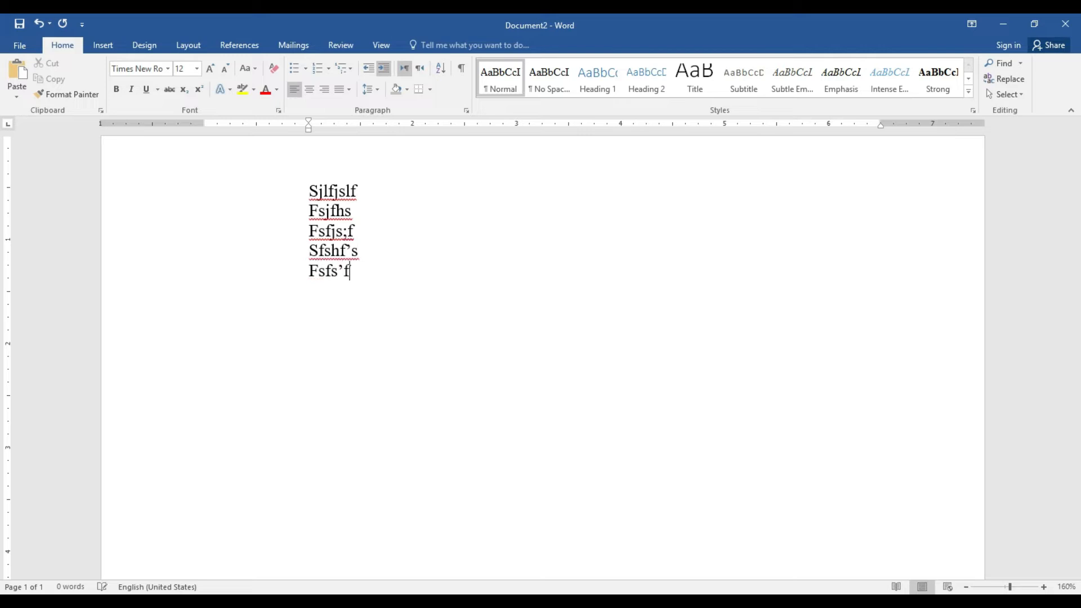
key("Return")
left_click(369, 71)
left_click(369, 71)
type("sjflsjflsf")
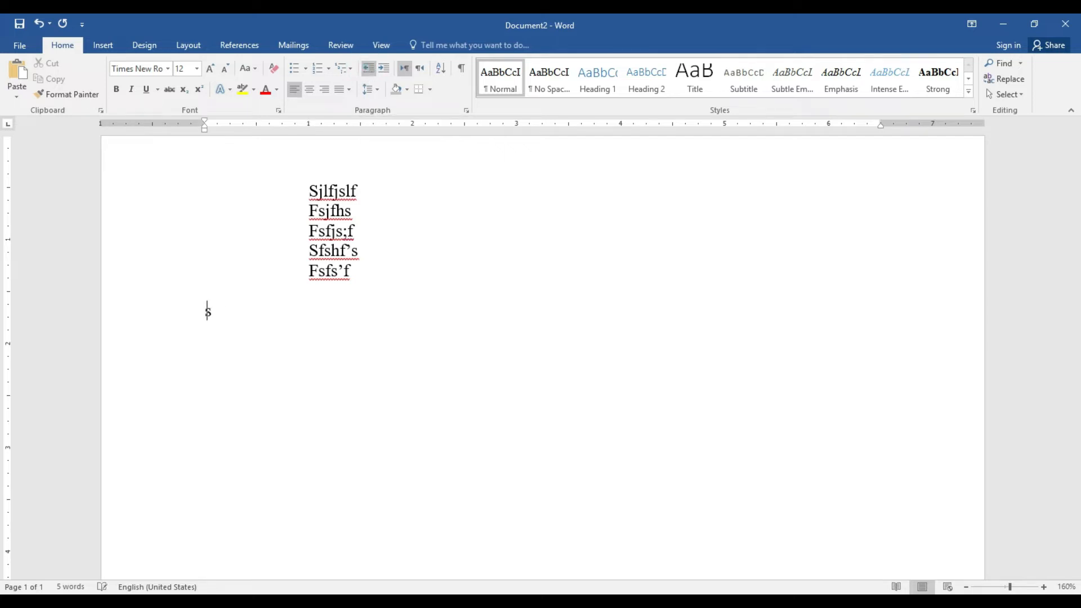
key("Return")
type("sfljjs;f")
key("Return")
type("sfj;fls")
key("Return")
type("fsfj'sf")
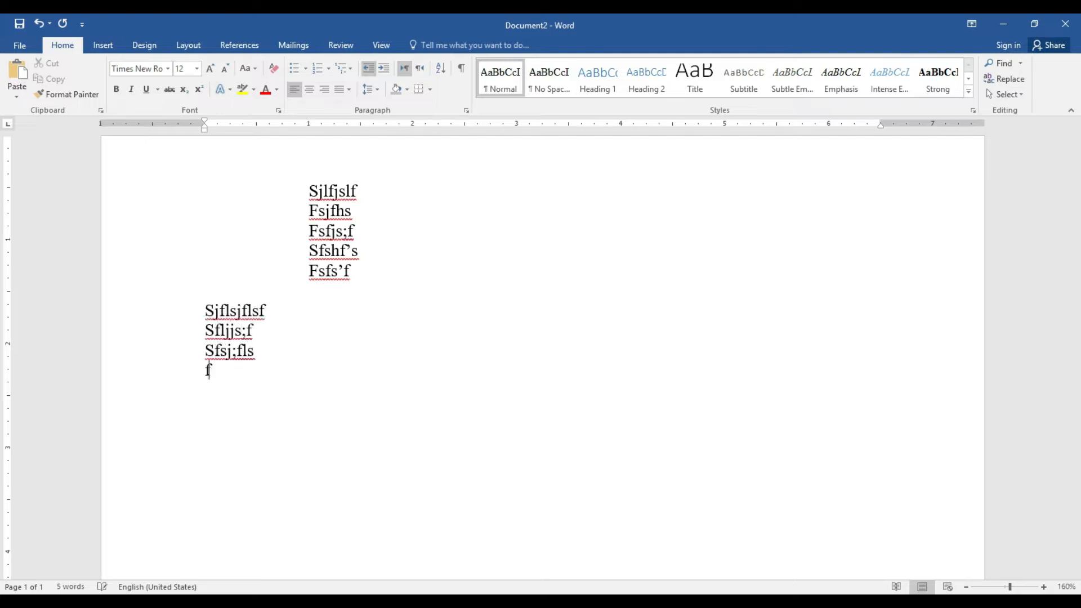
key("Return")
left_click(385, 67)
left_click(386, 69)
left_click(388, 68)
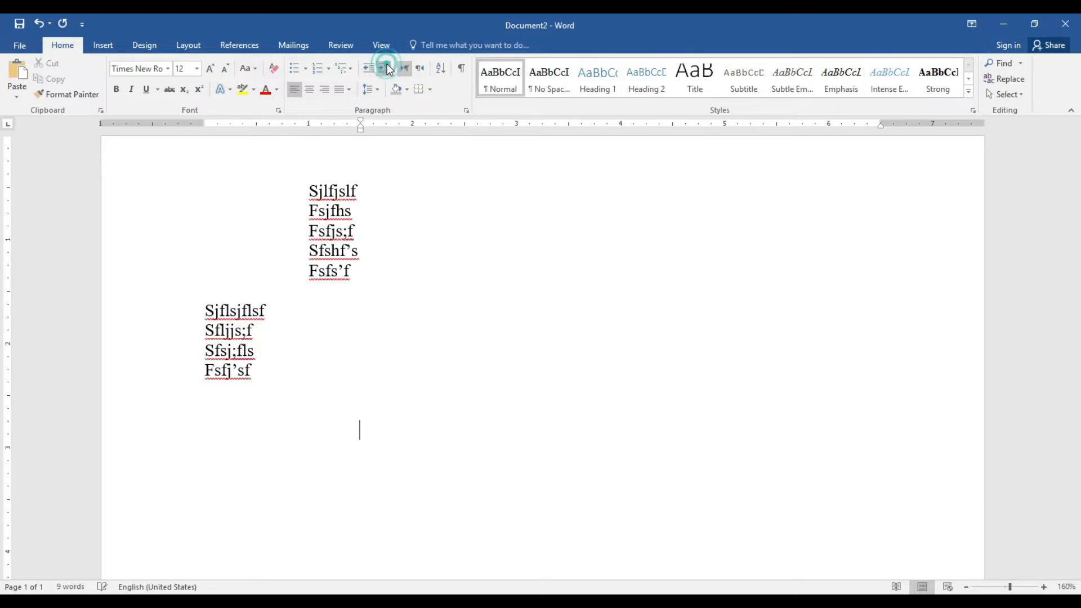
key("Up")
key("BackSpace")
key("BackSpace")
key("BackSpace")
key("BackSpace")
key("BackSpace")
key("BackSpace")
key("BackSpace")
key("BackSpace")
key("BackSpace")
key("BackSpace")
key("BackSpace")
key("BackSpace")
key("BackSpace")
key("BackSpace")
key("BackSpace")
key("BackSpace")
key("BackSpace")
key("BackSpace")
key("BackSpace")
key("BackSpace")
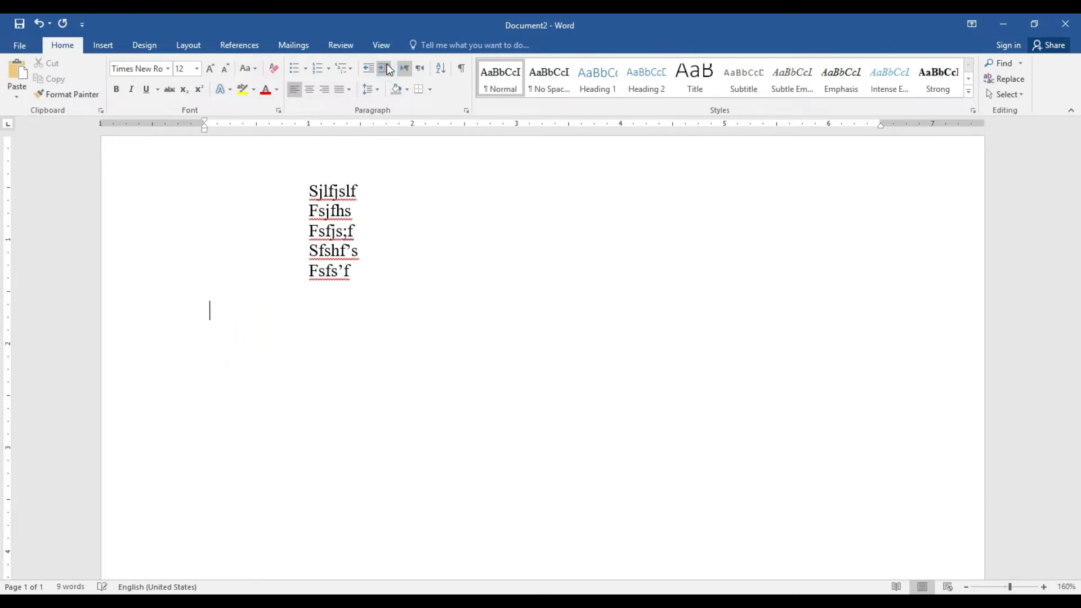
key("BackSpace")
key("BackSpace")
key("BackSpace")
key("BackSpace")
key("BackSpace")
key("BackSpace")
key("BackSpace")
key("BackSpace")
key("BackSpace")
key("BackSpace")
key("BackSpace")
key("BackSpace")
key("BackSpace")
key("BackSpace")
key("BackSpace")
key("BackSpace")
key("BackSpace")
key("BackSpace")
key("BackSpace")
key("BackSpace")
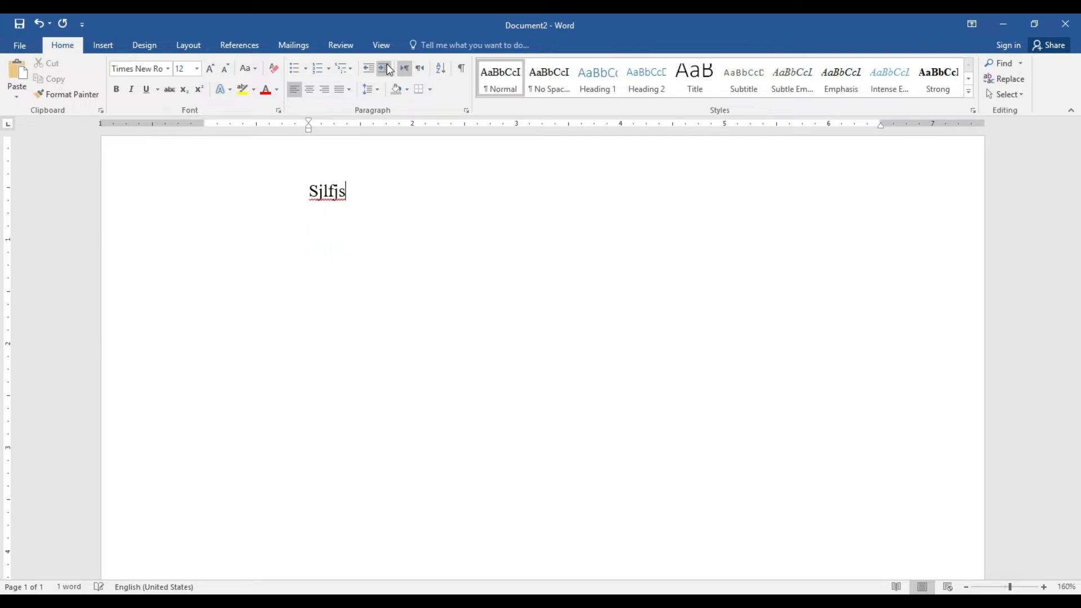
key("BackSpace")
key("BackSpace")
key("BackSpace")
key("BackSpace")
key("BackSpace")
key("BackSpace")
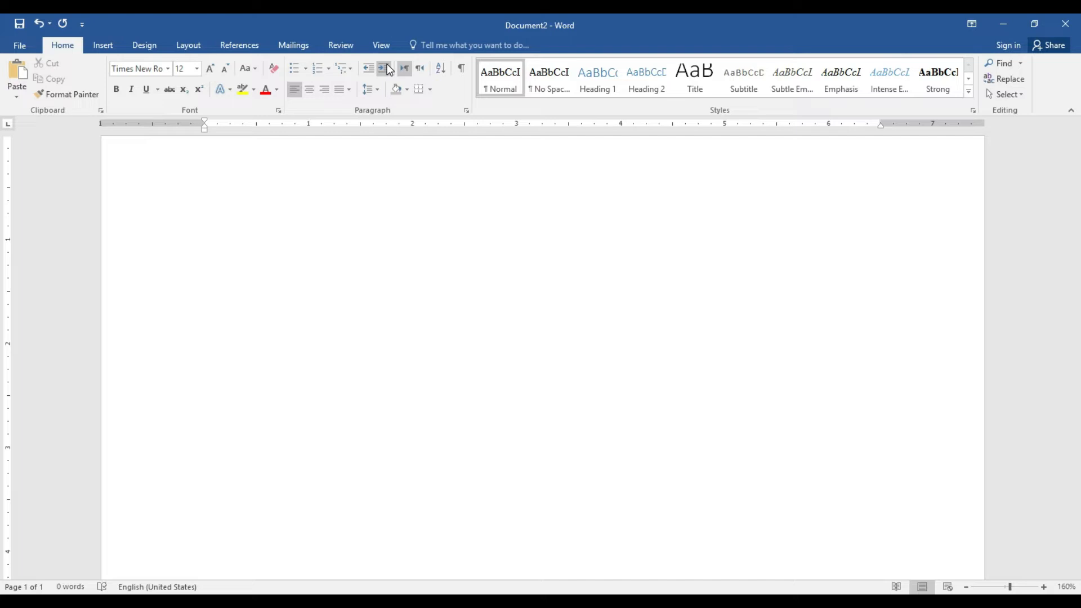
Set the empty paragraph to right-to-left direction and switch the input language to Urdu (Pakistan)
left_click(419, 70)
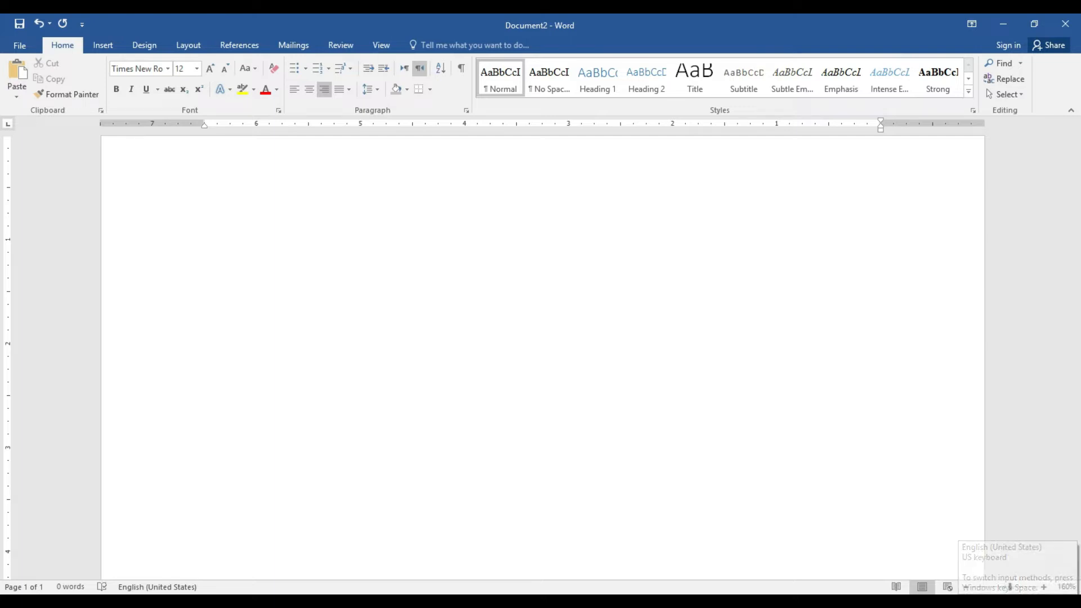
left_click(987, 605)
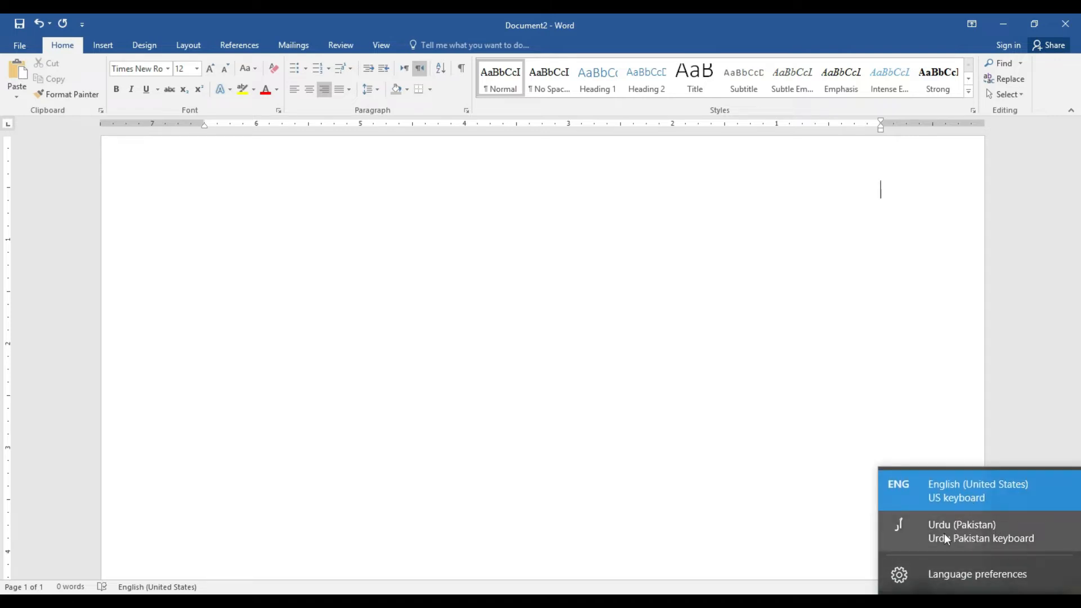
left_click(971, 523)
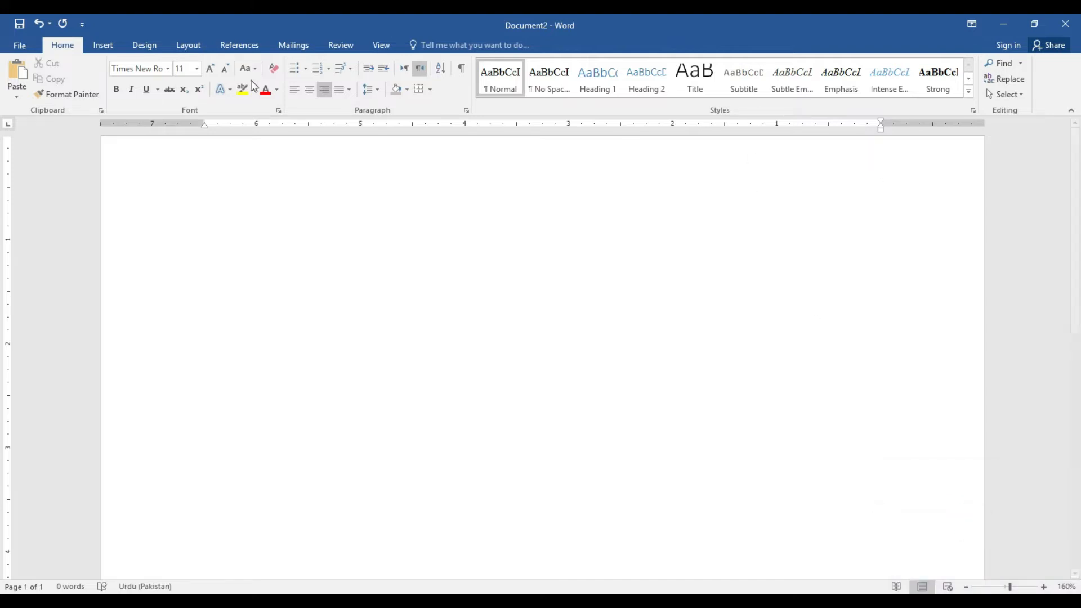
left_click(168, 68)
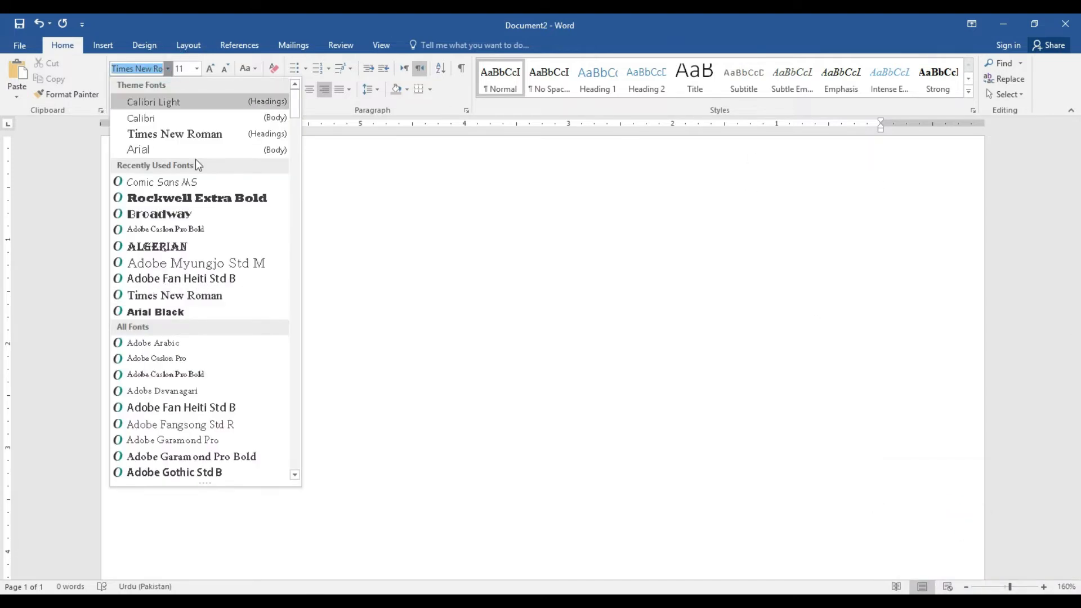
Choose the Jameel Noori Nastaleeq font, grow it to size 20, and zoom to 170%
left_click_drag(296, 104, 294, 249)
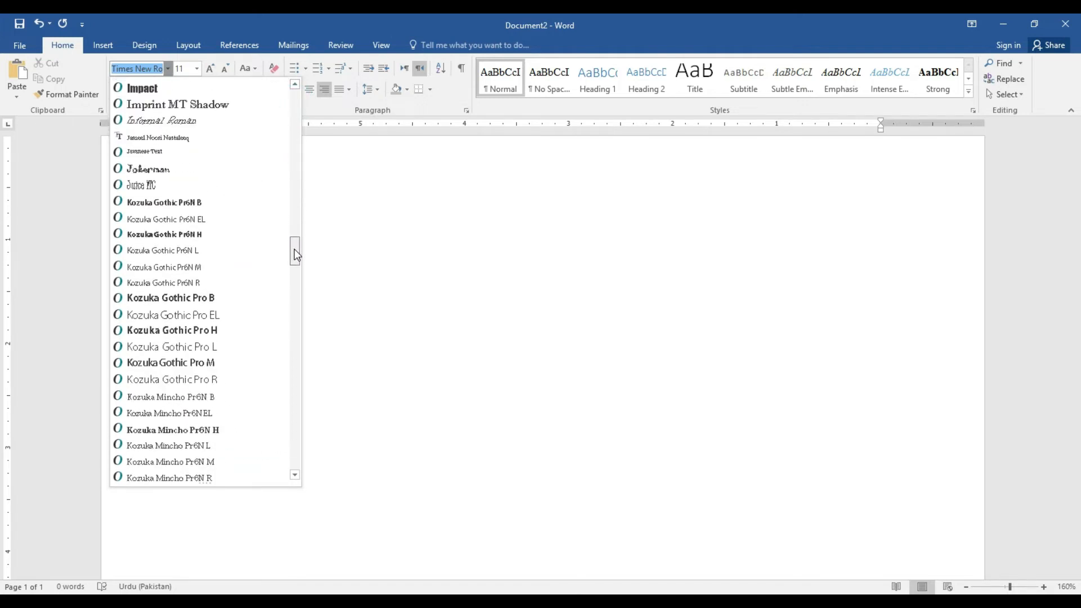
left_click(184, 137)
left_click(210, 68)
left_click(210, 68)
left_click(210, 68)
left_click(210, 68)
left_click(210, 68)
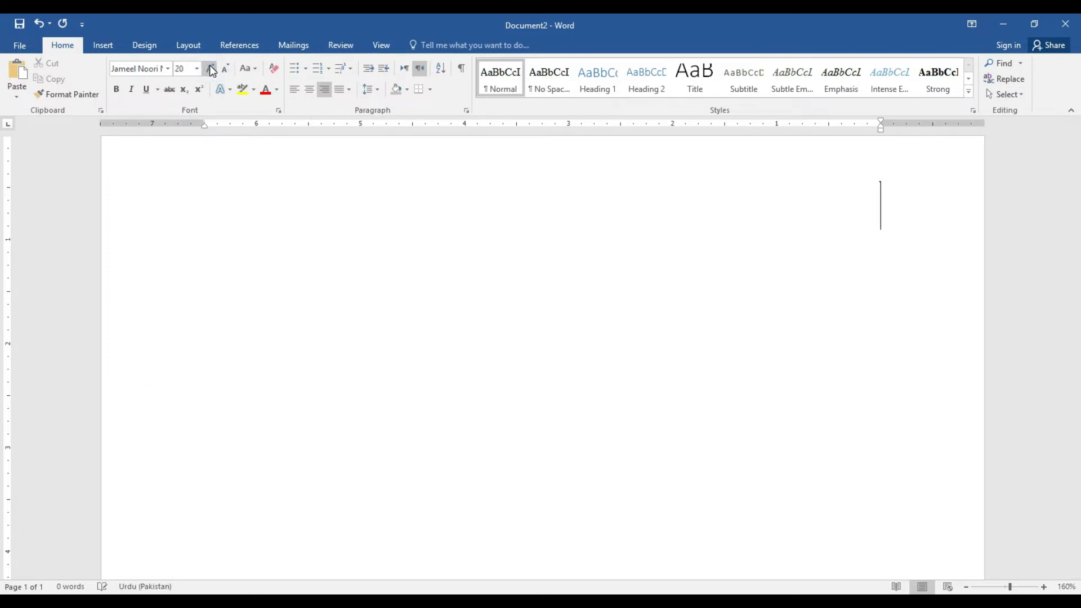
left_click(1044, 587)
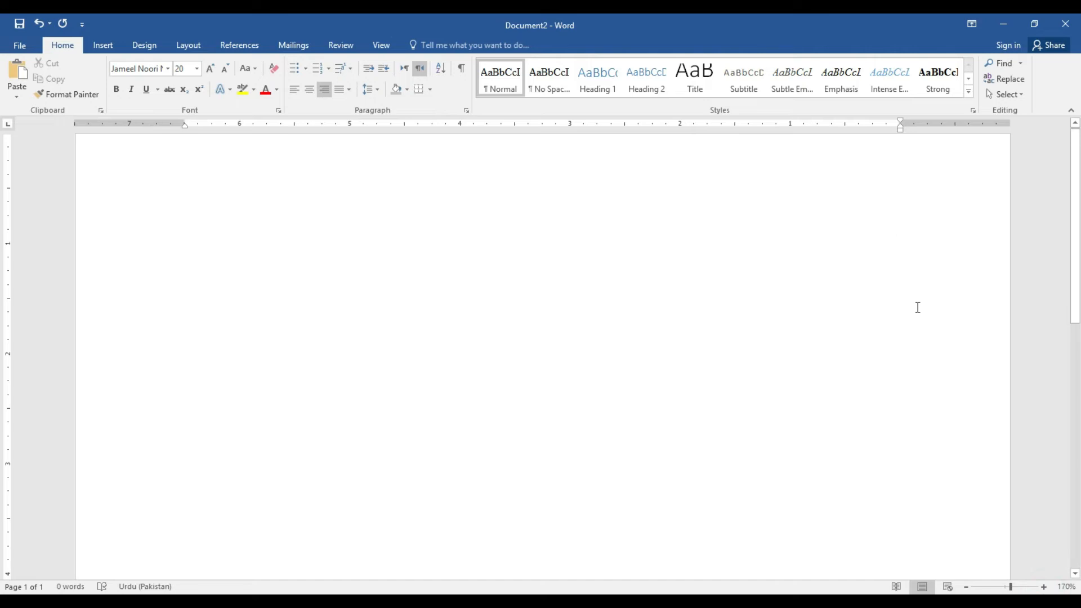
double_click(915, 199)
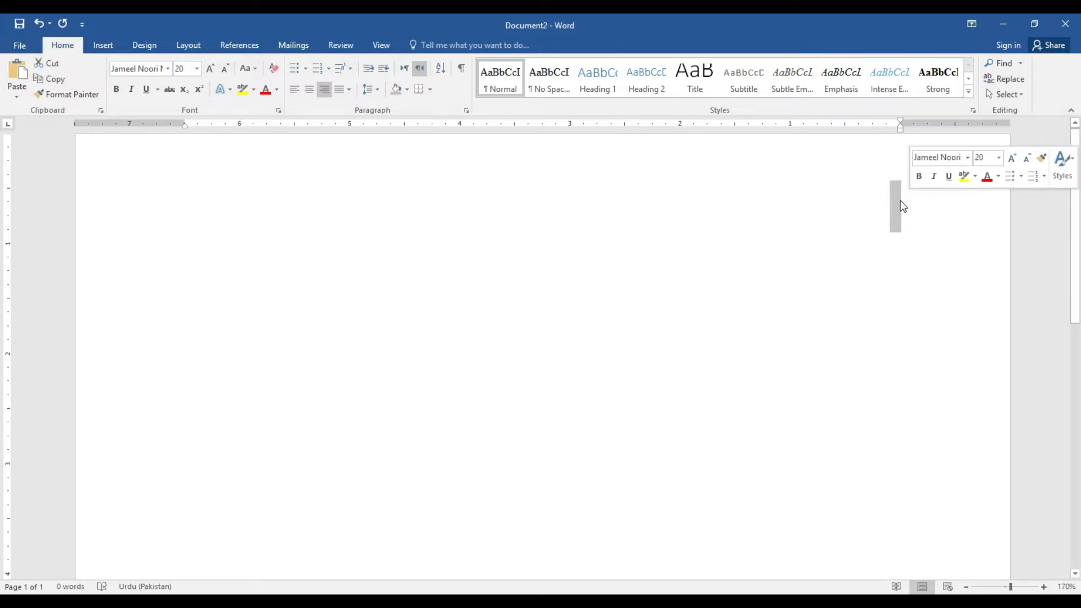
left_click(897, 201)
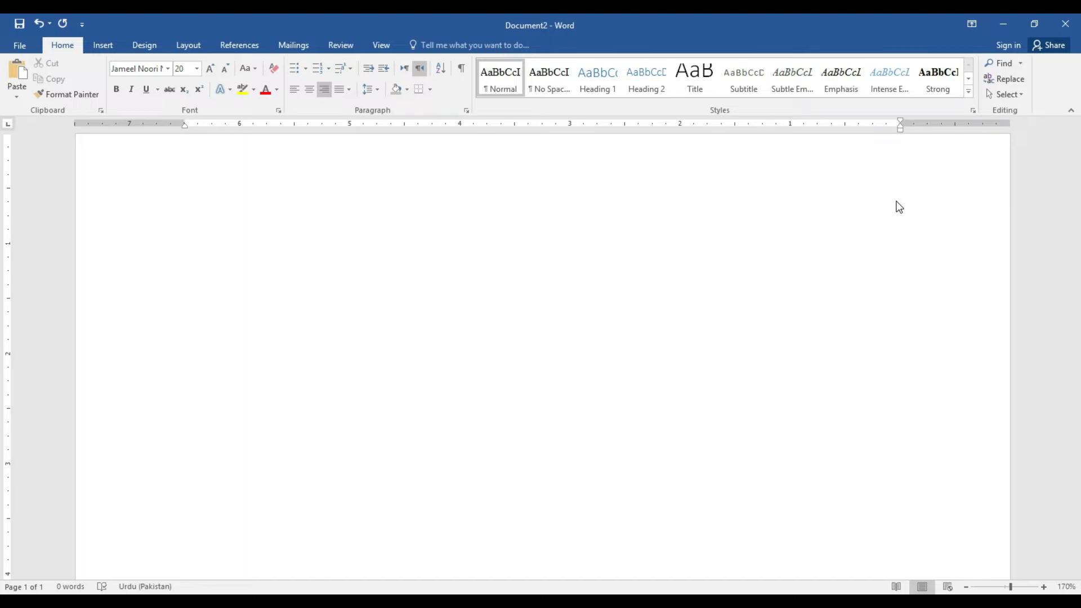
type("اآپ")
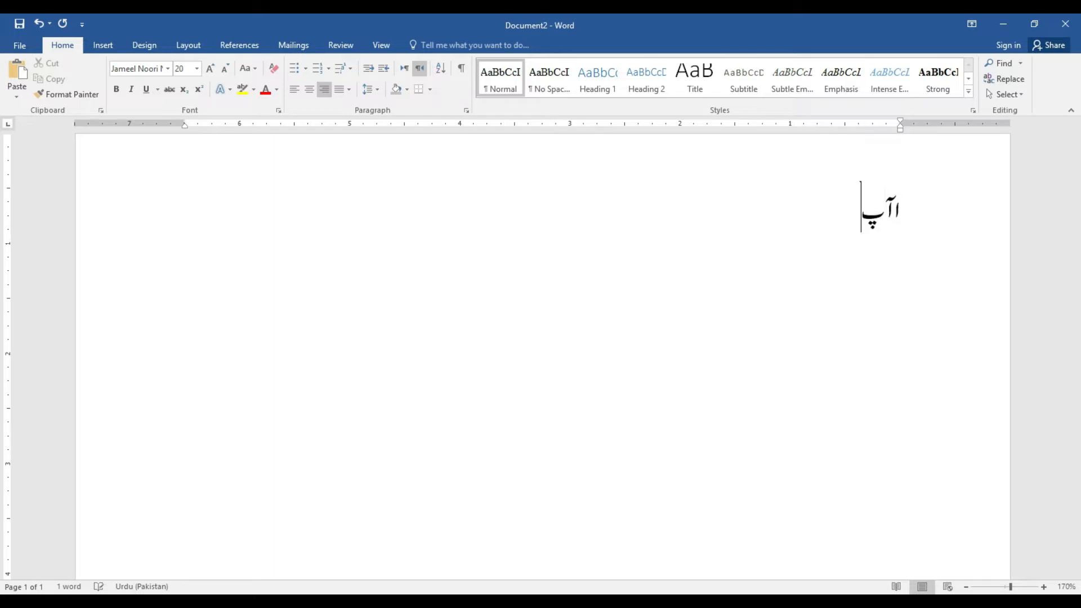
type("ھ")
key("BackSpace")
type("ھ")
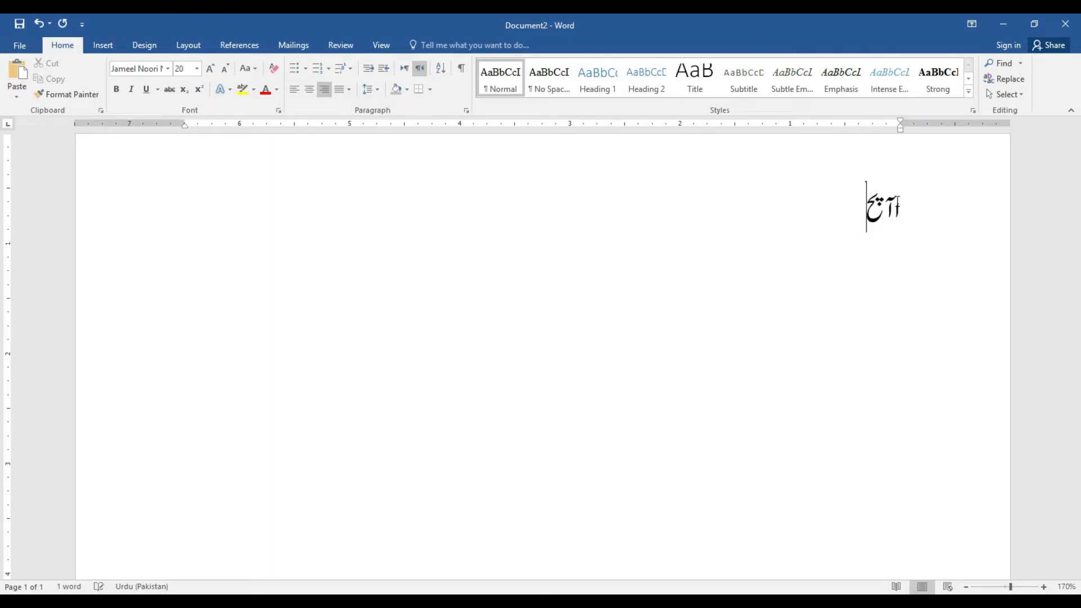
key("BackSpace")
type("ح")
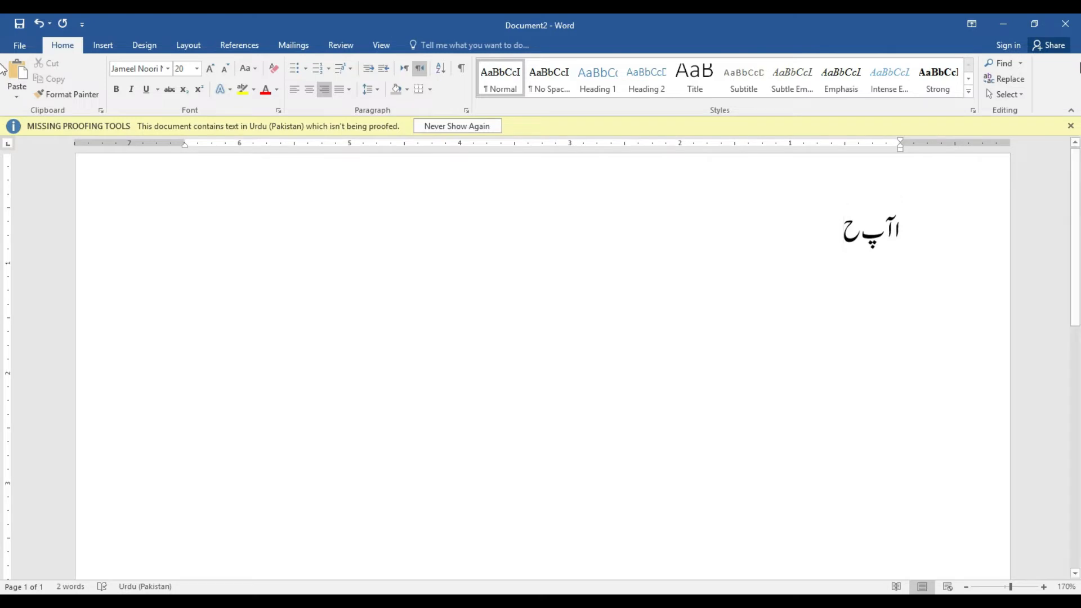
left_click(1071, 126)
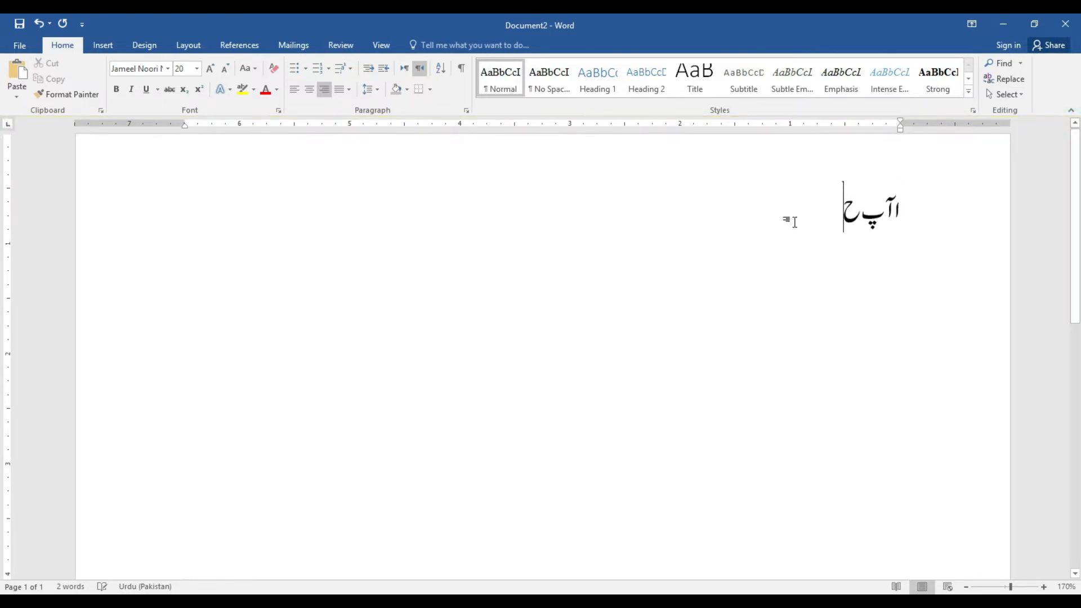
key("BackSpace")
key("BackSpace")
key("BackSpace")
key("BackSpace")
key("BackSpace")
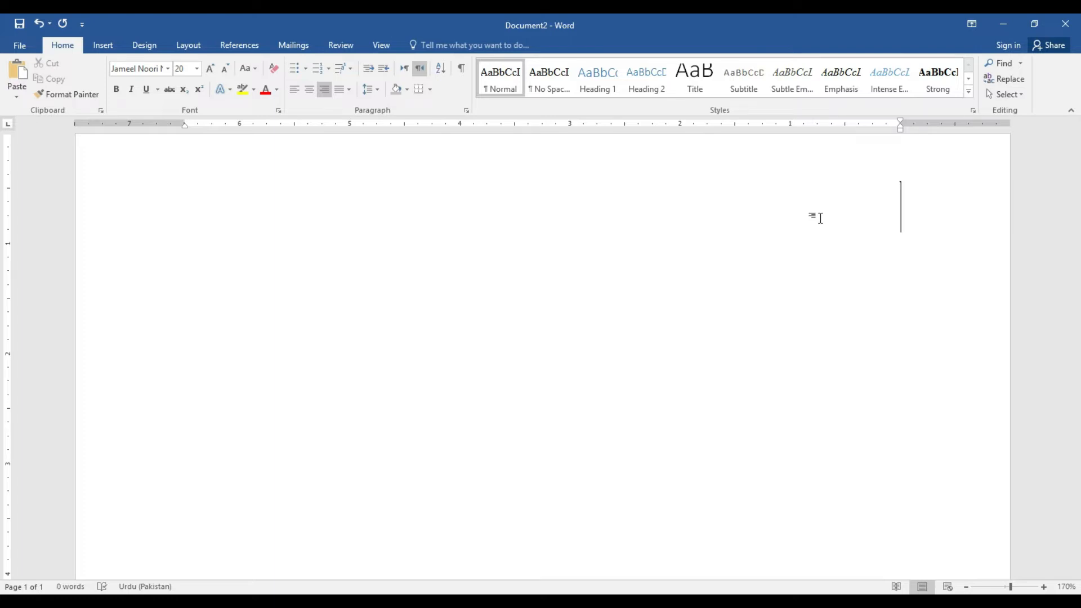
Type the Urdu greeting 'اسلام وعلکیم' and a second line introducing the writer's name
type("اسلام وعلکیم")
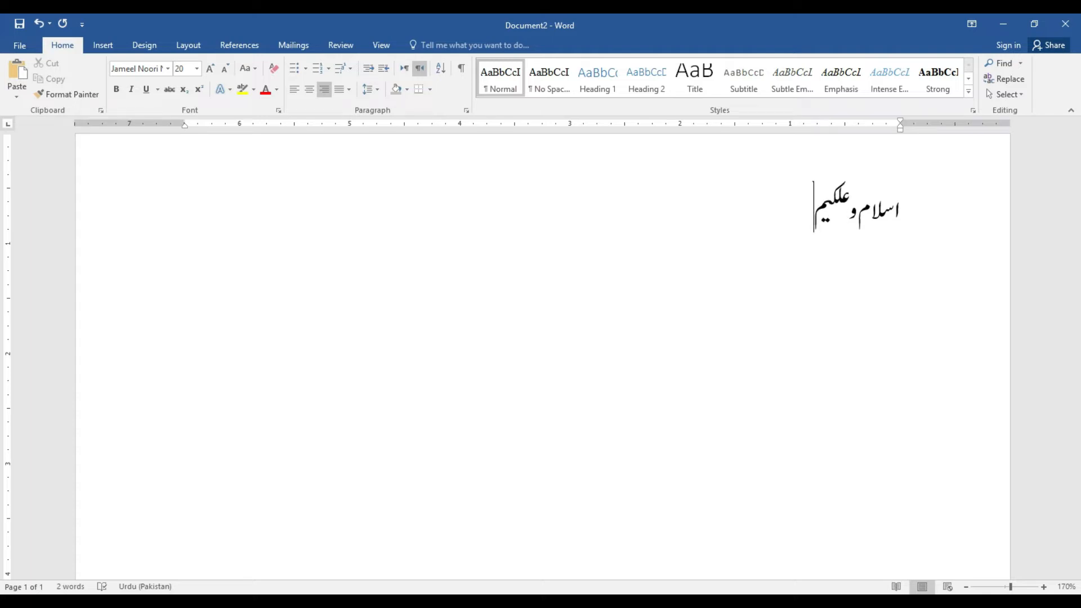
key("Return")
key("Return")
type("میرا نام")
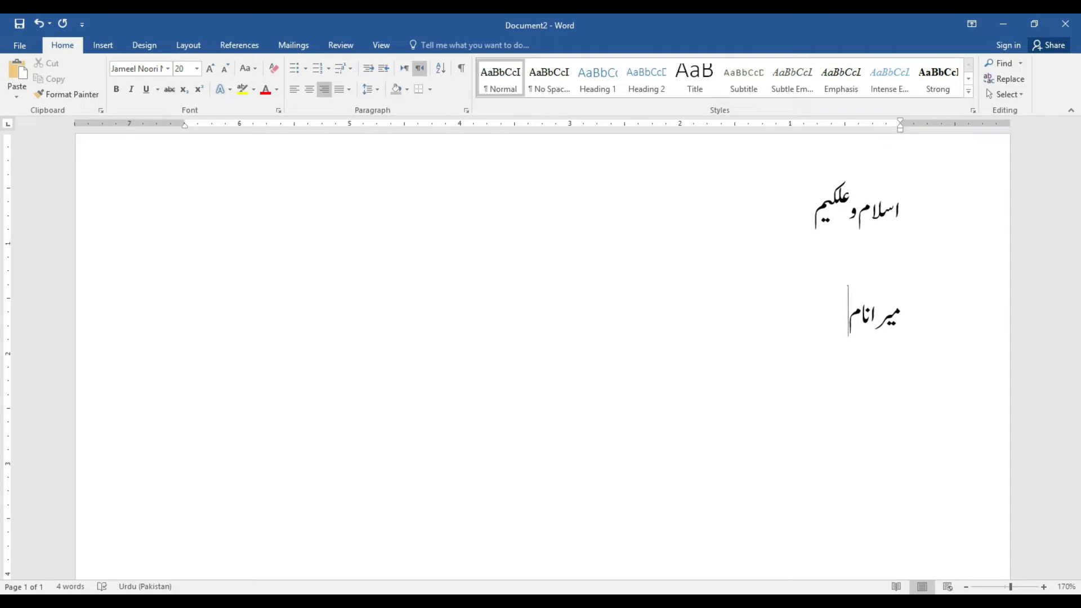
type(" مح")
type("مده")
type("ے۔")
key("Return")
Type the third line 'میں تیسری کلاس کا طالب علم', correcting typos along the way
type("میں")
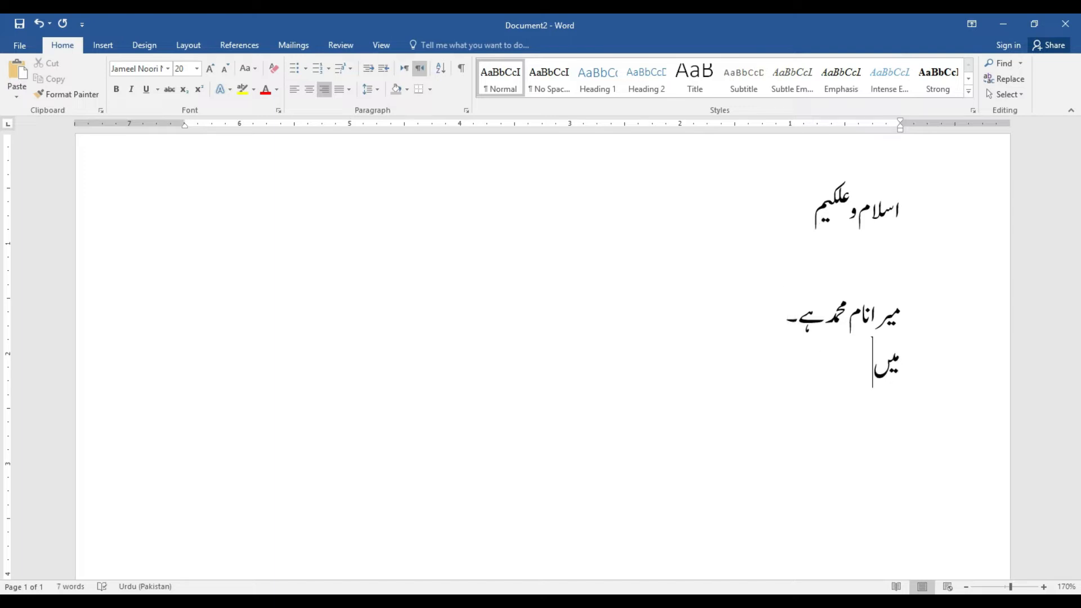
type(" تیسرا")
key("BackSpace")
type("رے")
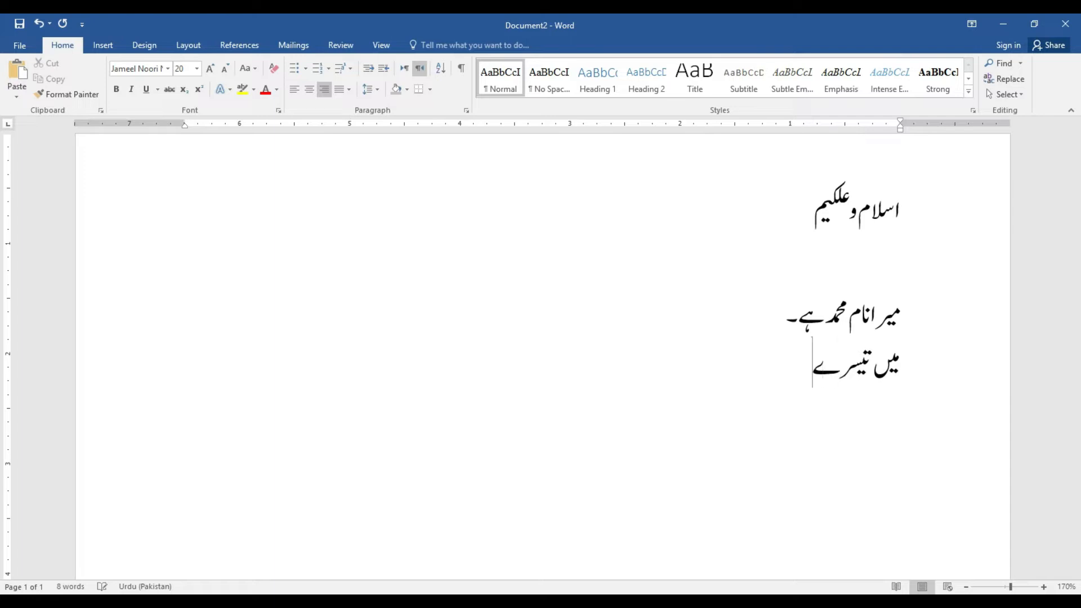
key("BackSpace")
type("ی")
key("BackSpace")
type("ی")
type(" کل")
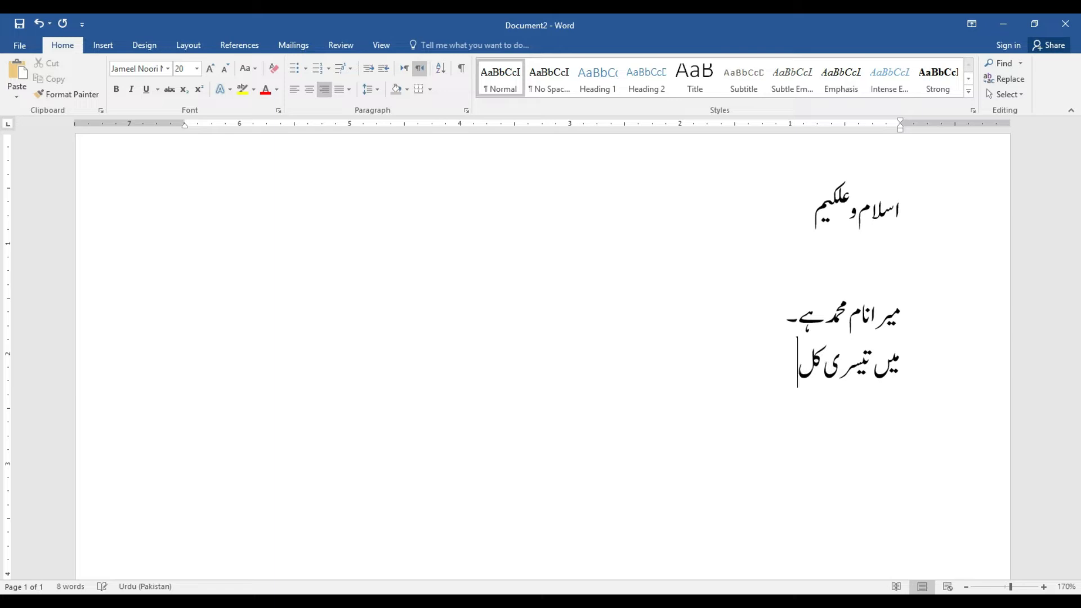
type("اس کا")
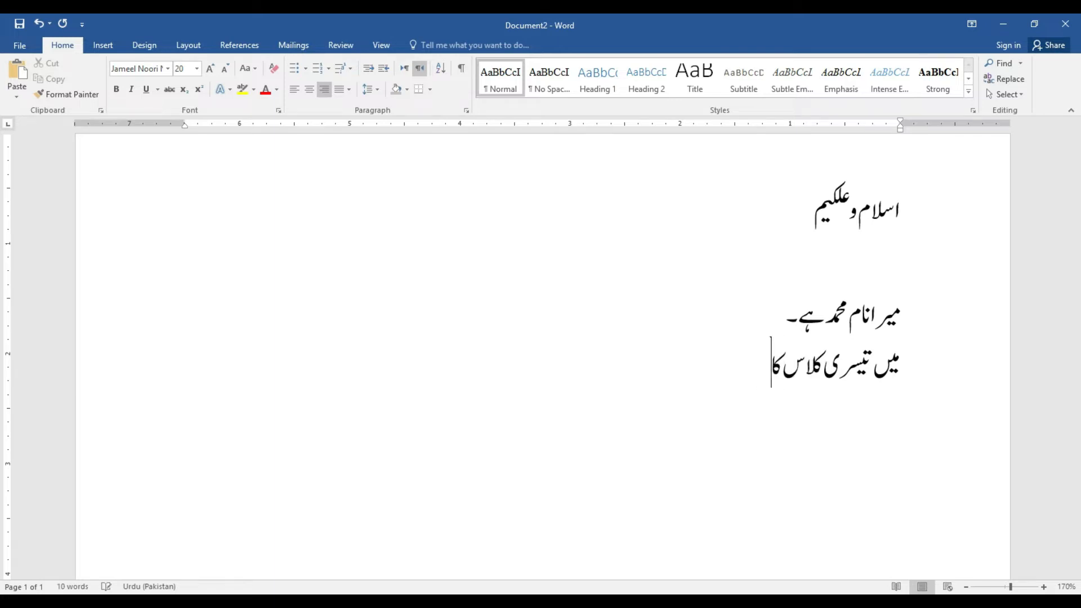
type(" ط")
type("لب")
key("BackSpace")
key("BackSpace")
type("لب")
key("BackSpace")
key("BackSpace")
key("BackSpace")
key("BackSpace")
key("BackSpace")
type("ظا")
key("BackSpace")
key("BackSpace")
key("BackSpace")
type("طالب علم")
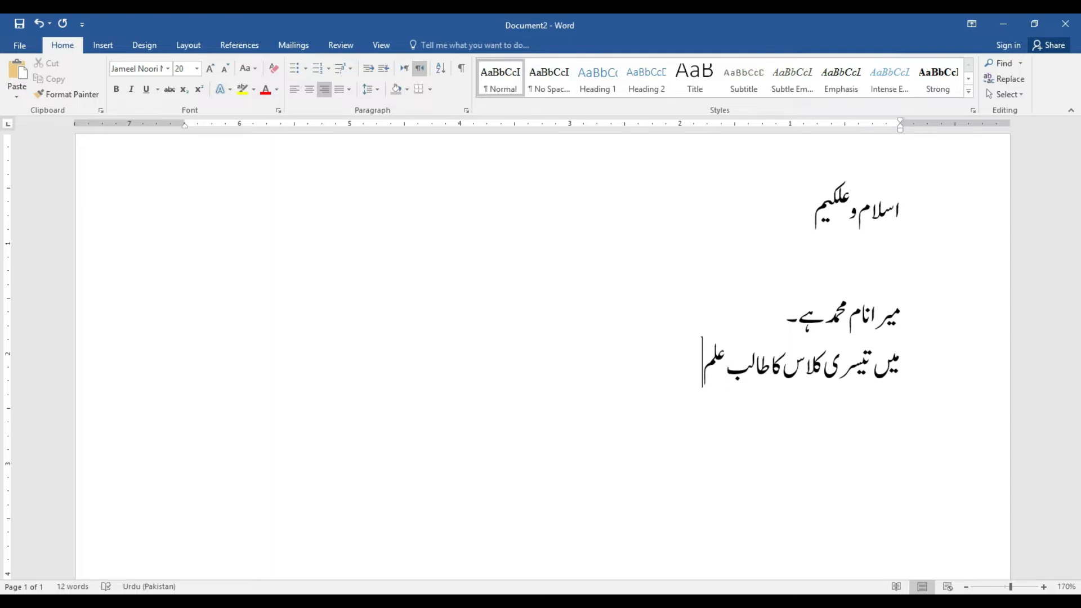
Retype the third line's ending as 'طالب علم ہوں۔'
key("BackSpace")
key("BackSpace")
key("BackSpace")
key("BackSpace")
key("BackSpace")
key("BackSpace")
key("BackSpace")
key("BackSpace")
key("BackSpace")
key("BackSpace")
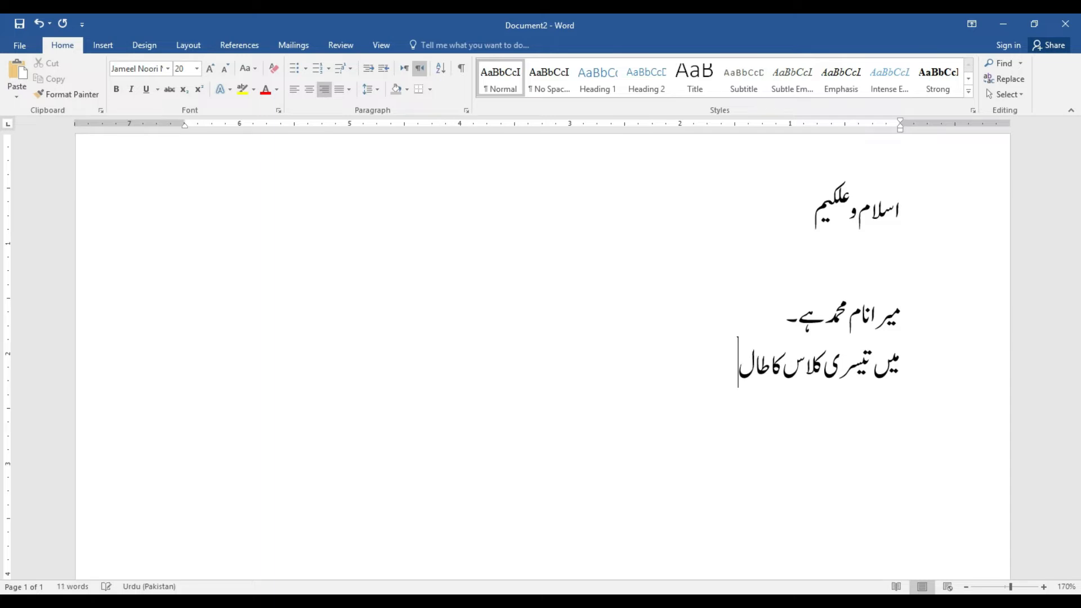
key("BackSpace")
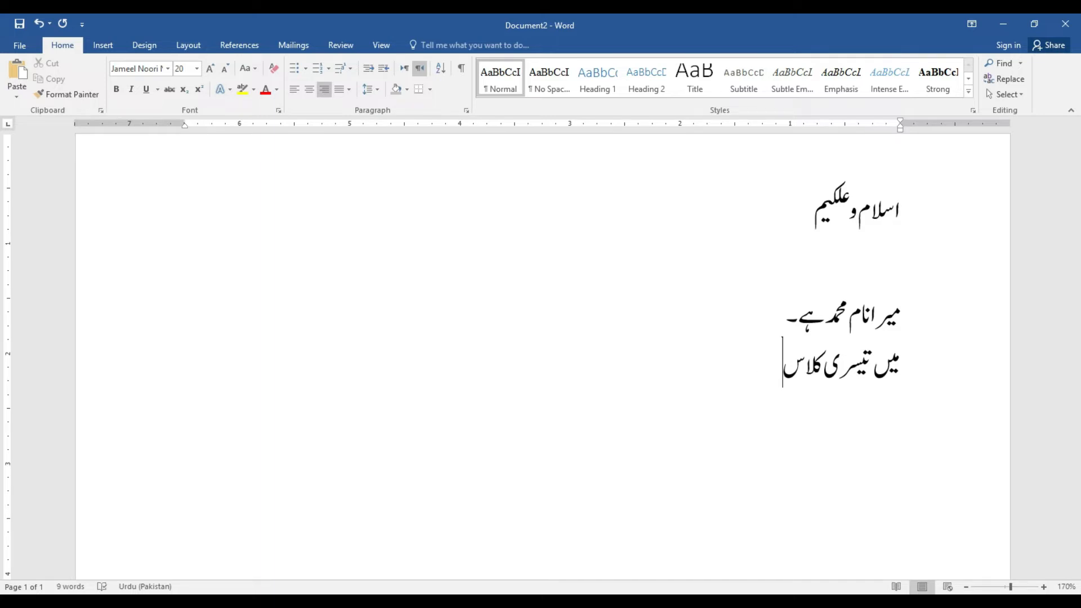
type("طالب")
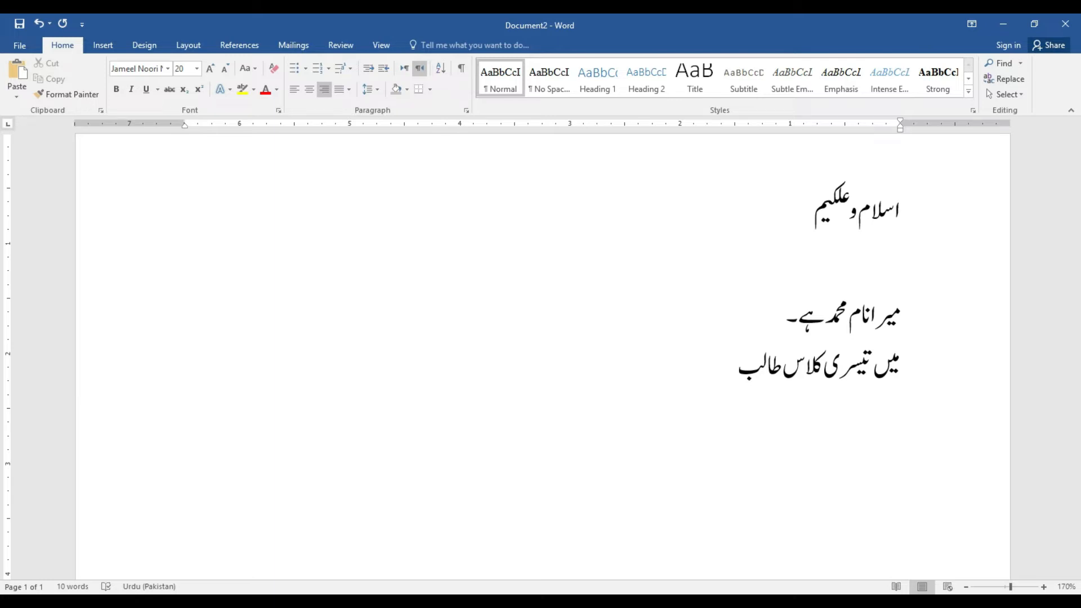
type("علم ہو۔")
key("BackSpace")
type("ں۔")
Add the line 'میں کراچی کا رہائشی ہوں۔', then erase all the Urdu text
key("Return")
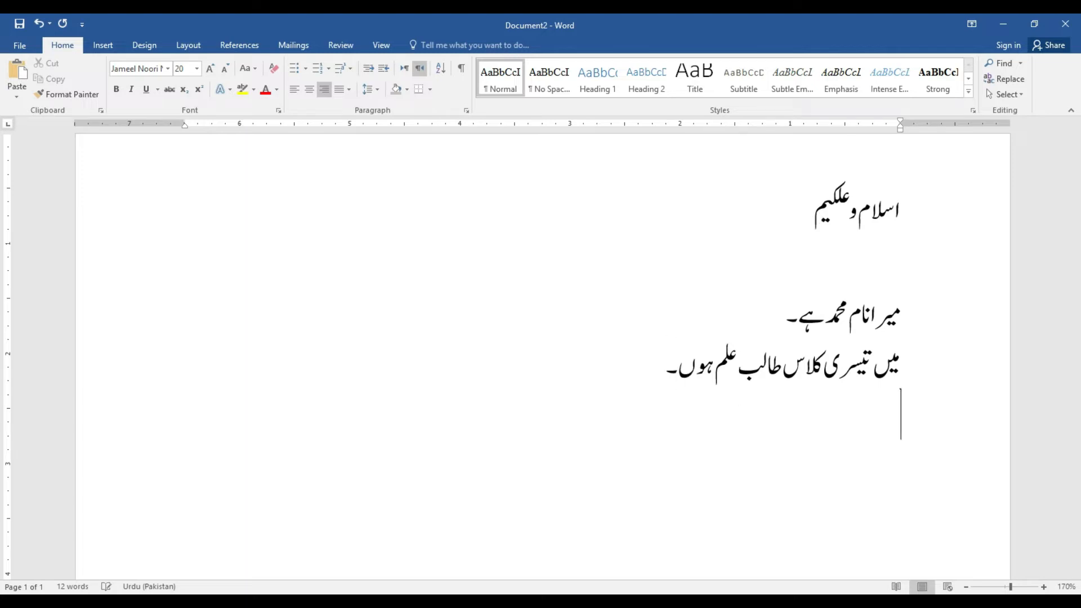
type("میںکر")
key("BackSpace")
key("BackSpace")
key("BackSpace")
type("ں کراچی")
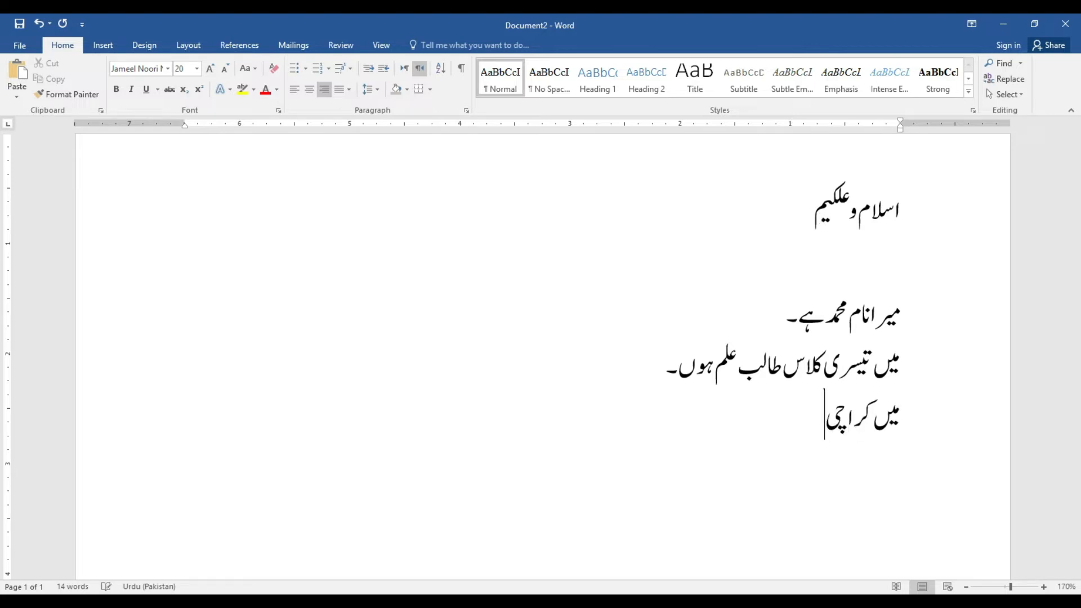
type(" کا رہائش")
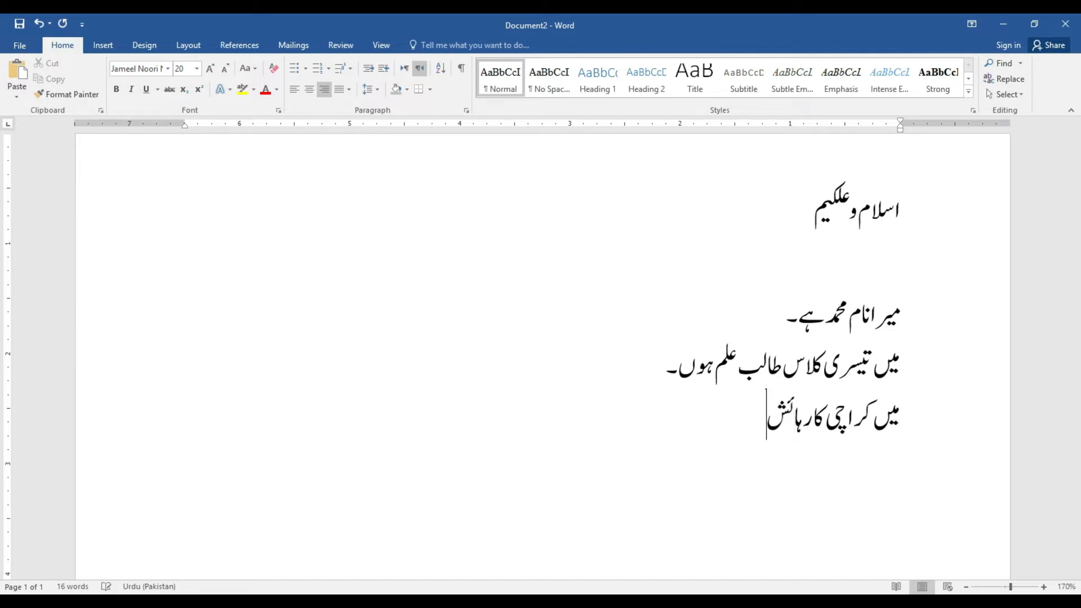
type("ی ہو۔")
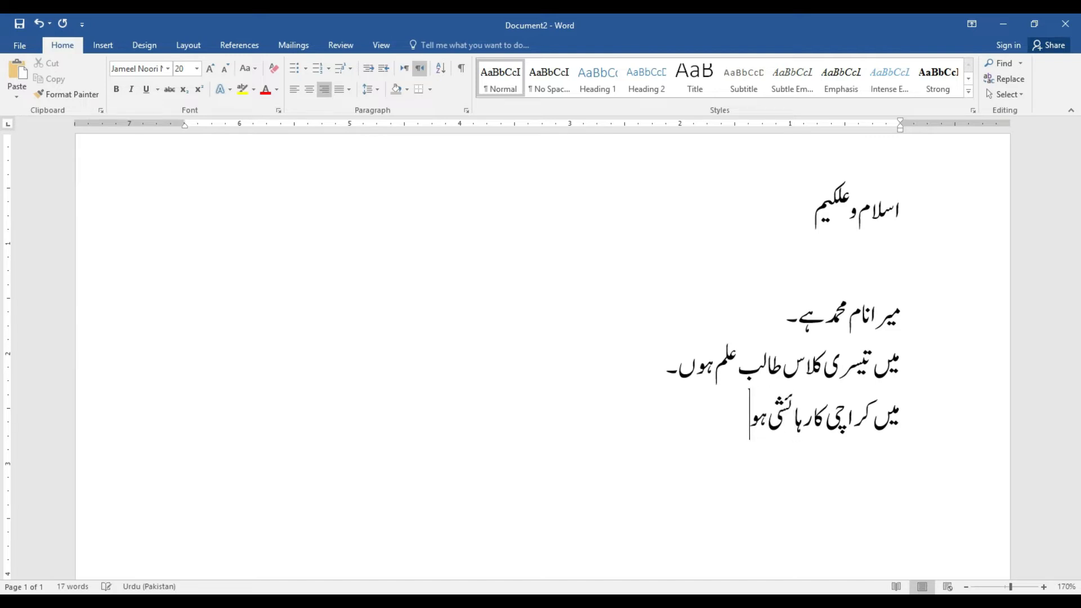
key("BackSpace")
type("ں۔")
key("BackSpace")
key("BackSpace")
key("BackSpace")
key("BackSpace")
key("BackSpace")
key("BackSpace")
key("BackSpace")
key("BackSpace")
key("BackSpace")
key("BackSpace")
key("BackSpace")
key("BackSpace")
key("BackSpace")
key("BackSpace")
key("BackSpace")
key("BackSpace")
key("BackSpace")
key("BackSpace")
key("BackSpace")
key("BackSpace")
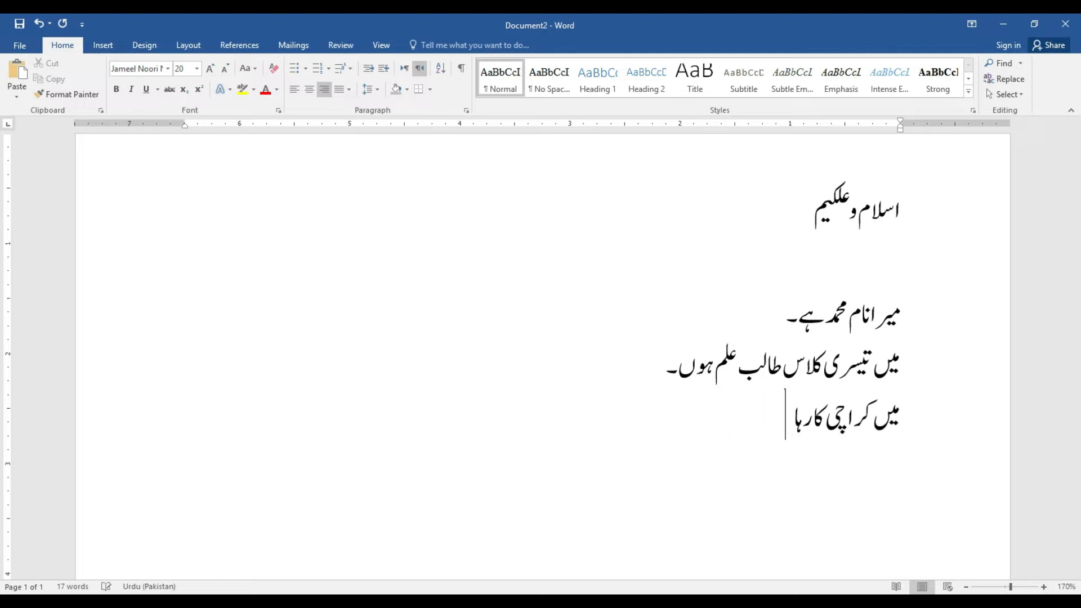
key("BackSpace")
key("BackSpace")
key("BackSpace")
key("BackSpace")
key("BackSpace")
key("BackSpace")
key("BackSpace")
key("BackSpace")
key("BackSpace")
key("BackSpace")
key("BackSpace")
key("BackSpace")
key("BackSpace")
key("BackSpace")
key("BackSpace")
key("BackSpace")
key("BackSpace")
key("BackSpace")
key("BackSpace")
key("BackSpace")
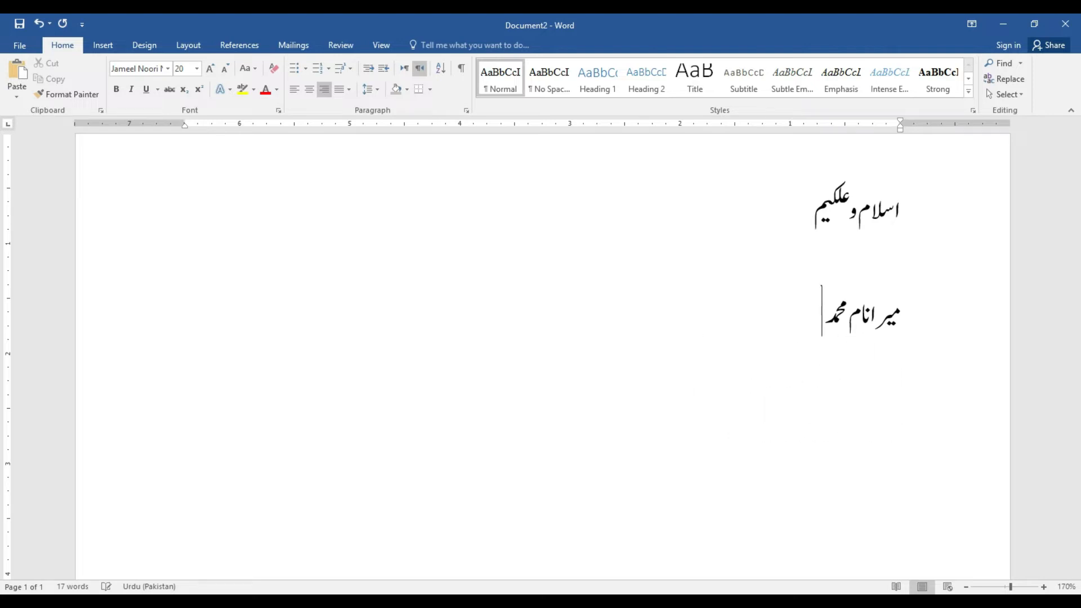
key("BackSpace")
key("BackSpace")
key("BackSpace")
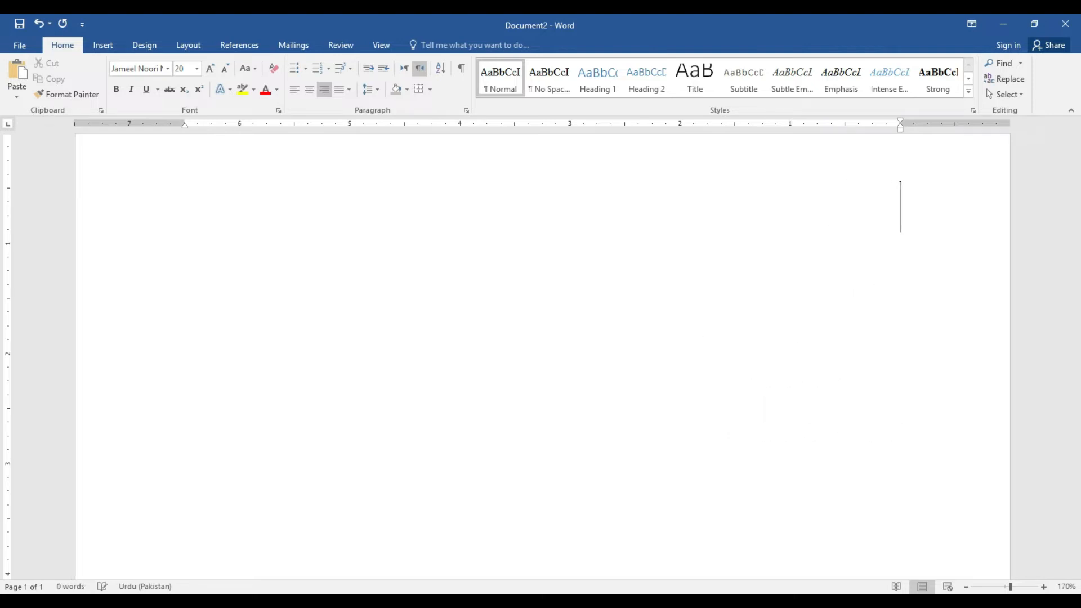
Switch to English (United States) input, Times New Roman, left-to-right direction, smaller size, 190% zoom
key("super+space")
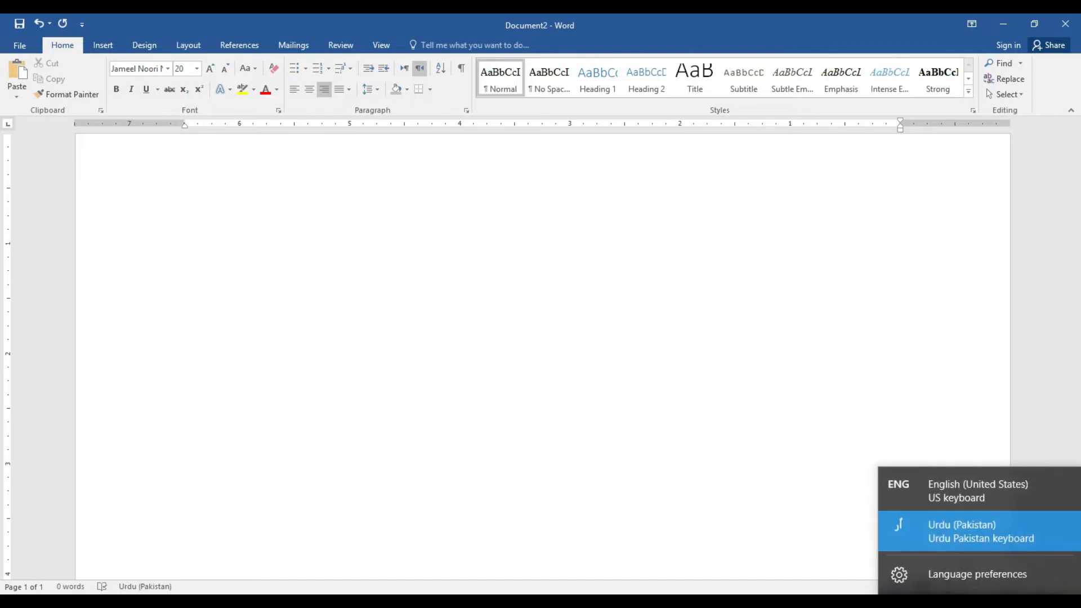
left_click(973, 489)
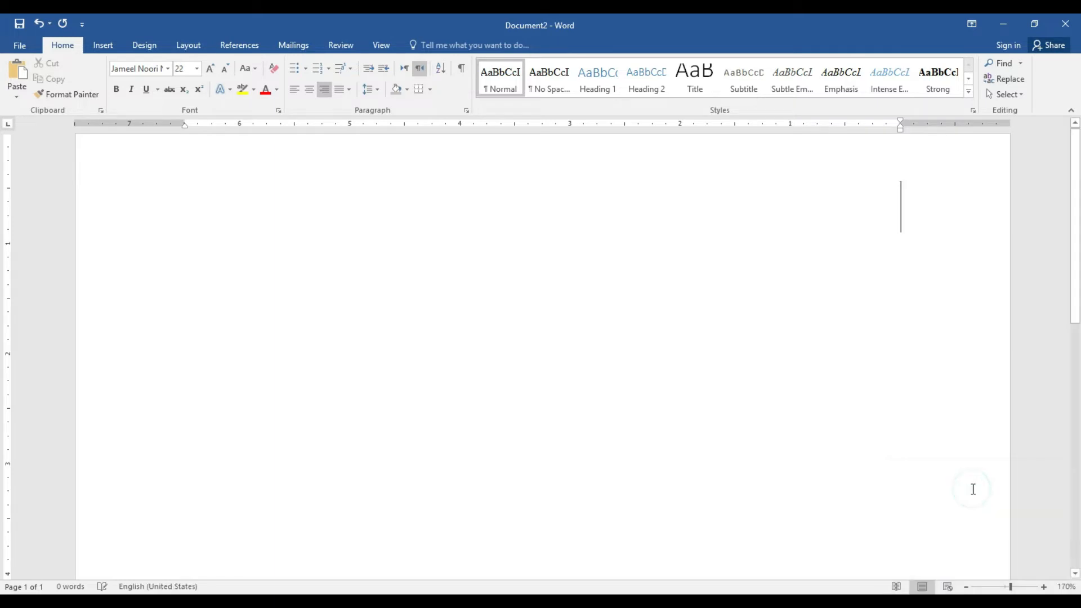
left_click(169, 69)
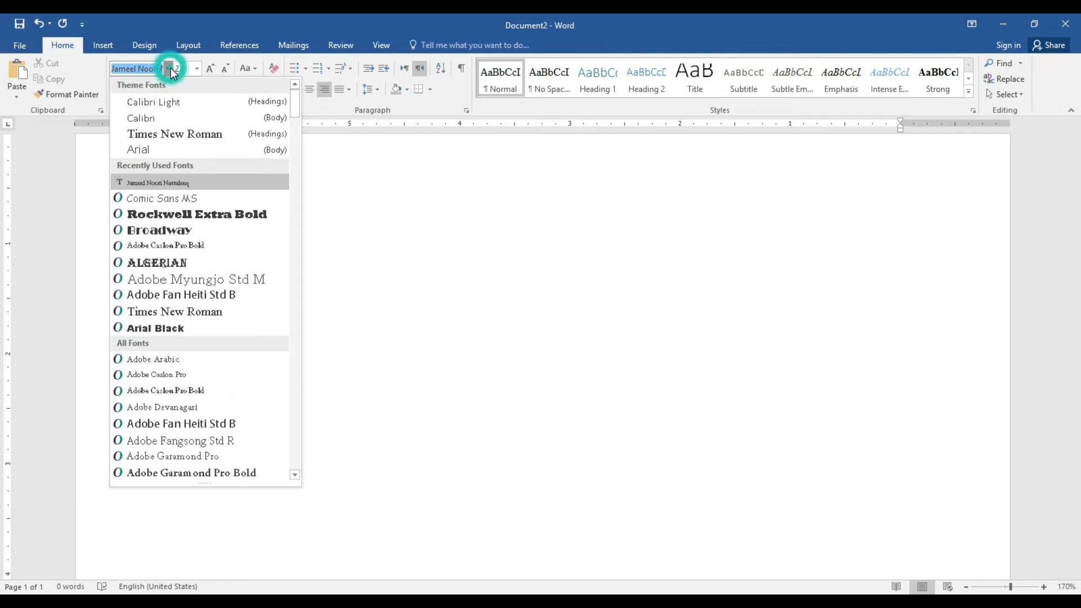
left_click(154, 135)
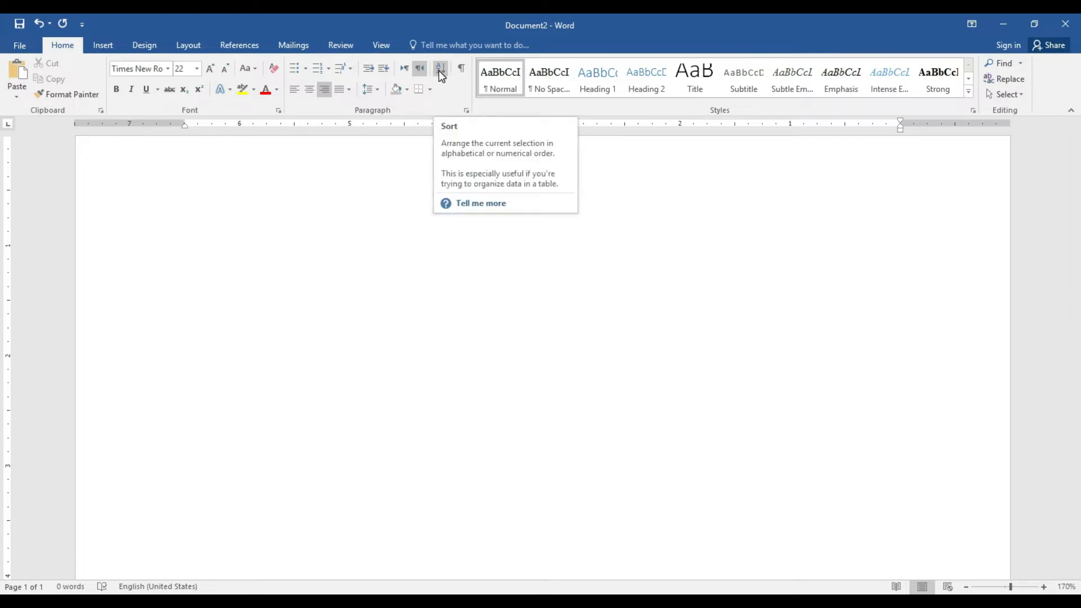
left_click(212, 229)
left_click(405, 70)
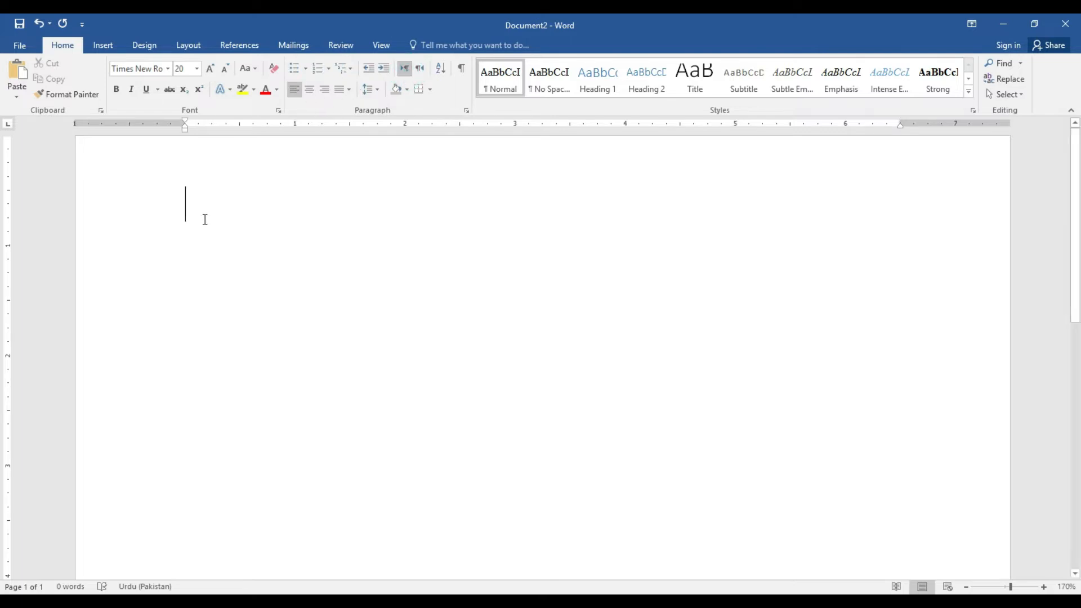
left_click(224, 69)
left_click(224, 69)
left_click(224, 69)
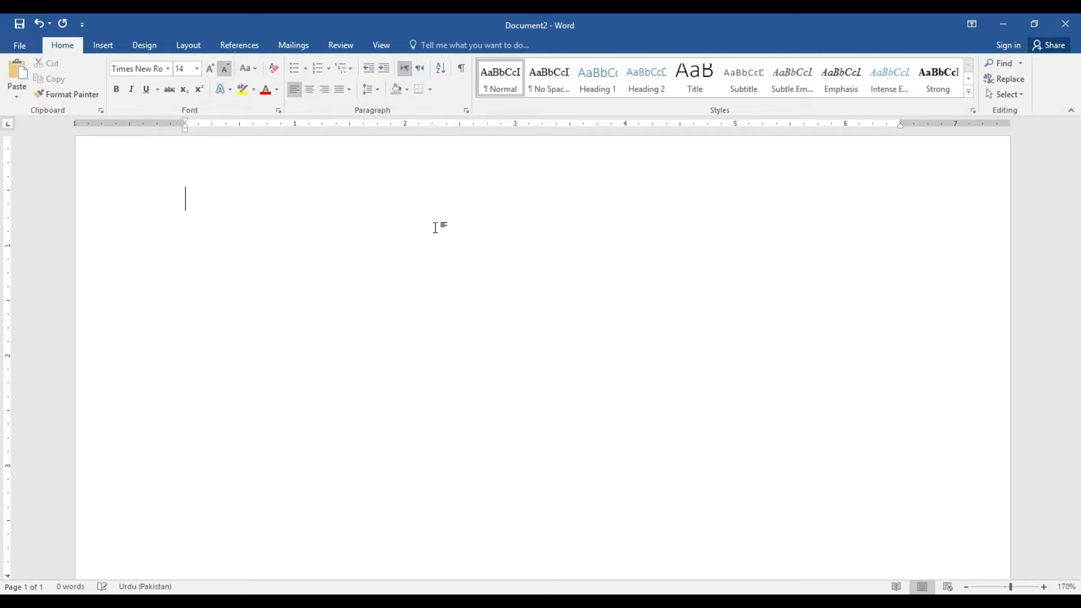
left_click(1044, 587)
left_click(1044, 586)
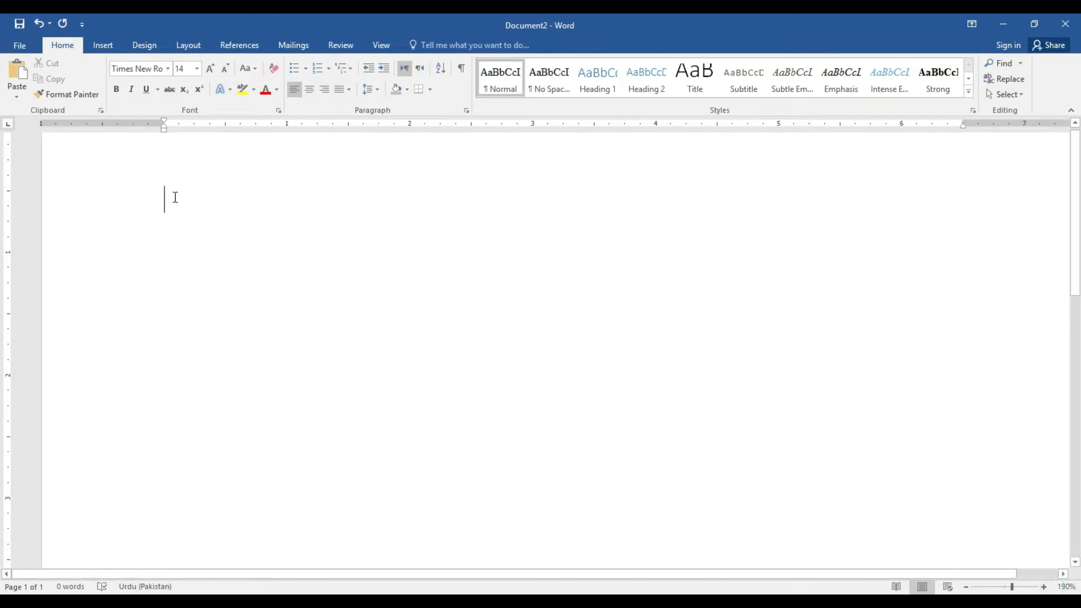
Type the numbers 7, 9, 5, 2, 1, 0, 3 and 8, one per line
type("7 ")
type("9")
key("Return")
type("5")
key("Return")
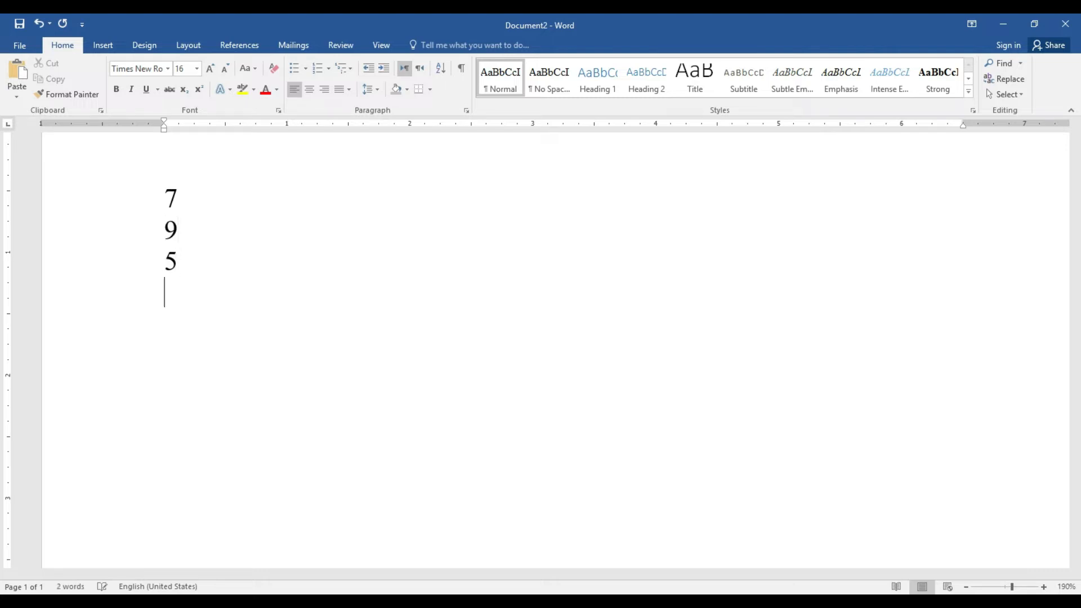
type("2")
key("Return")
type("1")
key("Return")
type("0")
key("Return")
type("3")
key("Return")
type("8")
key("Return")
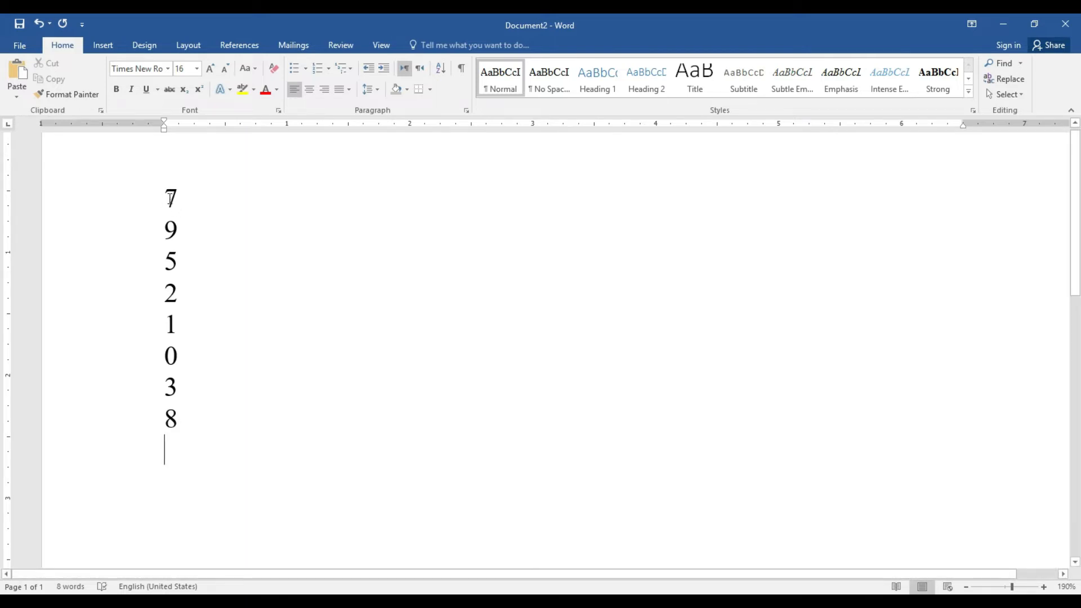
Sort the number column in ascending numeric order and add blank lines below it
left_click_drag(164, 197, 180, 416)
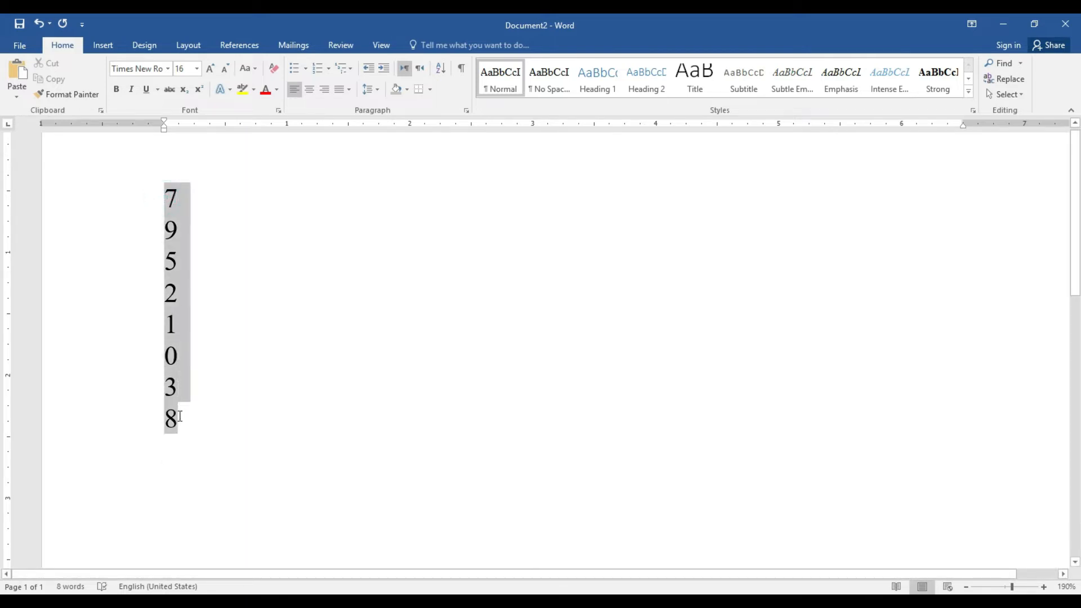
left_click(443, 70)
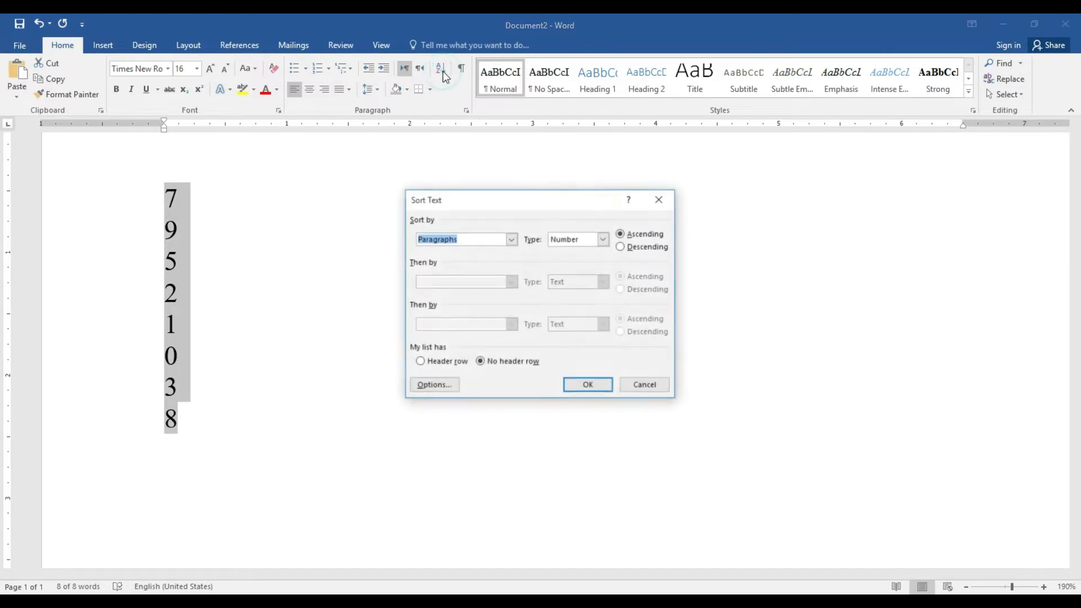
left_click(588, 385)
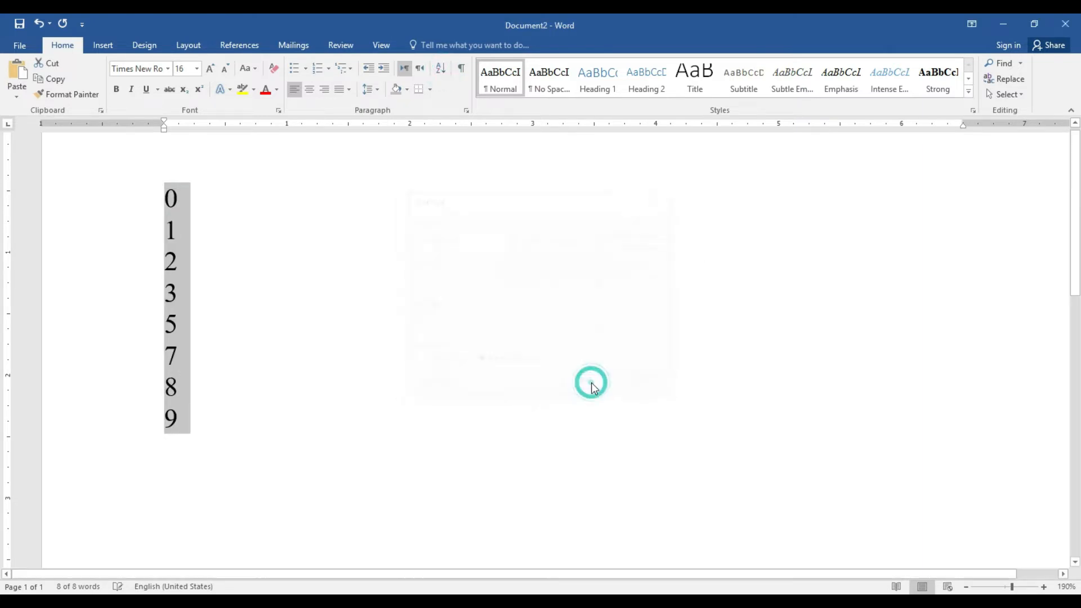
left_click(162, 198)
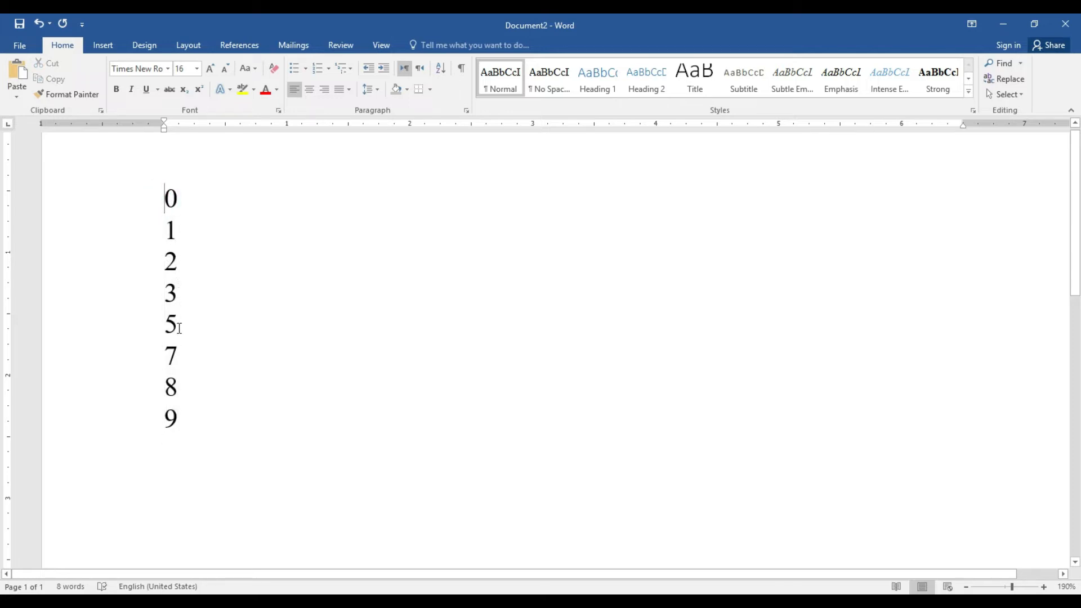
left_click(178, 418)
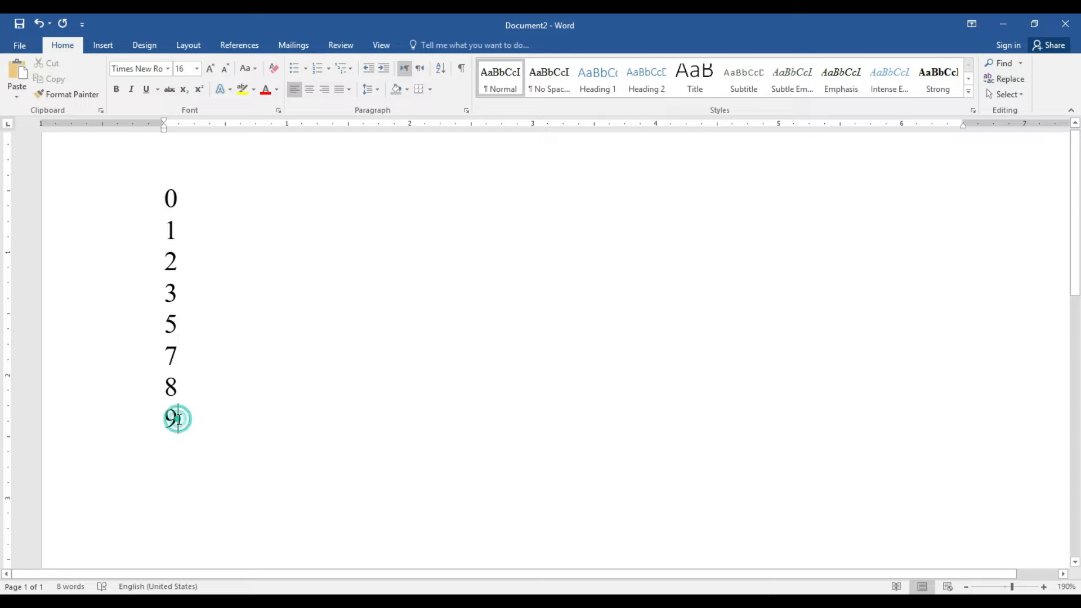
key("Return")
key("Return")
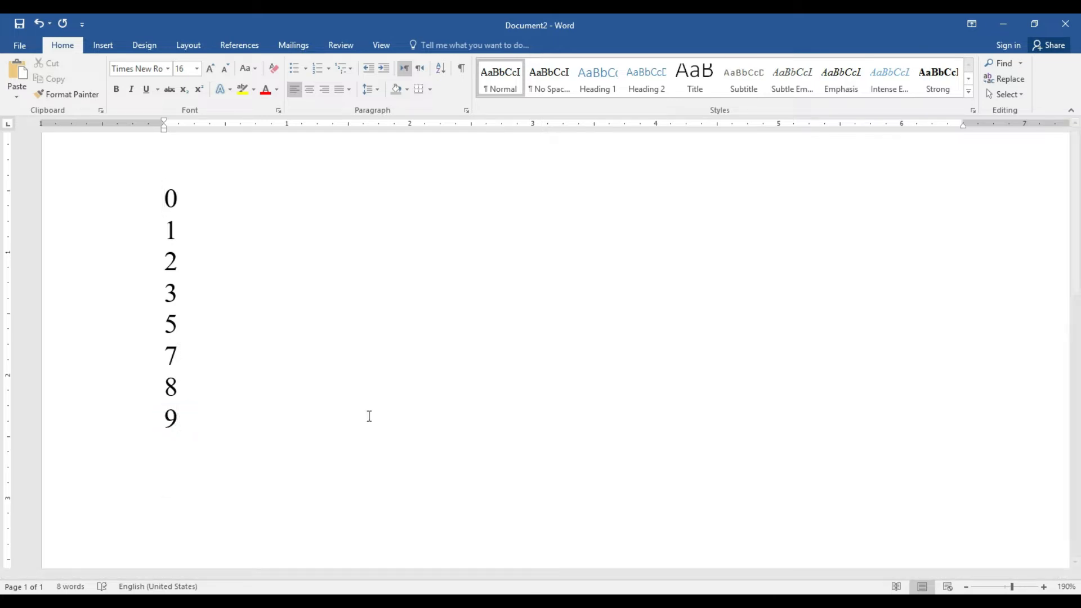
Type the first six first names below the numbers, one per line
scroll(5, 180, "down", 4)
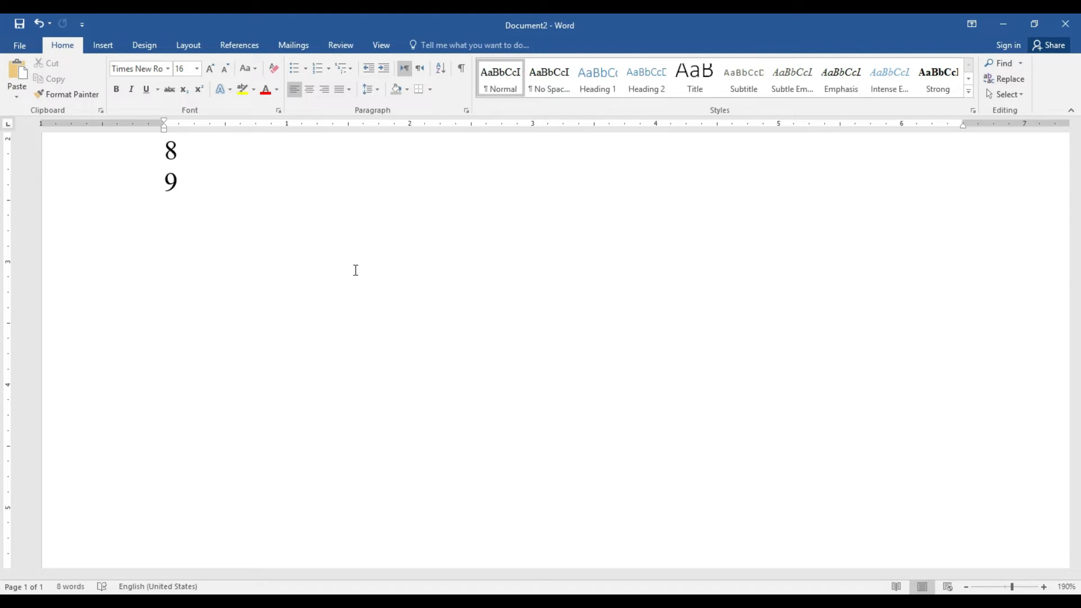
type("Ghafoor")
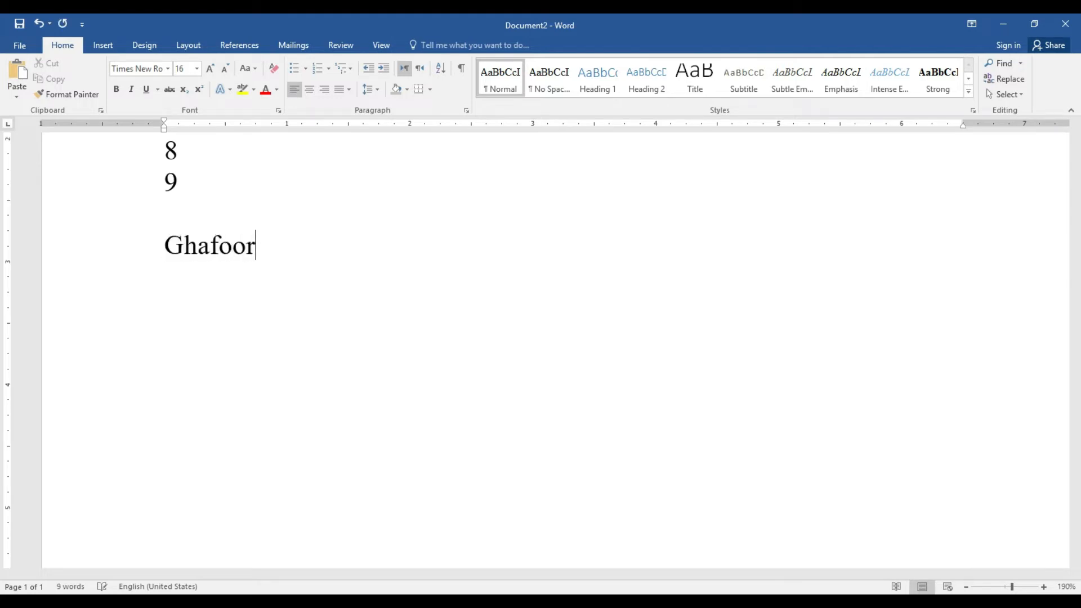
key("Return")
type("Majid")
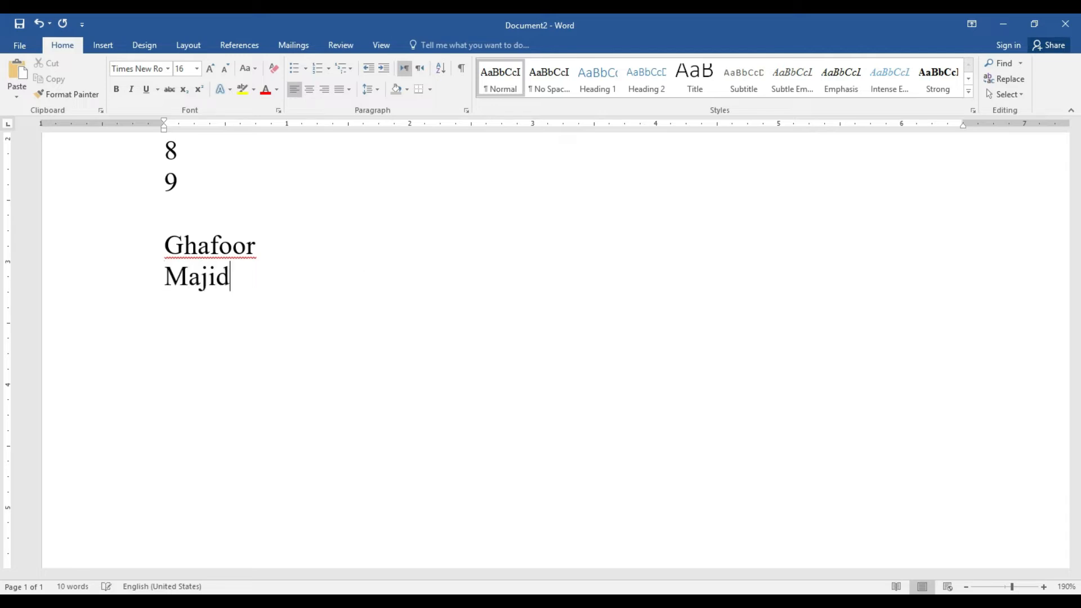
key("Return")
type("Yaha")
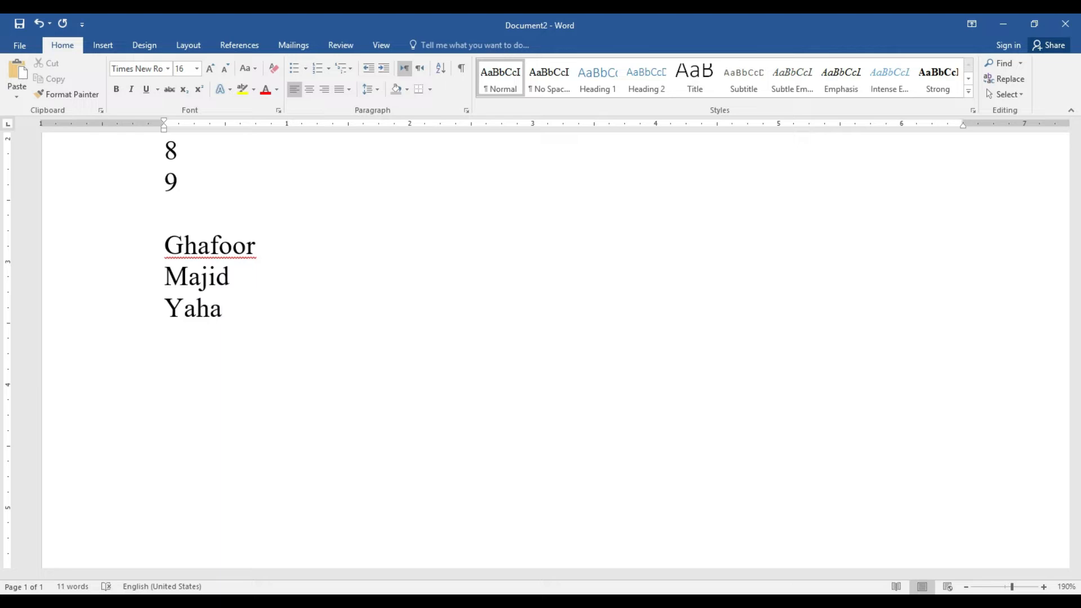
key("Return")
type("Ali")
key("Return")
type("Naveed")
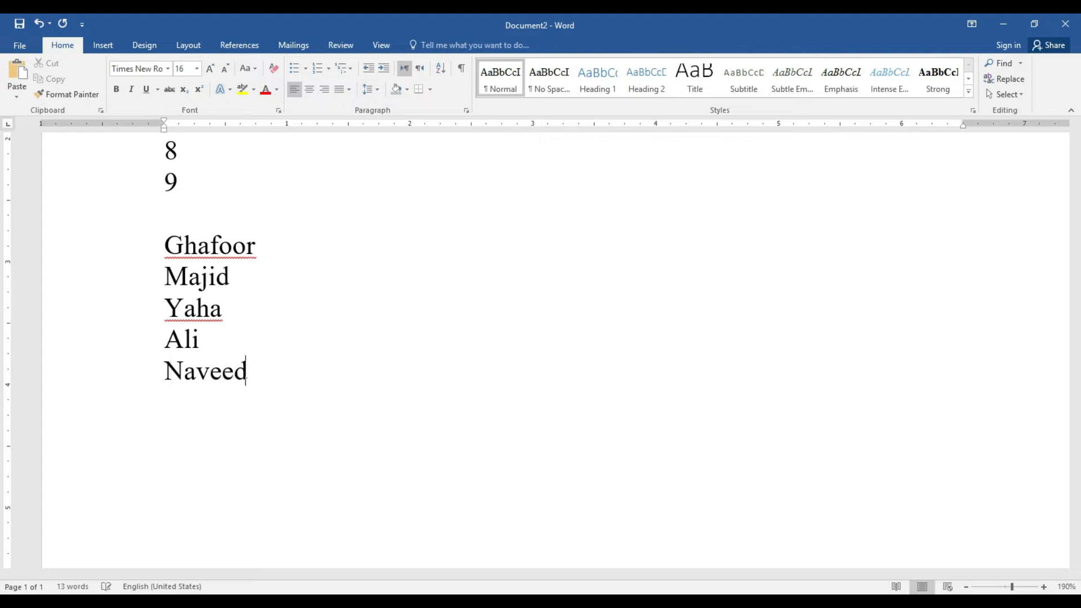
key("Return")
type("Qasim")
key("Return")
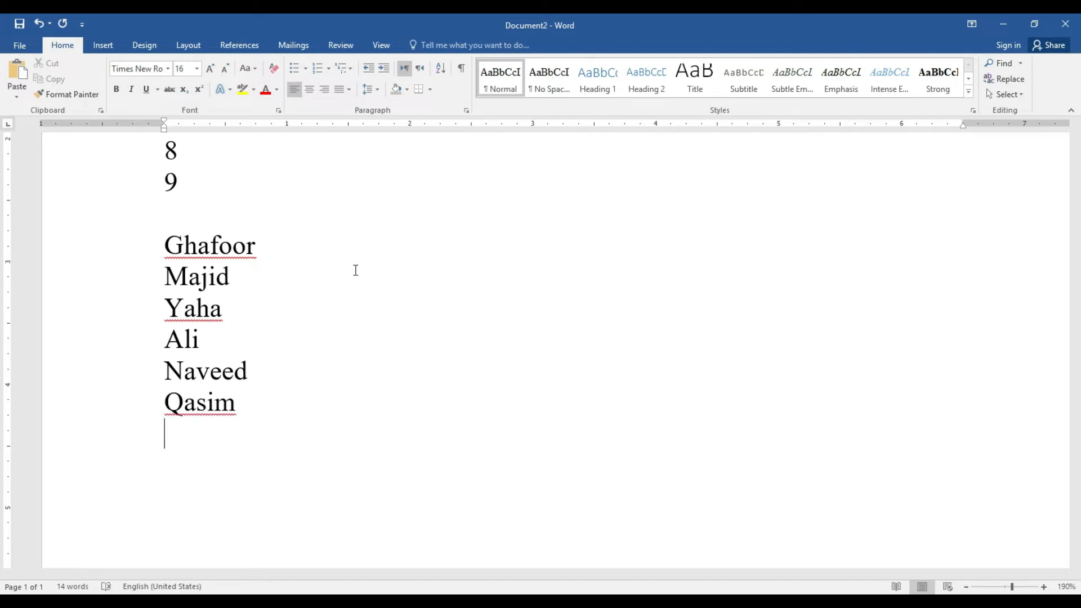
Type the remaining four names, one per line, fixing typos with Backspace
type("P")
key("BackSpace")
type("Faran")
key("BackSpace")
key("BackSpace")
key("BackSpace")
key("BackSpace")
type("arhan")
key("Return")
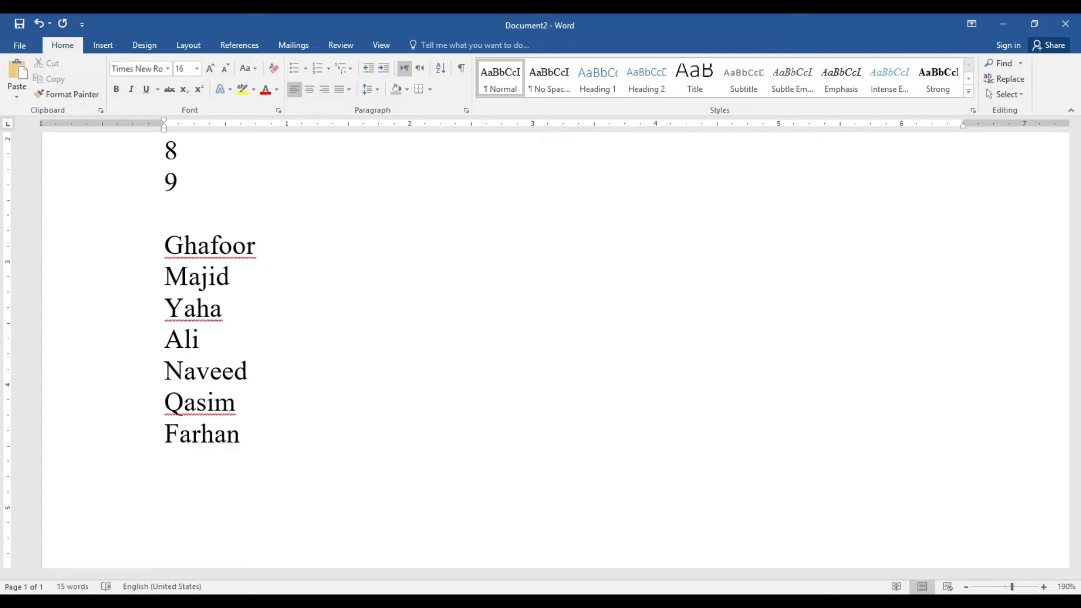
type("Tahir")
key("Return")
type("Ba")
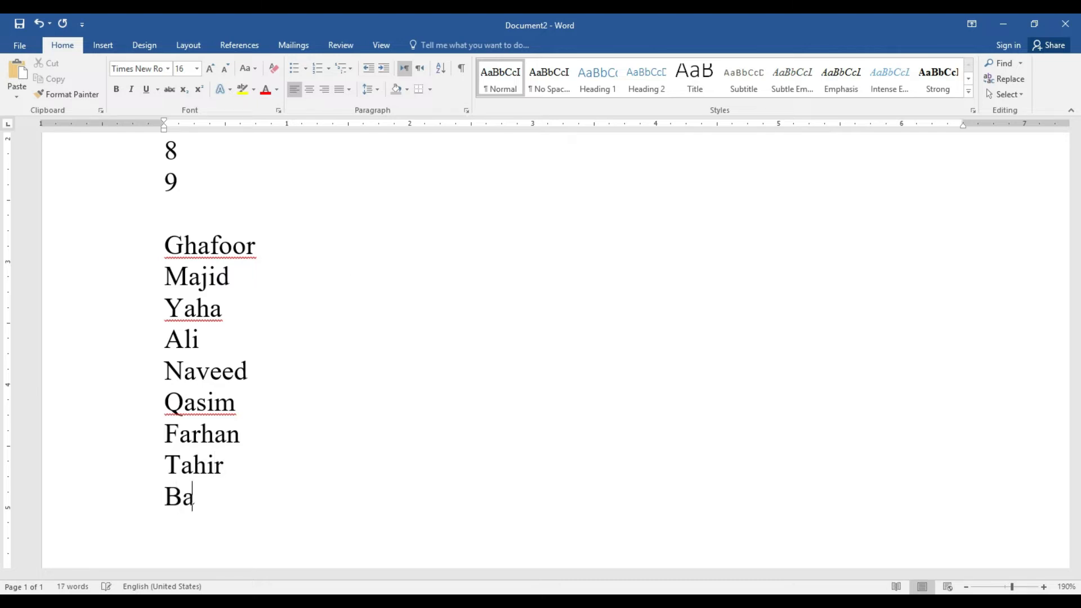
type("sit")
key("BackSpace")
key("Return")
type("Fian")
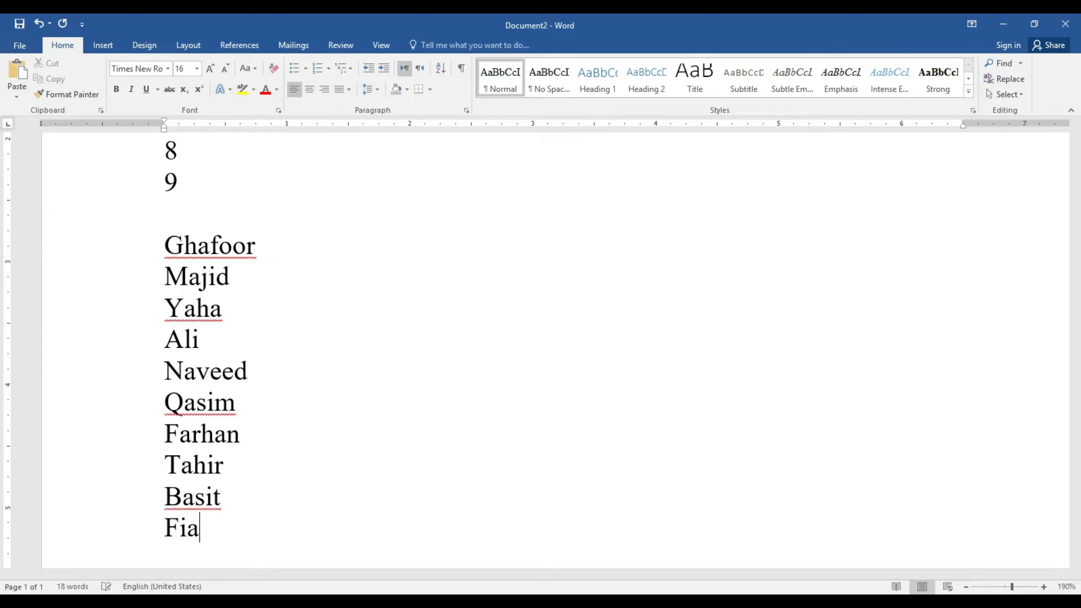
key("BackSpace")
key("BackSpace")
type("zan")
key("Return")
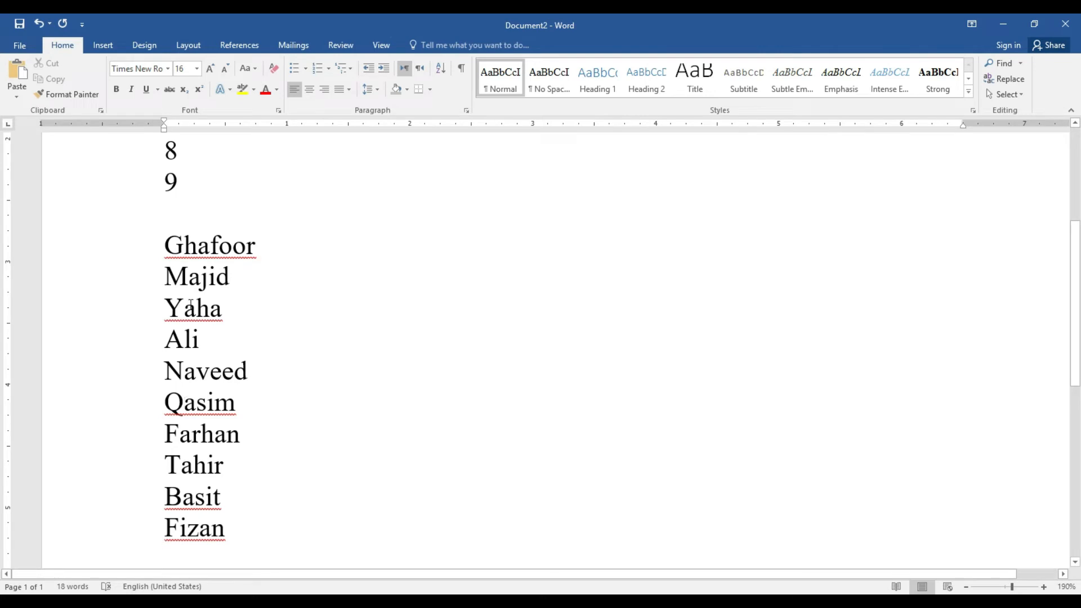
Sort the ten names into ascending alphabetical order with a paragraph sort
left_click_drag(165, 247, 241, 543)
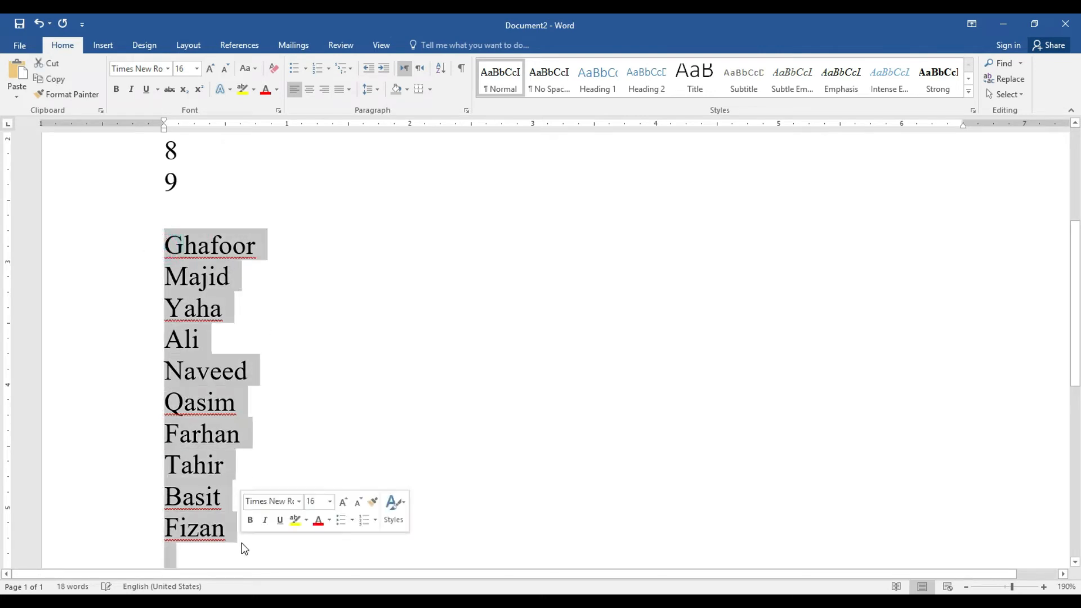
left_click(441, 70)
left_click(594, 386)
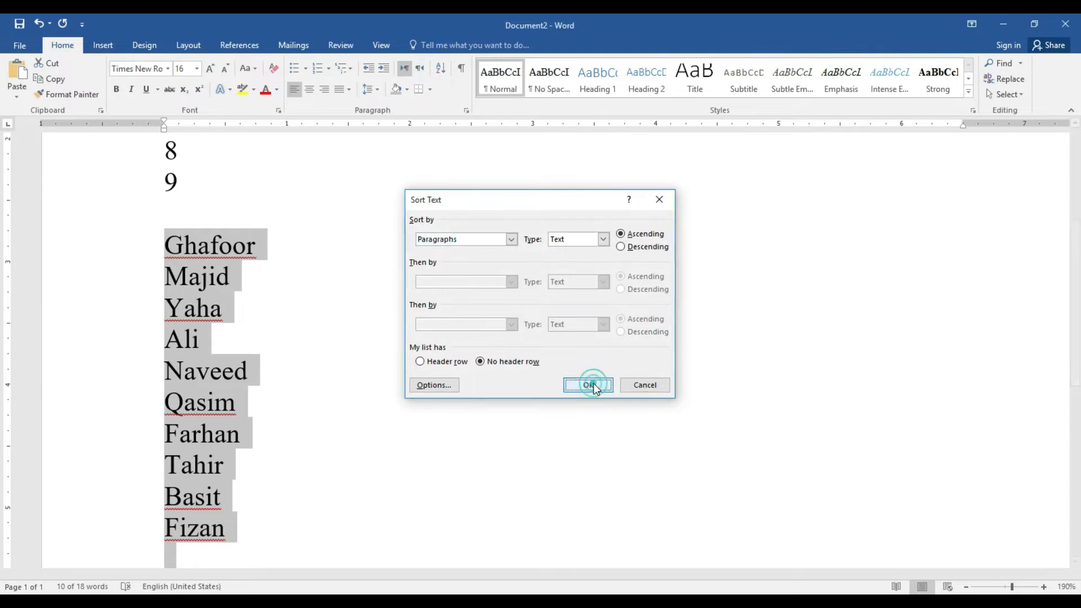
left_click(165, 292)
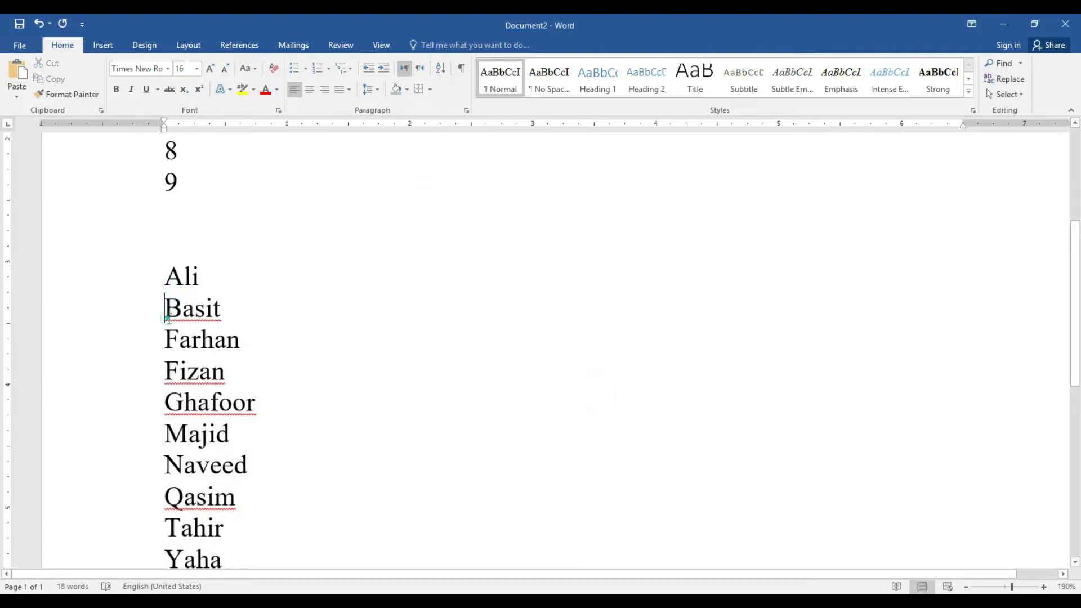
left_click(166, 341)
left_click_drag(1079, 289, 1079, 351)
left_click_drag(242, 455, 150, 203)
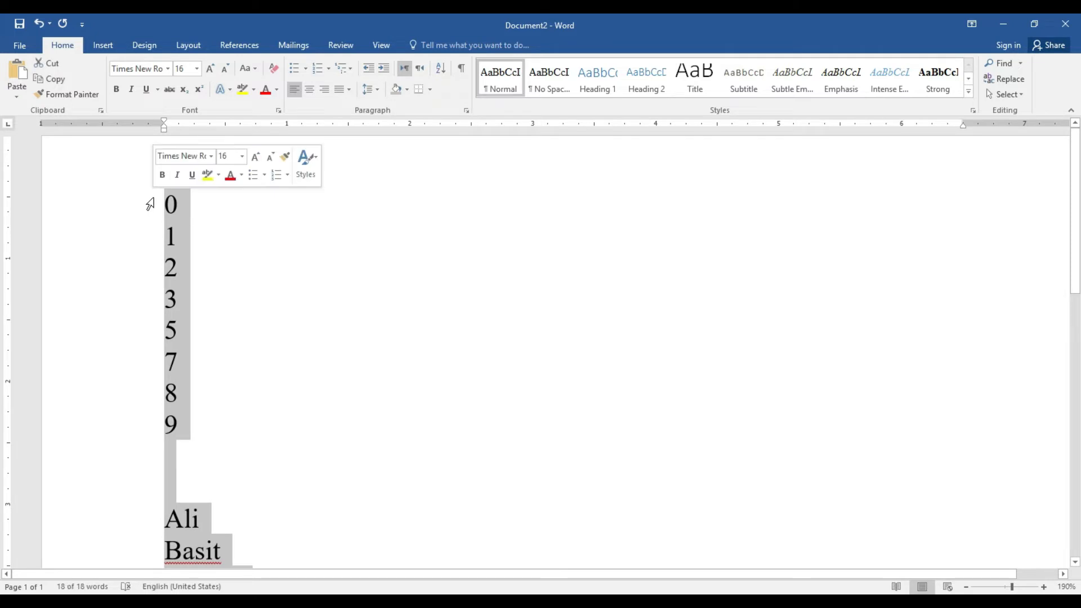
Delete the selected digits and names, leaving the page blank at 0 words
key("Delete")
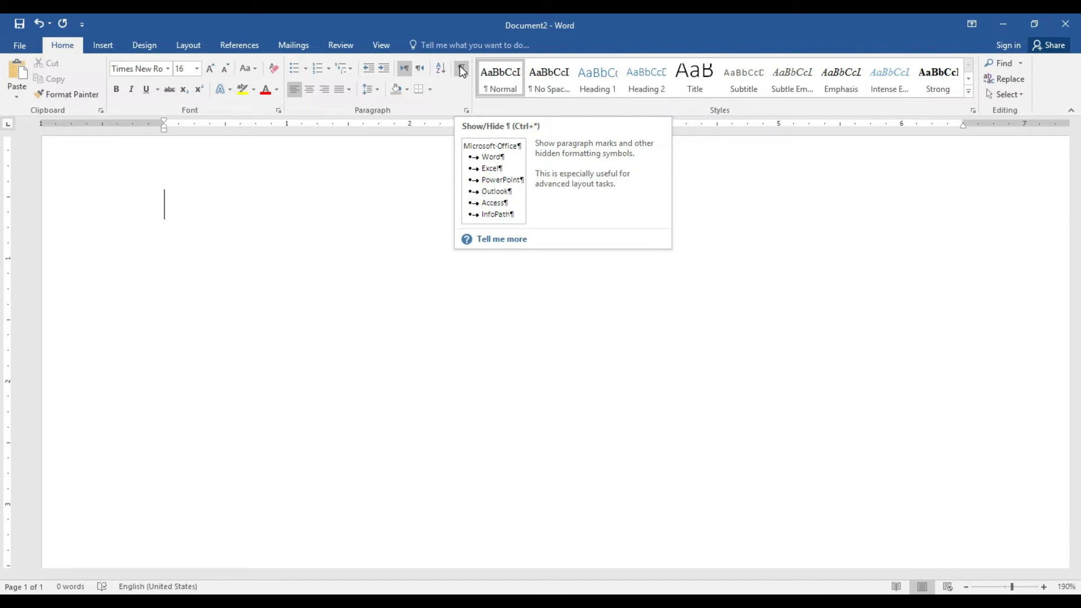
left_click(173, 207)
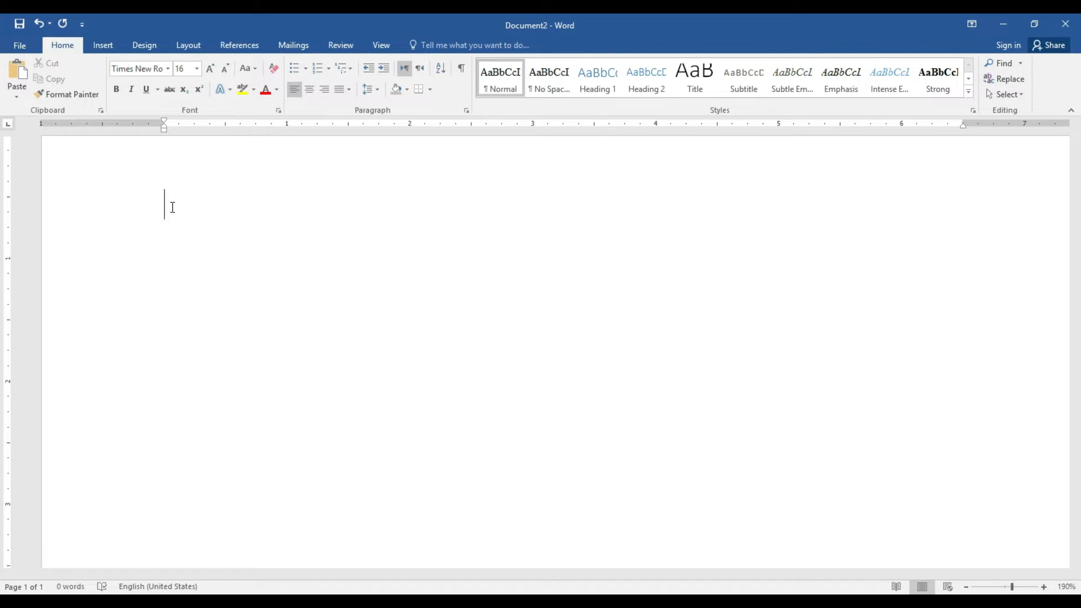
Type 'go get look watch' with spaces, then 'doctor fish door' with tabs on the next line
type("go")
type("        get           ")
type("loo")
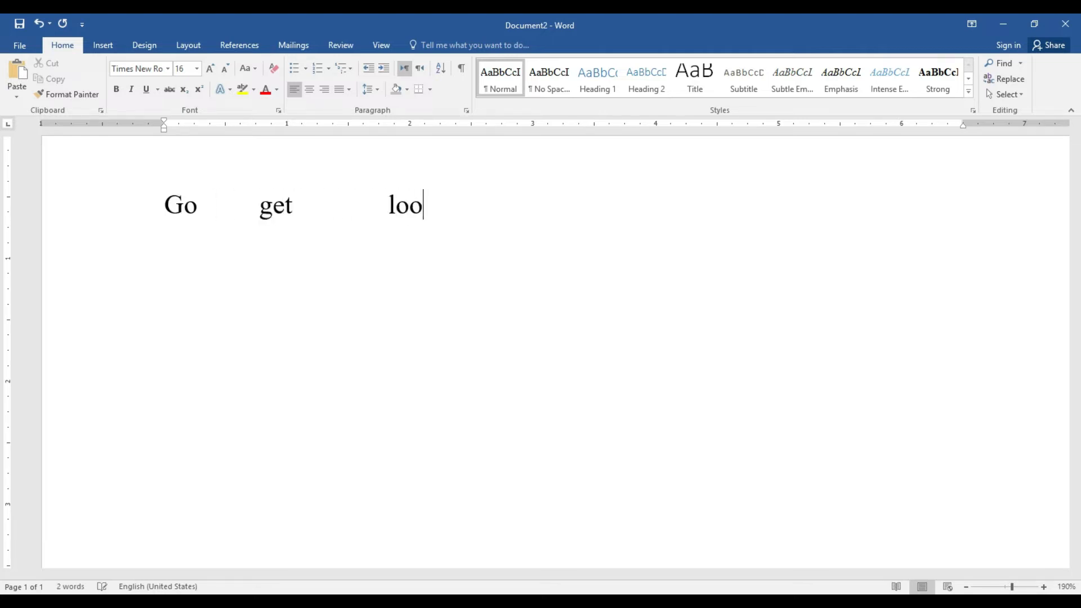
type("k             watch")
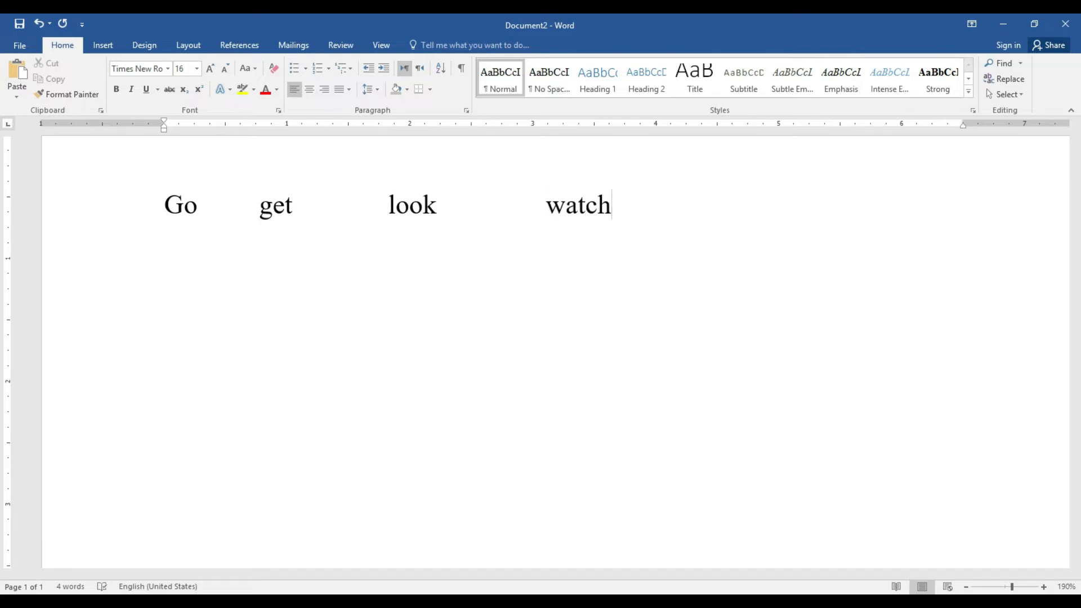
key("Return")
key("Return")
key("Return")
type("doctor")
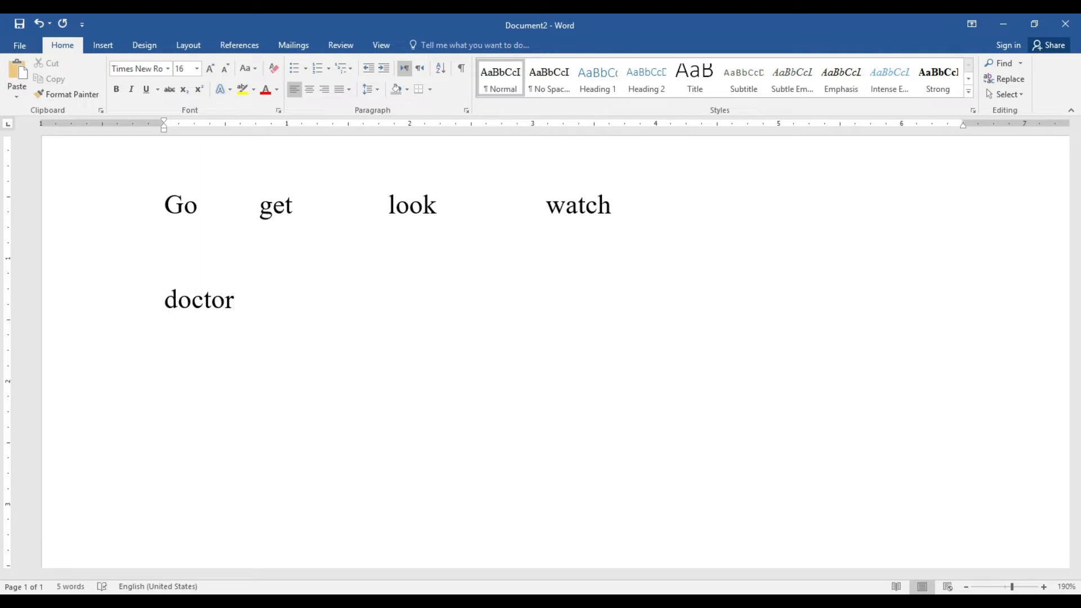
key("Tab")
key("Tab")
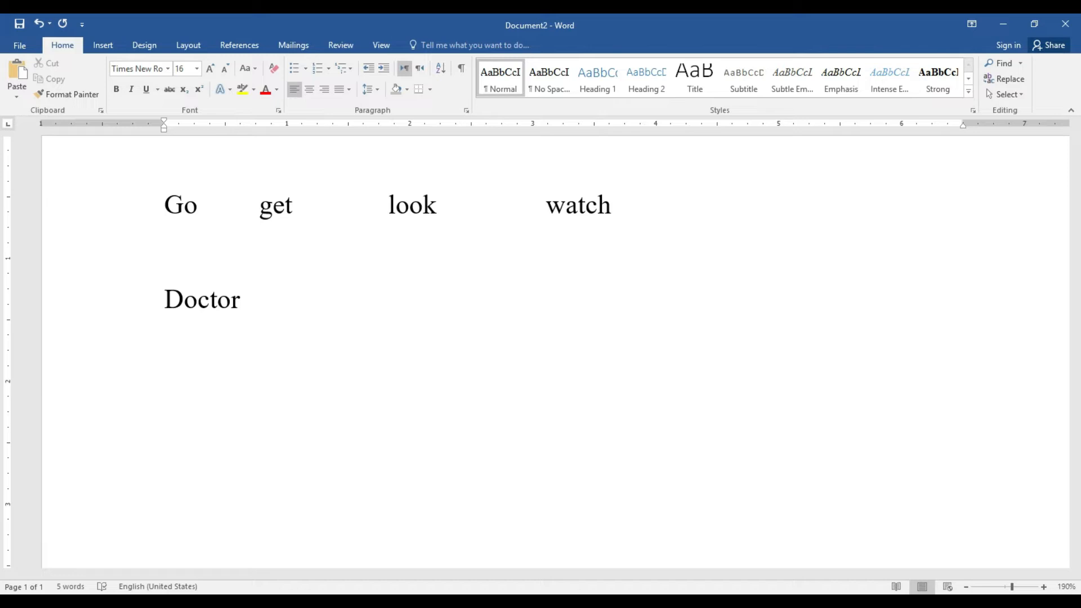
type("fish")
key("Tab")
key("Tab")
key("Tab")
type("door")
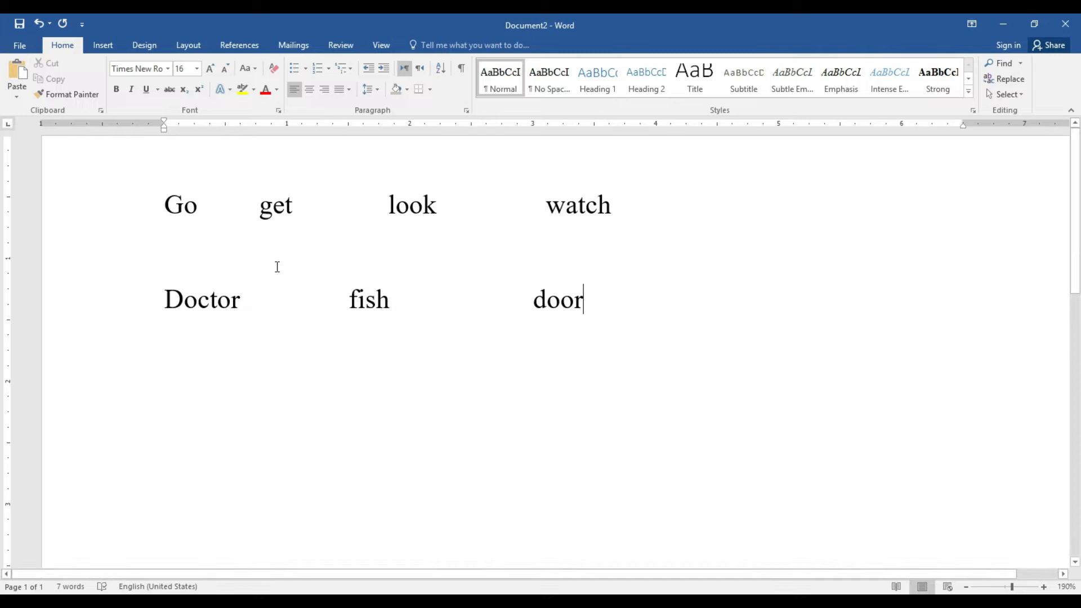
Toggle Show/Hide ¶ on and off to check the spaces, tabs and paragraph marks
left_click(462, 70)
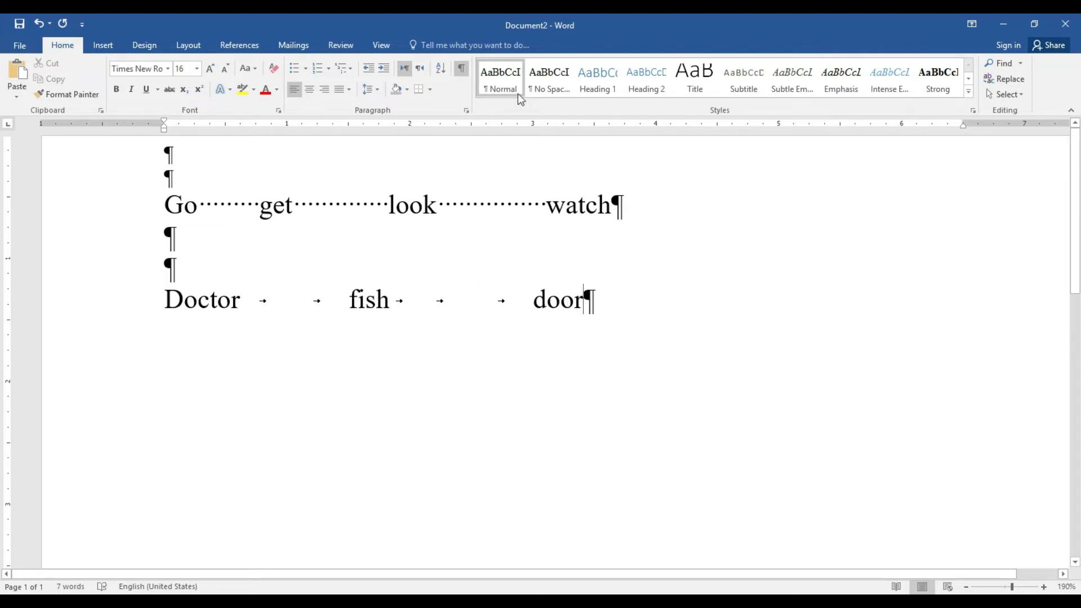
left_click(462, 70)
left_click(414, 602)
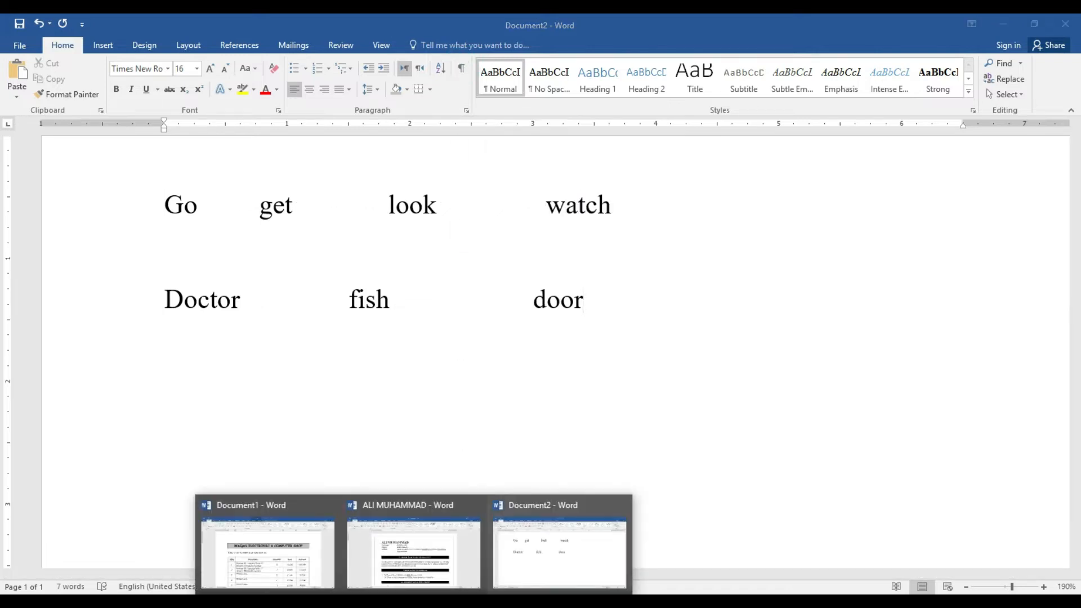
Switch to the résumé and format its selected text as hidden in the Font dialog
left_click(386, 568)
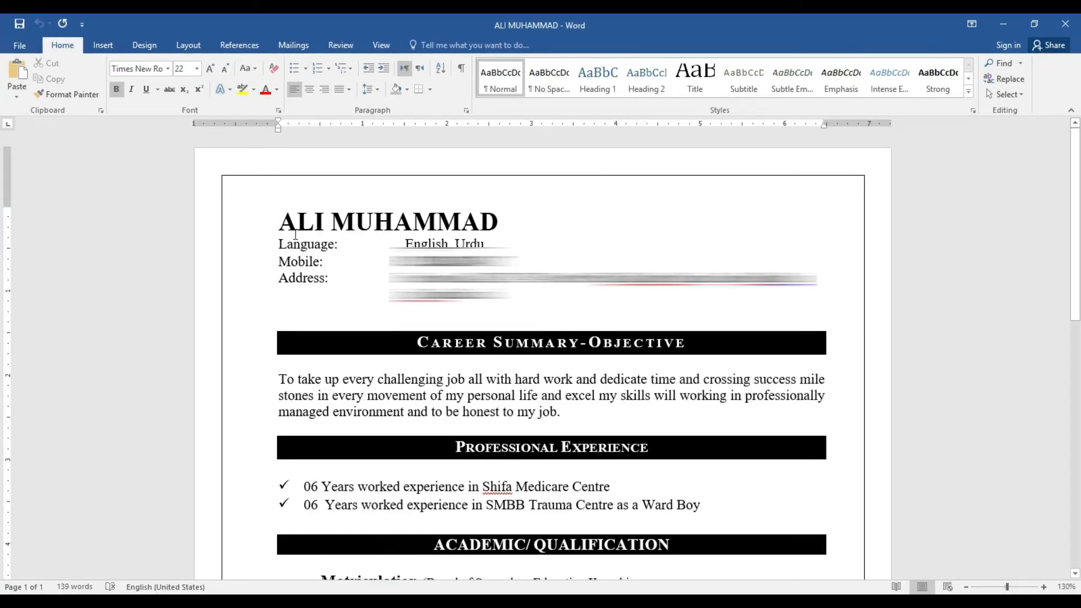
left_click_drag(272, 220, 721, 580)
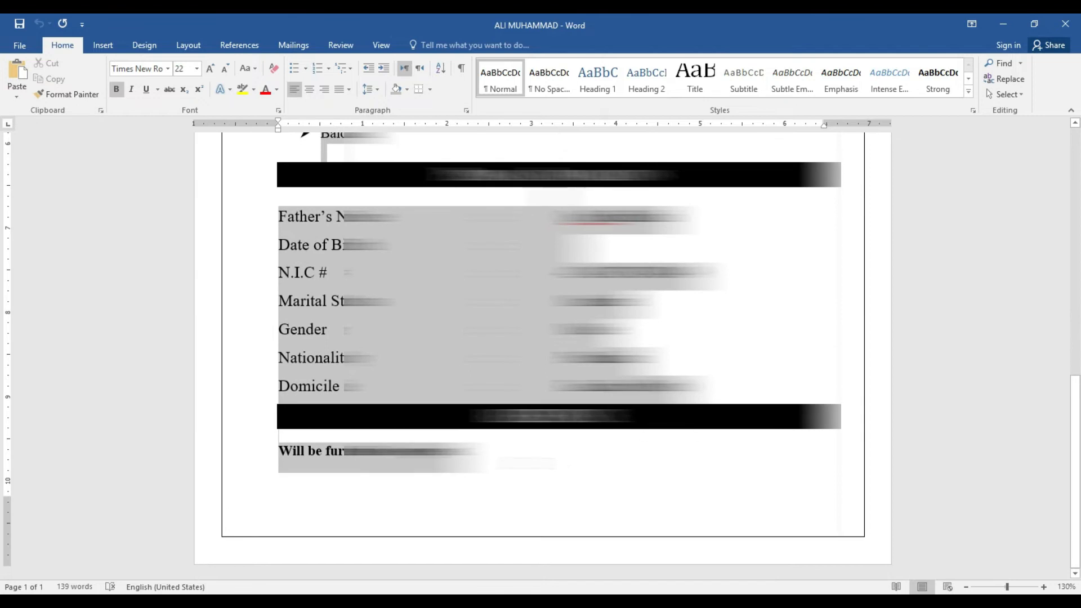
left_click(275, 111)
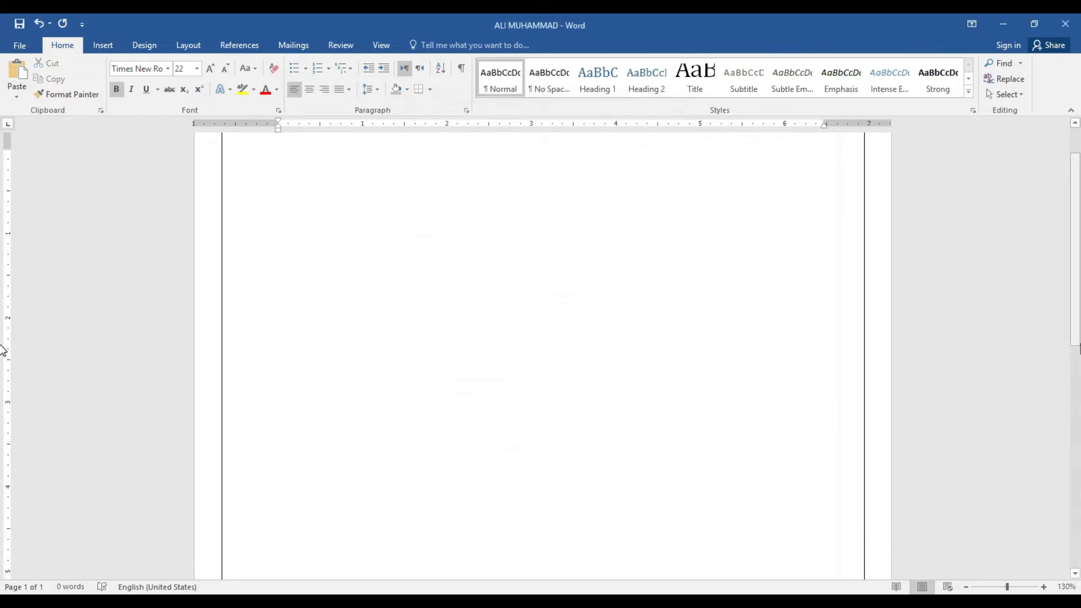
left_click_drag(1080, 326, 1080, 203)
mouse_move(1079, 152)
left_mouse_down()
mouse_move(1074, 378)
mouse_move(1080, 145)
left_mouse_up()
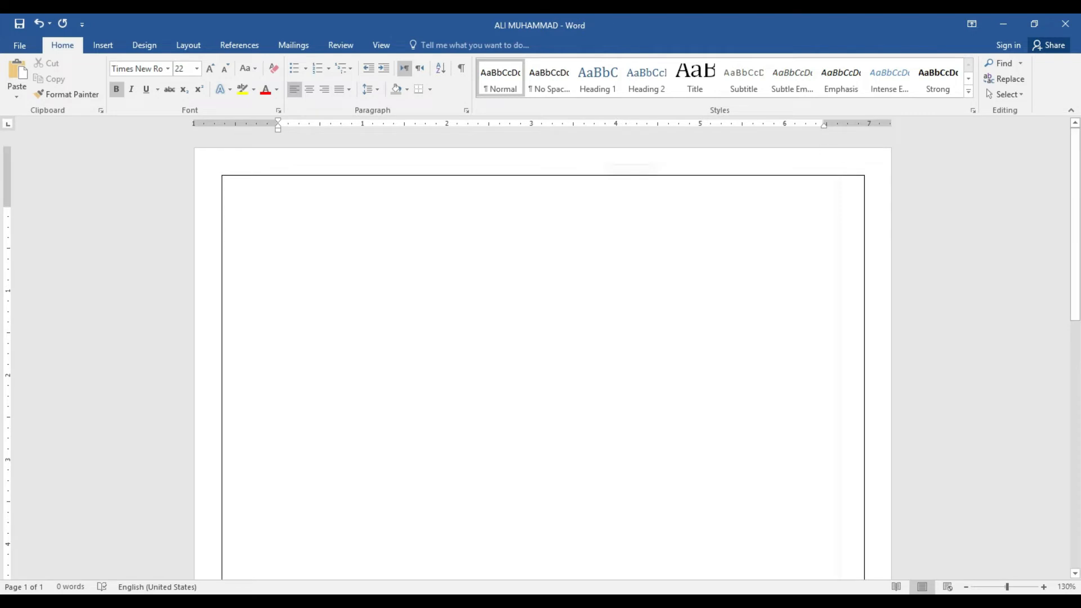
left_click(279, 111)
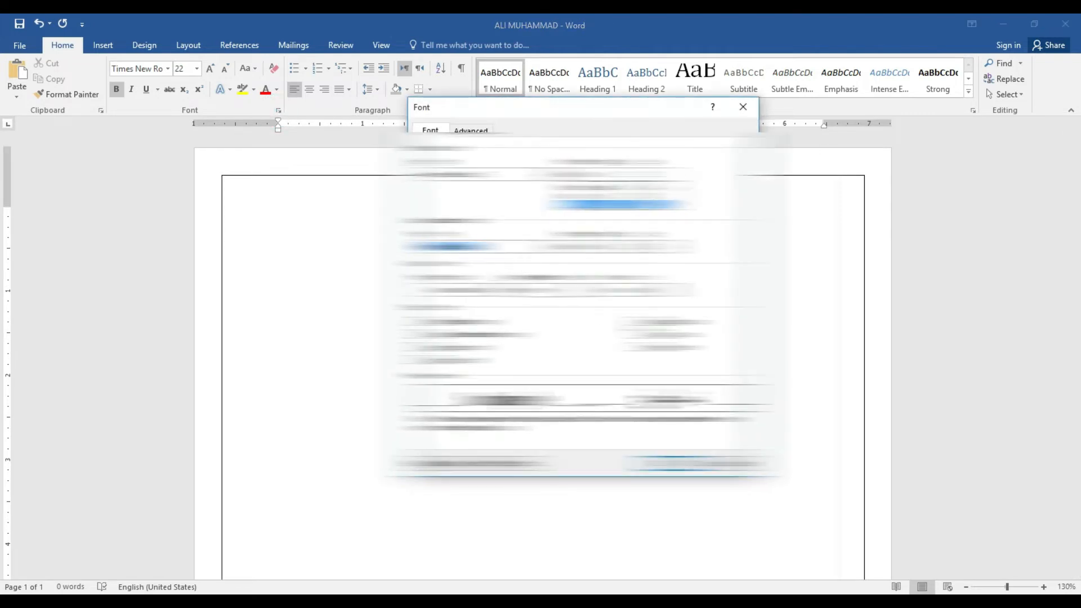
left_click(671, 349)
left_click(678, 463)
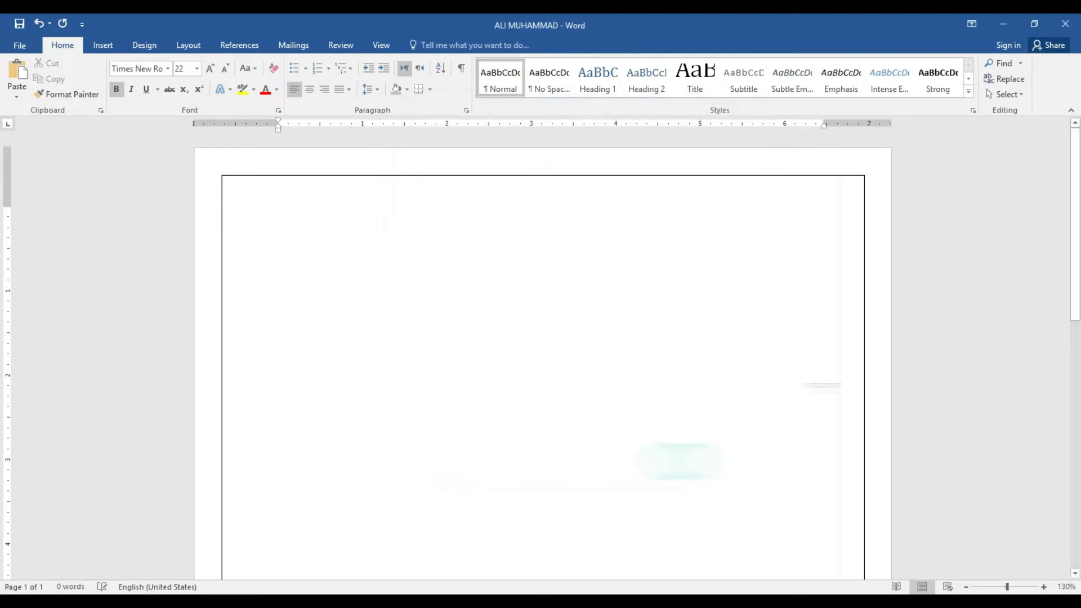
mouse_move(1077, 186)
left_mouse_down()
mouse_move(1079, 433)
mouse_move(1079, 174)
left_mouse_up()
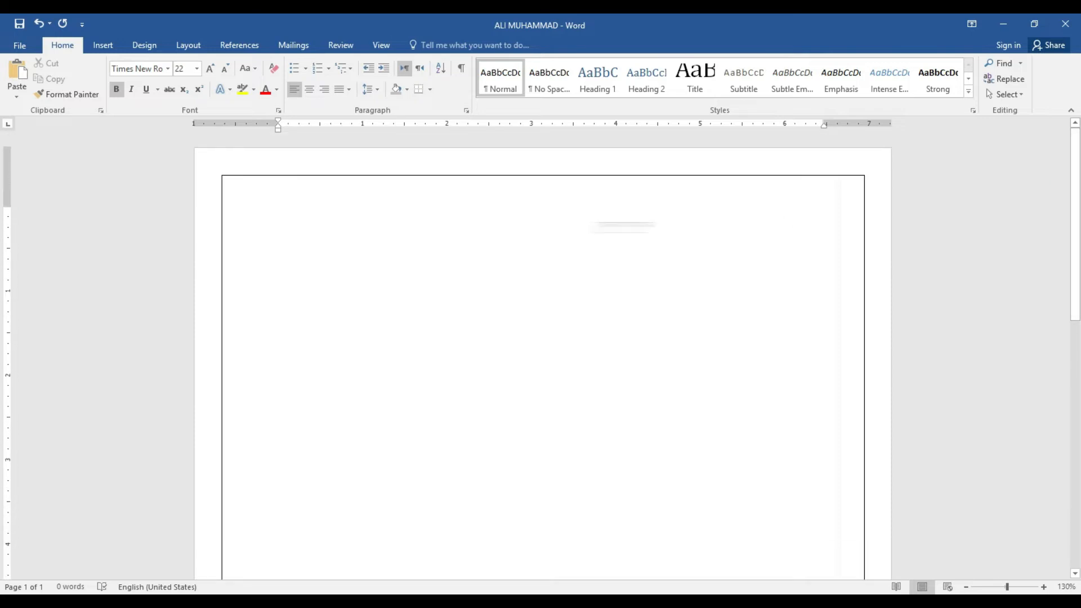
Select the whole résumé, unhide it in the Font dialog, and turn formatting marks off
left_click(460, 68)
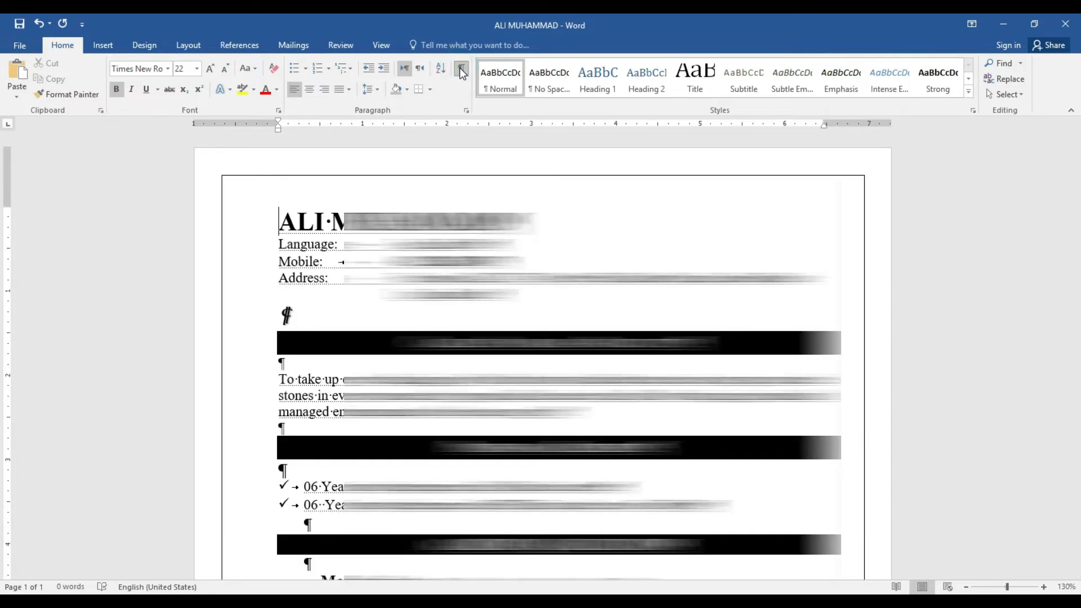
left_click(275, 228)
key("ctrl+a")
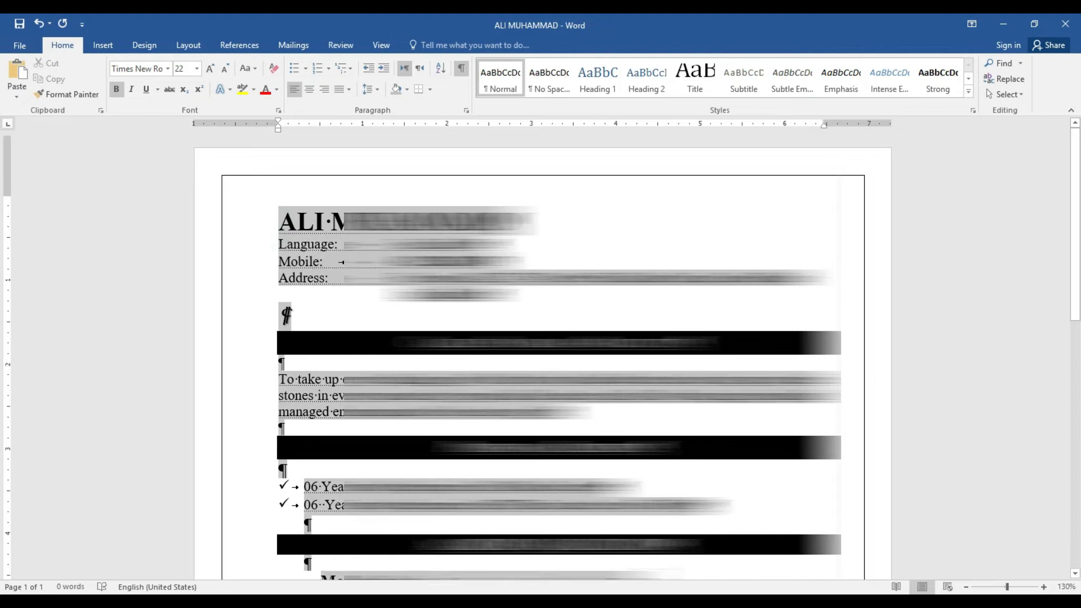
scroll(541, 355, "down", 9)
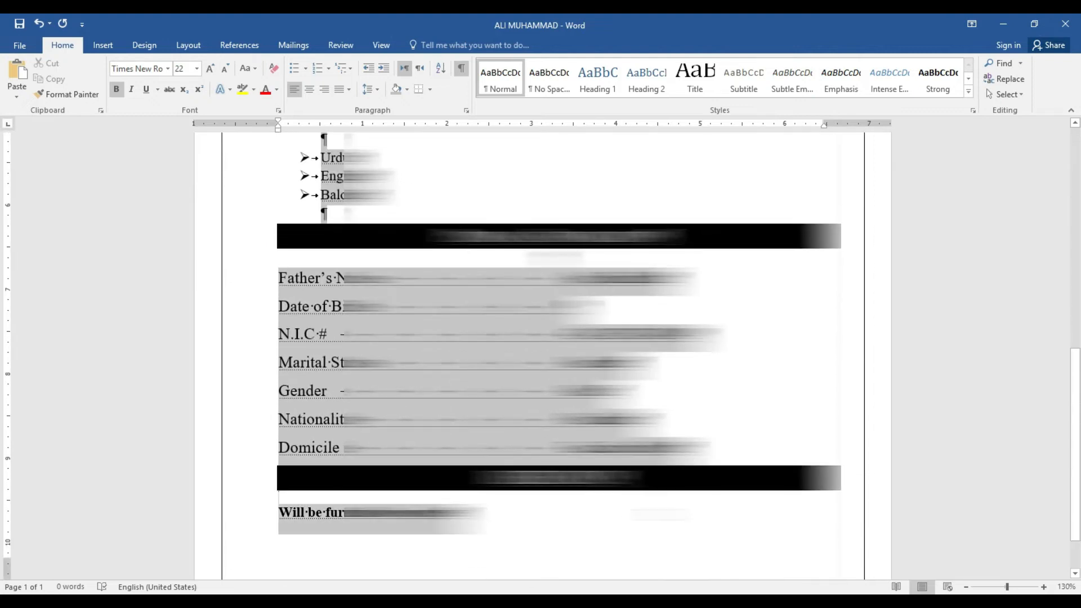
left_click(278, 111)
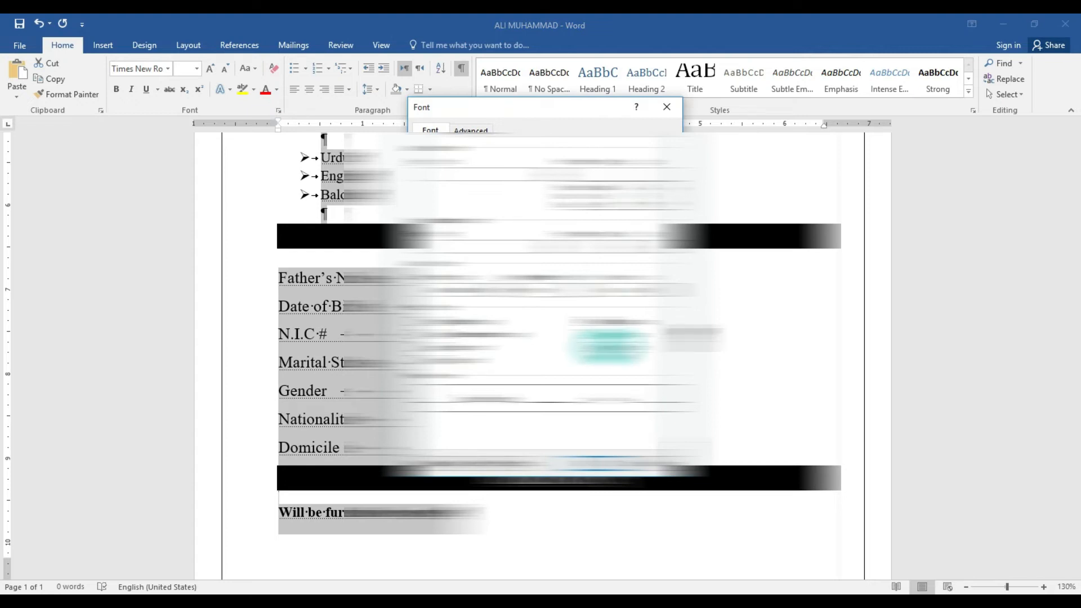
left_click(594, 464)
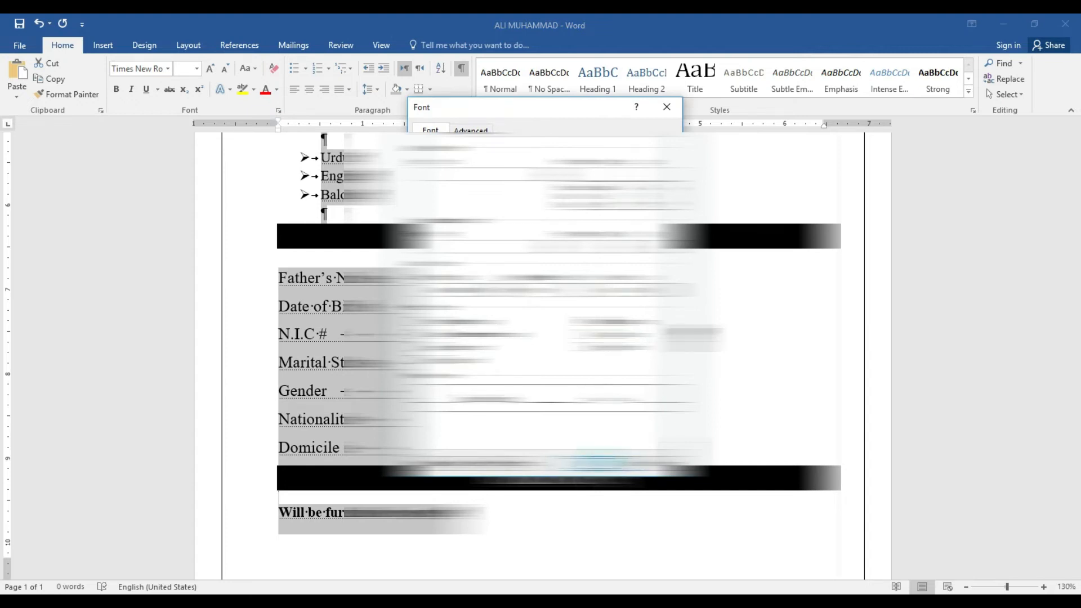
left_click(465, 74)
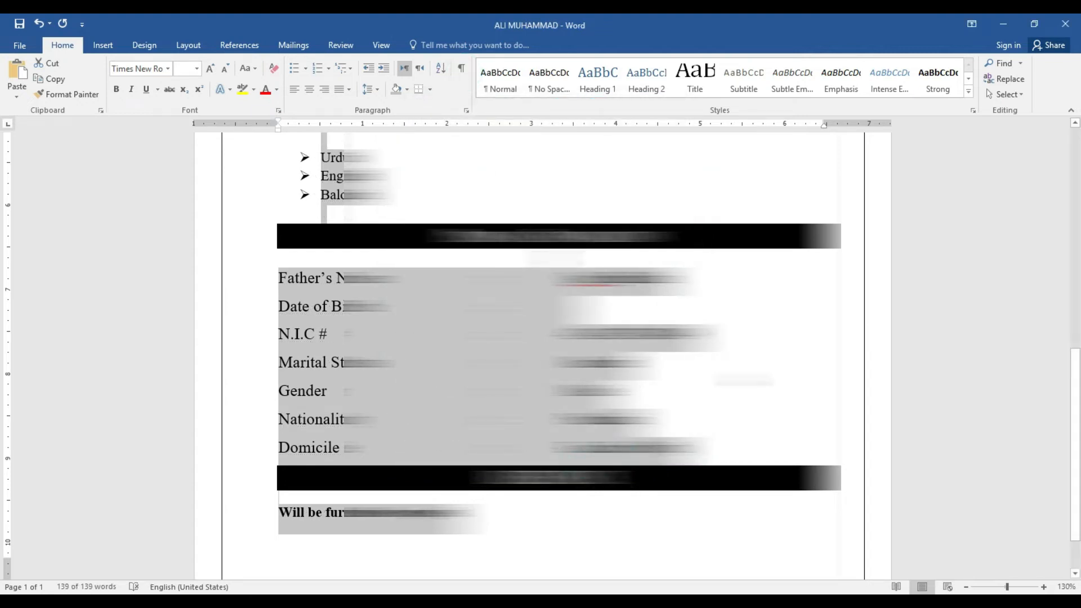
left_click(741, 373)
left_click_drag(1078, 388, 1080, 163)
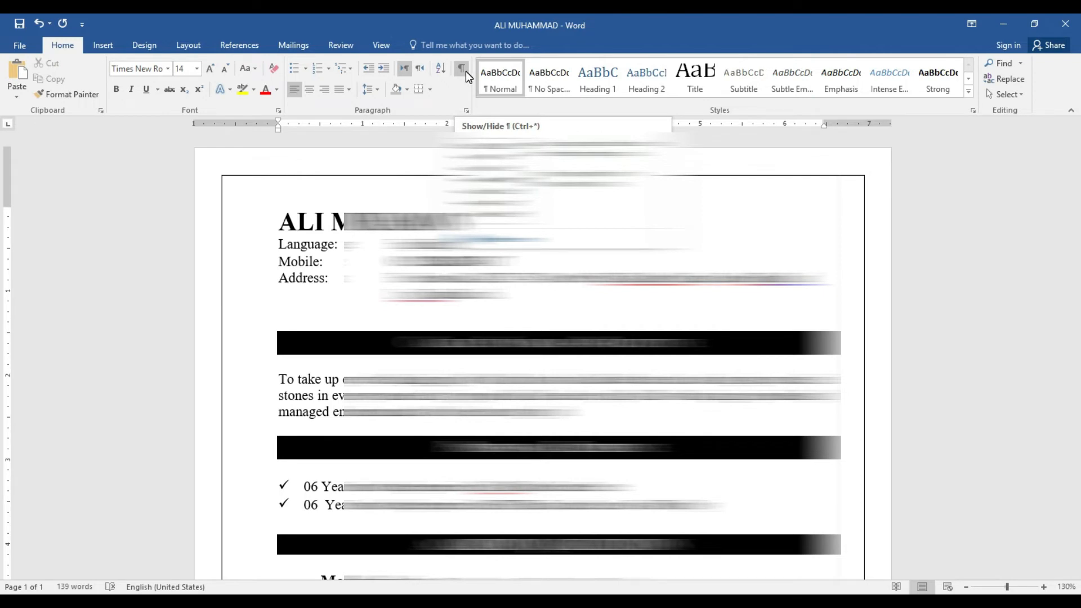
left_click(407, 246)
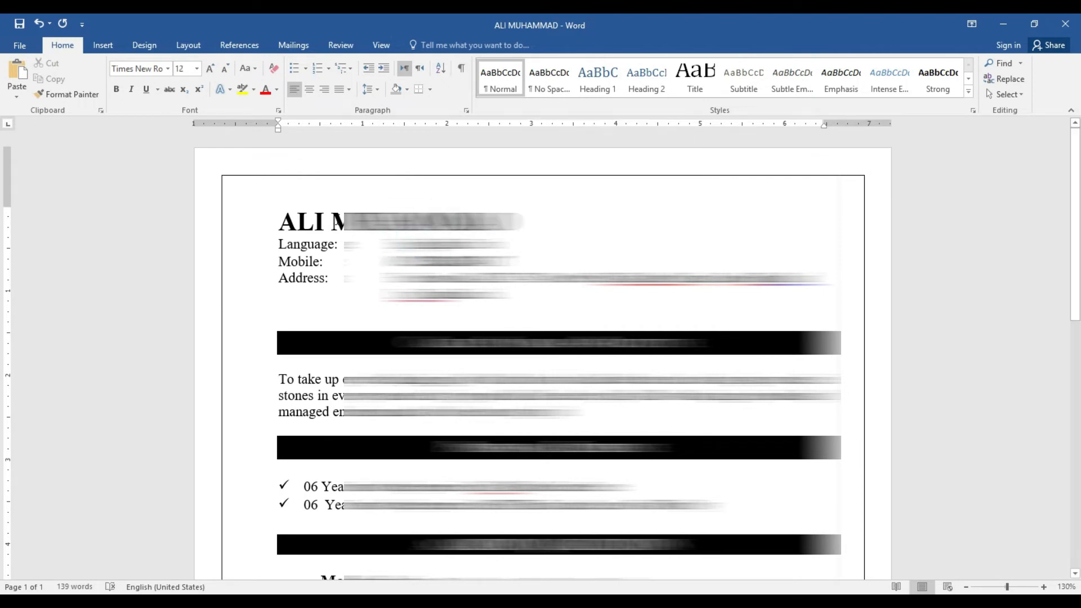
left_click(281, 223)
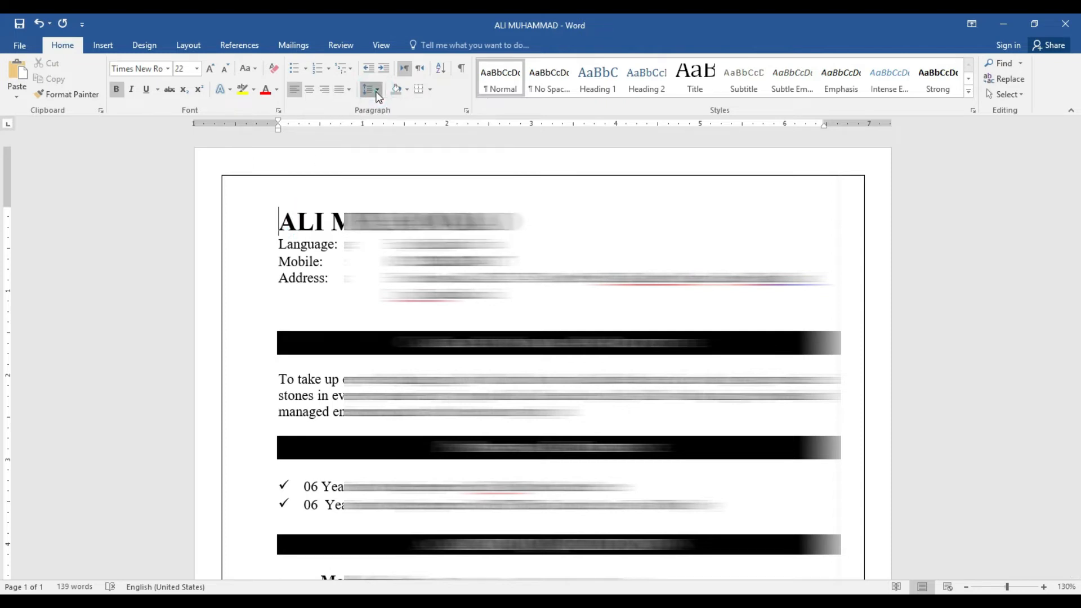
triple_click(280, 379)
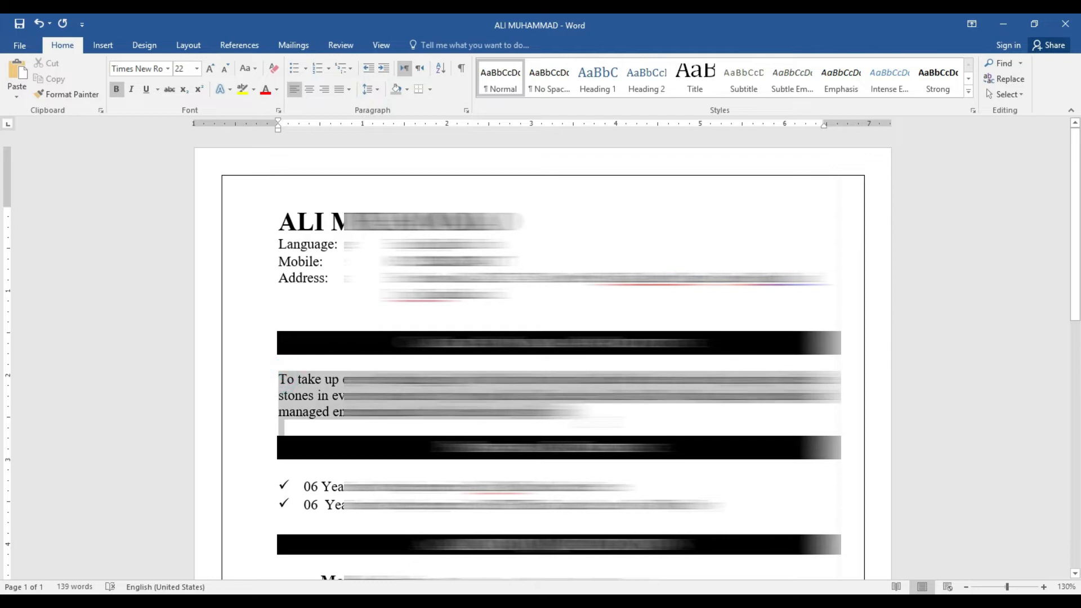
mouse_move(1076, 236)
left_mouse_down()
mouse_move(1080, 494)
mouse_move(1080, 254)
left_mouse_up()
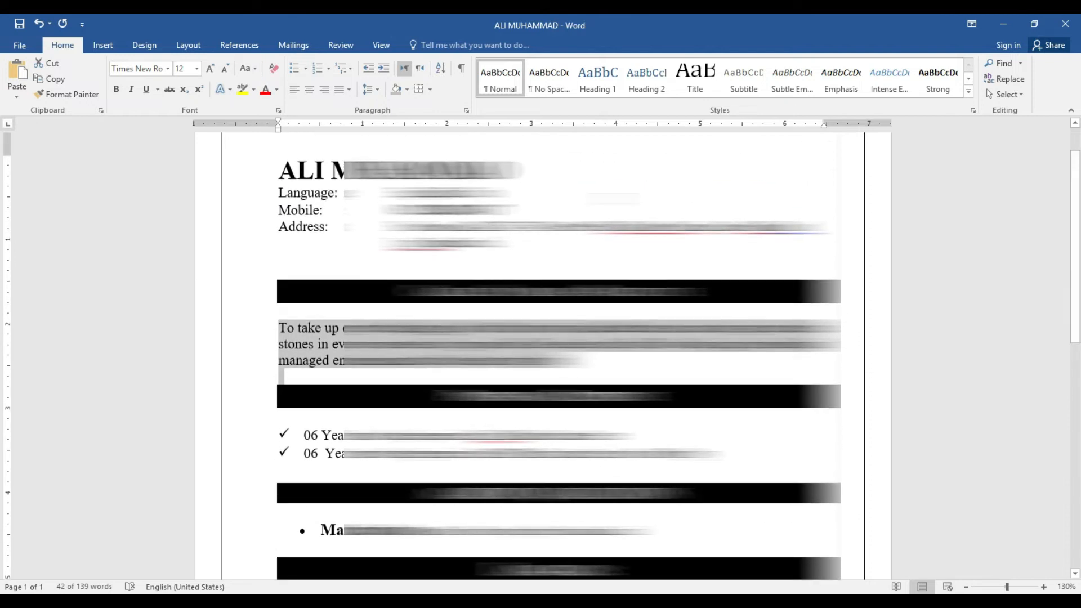
left_click(371, 89)
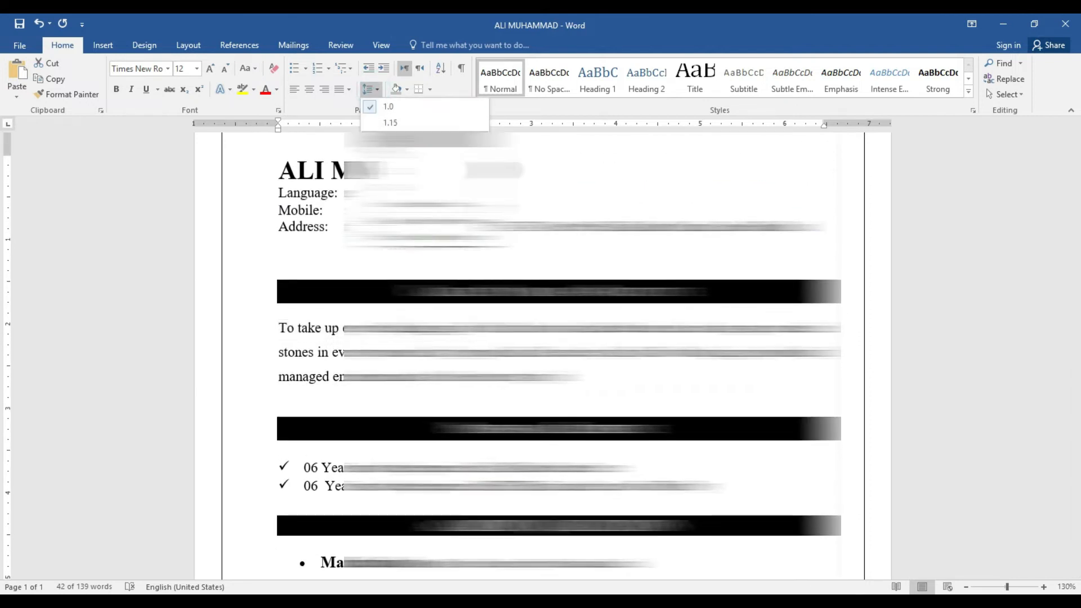
left_click(388, 139)
left_click(373, 92)
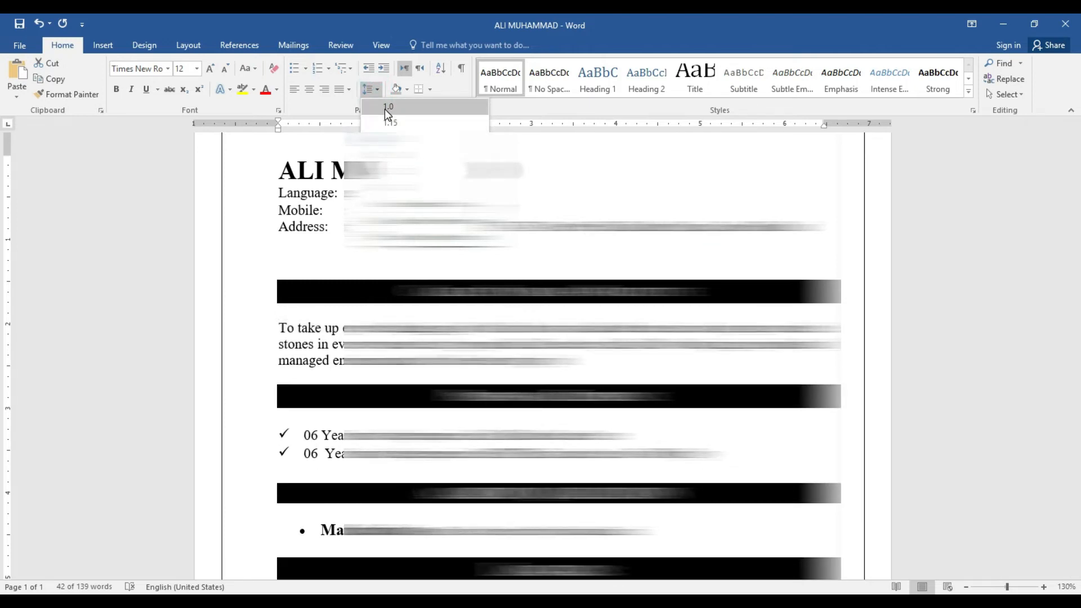
left_click(384, 108)
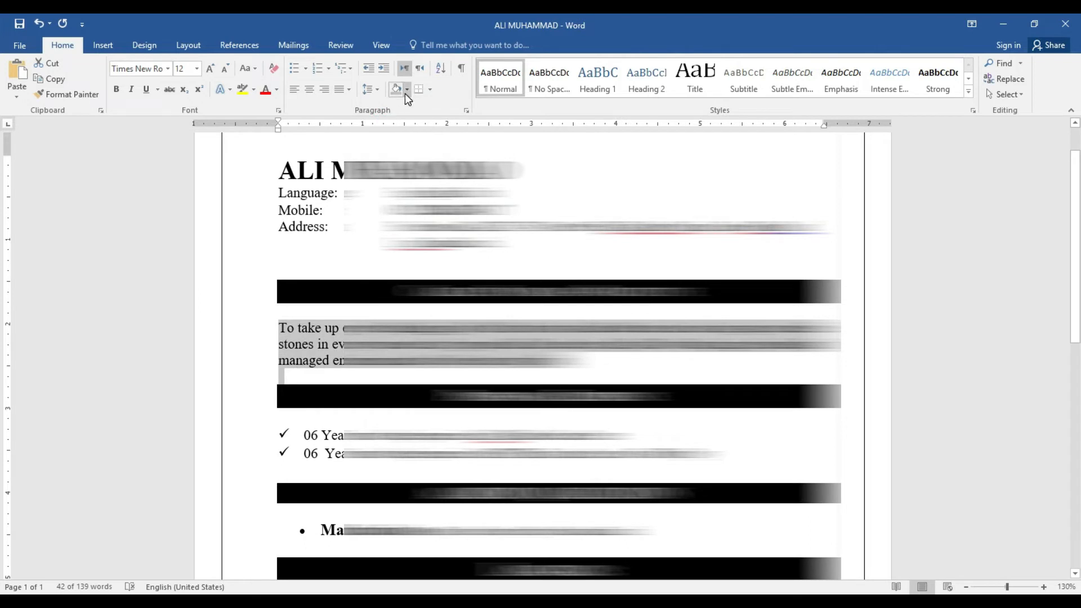
left_click(276, 168)
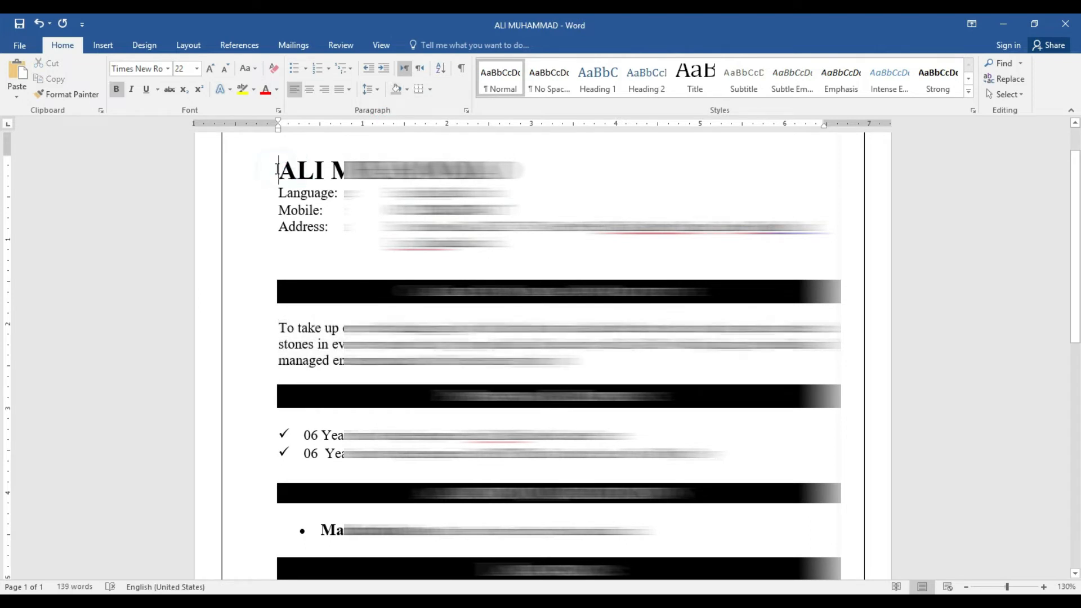
left_click(406, 89)
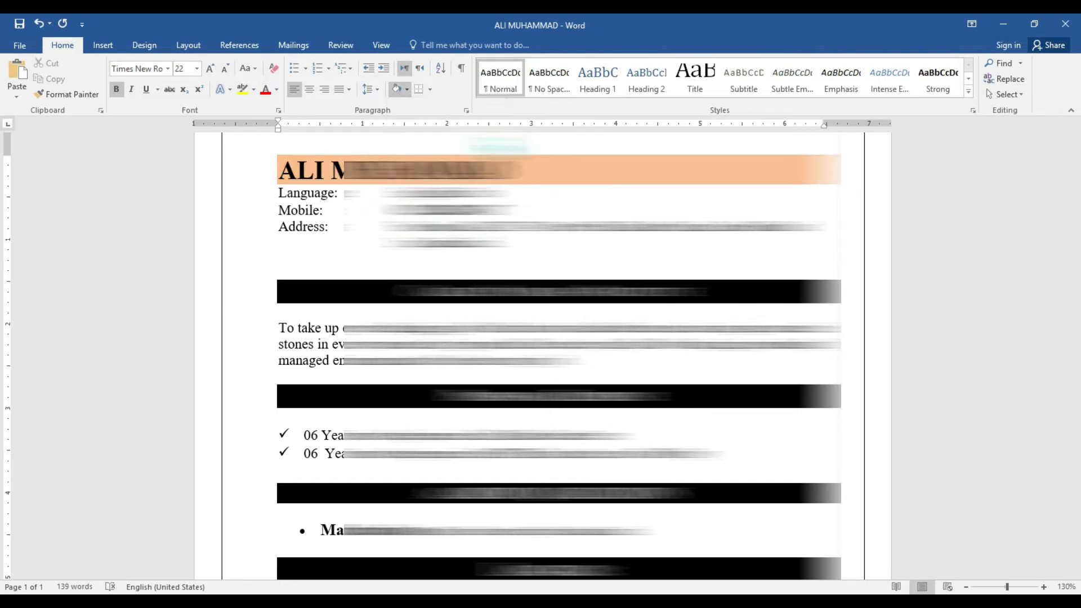
left_click(431, 89)
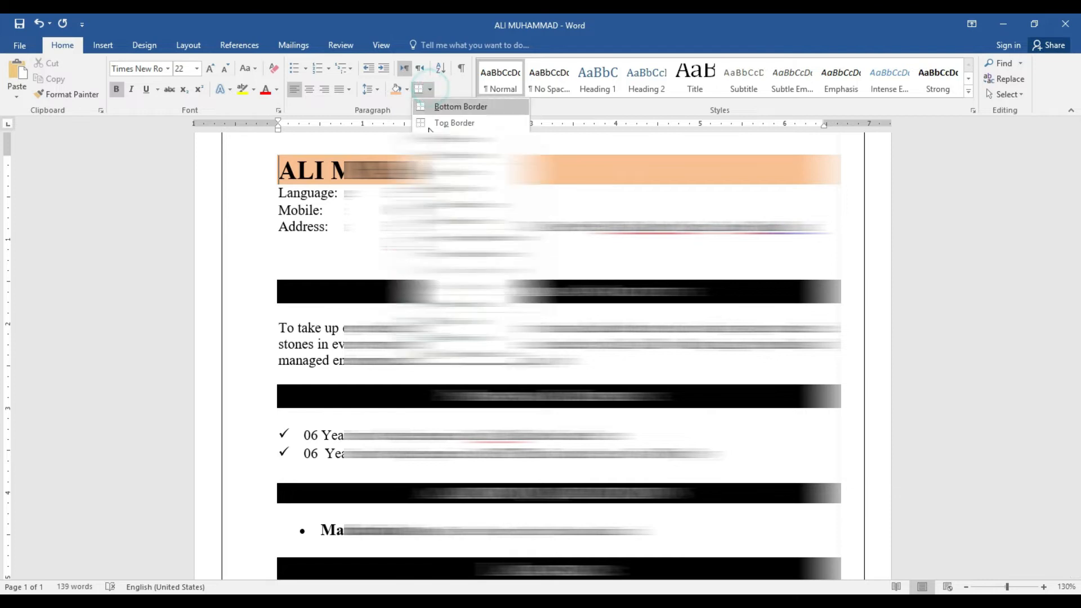
left_click(435, 129)
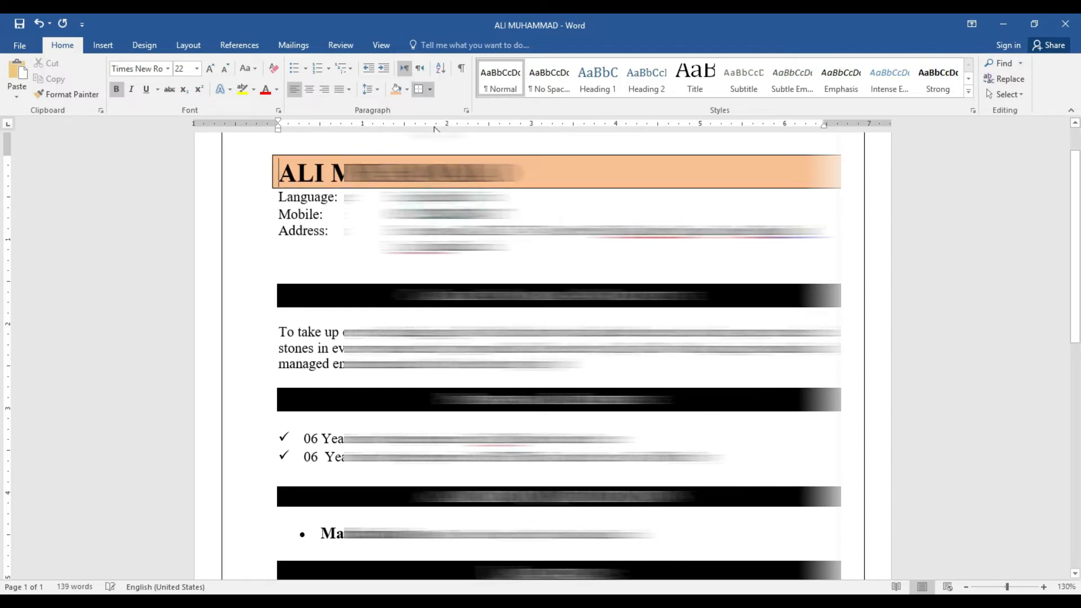
left_click(432, 89)
left_click(461, 368)
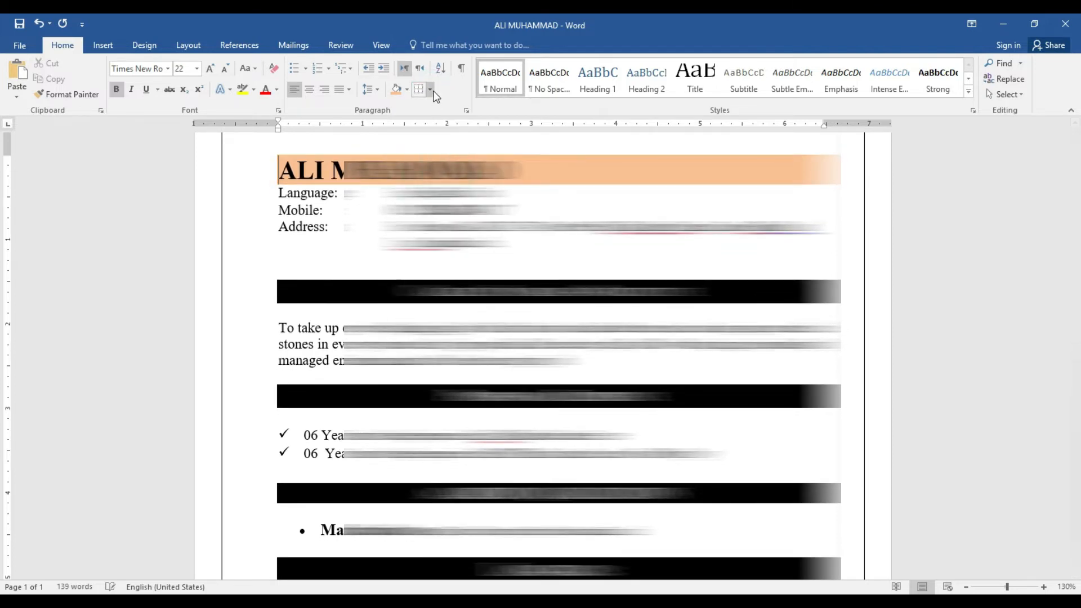
left_click(430, 89)
left_click(441, 108)
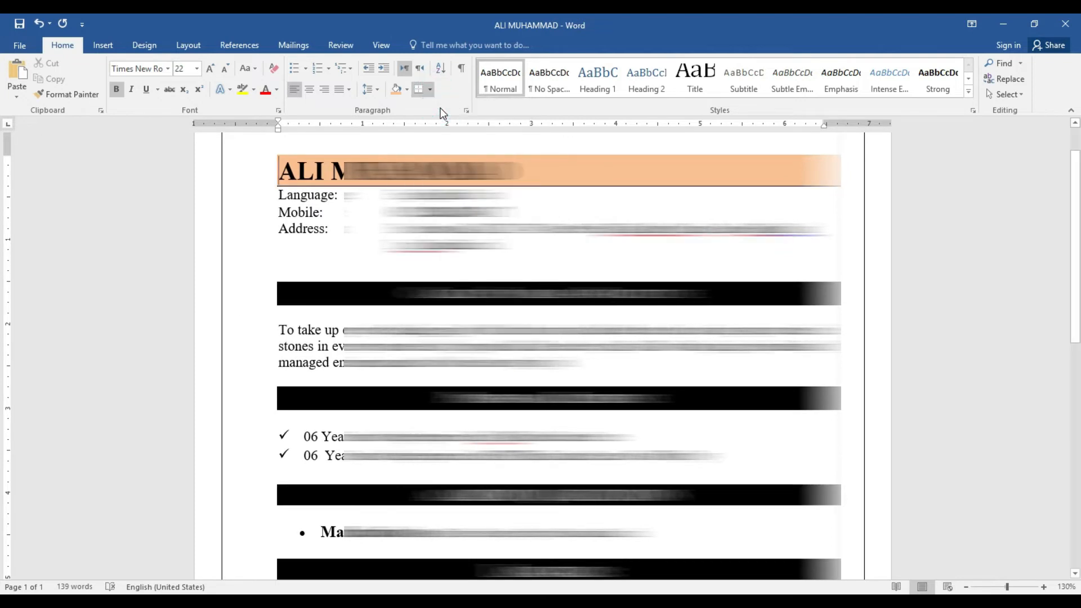
left_click(432, 90)
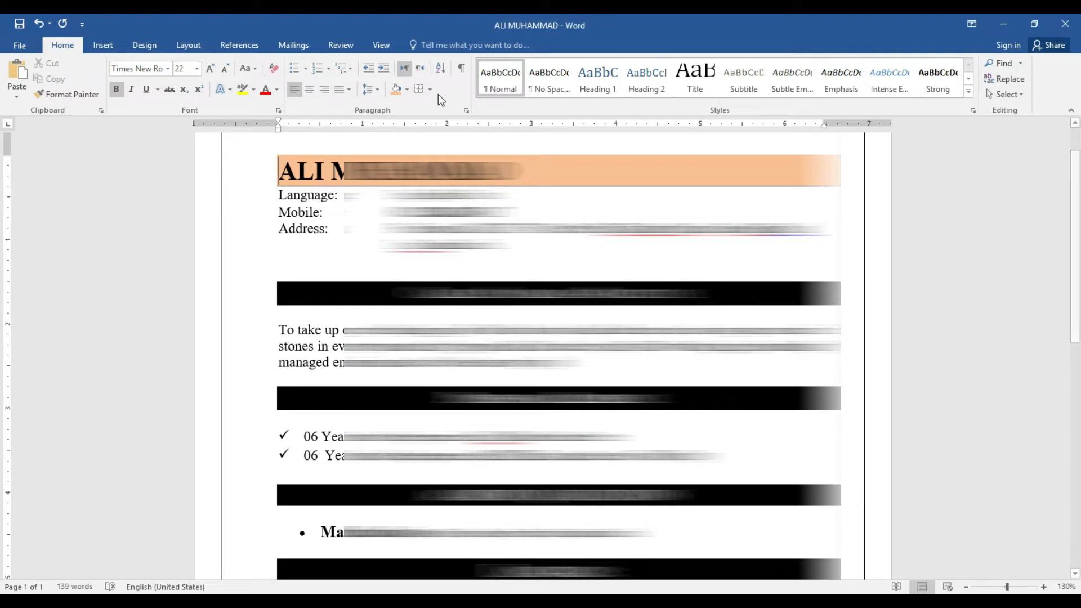
left_click(429, 88)
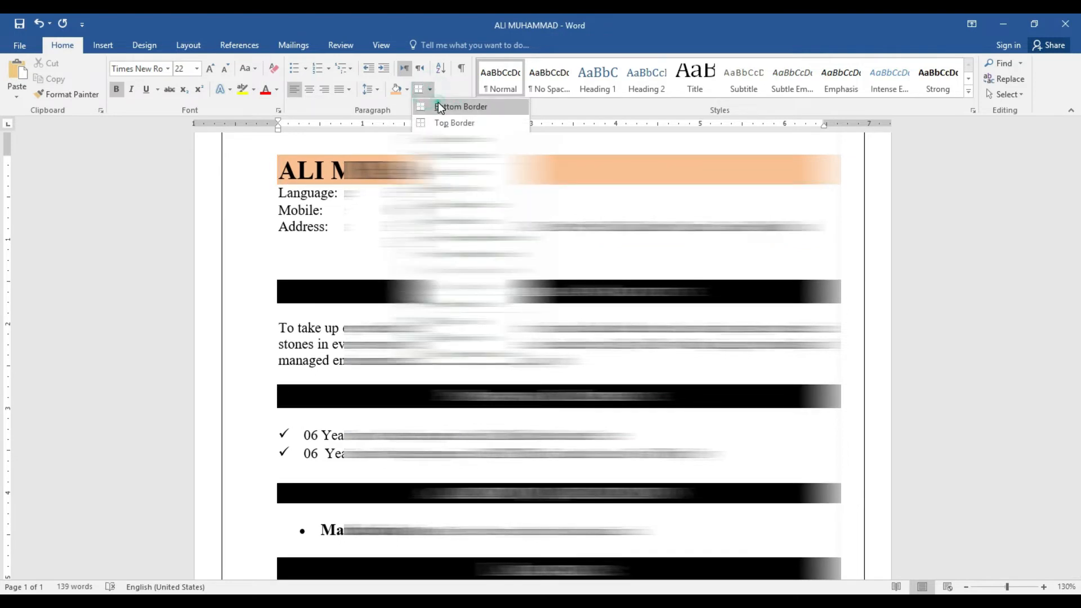
left_click(441, 106)
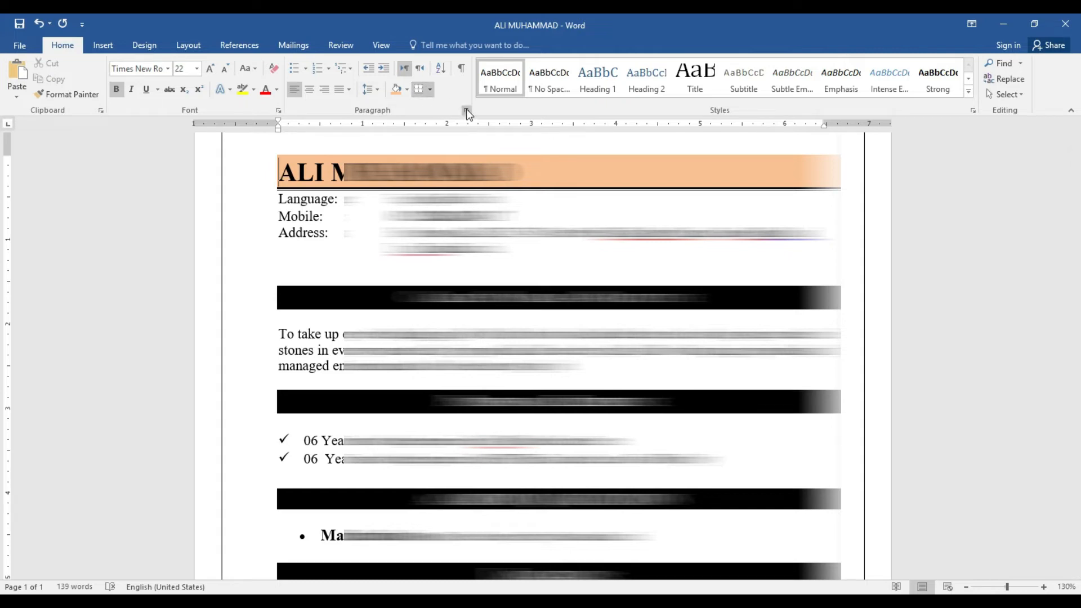
left_click(406, 89)
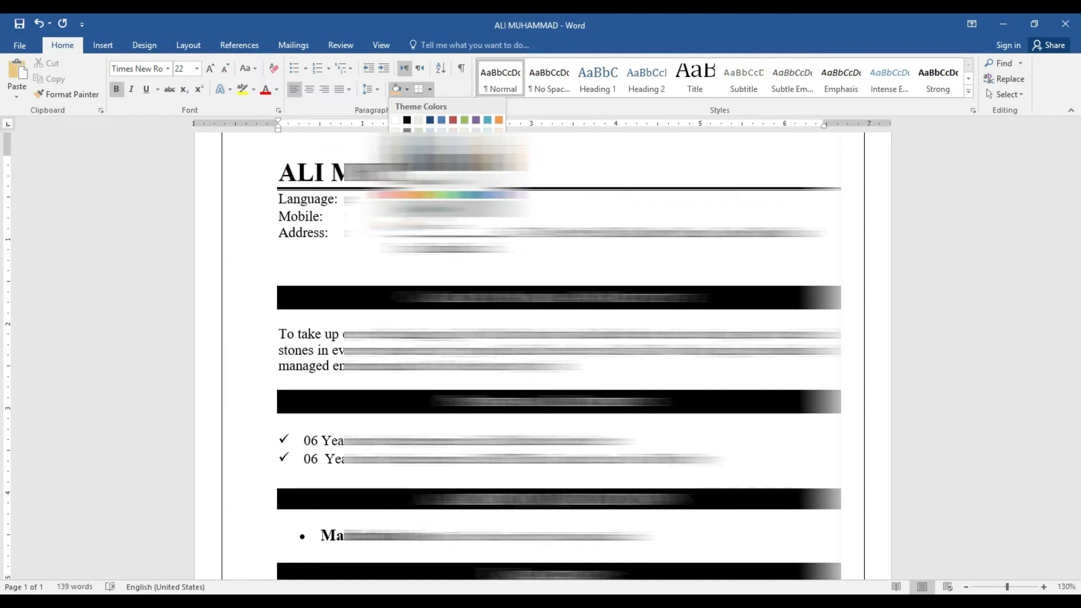
left_click(419, 207)
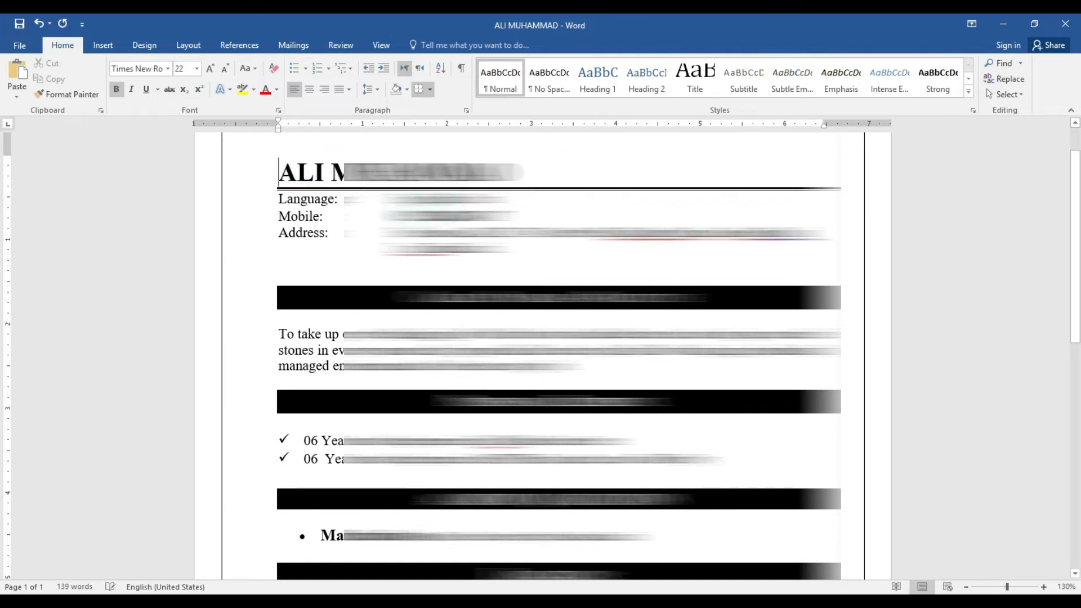
left_click(429, 88)
left_click(589, 169)
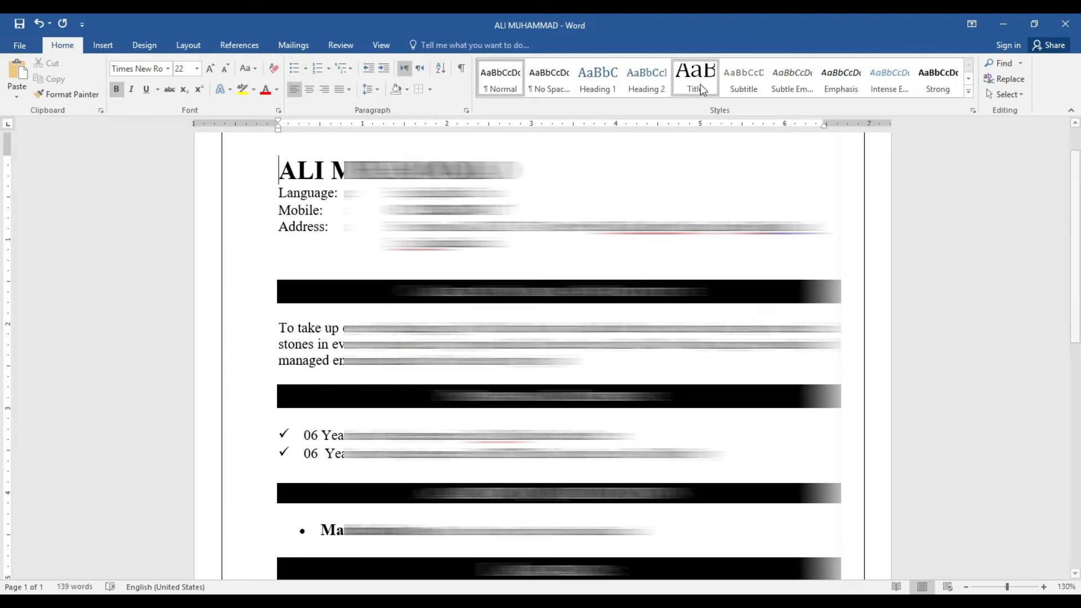
Search the résumé in the Navigation pane for Experience, then for Work
left_click(1006, 64)
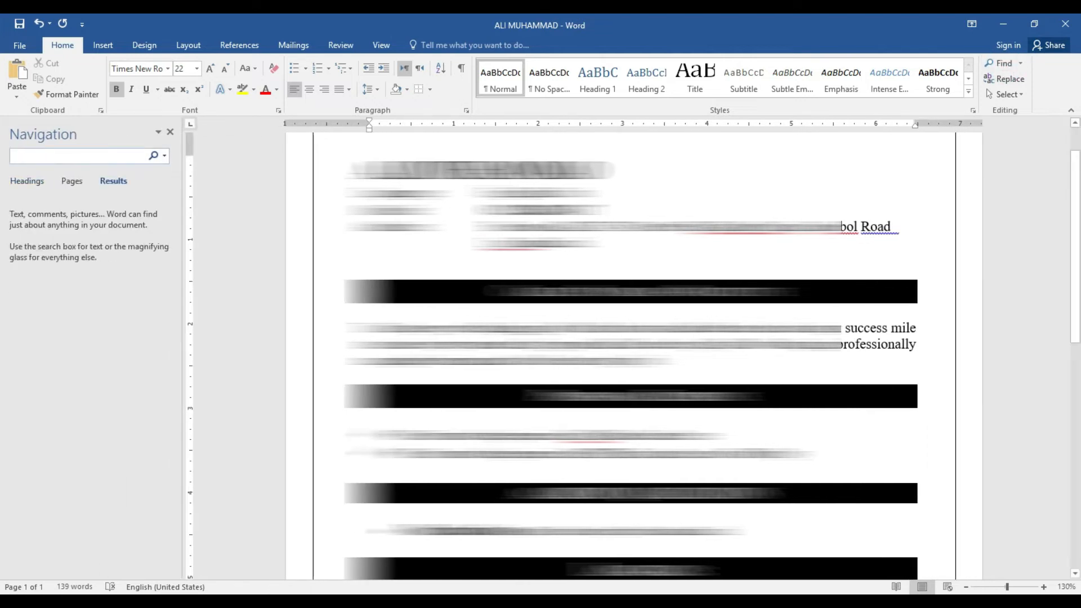
left_click(85, 153)
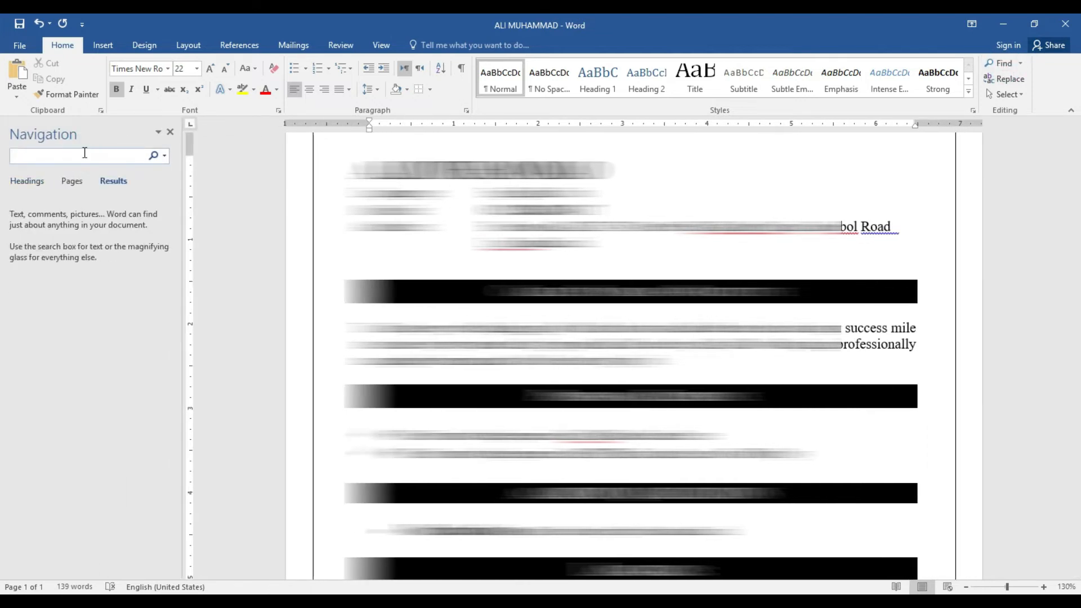
type("Experience")
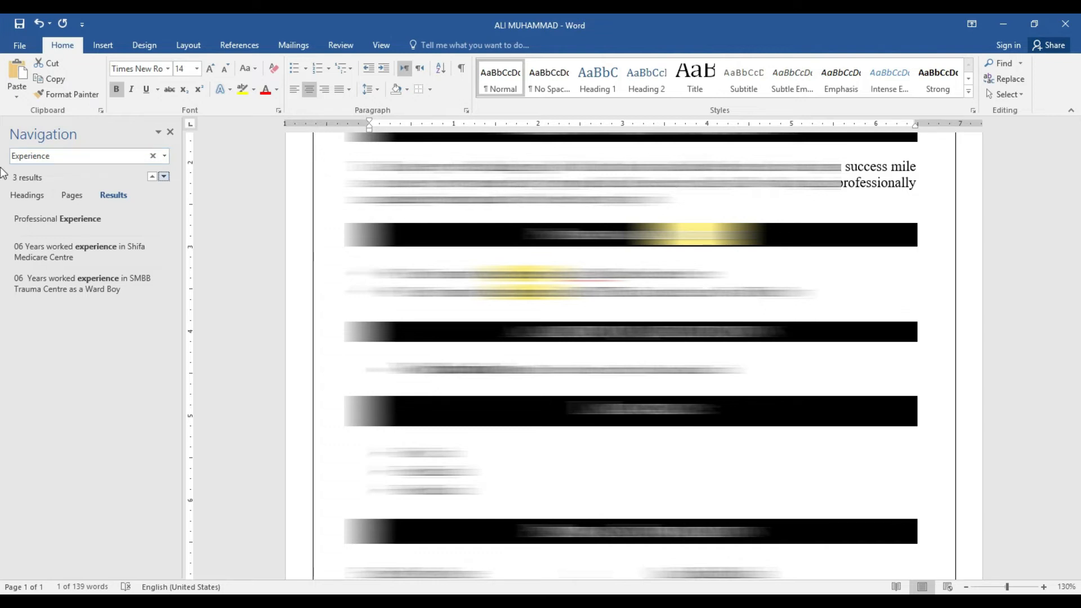
double_click(54, 155)
key("BackSpace")
type("Worked")
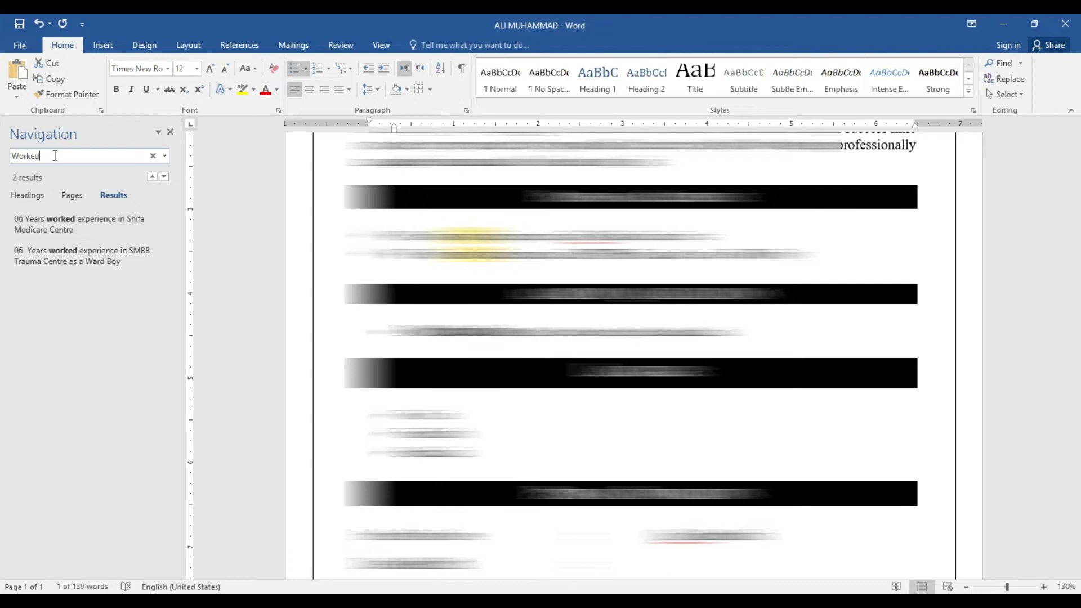
key("BackSpace")
key("BackSpace")
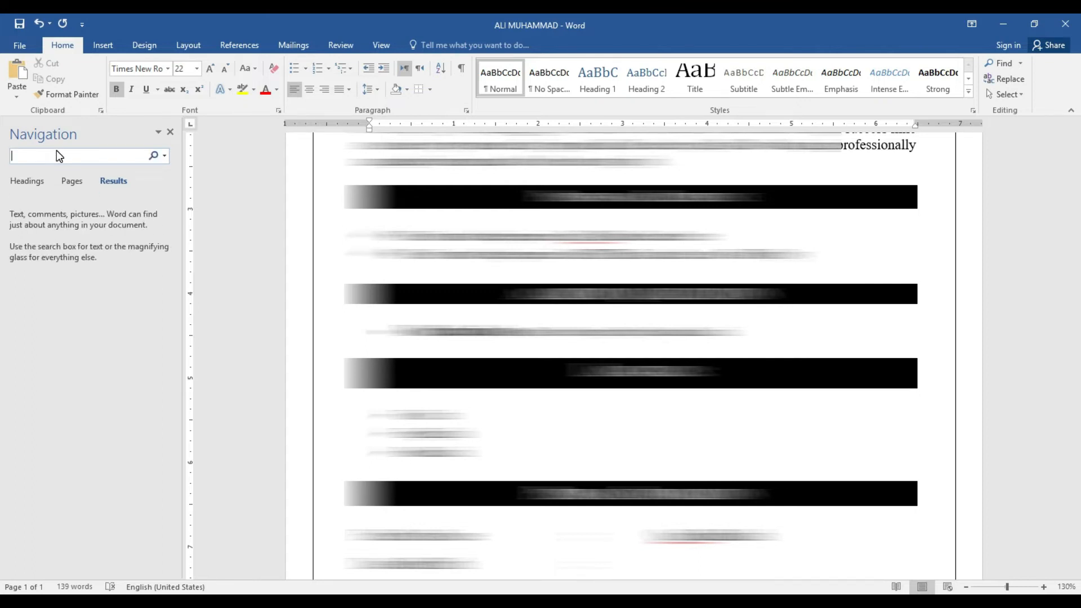
Search the document for 'Engli' and bring up Find and Replace
scroll(1075, 298, "up", 3)
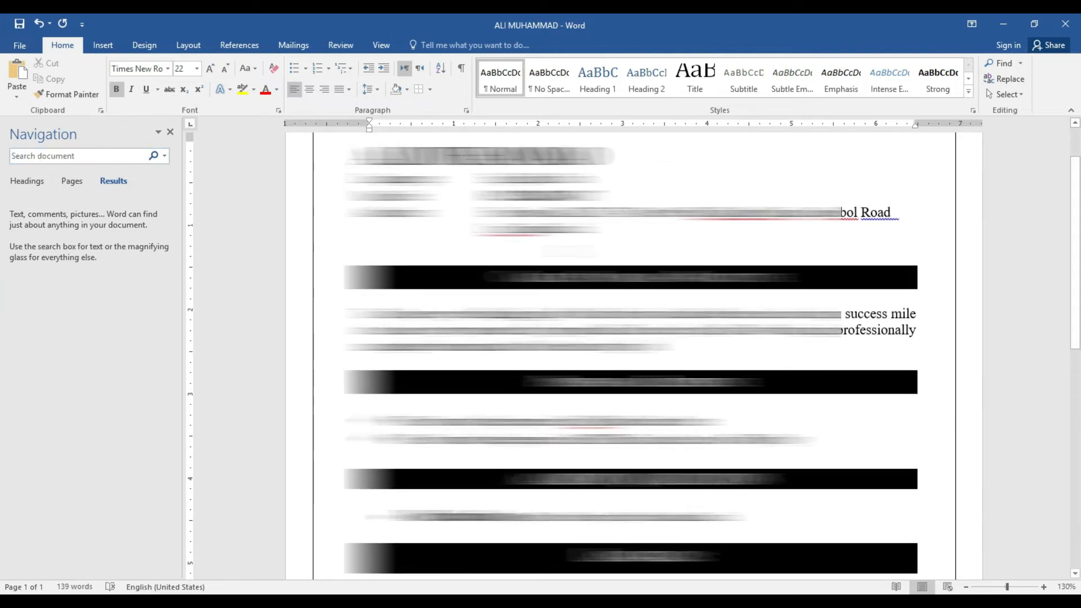
left_click(74, 155)
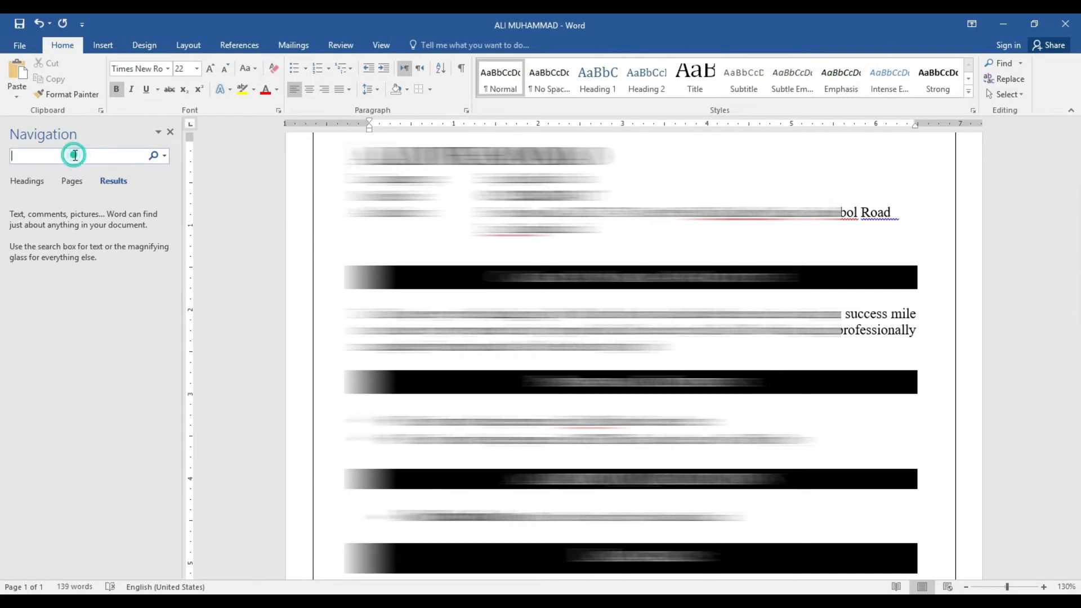
type("En")
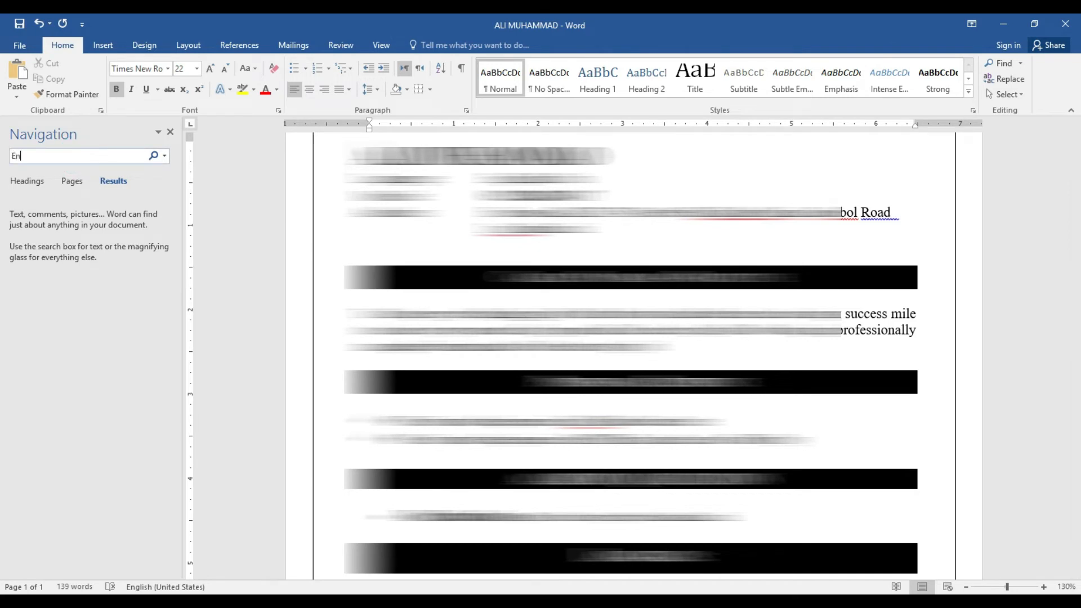
type("glish")
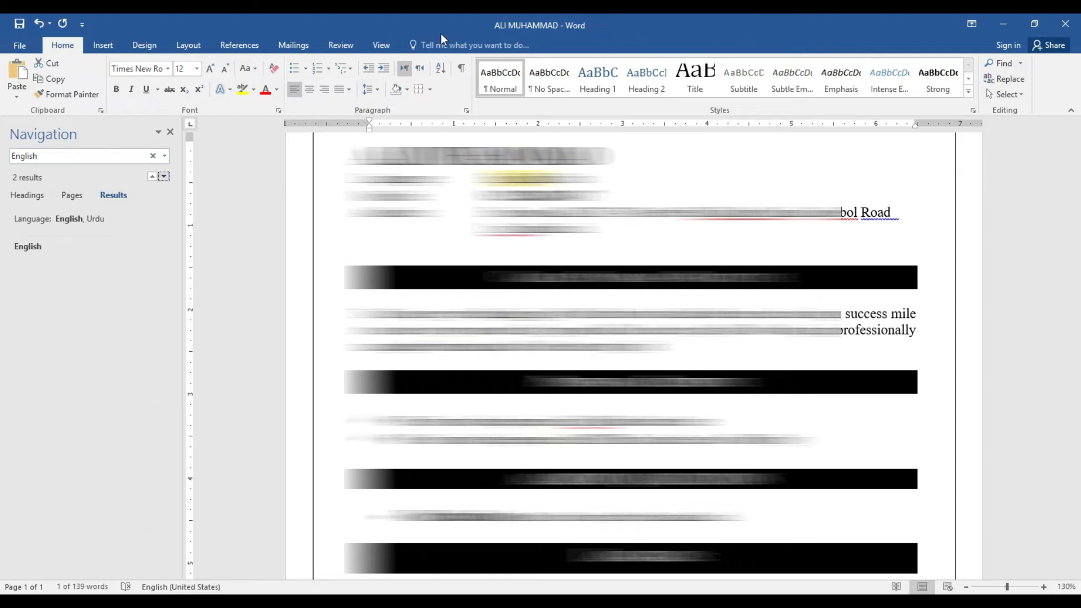
left_click(1007, 79)
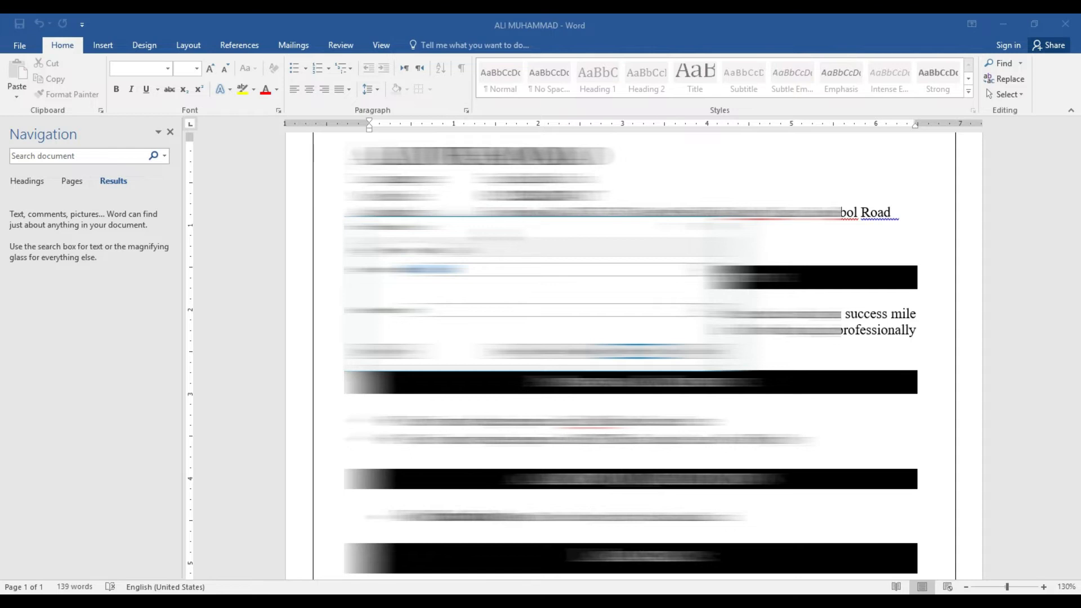
Replace the matches one at a time in Find and Replace, then close the dialog
left_click_drag(494, 228, 590, 303)
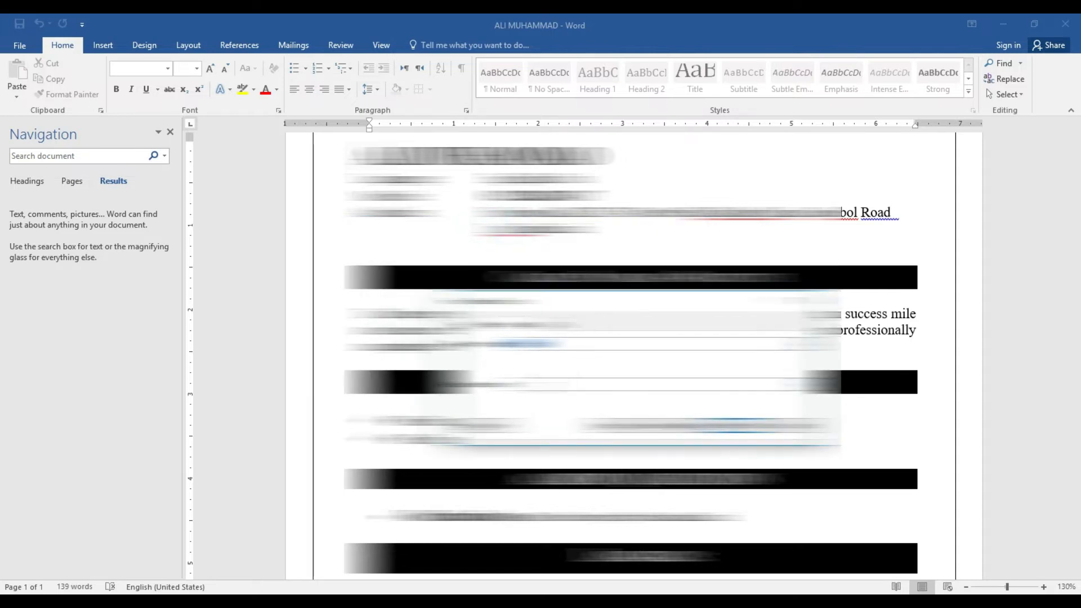
left_click(539, 387)
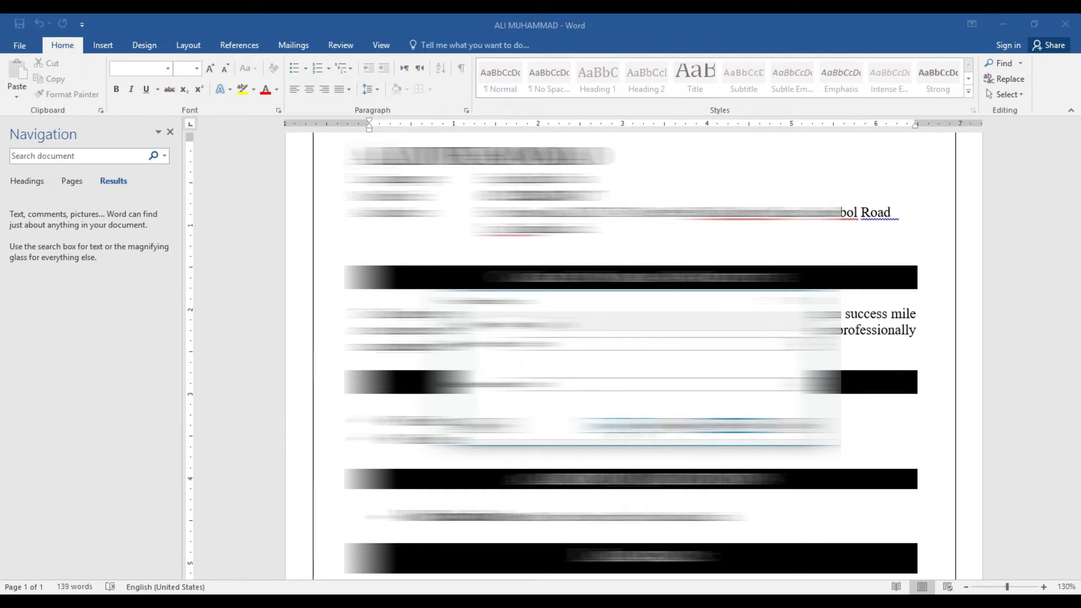
left_click(620, 426)
left_click(621, 426)
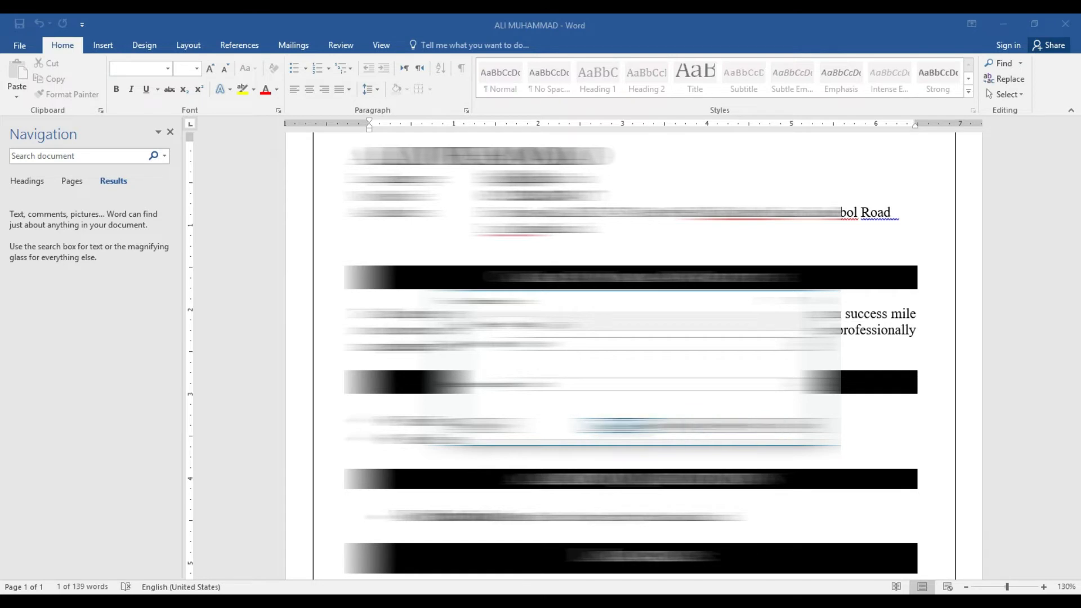
left_click(621, 426)
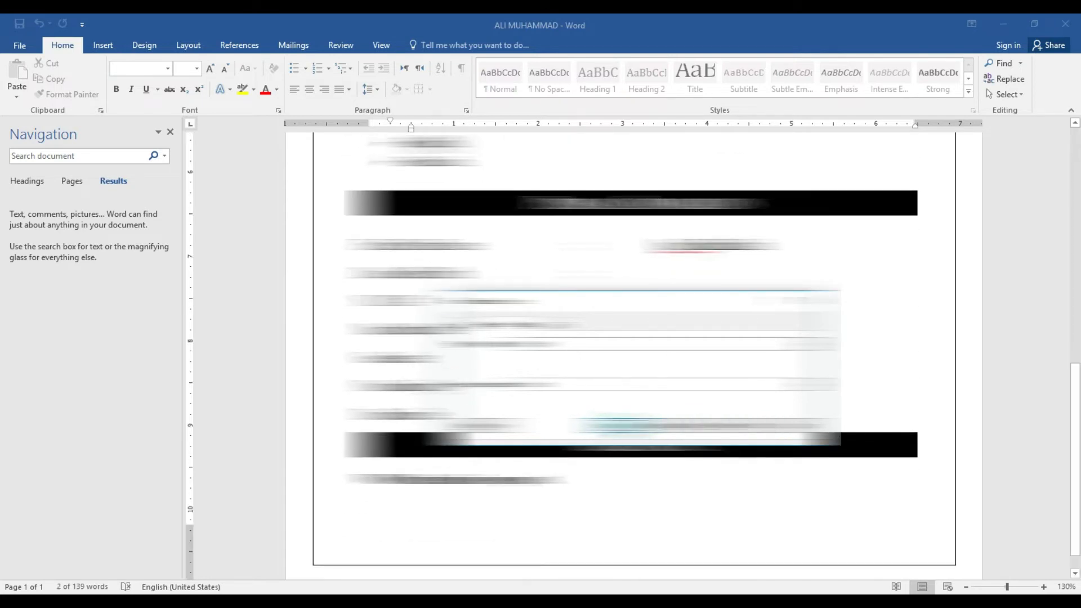
left_click(552, 350)
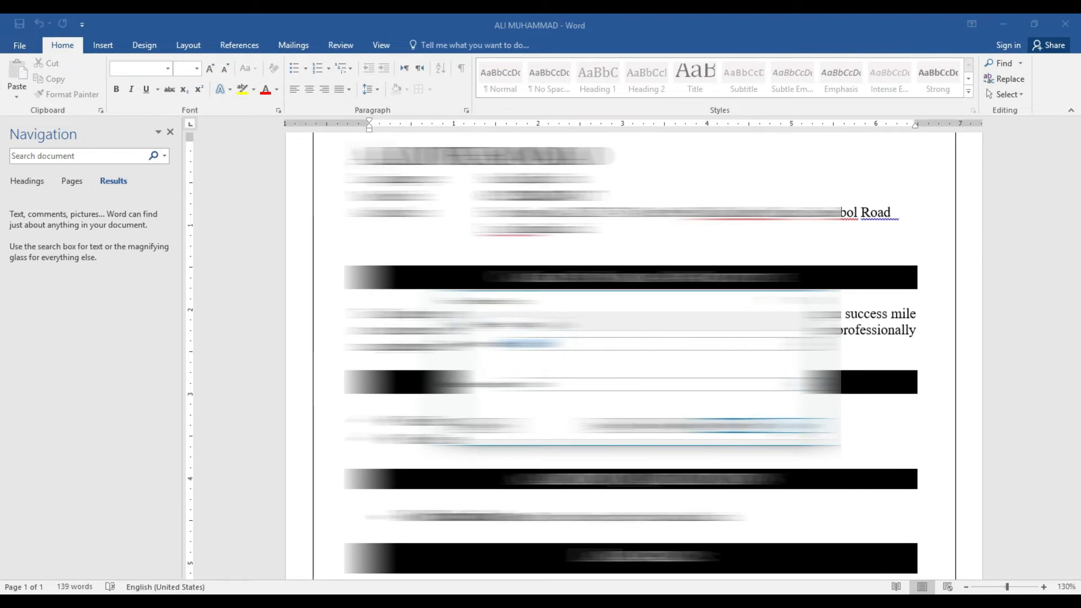
left_click(788, 427)
scroll(3, 248, "down", 6)
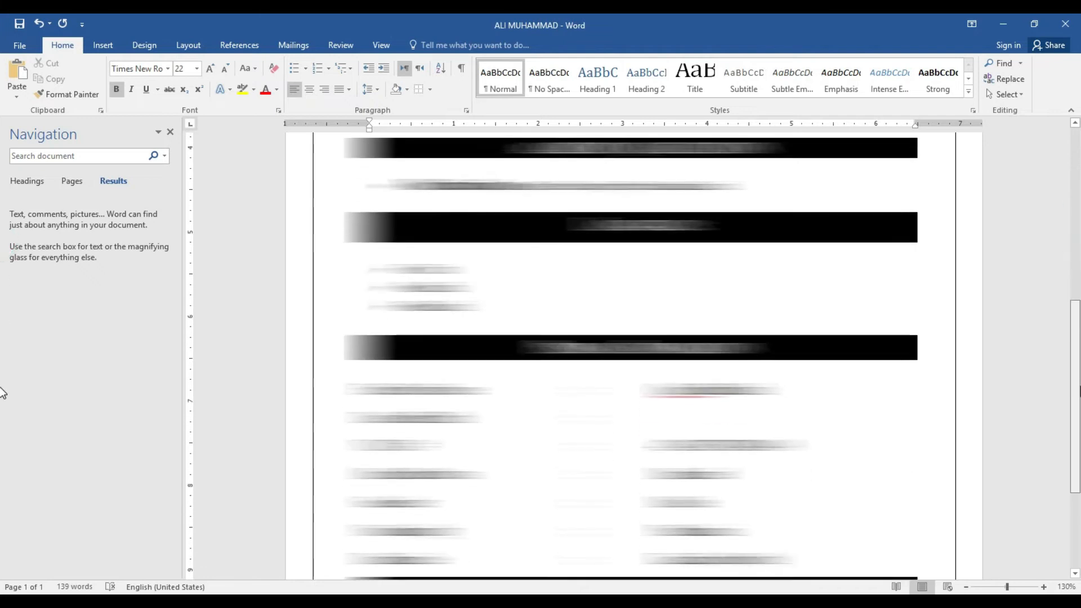
scroll(2, 392, "up", 8)
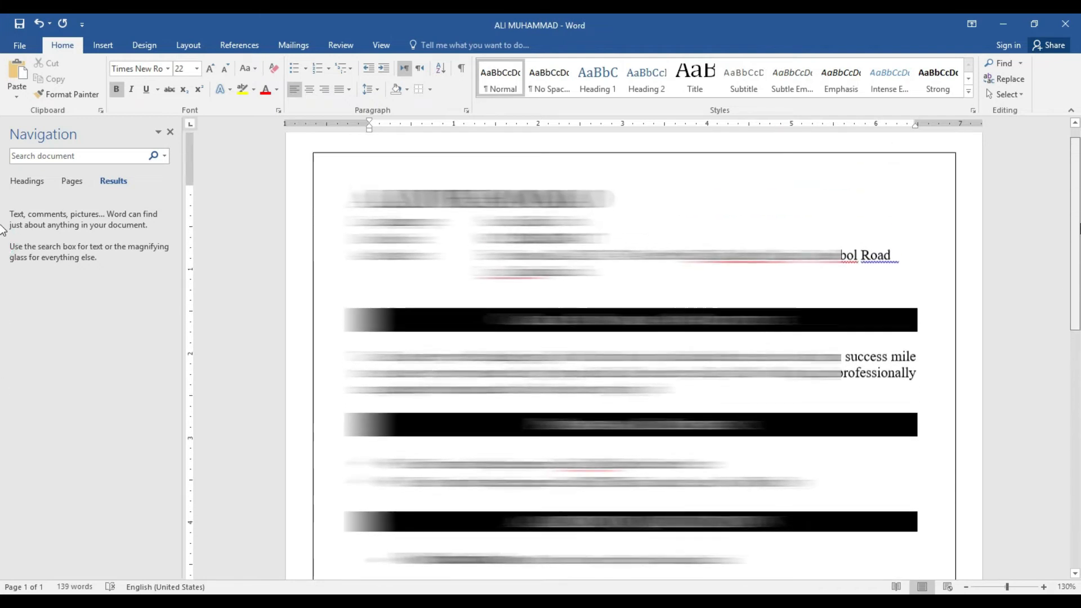
Change the search text to 'ali', edit the replacement with 'an', and Replace All (2 changes)
left_click(1009, 80)
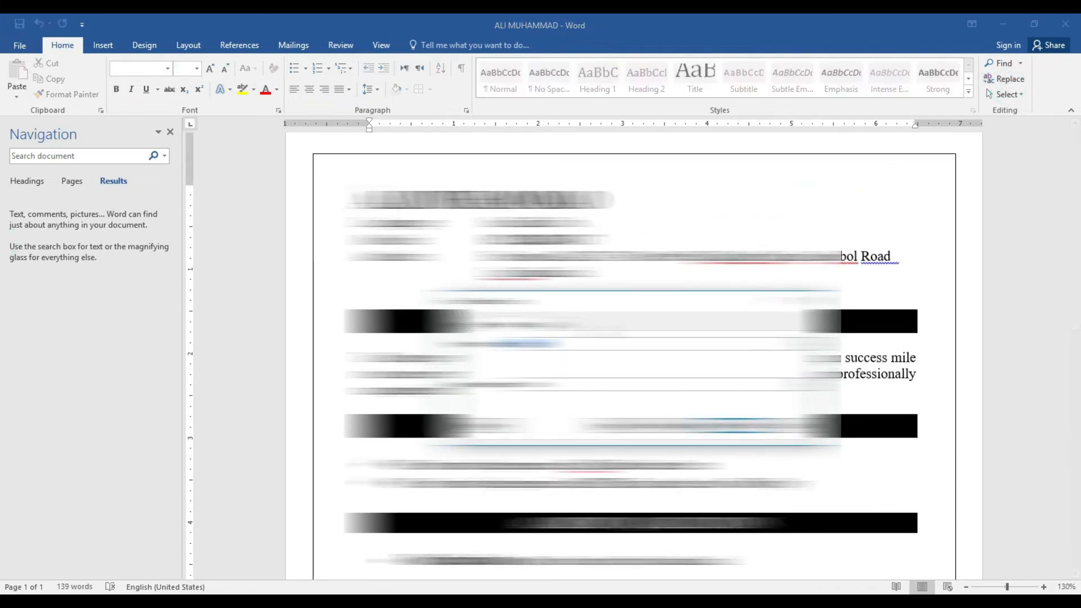
left_click(543, 385)
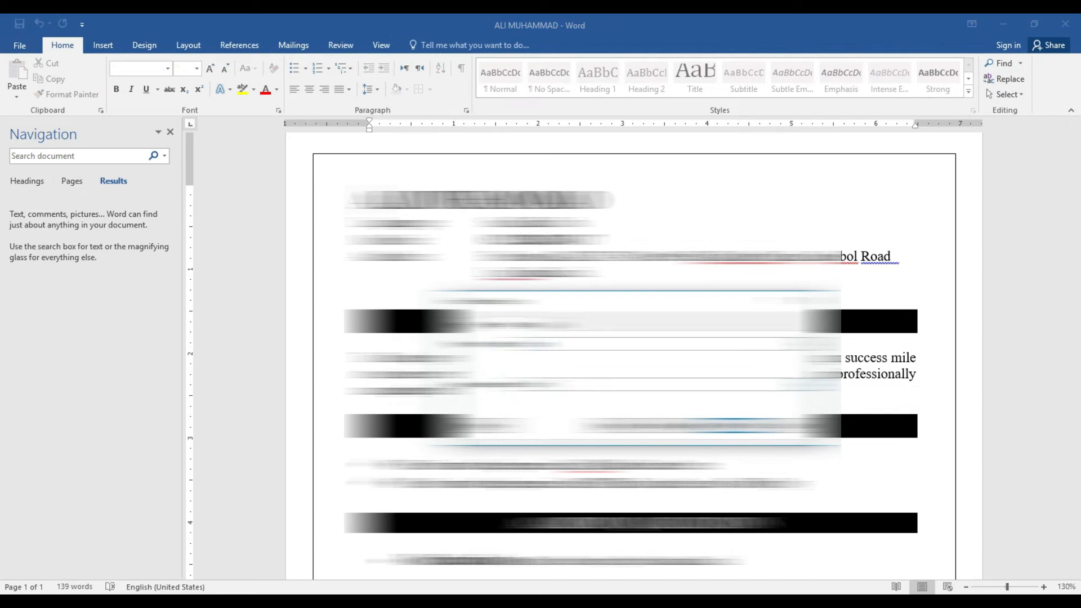
left_click(551, 344)
key("BackSpace")
key("BackSpace")
key("BackSpace")
type("ali")
left_click(559, 383)
key("BackSpace")
key("BackSpace")
key("BackSpace")
type("an")
left_click(680, 426)
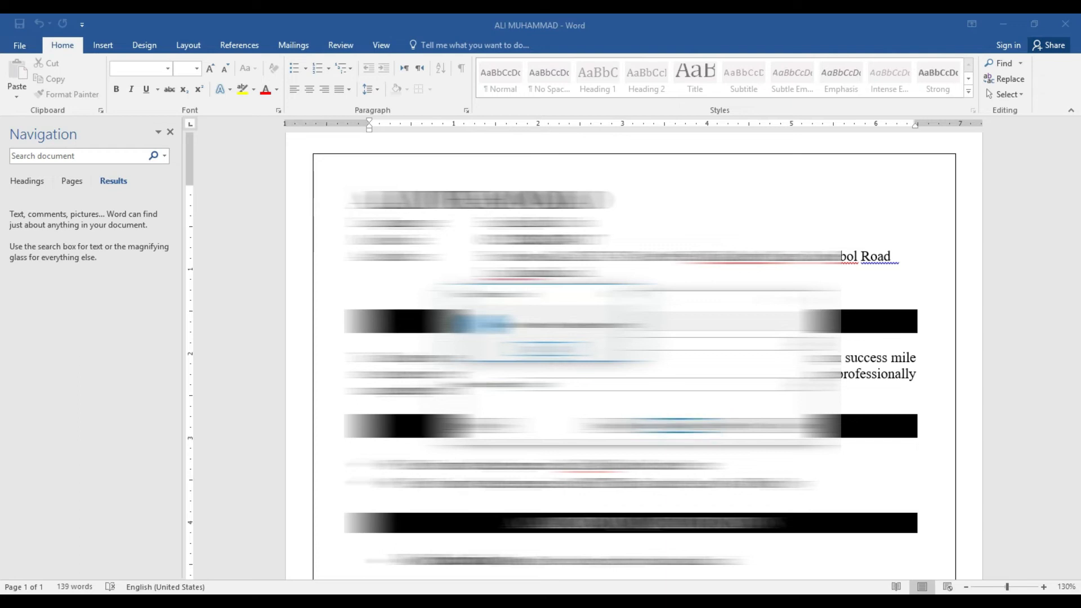
left_click(547, 349)
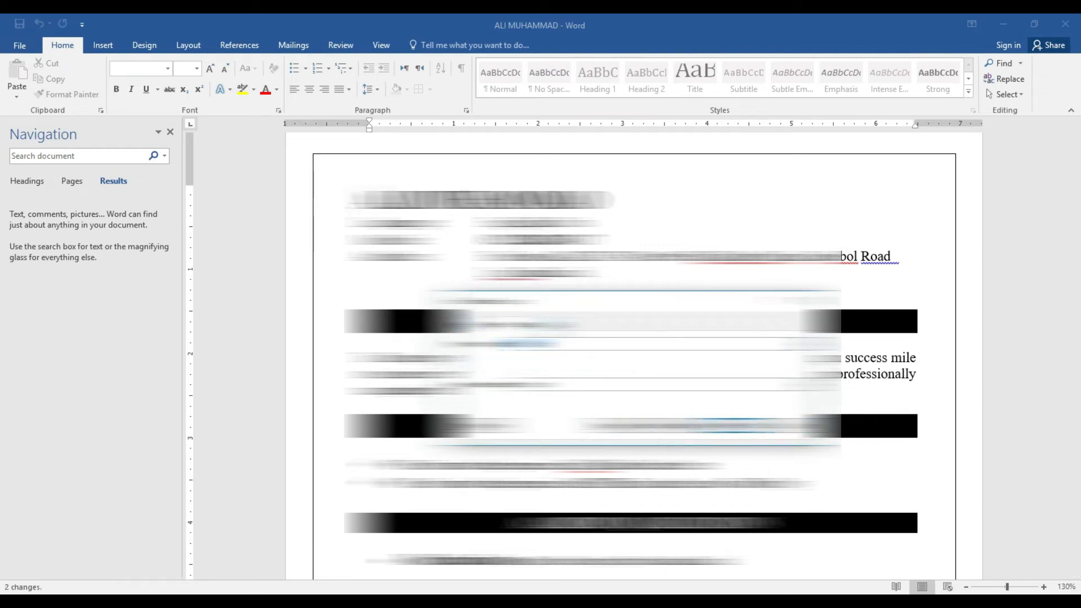
Browse the item types in the Go To tab's Go to what list
left_click(554, 324)
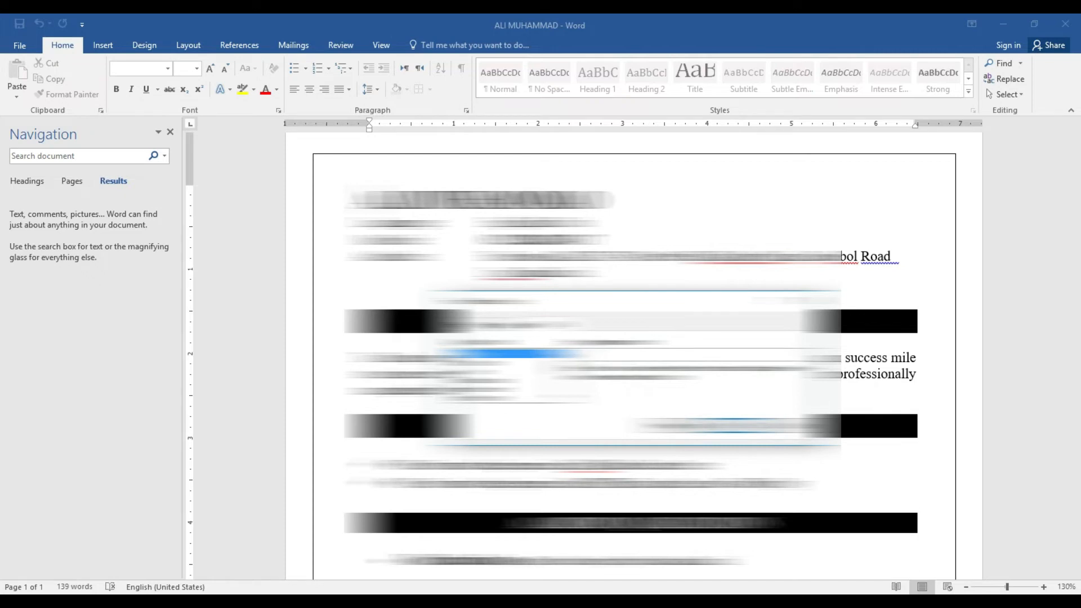
left_click(476, 371)
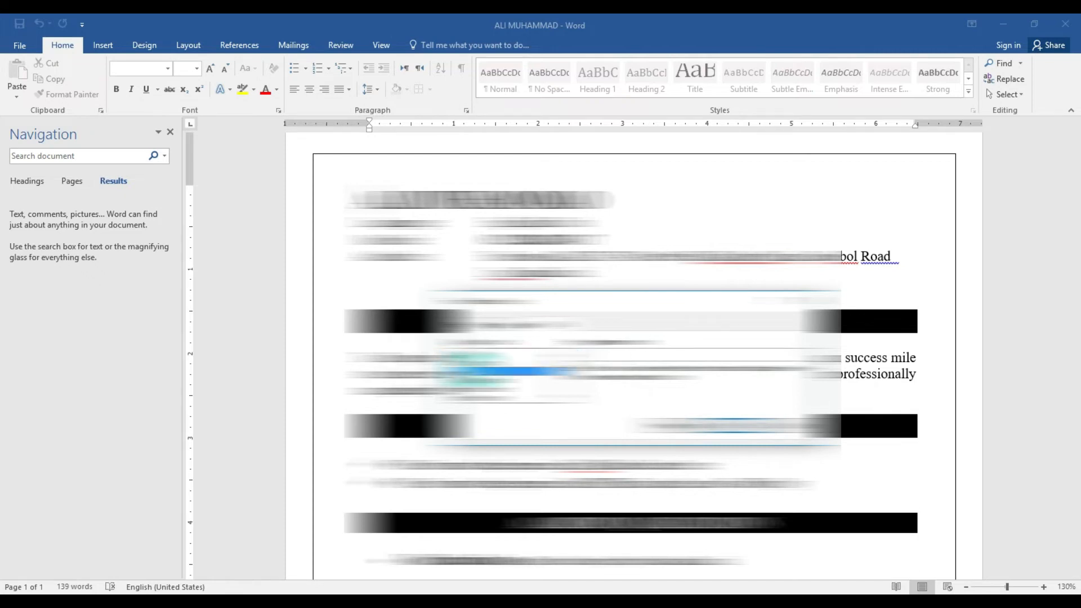
left_click(591, 356)
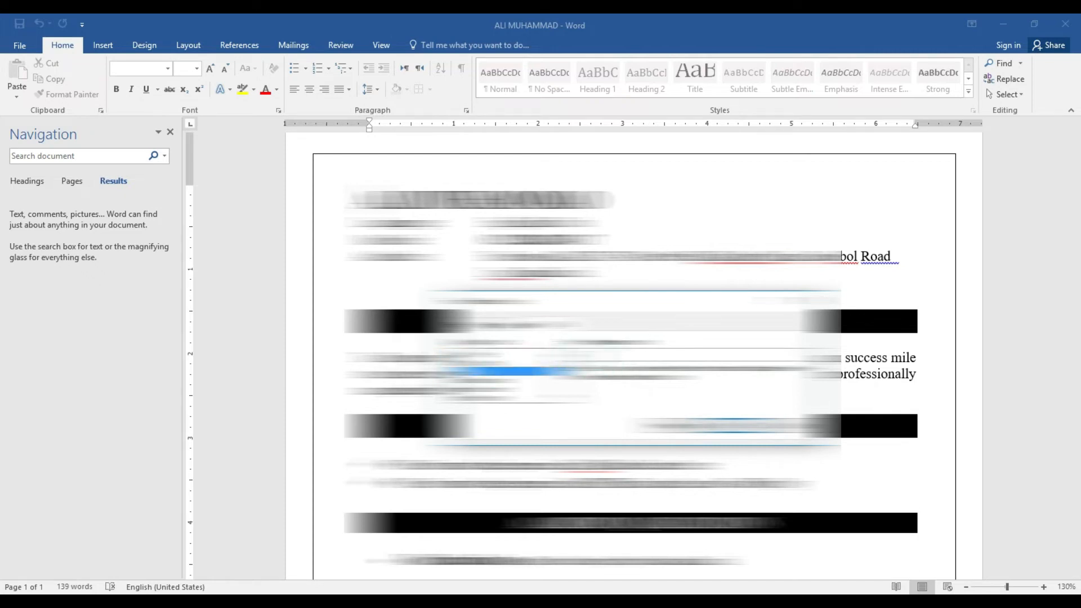
scroll(631, 354, "down", 5)
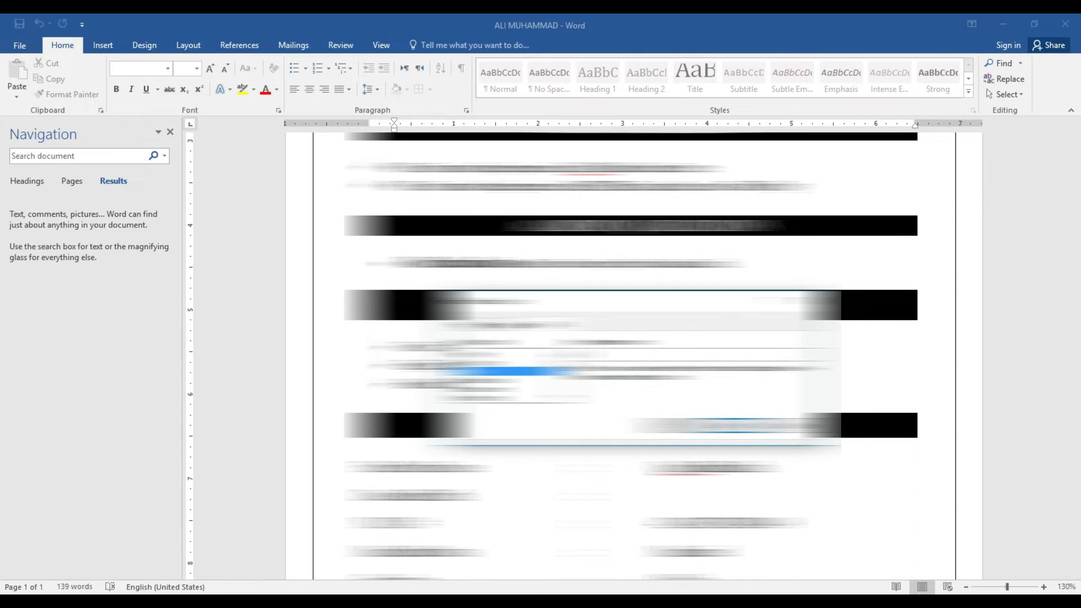
scroll(634, 355, "down", 5)
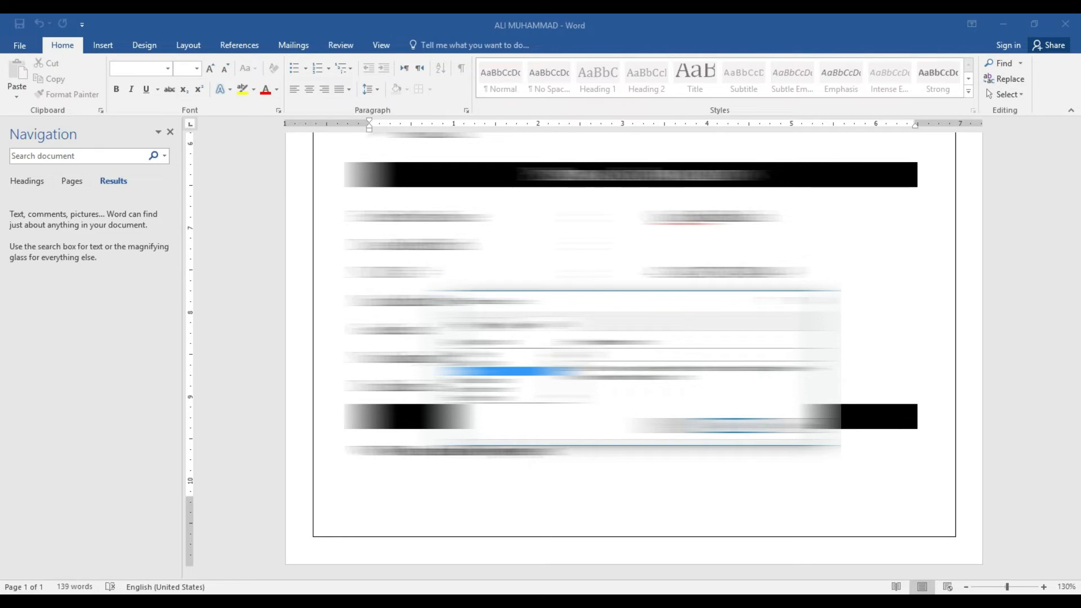
scroll(634, 349, "up", 10)
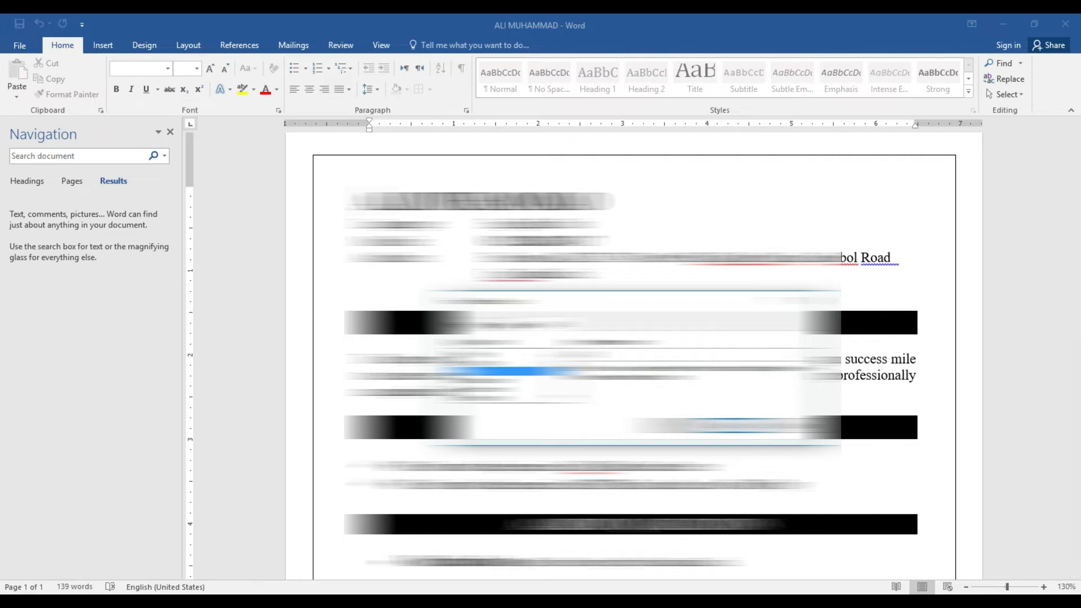
scroll(634, 349, "down", 10)
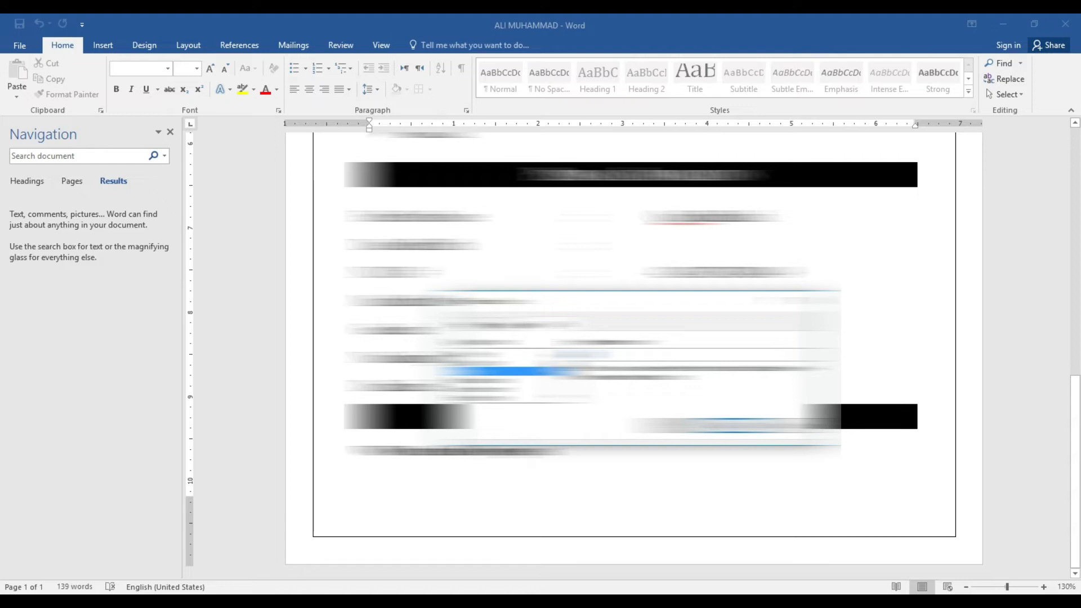
left_click_drag(564, 366, 565, 385)
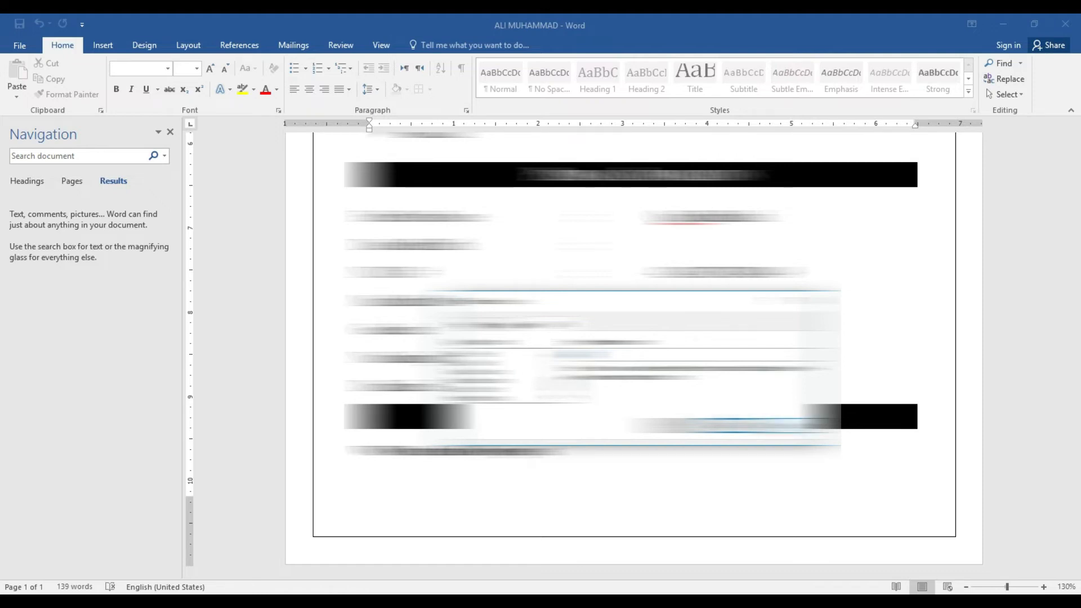
Close the dialog and switch to Document1's price table, placing the cursor in the S.No cell
left_click(793, 427)
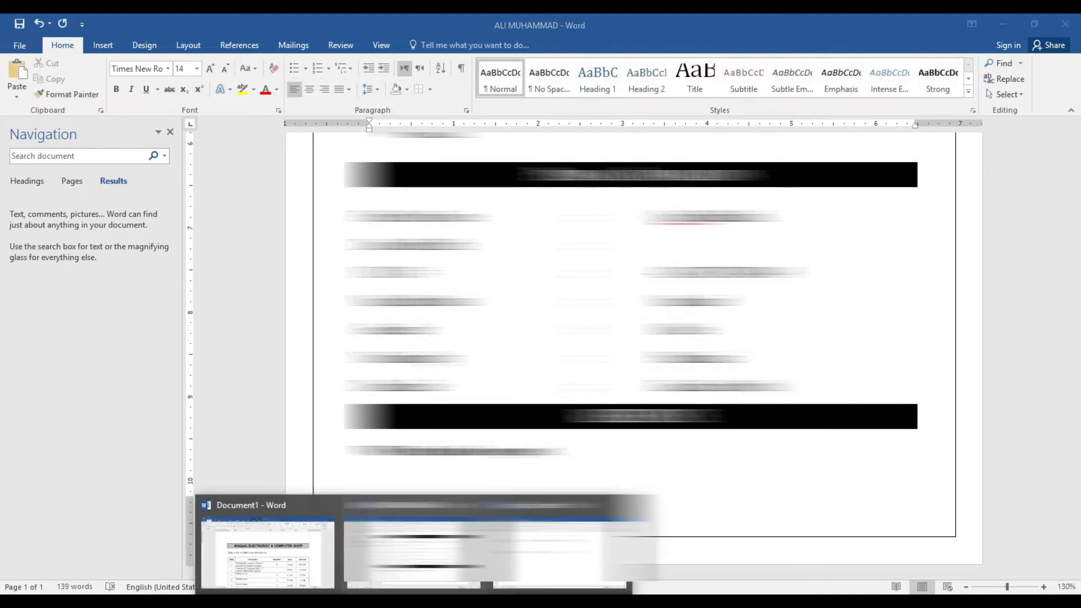
left_click(245, 562)
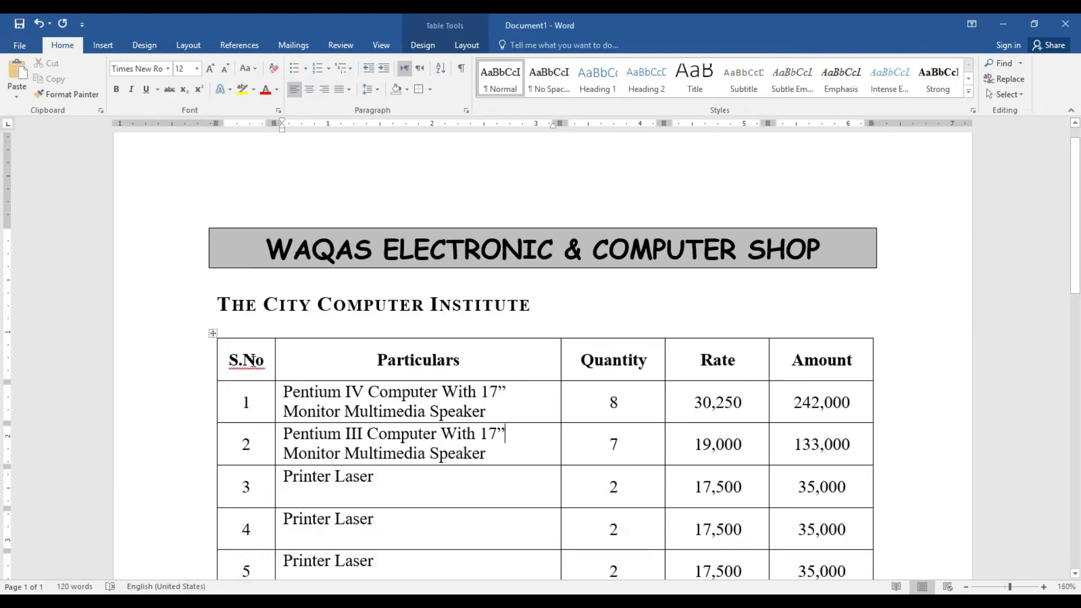
left_click(254, 360)
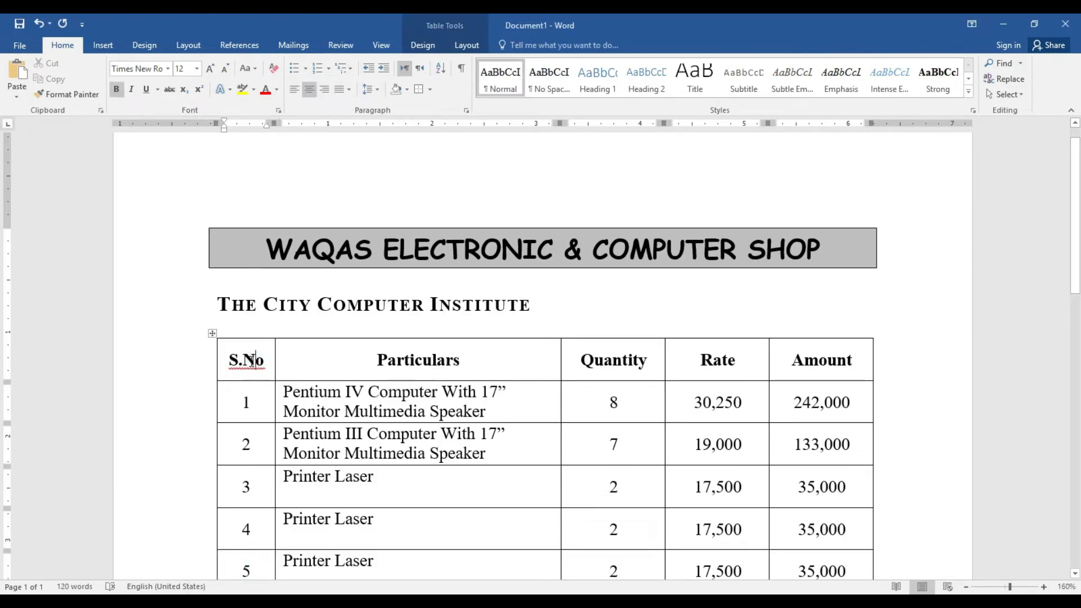
Use Go To with Table selected to jump to table 2
left_click(1020, 66)
left_click(1019, 114)
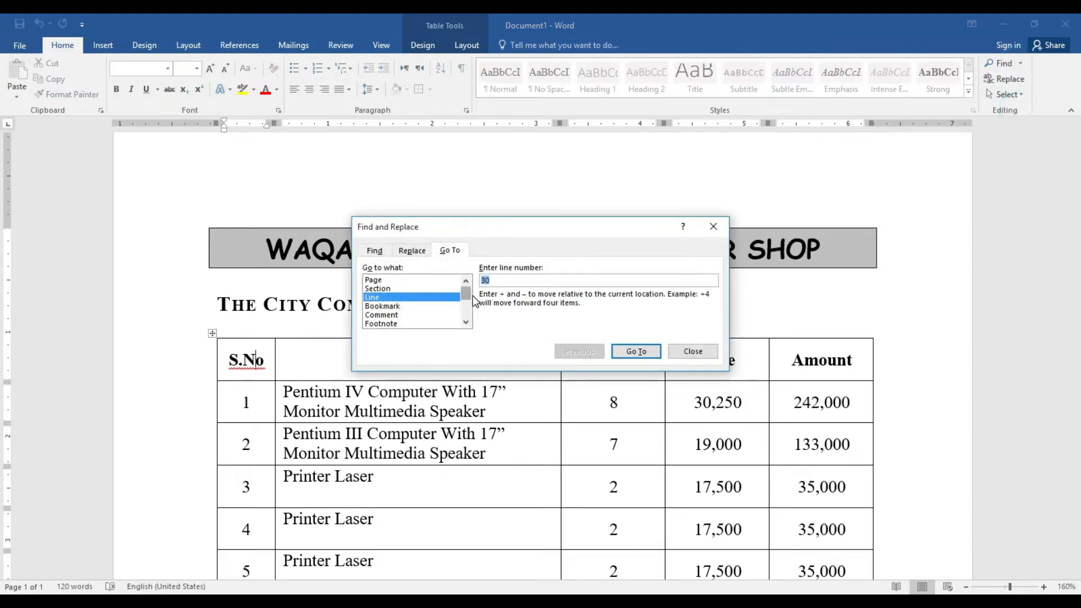
left_click_drag(465, 296, 466, 305)
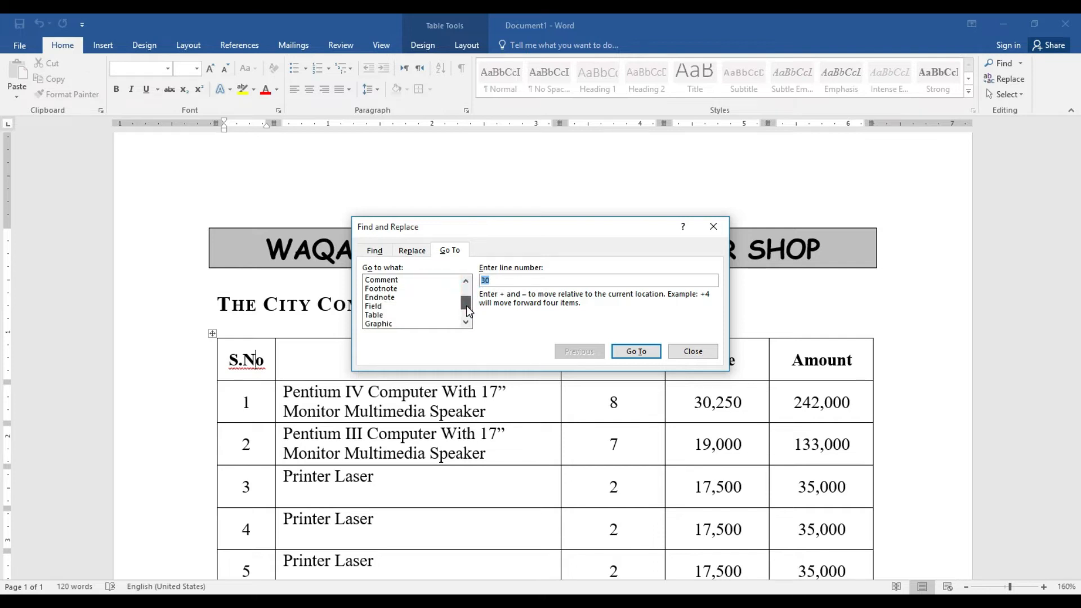
left_click(379, 315)
left_click(523, 282)
type("2")
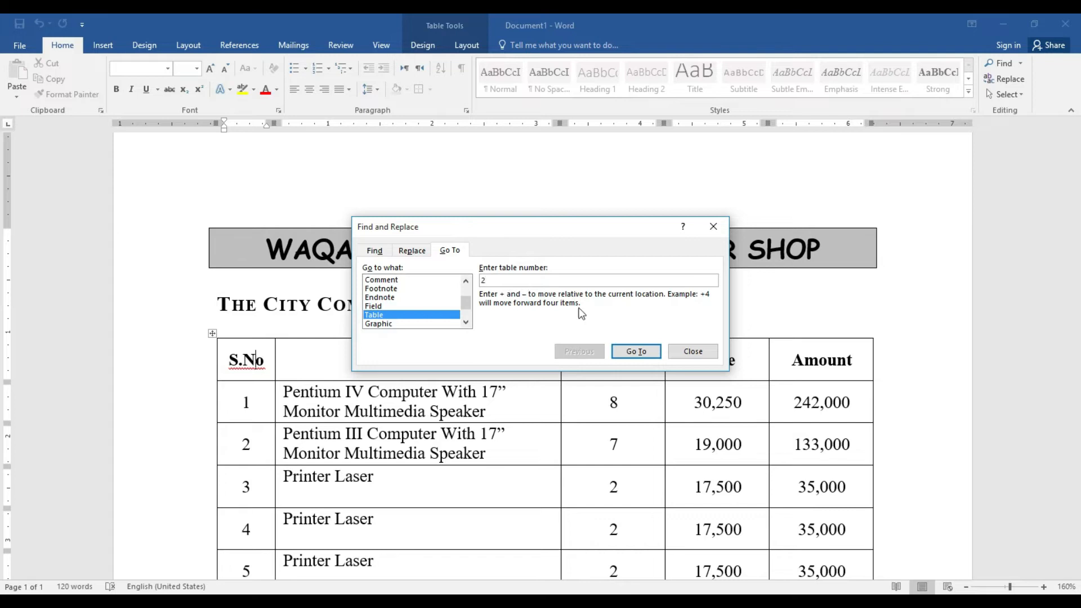
left_click(644, 350)
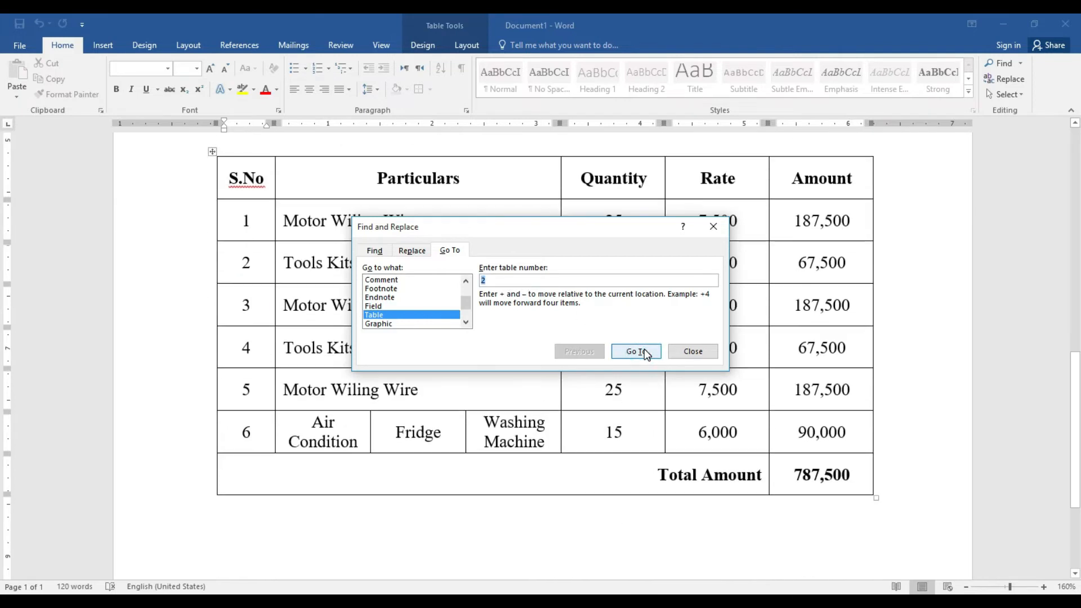
Jump back to table 1, pick Endnote in the list, and close the Go To dialog
key("BackSpace")
type("1")
left_click(627, 353)
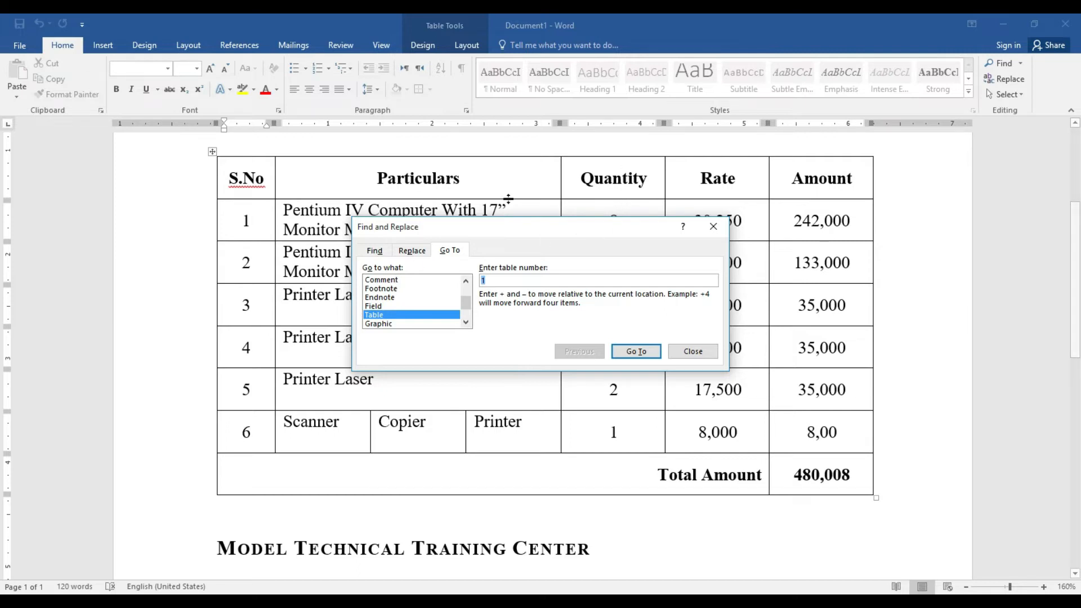
left_click(380, 297)
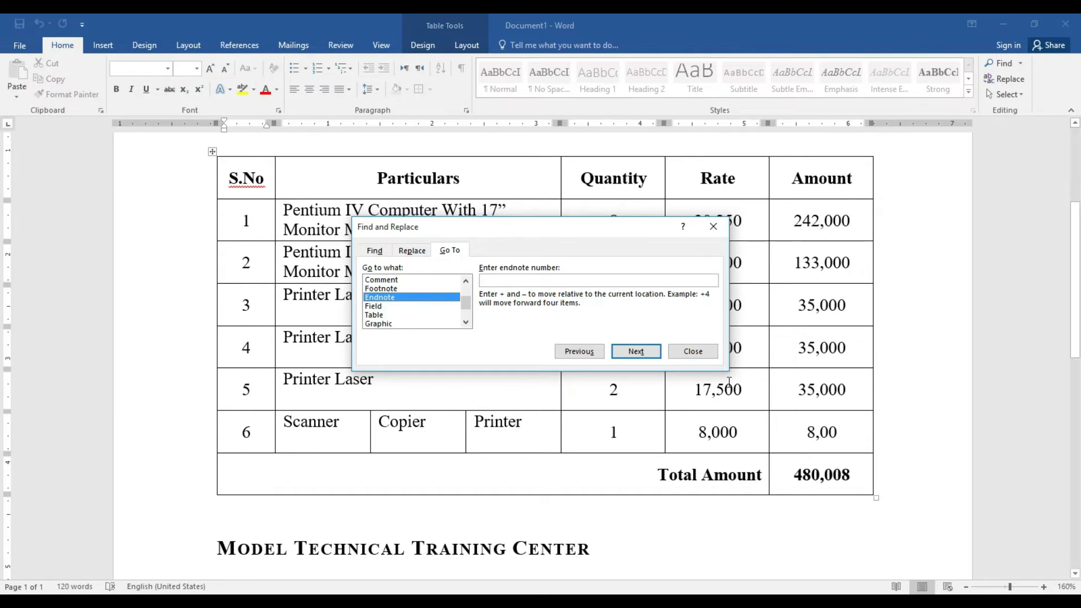
left_click(696, 352)
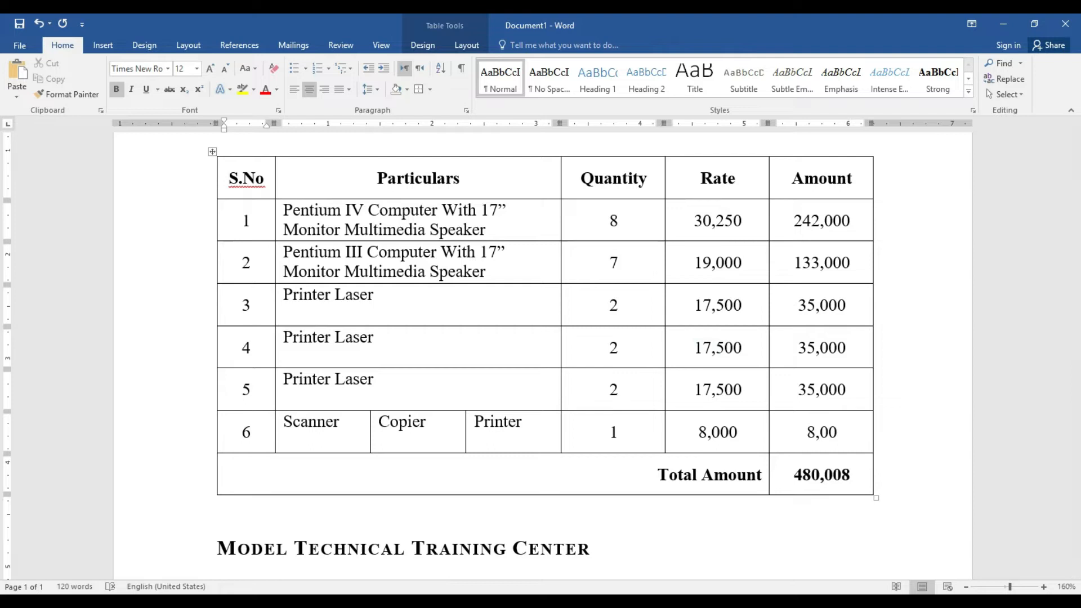
Bring the résumé forward, close the Navigation pane, and add blank lines after its last line
mouse_move(419, 602)
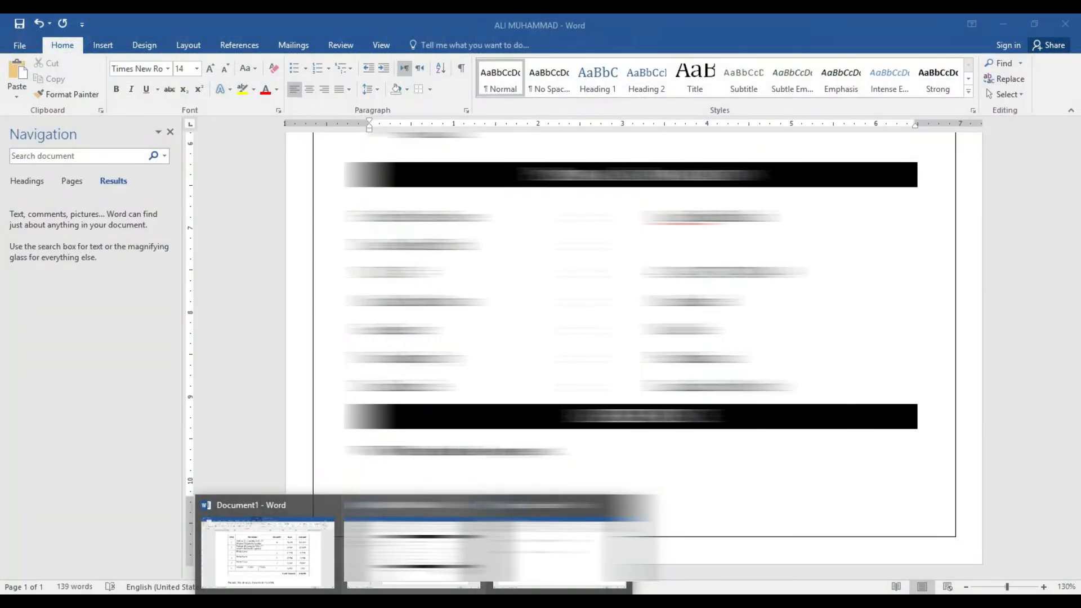
left_click(414, 552)
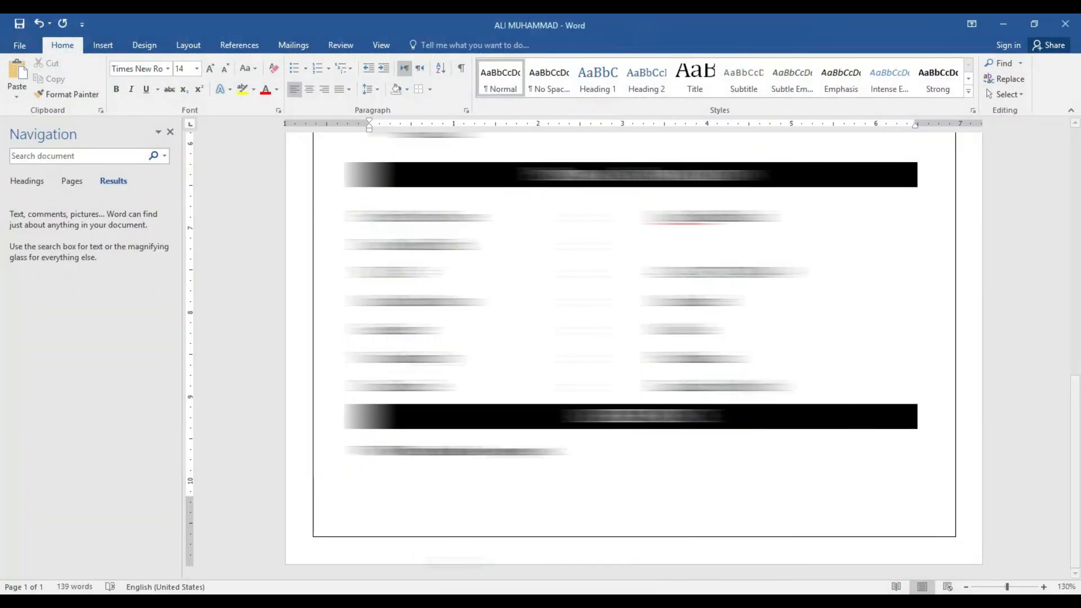
left_click(170, 132)
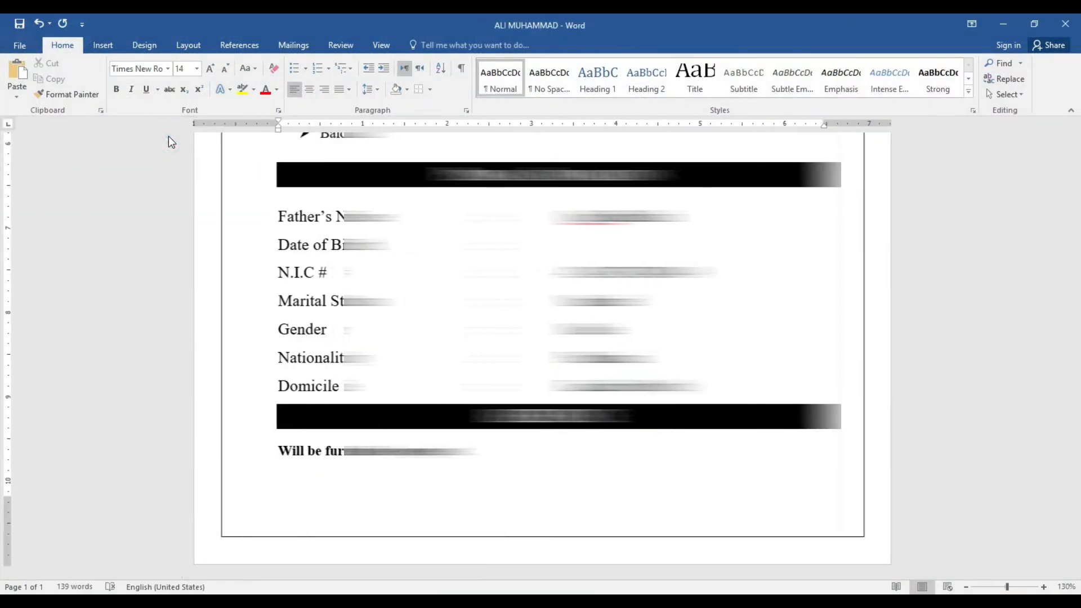
left_click(1019, 63)
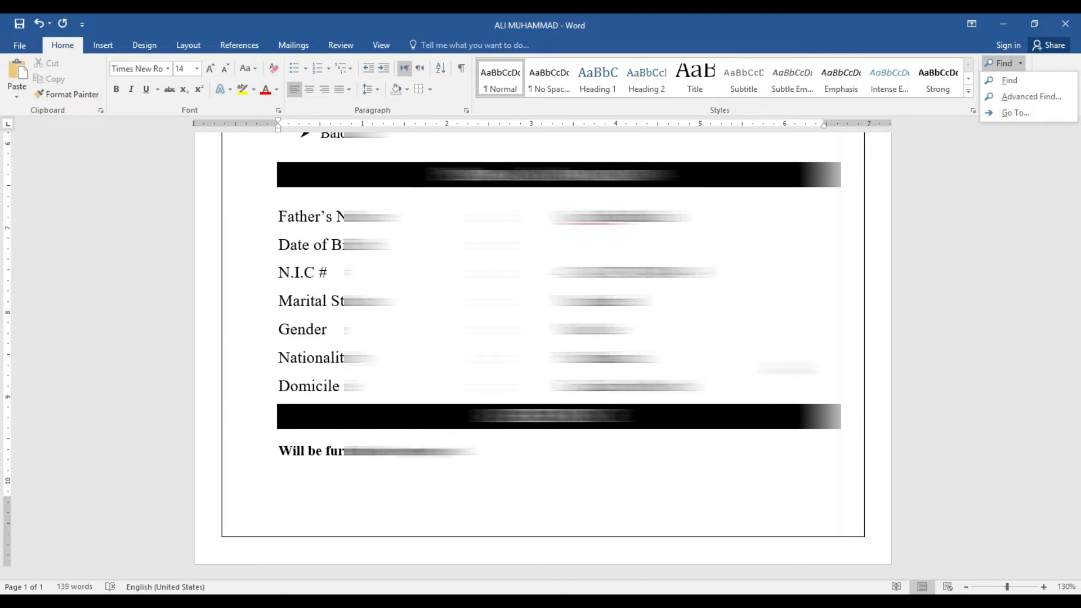
left_click(459, 453)
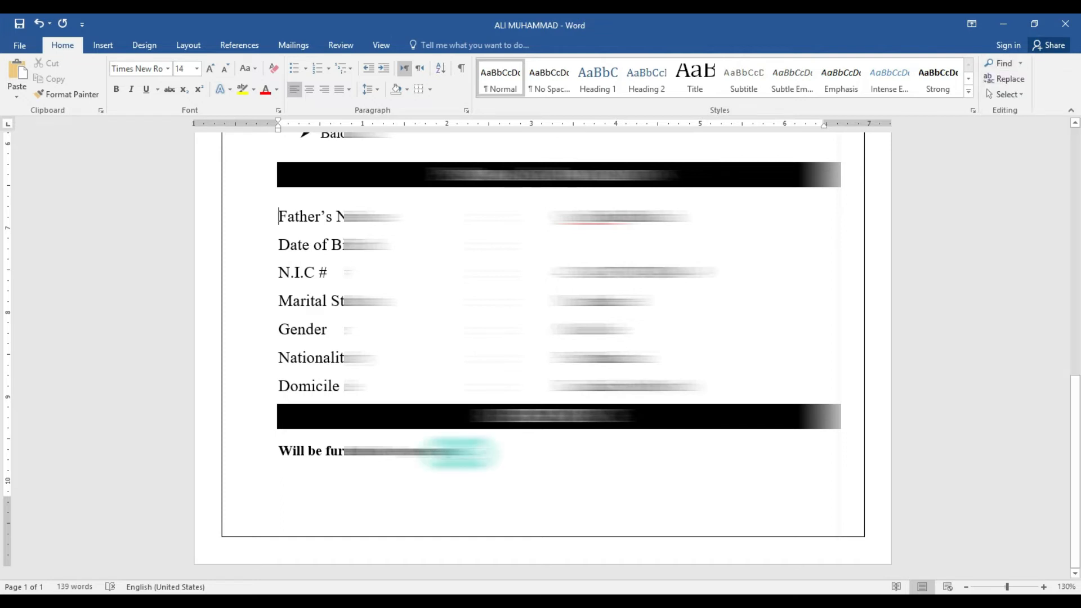
left_click(459, 453)
key("Return")
key("Return")
key("Return")
key("Return")
key("Return")
key("Return")
key("Return")
key("Return")
key("Return")
key("Return")
key("Return")
key("Return")
key("Return")
key("Return")
key("Return")
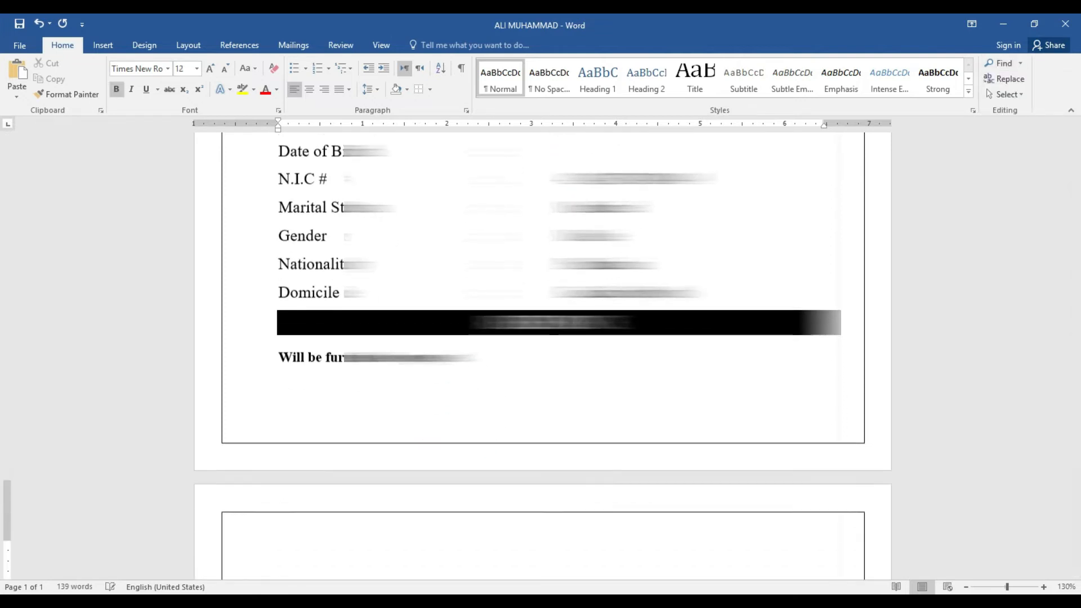
key("Return")
key("Return")
key("Return")
key("Return")
key("Return")
key("Return")
key("Return")
key("Return")
key("Return")
key("Return")
key("Return")
key("Return")
key("Return")
key("Return")
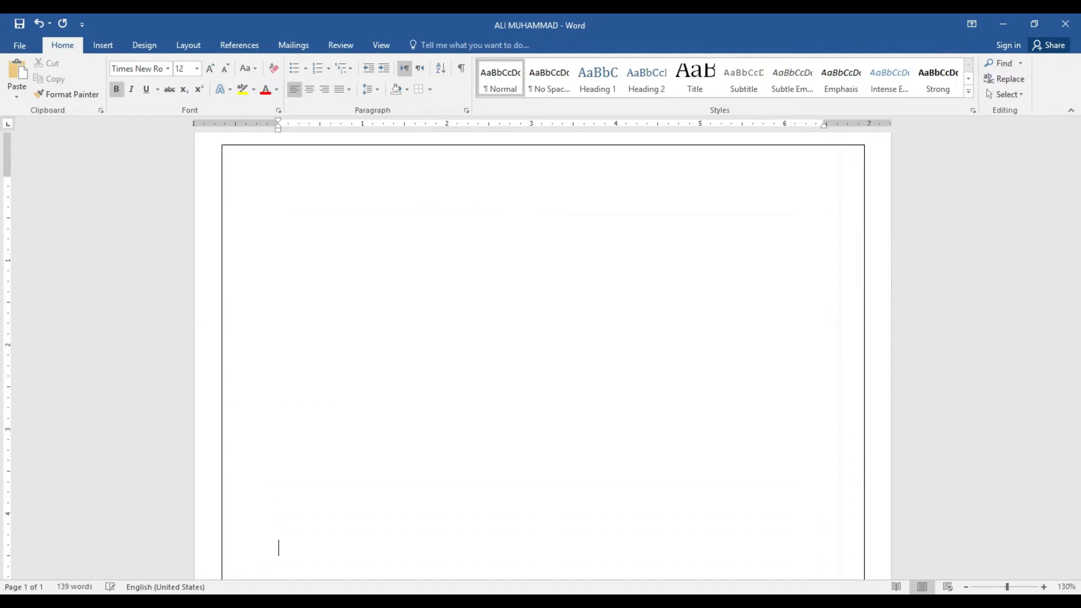
Use Go To by Page to jump between pages 1 and 2, ending on page 1
left_click(1019, 63)
left_click(1015, 111)
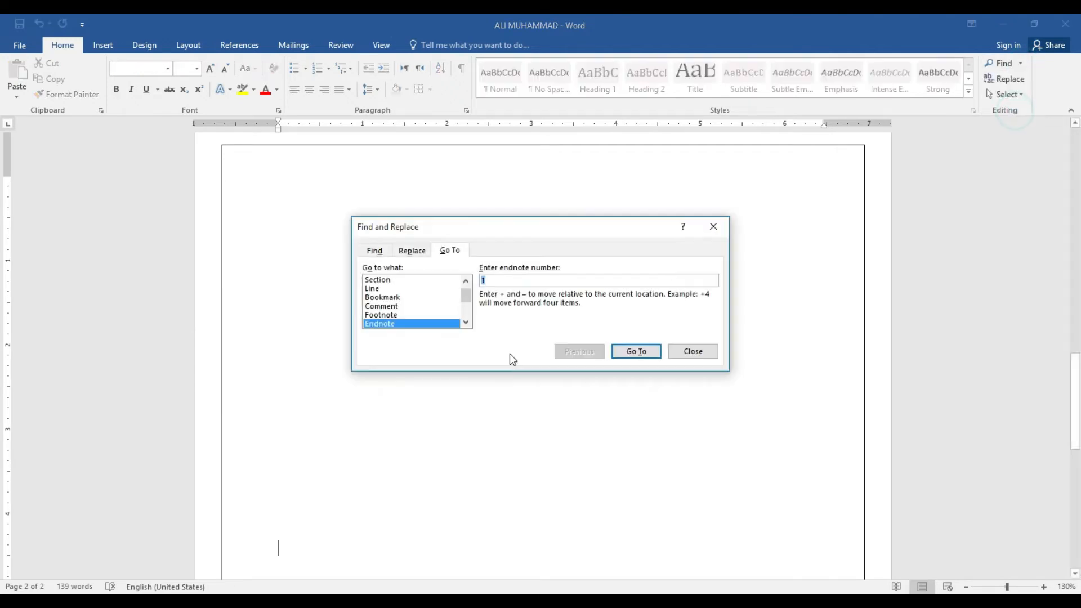
left_click_drag(466, 300, 469, 290)
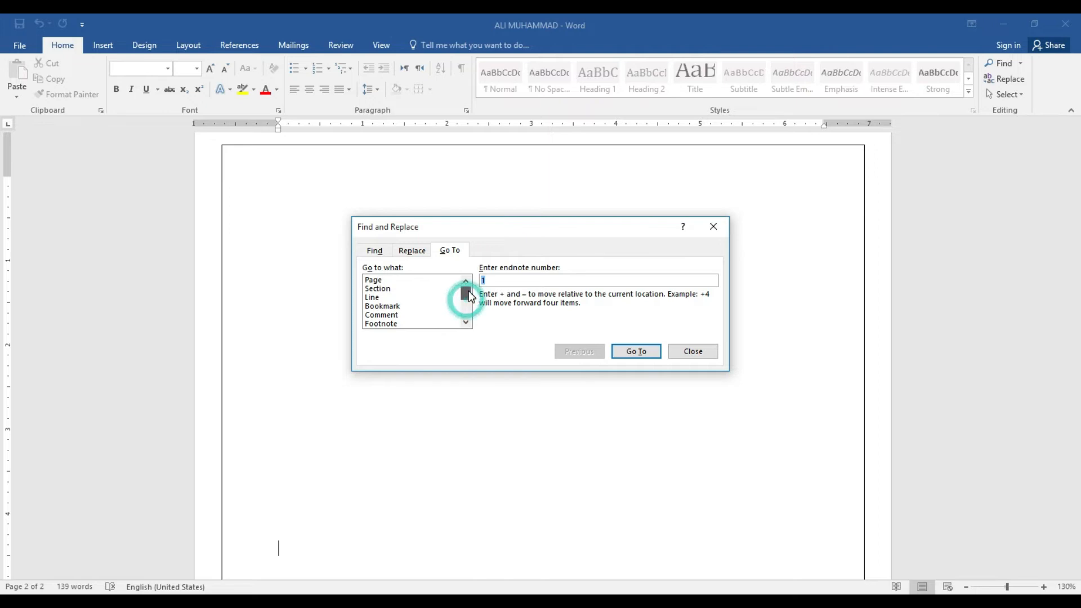
left_click(379, 281)
left_click(509, 280)
left_click(508, 280)
type("1")
key("Return")
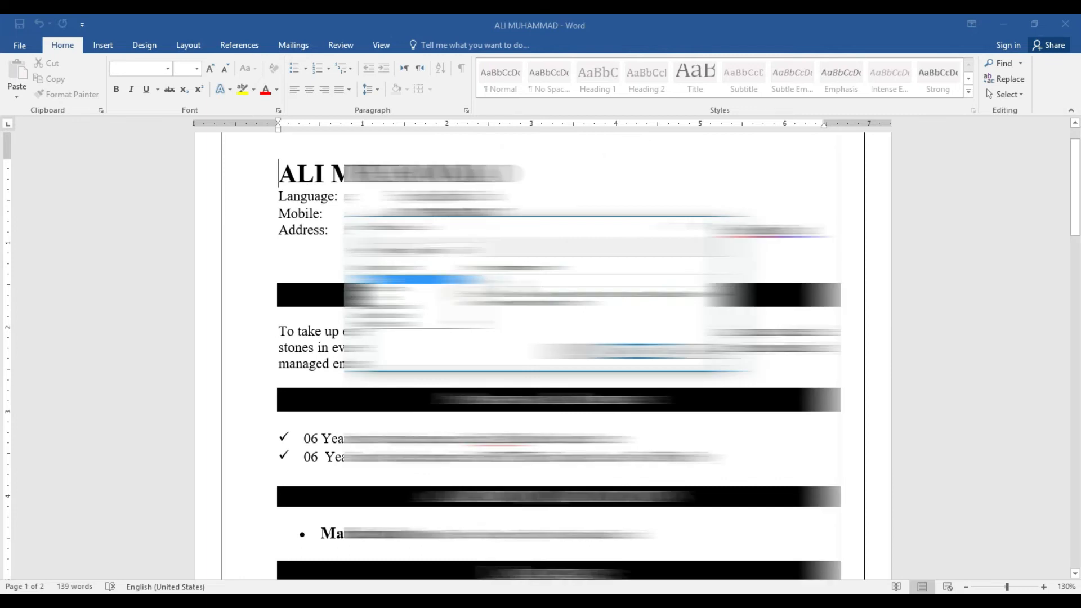
type("2")
key("Return")
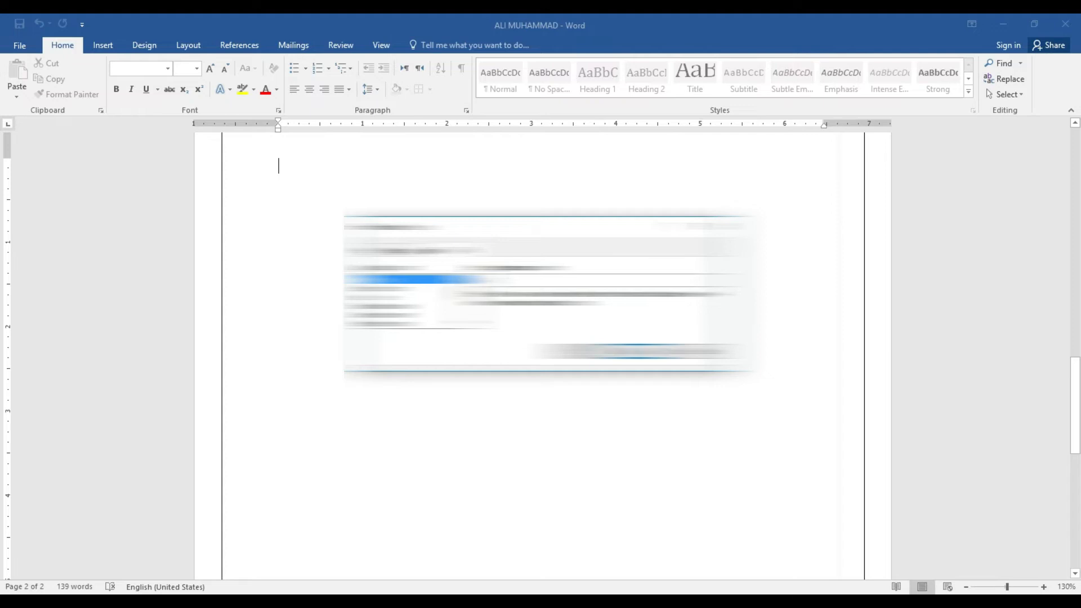
key("Return")
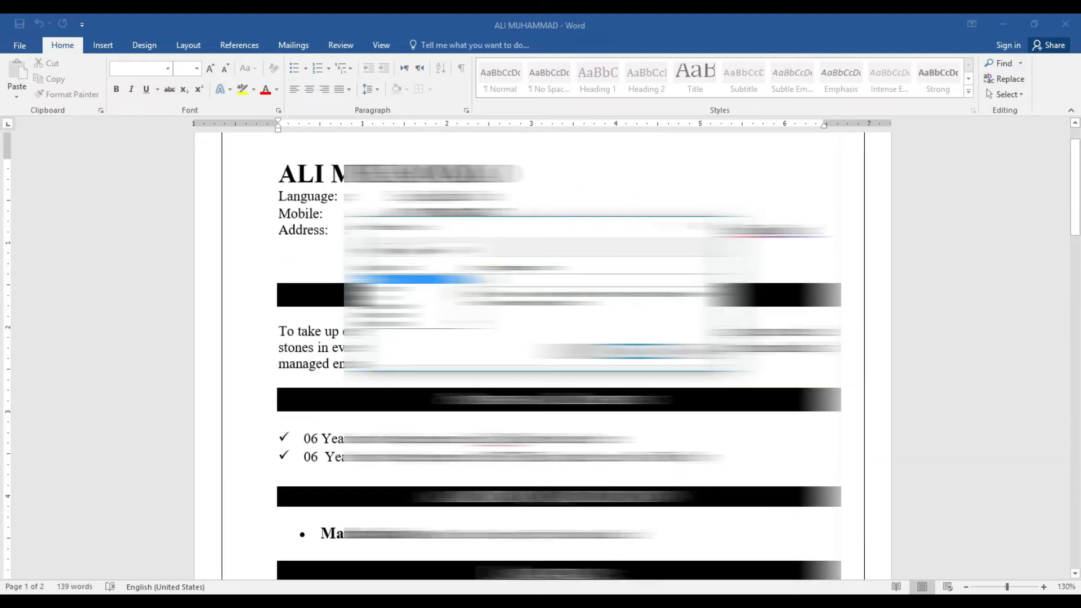
key("Return")
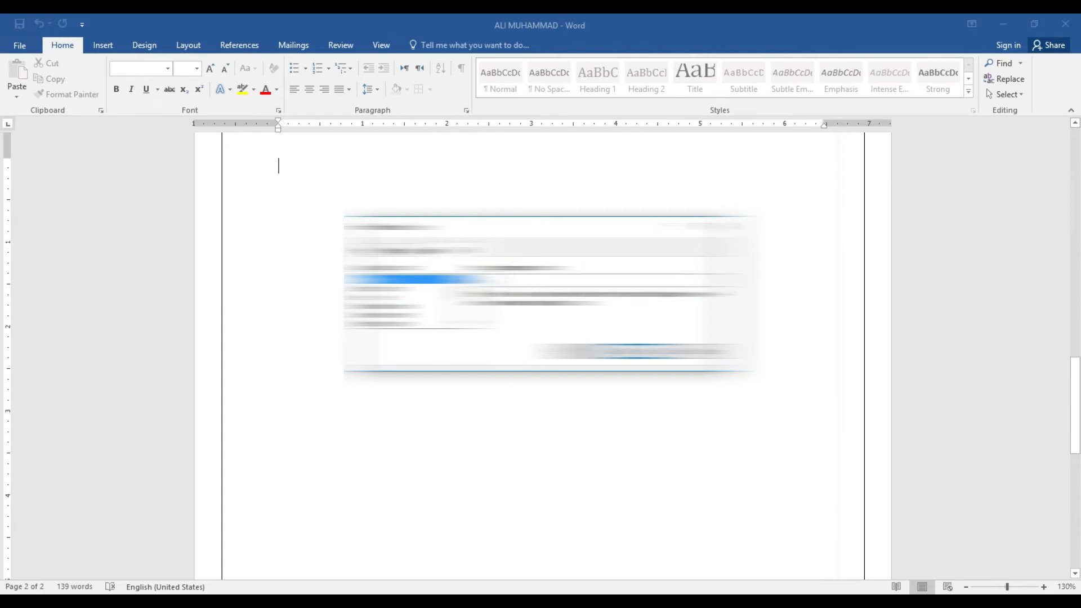
key("Return")
key("Escape")
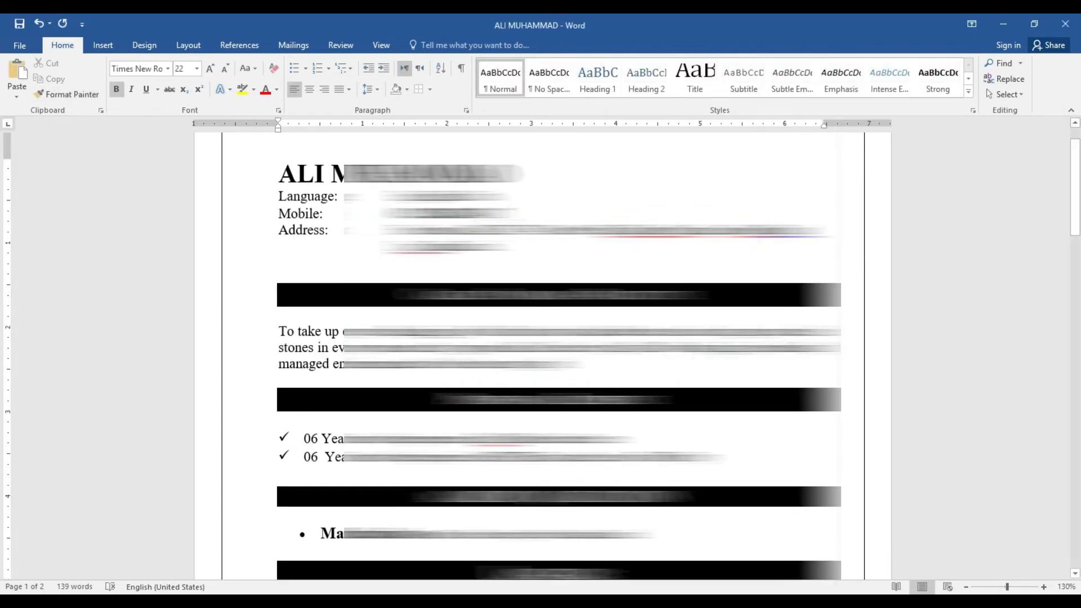
After looking at the Insert tab, create the empty Document3 with Ctrl+N
left_click(496, 212)
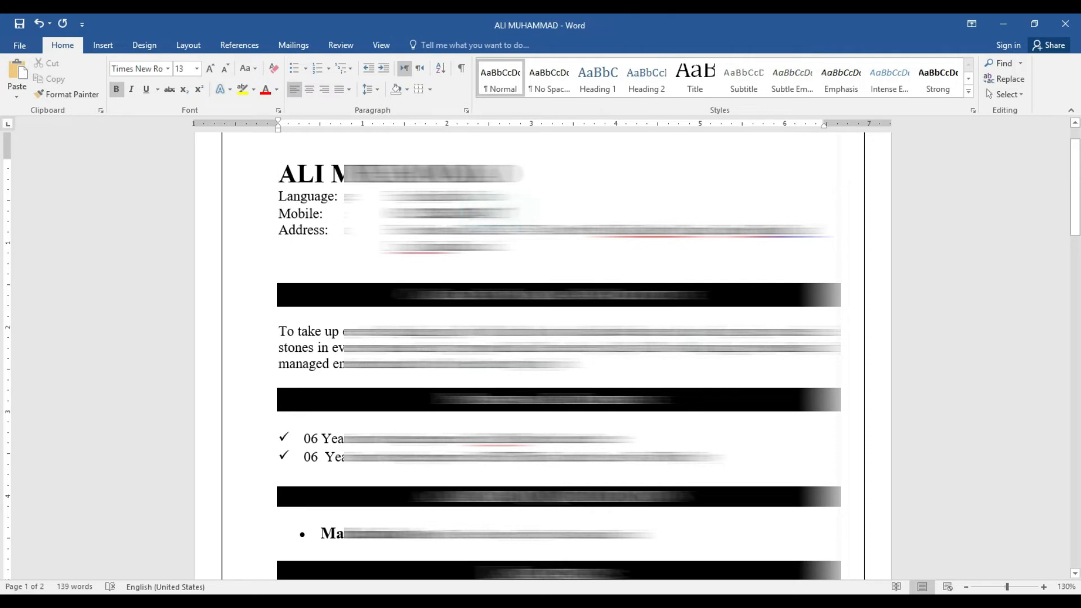
left_click(108, 46)
left_click(69, 44)
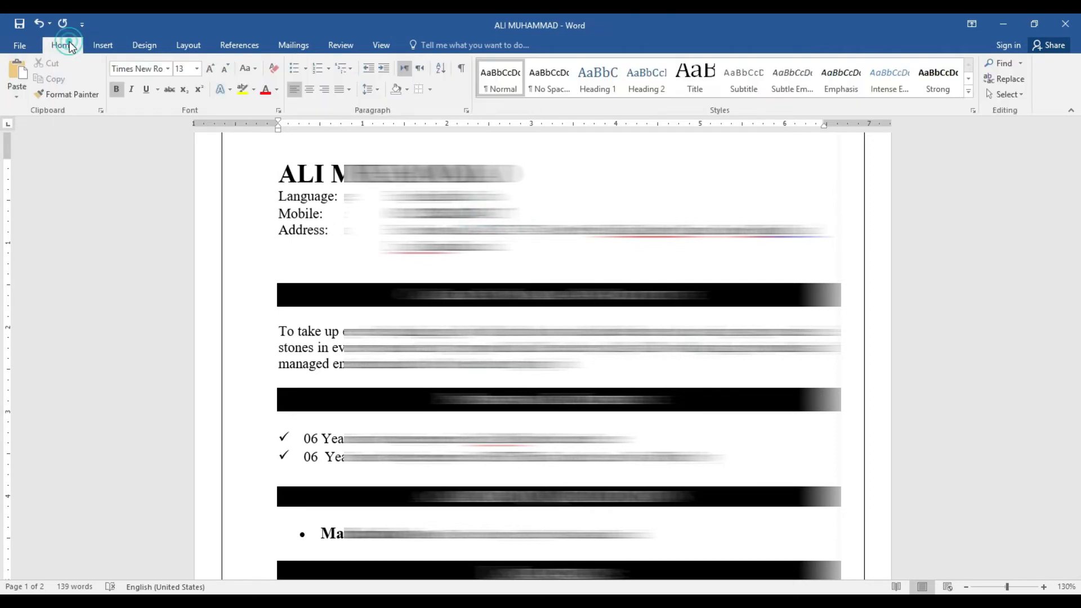
left_click(103, 44)
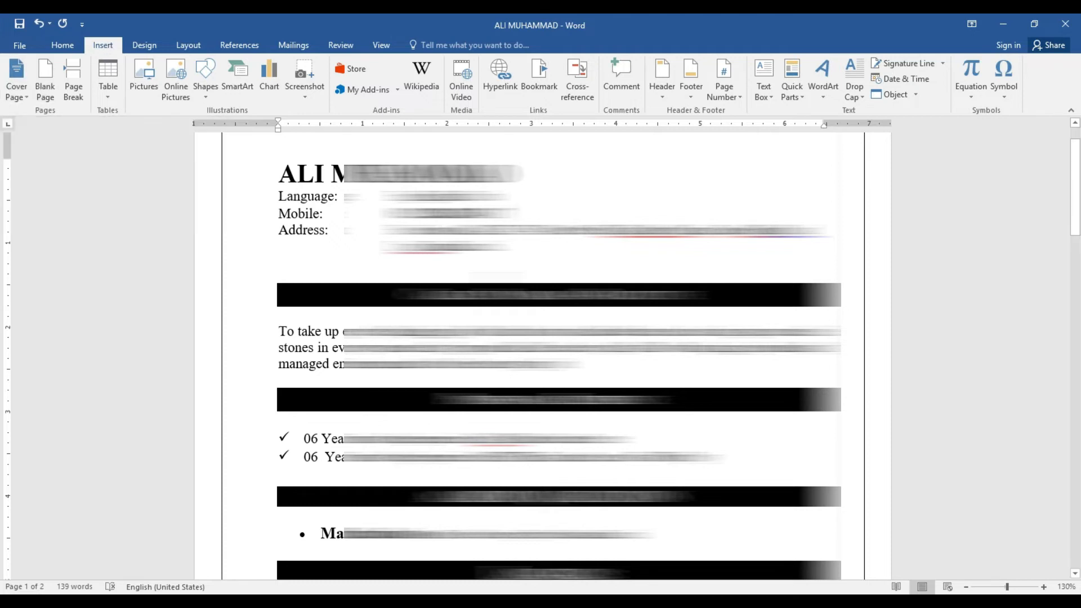
left_click(512, 262)
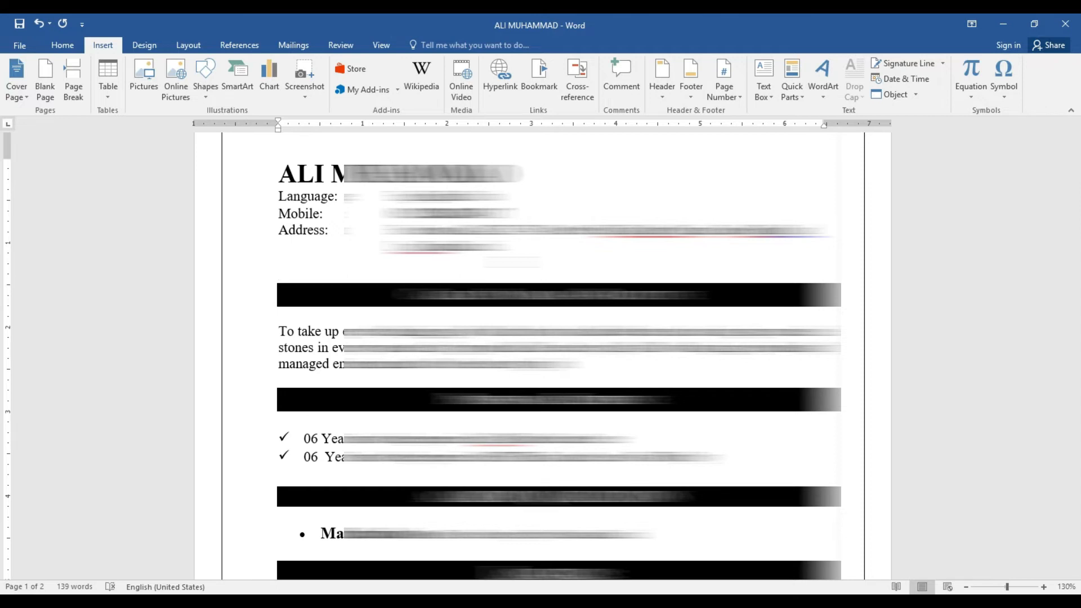
key("ctrl+n")
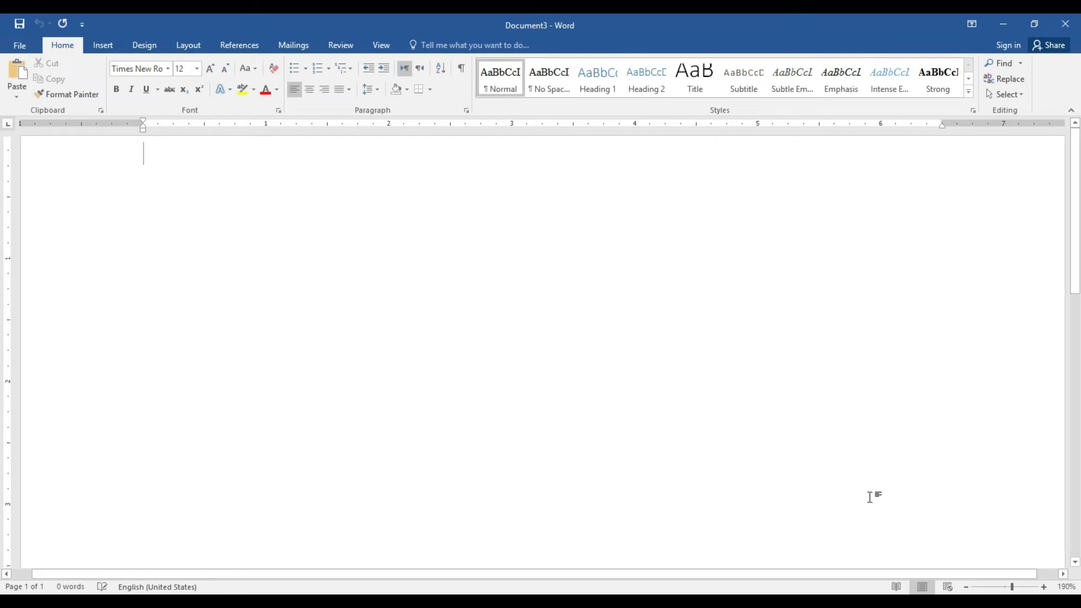
Insert the Slice (Dark) cover page from the Insert tab's Cover Page gallery
left_click(966, 586)
left_click(966, 587)
left_click(966, 587)
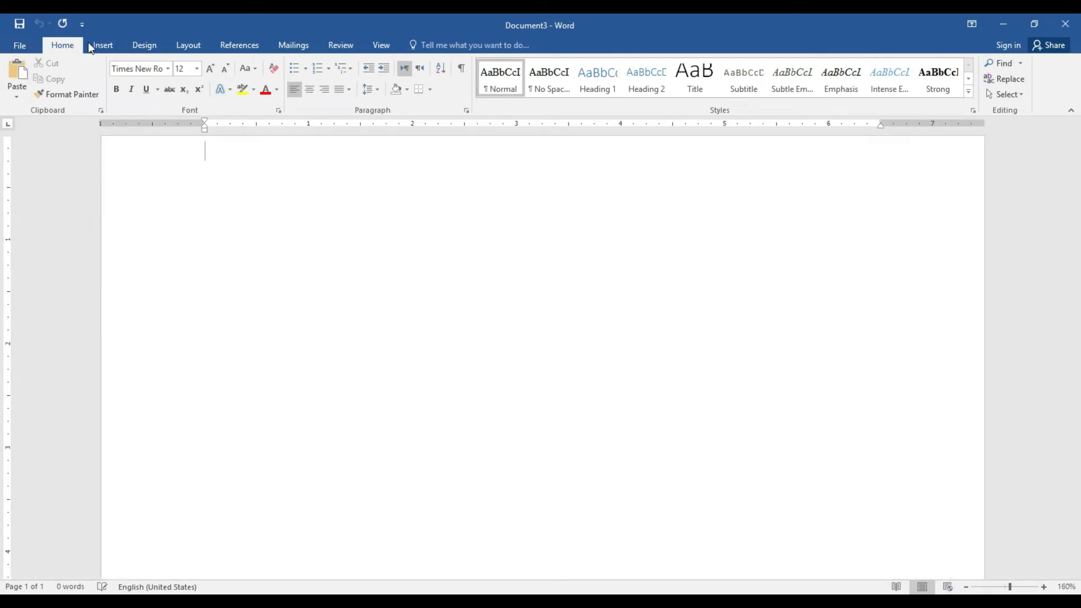
left_click(103, 46)
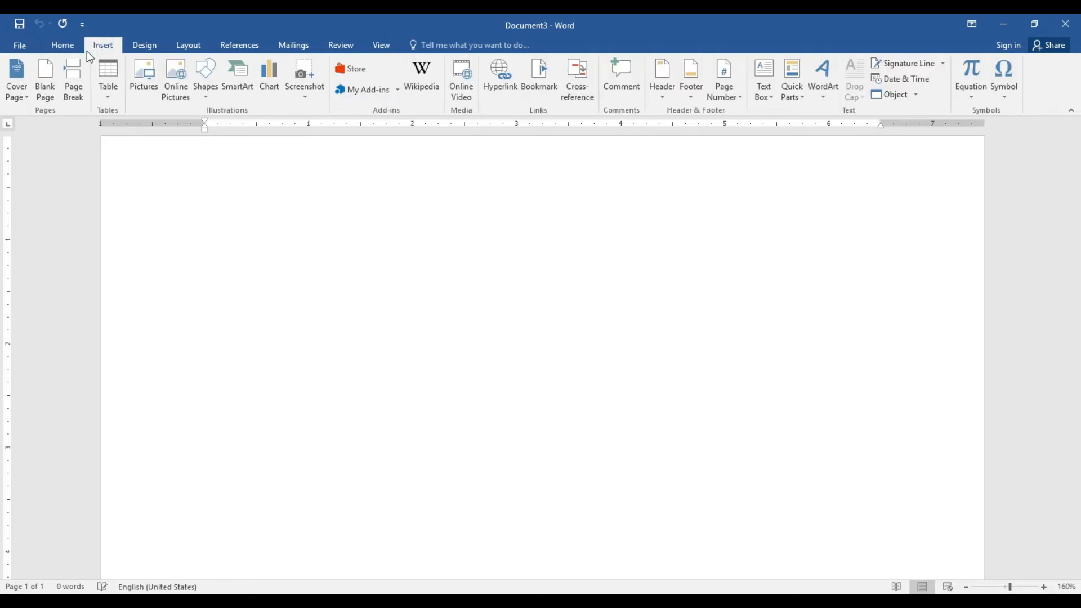
left_click(23, 91)
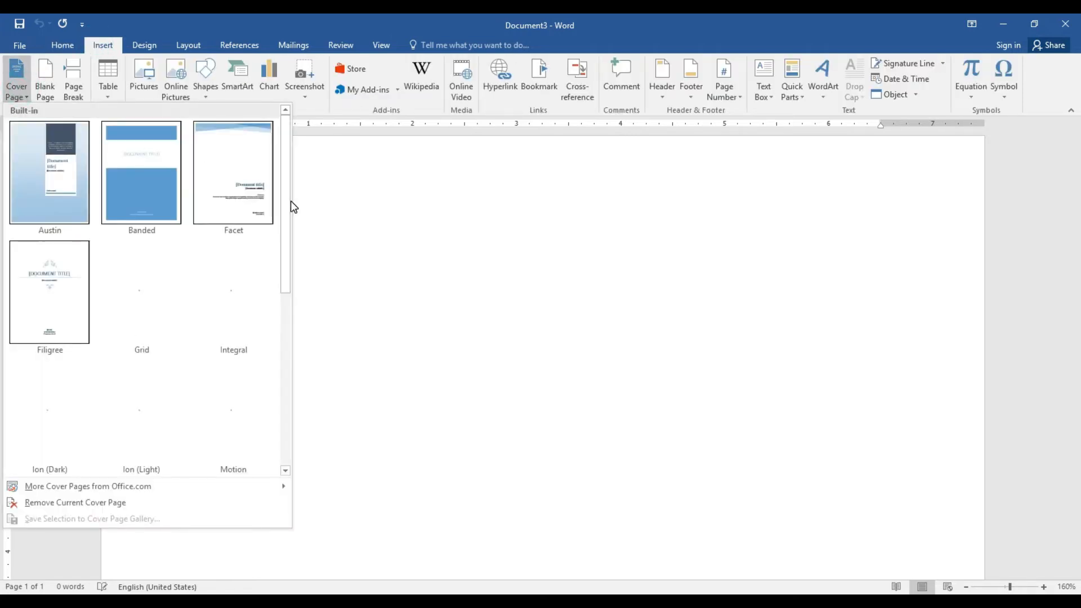
left_click_drag(288, 203, 304, 399)
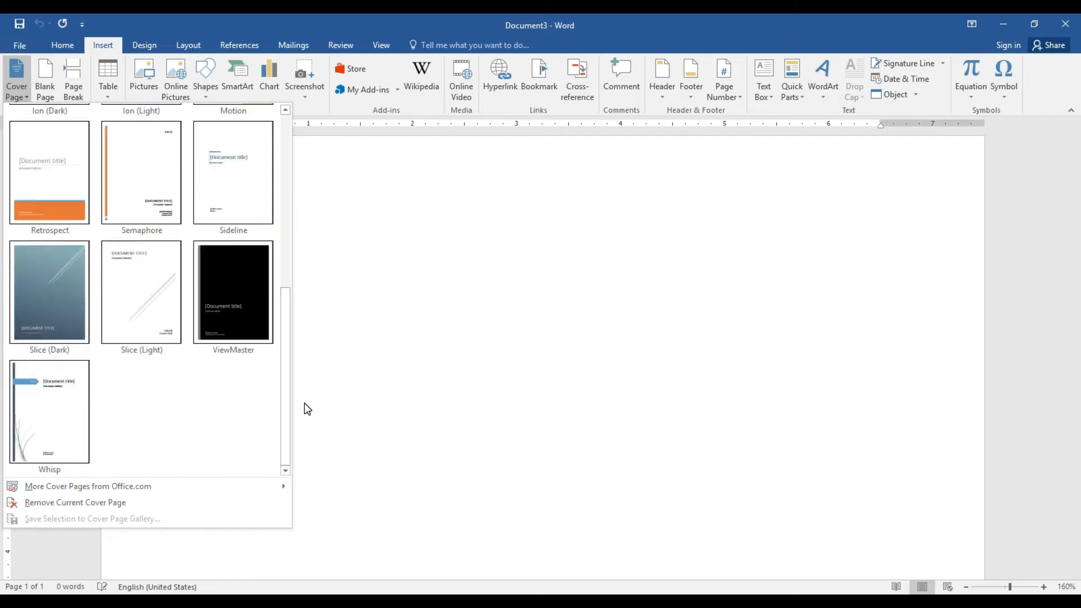
left_click(43, 303)
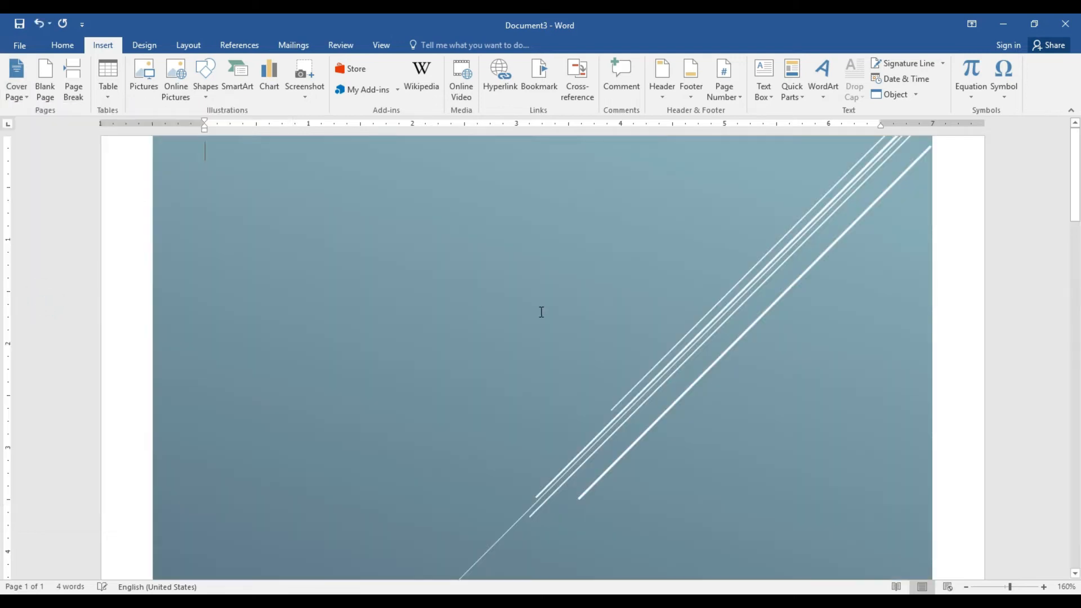
Apply the light-blue shape style to the cover page's background shape
left_click_drag(1079, 174, 1080, 151)
left_click(892, 279)
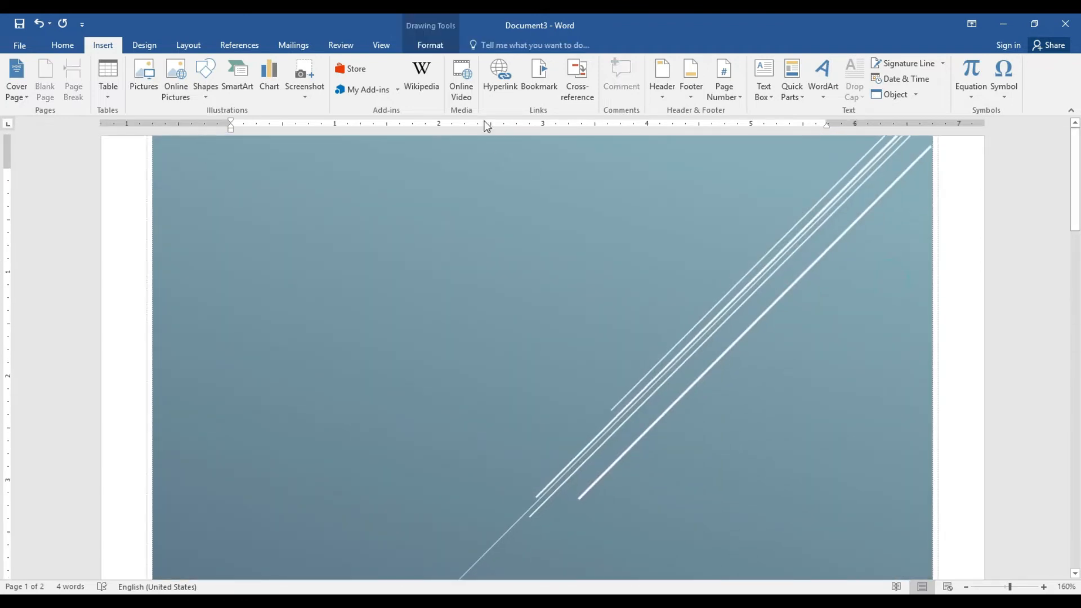
left_click(430, 45)
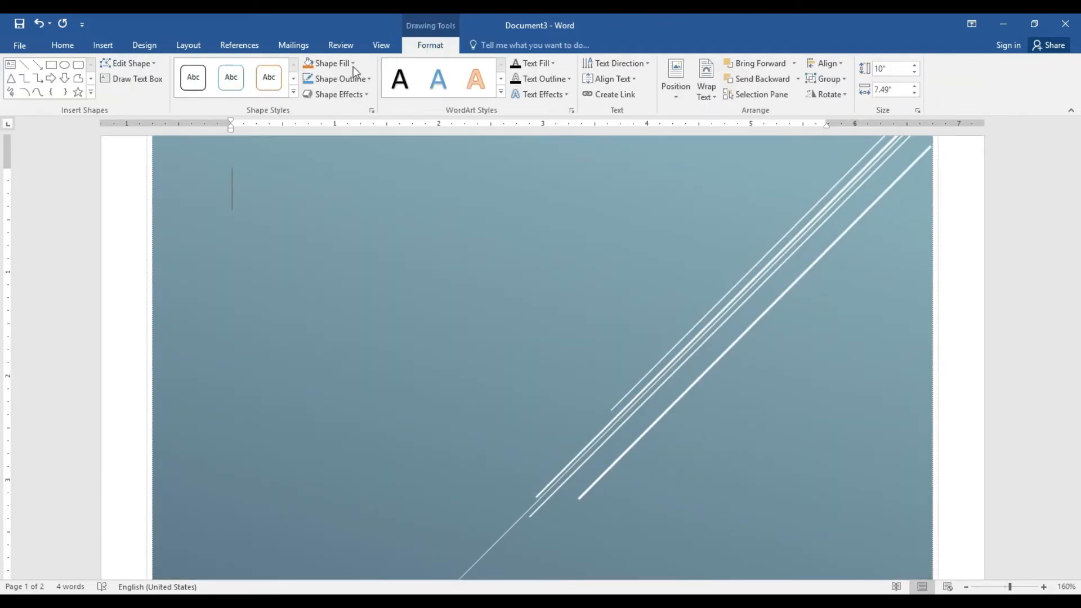
left_click(293, 90)
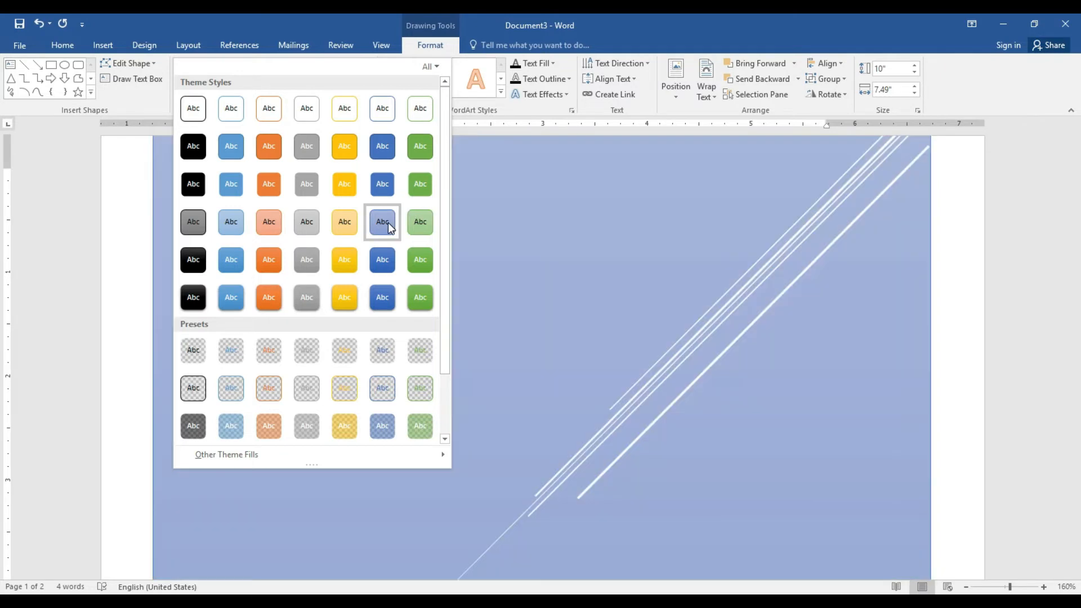
left_click(388, 222)
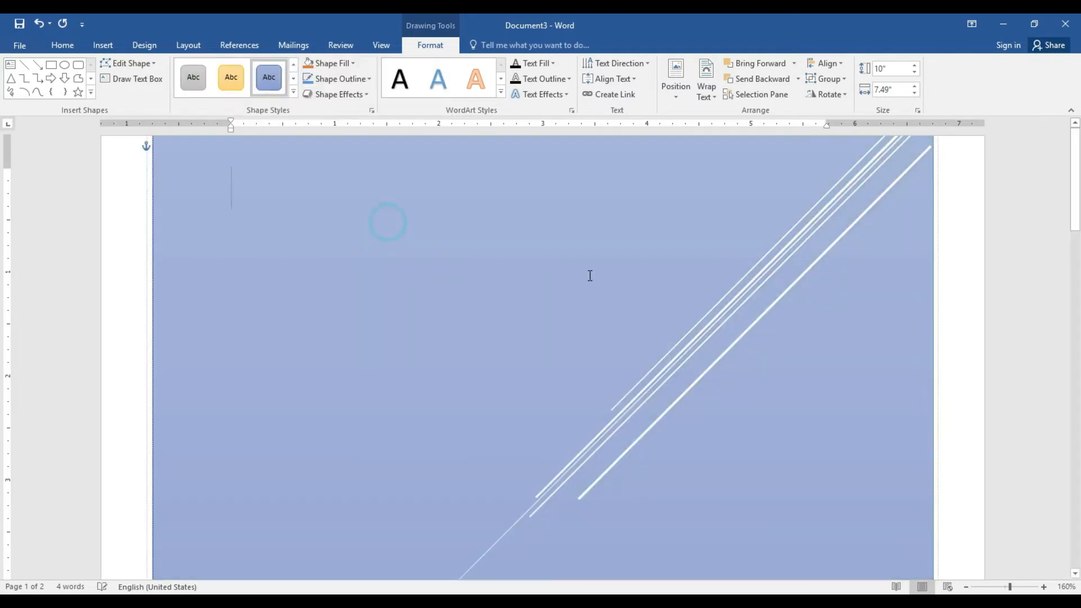
Replace the cover page's title placeholder with 'LSFSLFJLSFJL'
left_click(967, 589)
left_click(967, 588)
left_click(967, 588)
left_click(967, 589)
left_click(967, 588)
left_click(966, 588)
left_click(967, 588)
left_click(966, 588)
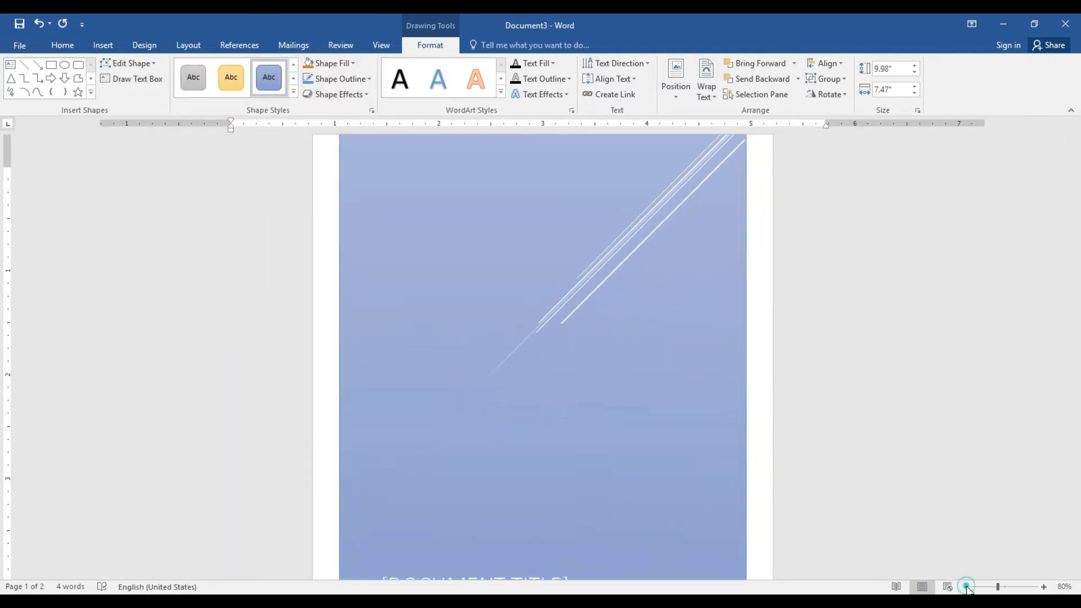
left_click(1045, 588)
left_click(1045, 587)
left_click(1045, 587)
left_click(1044, 587)
left_click(1044, 587)
left_click(1044, 588)
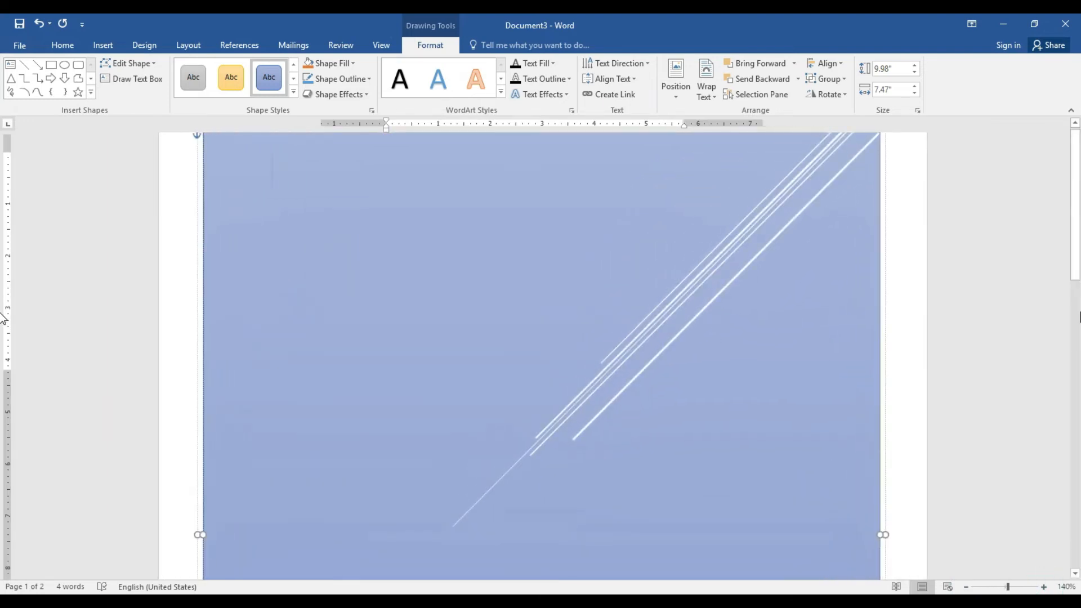
scroll(3, 394, "down", 15)
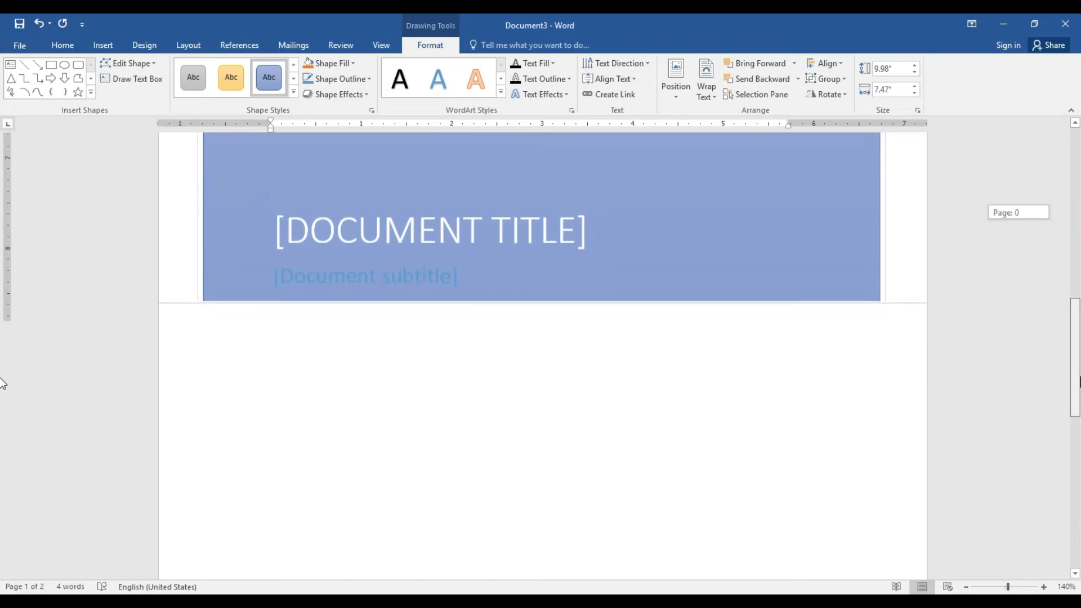
left_click(457, 259)
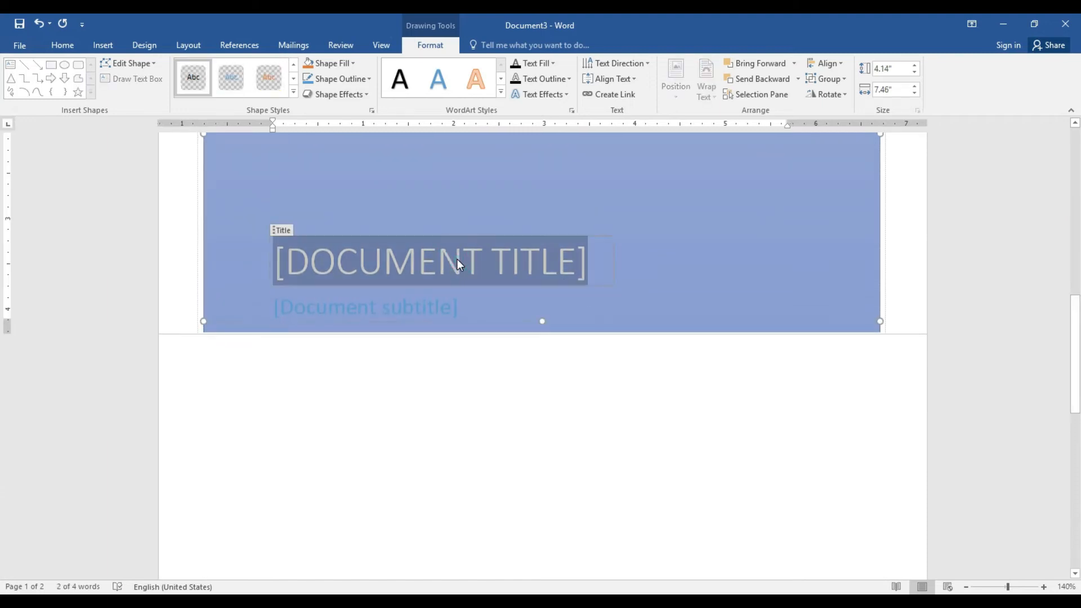
type("LSFSLFJLSFJL")
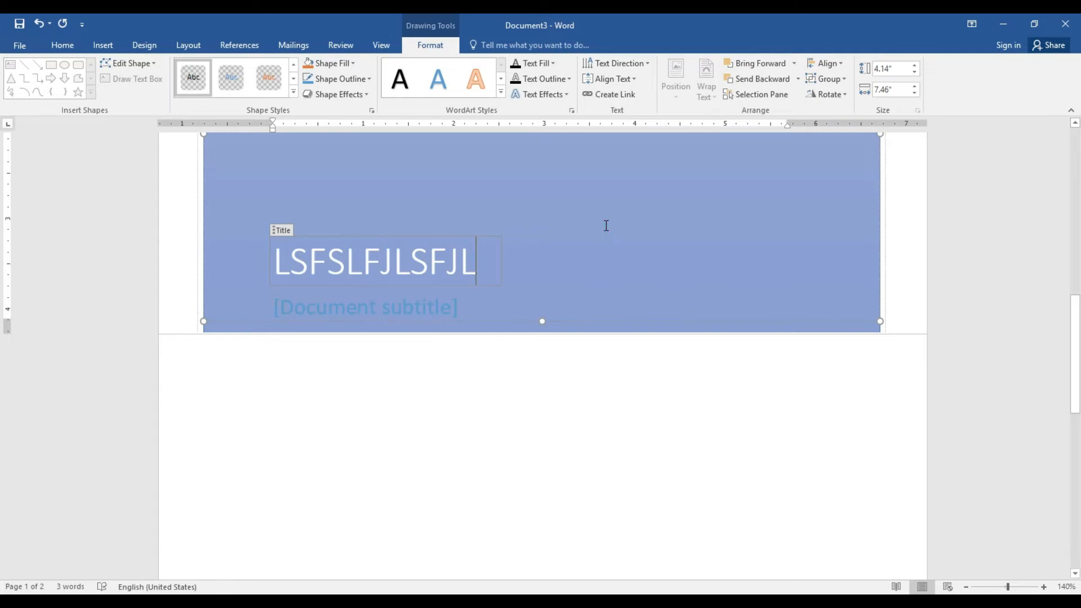
left_click(633, 324)
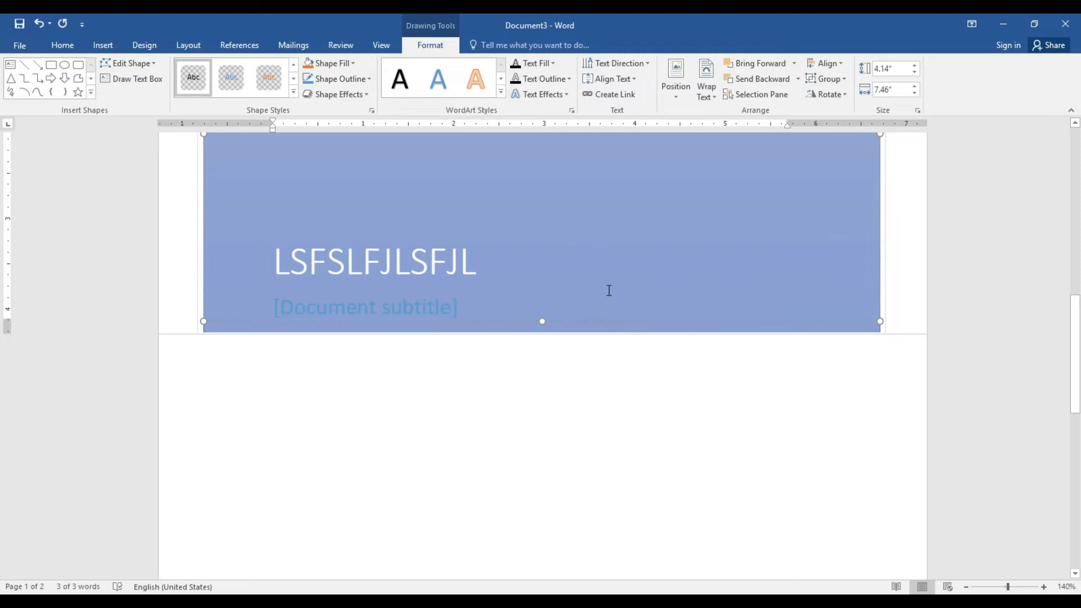
Open the Cover Page gallery from the Insert tab
left_click(63, 45)
left_click(103, 45)
left_click(25, 94)
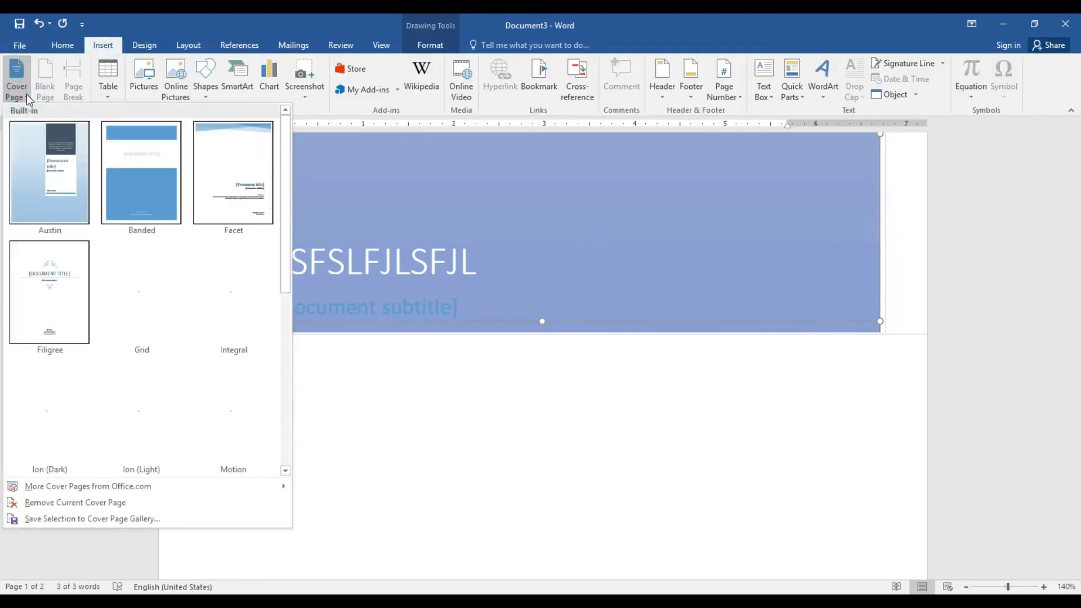
Try the Banded and then the Motion cover page designs, then remove the cover page
left_click(157, 177)
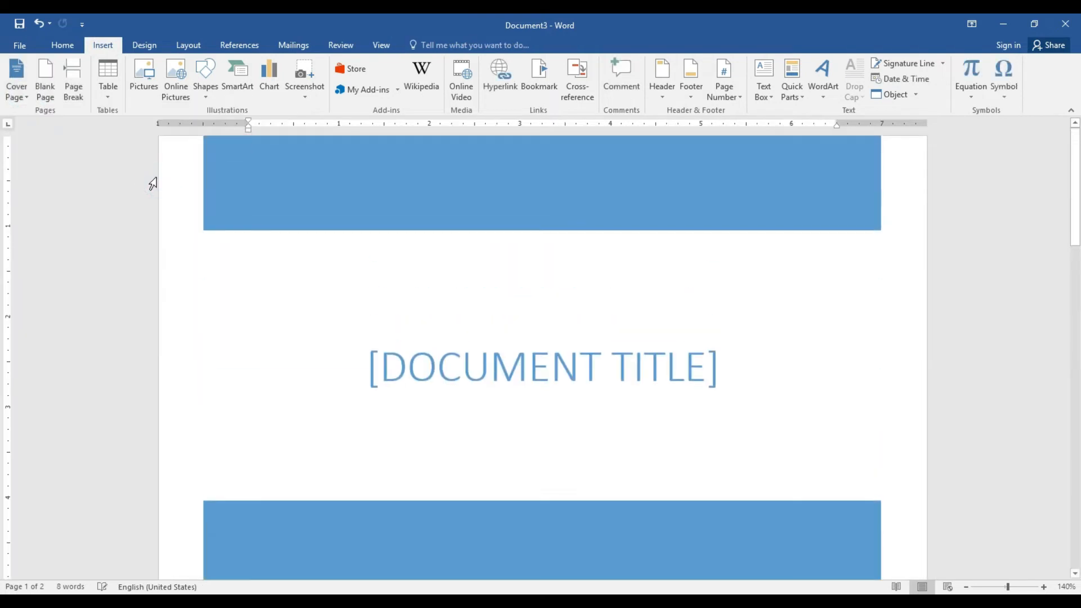
left_click(29, 96)
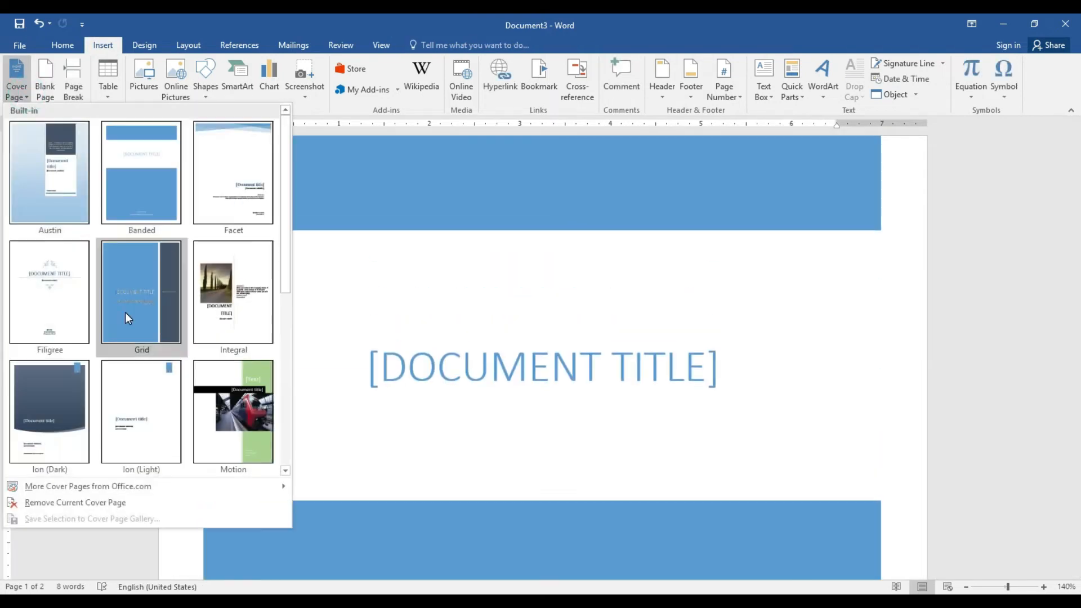
left_click(223, 431)
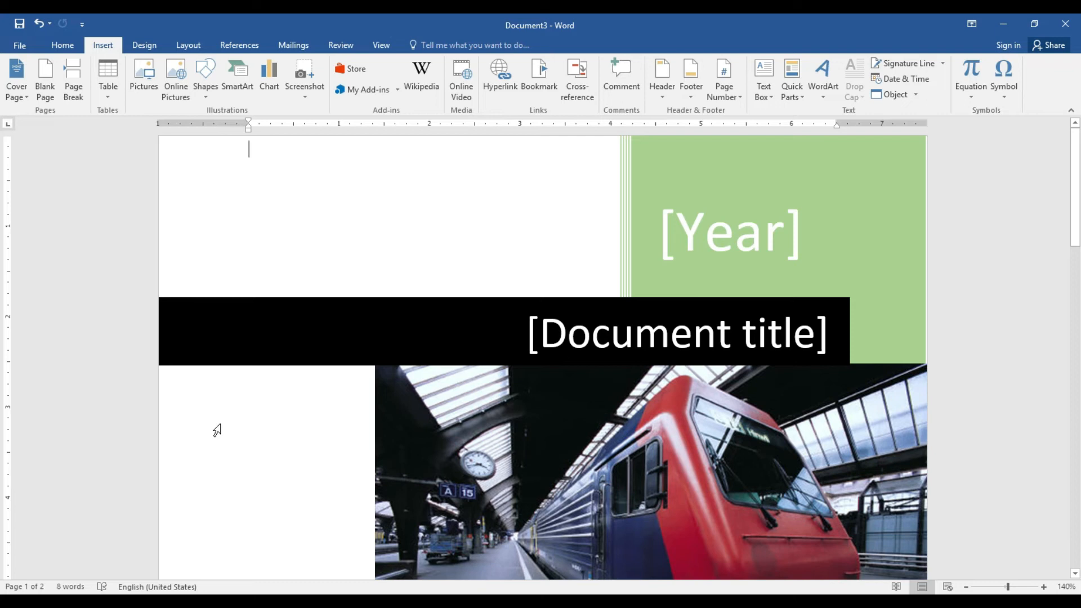
left_click(27, 97)
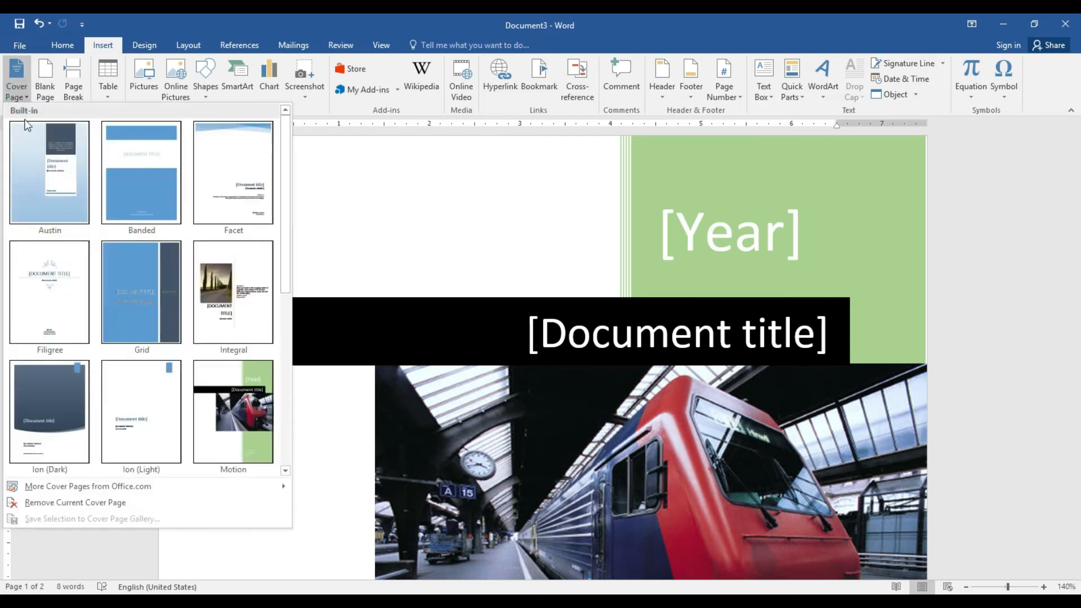
left_click(43, 505)
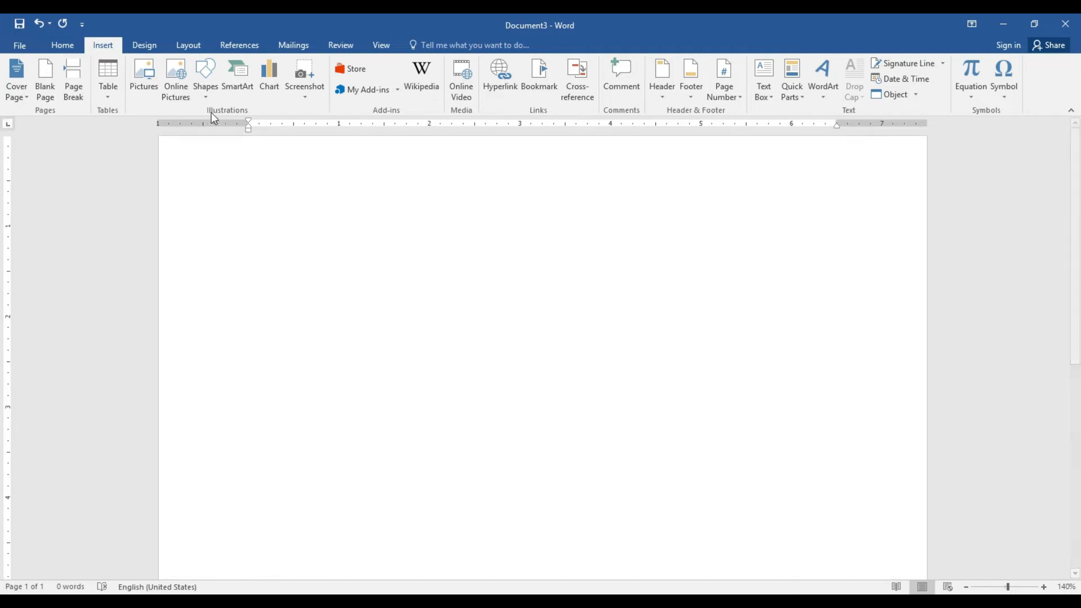
Add a blank page and show the white space between pages
left_click(50, 88)
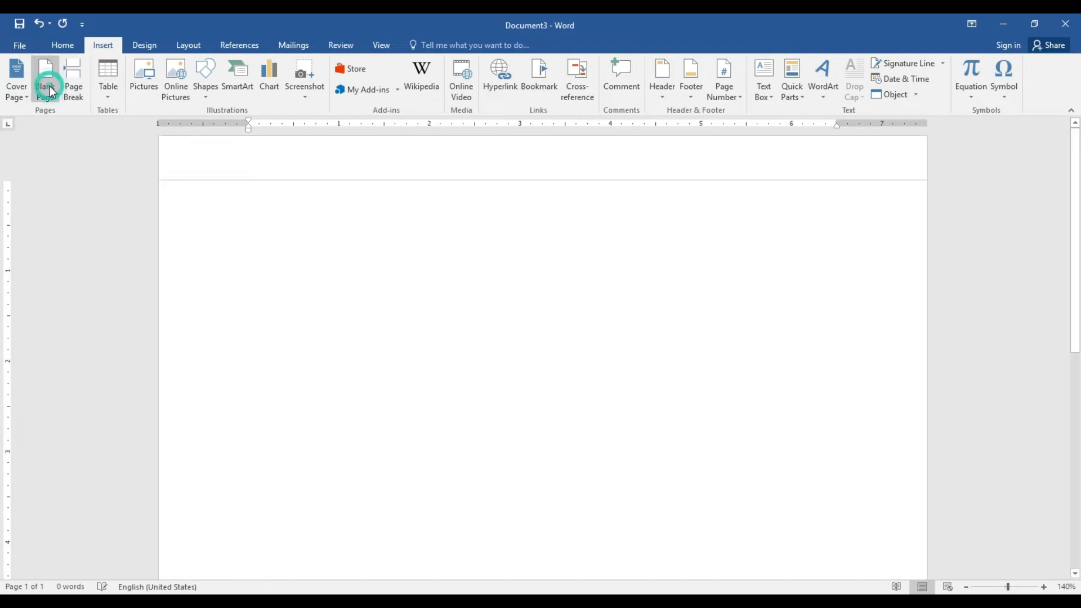
double_click(488, 180)
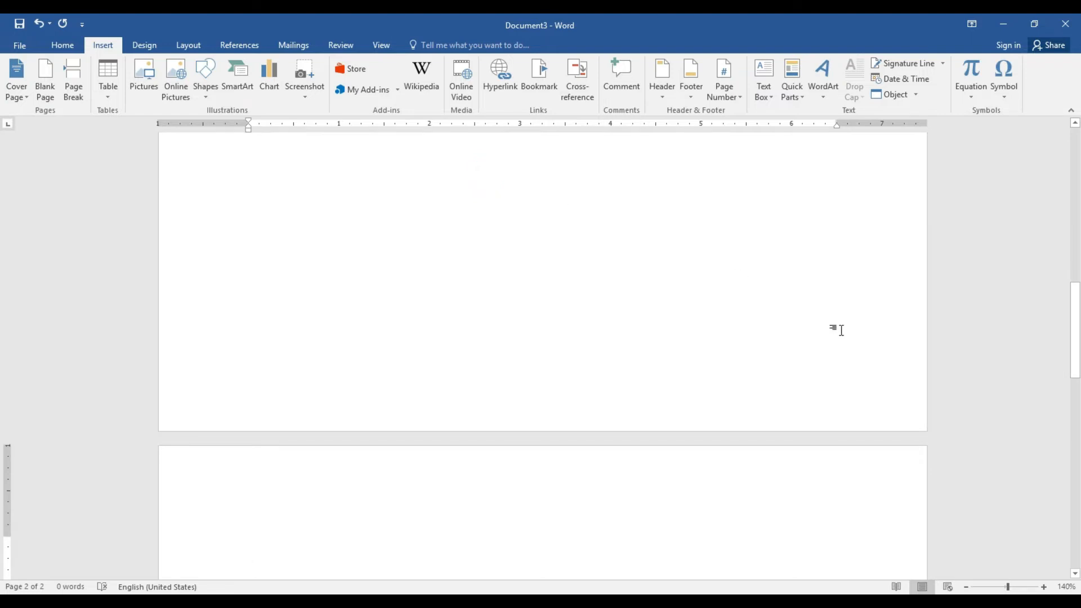
left_click_drag(1076, 309, 1079, 378)
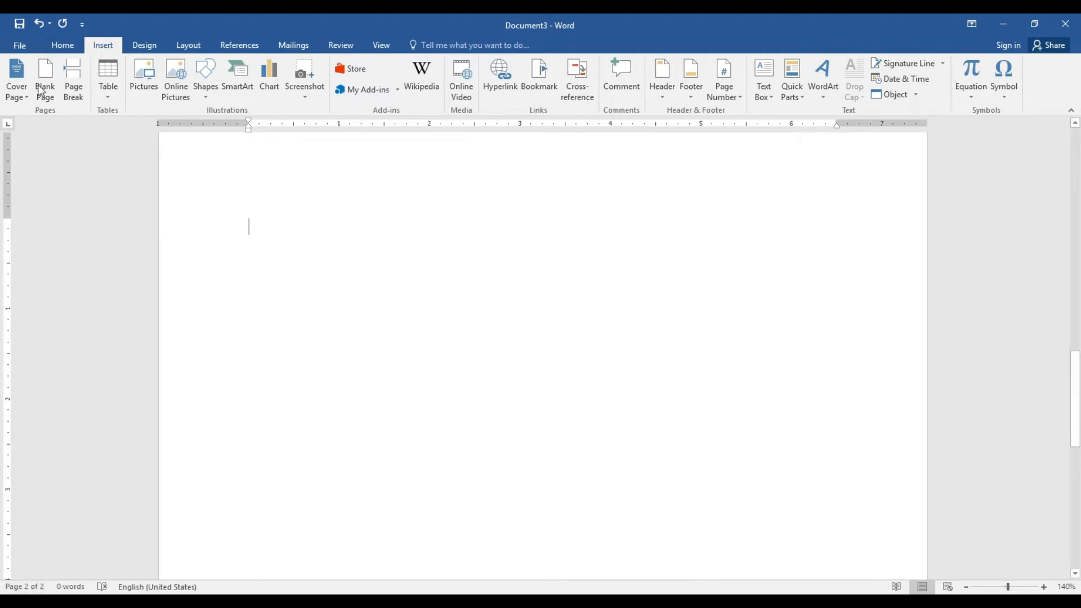
Insert a page break for a third empty page, return to page 1, and open the table grid
left_click(78, 90)
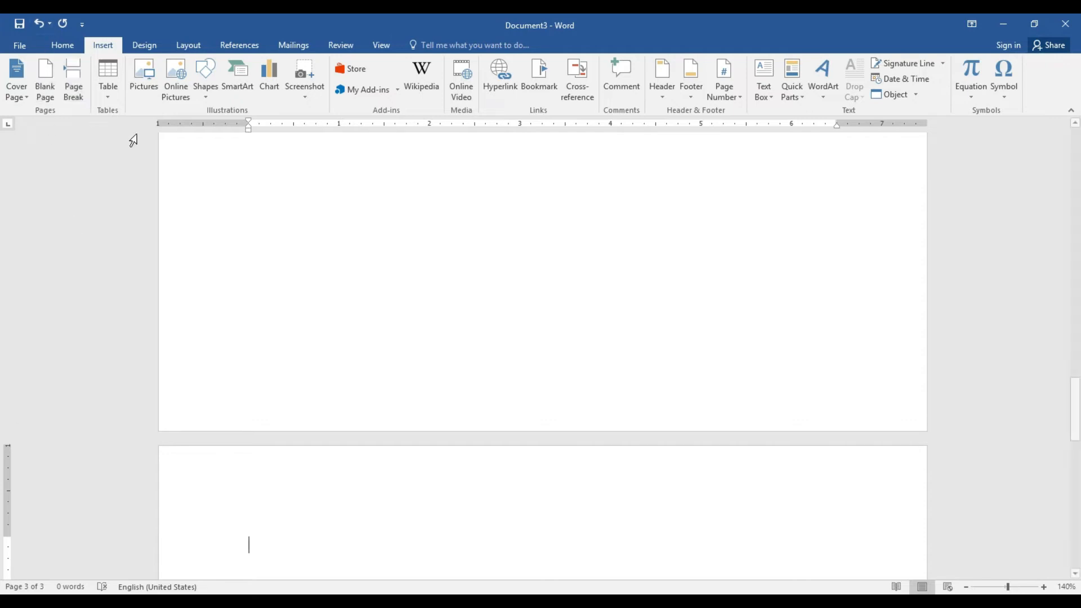
left_click_drag(1075, 409, 1076, 146)
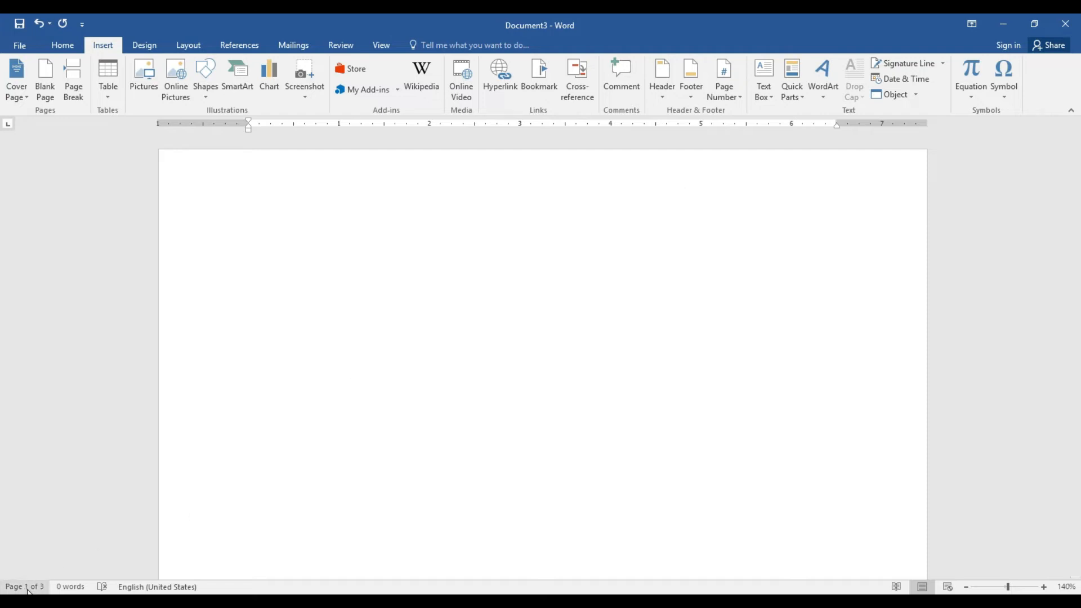
left_click(111, 94)
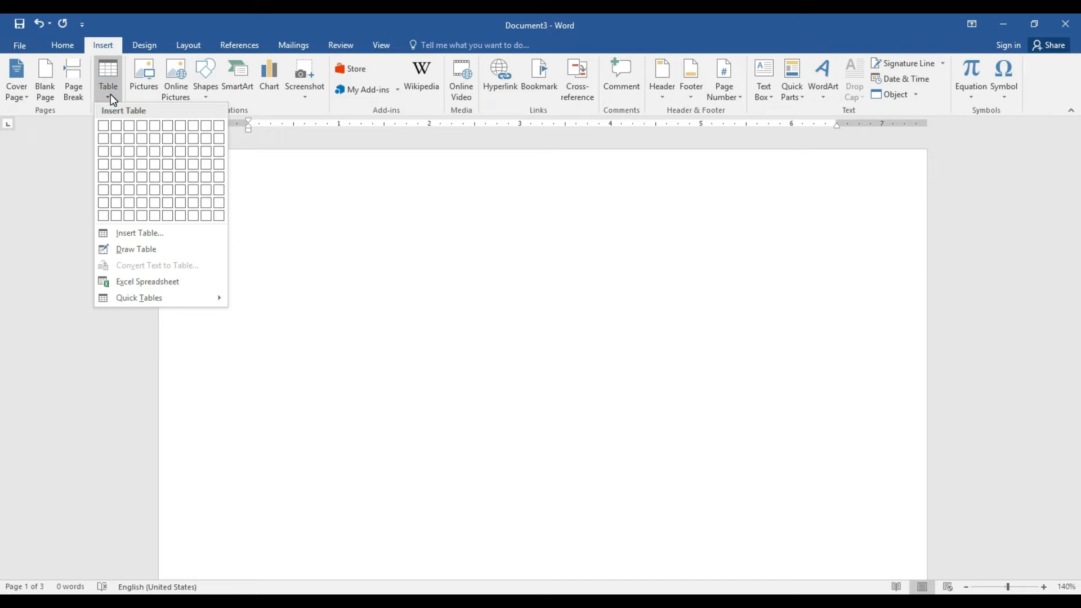
Dismiss the table grid and insert the GROW UP image from E:\Facebook onto page 1
left_click(386, 227)
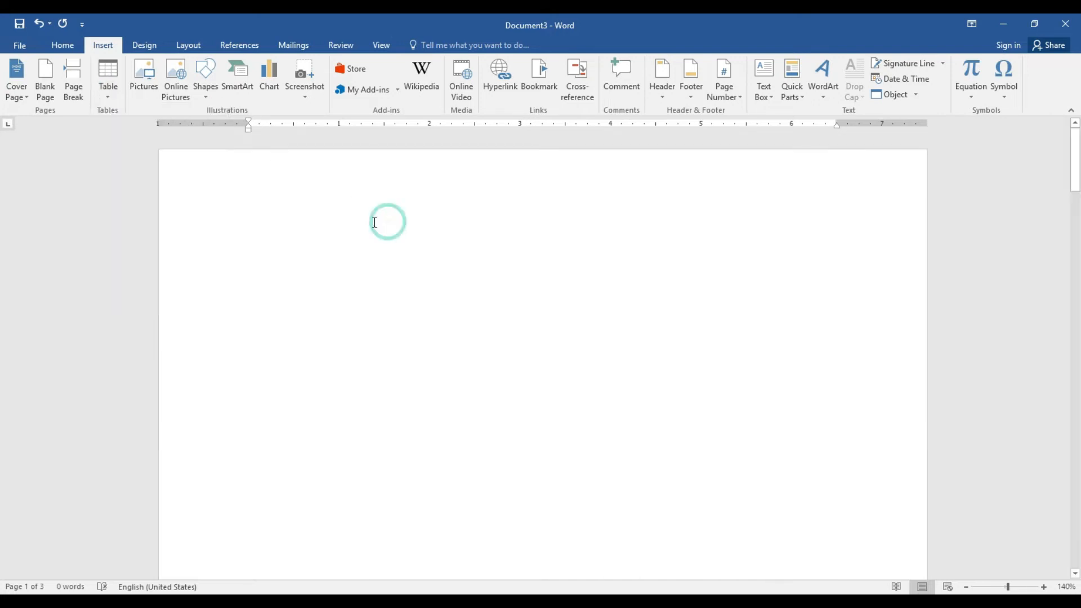
left_click(108, 90)
left_click(349, 200)
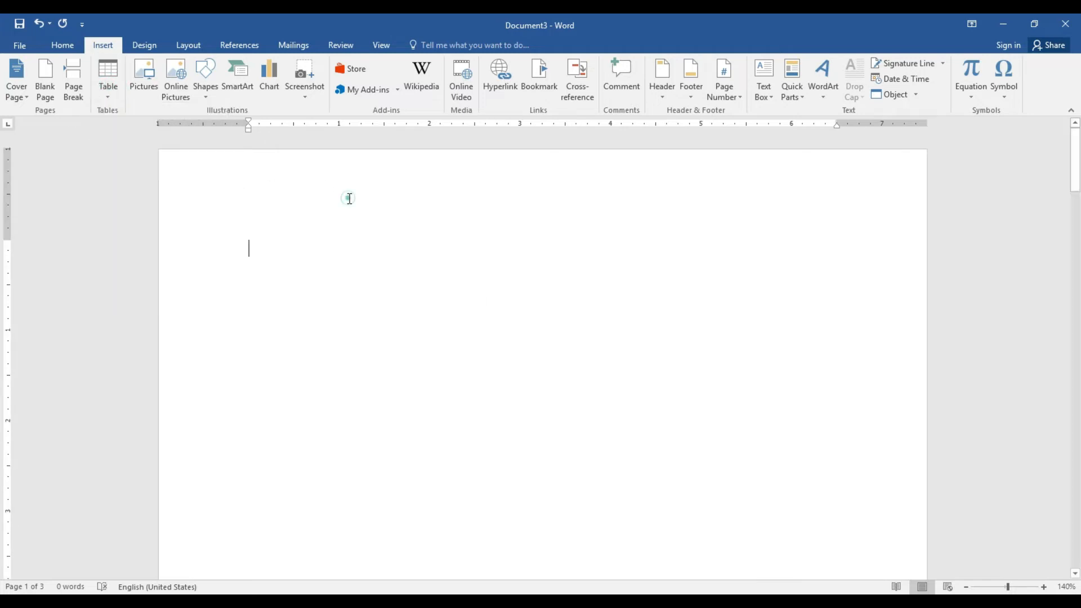
left_click(145, 84)
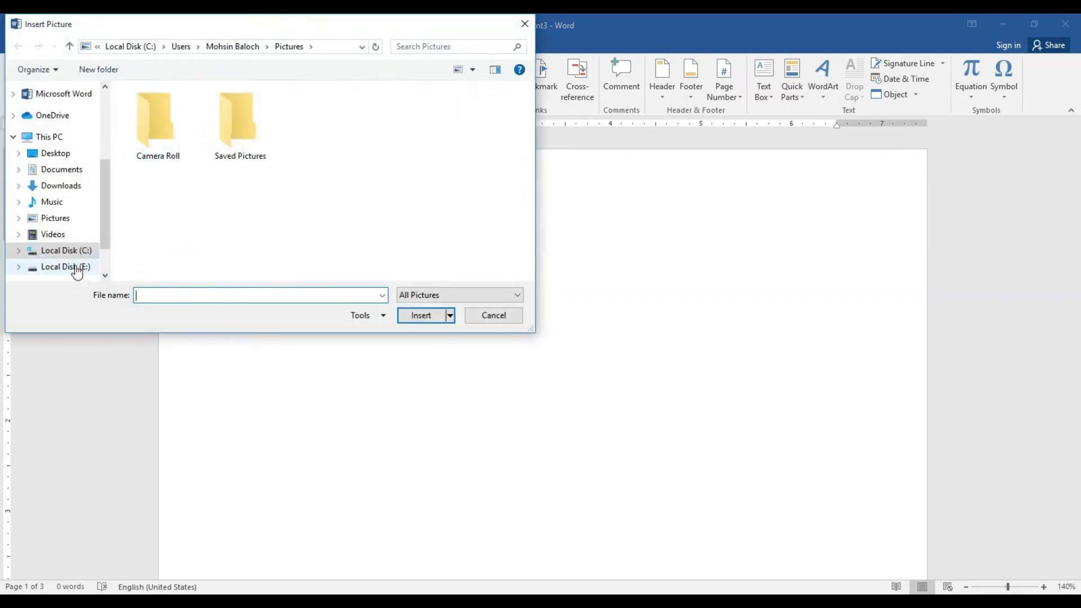
left_click(65, 266)
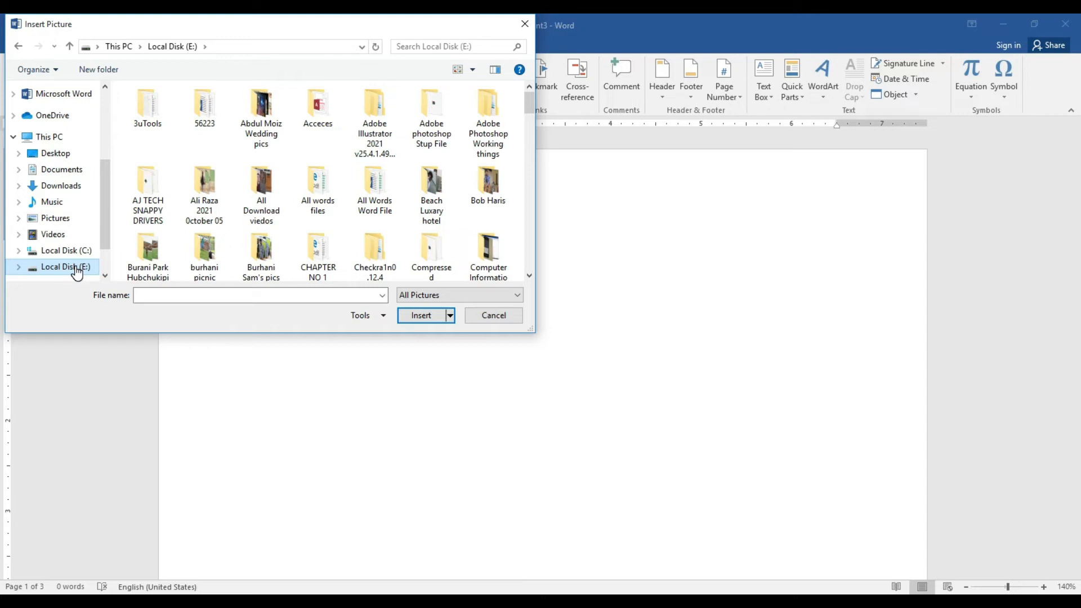
left_click_drag(531, 104, 533, 134)
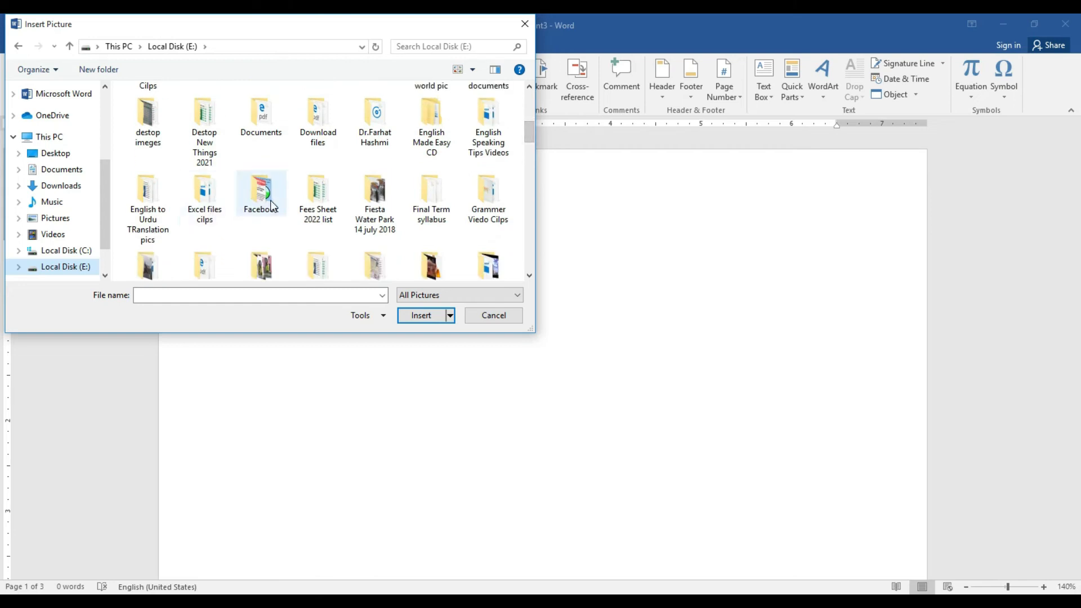
left_click(253, 209)
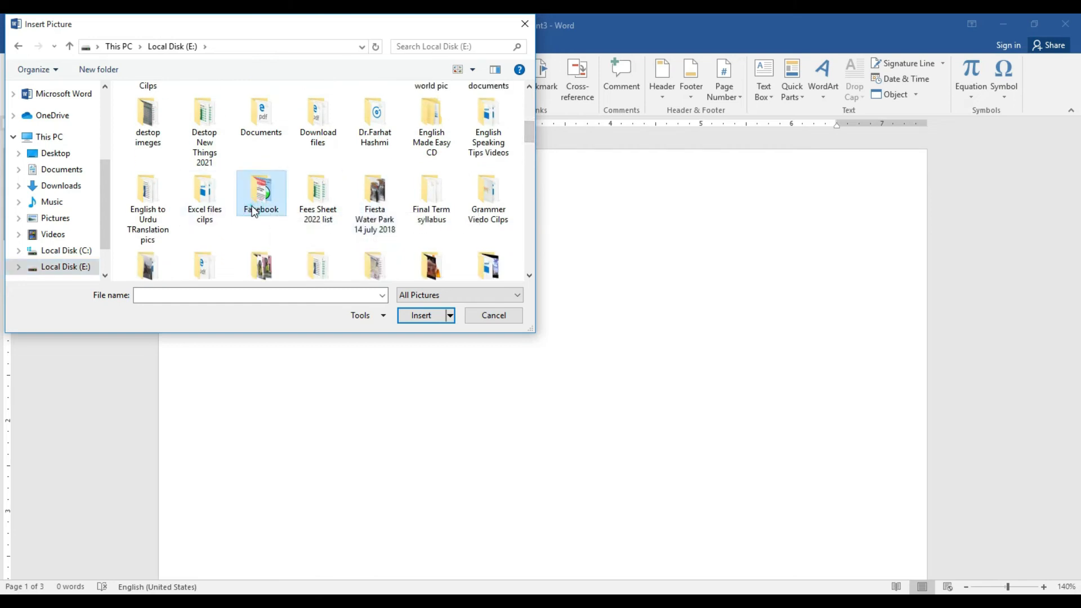
double_click(253, 210)
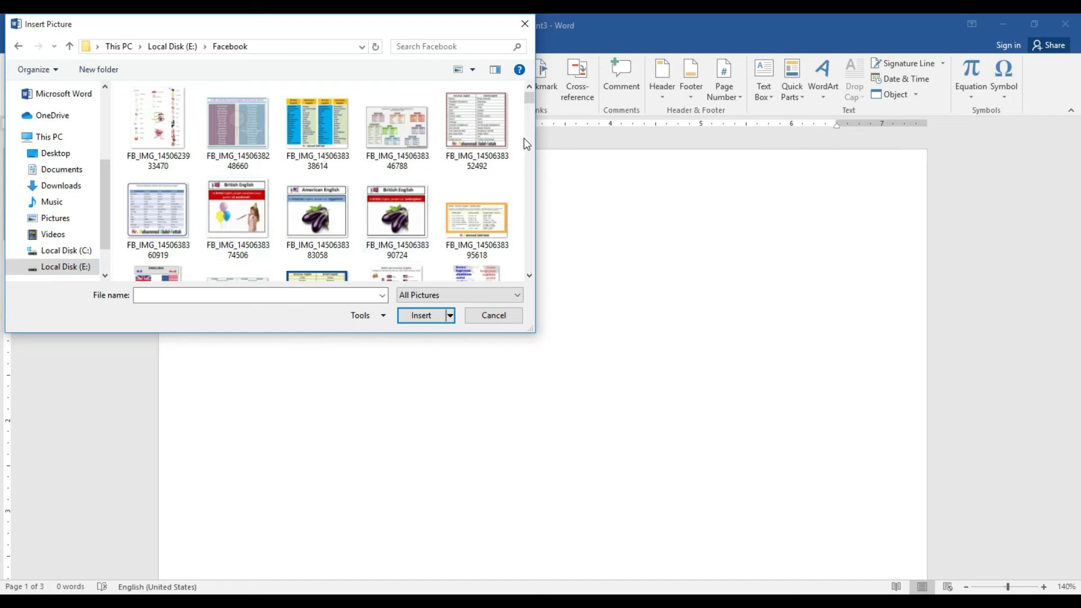
left_click_drag(530, 103, 532, 115)
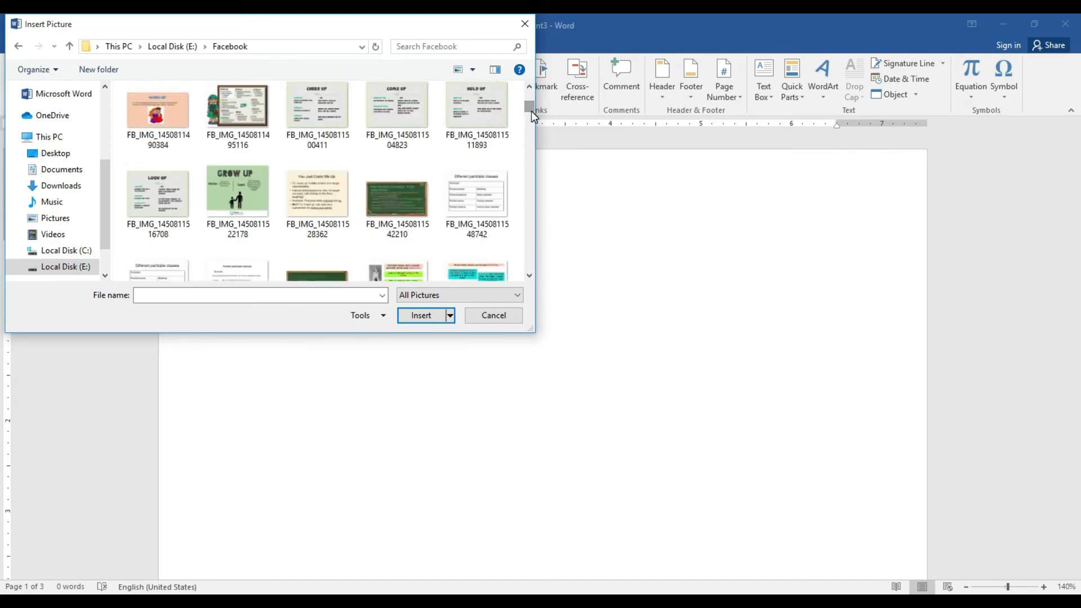
left_click(239, 203)
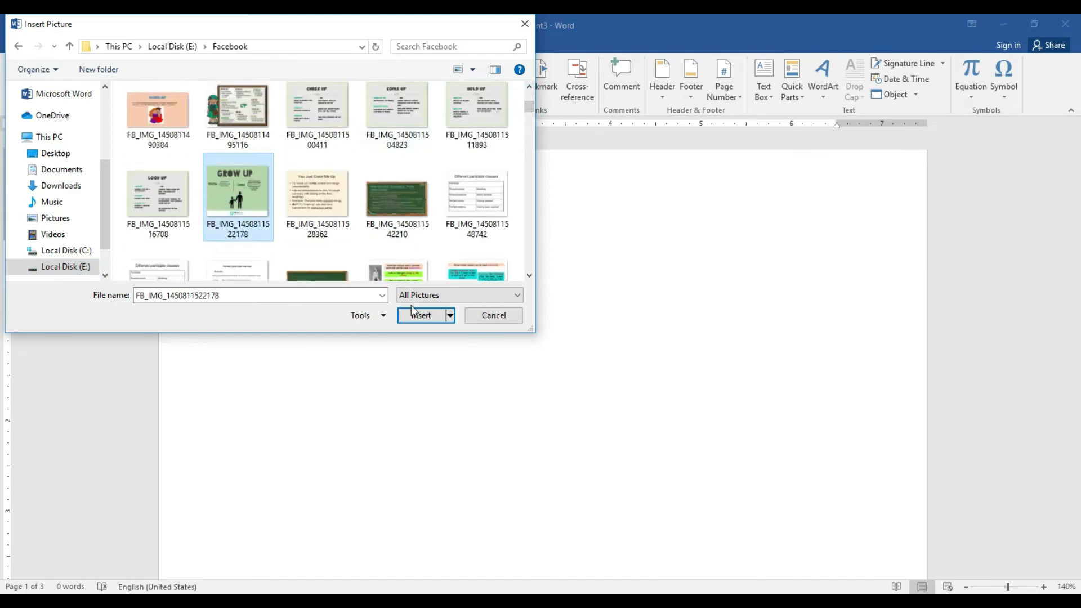
left_click(421, 316)
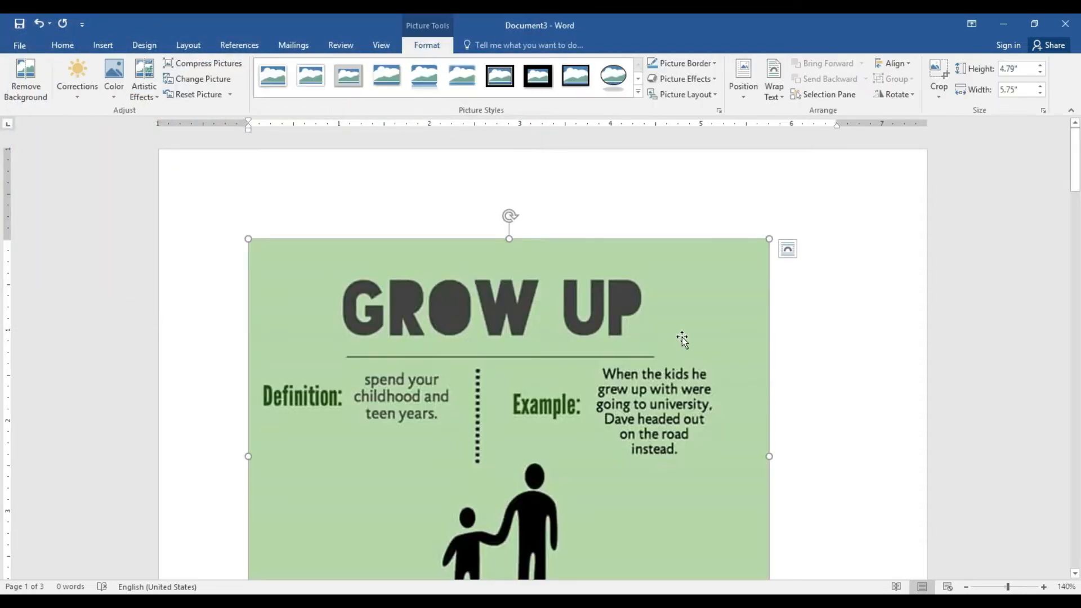
Zoom to 160%, set the picture to Square text wrapping, and reposition it
left_click_drag(694, 456, 811, 453)
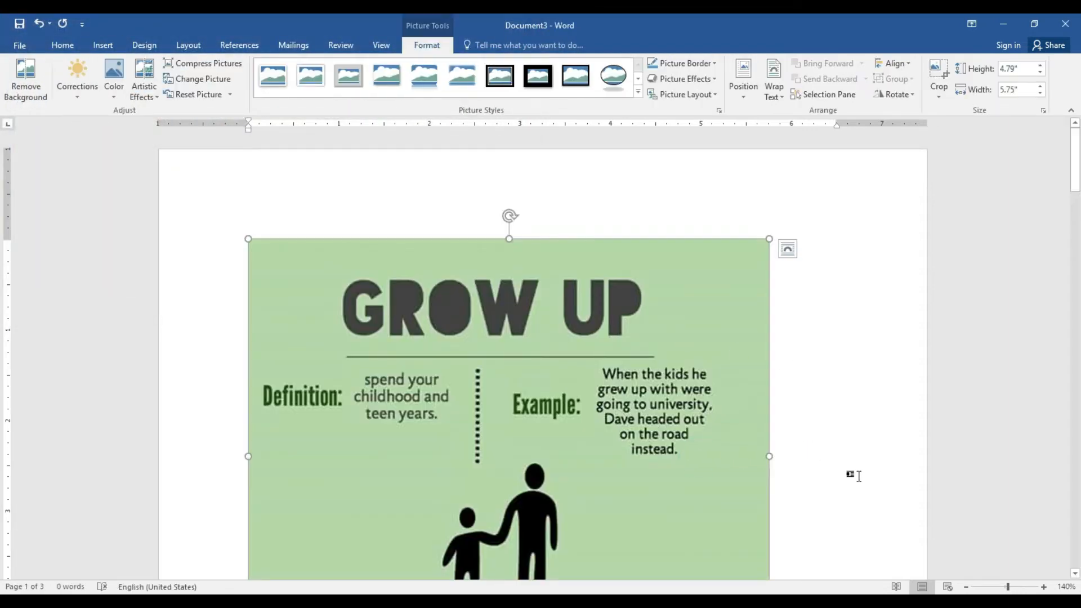
left_click(1044, 587)
left_click(1044, 587)
left_click_drag(644, 268, 818, 262)
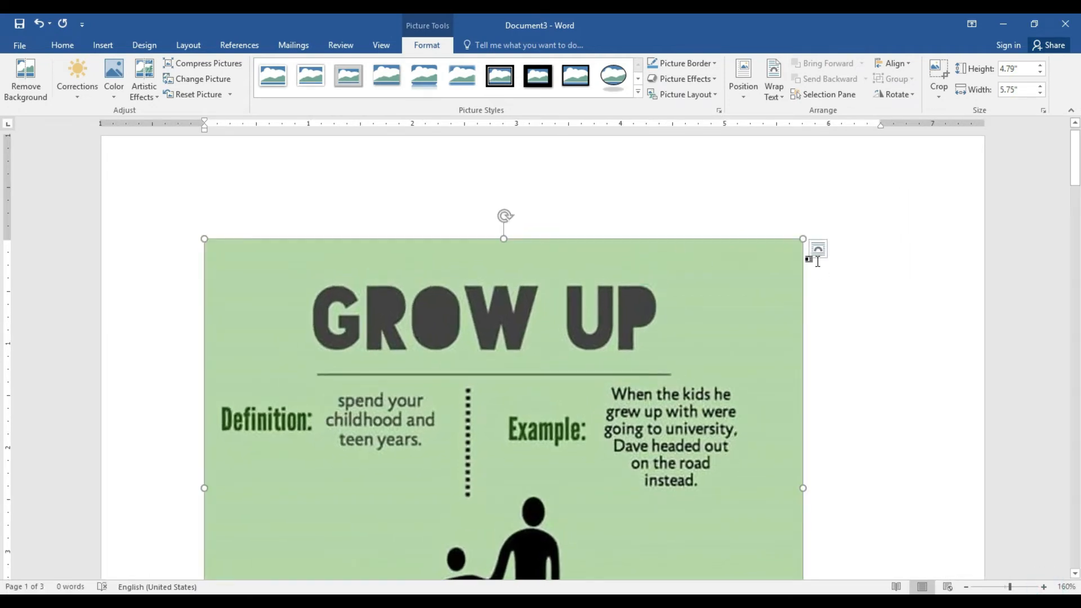
left_click(776, 96)
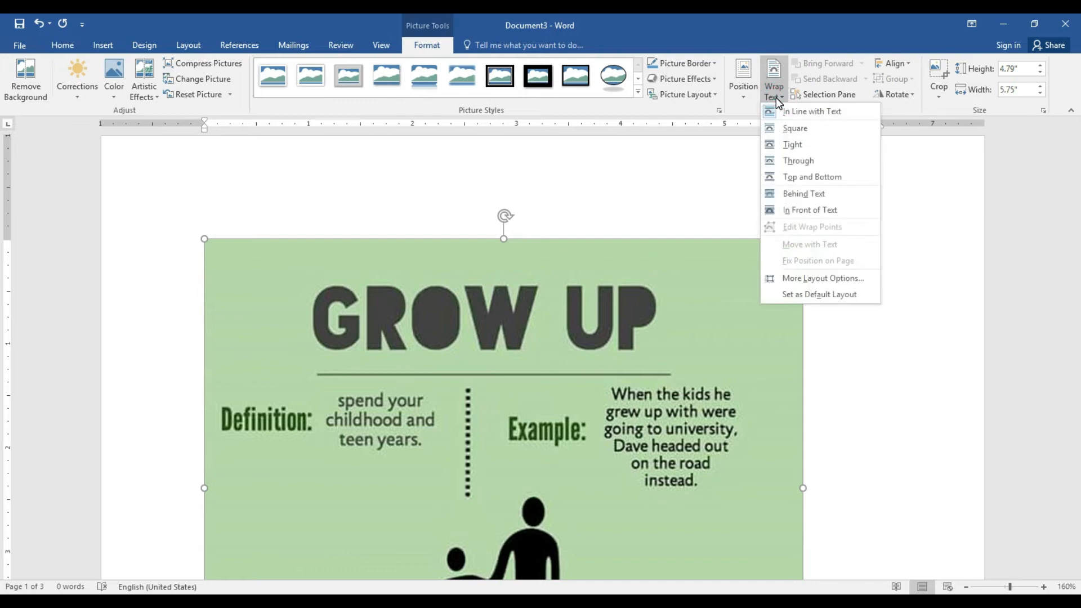
left_click(796, 129)
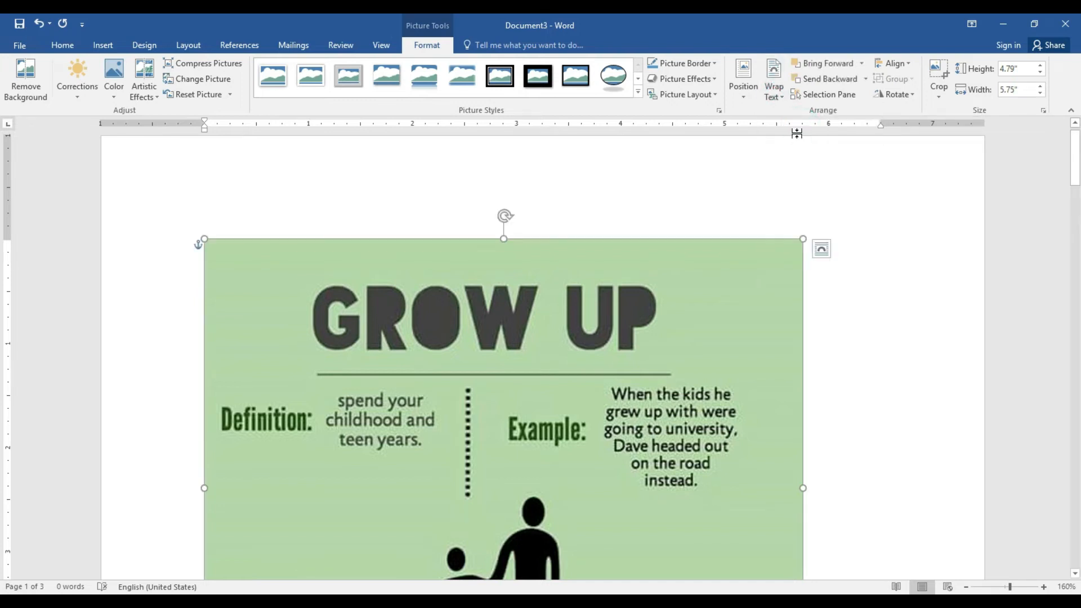
left_click_drag(737, 346, 608, 354)
left_click_drag(608, 354, 810, 317)
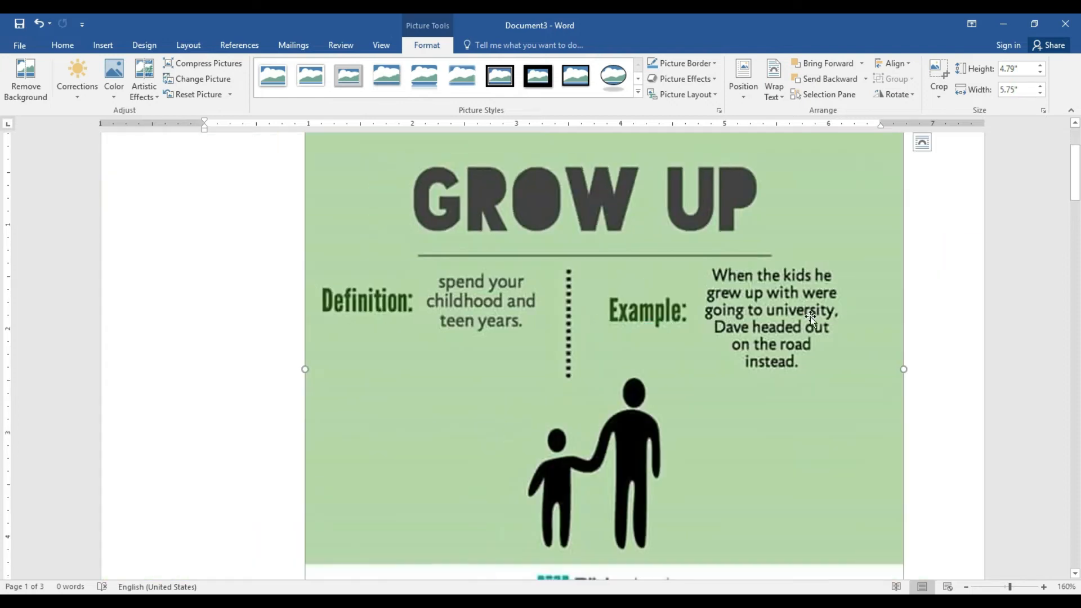
Move the picture lower and shrink it to 2.54" high by 3.05" wide
left_click_drag(703, 294, 677, 357)
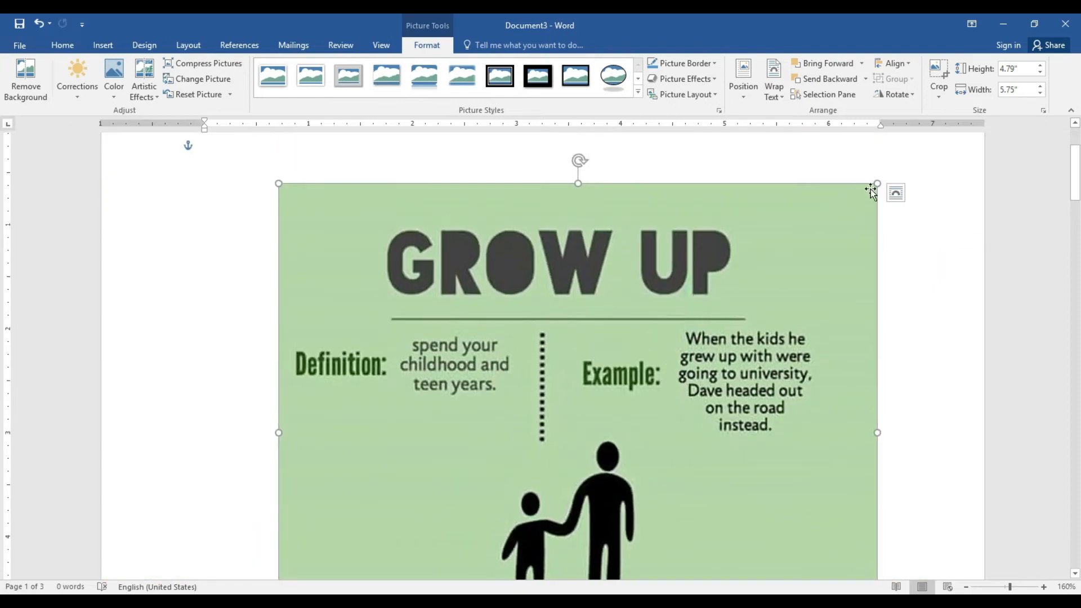
left_click_drag(878, 181, 572, 442)
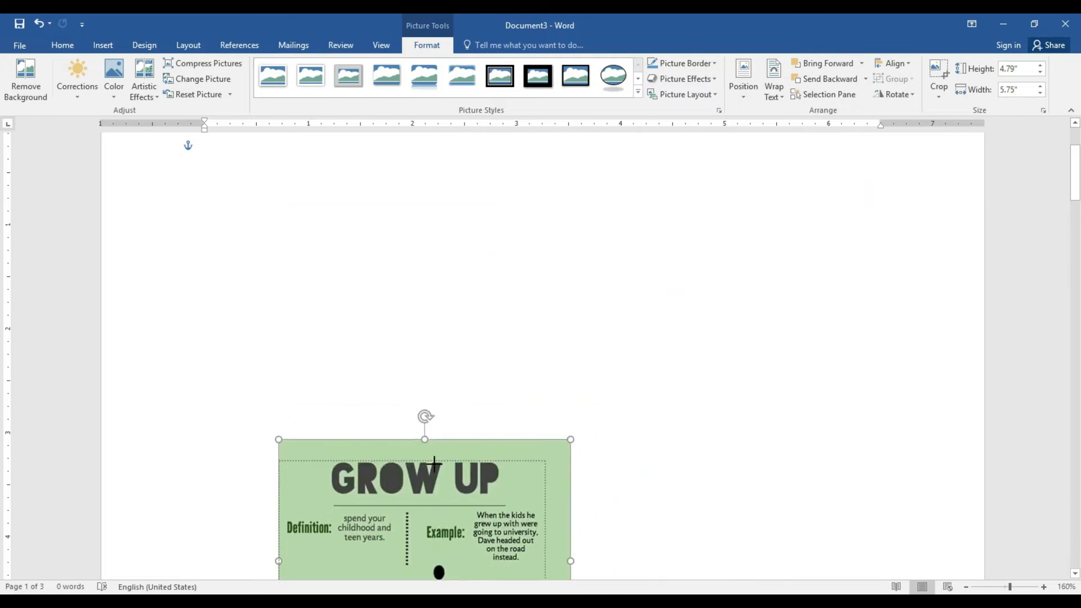
left_click_drag(536, 347, 596, 408)
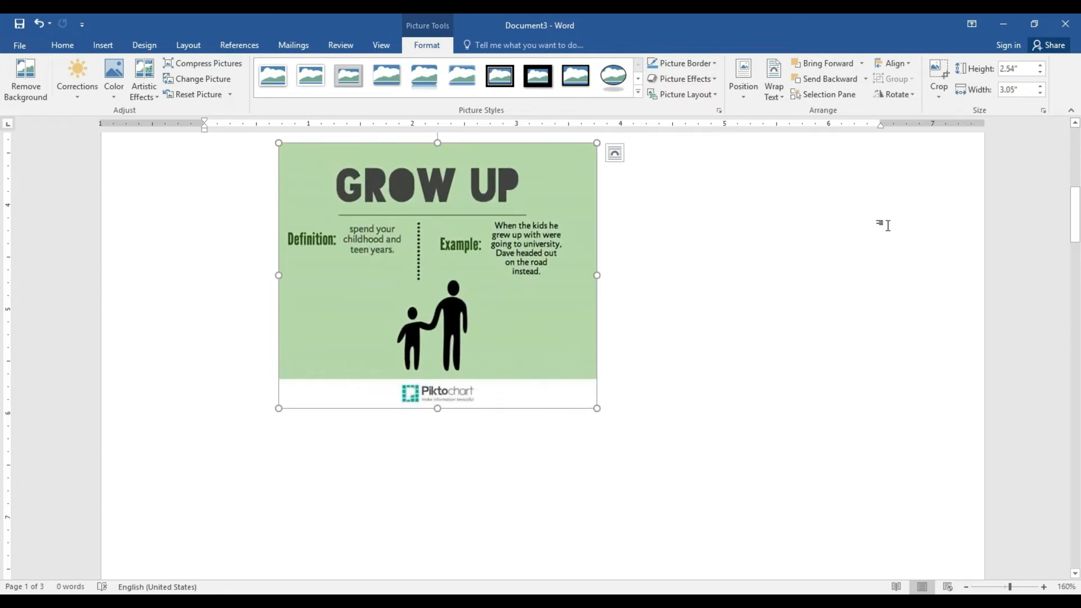
Crop the Piktochart footer off the bottom of the picture
left_click(945, 95)
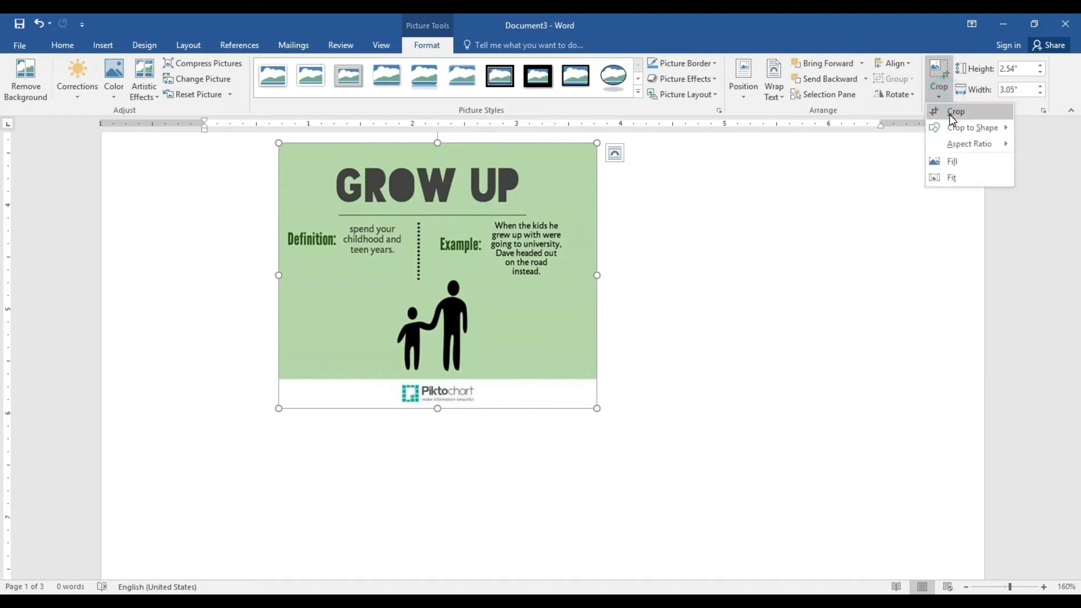
left_click(951, 116)
left_click_drag(438, 406, 438, 381)
left_click(510, 325)
left_click(509, 326)
left_click(678, 315)
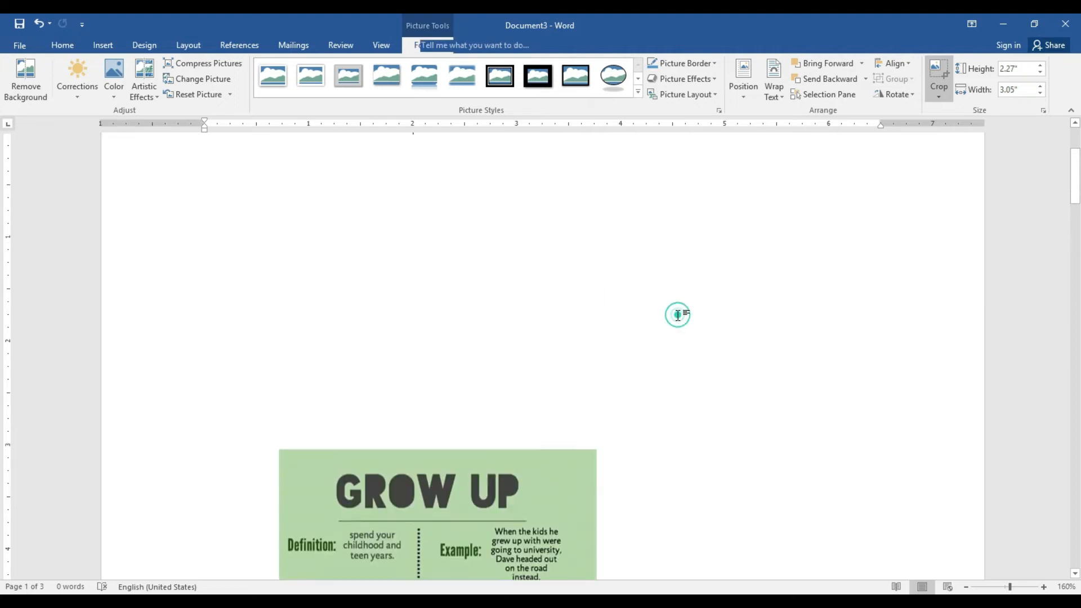
Move the cropped picture up toward the centre of the page
left_click(499, 502)
left_click_drag(521, 473, 622, 221)
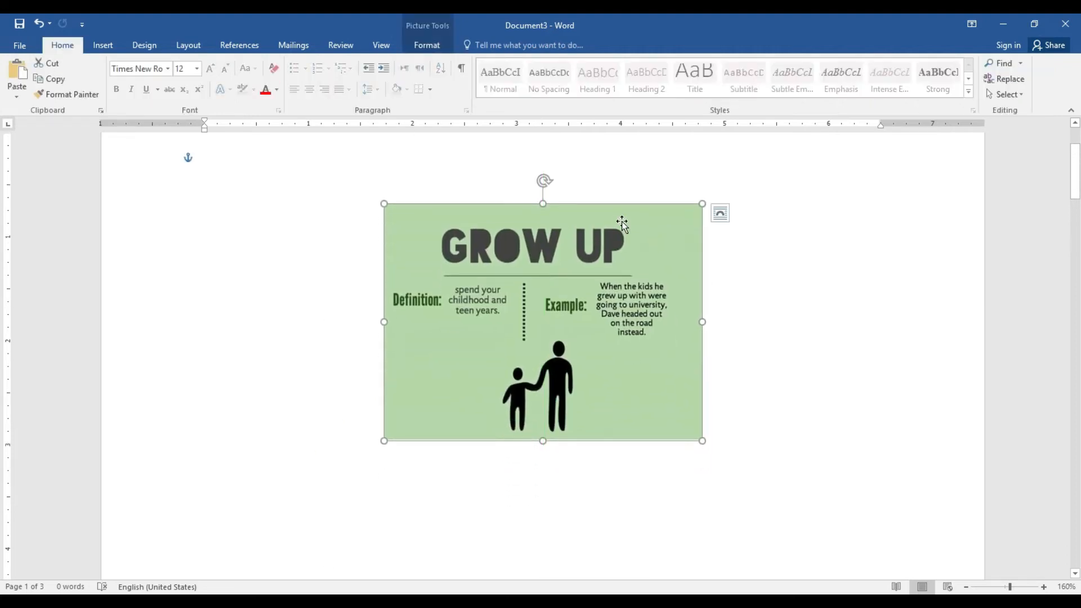
left_click(421, 40)
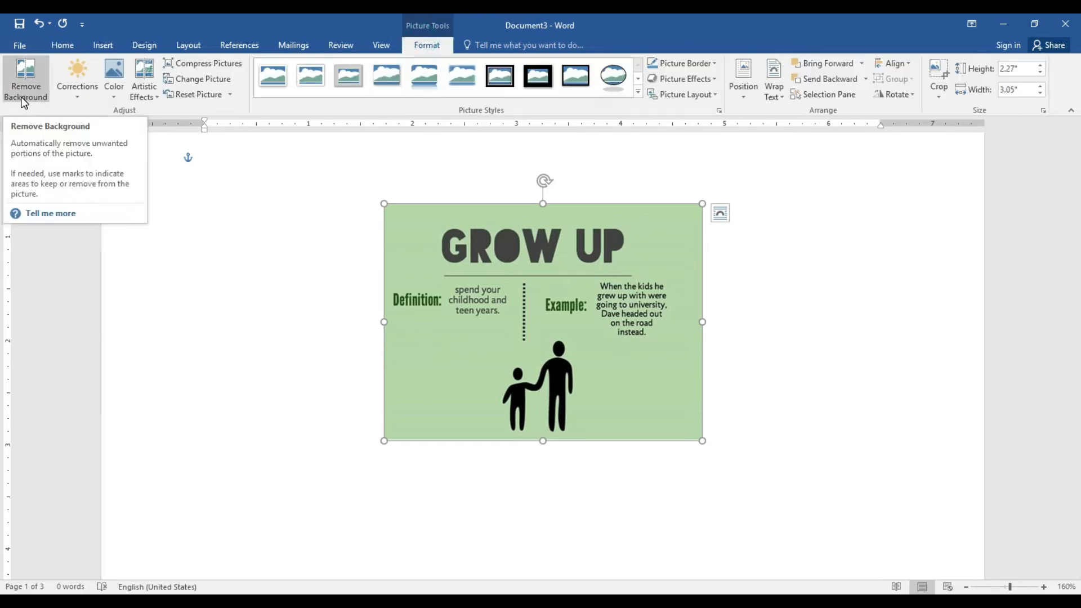
left_click(82, 91)
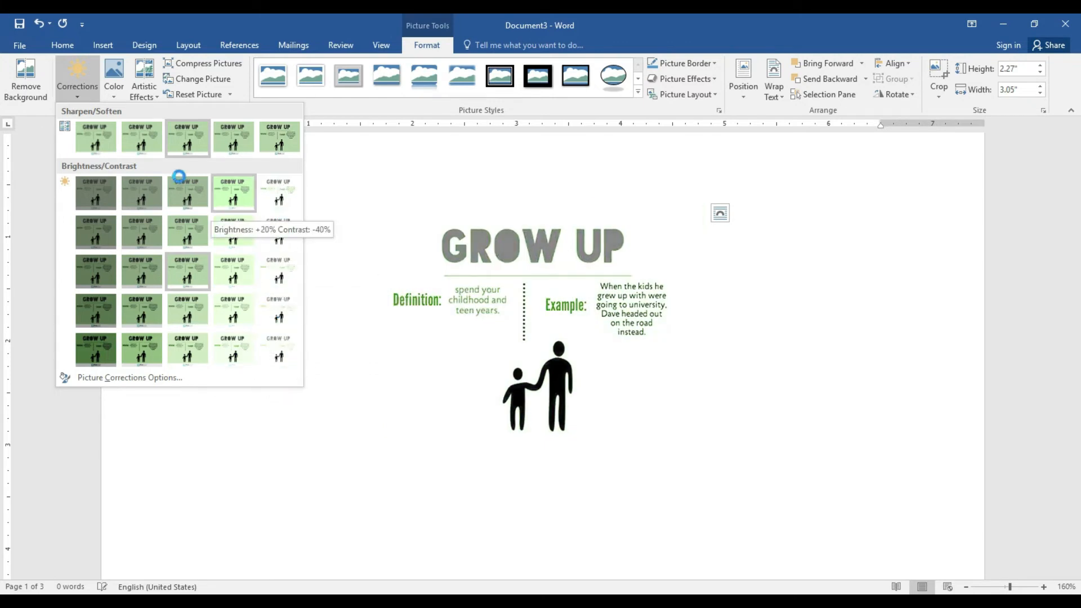
Keep Normal brightness and contrast, apply the Cement artistic effect, then start Change Picture
left_click(186, 264)
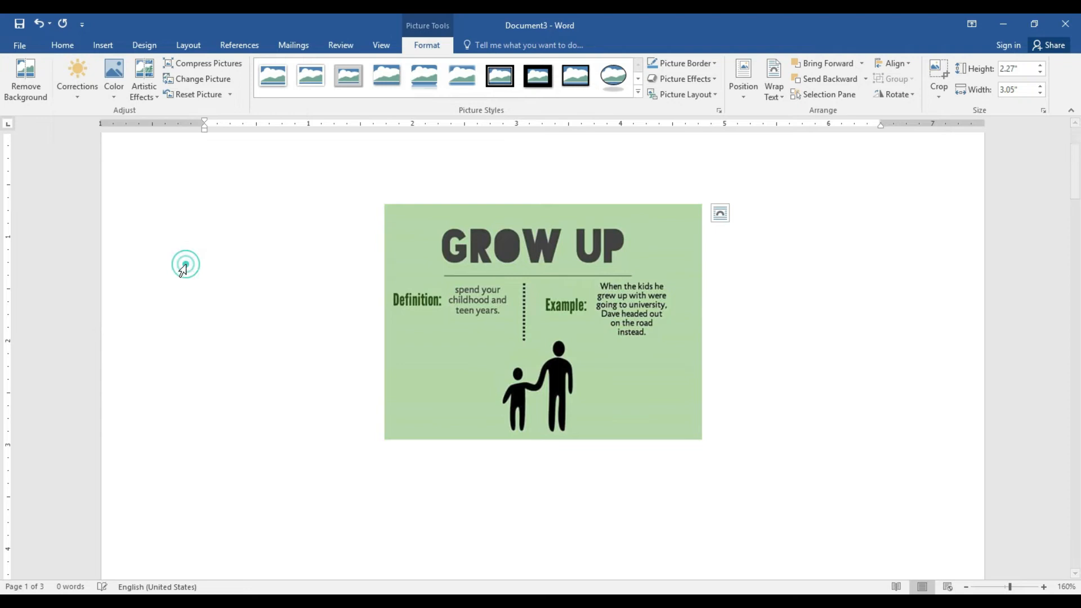
left_click(138, 91)
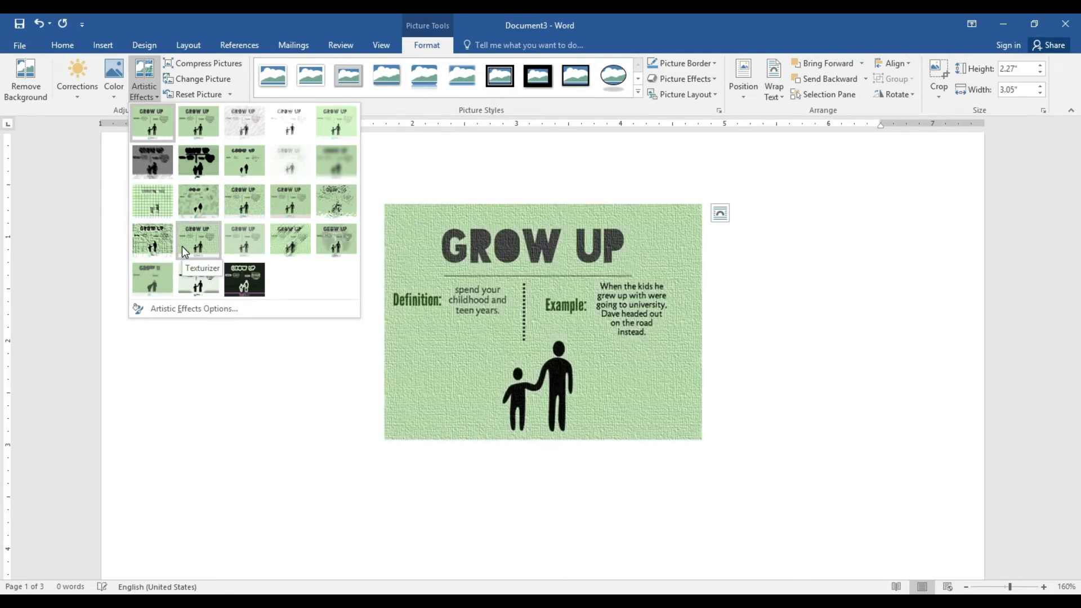
left_click(154, 244)
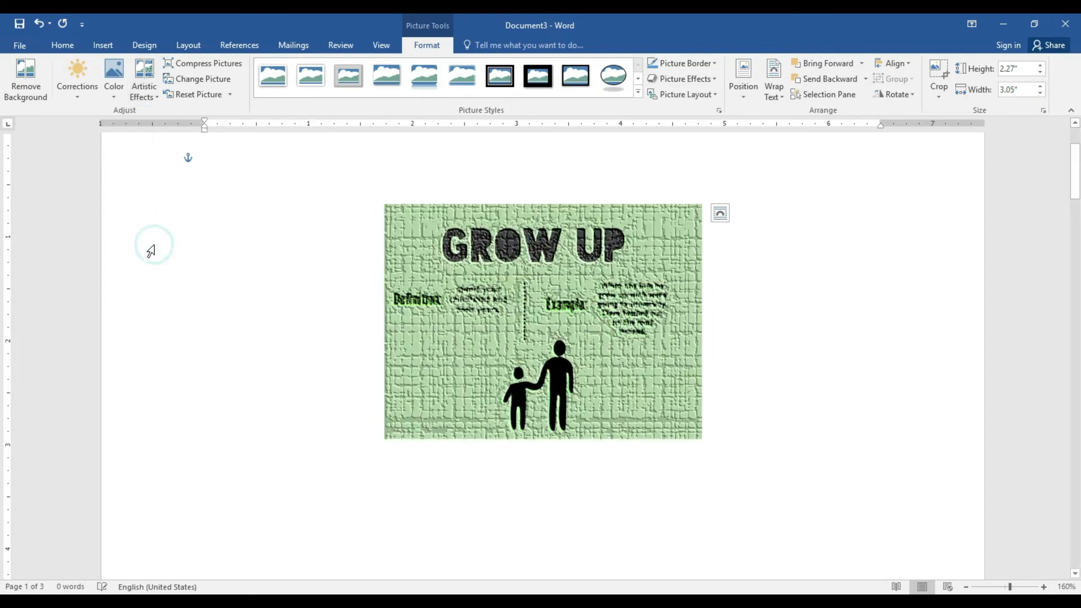
left_click(222, 83)
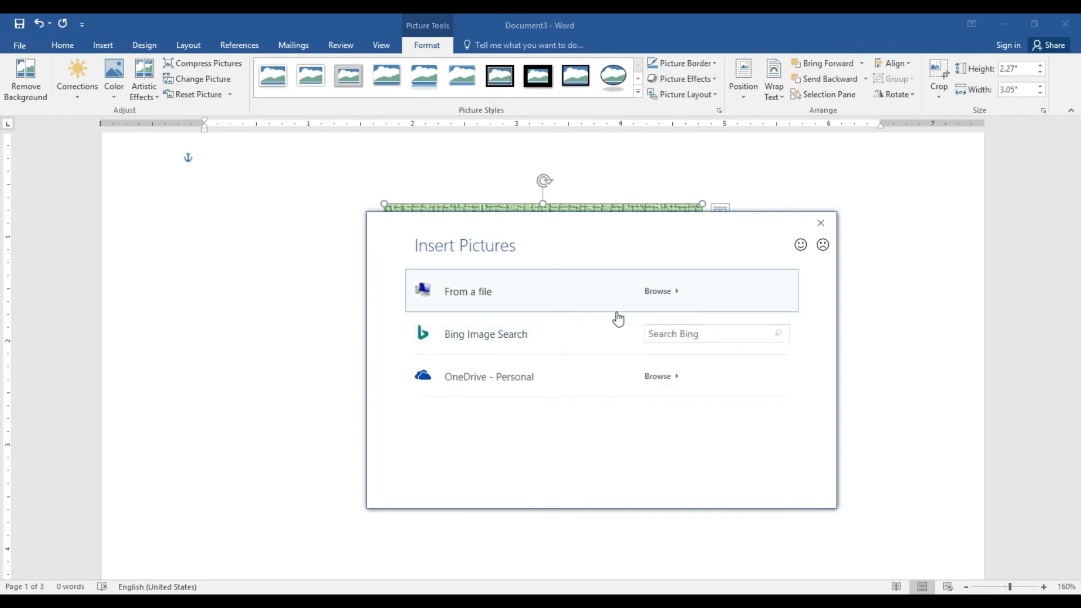
left_click(486, 294)
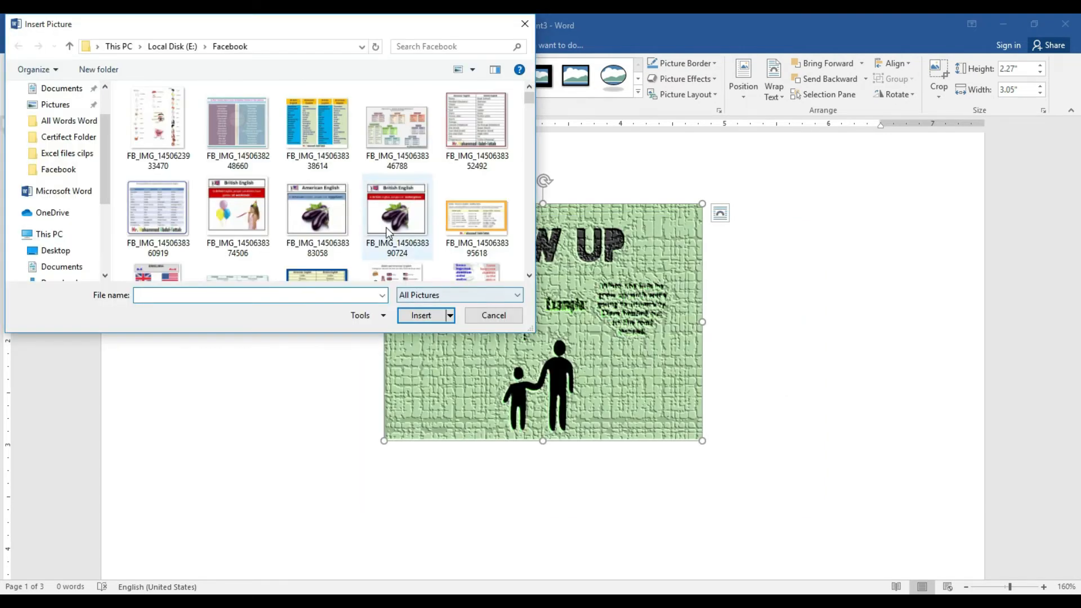
left_click(229, 218)
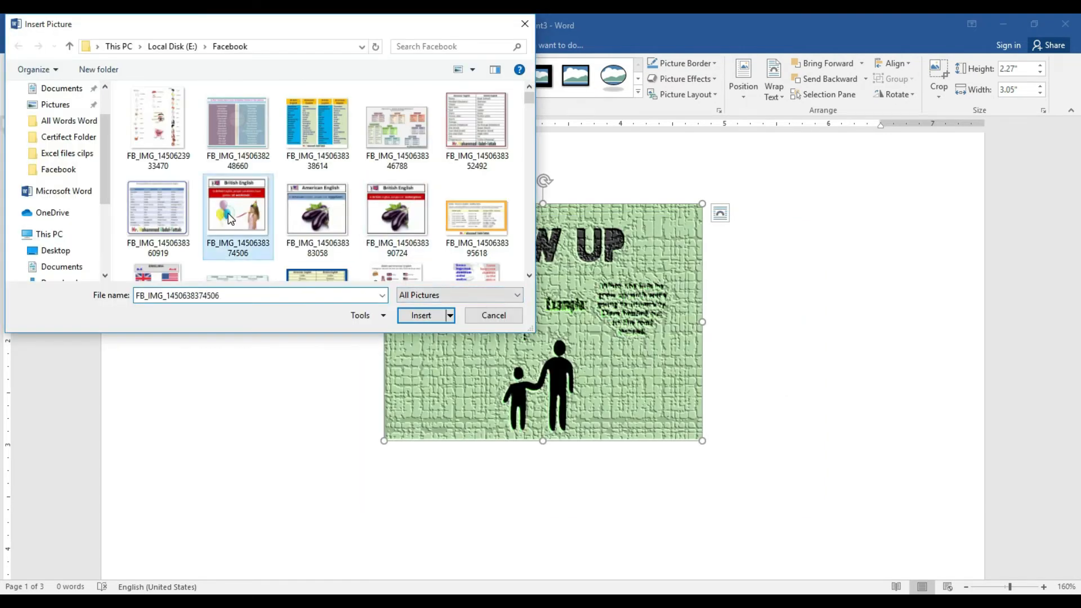
left_click(417, 316)
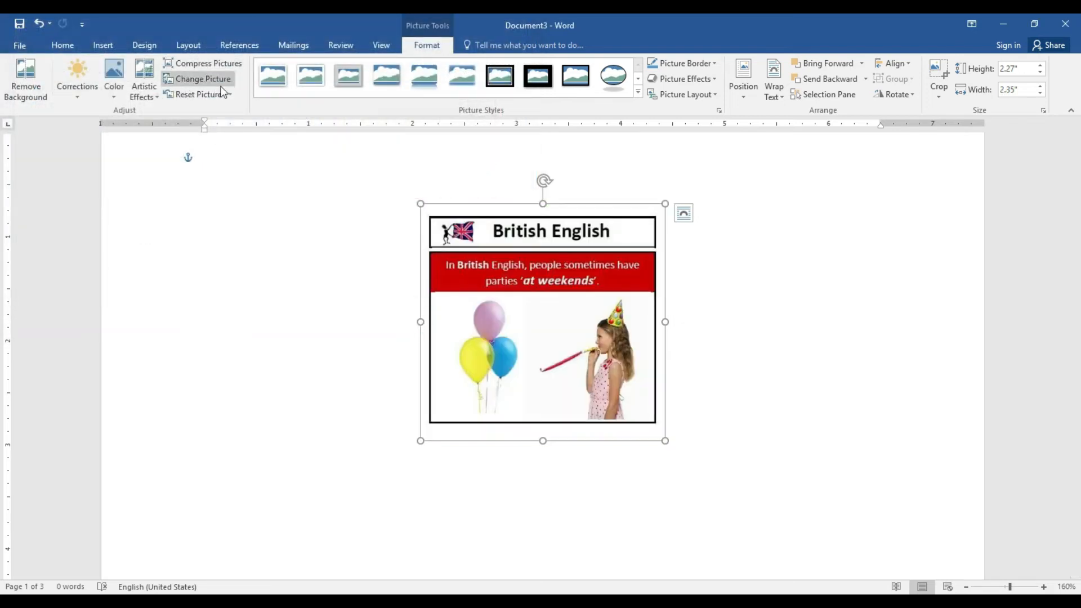
Compare several picture styles and settle on the thick black frame
left_click(316, 87)
left_click(383, 79)
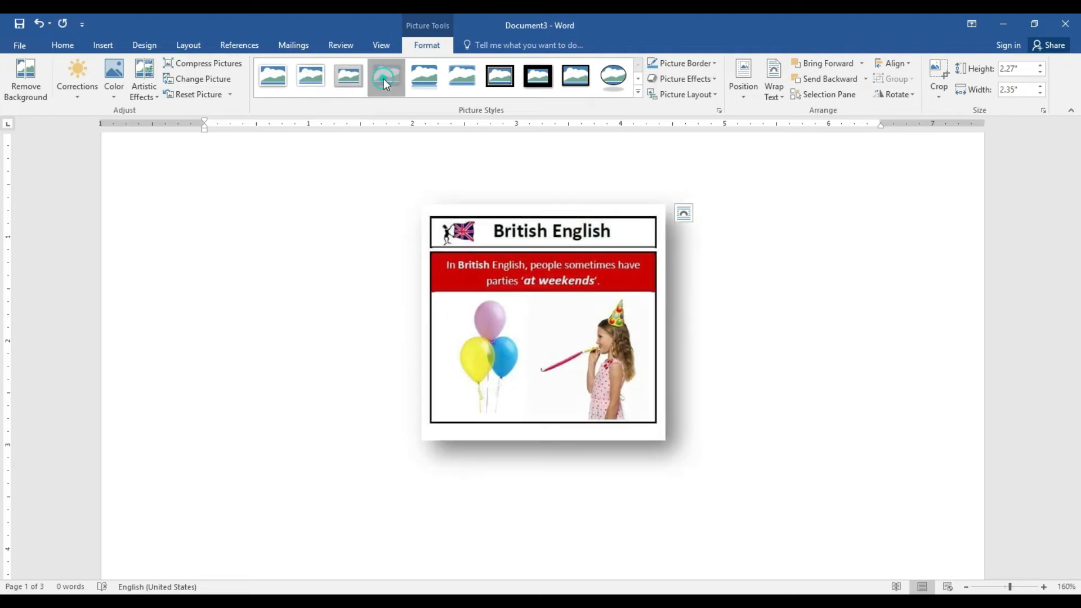
left_click(430, 77)
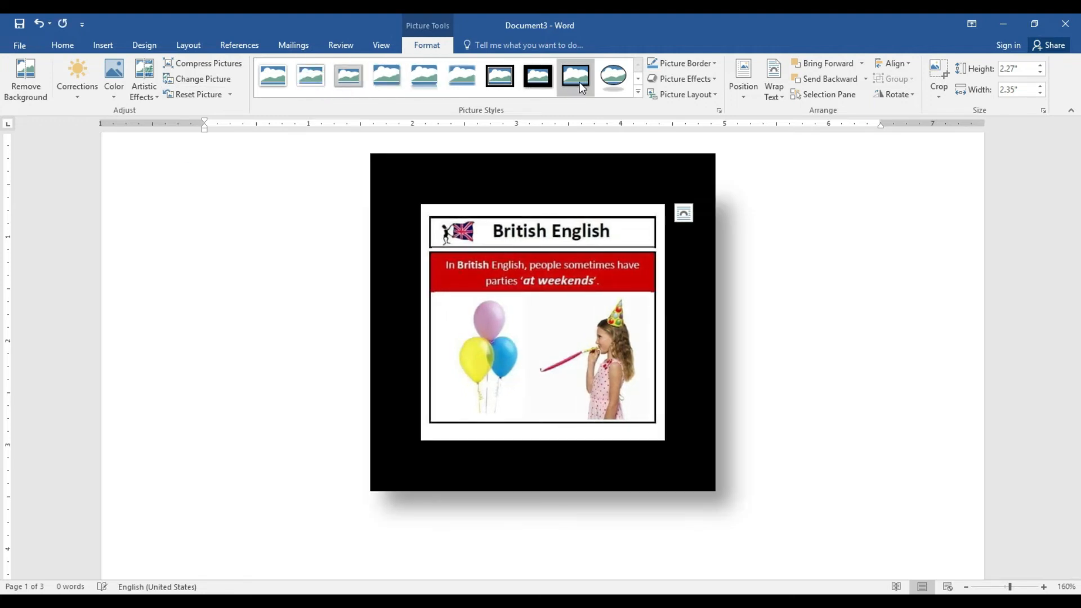
left_click(580, 85)
left_click(606, 82)
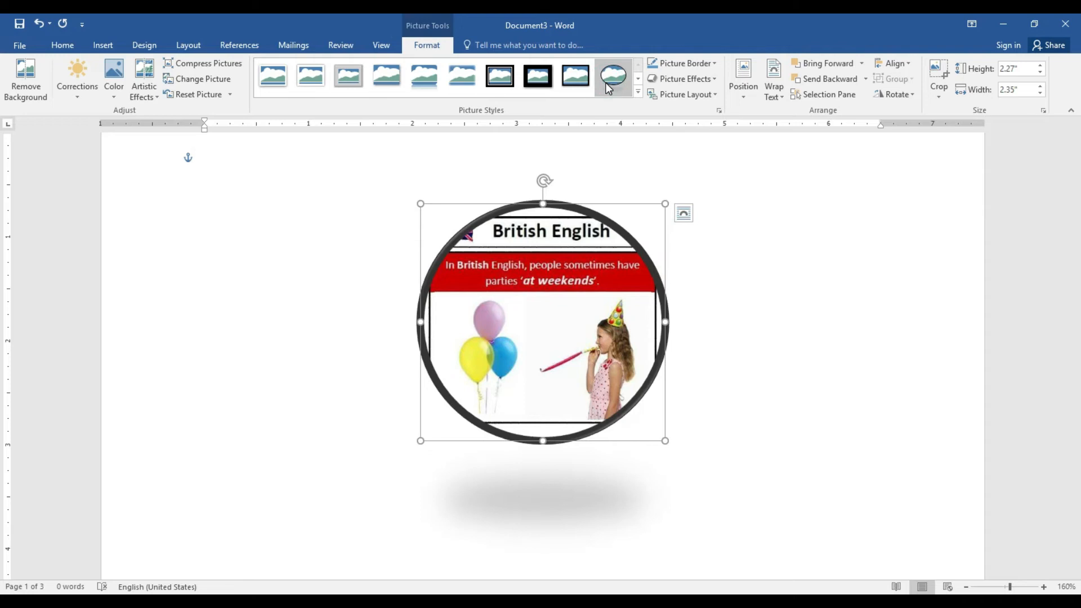
left_click(574, 83)
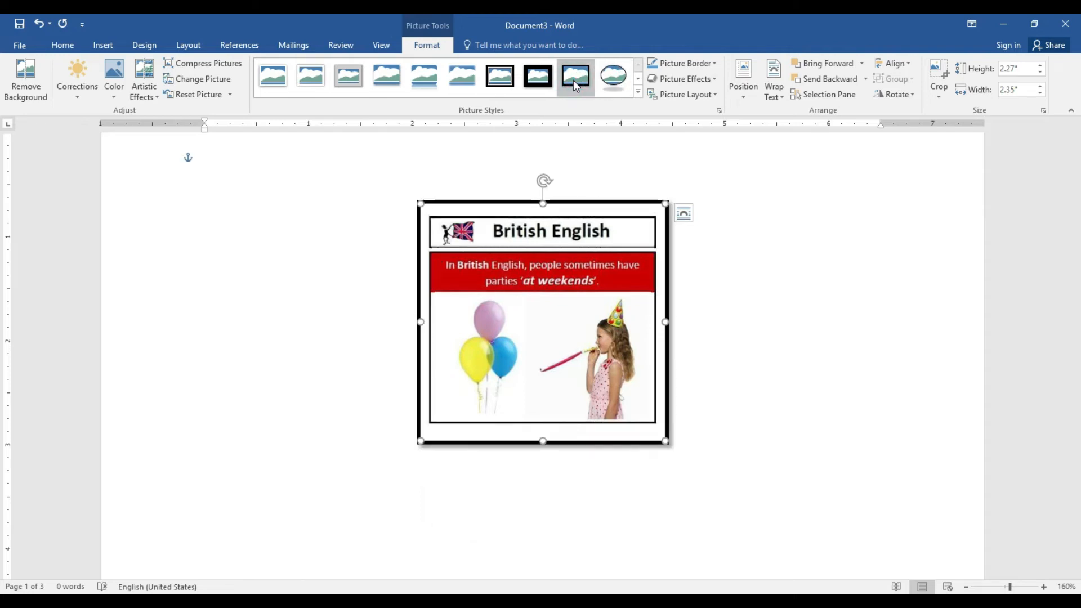
left_click(458, 79)
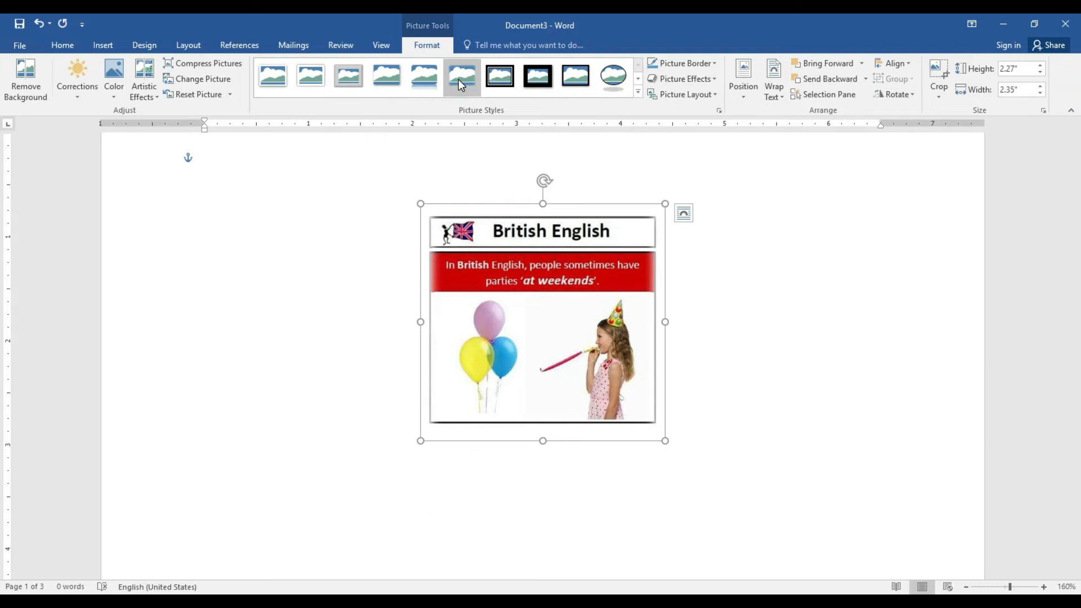
left_click(613, 80)
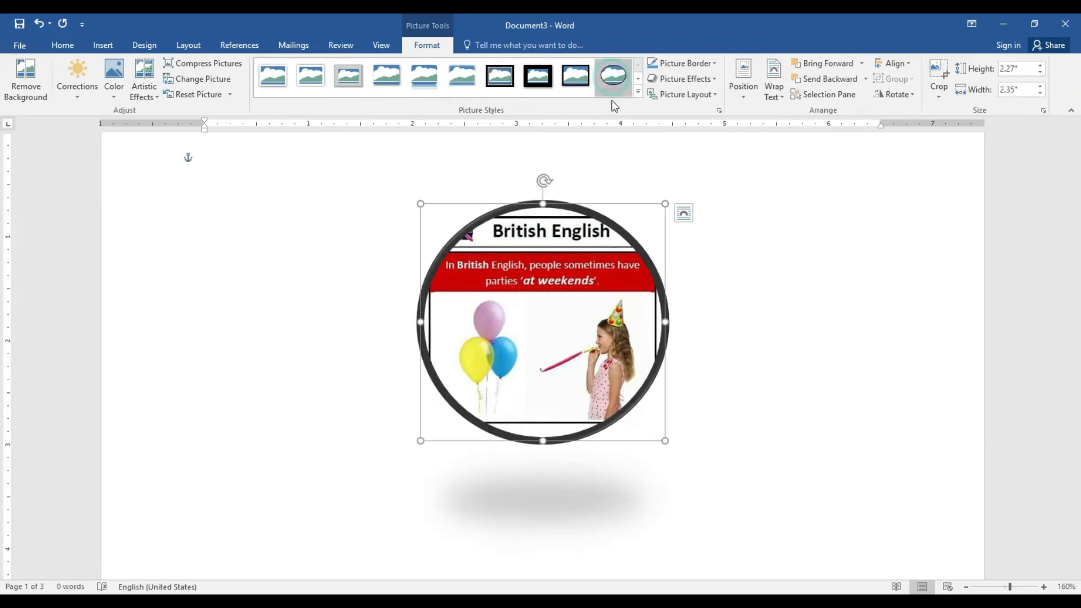
left_click(572, 79)
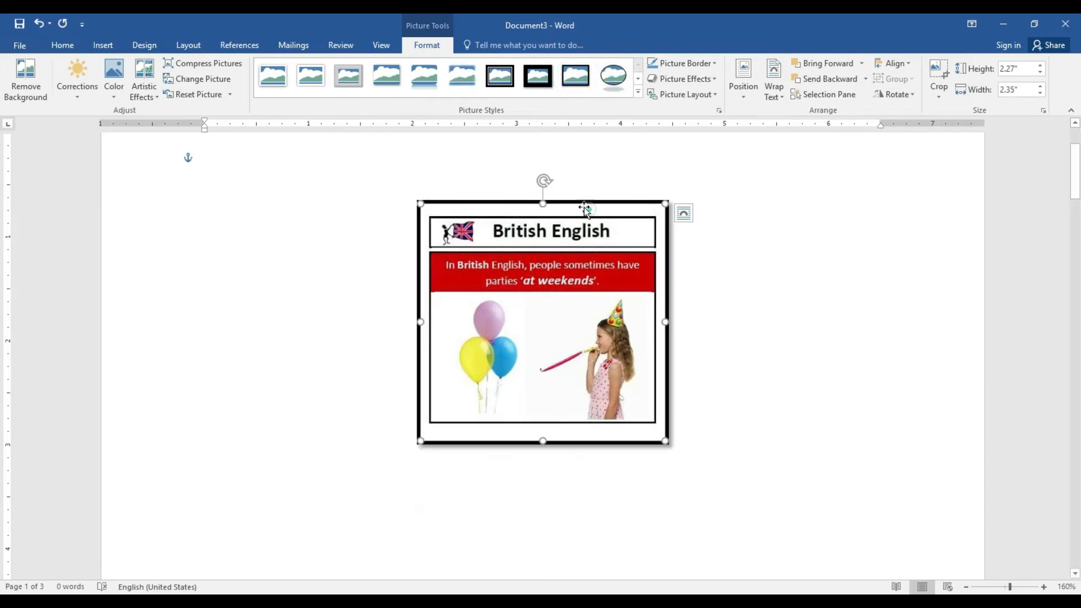
Shift the picture left and give it a red picture border
left_click_drag(584, 208, 529, 210)
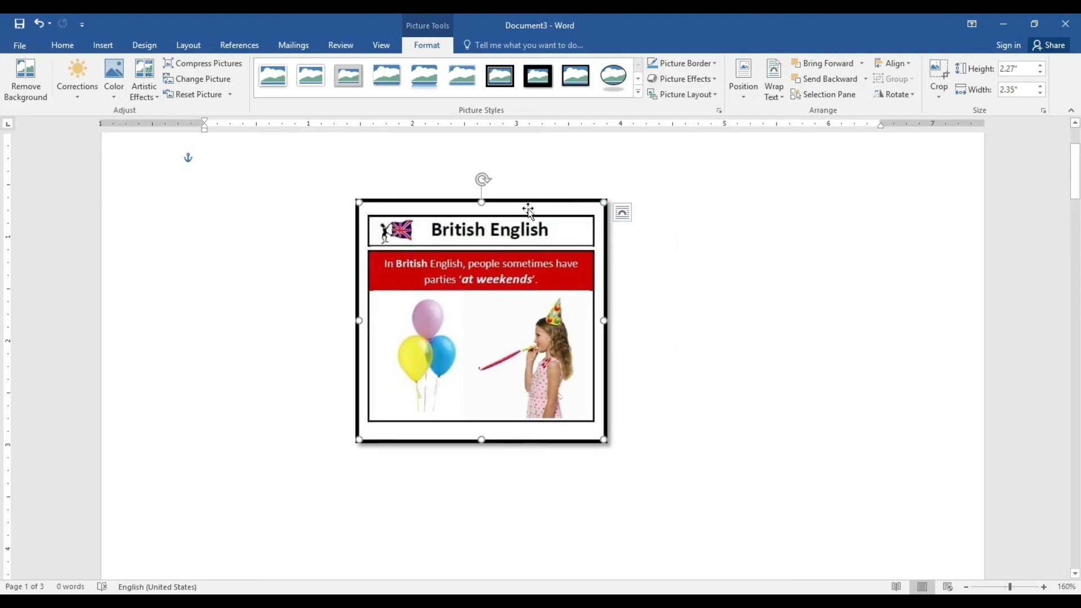
left_click(708, 64)
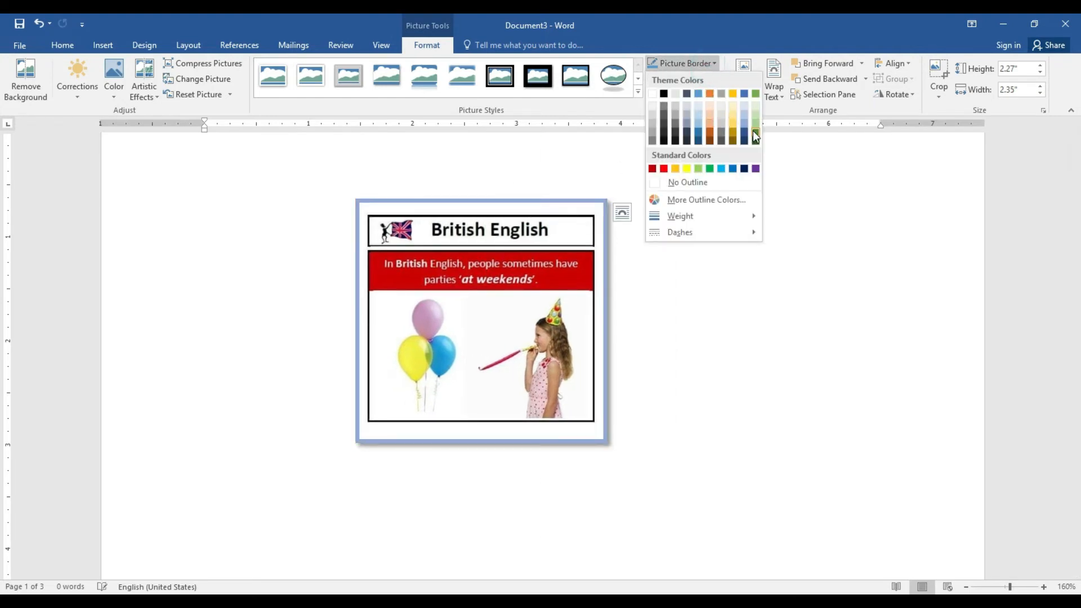
left_click(665, 168)
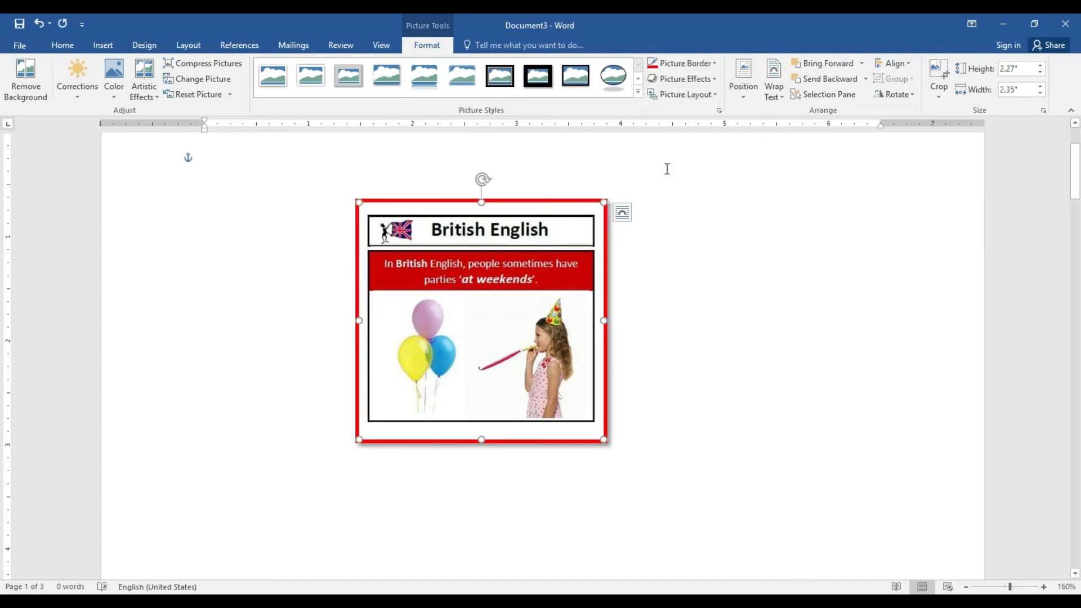
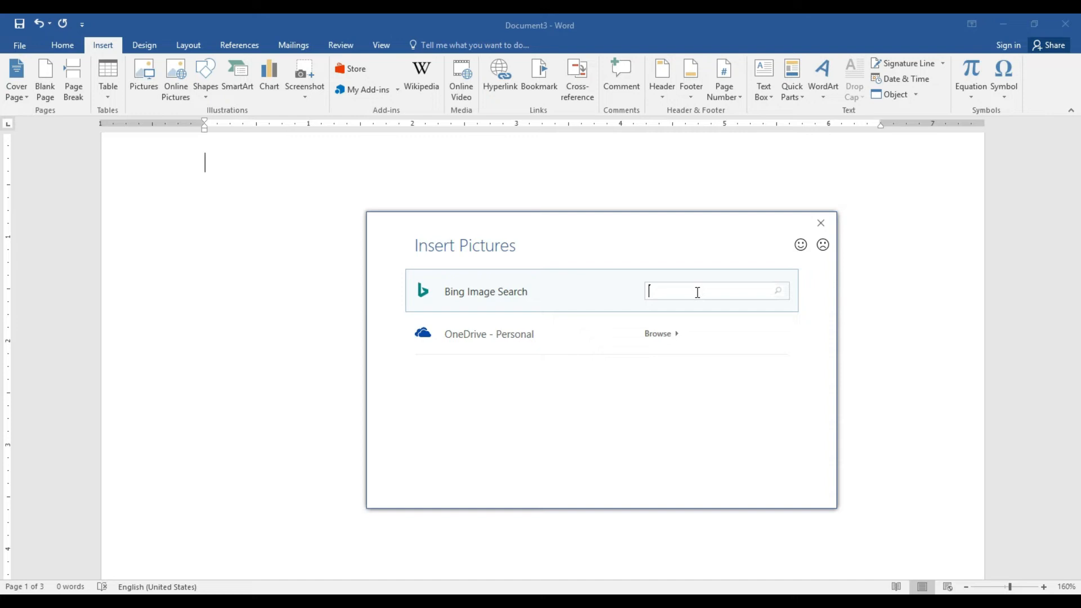
Search online pictures for 'computer' and insert the first result
type("computer")
key("Return")
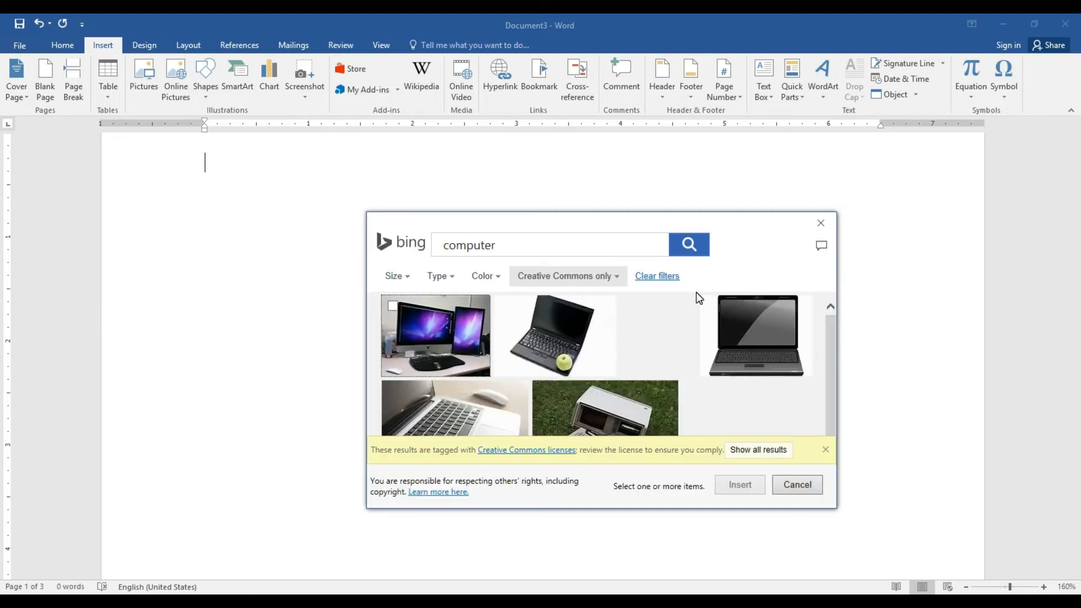
mouse_move(833, 319)
left_mouse_down()
mouse_move(834, 339)
mouse_move(832, 314)
left_mouse_up()
left_click(454, 346)
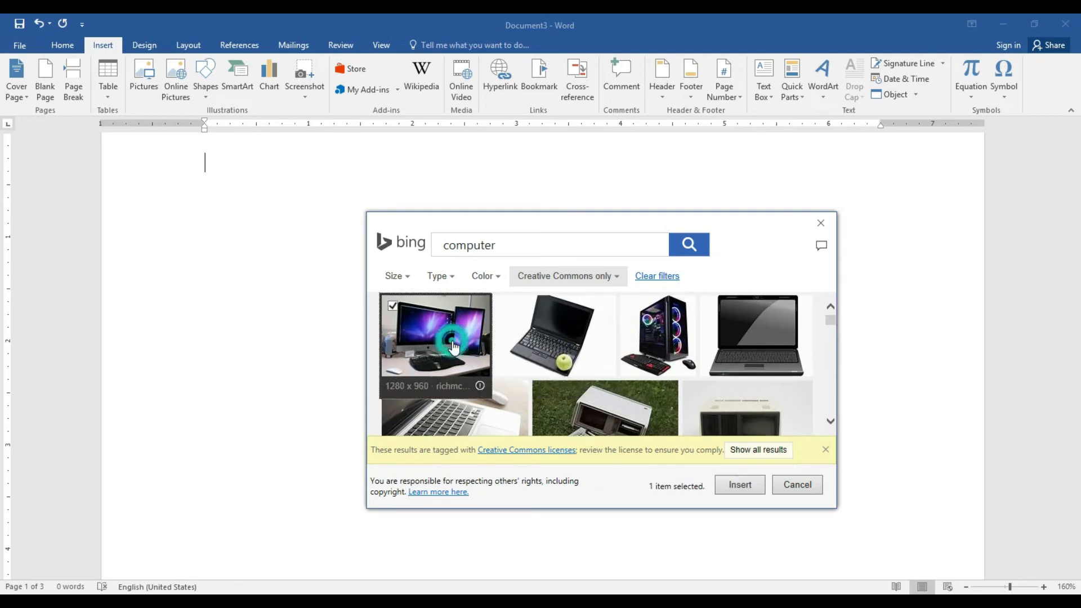
left_click(736, 487)
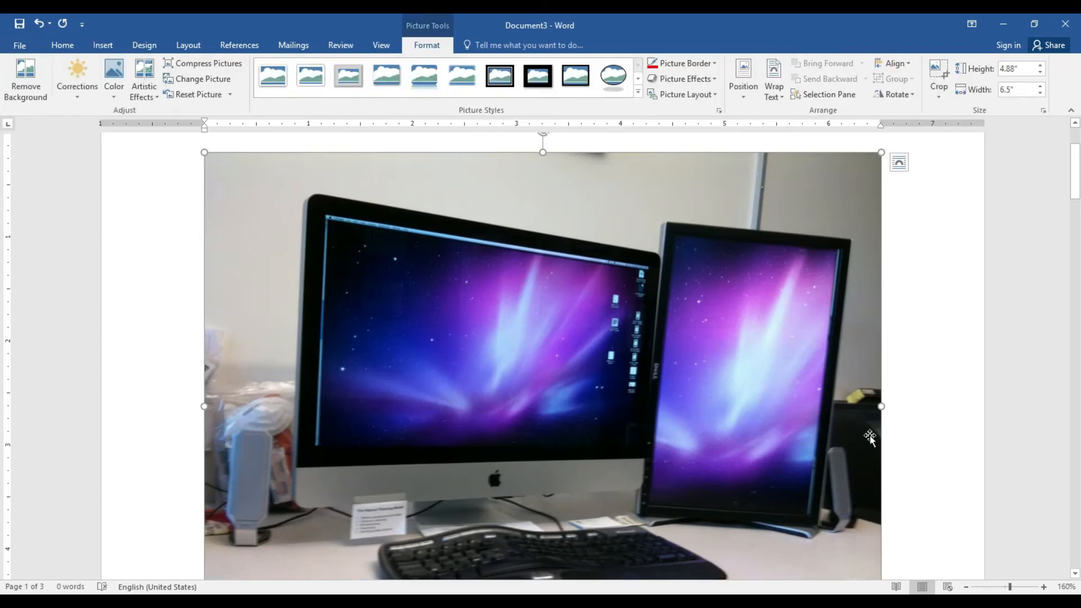
Set the picture to Square wrapping, shrink it to about 4.4 by 3.3 inches and move it, then delete it
left_click_drag(826, 415, 923, 421)
left_click(781, 84)
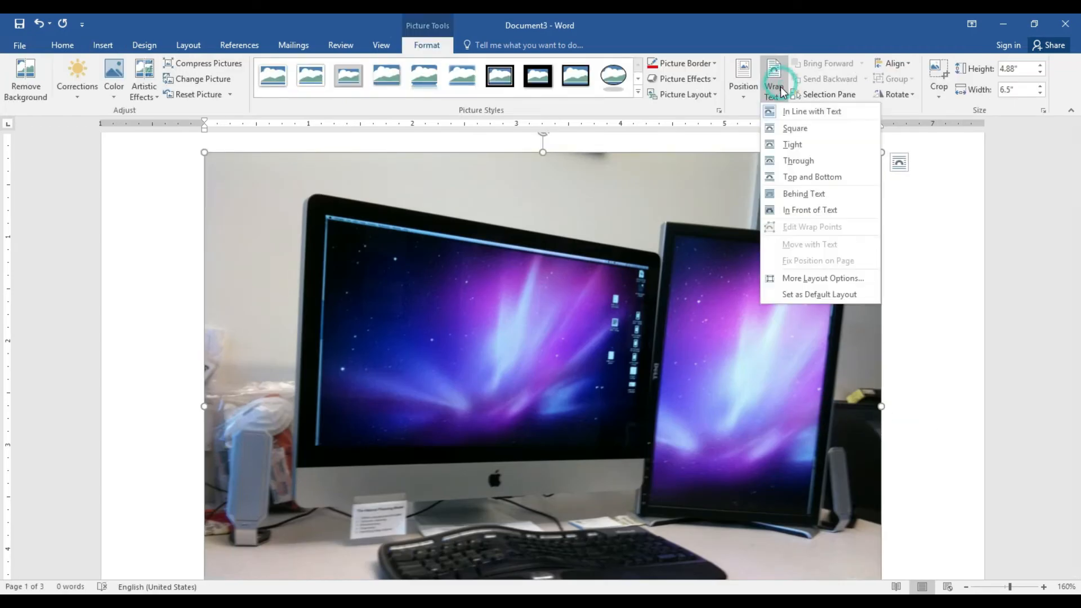
left_click(796, 130)
left_click_drag(882, 152, 573, 315)
left_click_drag(463, 396, 578, 275)
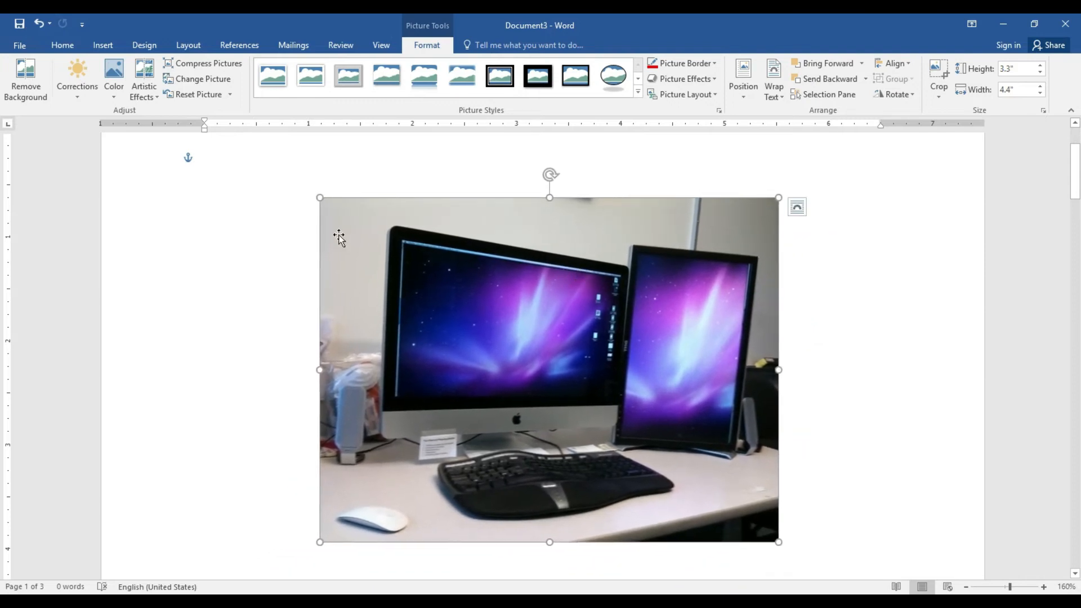
left_click_drag(321, 197, 451, 326)
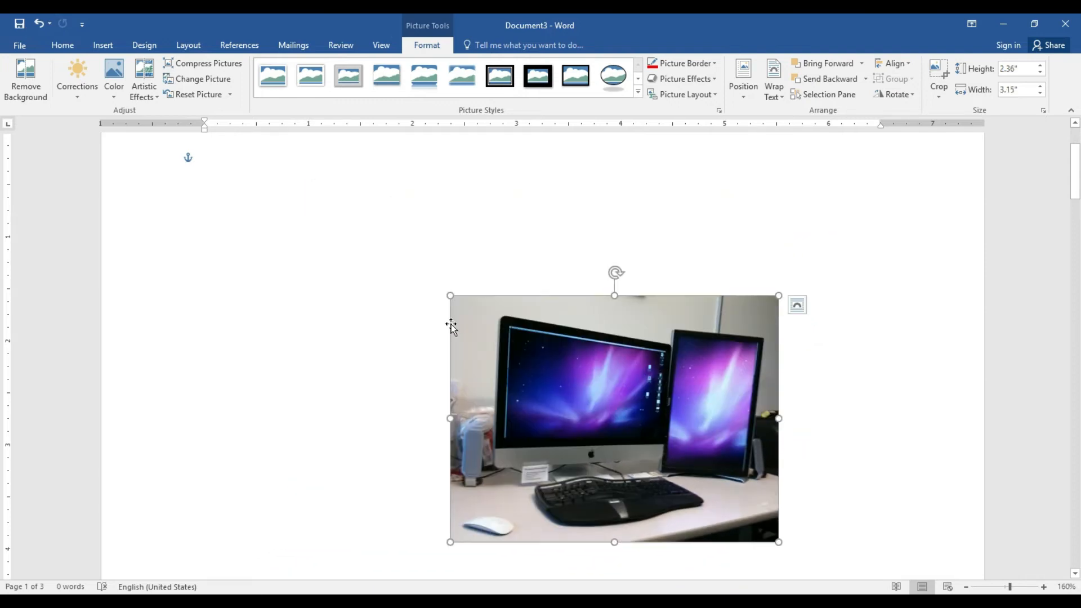
key("Delete")
left_click(111, 43)
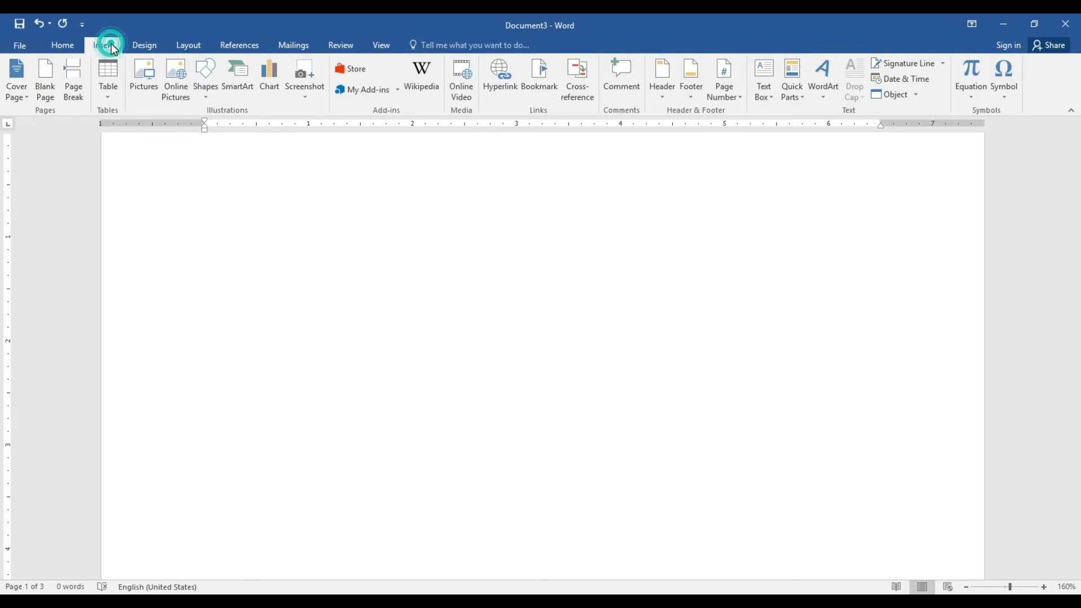
Open the Shapes gallery from the Insert tab
left_click(208, 93)
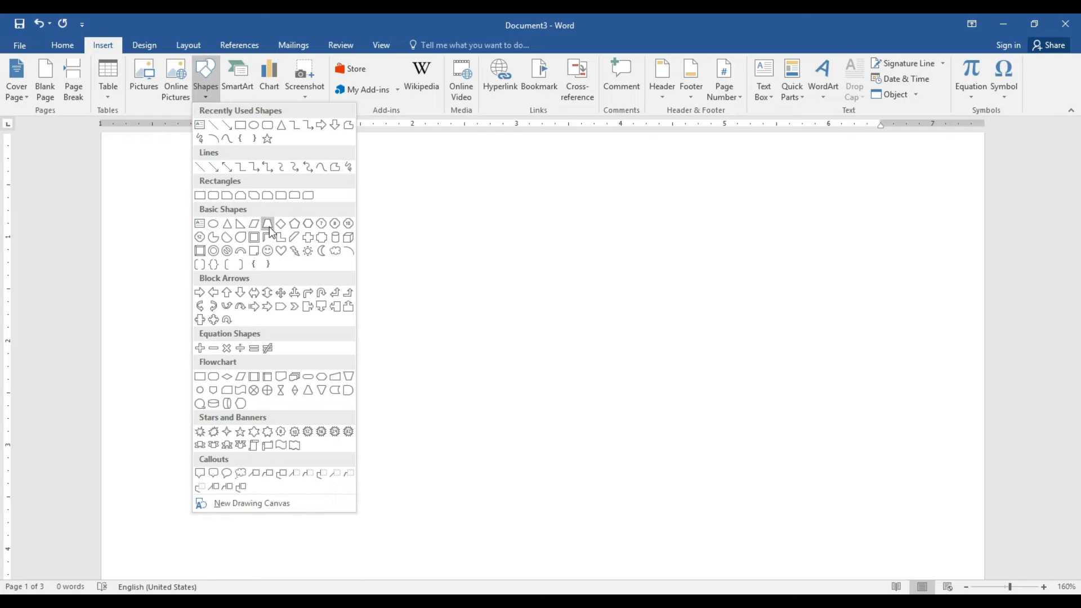
Draw a large donut, thin its ring, and try a grey shape style
left_click(216, 257)
mouse_move(304, 196)
left_mouse_down()
mouse_move(535, 354)
mouse_move(655, 499)
mouse_move(741, 573)
left_mouse_up()
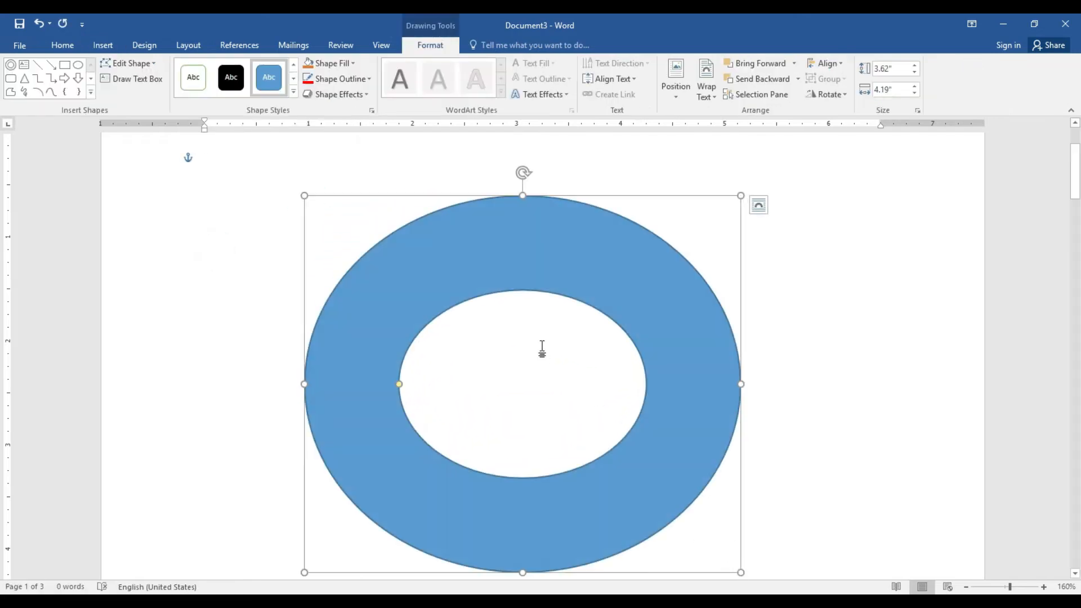
left_click_drag(399, 384, 346, 384)
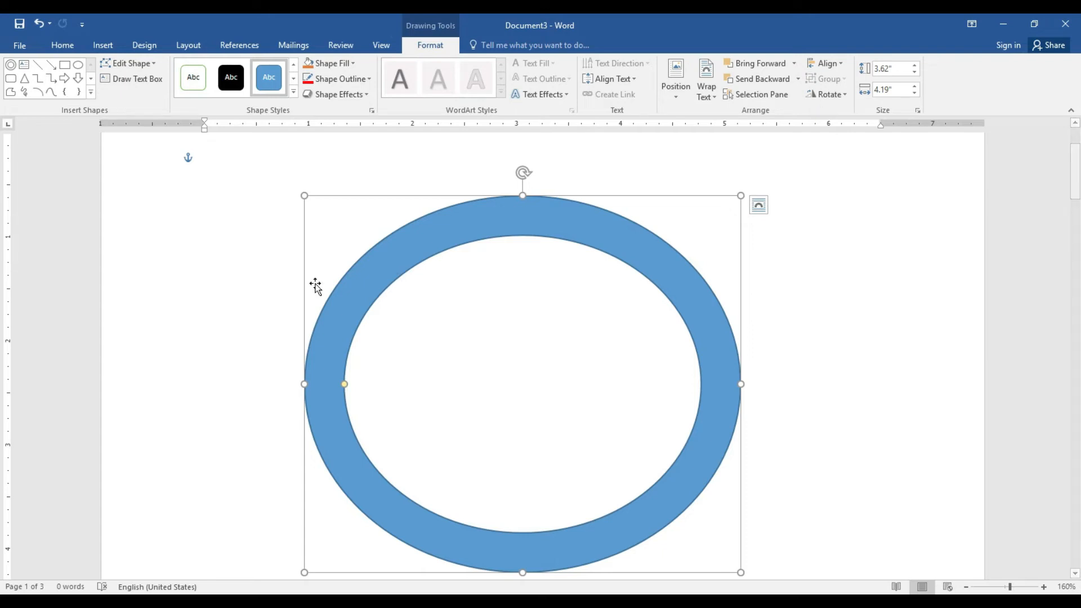
left_click(293, 91)
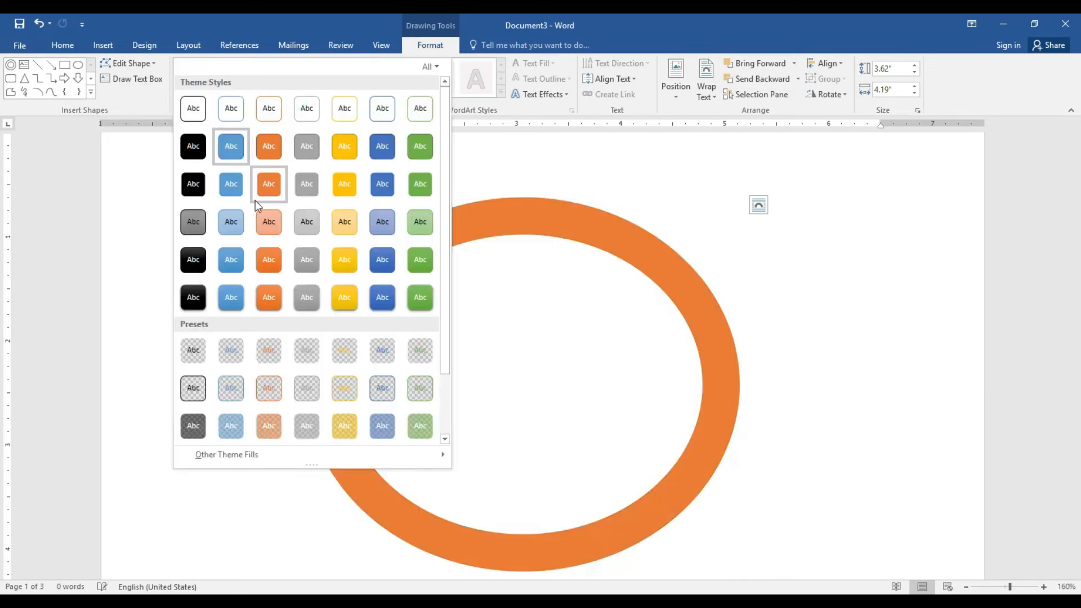
left_click(307, 297)
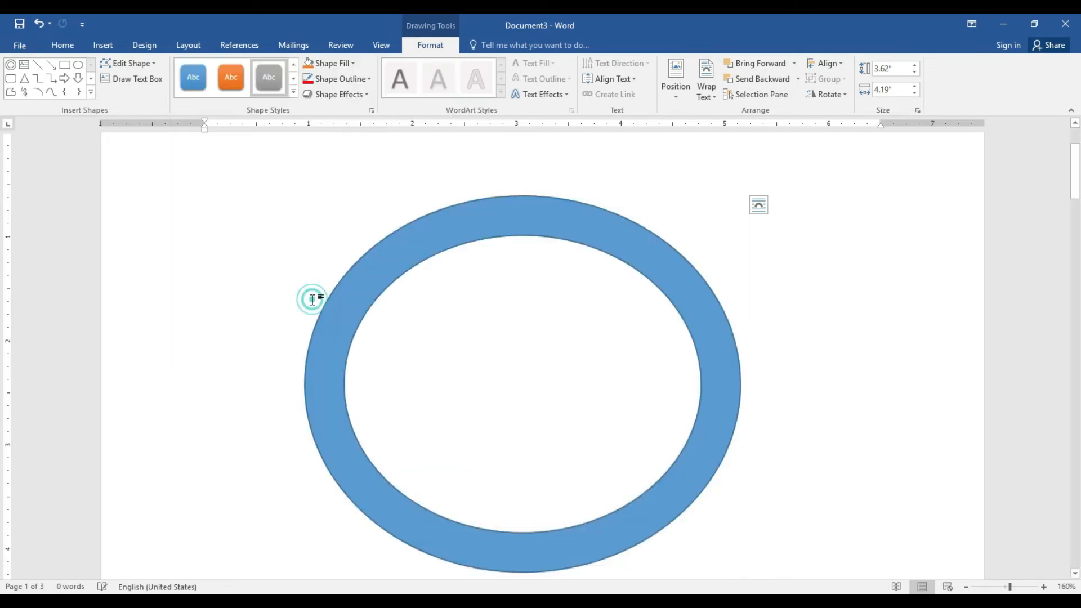
Add some test text inside the donut, then delete it again
left_click(531, 314)
right_click(532, 313)
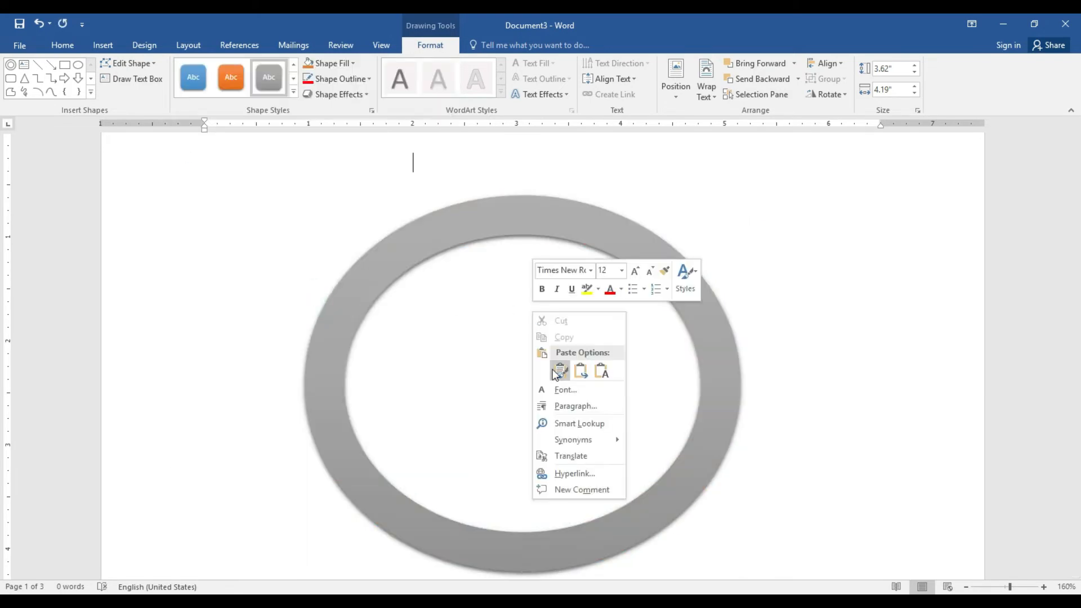
left_click(451, 242)
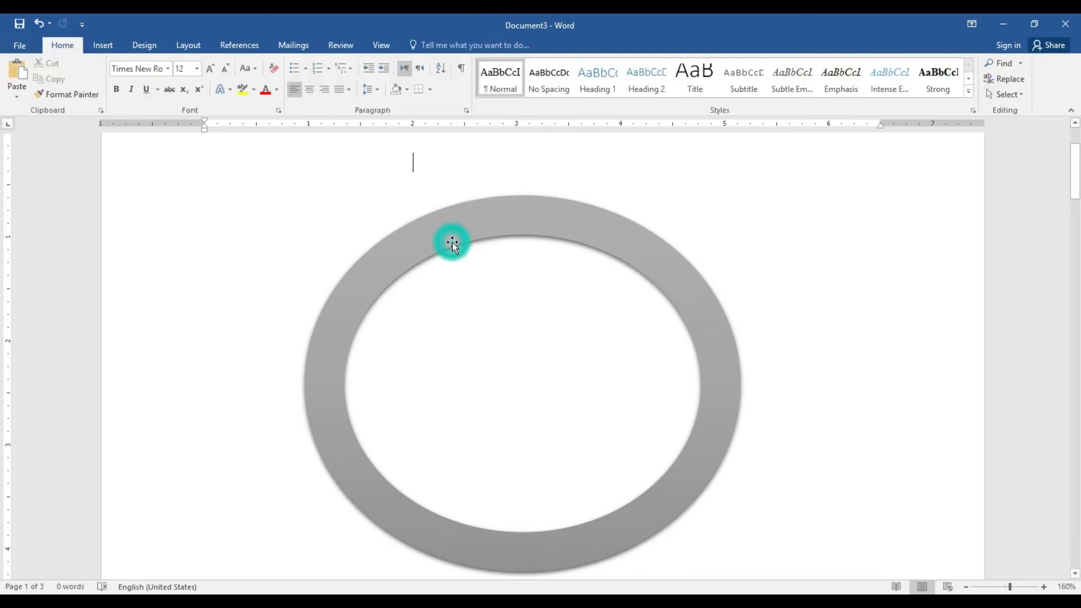
right_click(453, 244)
left_click(506, 324)
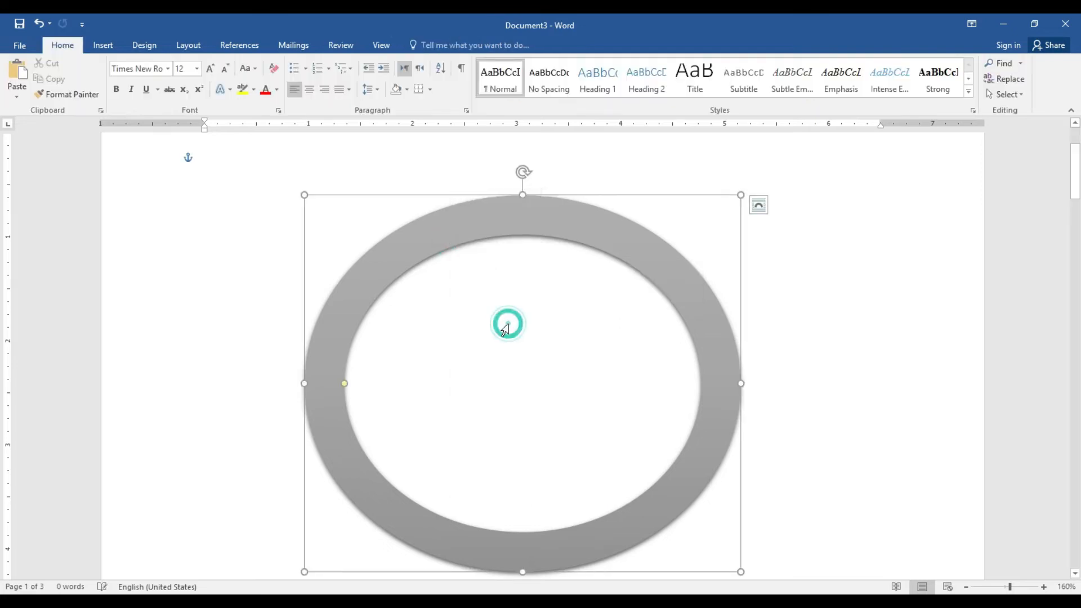
type("skfhjksfhjks")
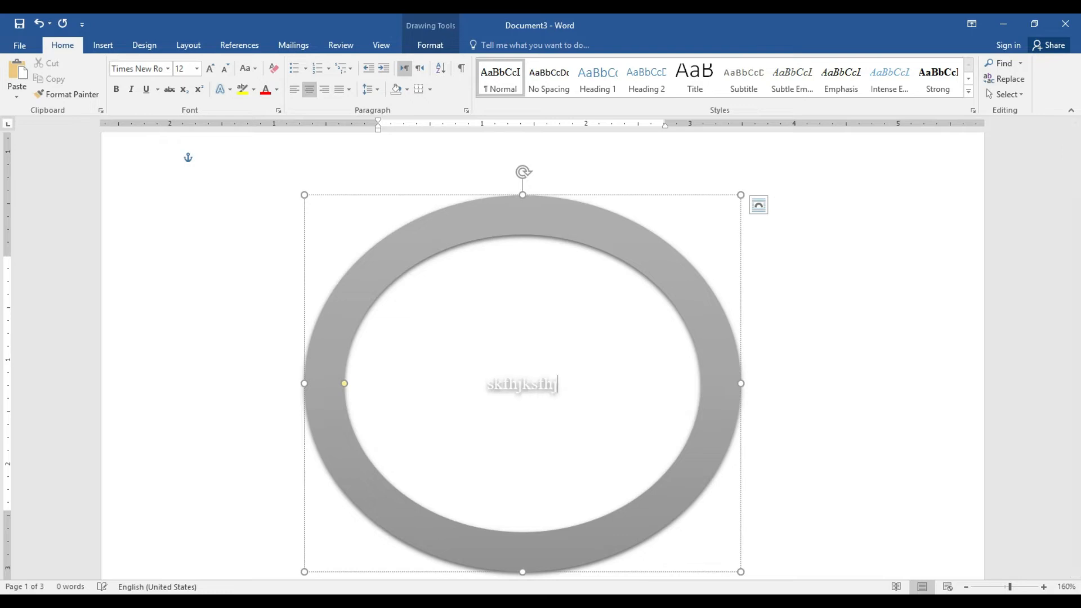
key("BackSpace")
key("BackSpace")
key("BackSpace")
key("BackSpace")
key("BackSpace")
key("BackSpace")
key("BackSpace")
key("BackSpace")
key("BackSpace")
key("BackSpace")
key("BackSpace")
key("BackSpace")
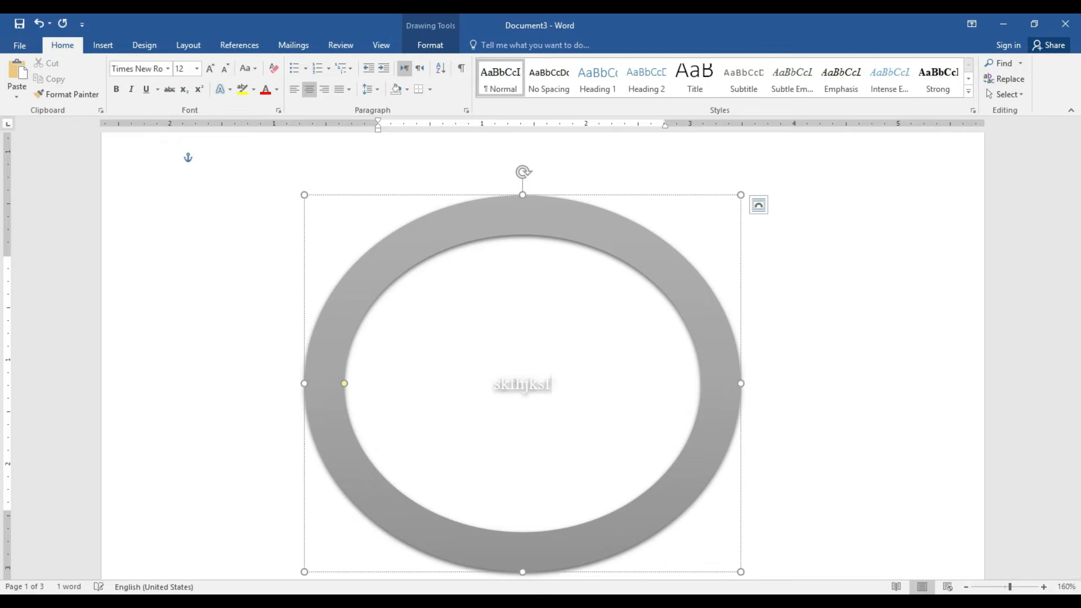
key("ctrl+l")
Restyle the donut with a green theme shape style
left_click(851, 259)
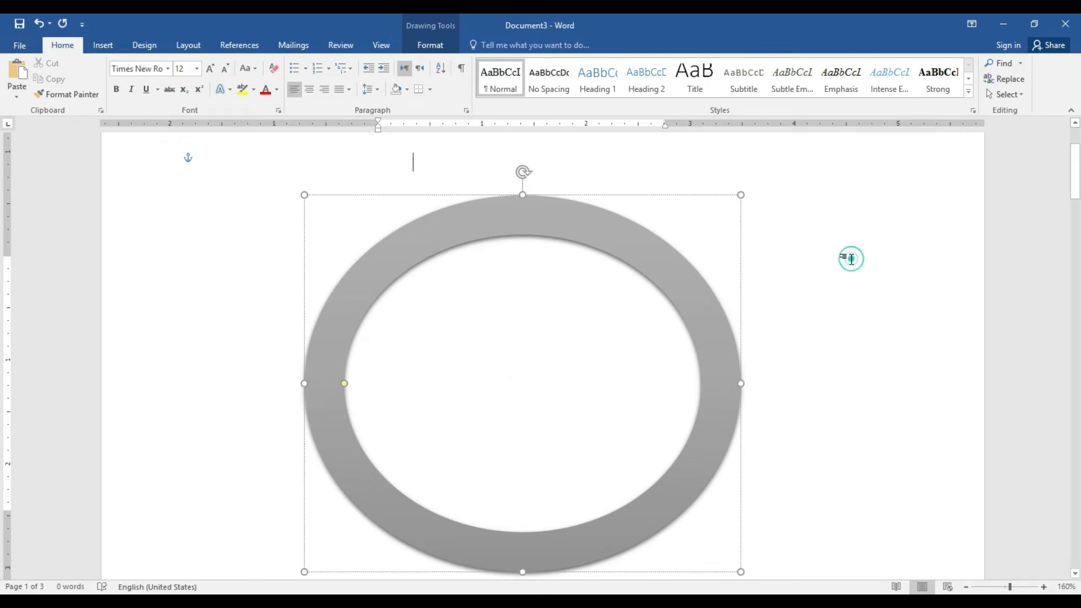
left_click(648, 250)
left_click(432, 45)
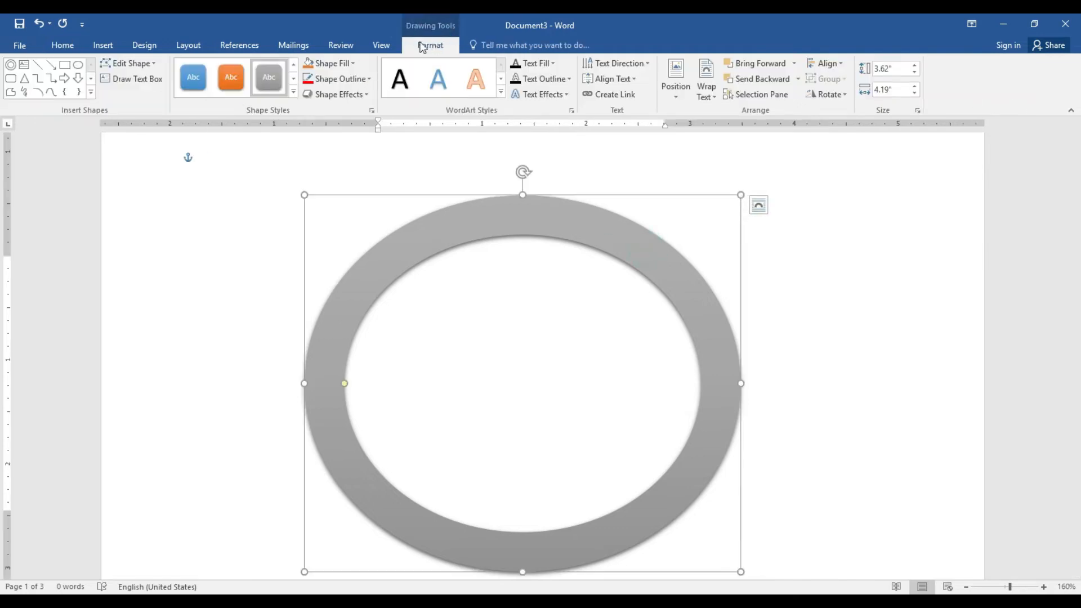
left_click(291, 91)
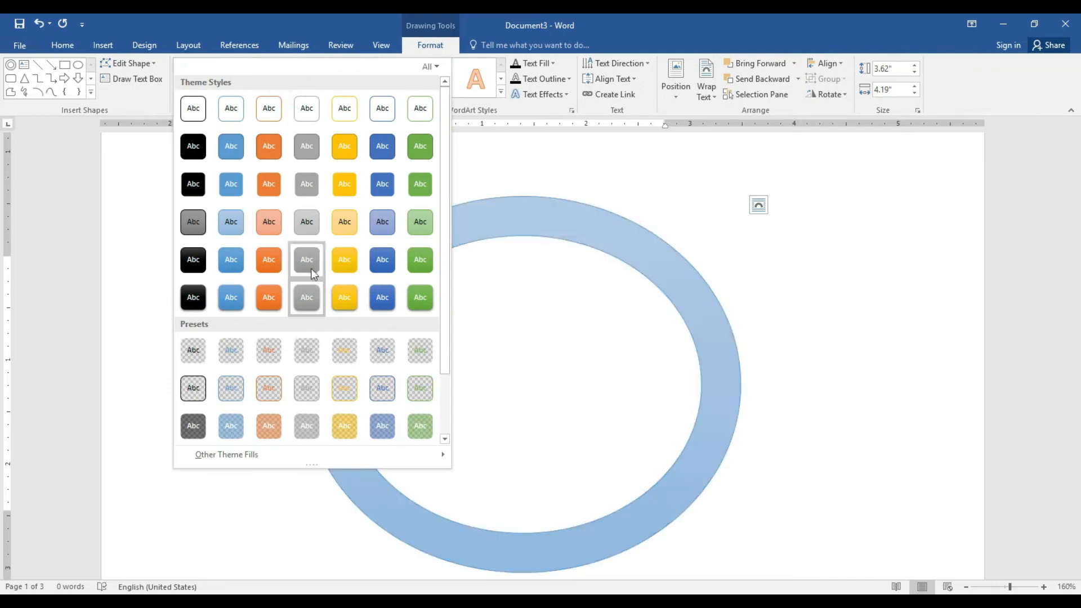
left_click(402, 273)
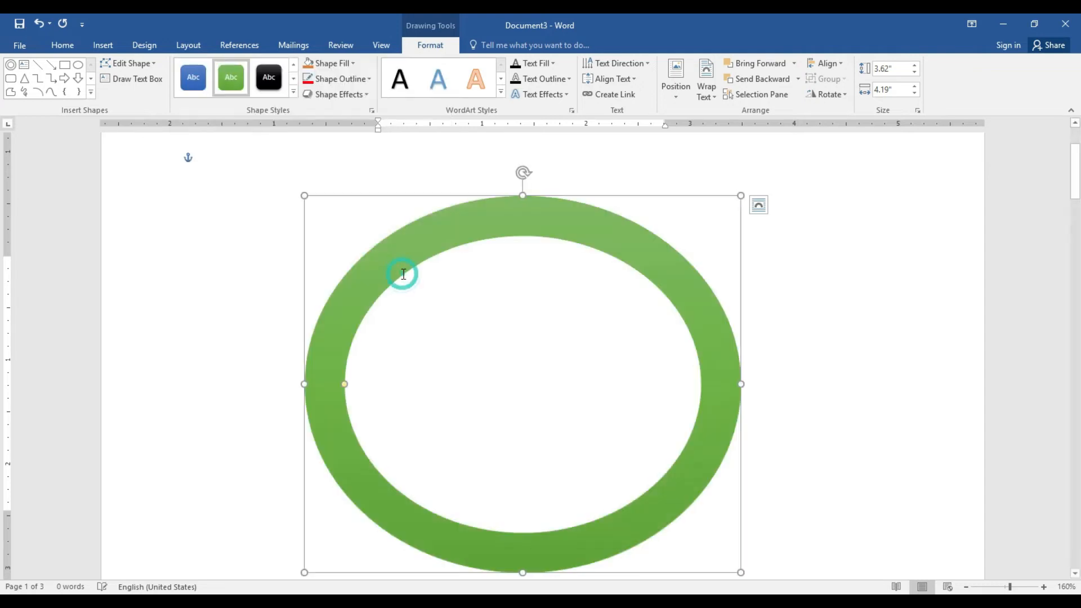
left_click(153, 63)
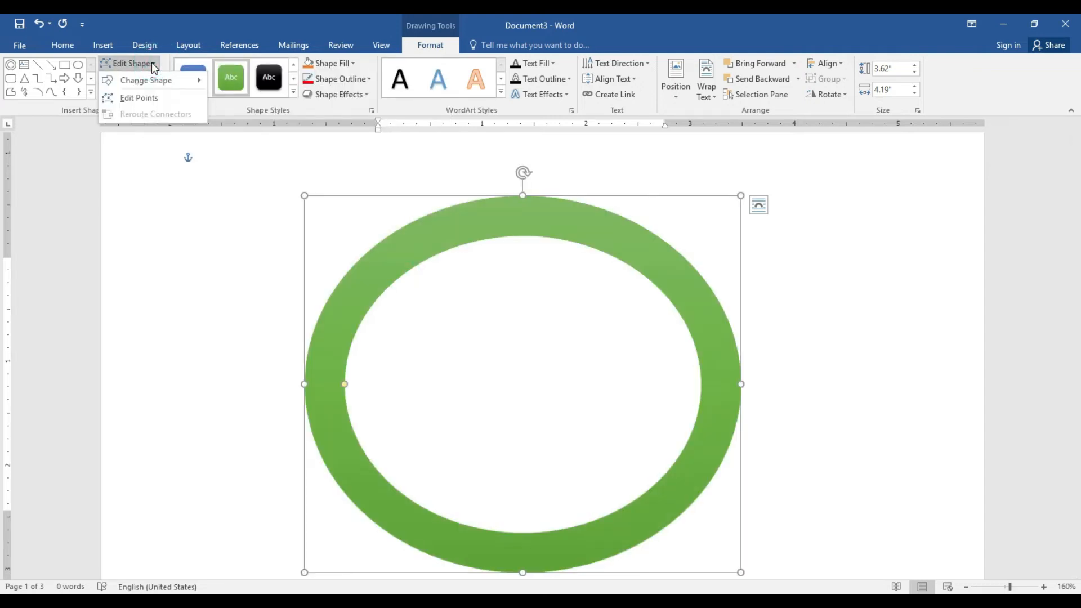
Edit the donut's points to reshape its hole into a rounded triangle
left_click(139, 98)
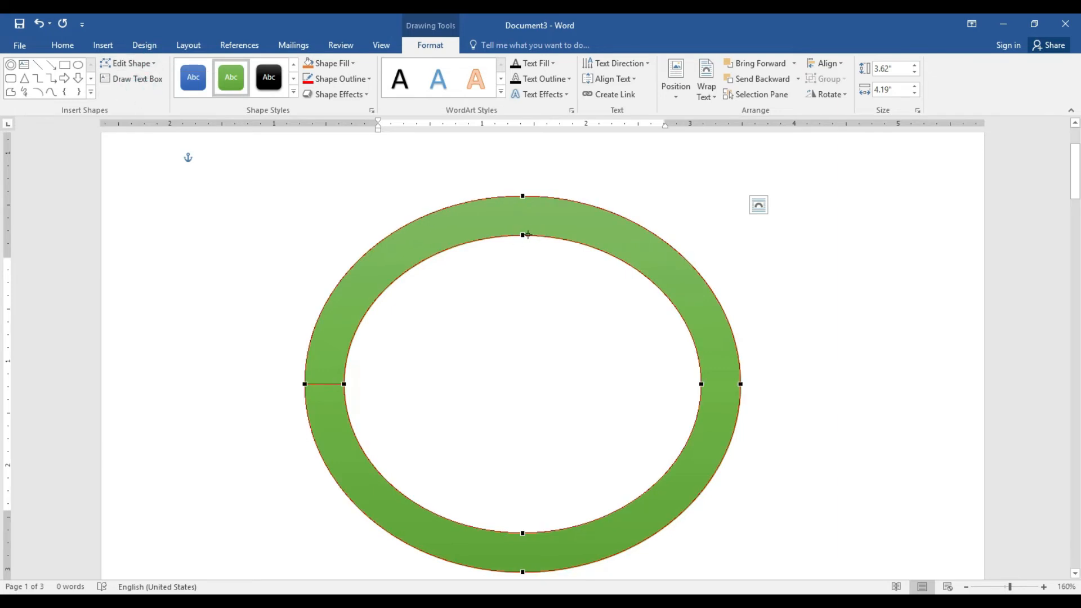
left_click_drag(522, 235, 525, 265)
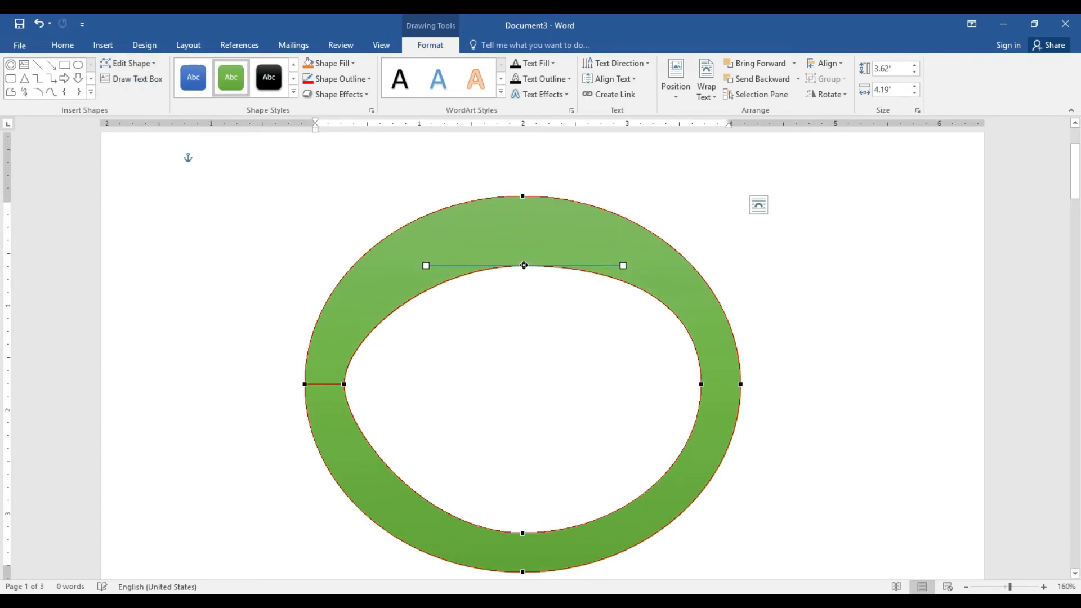
left_click_drag(343, 383, 327, 351)
left_click_drag(526, 264, 494, 330)
left_click_drag(522, 532, 520, 423)
left_click_drag(701, 384, 716, 323)
left_click_drag(495, 331, 516, 275)
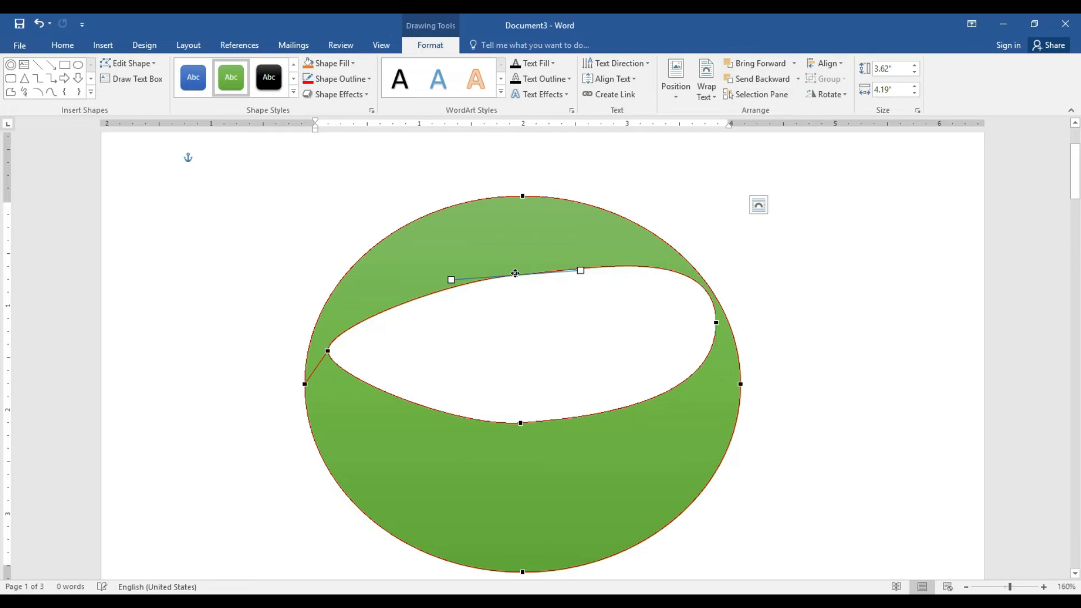
left_click(520, 425)
left_click_drag(520, 423, 524, 494)
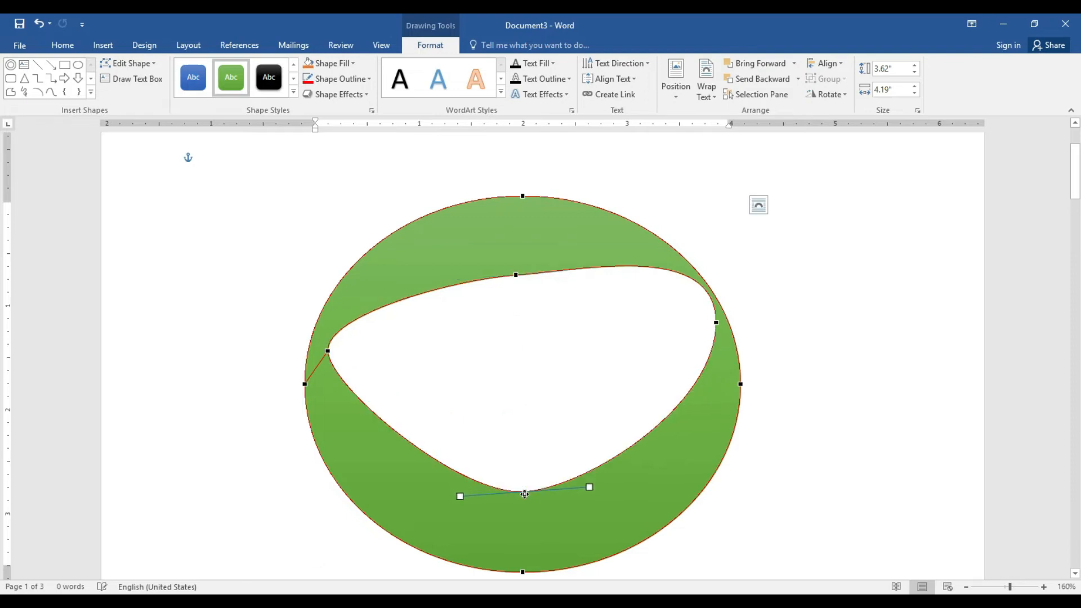
left_click_drag(328, 351, 350, 272)
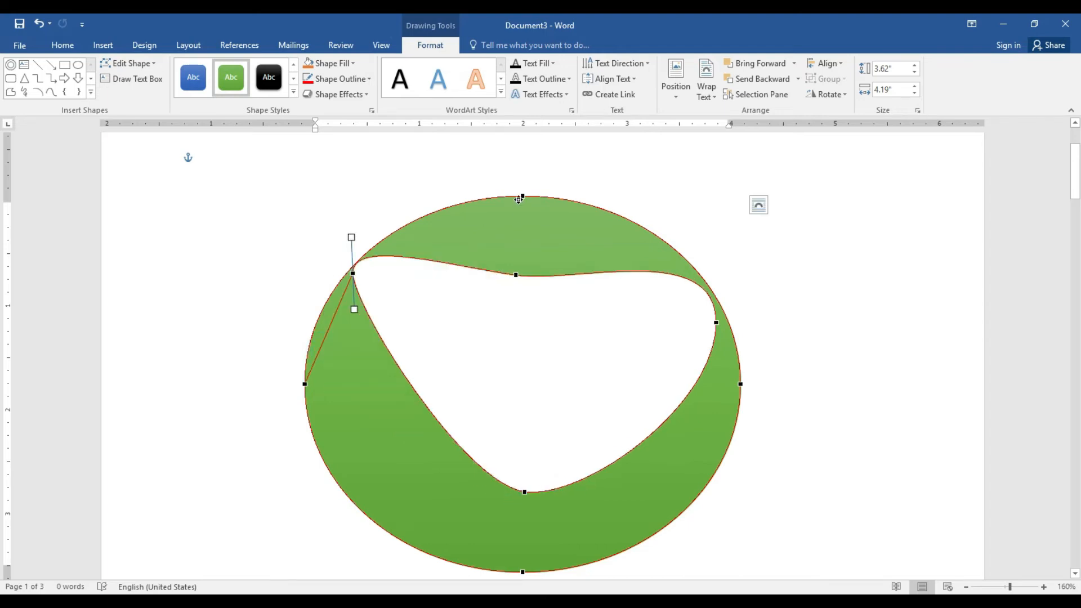
left_click_drag(523, 196, 514, 221)
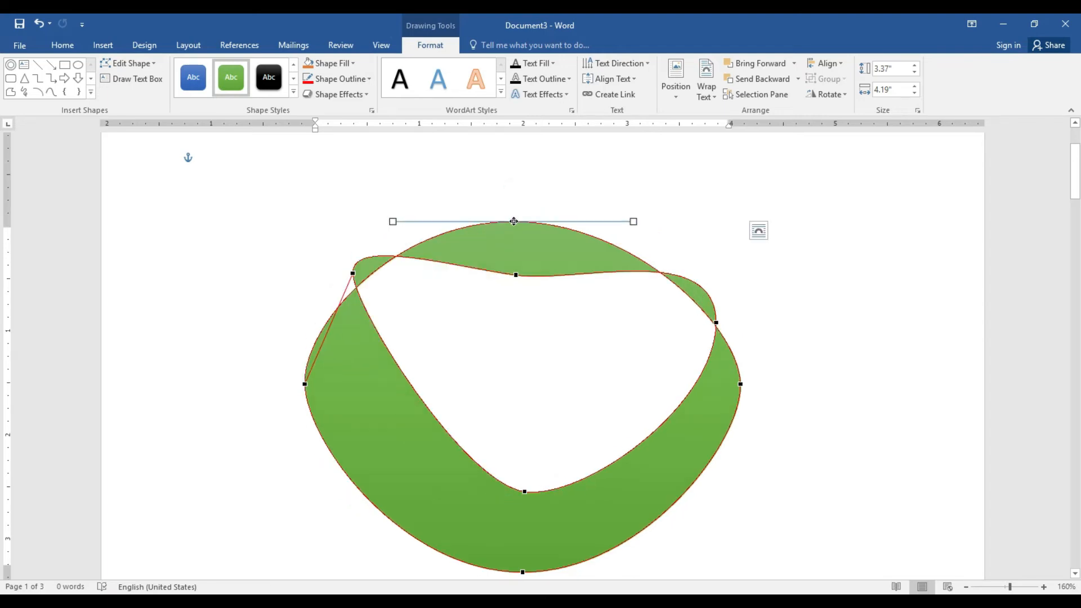
key("ctrl+z")
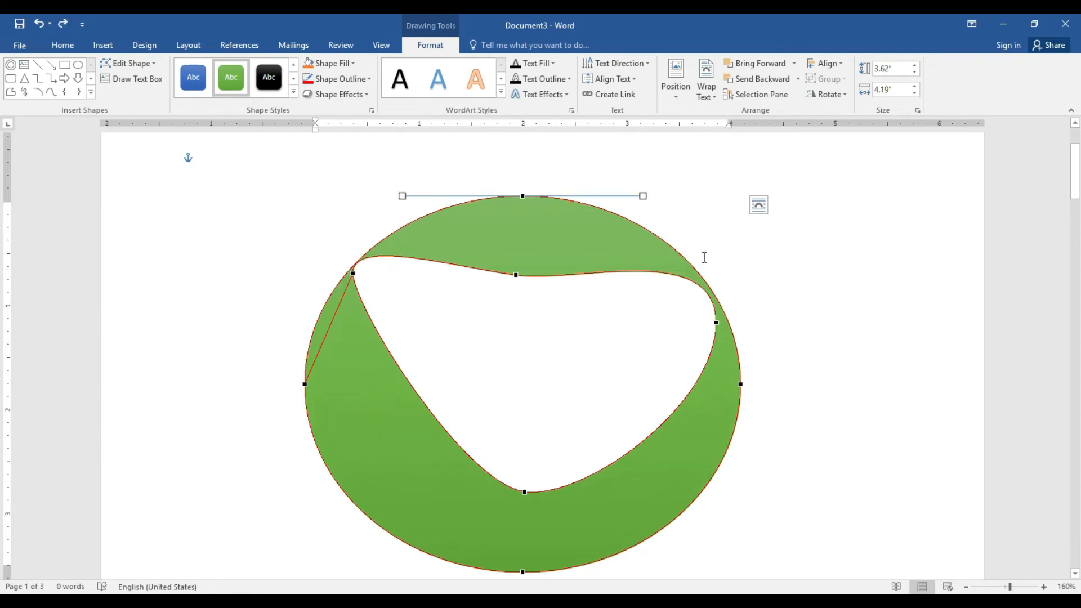
Exit point editing, select the green donut, and delete it
left_click(704, 257)
left_click(791, 268)
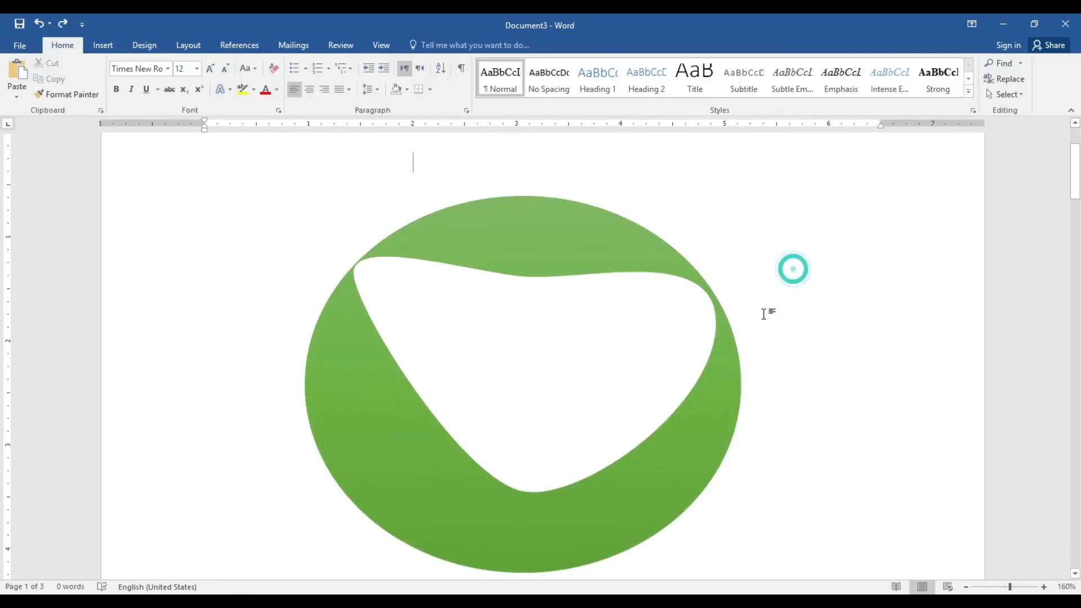
left_click(702, 421)
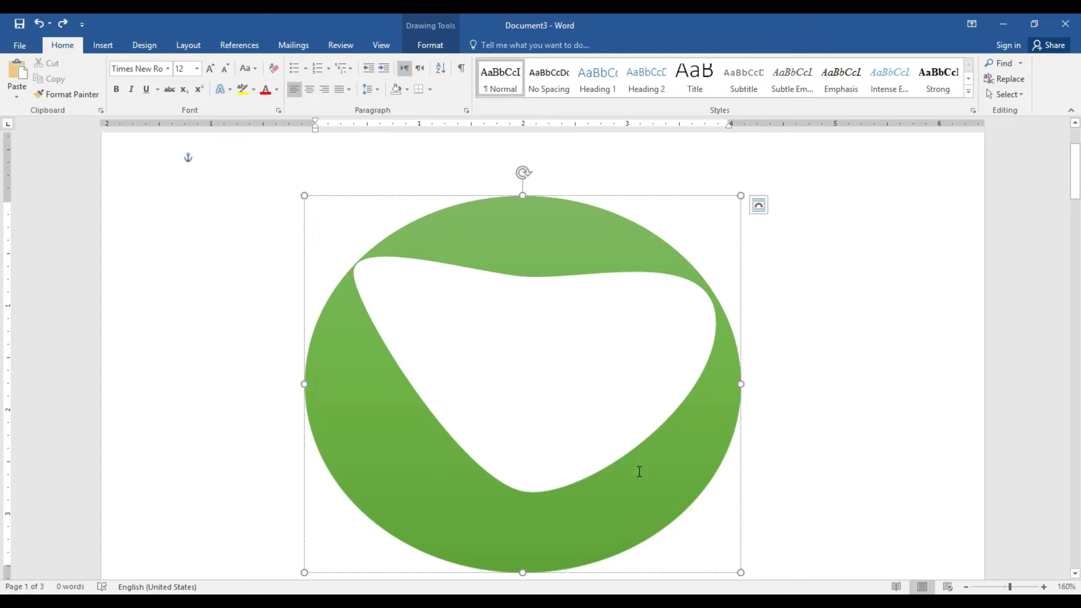
left_click(575, 198)
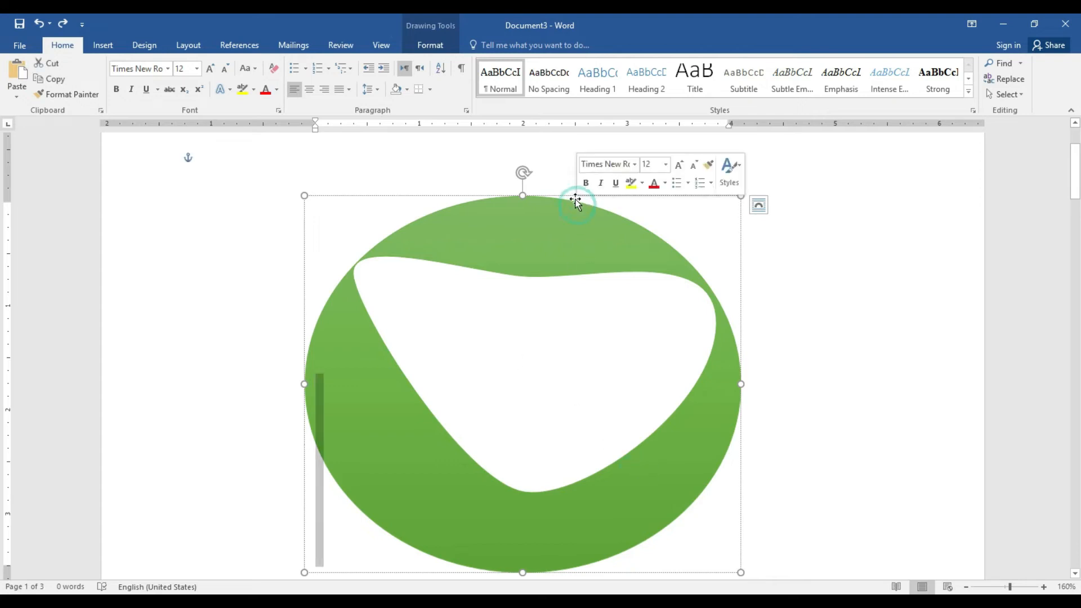
key("Delete")
left_click(575, 198)
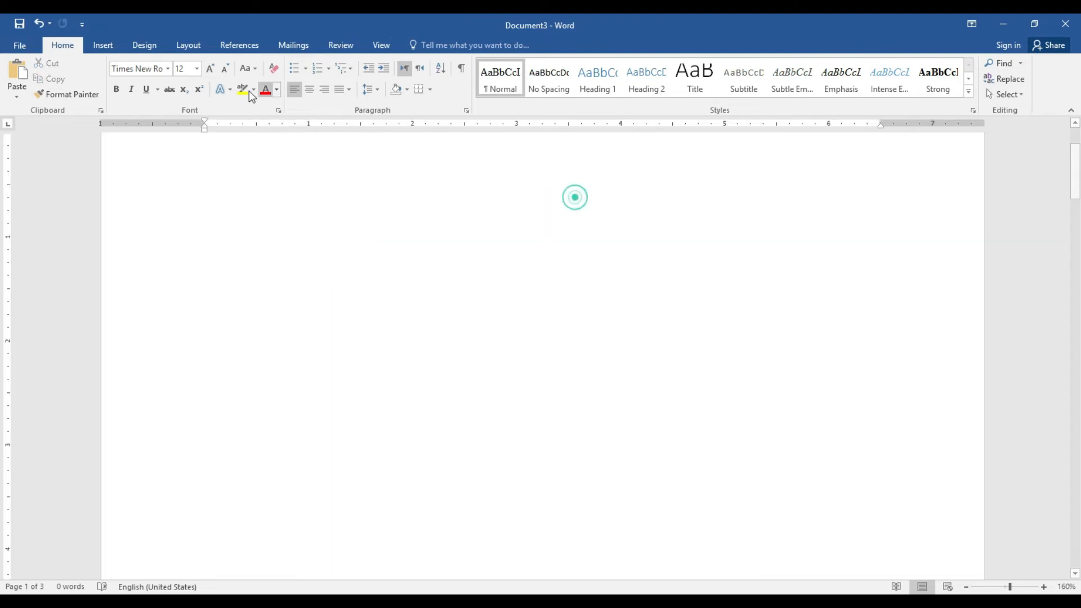
Draw a heart shape, give it an orange shape style, then delete it
left_click(101, 45)
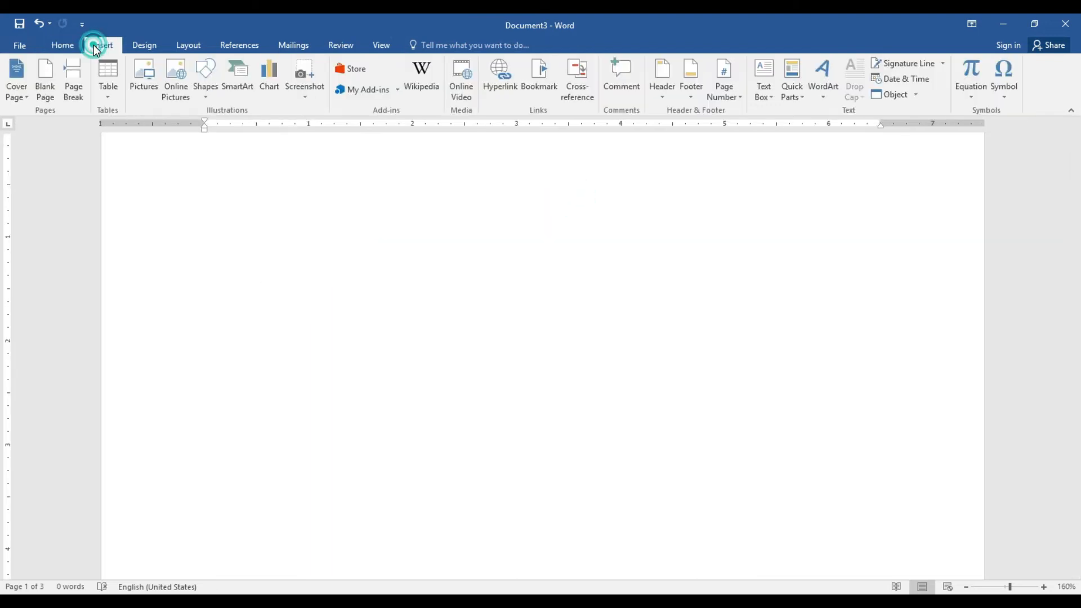
left_click(197, 89)
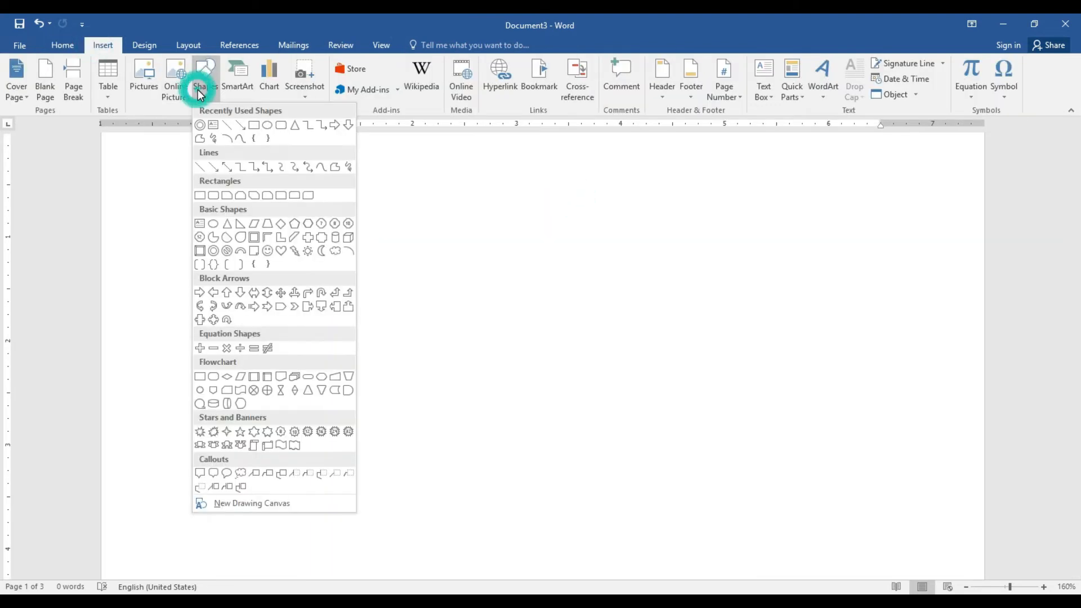
left_click(281, 251)
left_click_drag(389, 239, 617, 434)
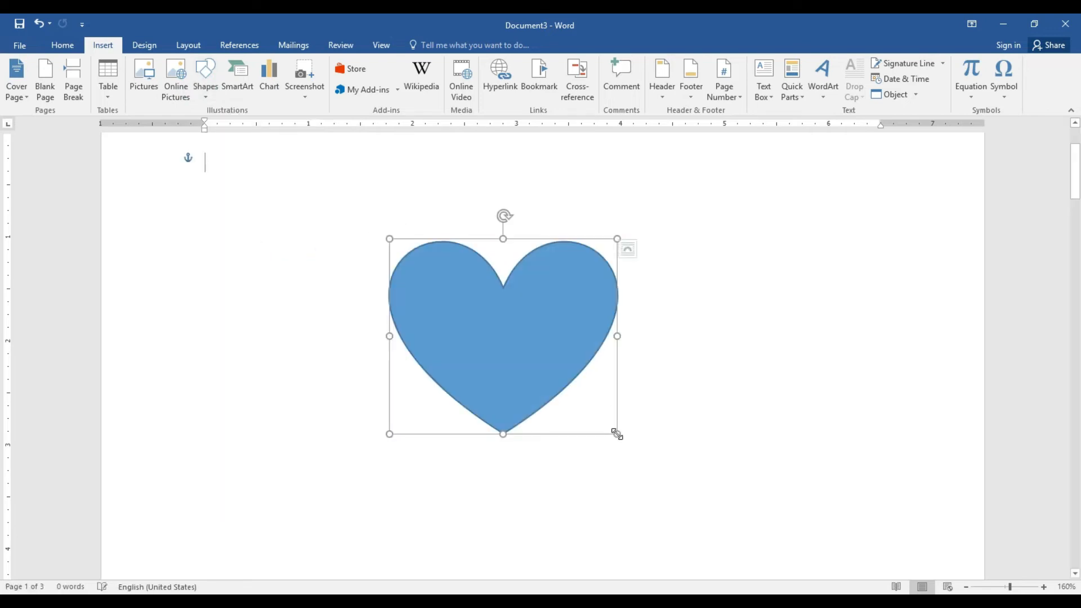
left_click(290, 91)
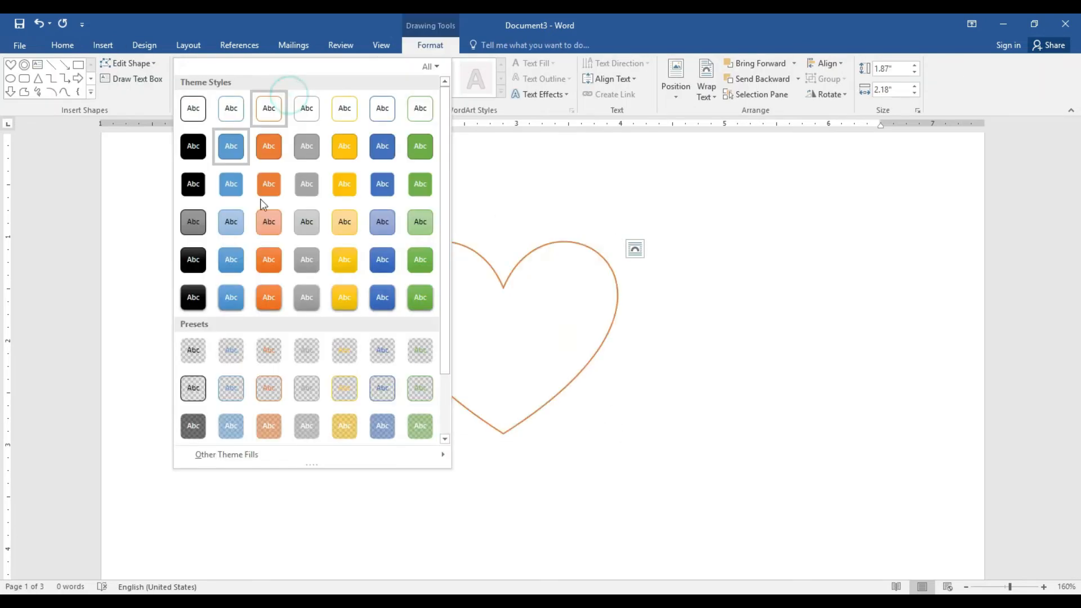
left_click(270, 296)
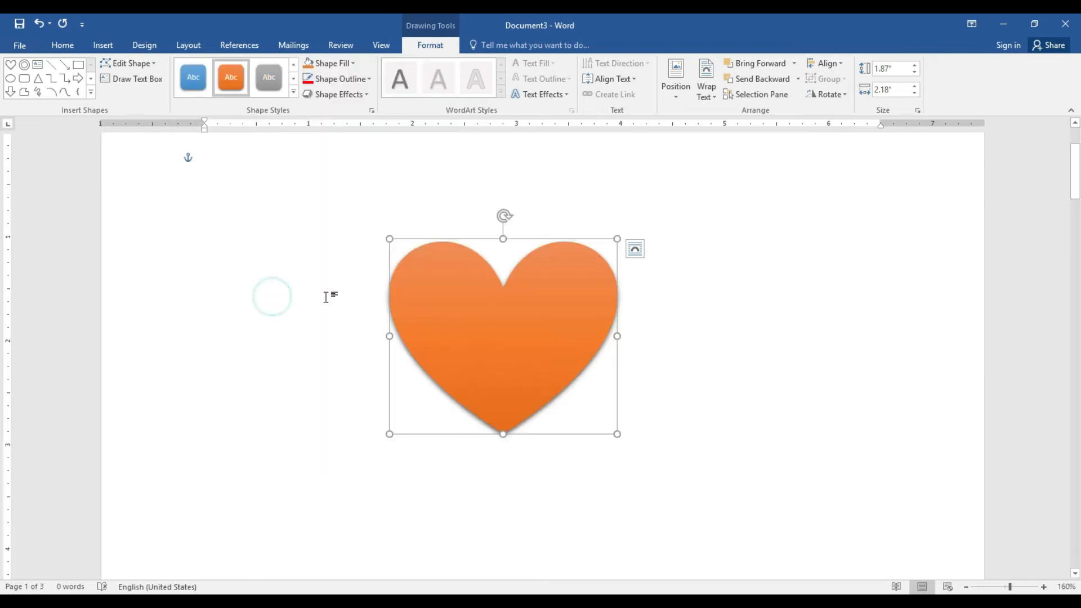
key("Delete")
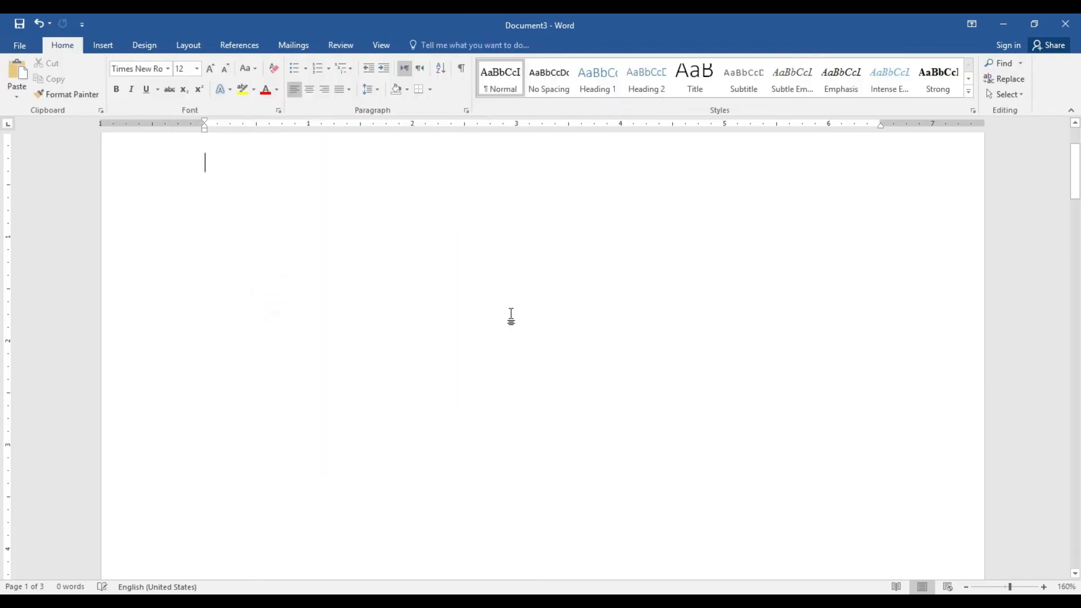
left_click(104, 44)
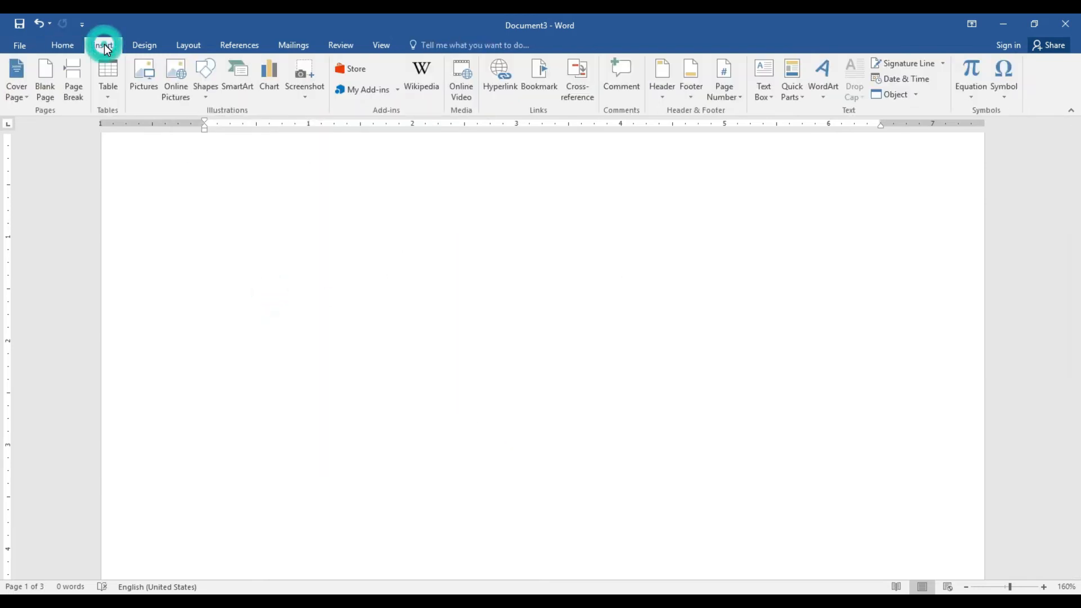
Insert a Continuous Picture List SmartArt from the List category
left_click(248, 85)
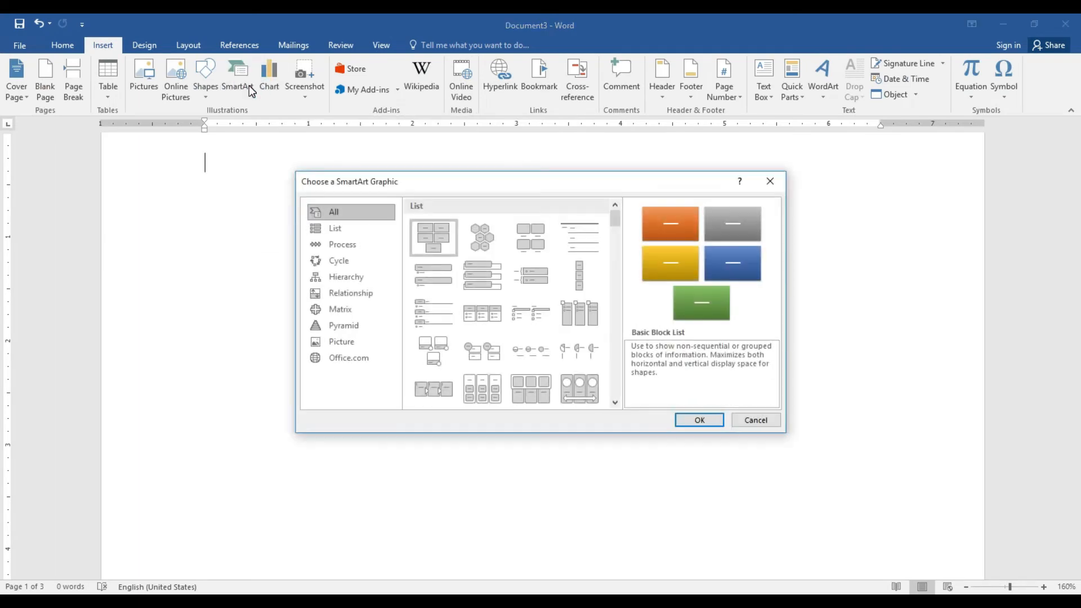
left_click(360, 262)
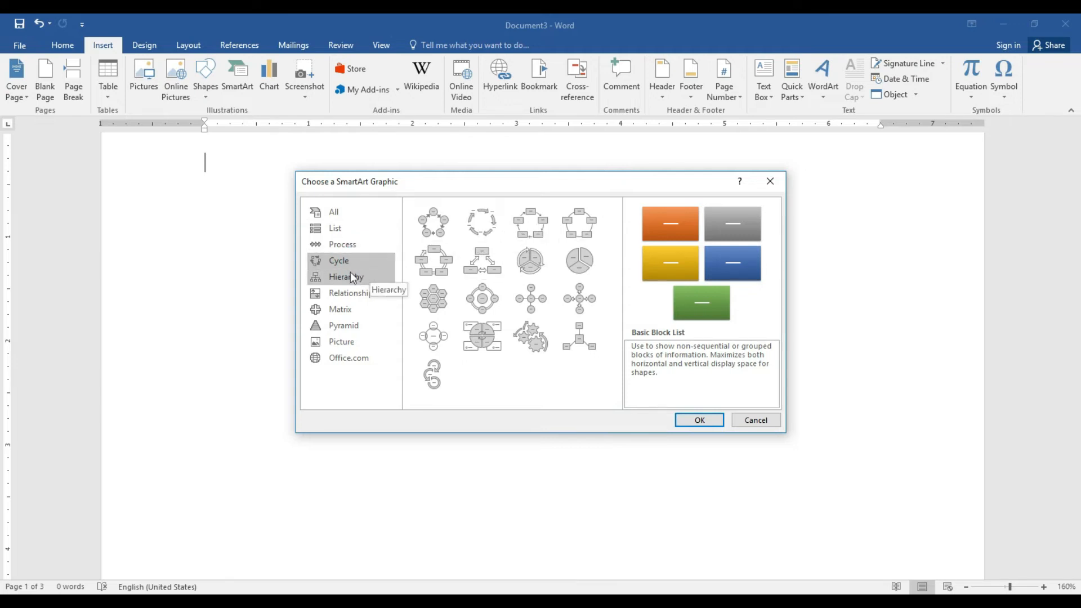
left_click(350, 231)
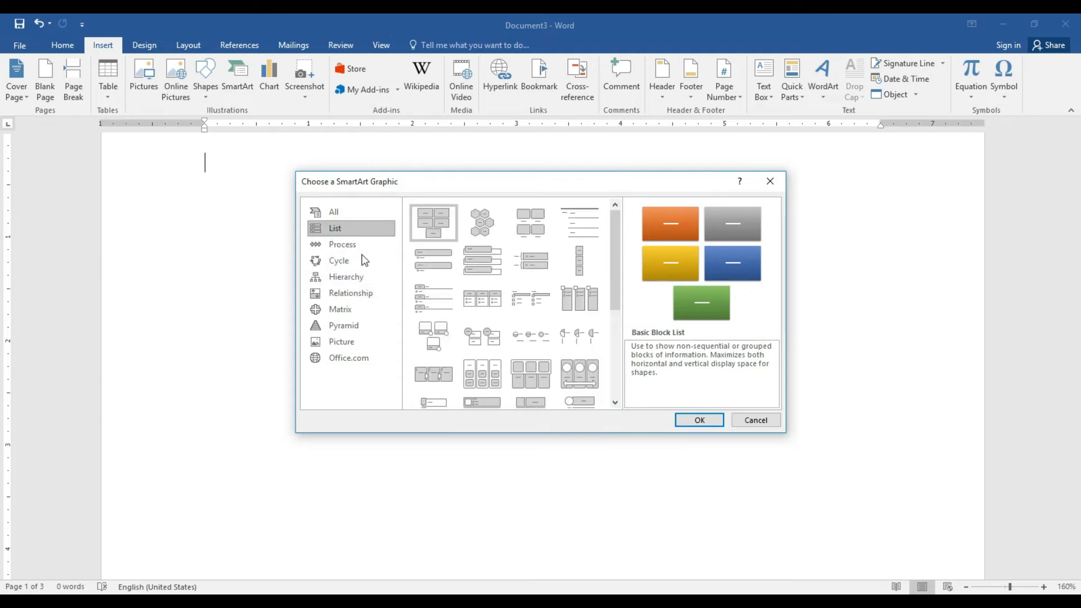
left_click(587, 376)
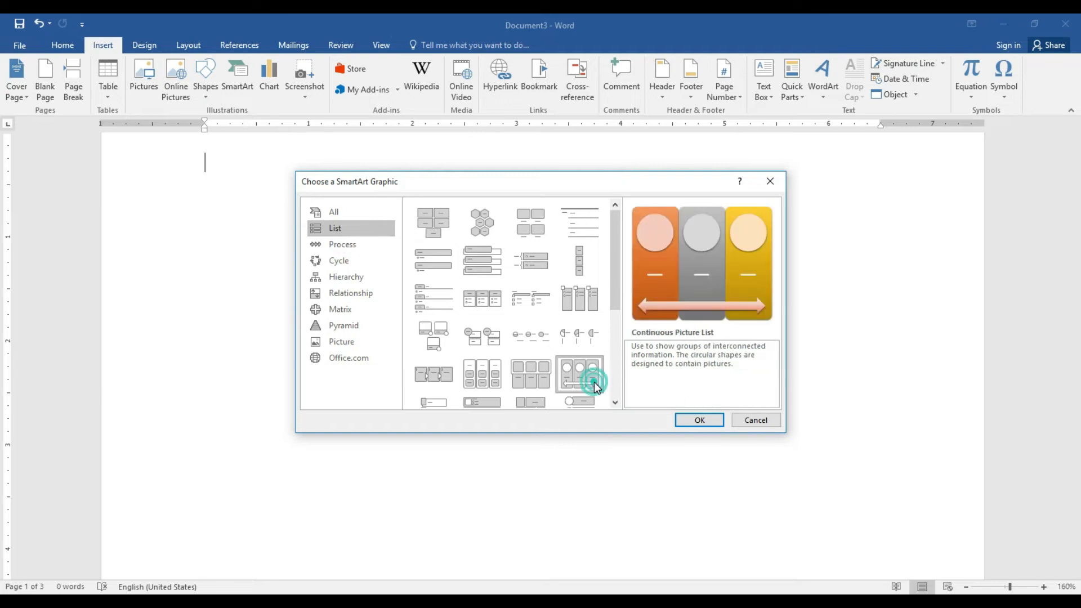
left_click(688, 420)
left_click(724, 235)
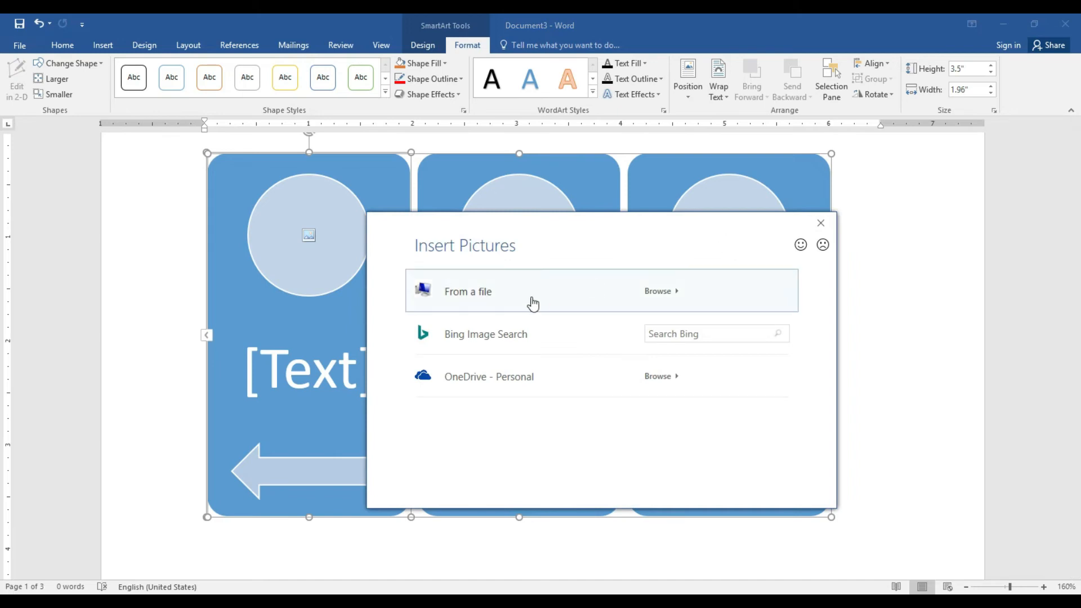
Fill the third circle with the eggplant picture from a file
left_click(531, 304)
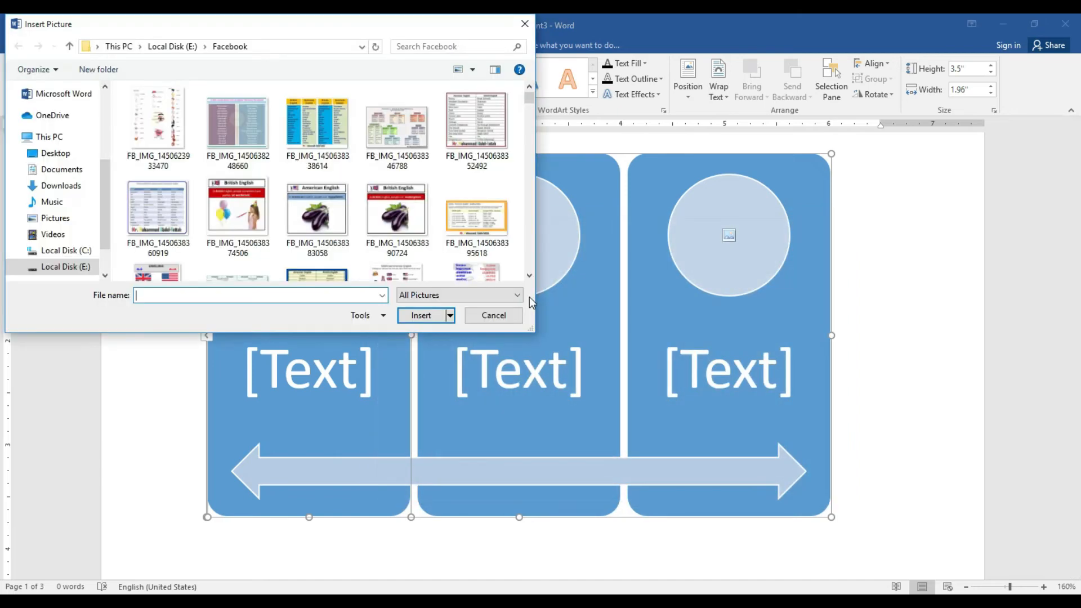
left_click(392, 219)
left_click(421, 315)
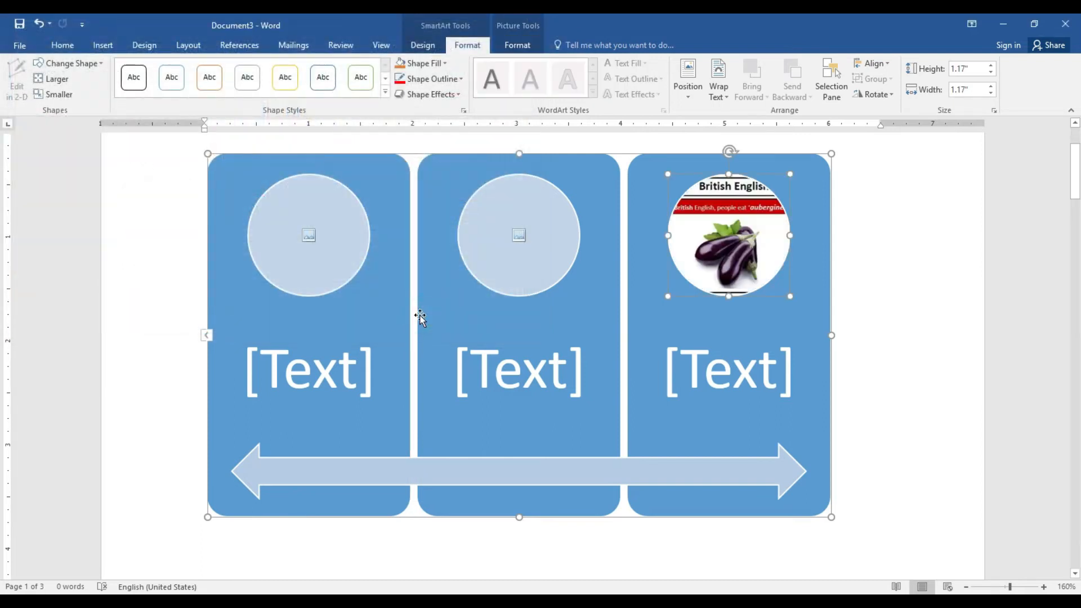
left_click(521, 238)
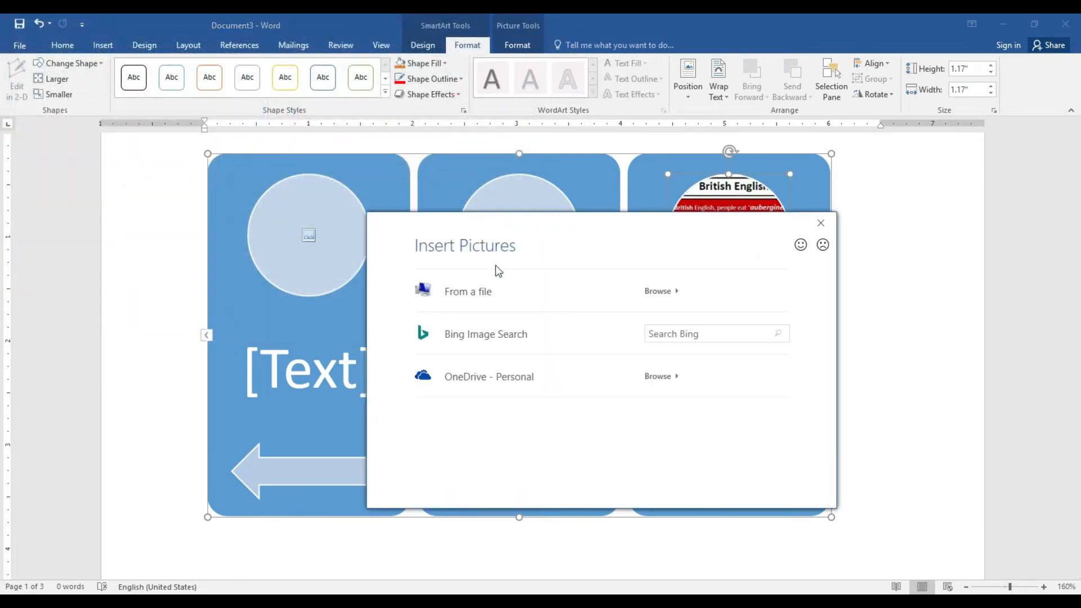
left_click(484, 292)
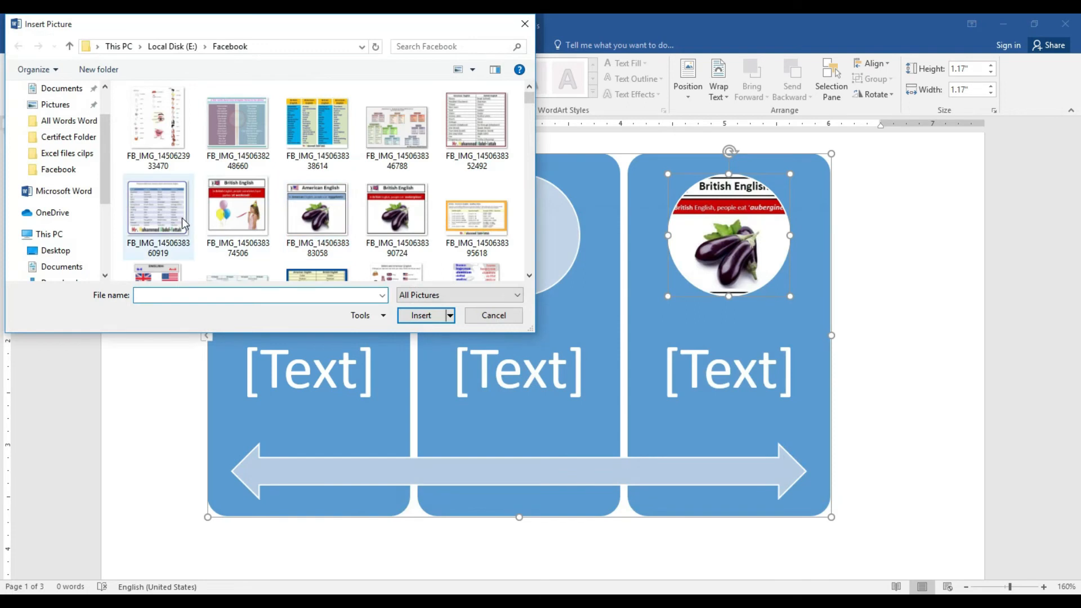
left_click(177, 137)
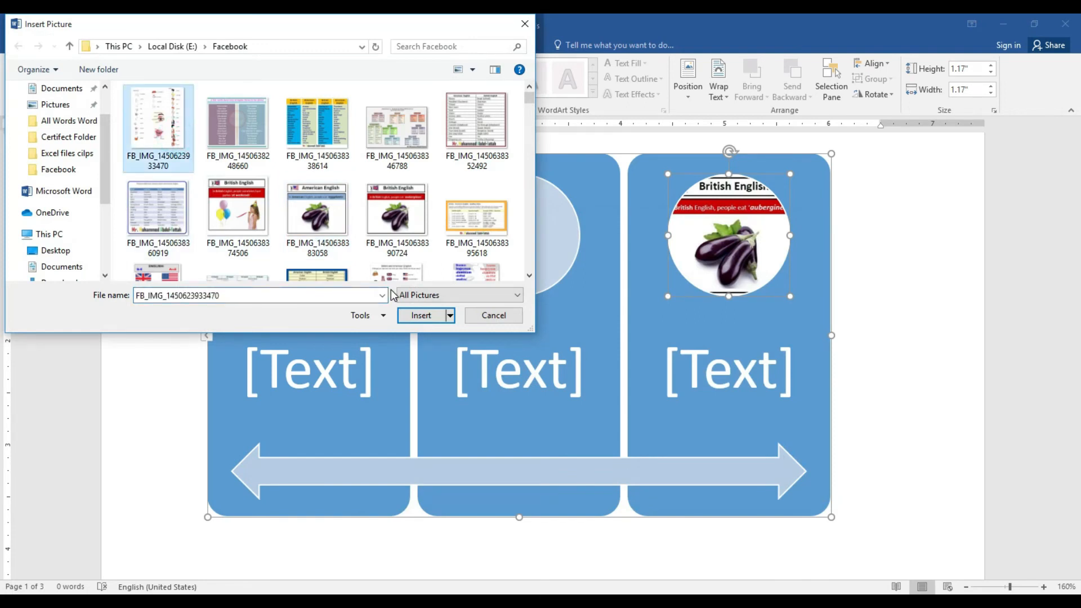
left_click(419, 317)
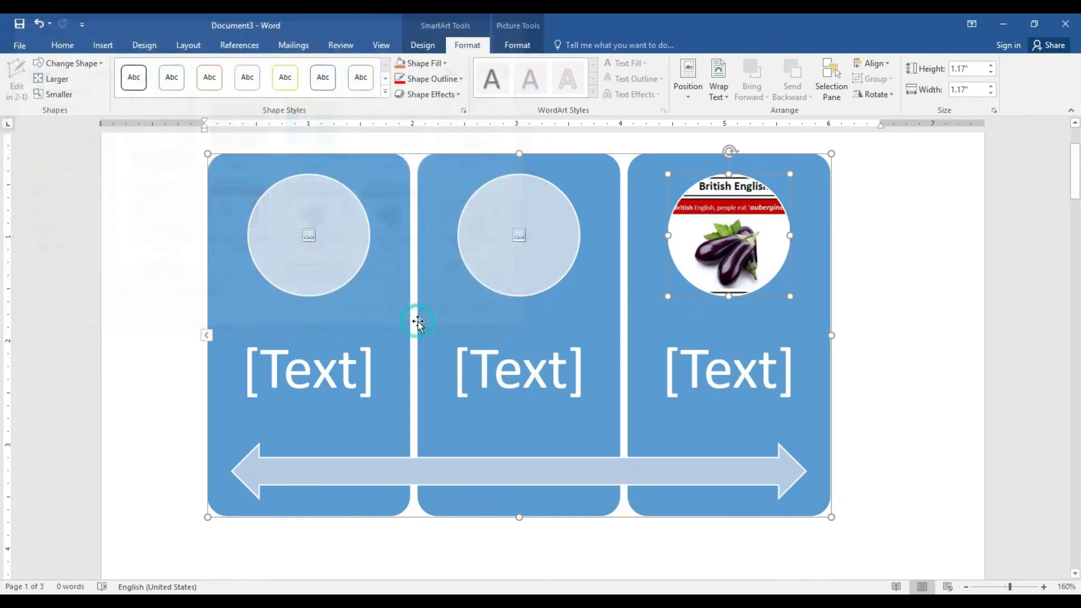
left_click(529, 372)
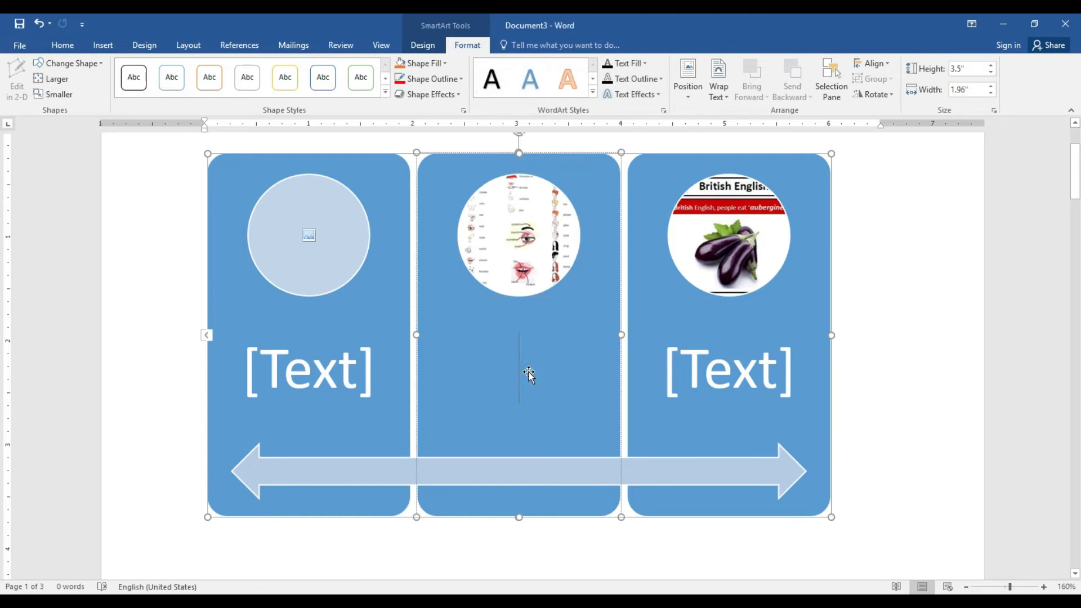
left_click(753, 151)
Try several SmartArt styles, settle on the tilted 3-D style, then delete the diagram
left_click(423, 45)
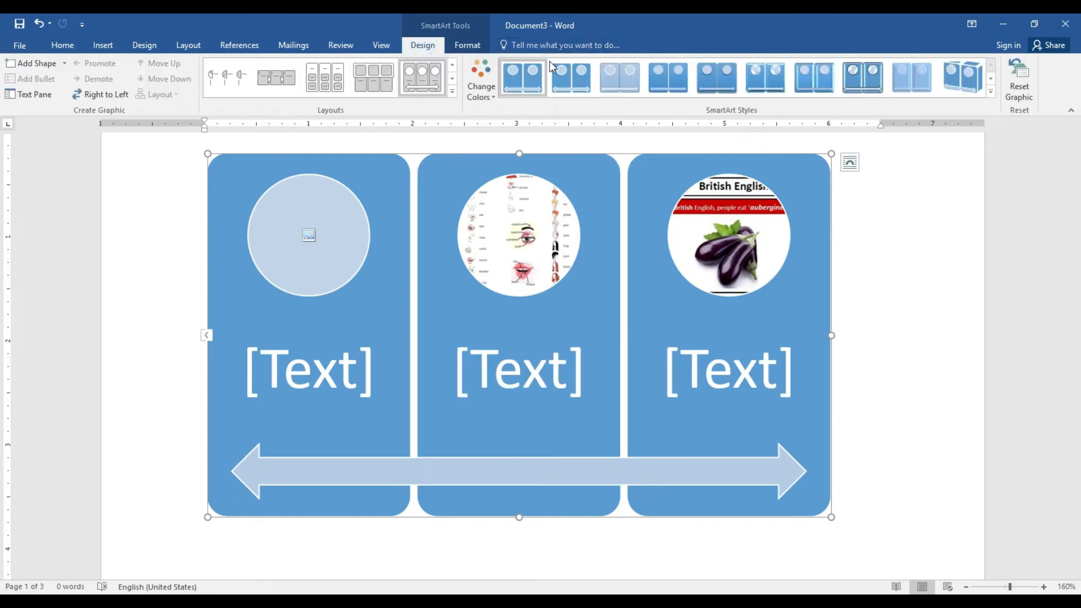
left_click(576, 72)
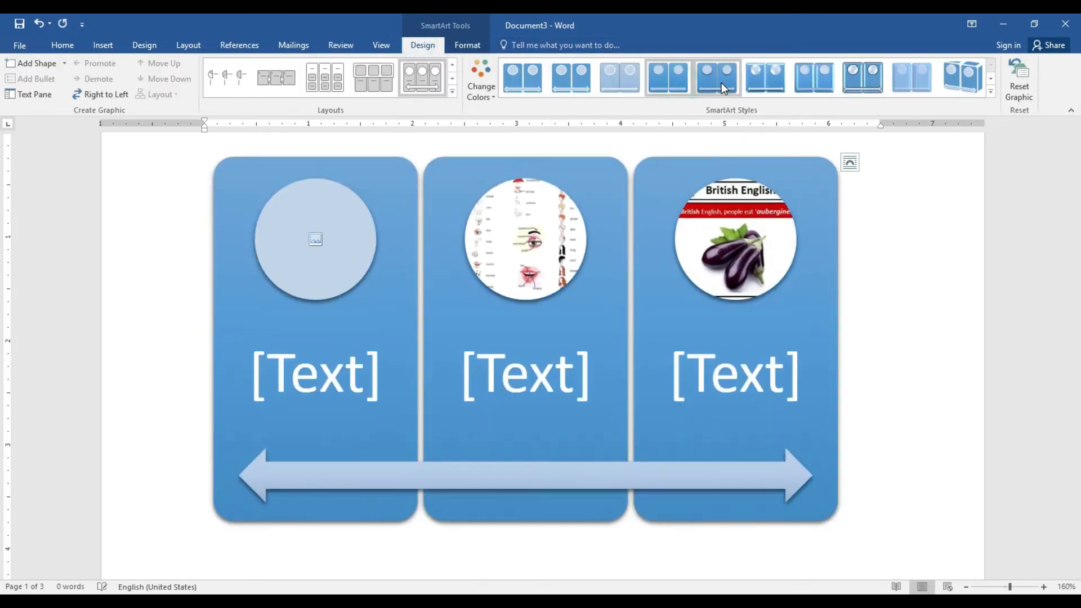
left_click(719, 80)
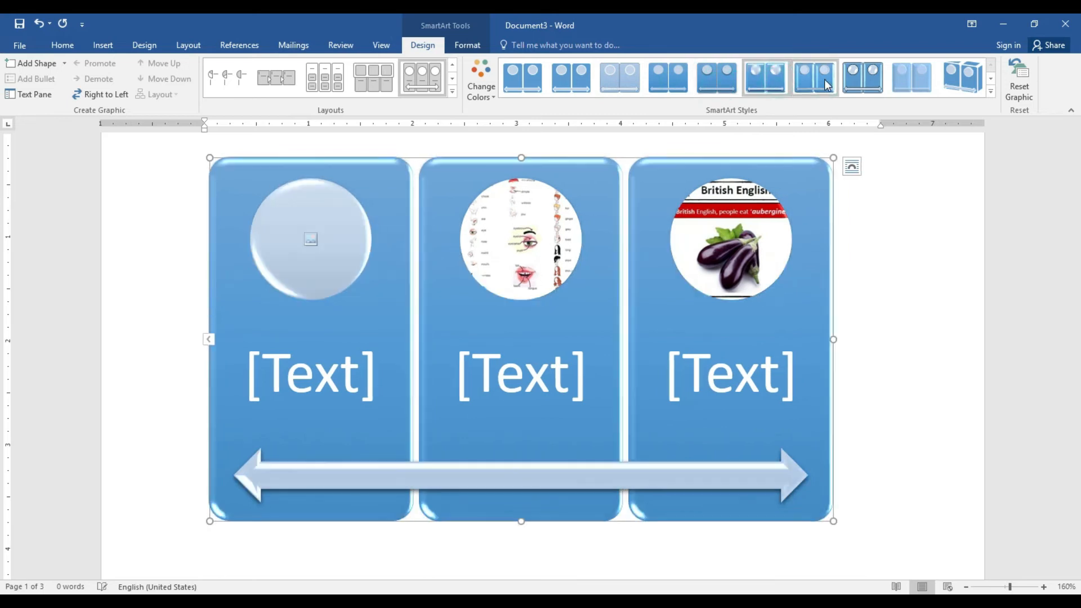
left_click(873, 79)
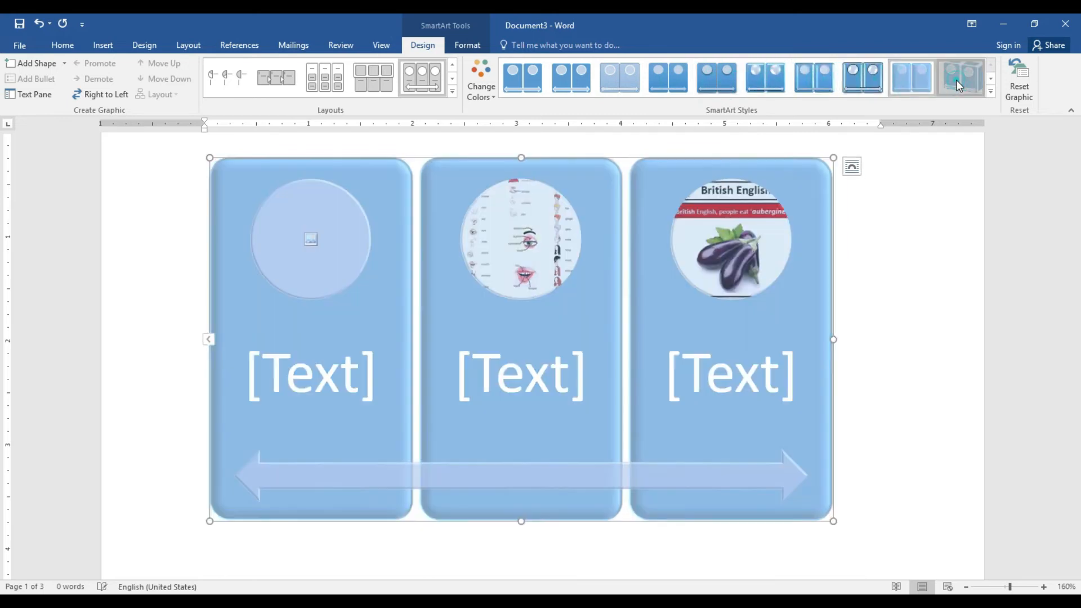
left_click(956, 80)
left_click(769, 193)
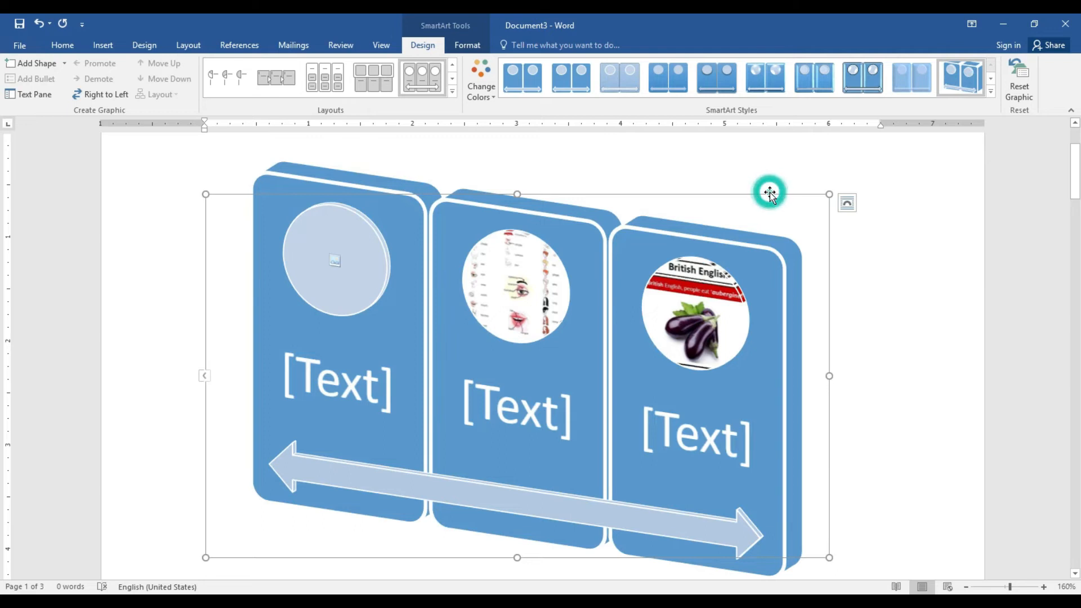
key("Delete")
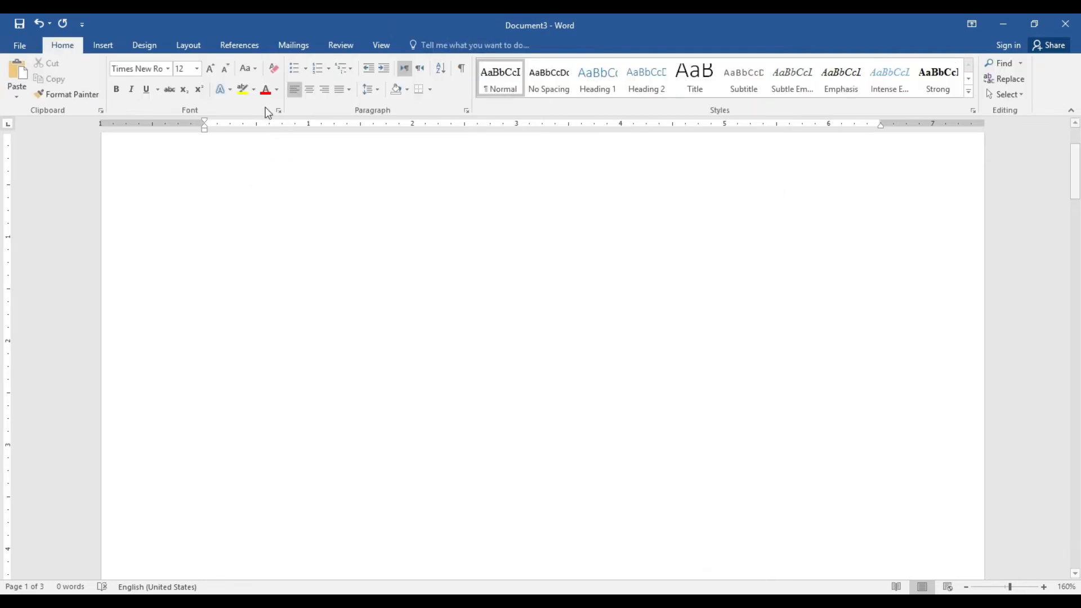
Insert a Clustered Column chart through the Insert Chart dialog
left_click(94, 44)
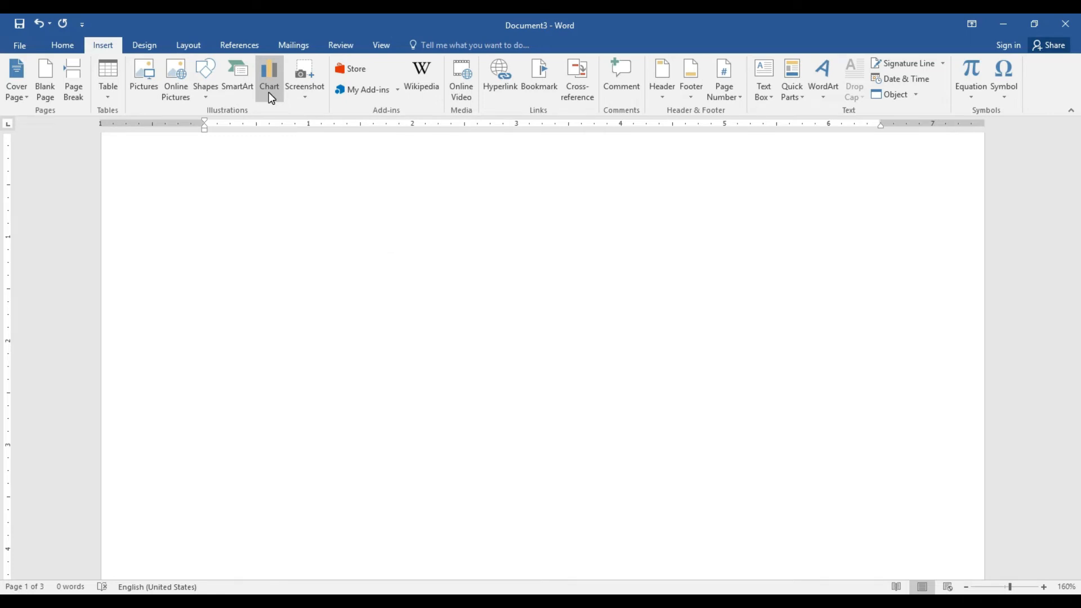
left_click(271, 98)
mouse_move(481, 220)
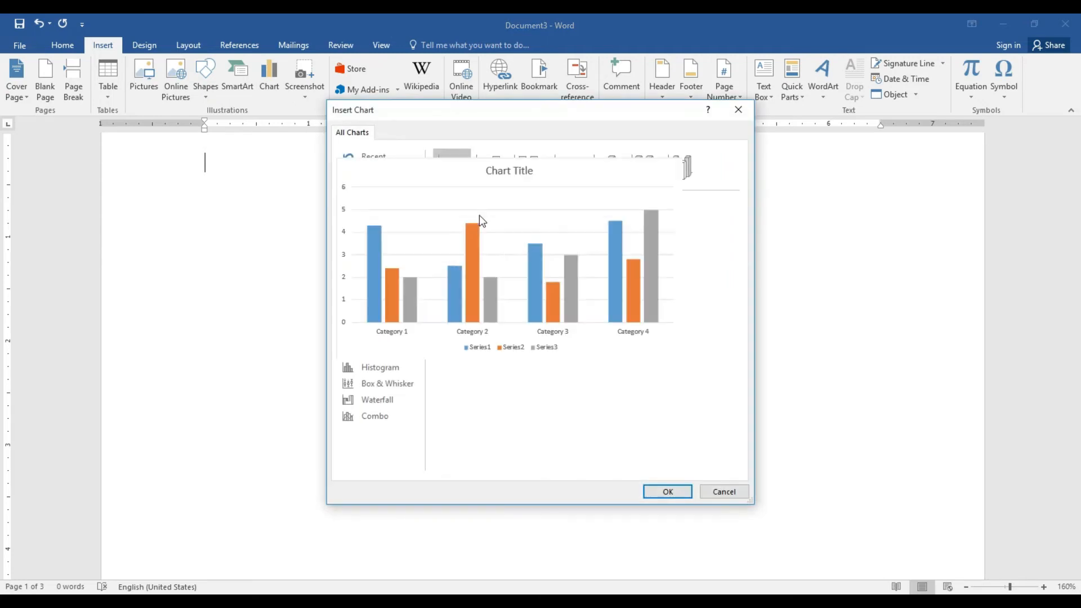
left_click(667, 491)
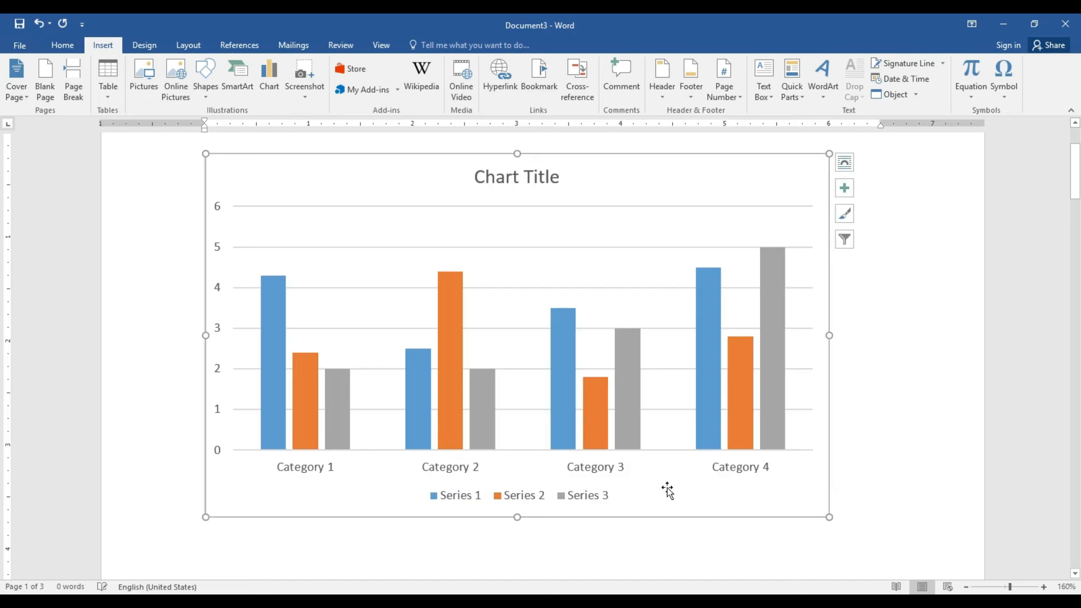
Move and enlarge the chart's data sheet over the chart, zooming the page in and back out
left_click_drag(642, 465, 805, 239)
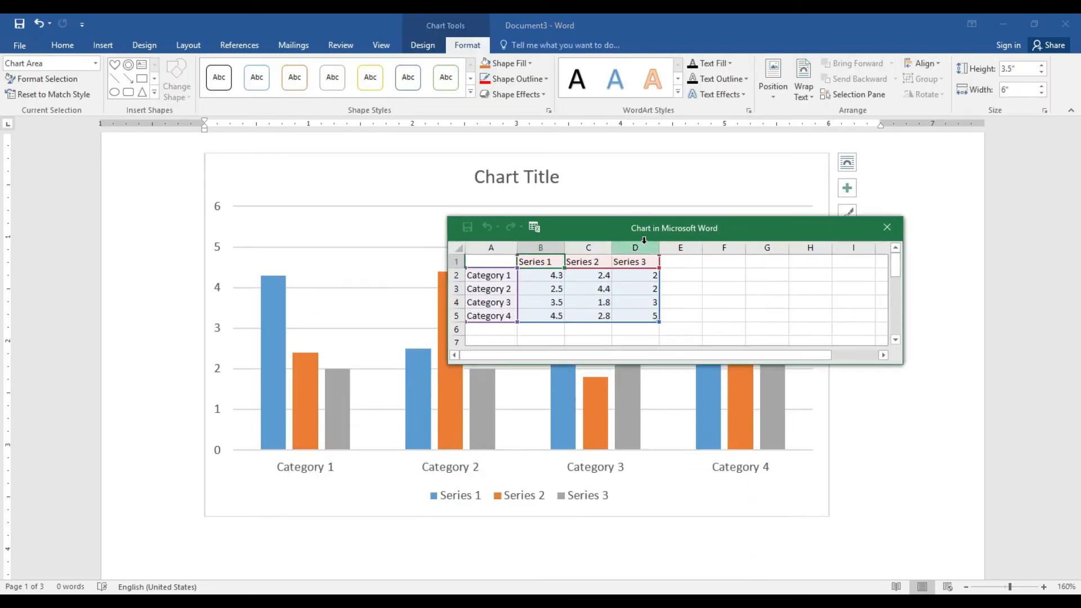
left_click(903, 365)
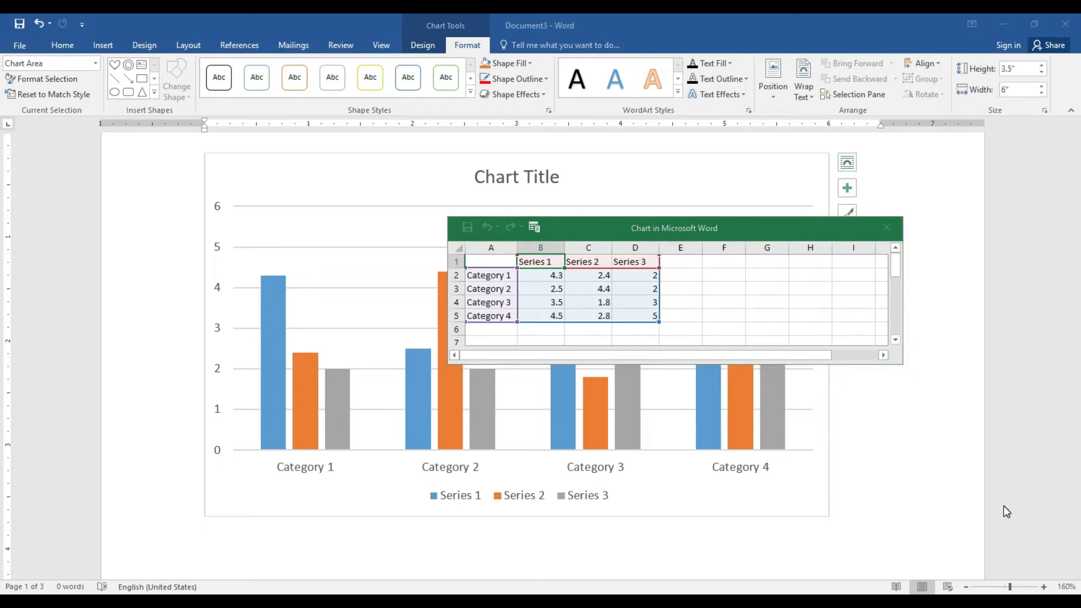
left_click(902, 364)
left_click_drag(903, 365, 969, 452)
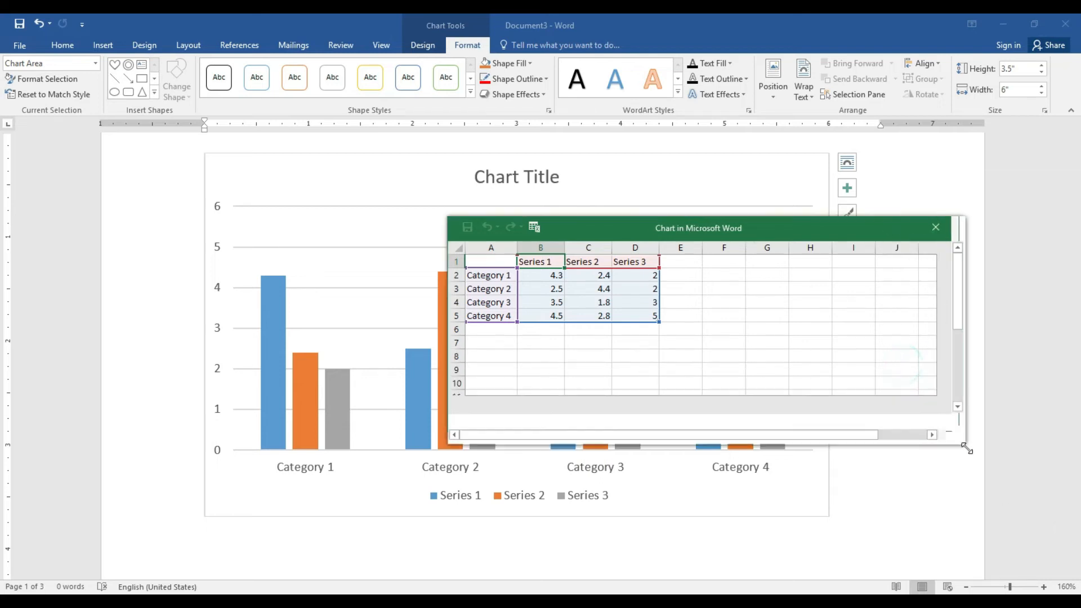
left_click_drag(758, 232, 634, 211)
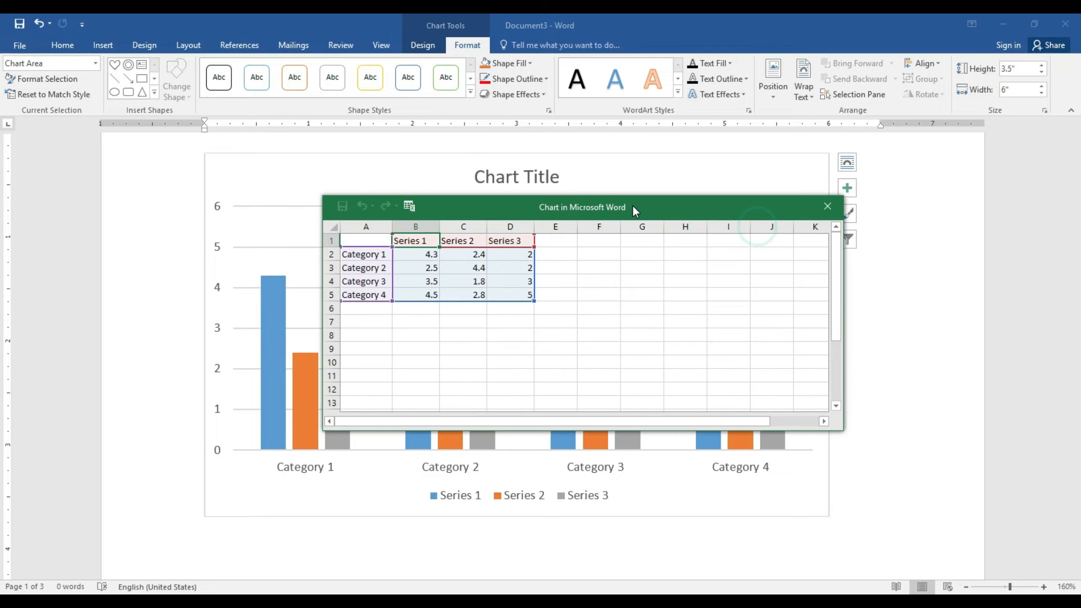
left_click(1044, 587)
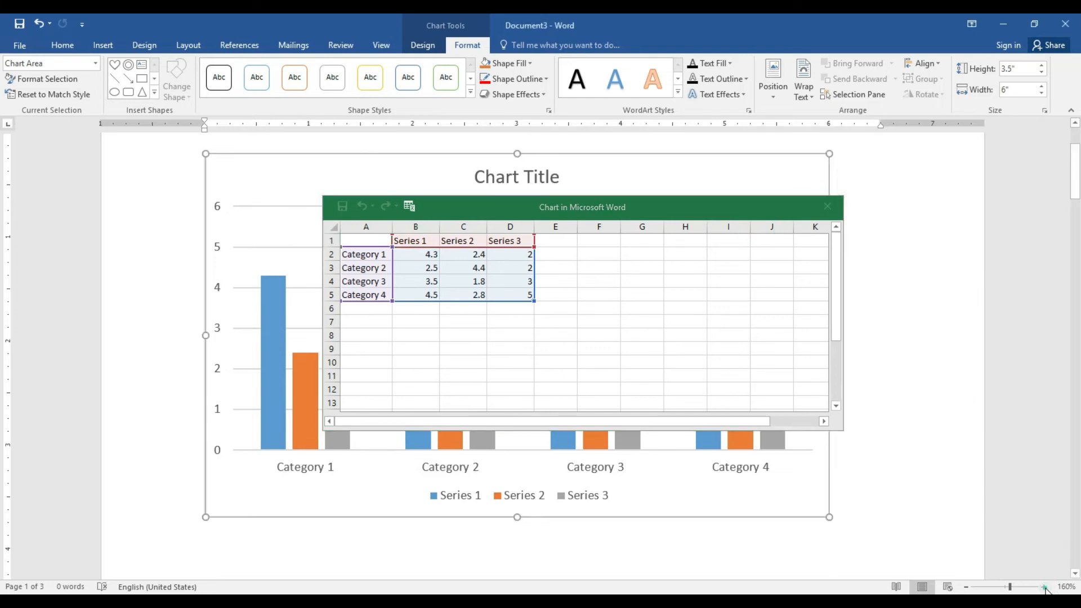
left_click(1044, 587)
left_click(1044, 588)
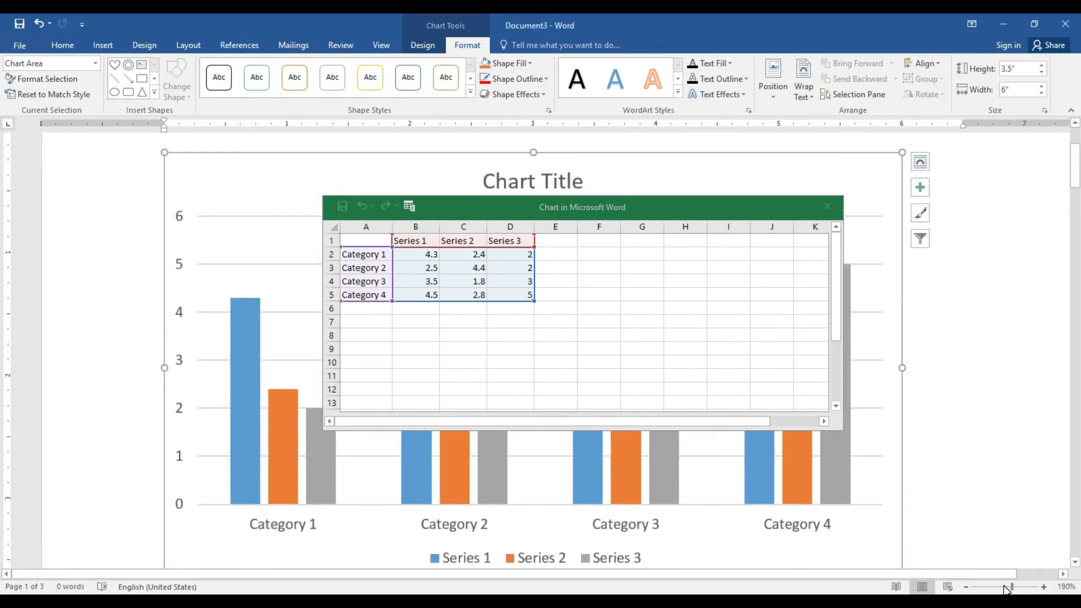
left_click(965, 587)
left_click(966, 587)
left_click(966, 587)
left_click(966, 587)
left_click(966, 587)
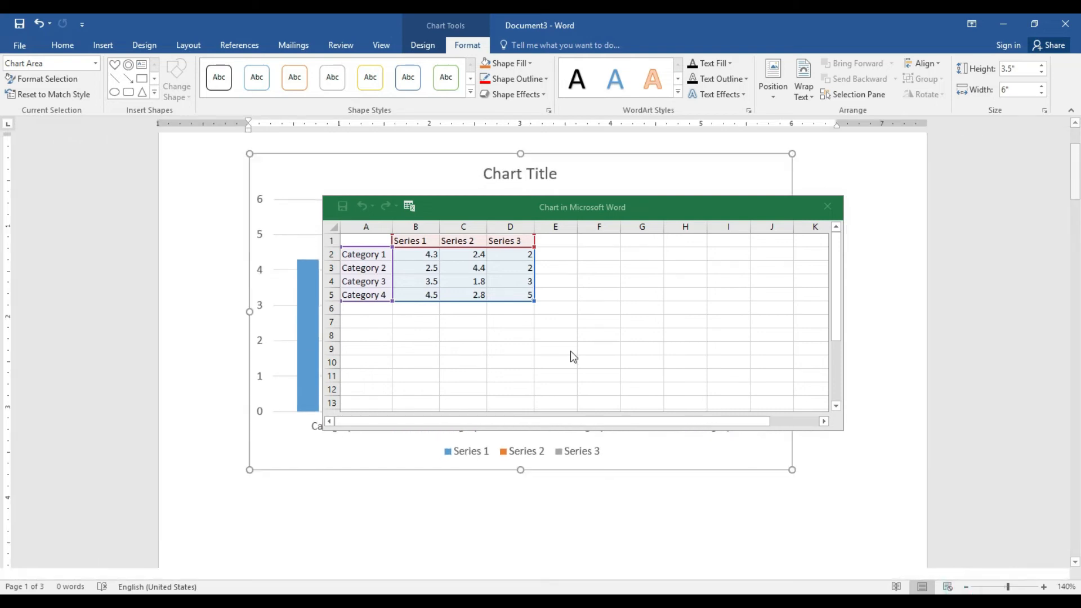
left_click(410, 239)
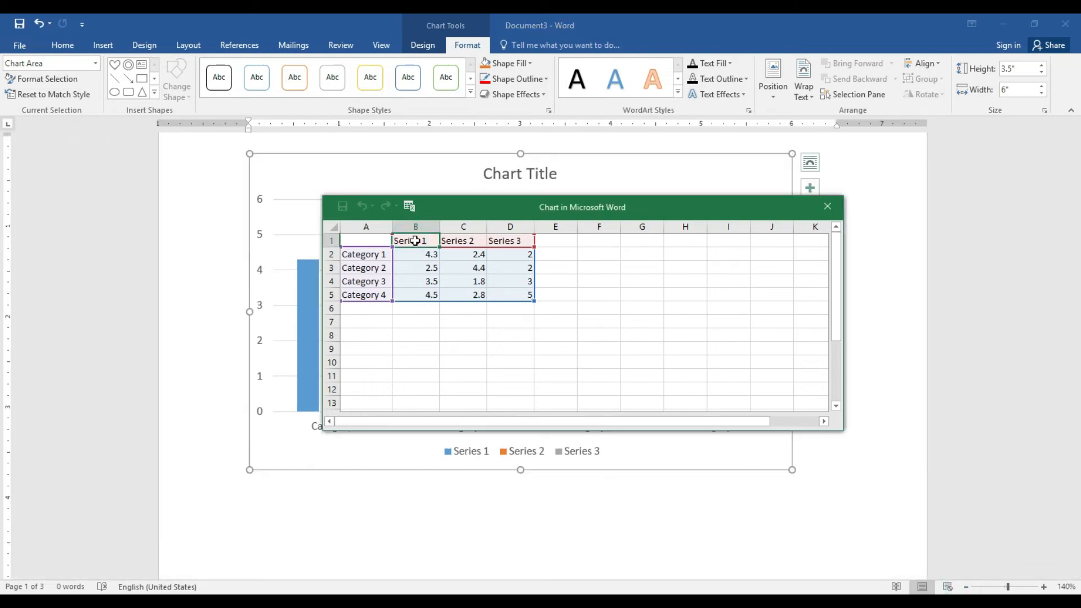
Name the chart's three series English, Urdu and Math in cells B1:D1
type("En")
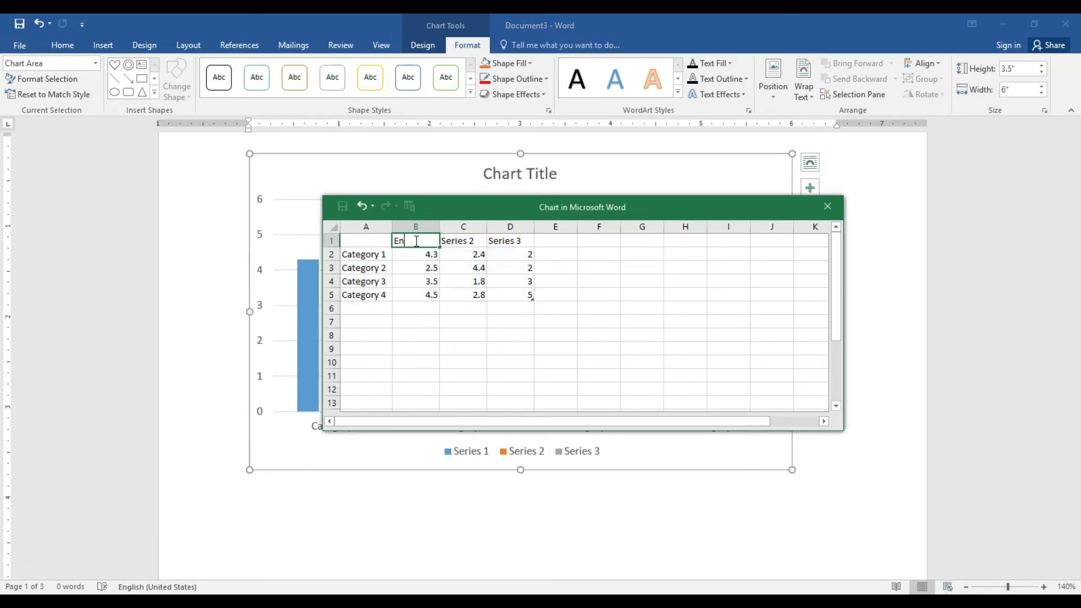
type("glish")
key("Tab")
type("Ue")
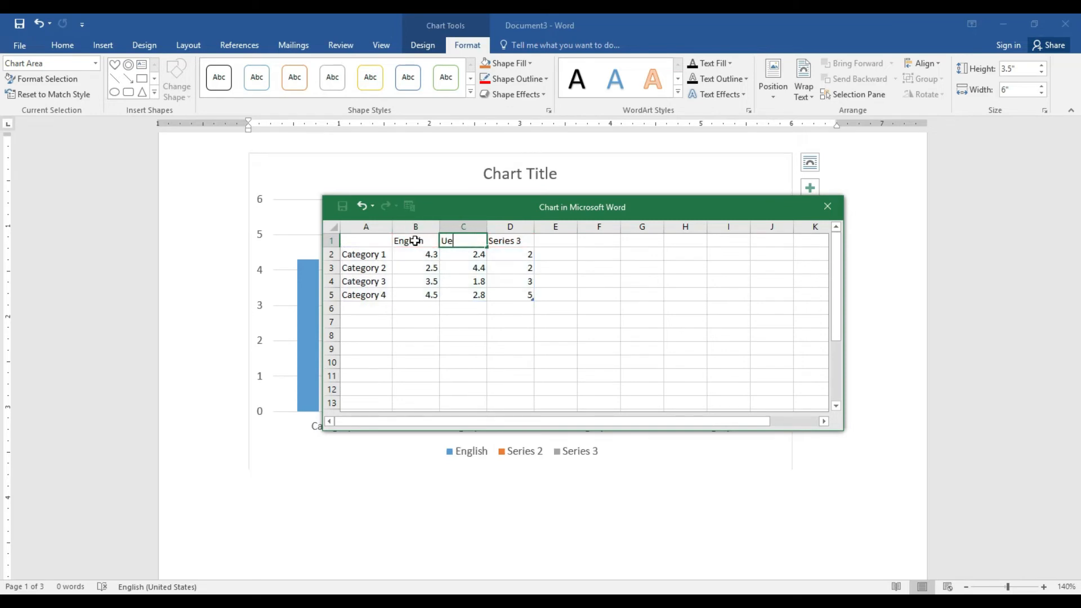
key("BackSpace")
type("rdu")
key("Tab")
type("Ma")
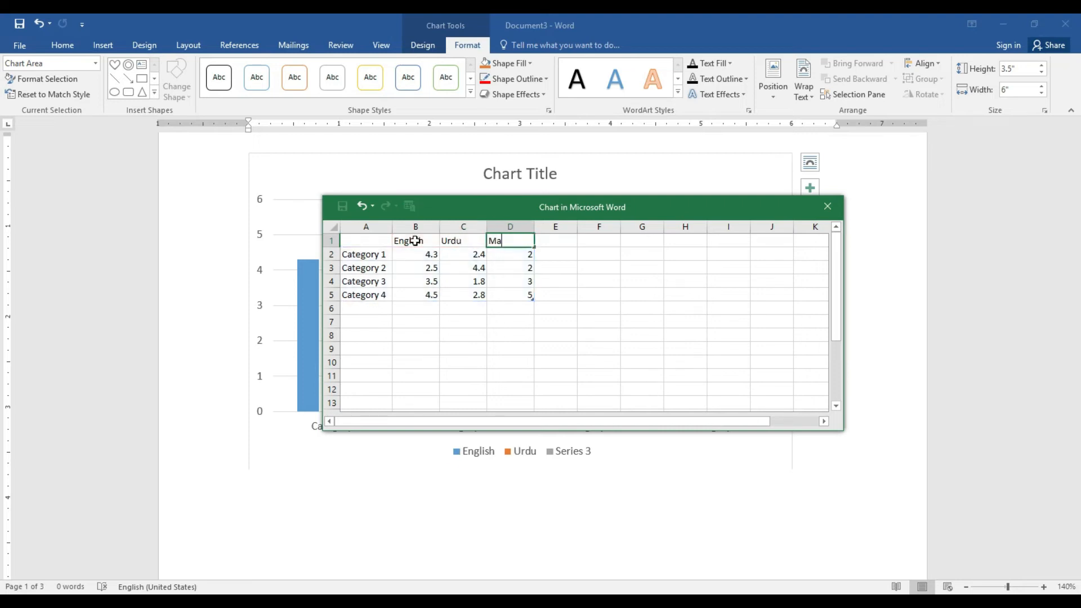
type("th")
Replace the four category labels in A2:A5 with four student names
left_click(384, 255)
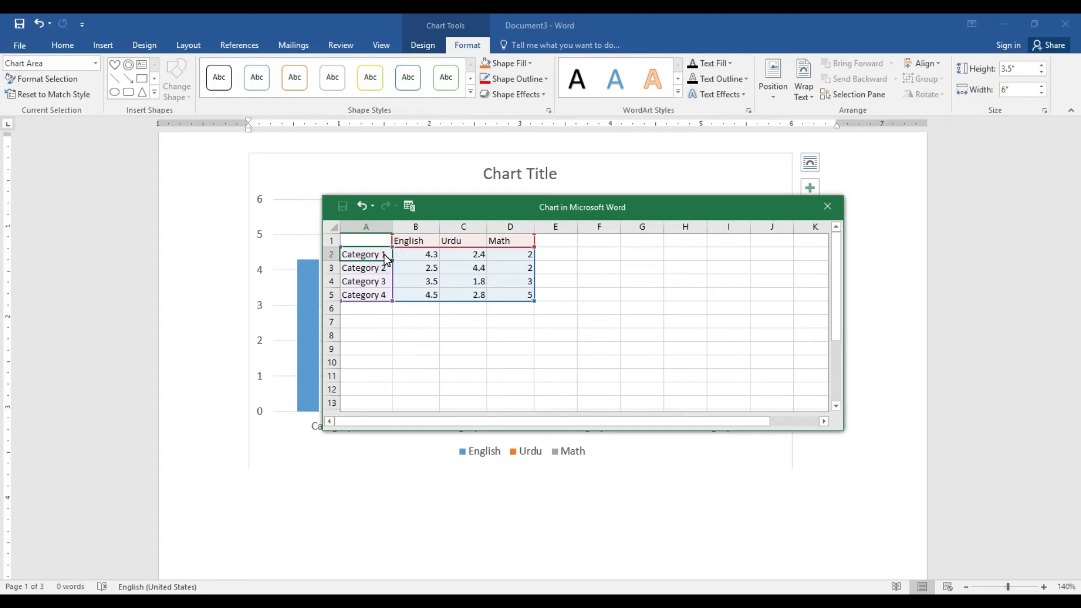
type("Ali")
key("Return")
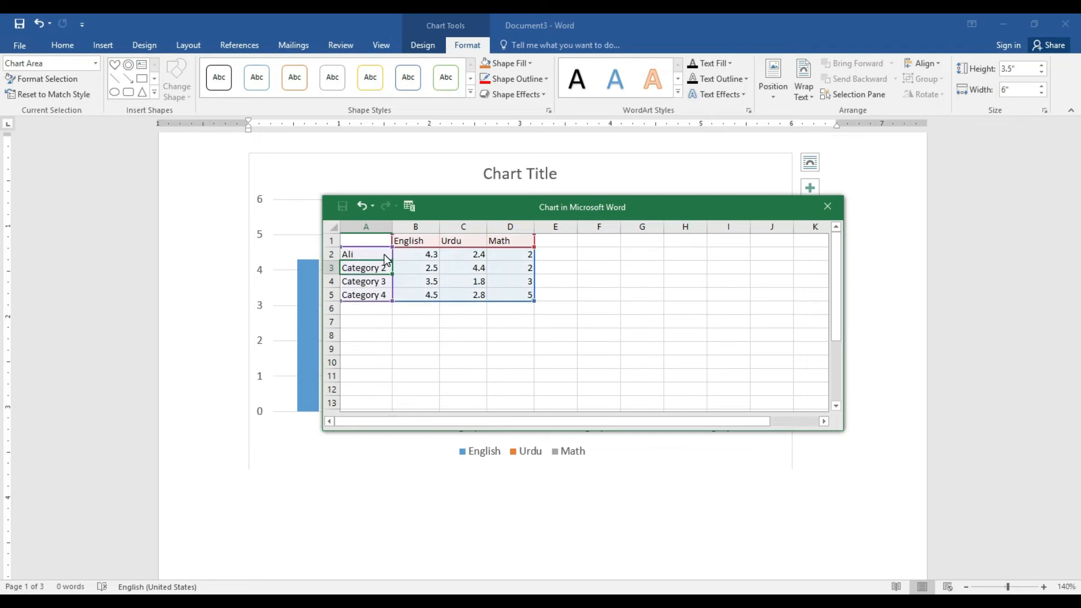
type("Basit")
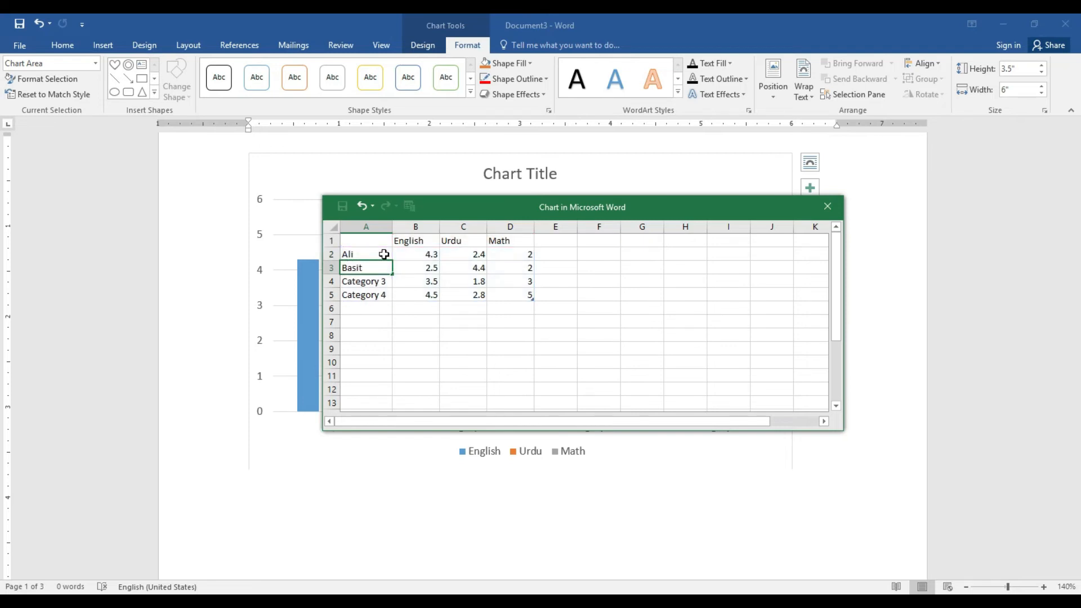
key("Return")
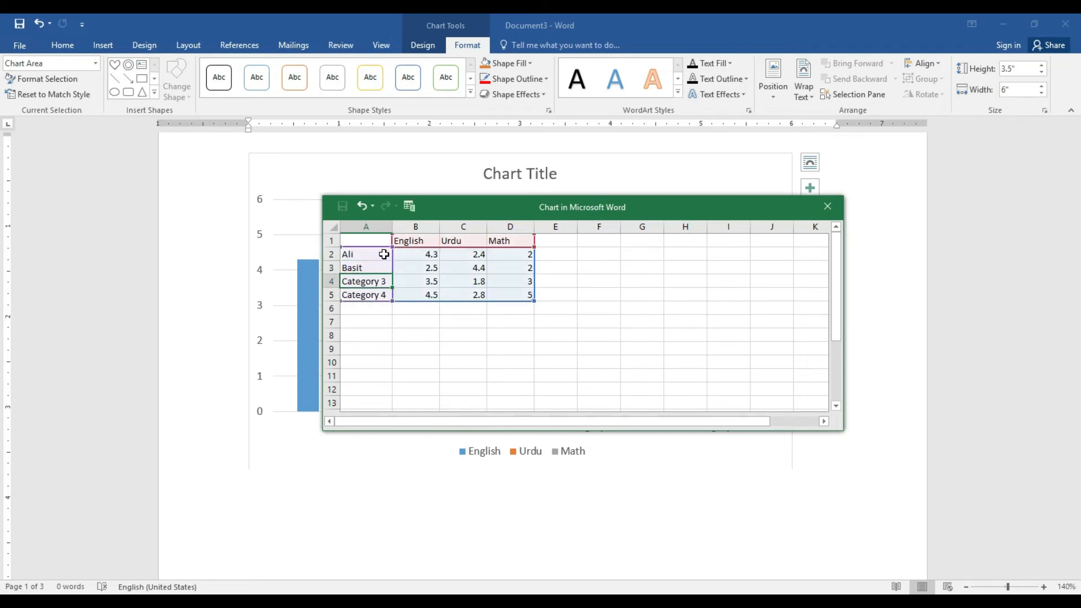
type("Qadir")
key("Return")
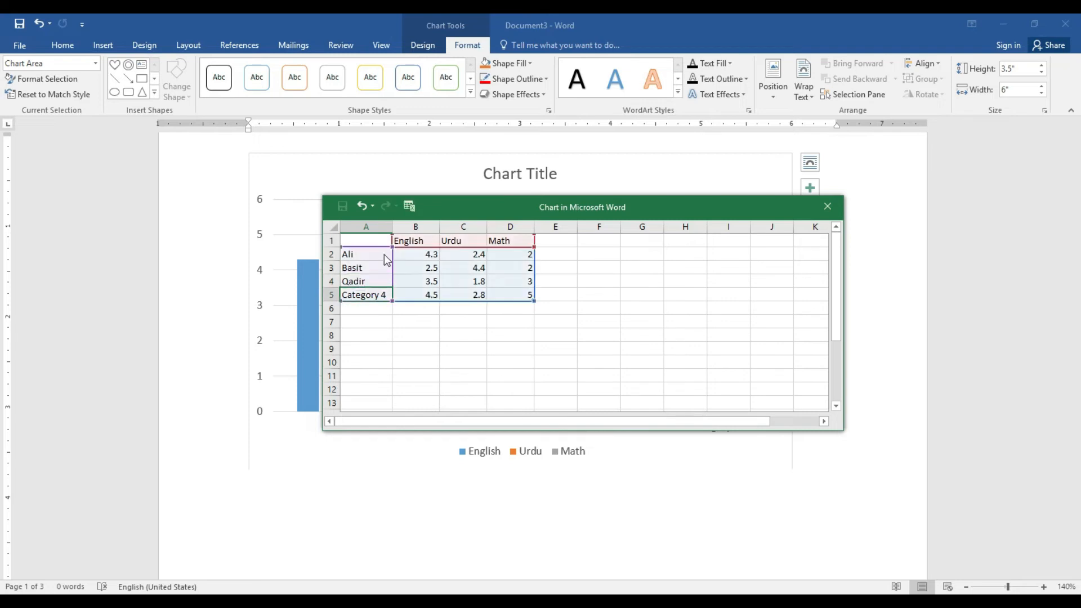
type("Zohib")
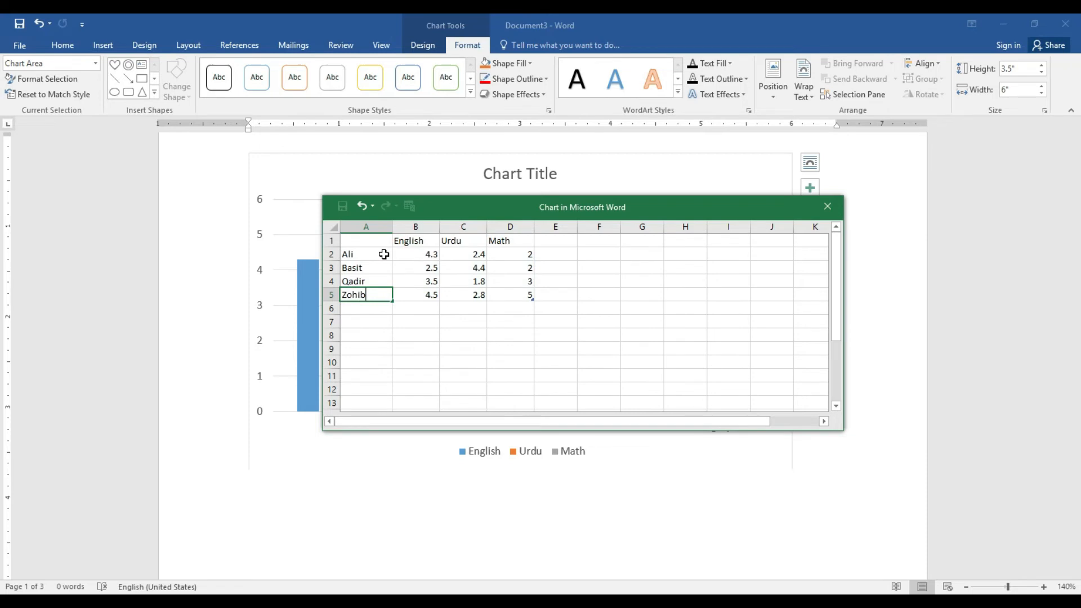
left_click(419, 256)
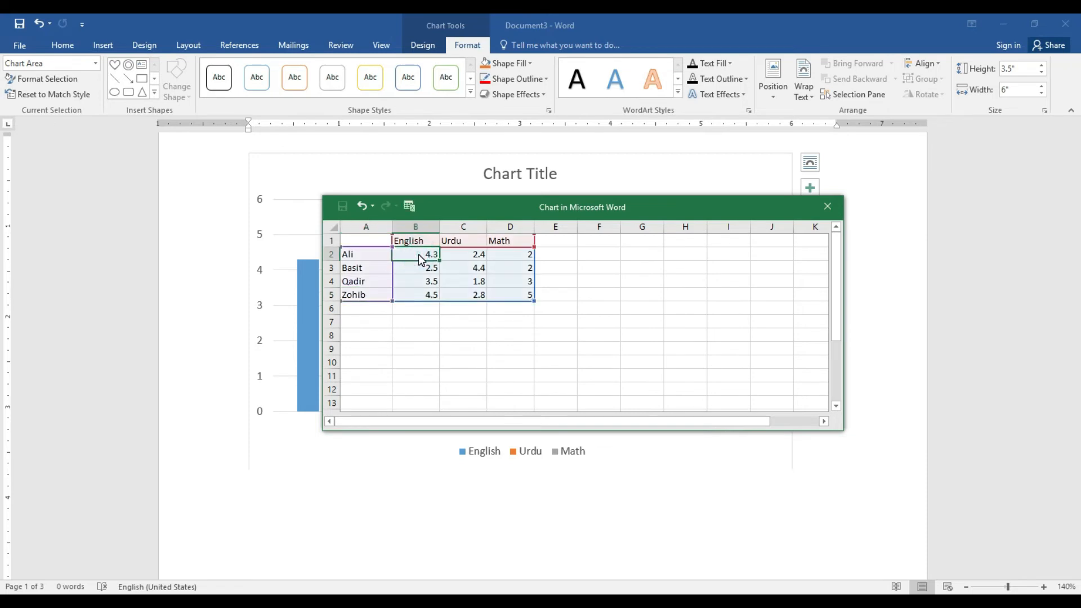
Enter the first two students' marks: 67, 89, 50 and 89, 90, 78
type("67")
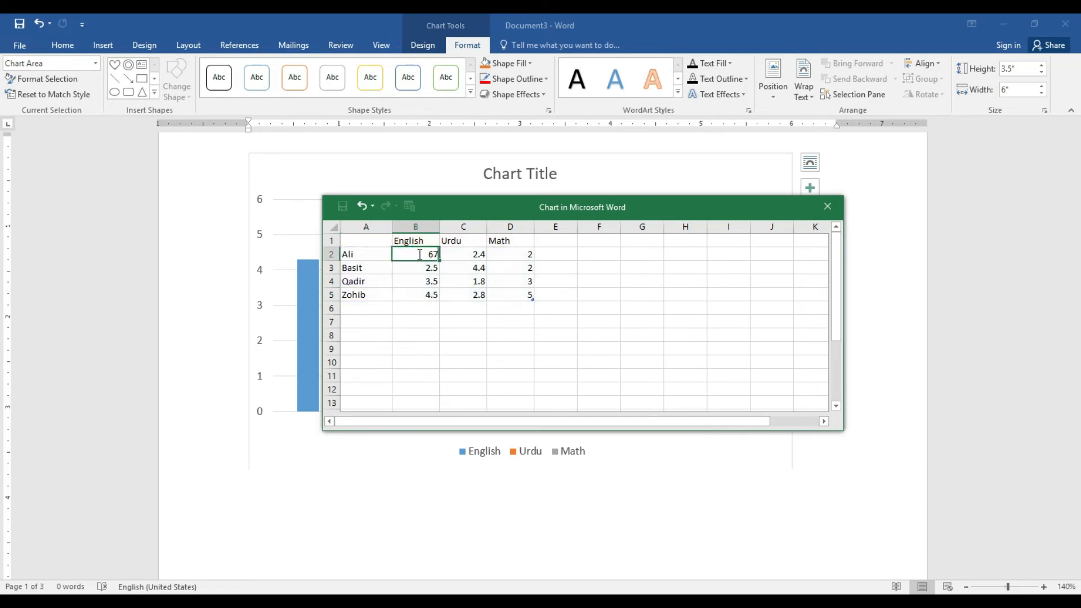
key("Tab")
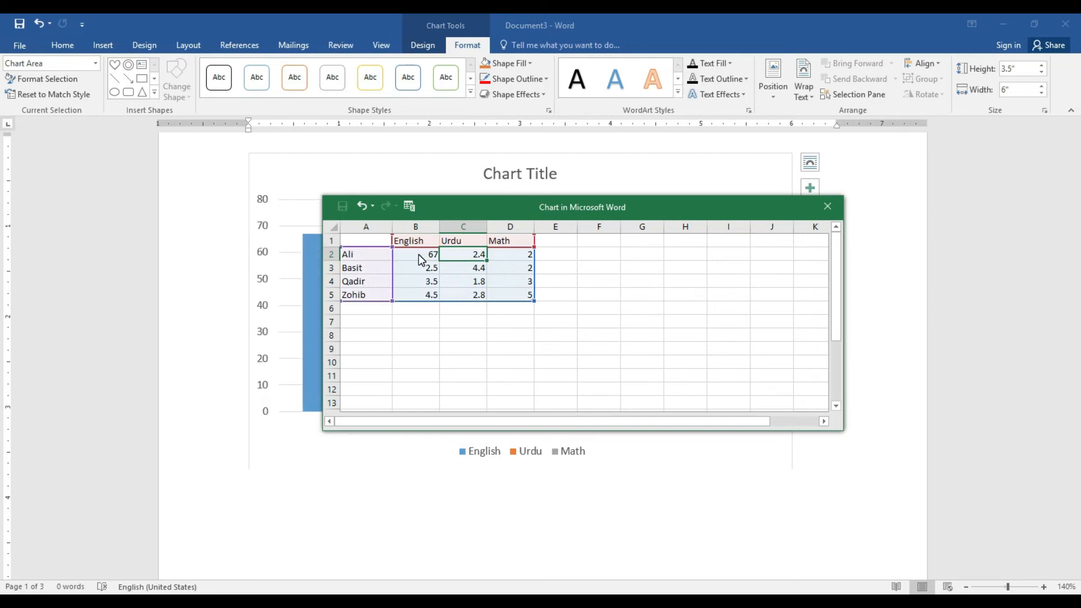
type("89")
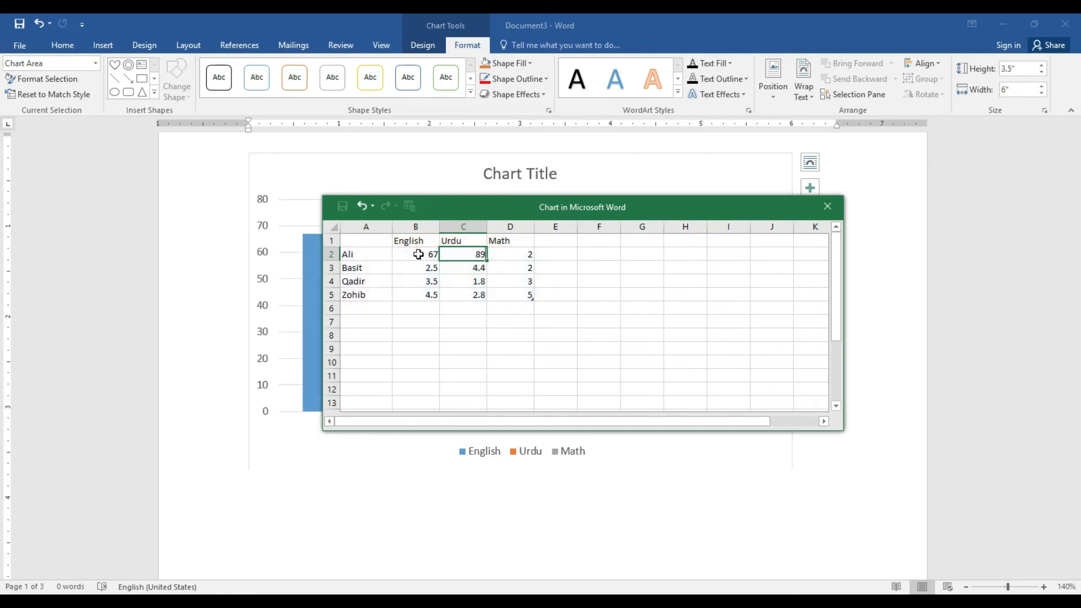
key("Tab")
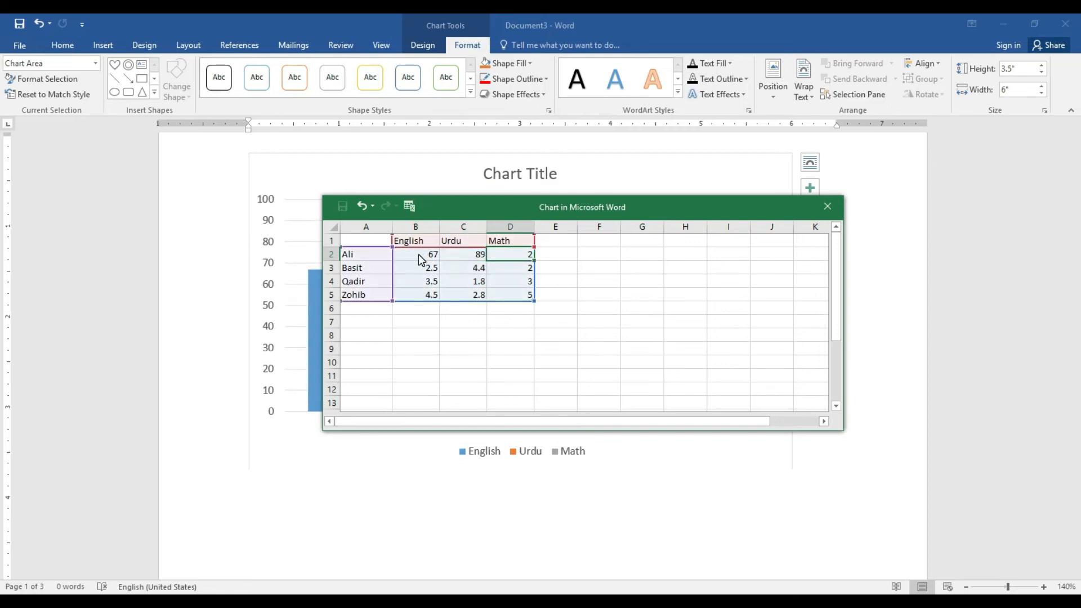
type("50")
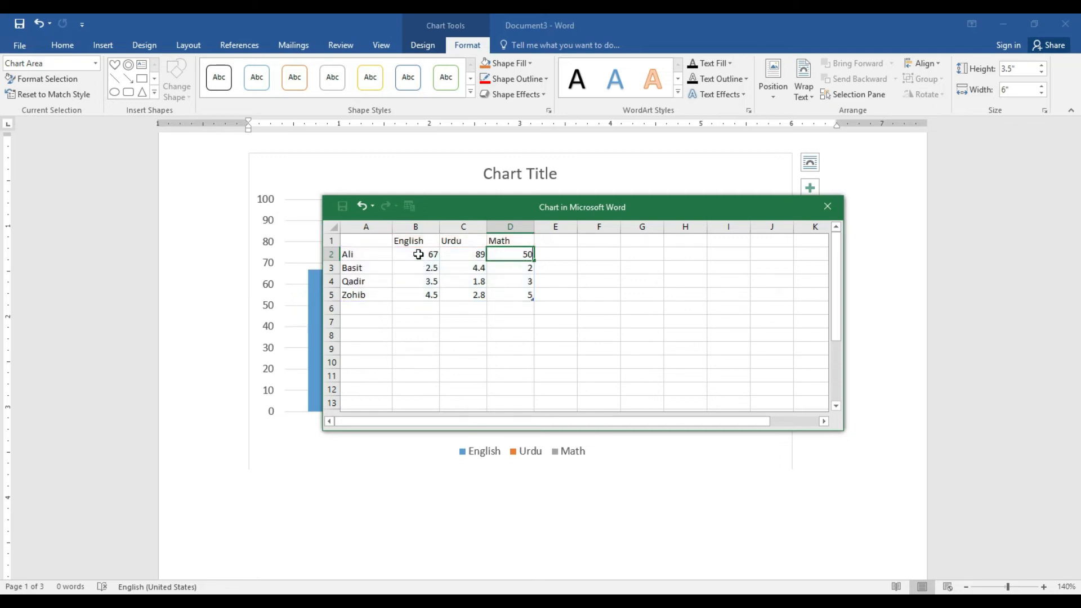
key("Return")
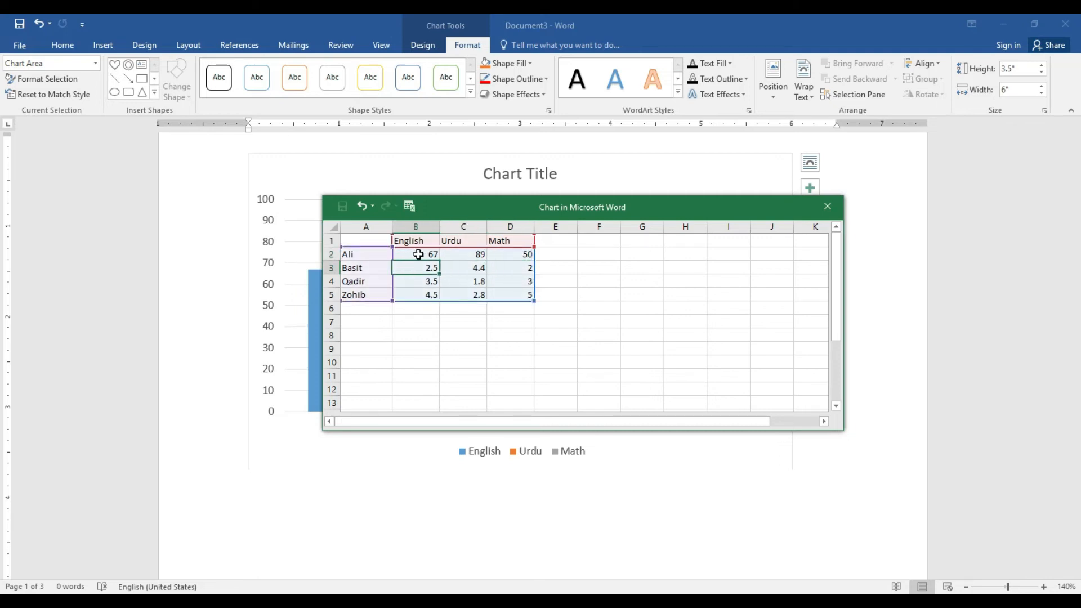
type("89")
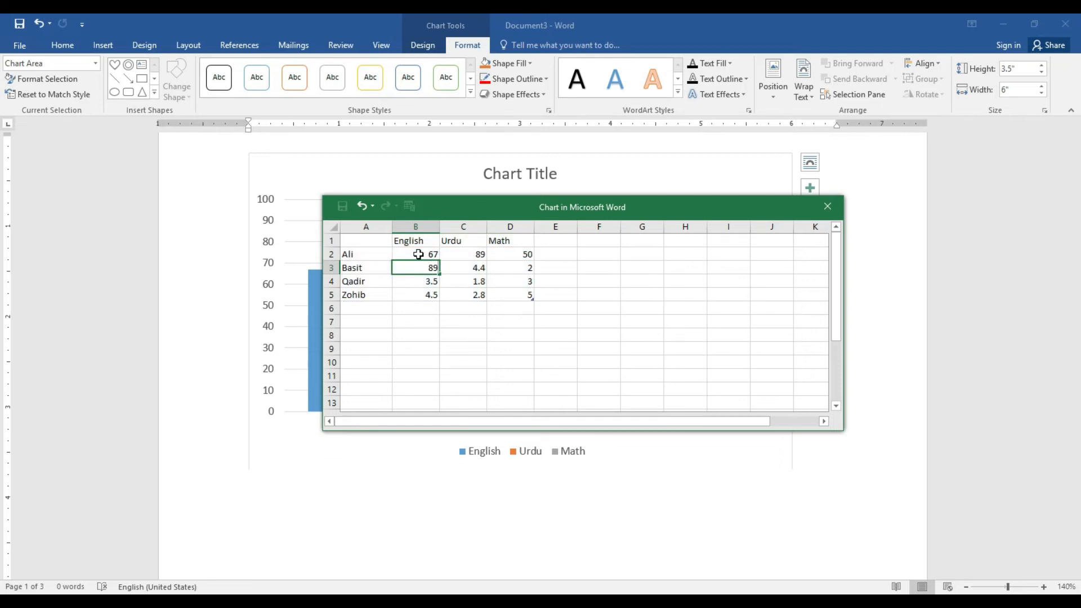
key("Tab")
type("90")
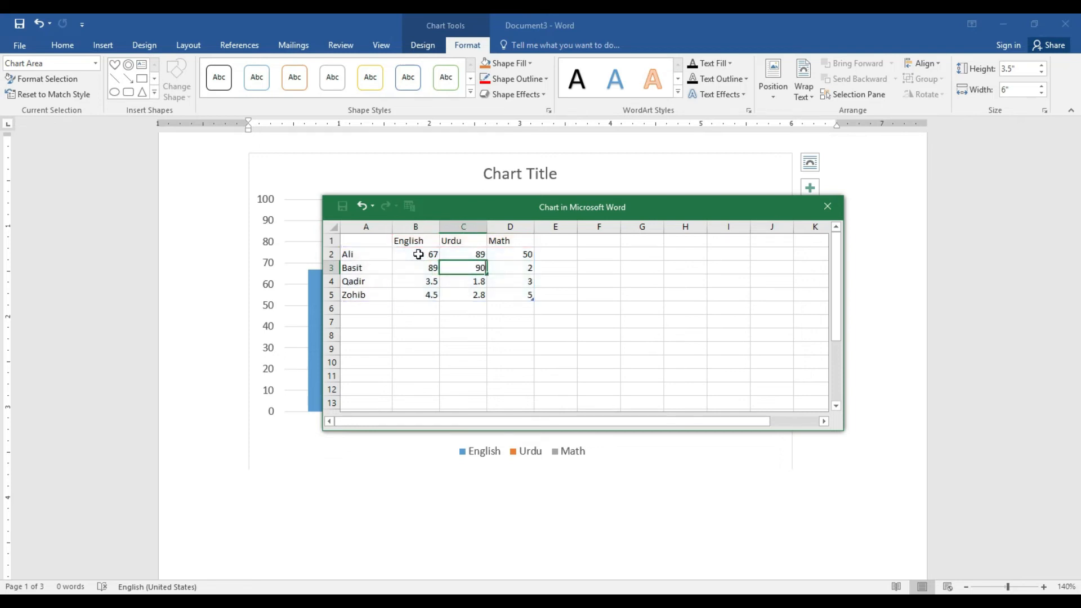
key("Tab")
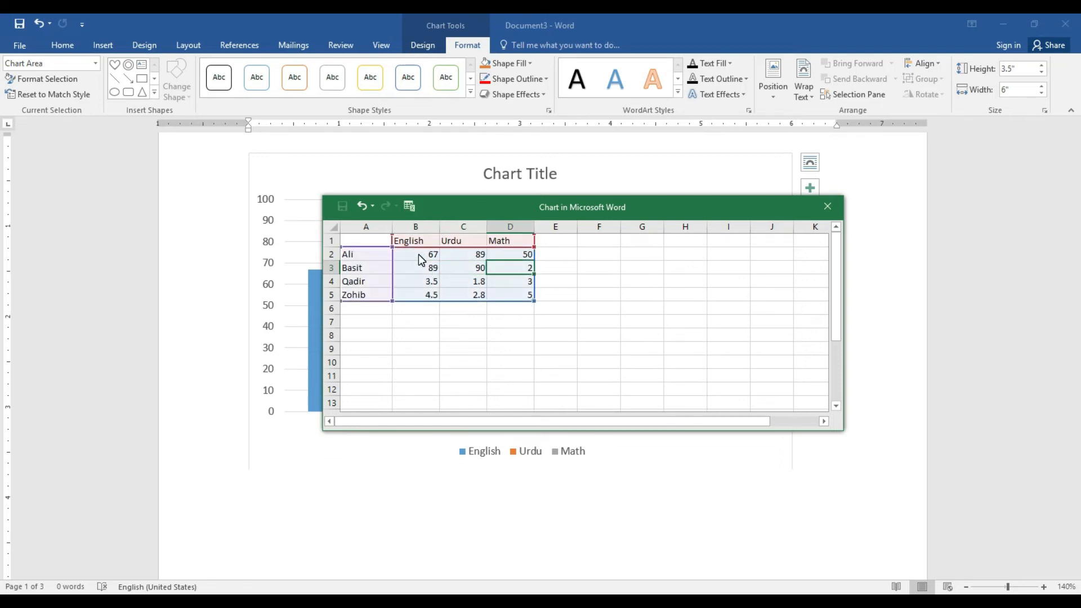
type("78")
key("Return")
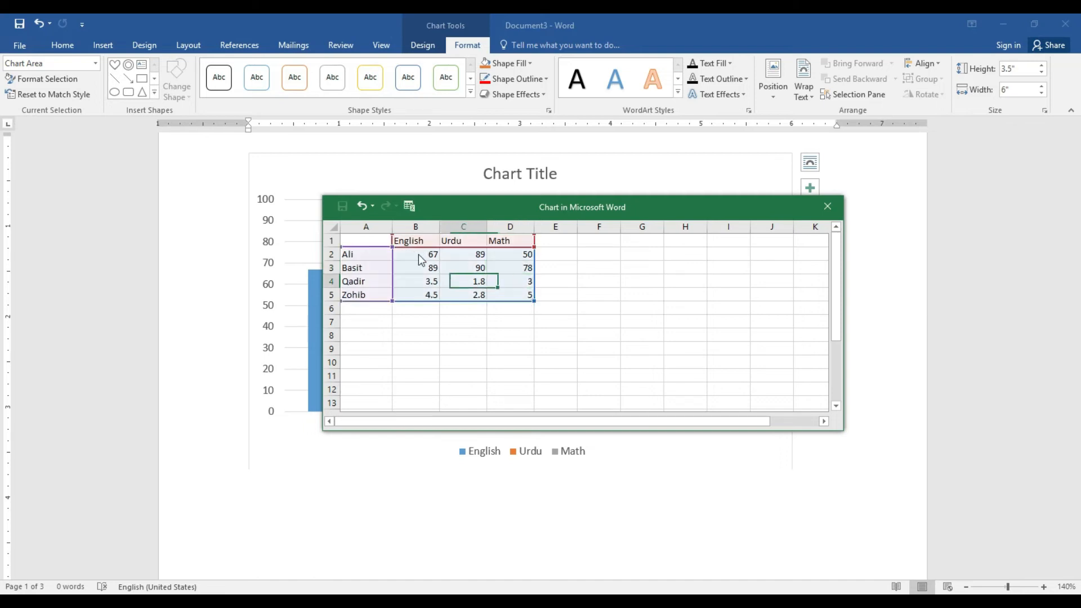
Enter the third and fourth students' marks: 44, 67, 45 and 40, 33, 36
type("44")
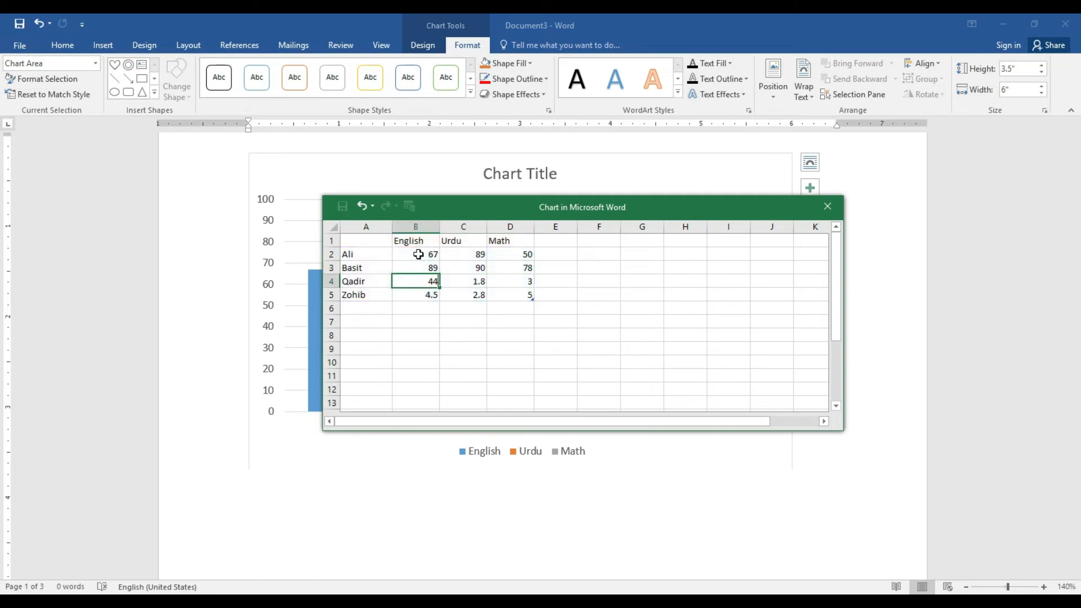
key("Tab")
type("2")
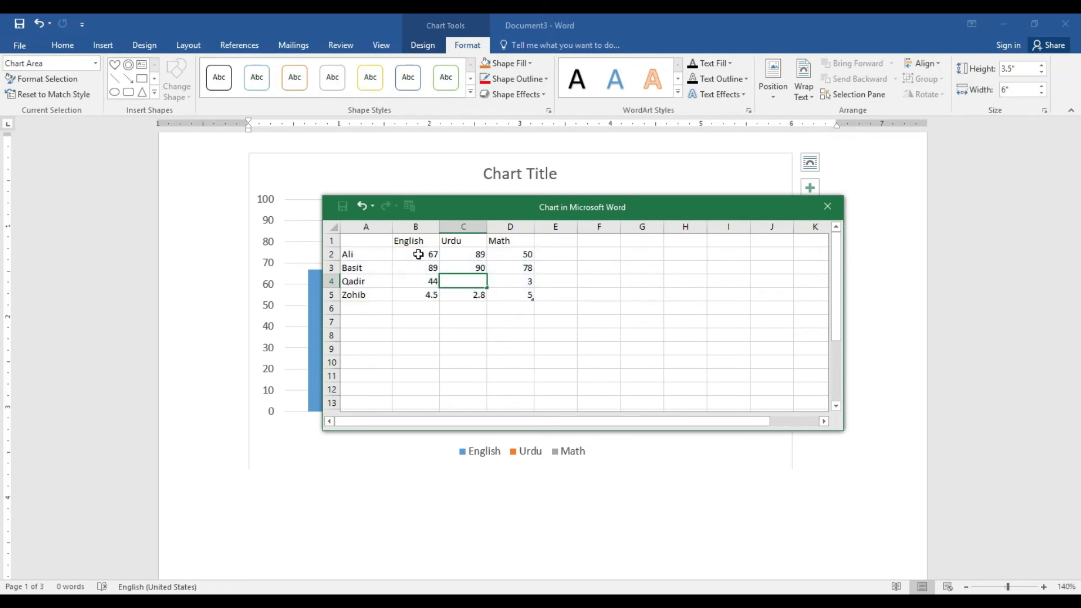
type("67")
key("Tab")
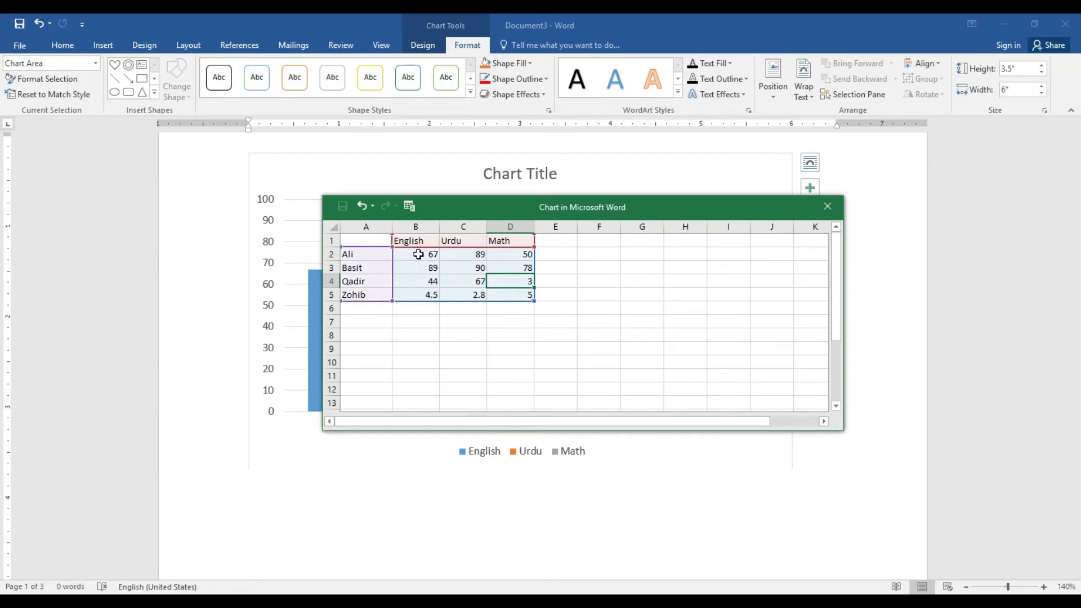
type("455")
key("BackSpace")
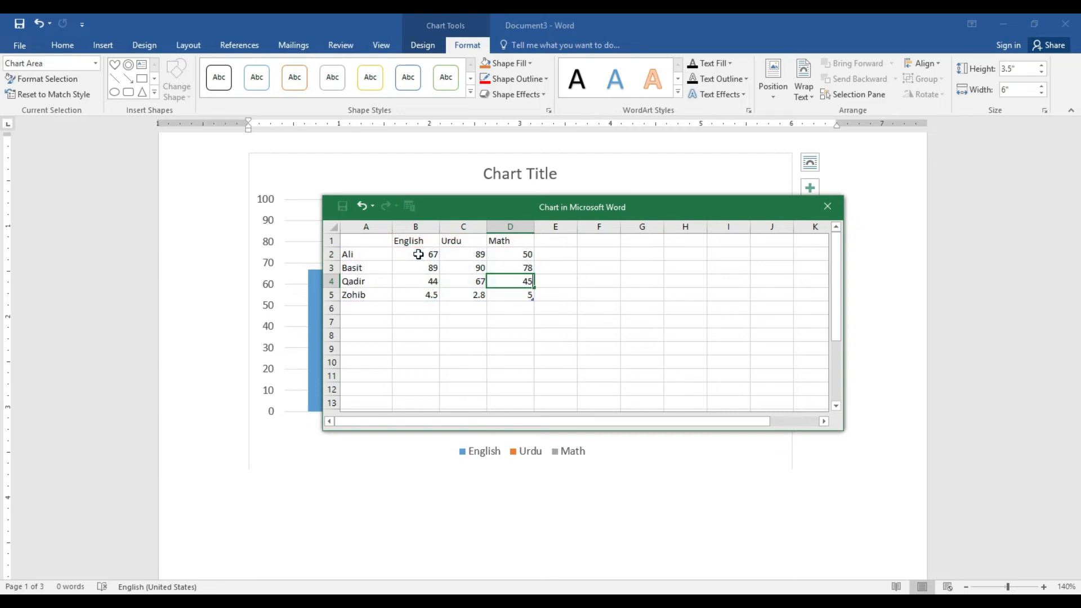
key("Return")
type("40")
key("Tab")
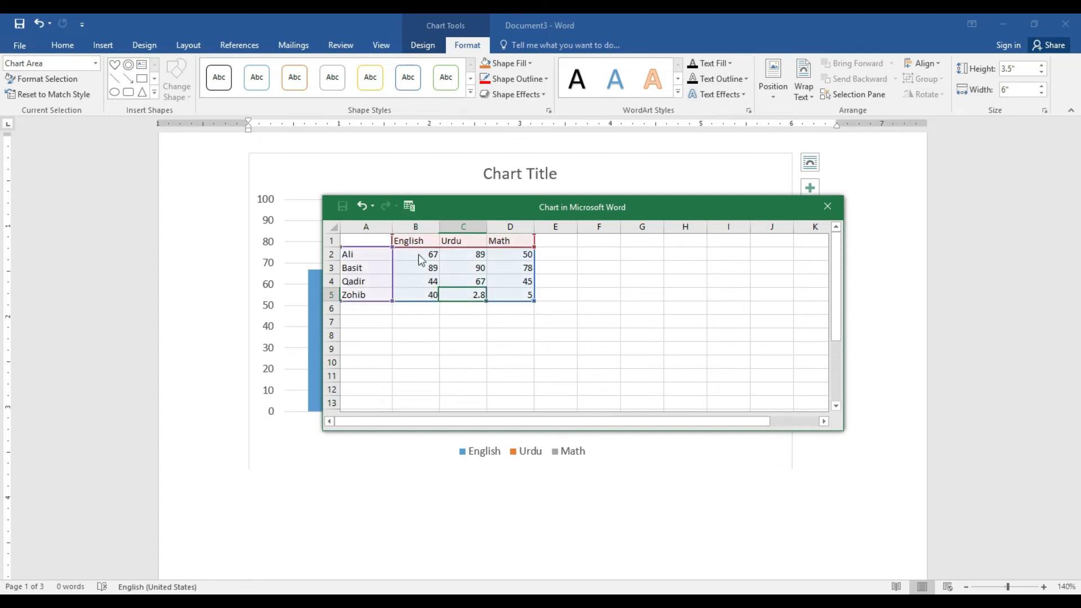
type("33")
key("Tab")
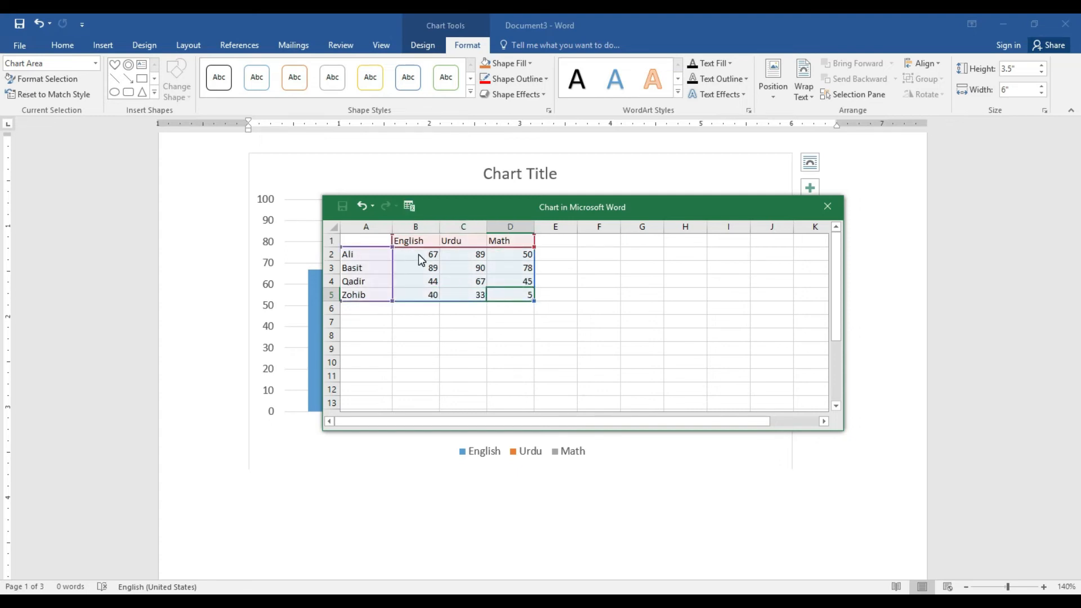
type("32")
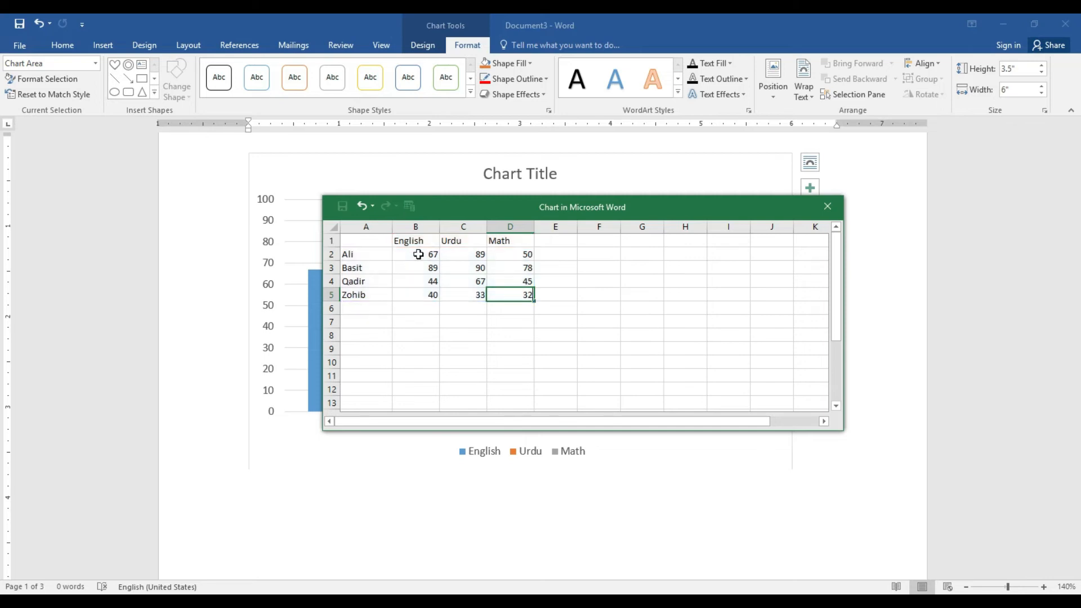
key("BackSpace")
key("BackSpace")
type("36")
Close the chart data sheet and clear the existing Chart Title text
left_click(828, 208)
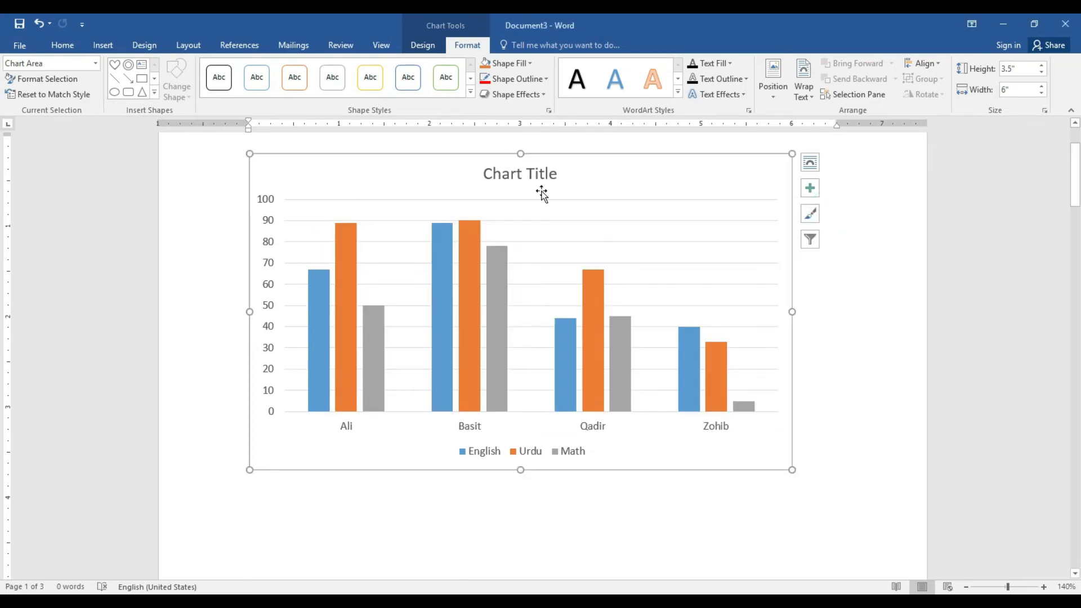
left_click(539, 178)
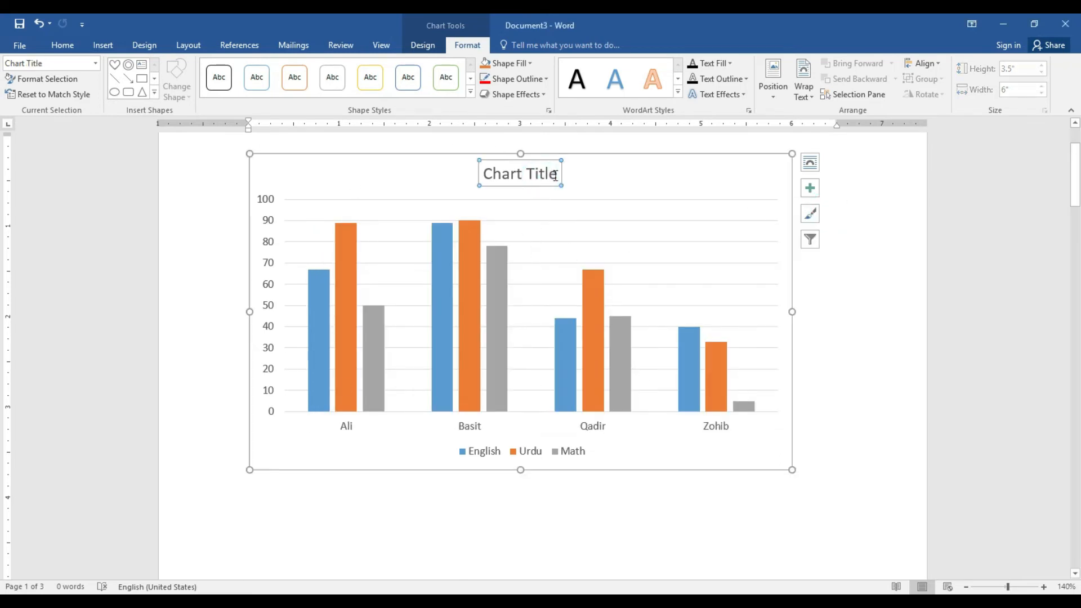
left_click(554, 175)
key("BackSpace")
key("BackSpace")
key("BackSpace")
key("BackSpace")
key("BackSpace")
key("BackSpace")
key("BackSpace")
key("BackSpace")
key("BackSpace")
key("BackSpace")
key("BackSpace")
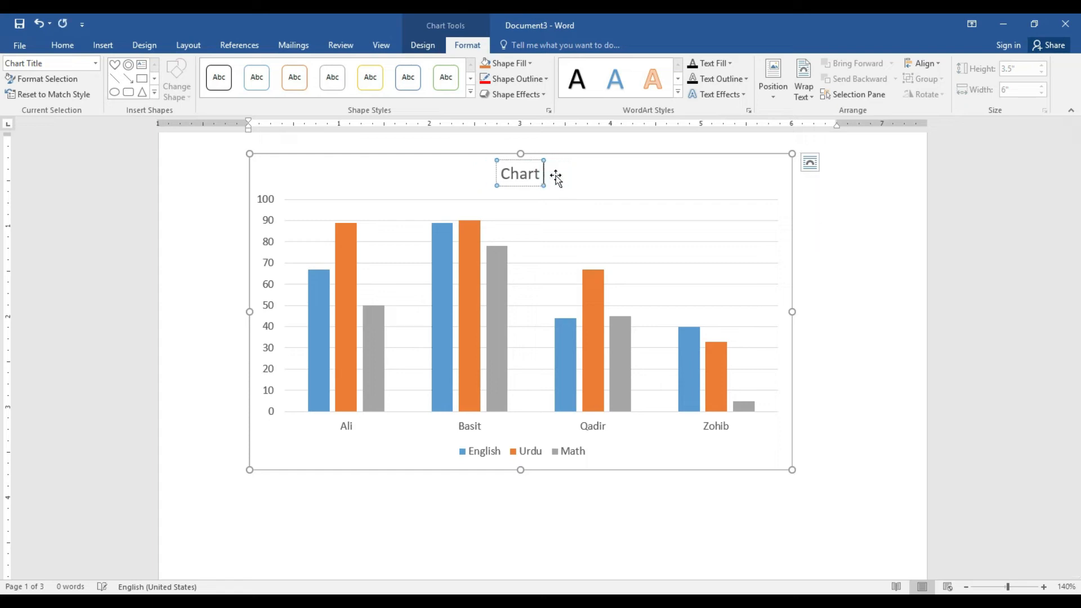
Type '3rd class Papers Result' as the new chart title
type("Class")
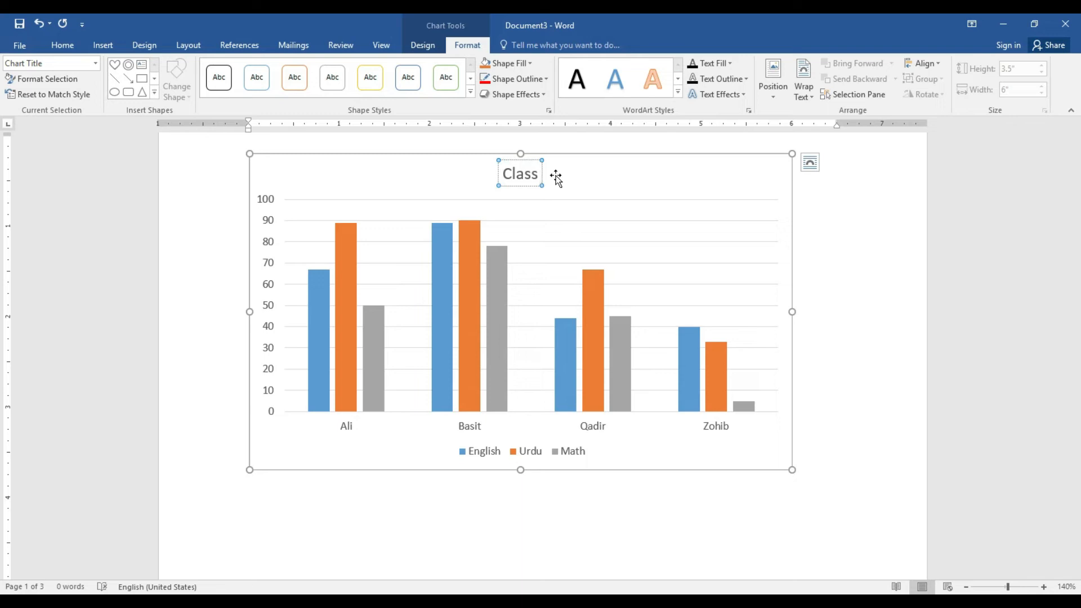
type(" three")
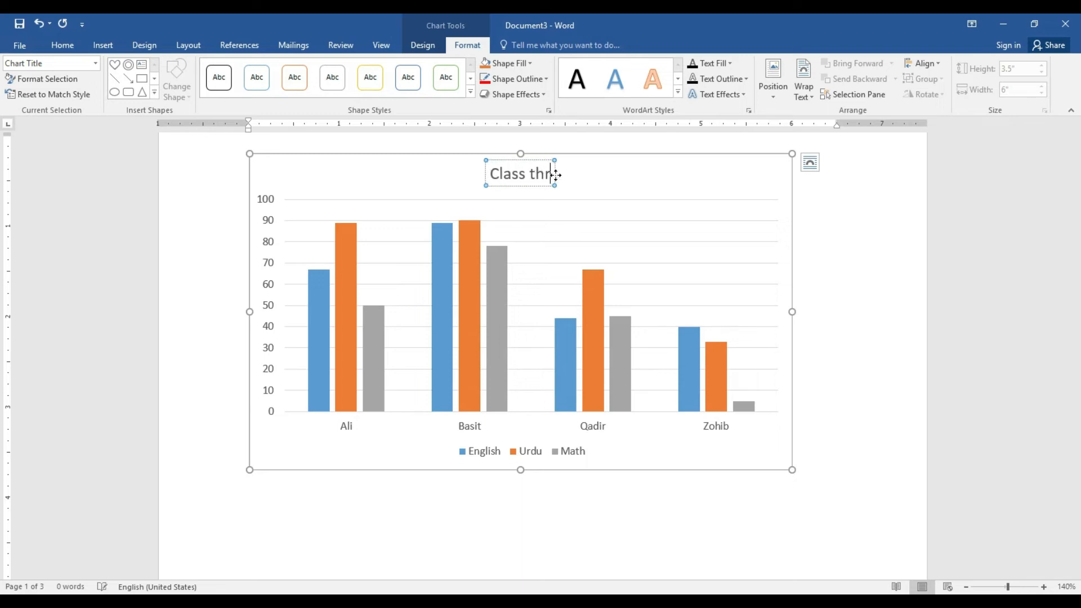
key("BackSpace")
key("BackSpace")
key("BackSpace")
key("BackSpace")
key("BackSpace")
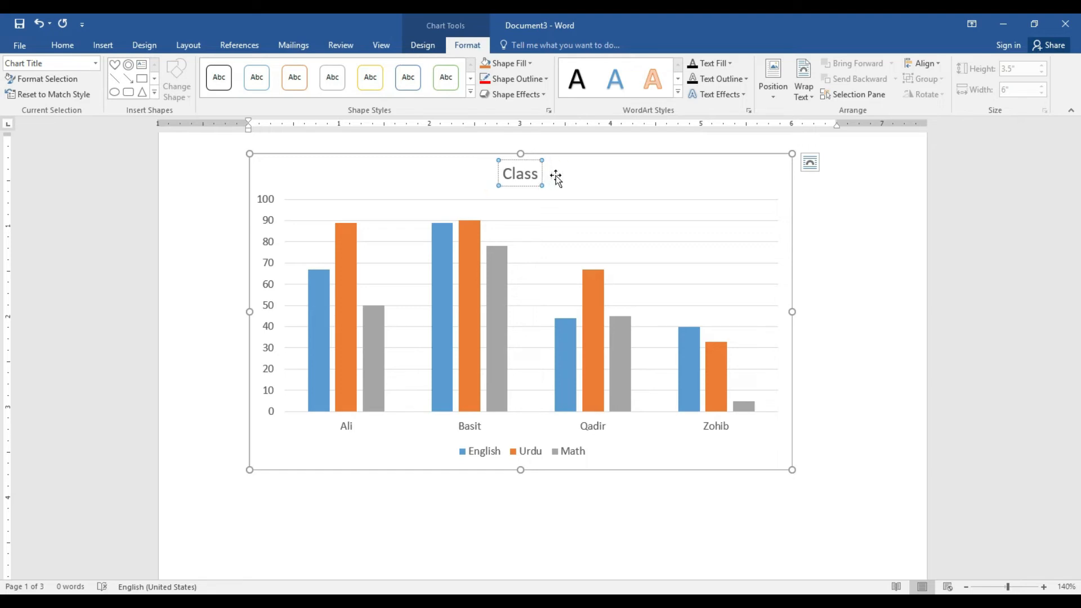
key("BackSpace")
key("BackSpace")
key("BackSpace")
key("BackSpace")
key("BackSpace")
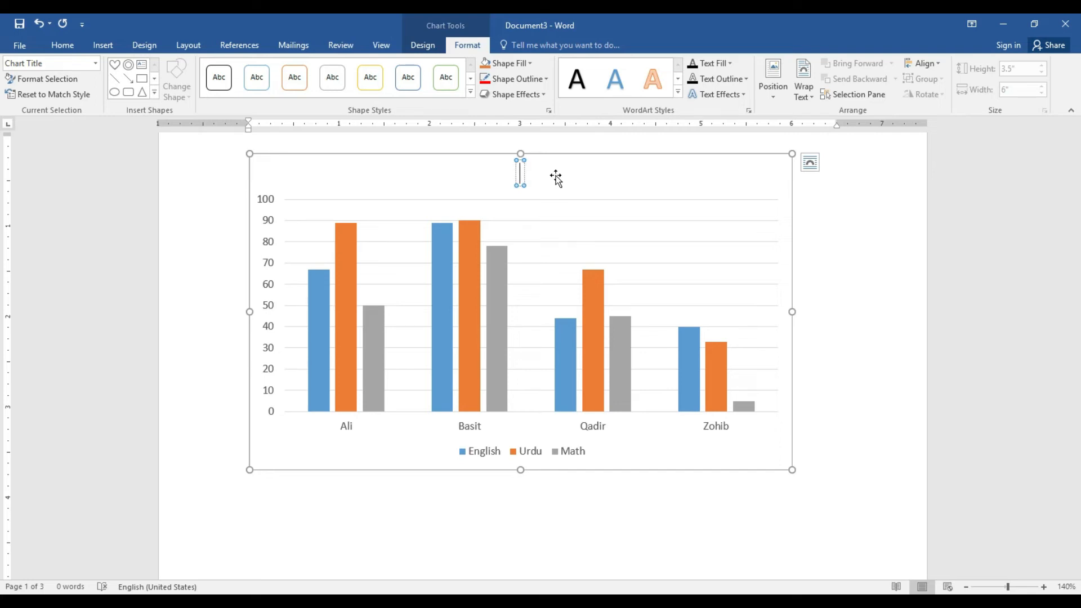
type("3rd class")
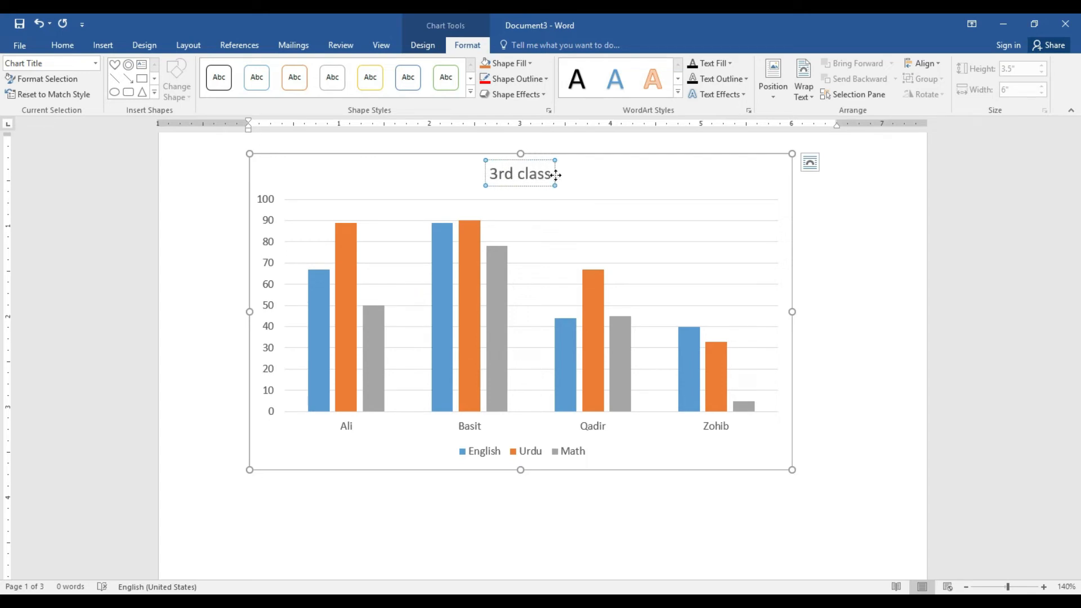
type(" Pap")
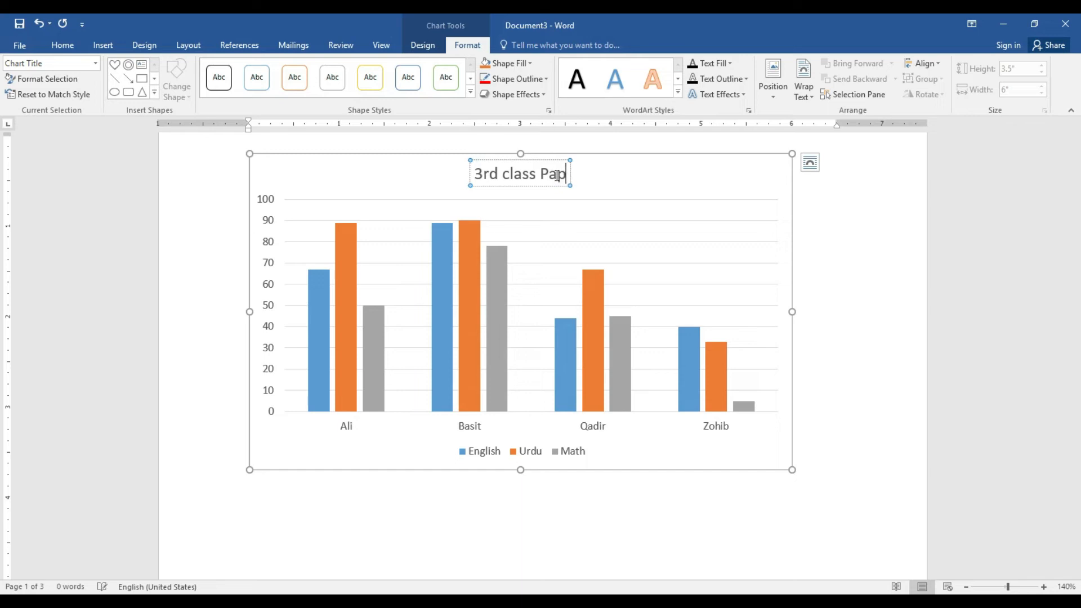
type("ers Result")
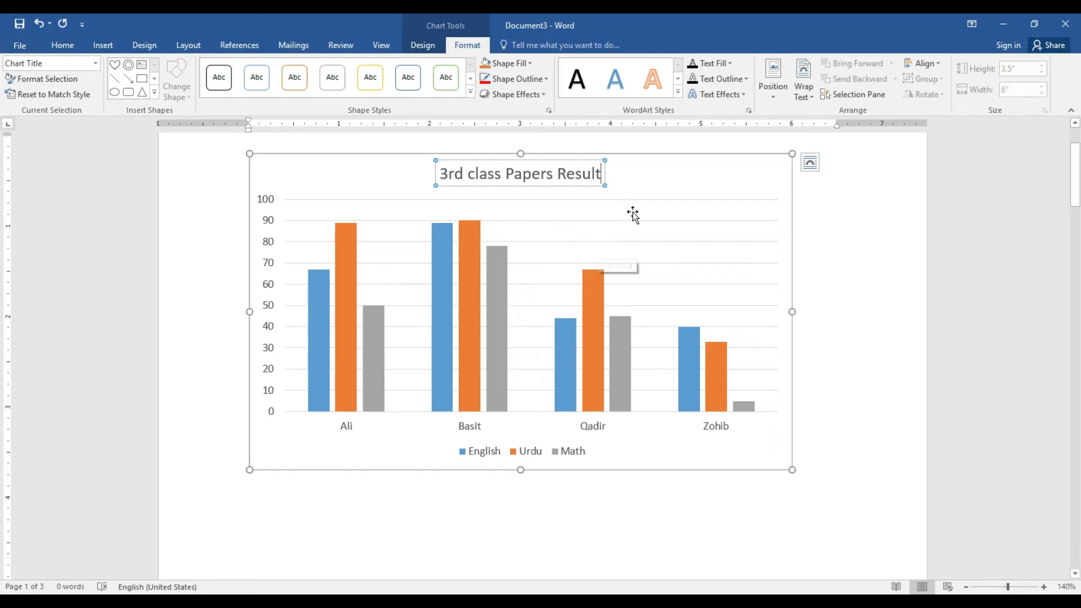
left_click(633, 212)
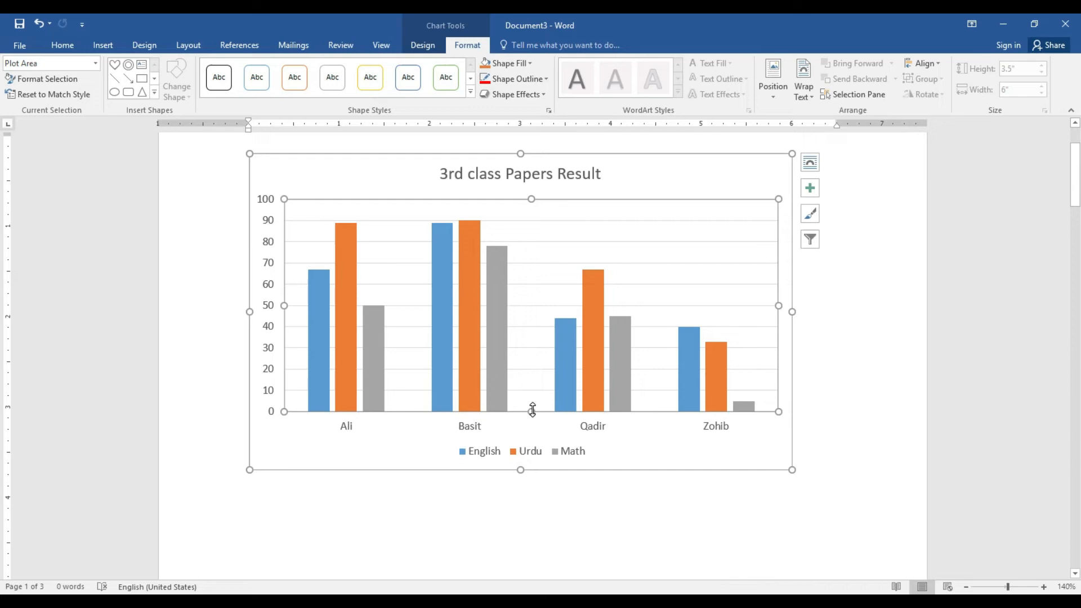
mouse_move(702, 356)
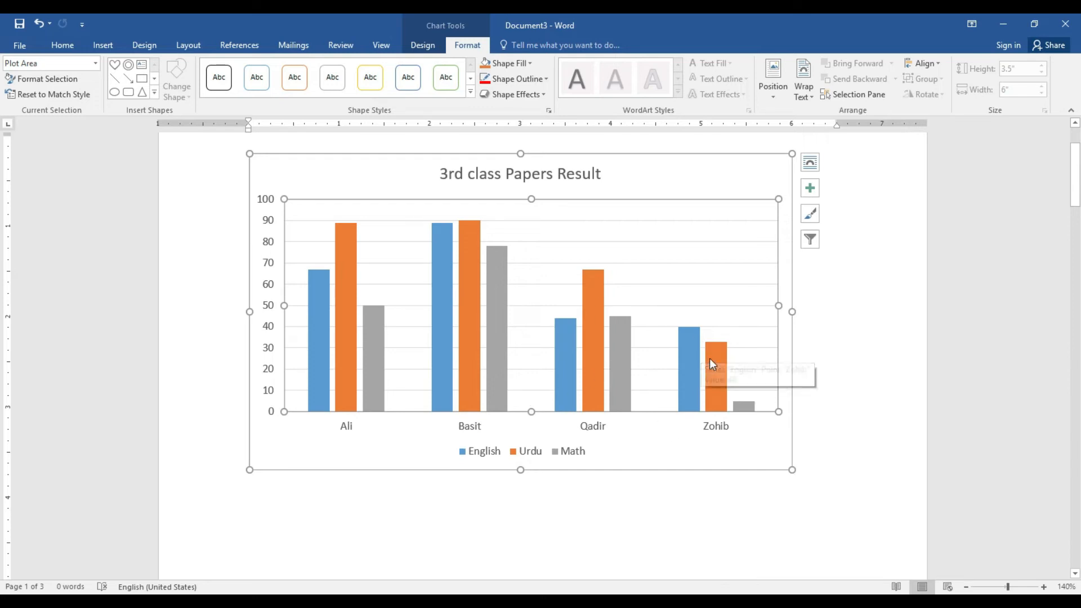
mouse_move(590, 338)
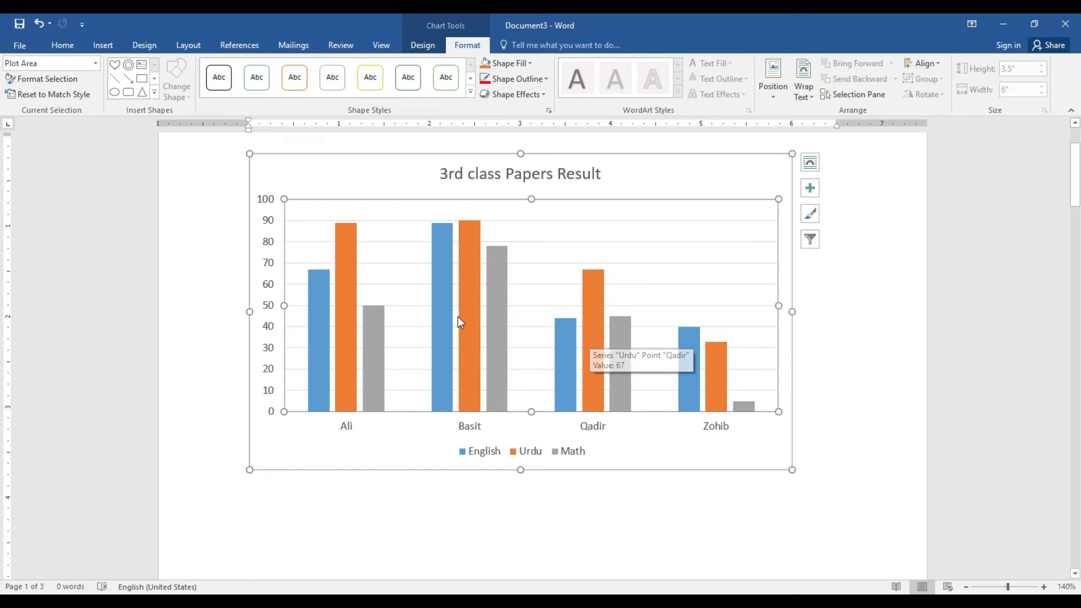
mouse_move(353, 313)
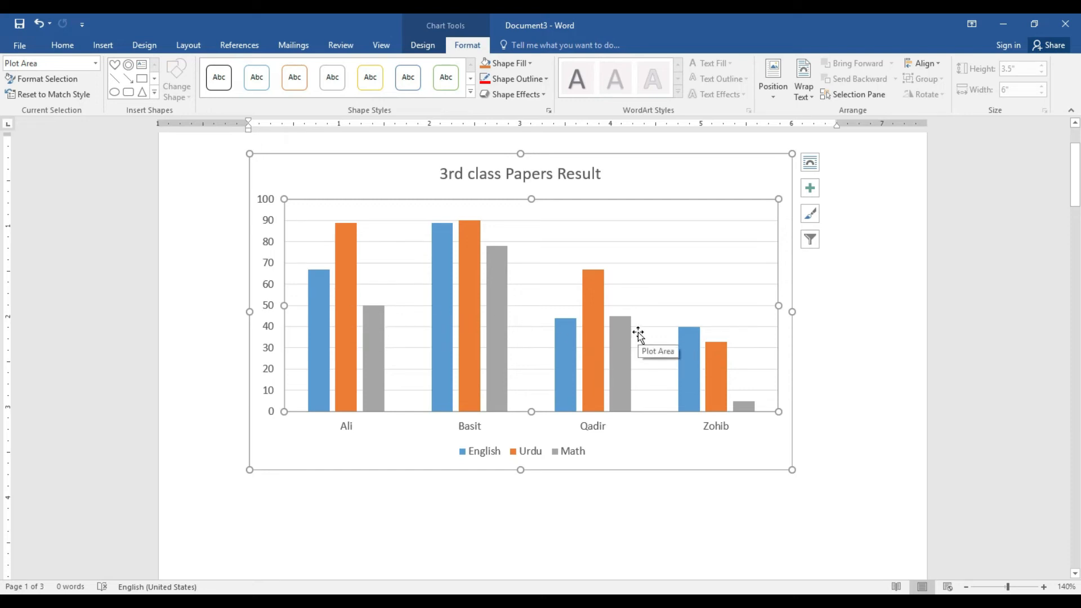
Try a right-legend quick layout, then one with data labels and a top legend
left_click(424, 45)
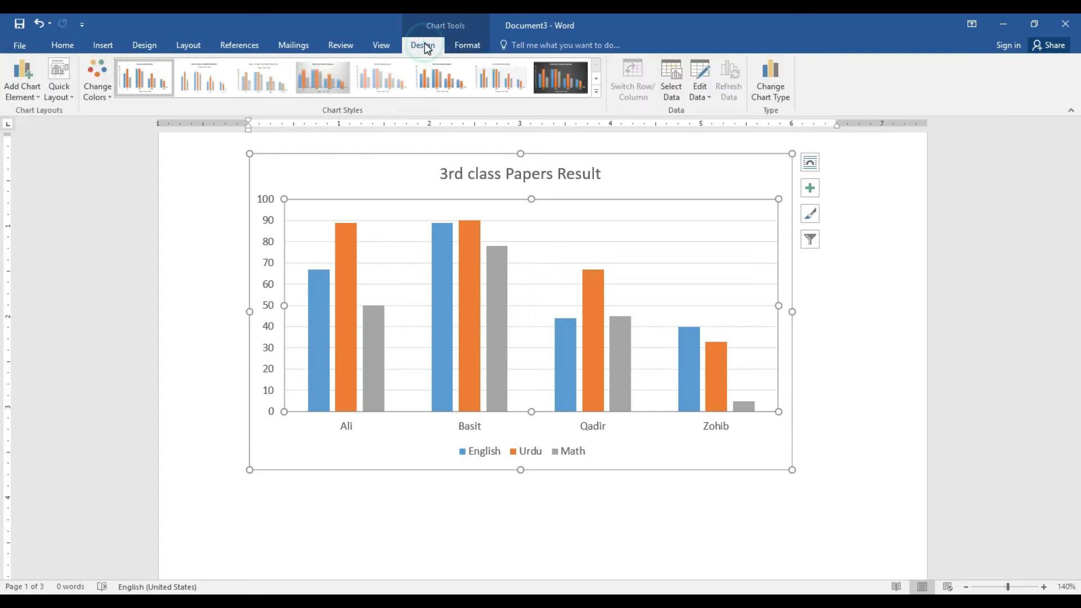
left_click(56, 99)
left_click(64, 130)
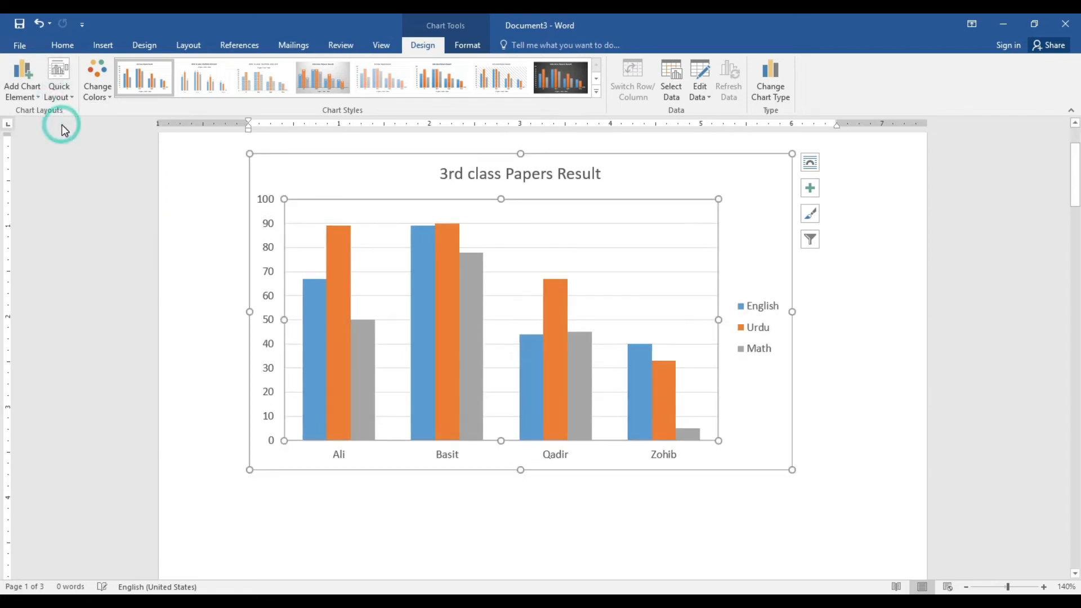
left_click(63, 87)
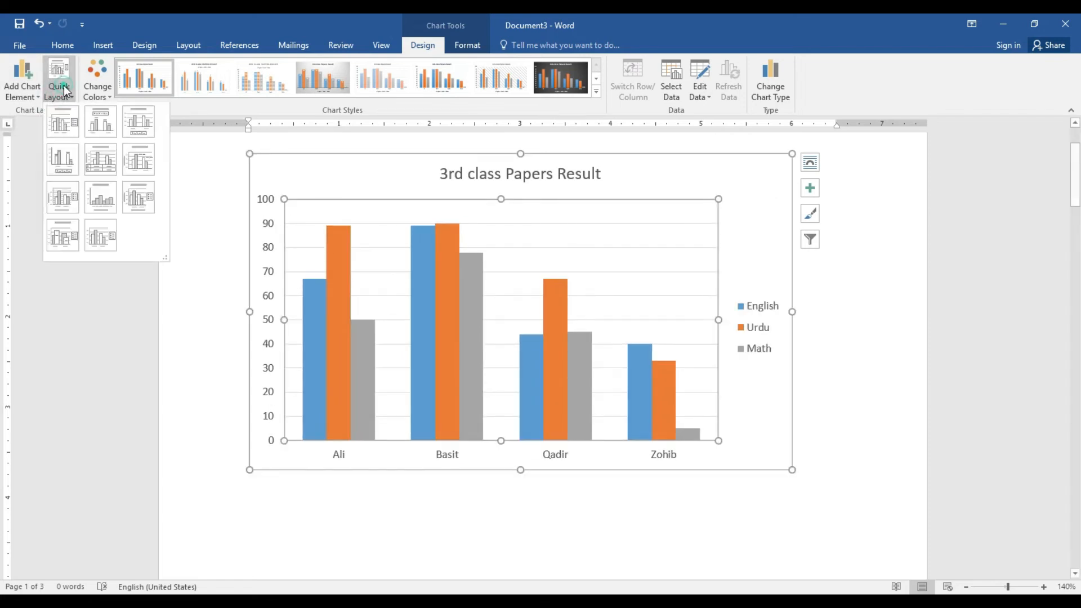
left_click(97, 124)
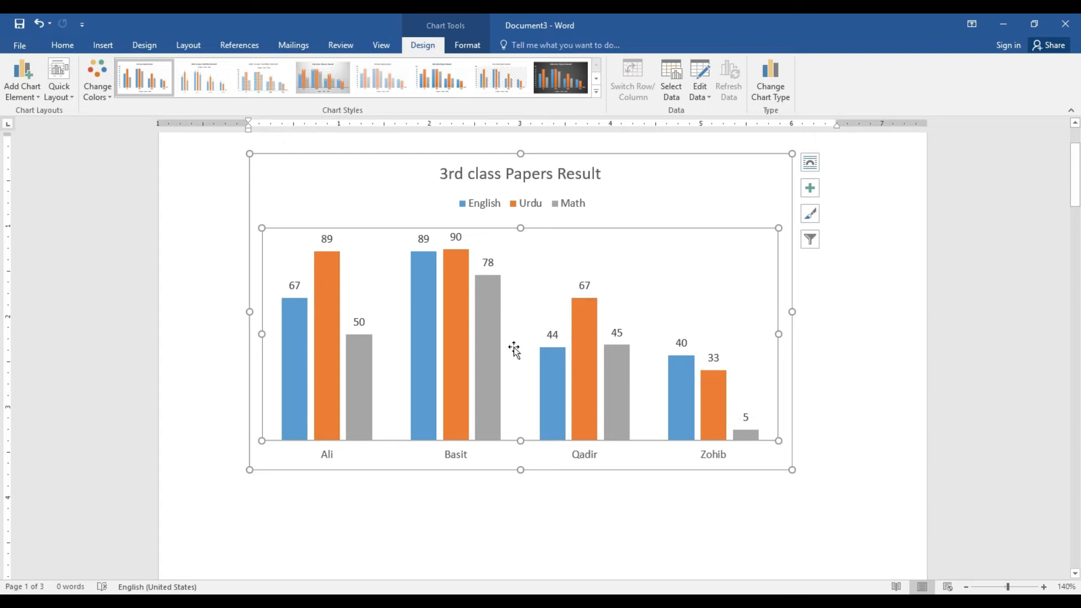
Try an axis-titles layout, then settle on Layout 1 with the default Chart Title
left_click(64, 100)
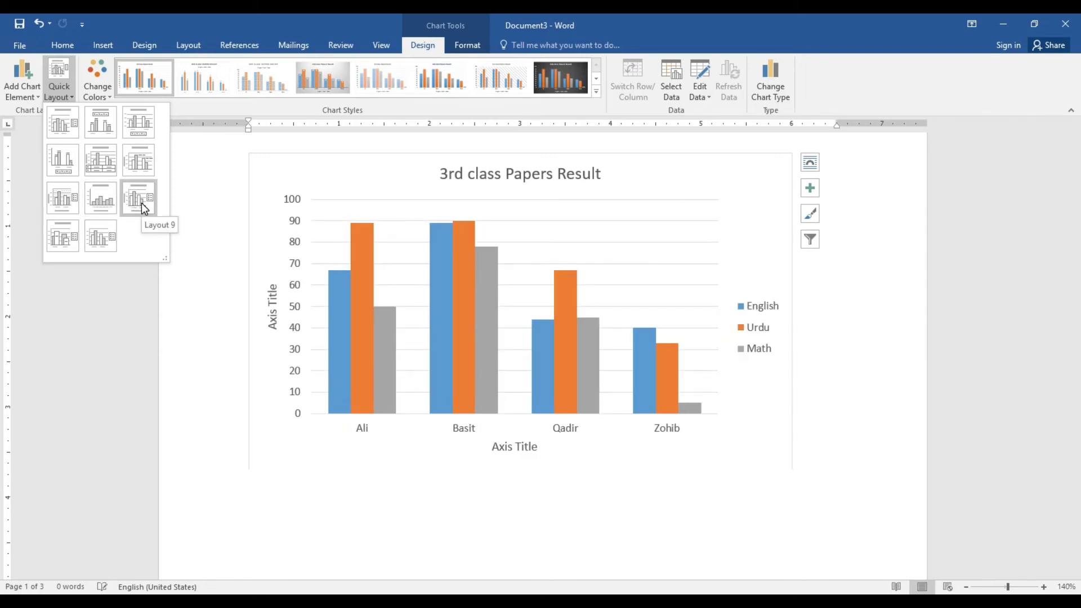
left_click(63, 200)
left_click(62, 95)
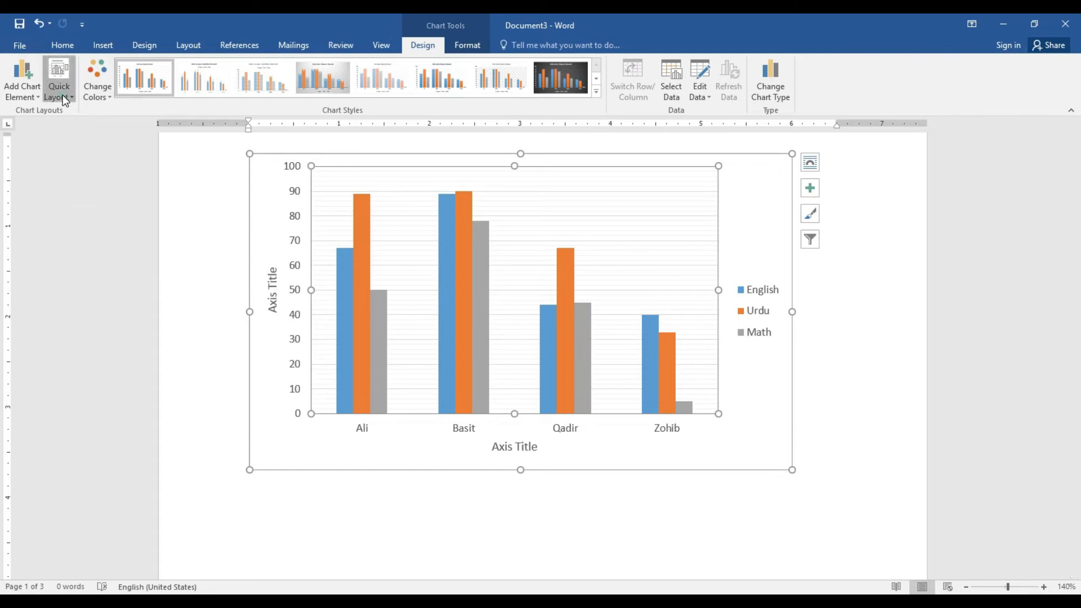
left_click(67, 121)
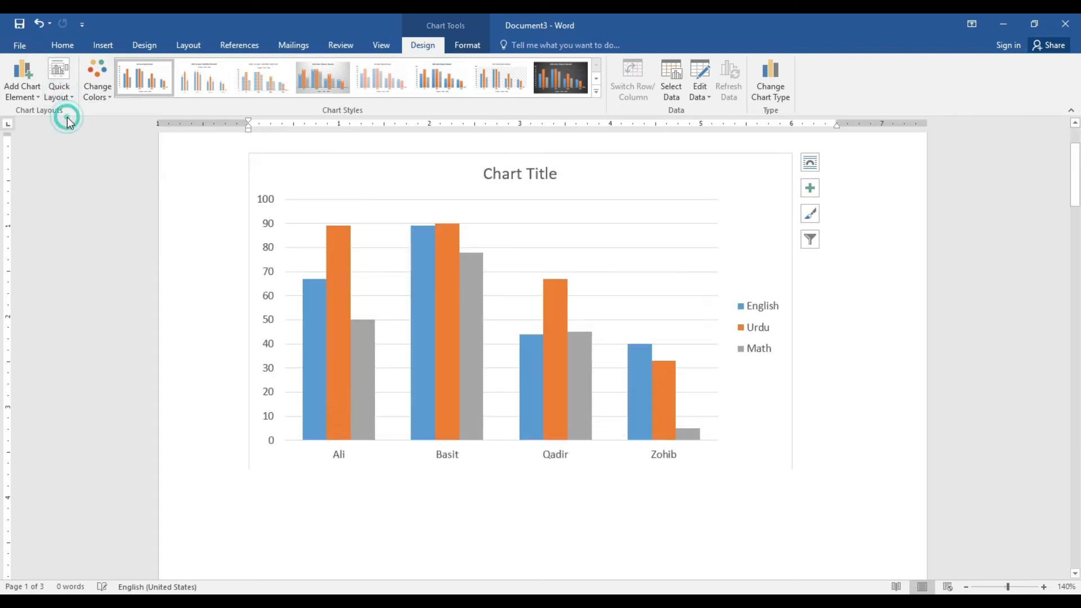
left_click(104, 93)
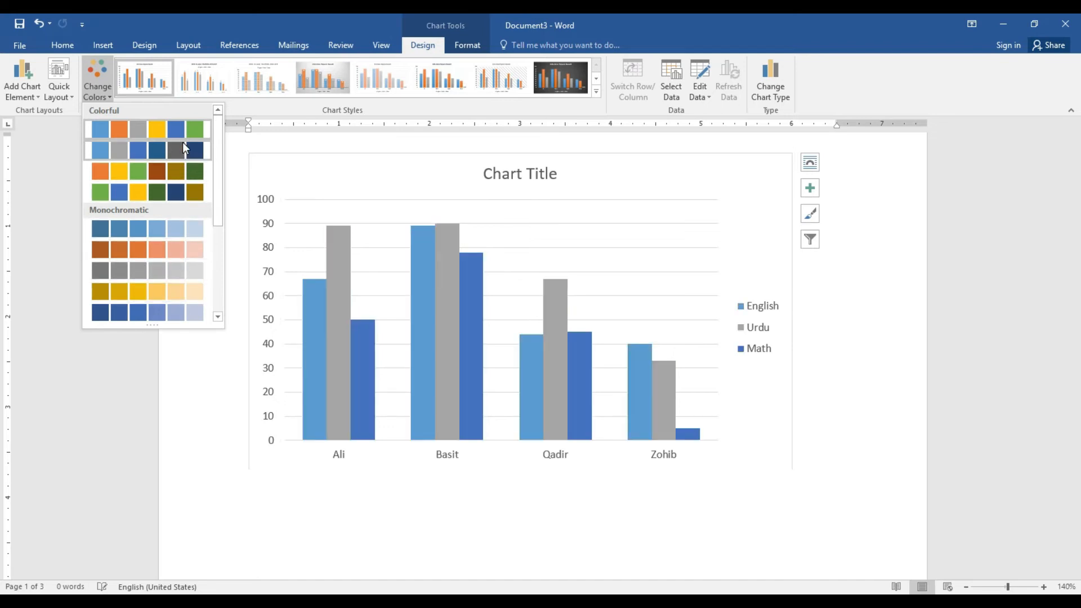
Apply the orange, yellow and green colour scheme and preview several chart styles
left_click(181, 167)
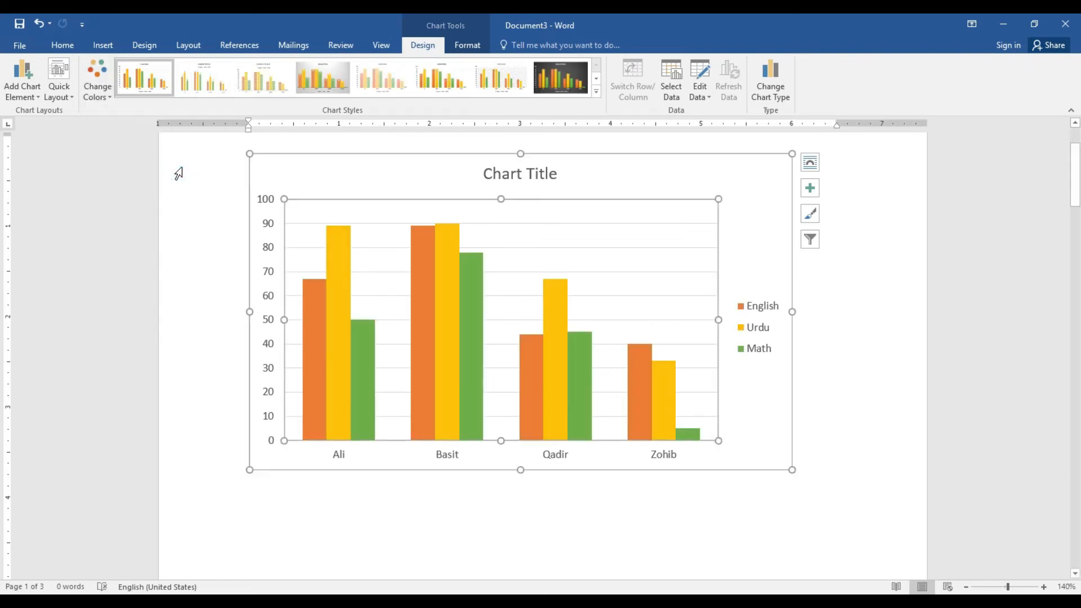
left_click(272, 89)
left_click(315, 89)
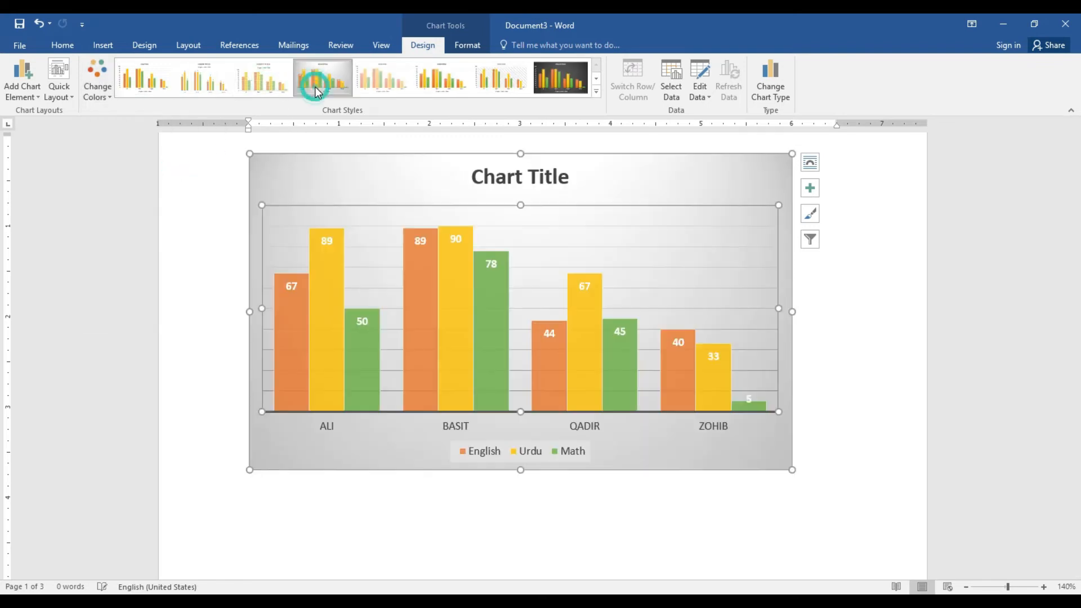
left_click(425, 91)
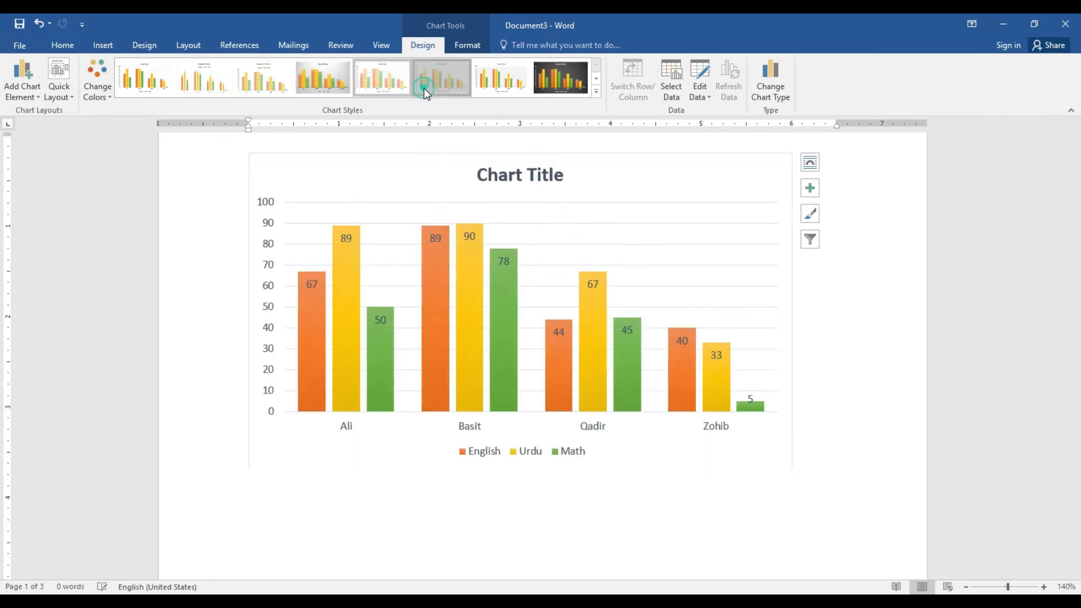
left_click(488, 93)
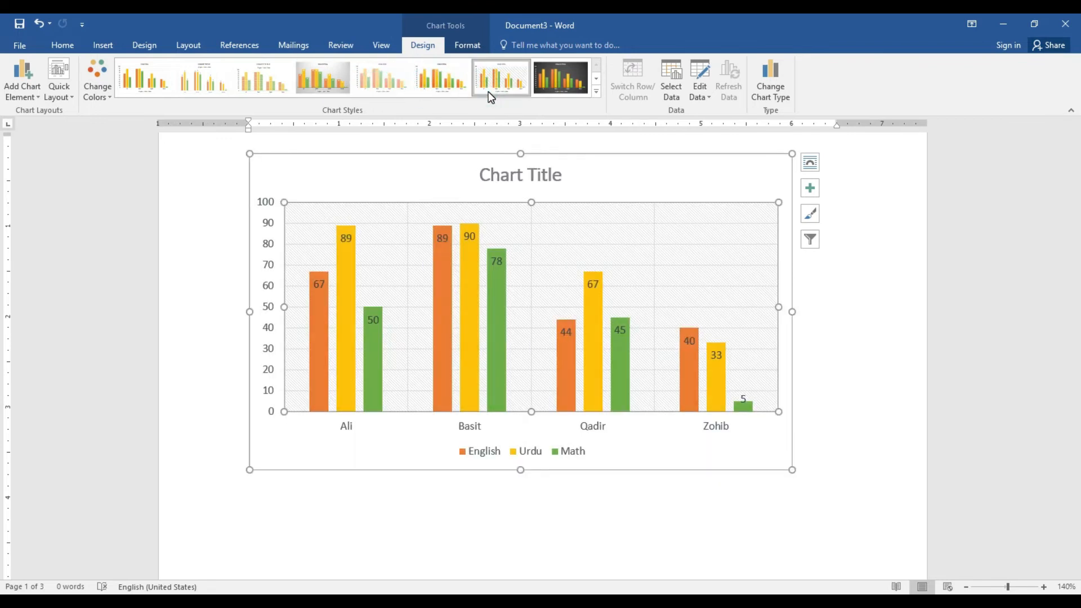
Settle on the dark-background chart style with outlined bars (Style 12)
left_click(553, 88)
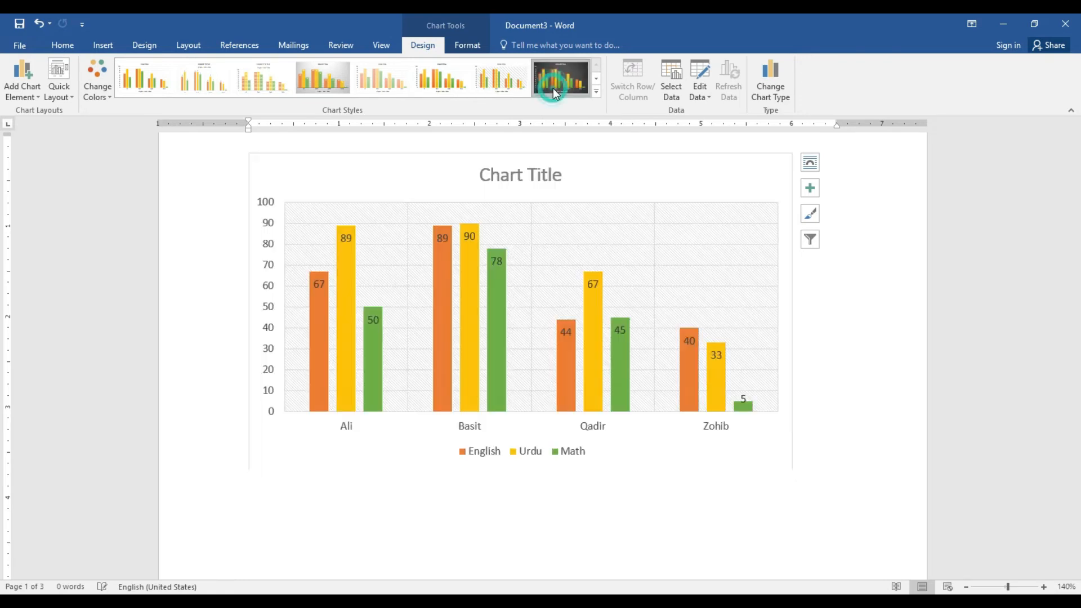
left_click(596, 92)
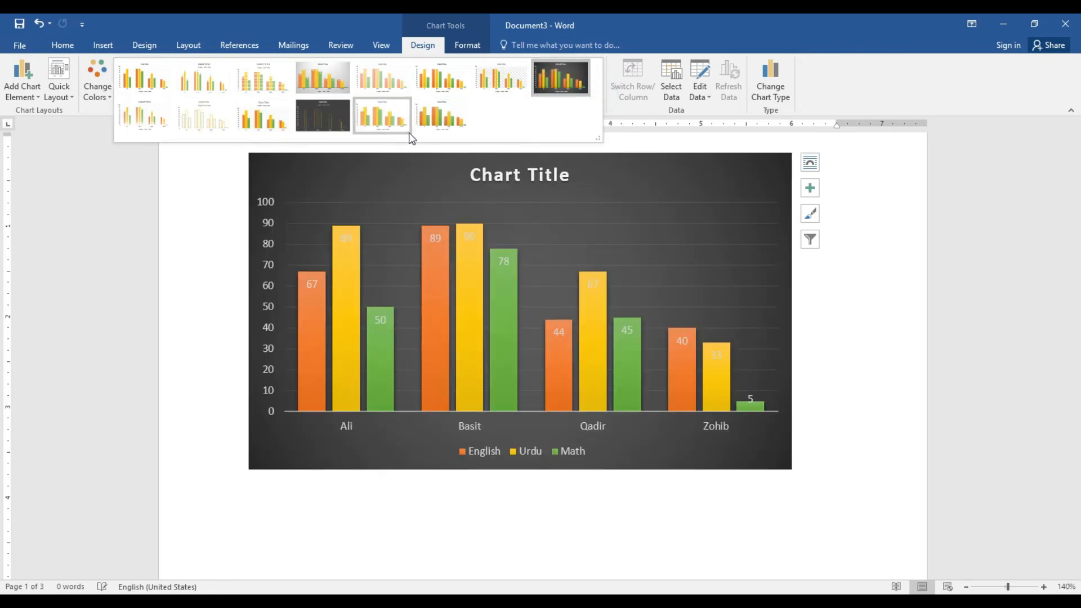
left_click(338, 119)
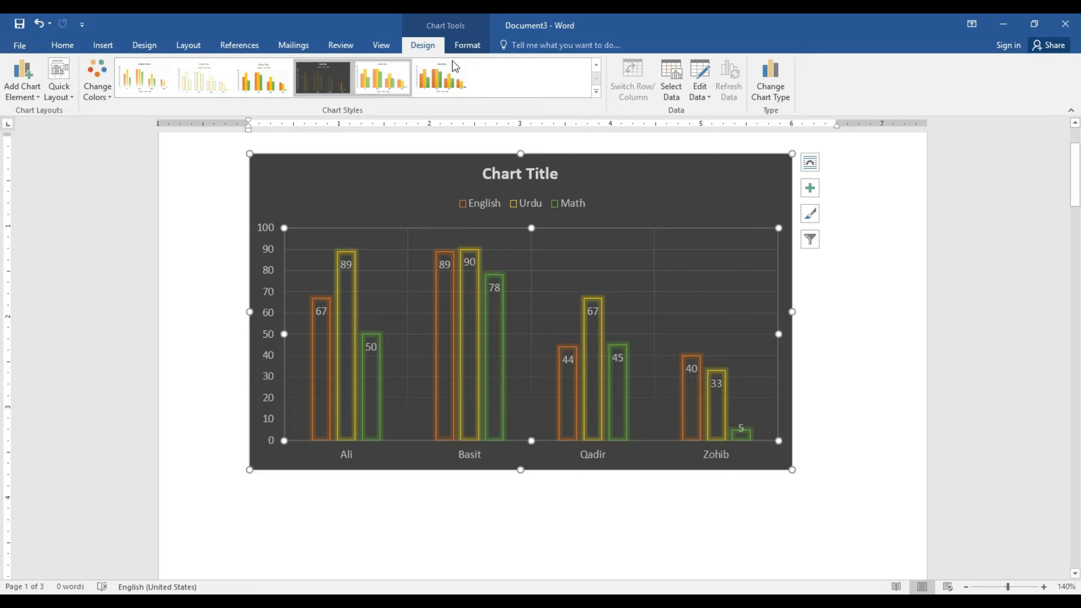
left_click(466, 45)
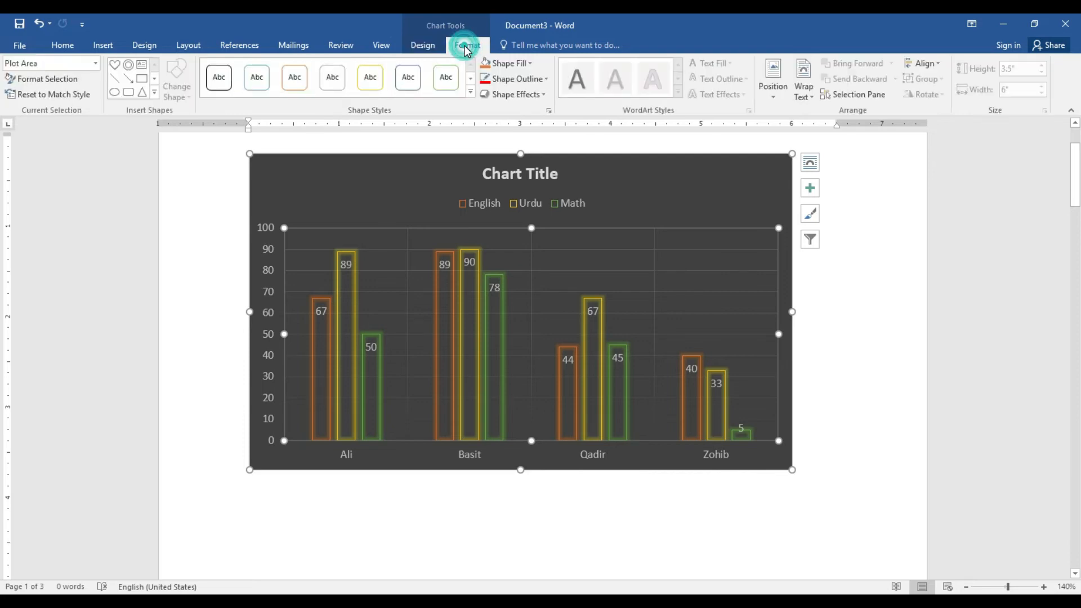
left_click(541, 179)
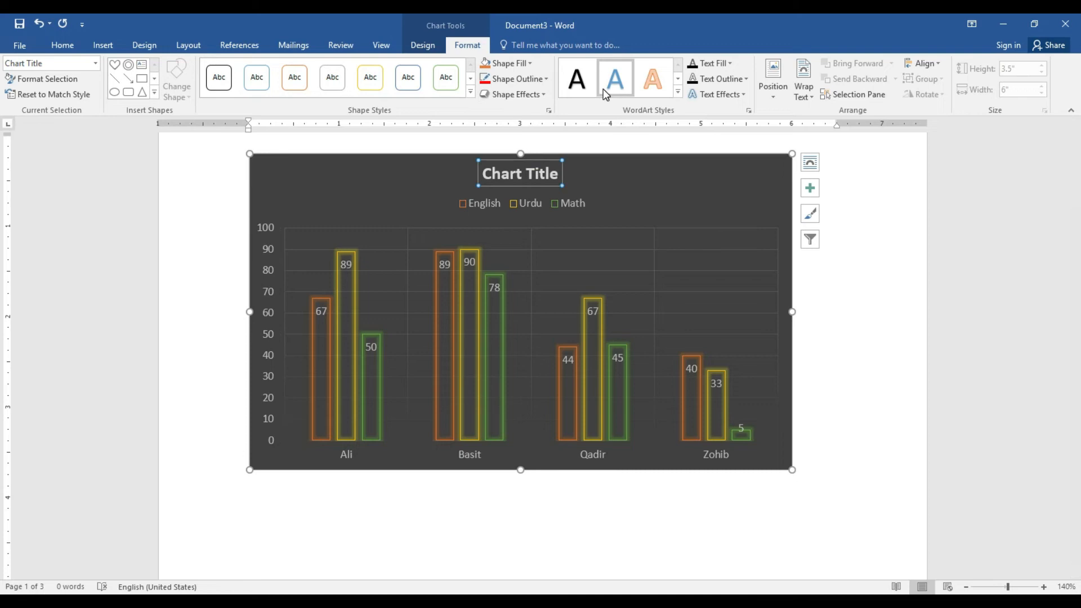
Give the Chart Title an outlined WordArt style and the chart area a gold gradient fill
left_click(678, 93)
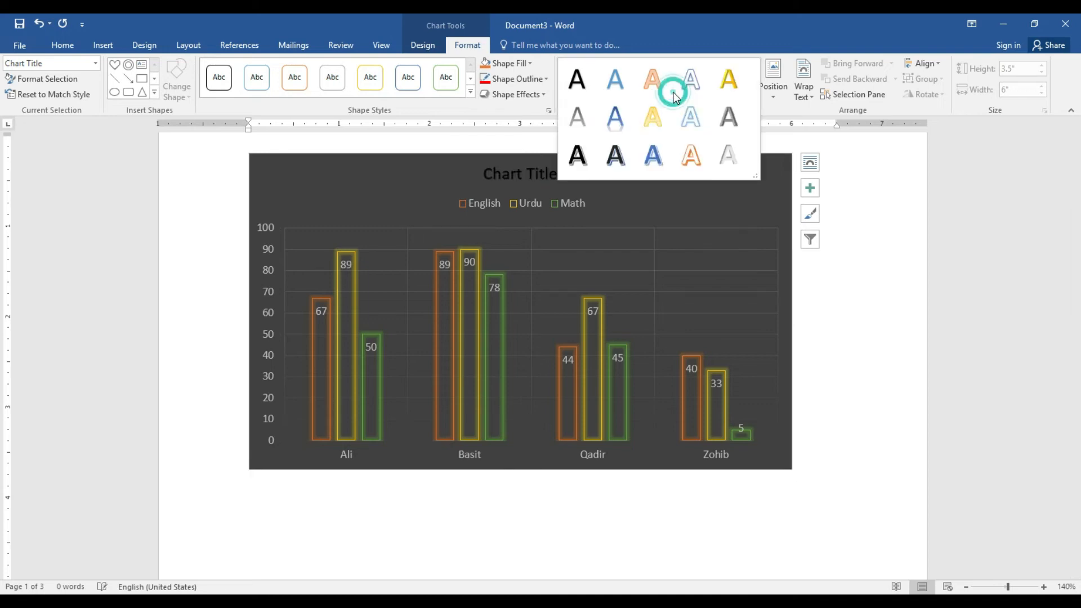
left_click(589, 159)
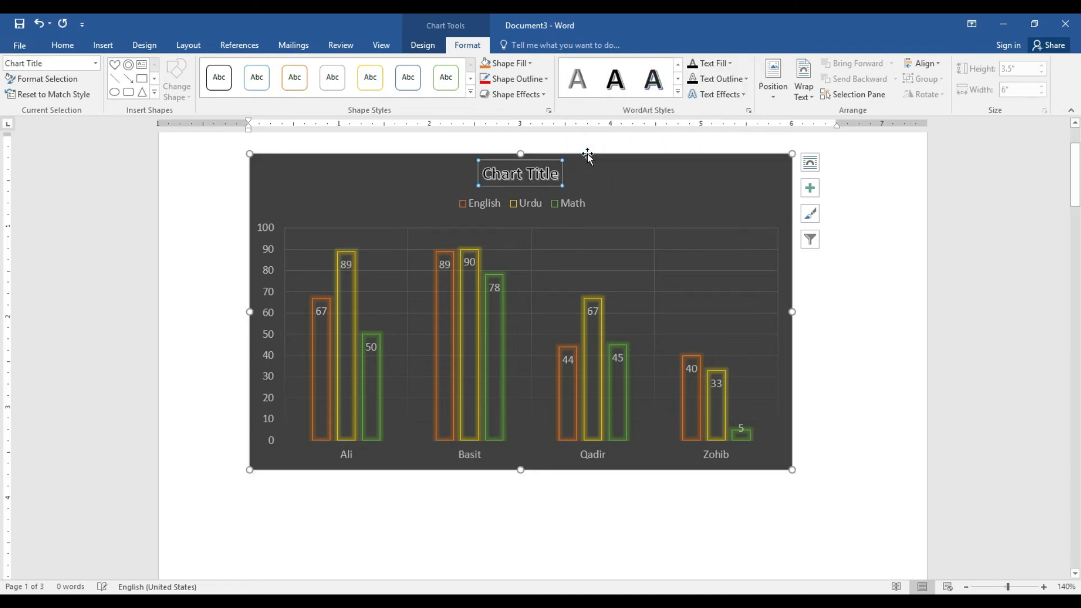
left_click(470, 93)
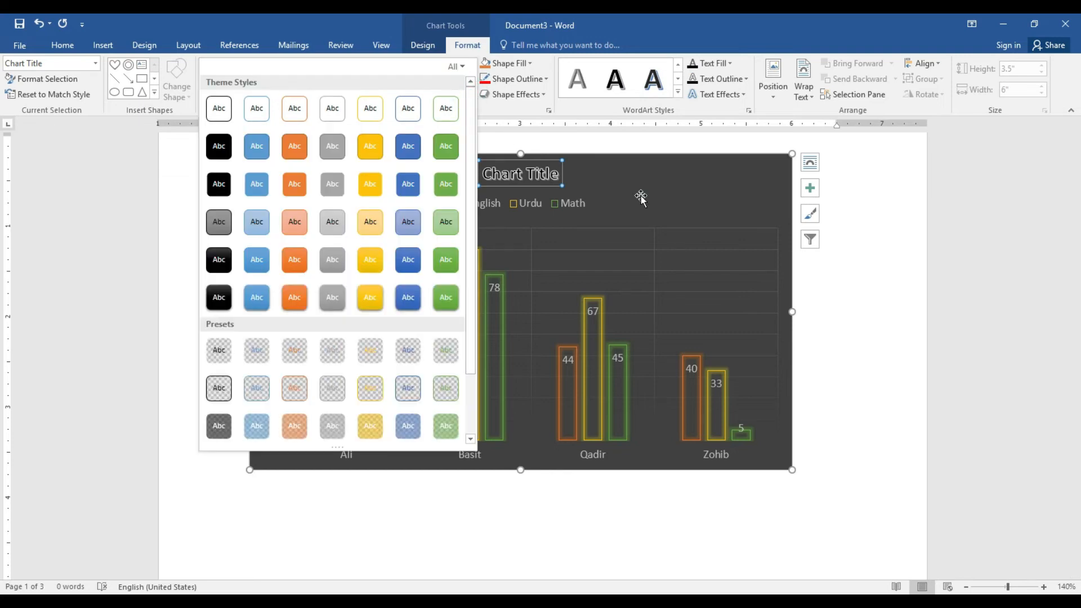
left_click(640, 194)
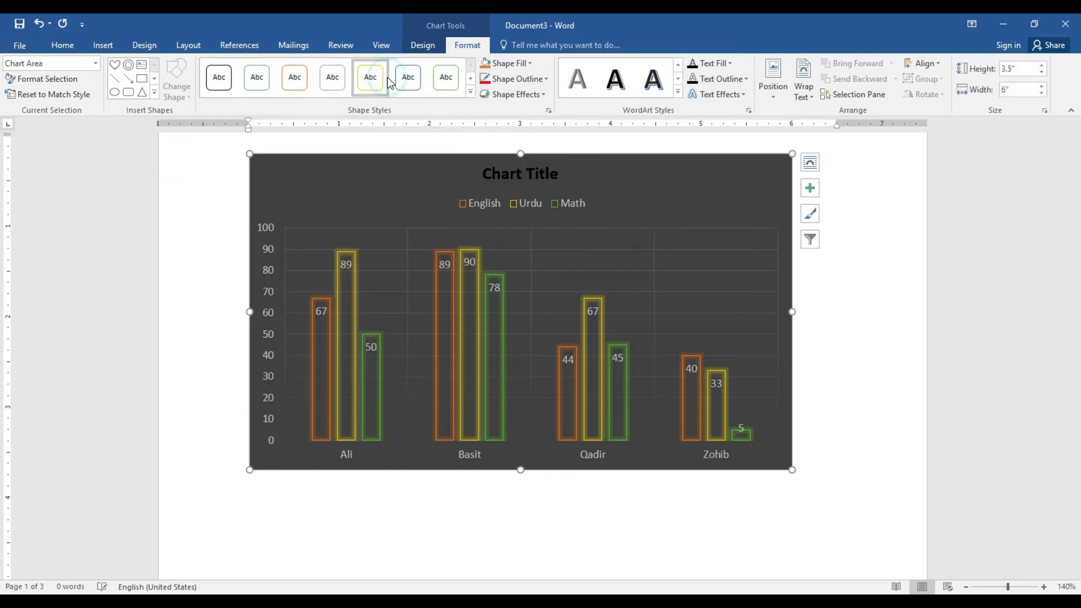
left_click(416, 81)
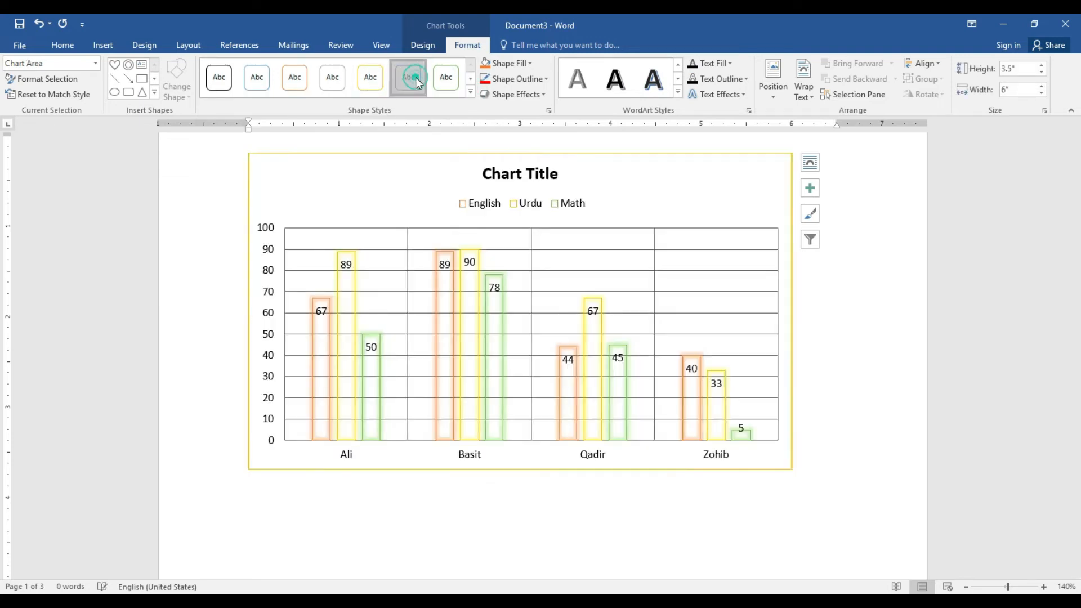
left_click(251, 80)
left_click(470, 93)
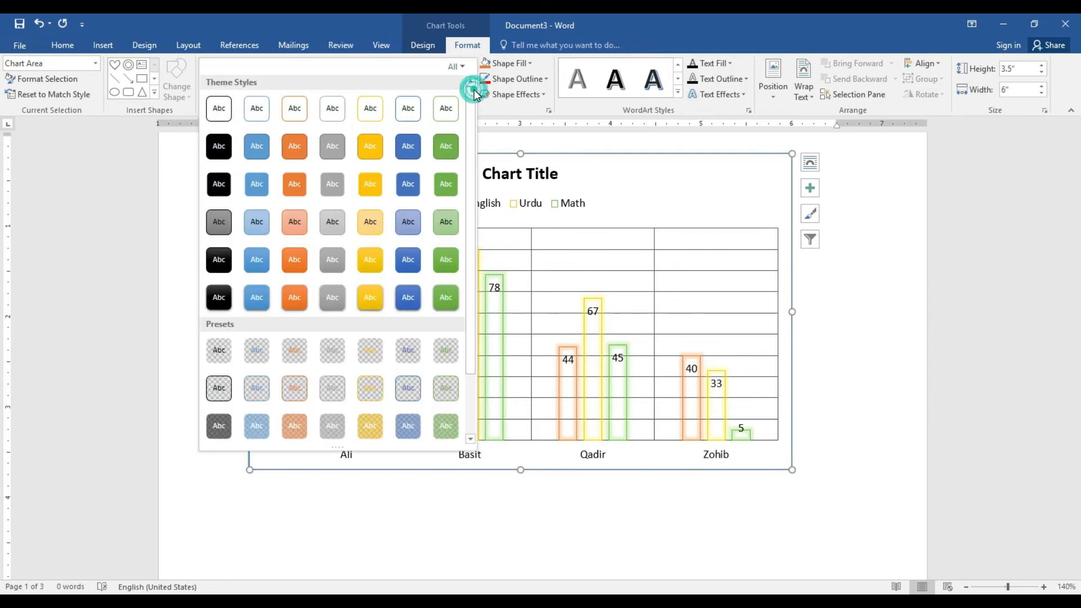
left_click(367, 252)
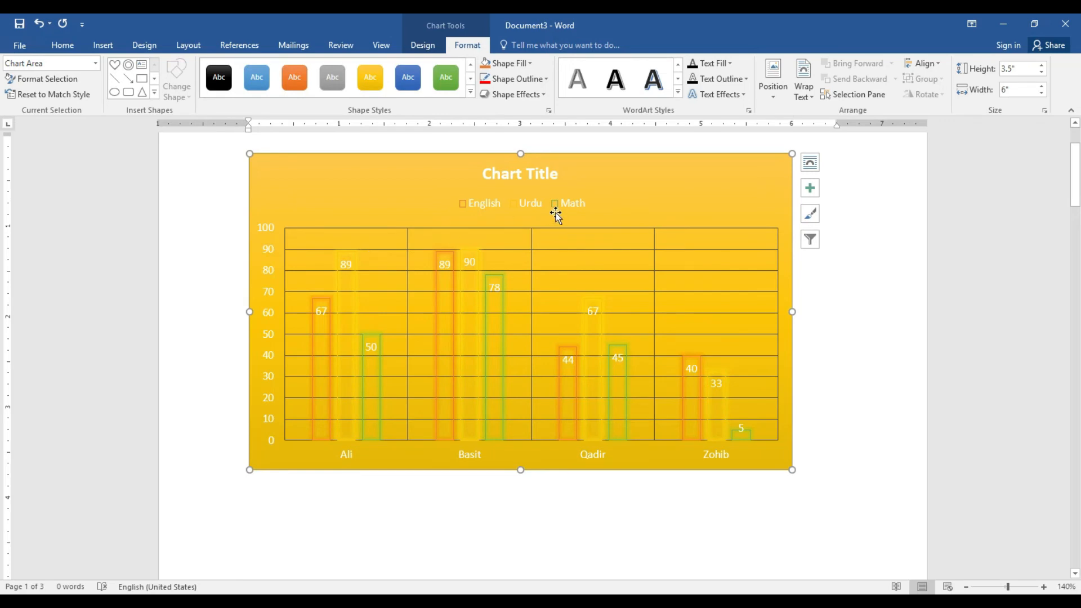
Set the chart to In Front of Text, nudge its position, then delete it
left_click_drag(632, 154, 672, 202)
left_click(810, 164)
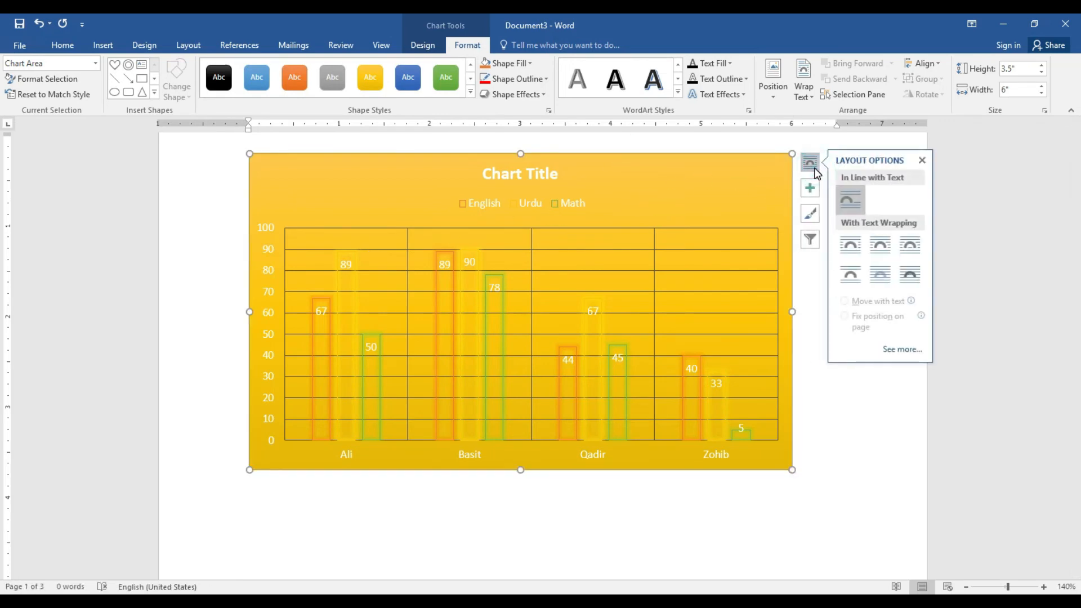
left_click(910, 276)
left_click_drag(702, 163, 659, 168)
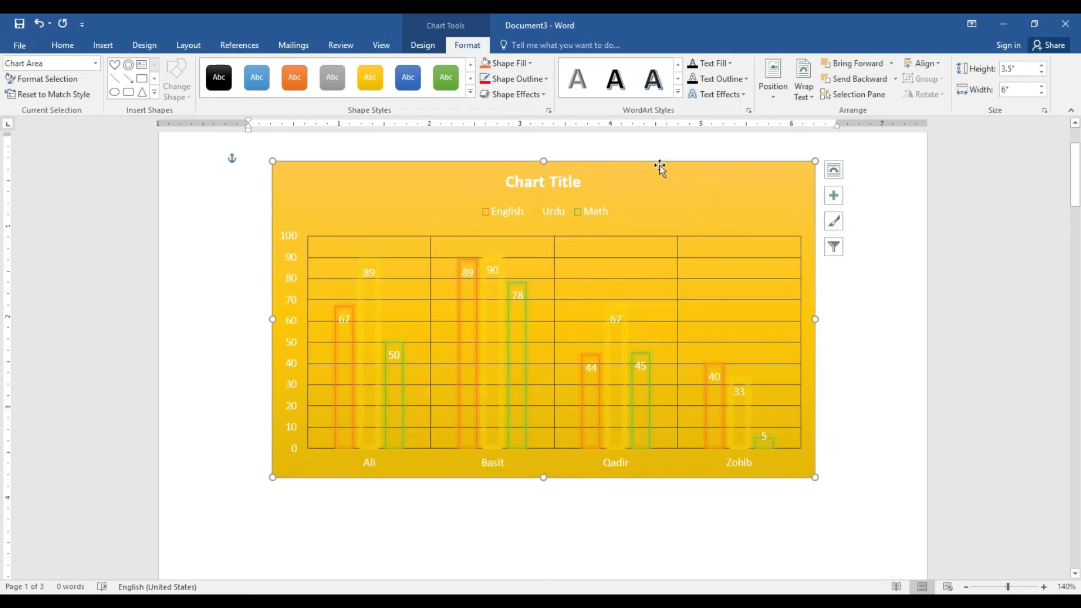
left_click(660, 167)
key("Delete")
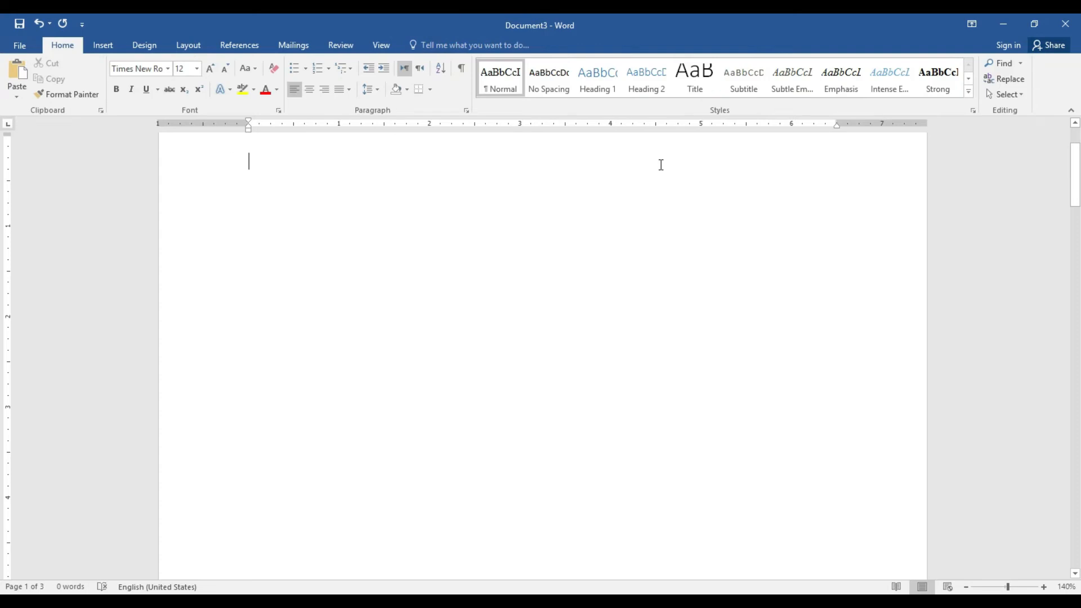
left_click(100, 46)
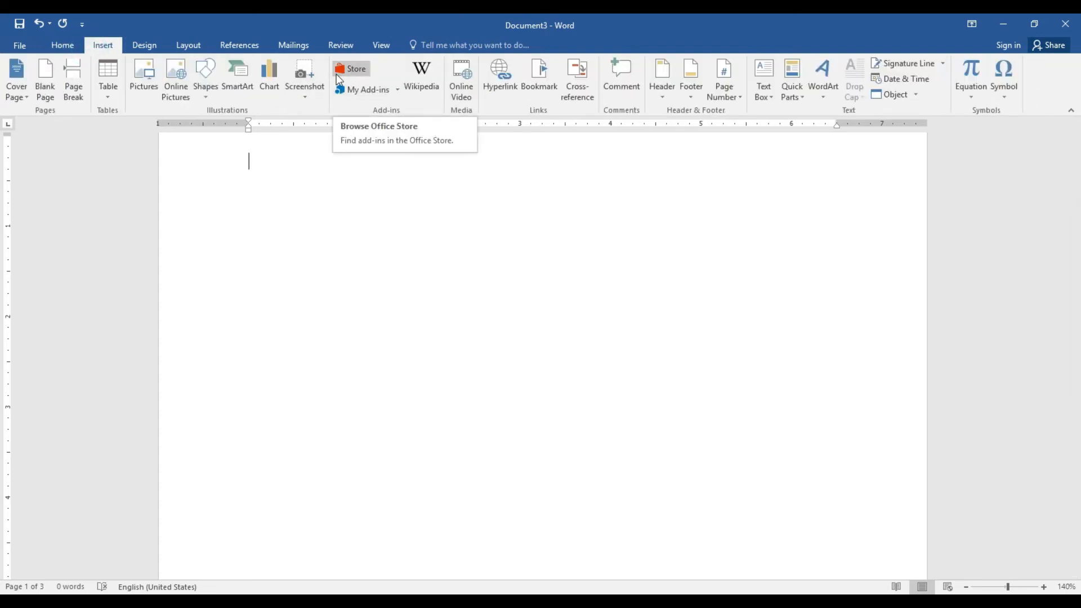
left_click(309, 97)
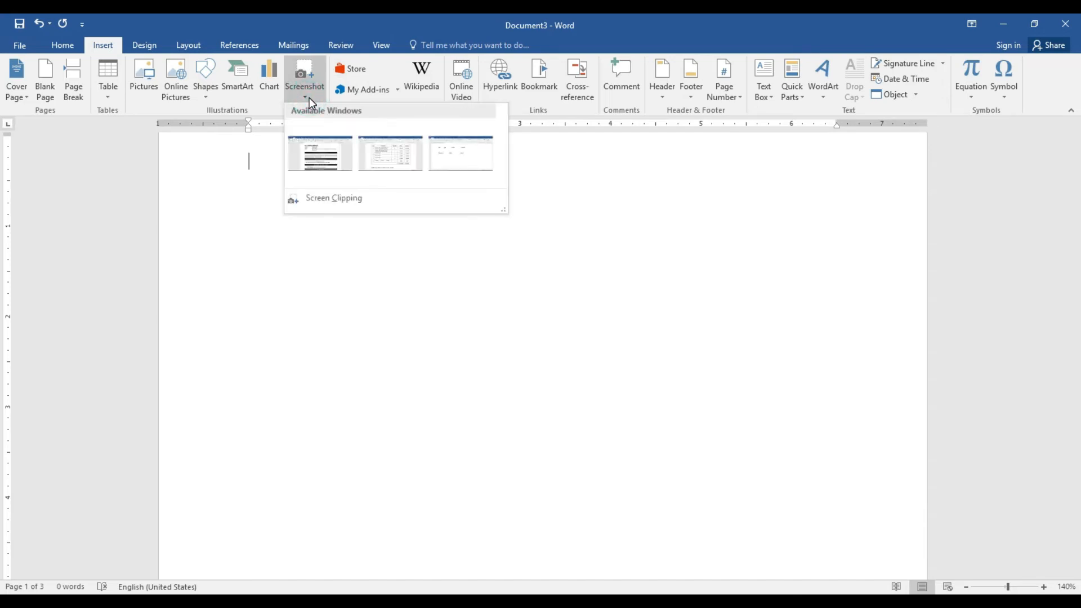
left_click(323, 199)
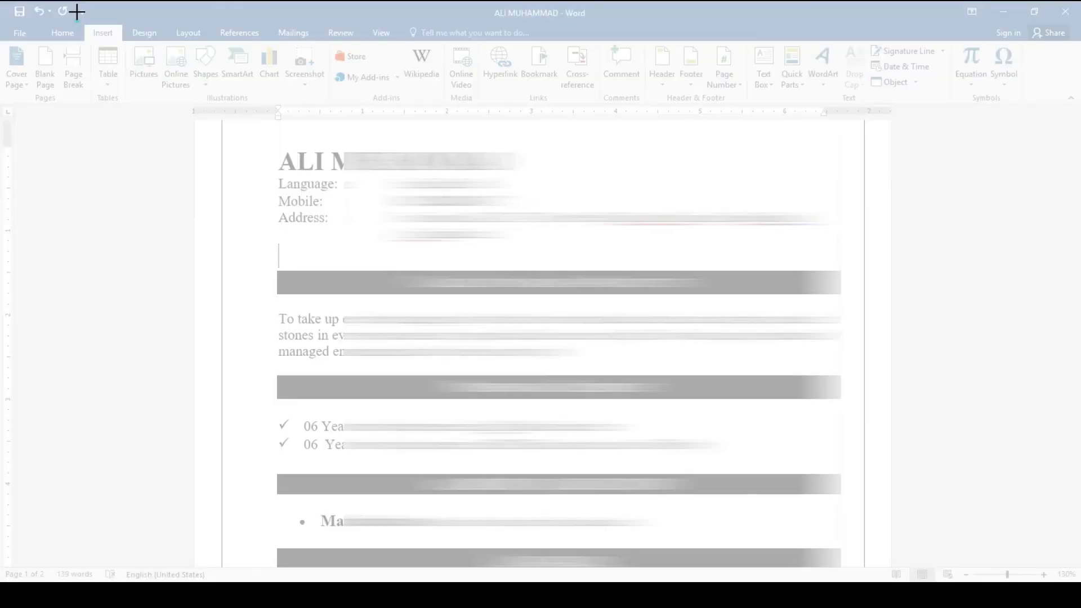
left_click_drag(77, 1, 1065, 398)
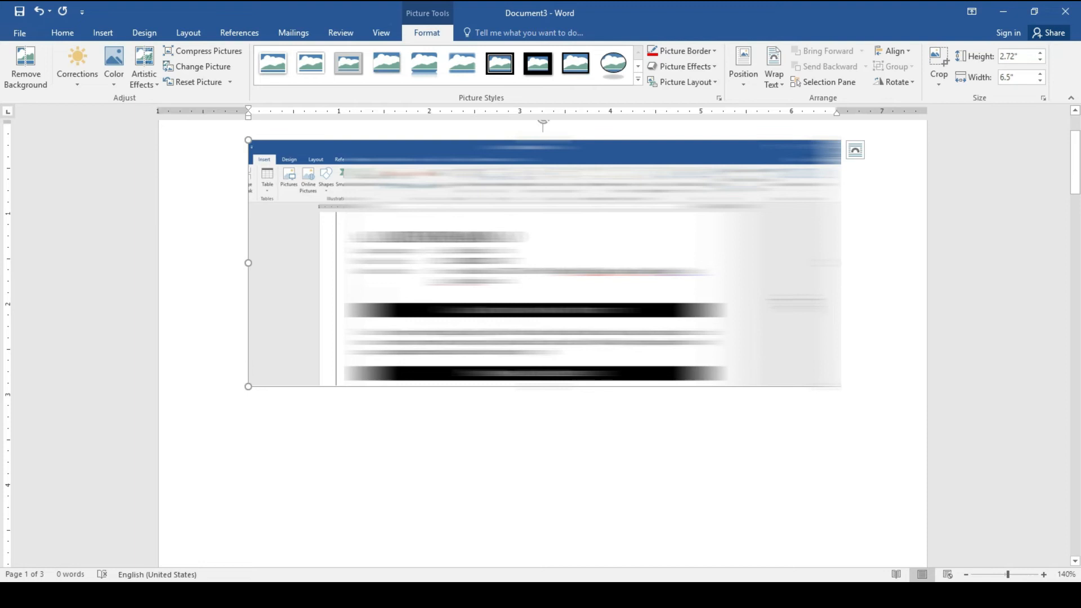
left_click(774, 75)
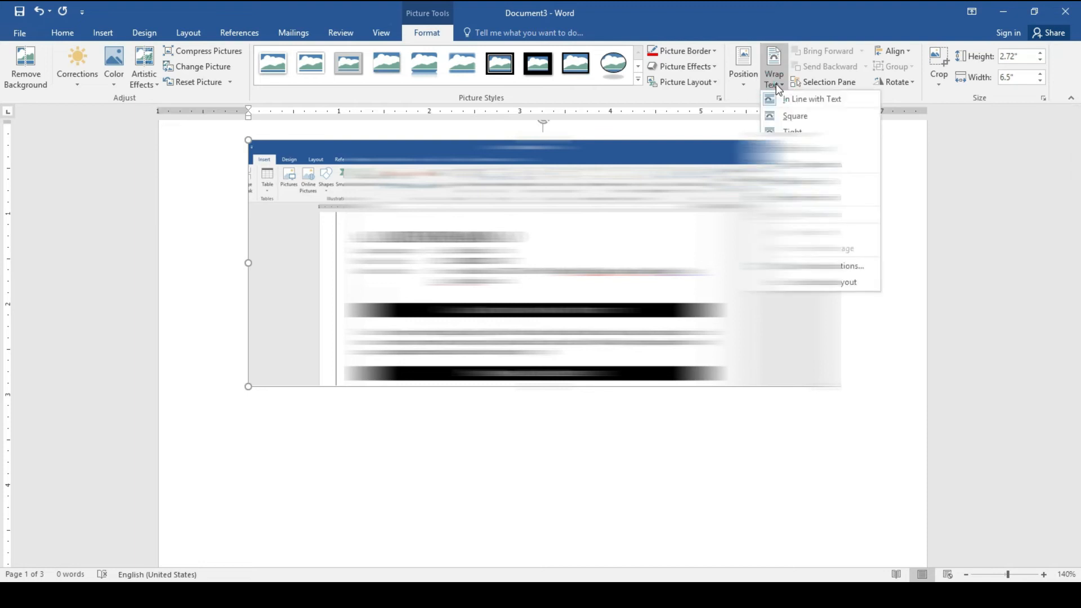
left_click(788, 114)
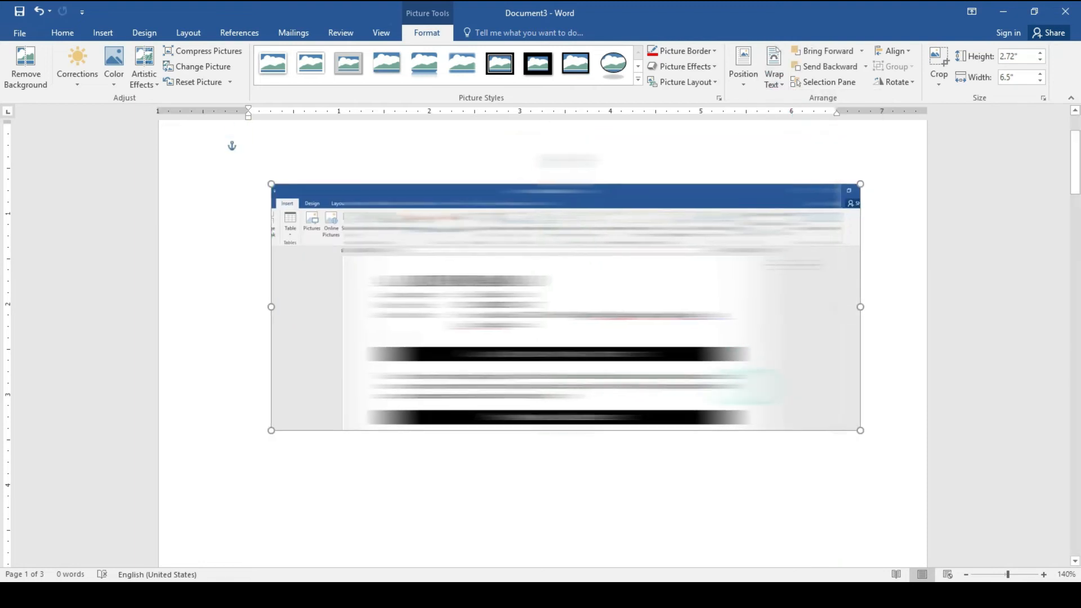
key("Delete")
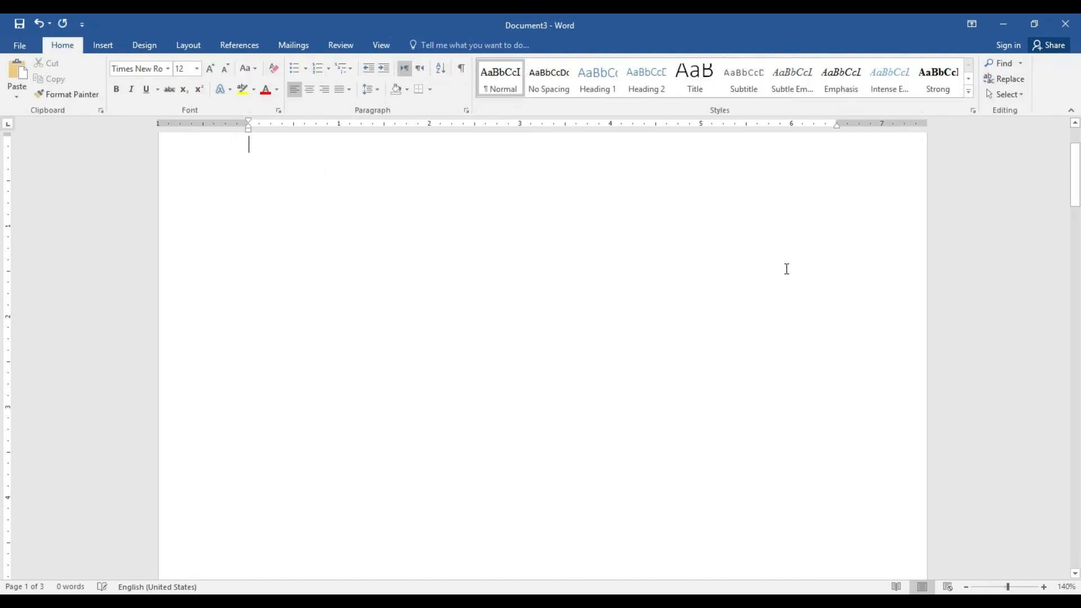
Browse the Office Add-ins store listings, close it, and bring up Insert Online Video
left_click(103, 45)
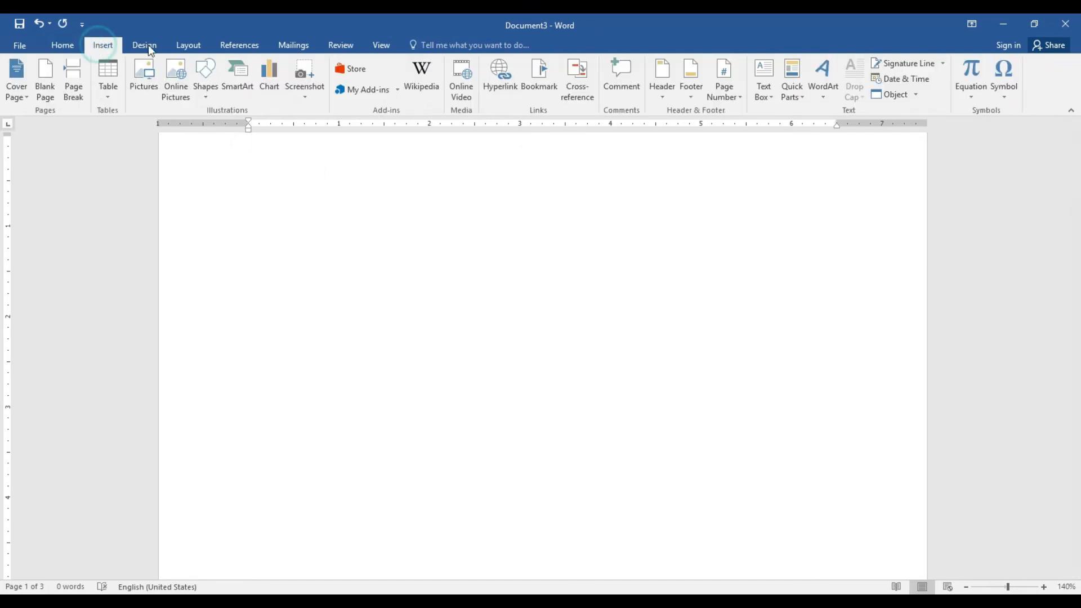
left_click(356, 70)
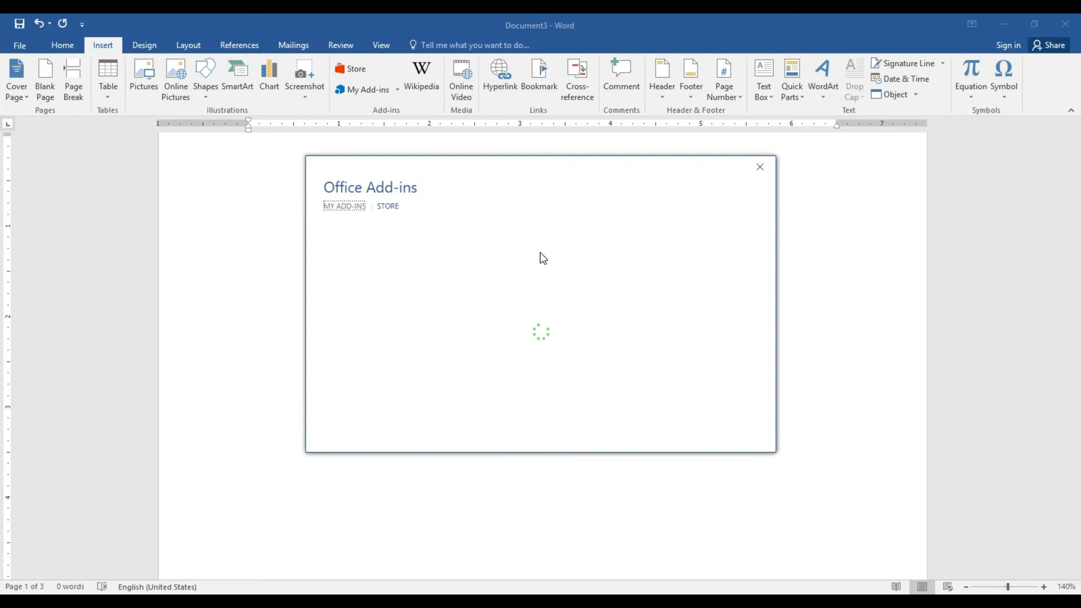
left_click(394, 209)
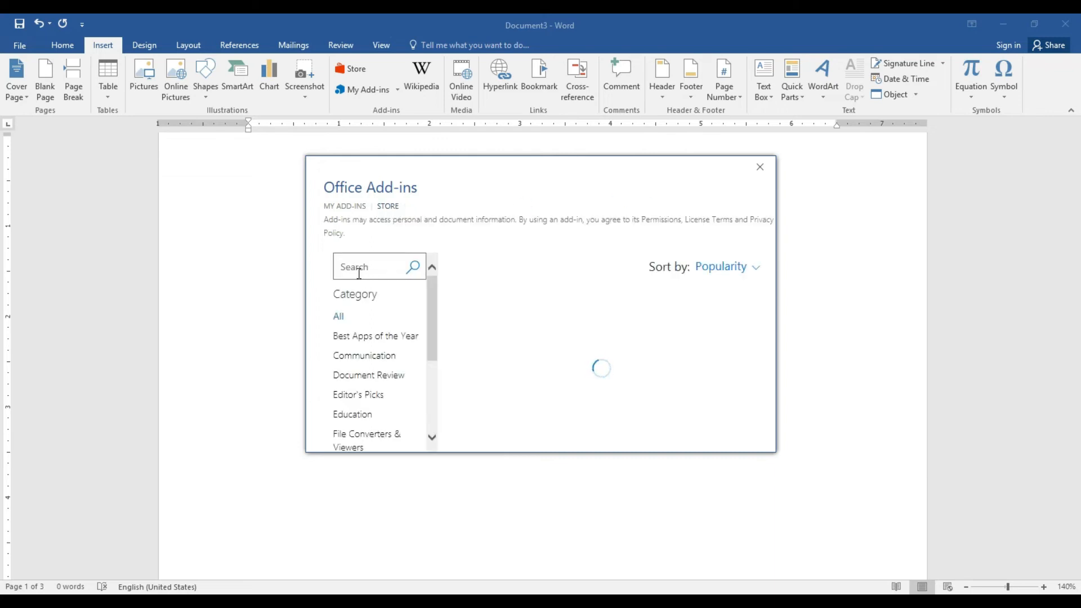
scroll(431, 309, "down", 1)
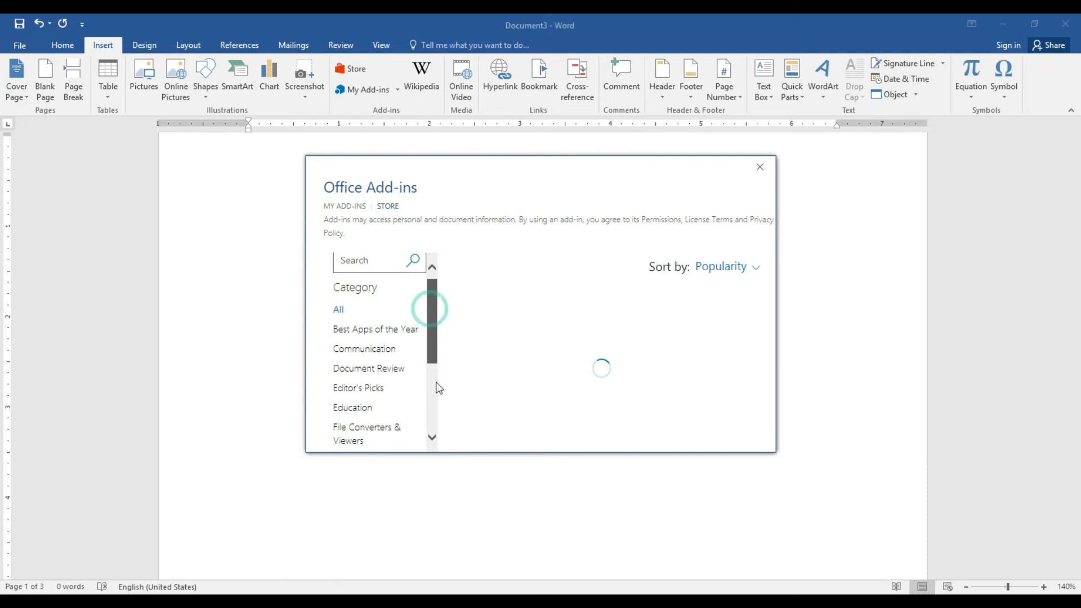
scroll(439, 426, "down", 5)
left_click_drag(434, 374, 431, 299)
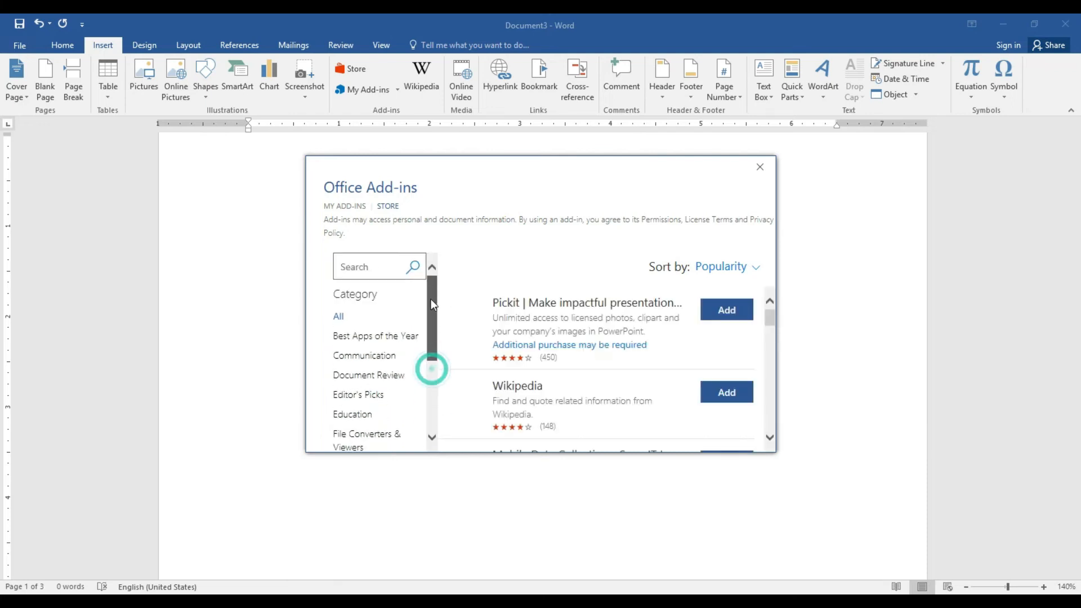
left_click(760, 167)
left_click(469, 95)
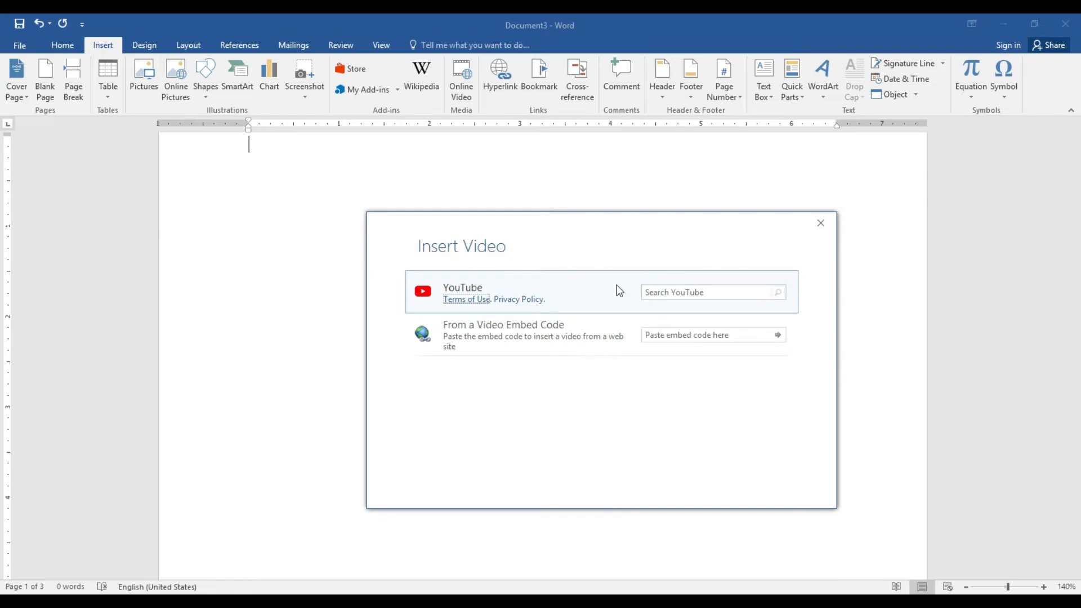
Search YouTube for 'songs', scroll the results, and close without inserting a video
left_click(679, 288)
key("Return")
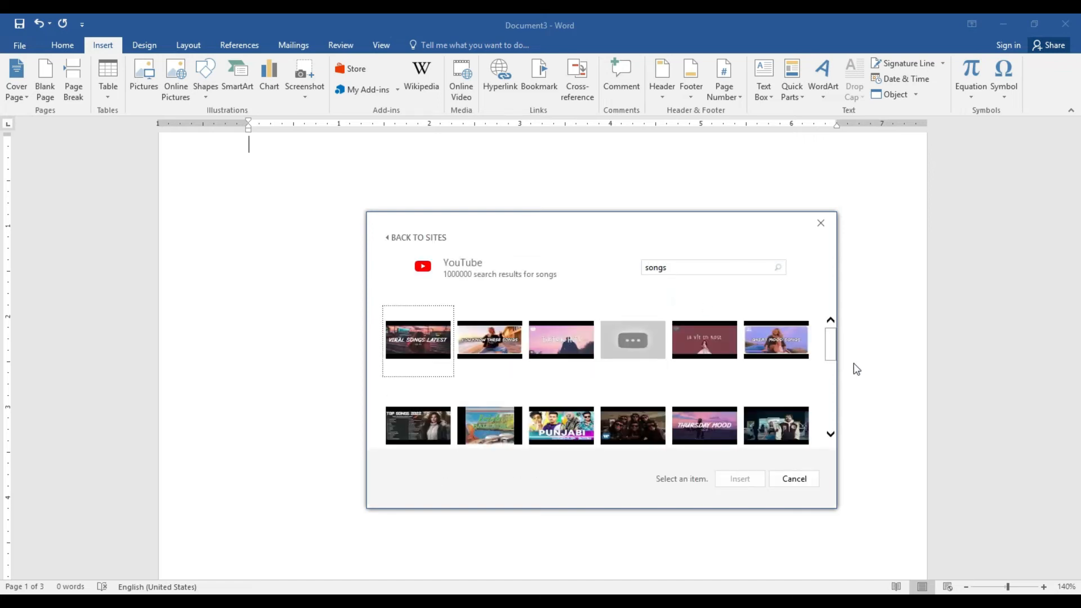
left_click_drag(830, 355, 832, 401)
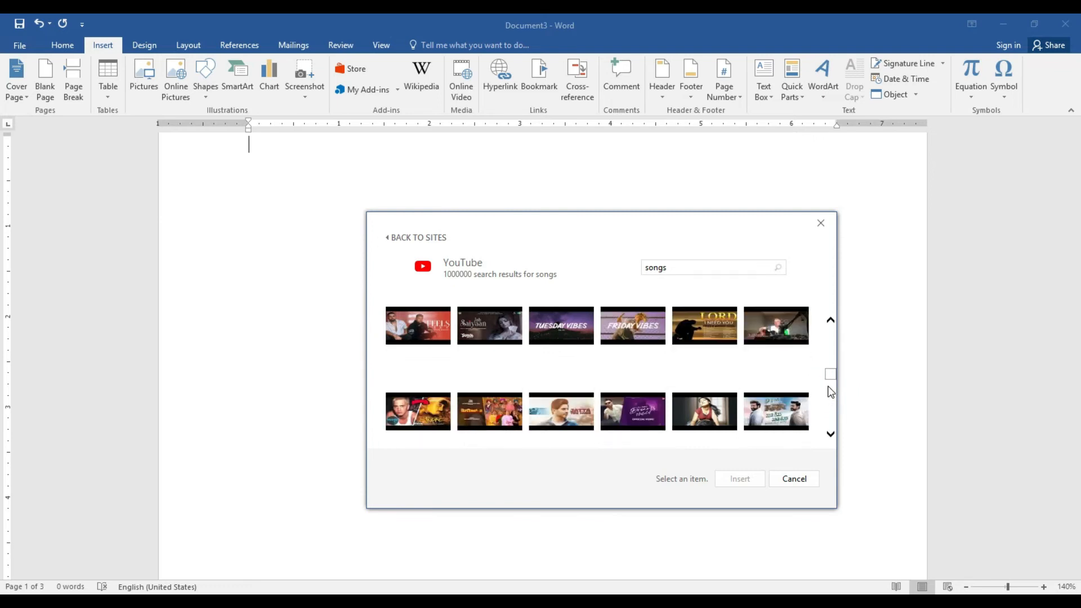
left_click_drag(830, 378, 830, 394)
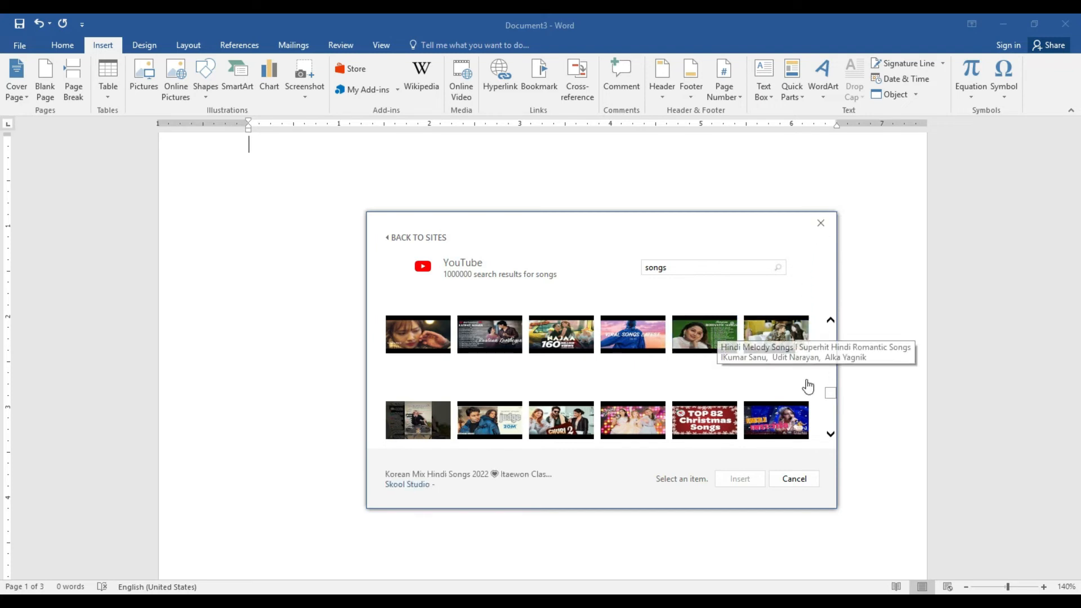
left_click_drag(834, 419, 830, 343)
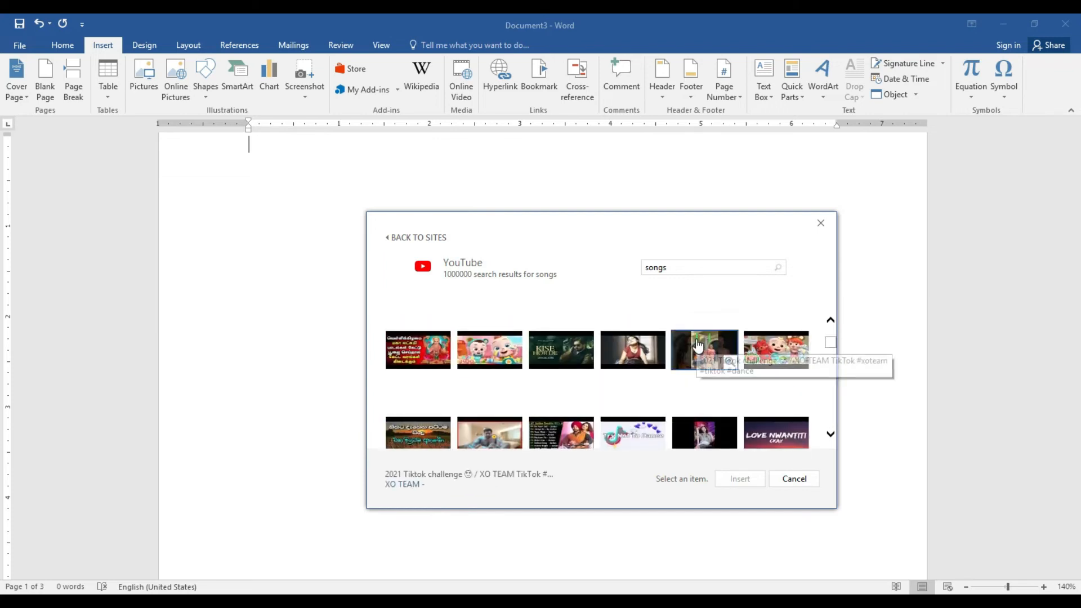
left_click(822, 226)
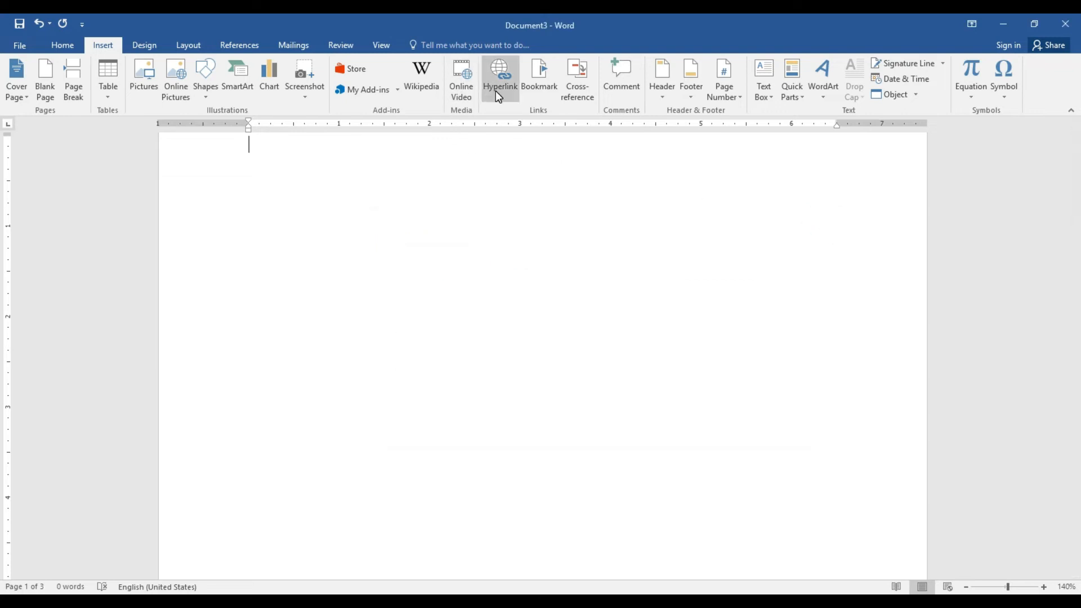
Type 'word' at the top of the page and hyperlink it to salman.docx in Documents
left_click_drag(1076, 188, 1077, 172)
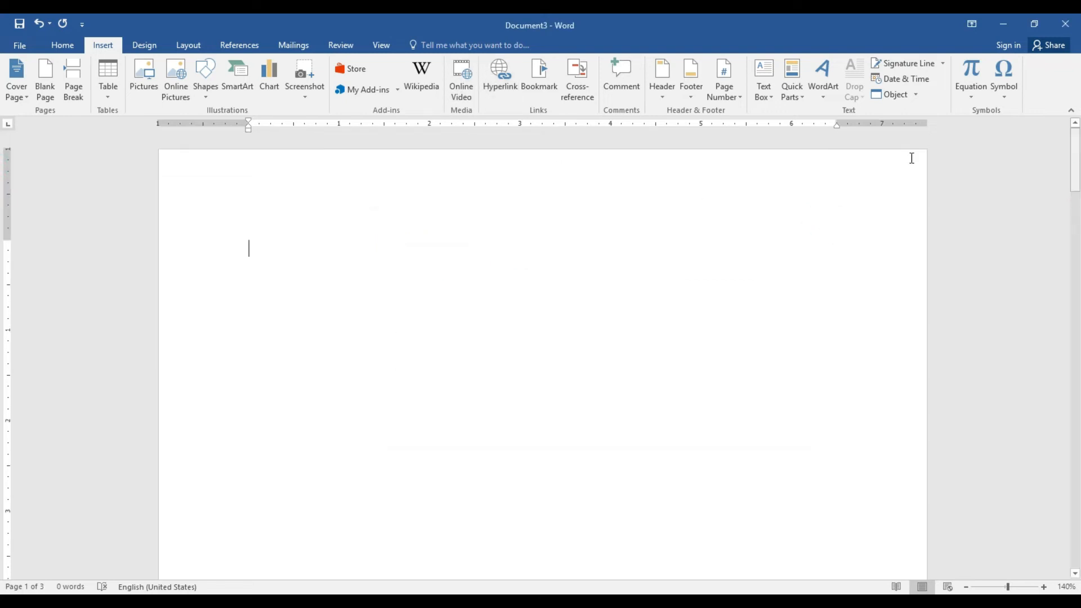
left_click(260, 243)
type("wor")
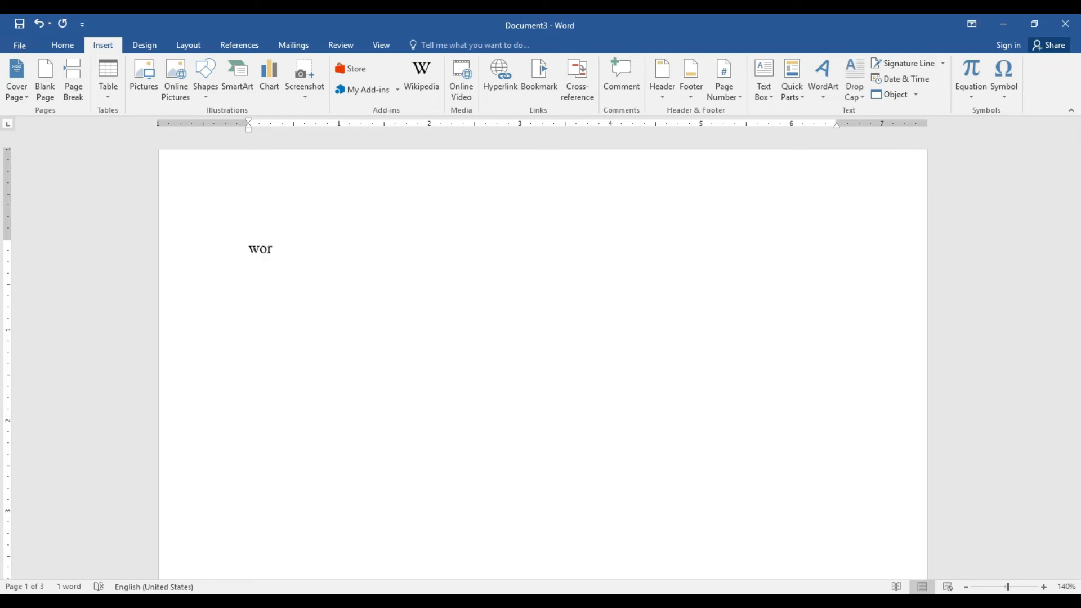
type("d")
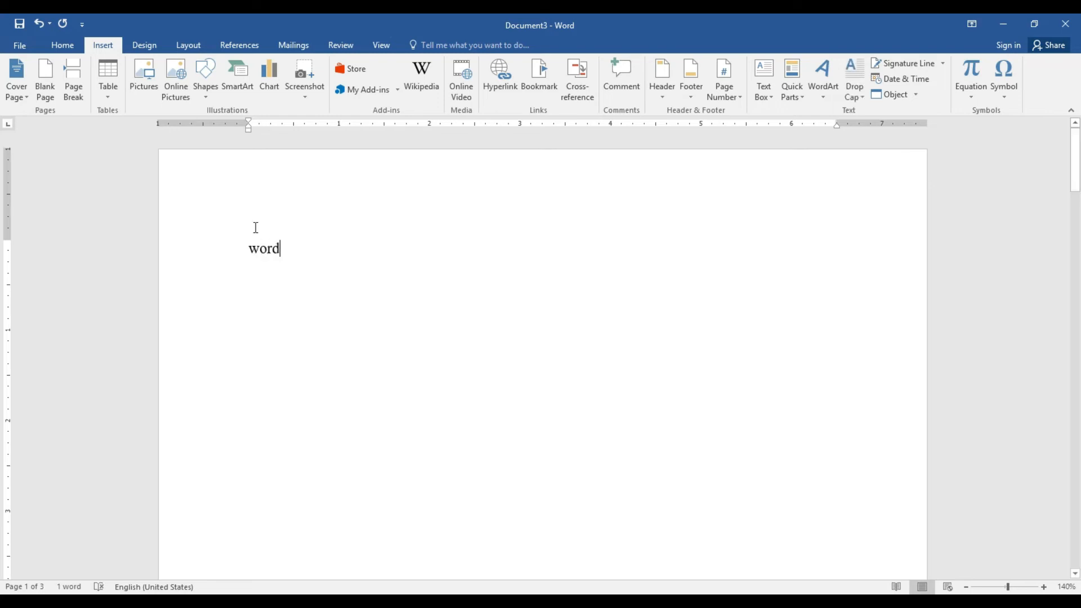
double_click(287, 248)
left_click(505, 83)
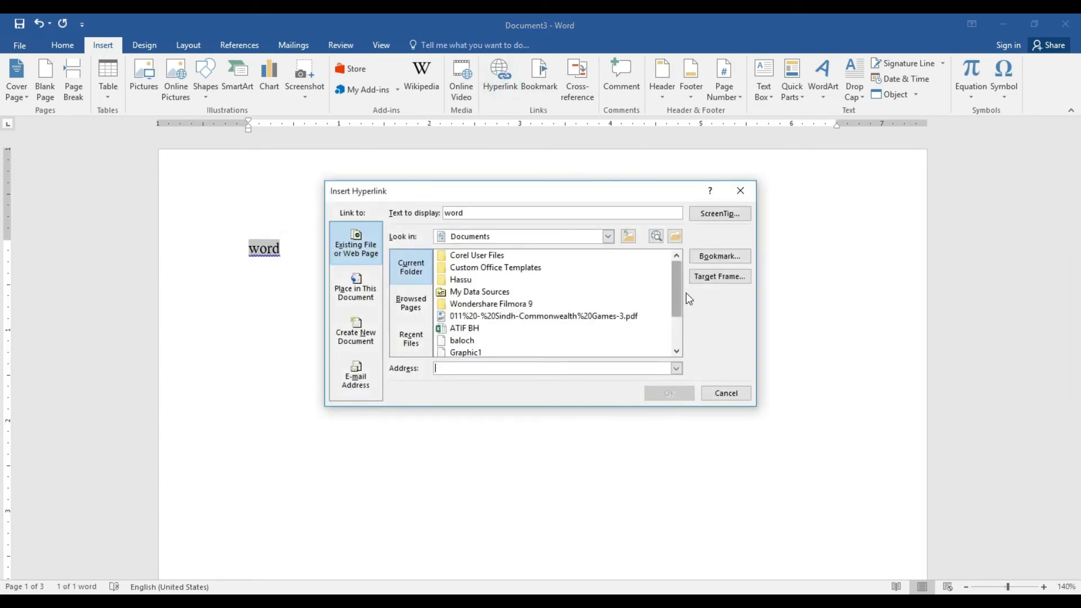
left_click(678, 339)
left_click(461, 331)
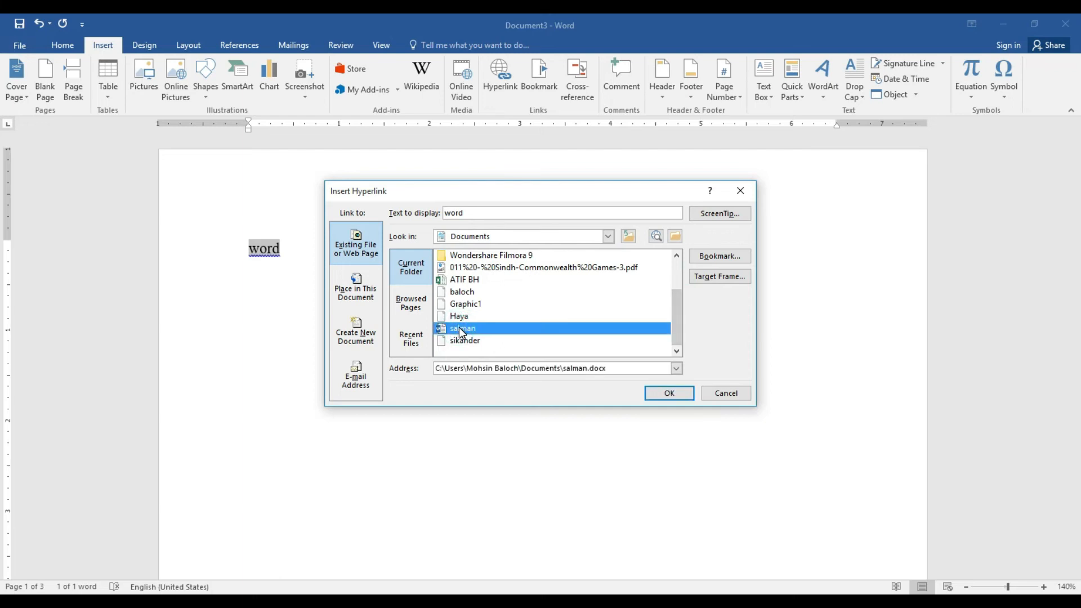
left_click(670, 395)
Follow the link to open salman.docx, close it, and start a new line below
mouse_move(261, 254)
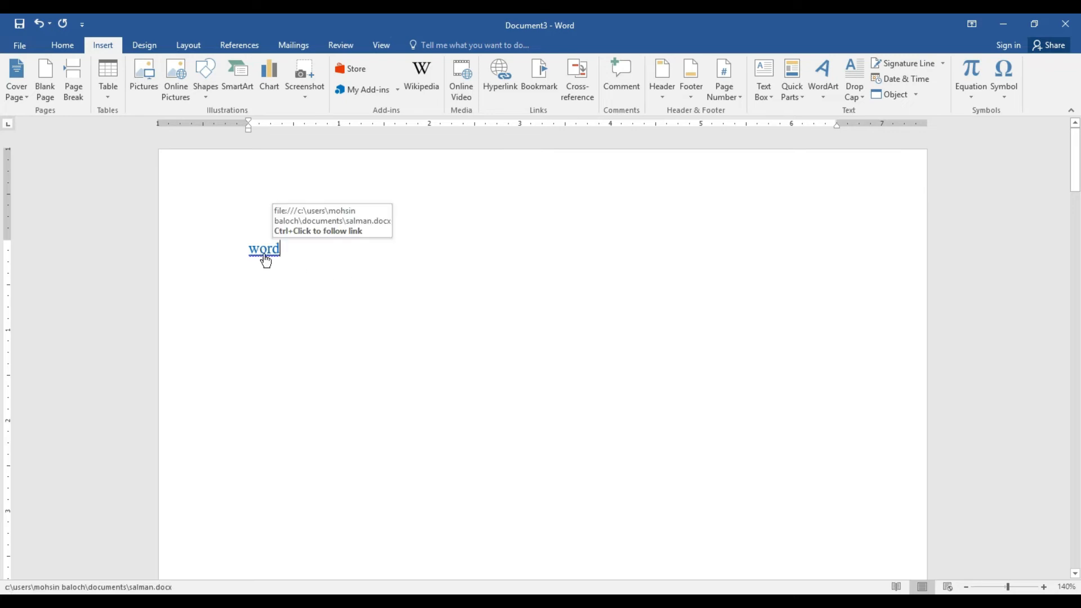
left_click(267, 261, "ctrl")
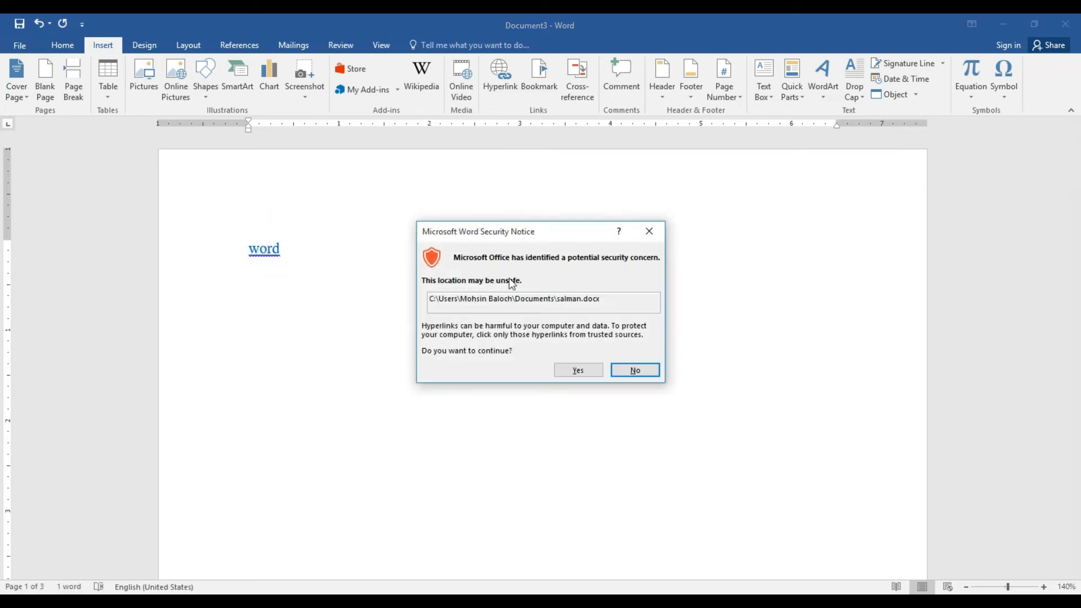
left_click(580, 374)
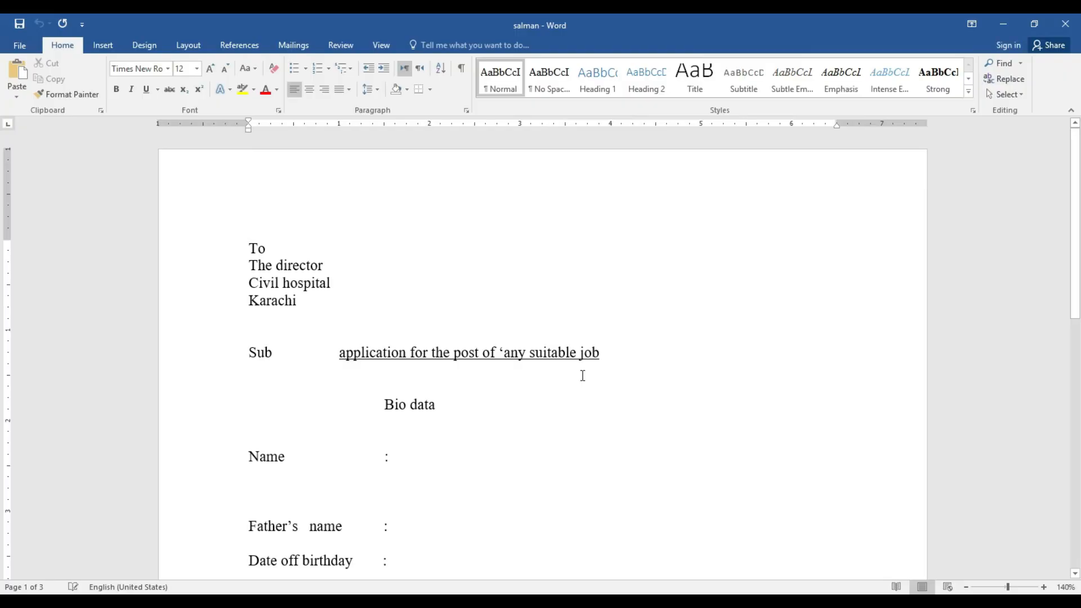
mouse_move(1080, 176)
left_mouse_down()
mouse_move(1080, 396)
mouse_move(1080, 188)
left_mouse_up()
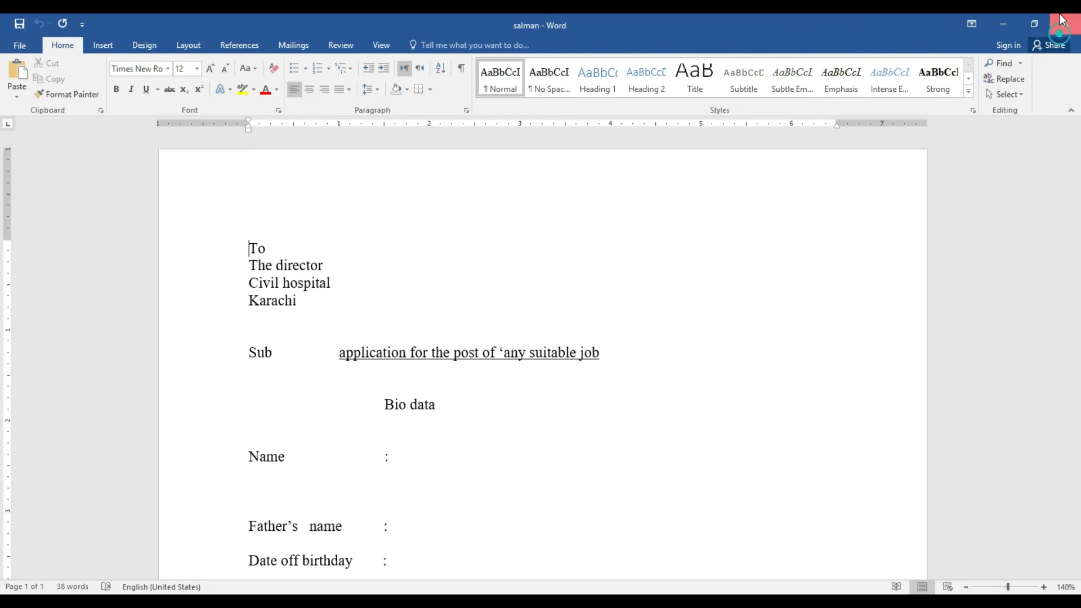
left_click(1065, 23)
left_click(279, 248)
key("Return")
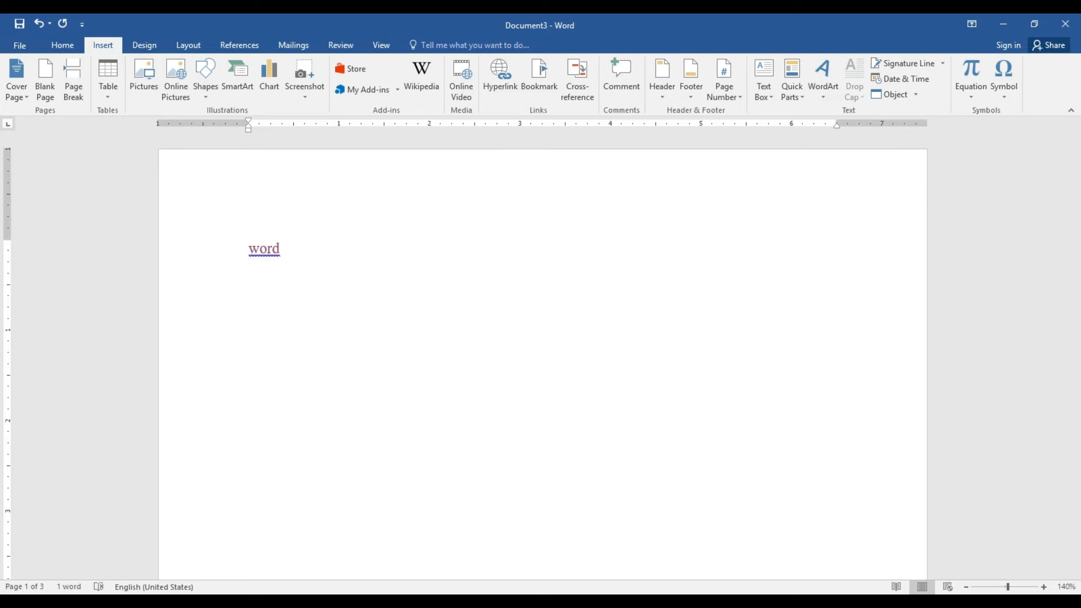
Type 'Pic' and hyperlink it to 14748898310.jpg in Local Disk (E:)\destop imeges
type("Pic")
double_click(272, 282)
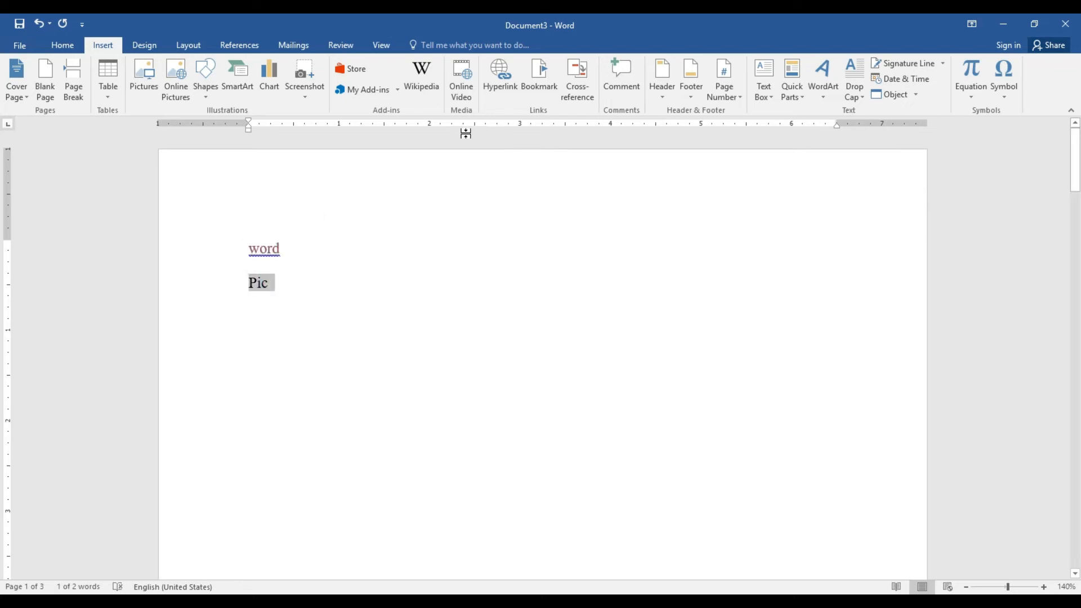
left_click(499, 80)
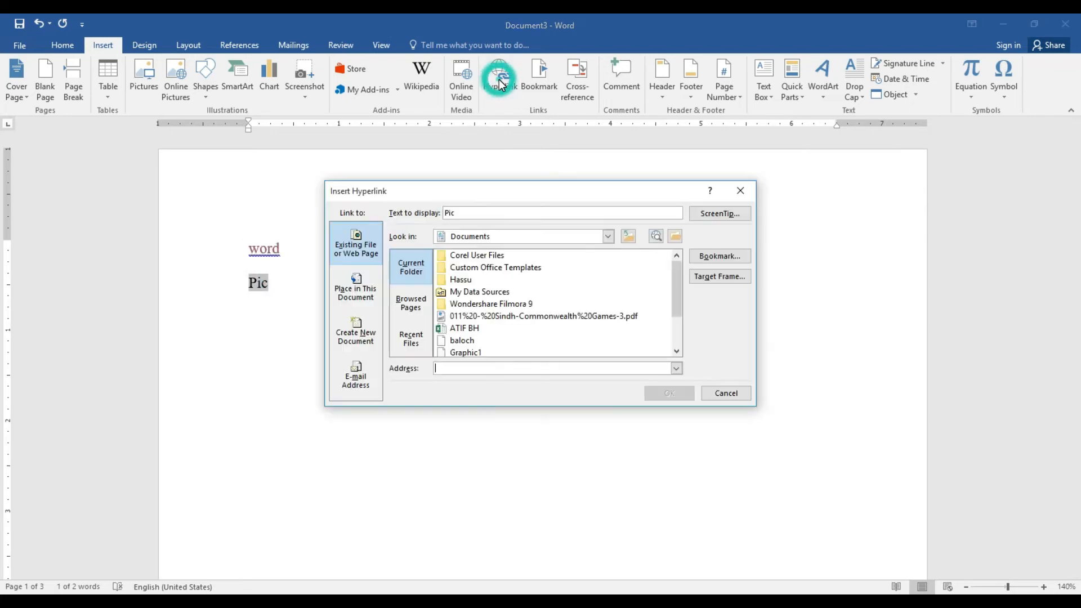
left_click(607, 237)
left_click_drag(607, 284, 608, 301)
left_click(513, 290)
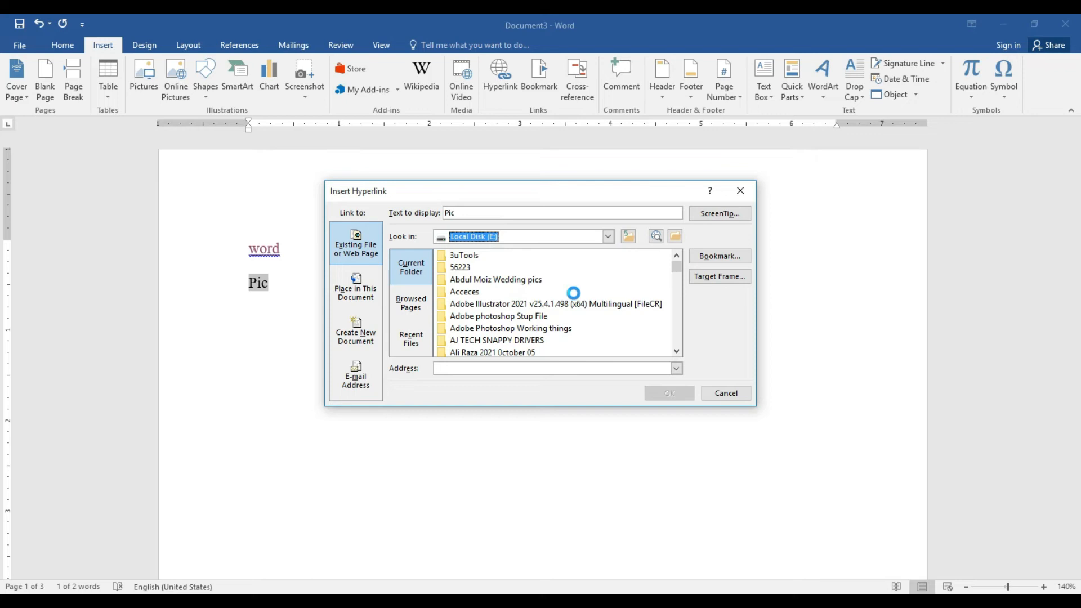
left_click_drag(678, 269, 679, 277)
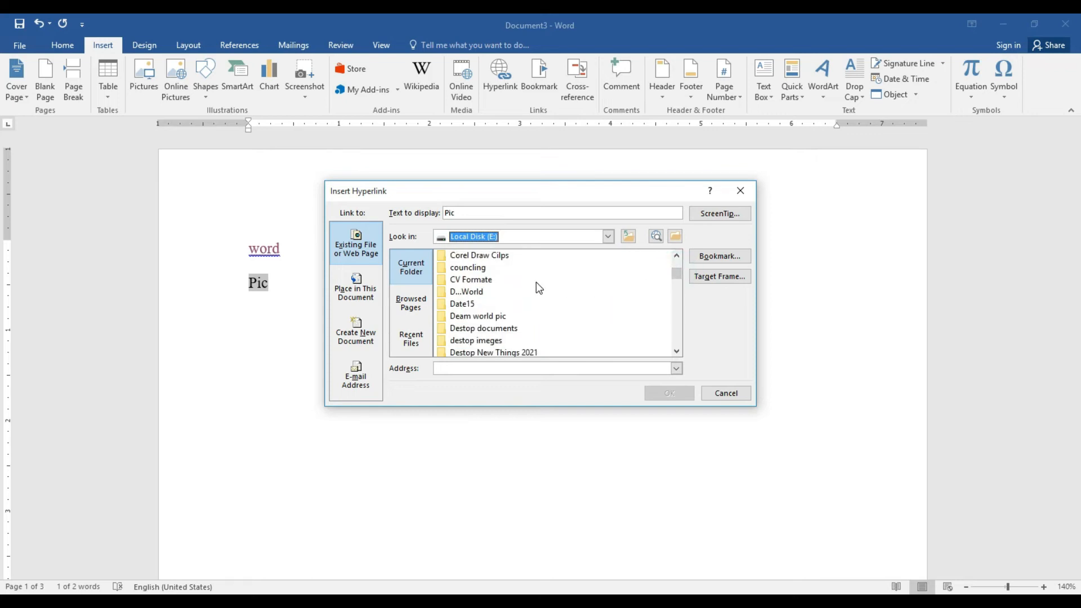
double_click(493, 340)
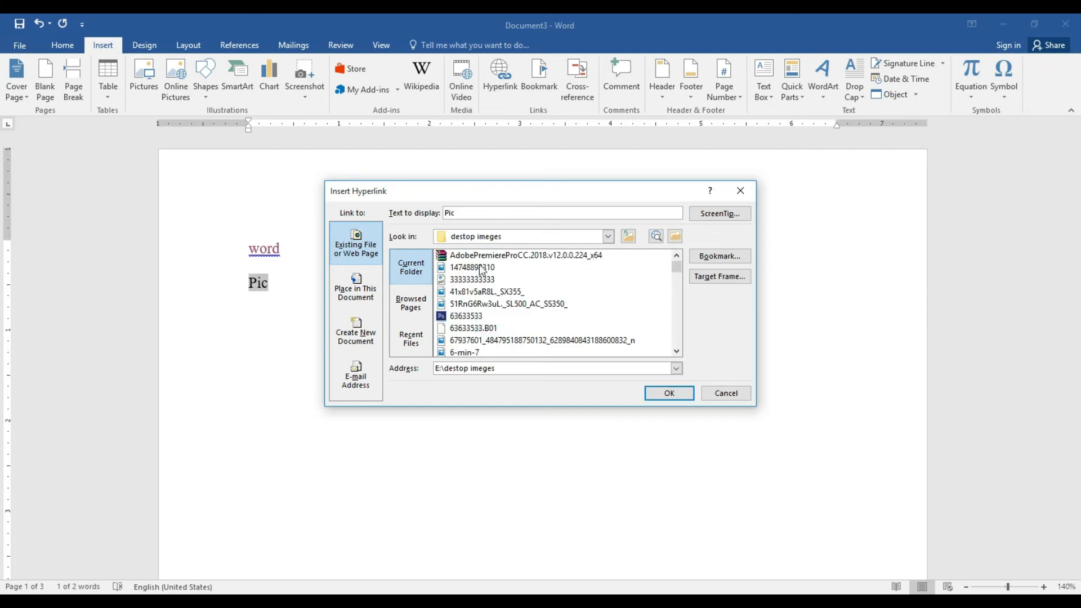
left_click(480, 267)
left_click(658, 388)
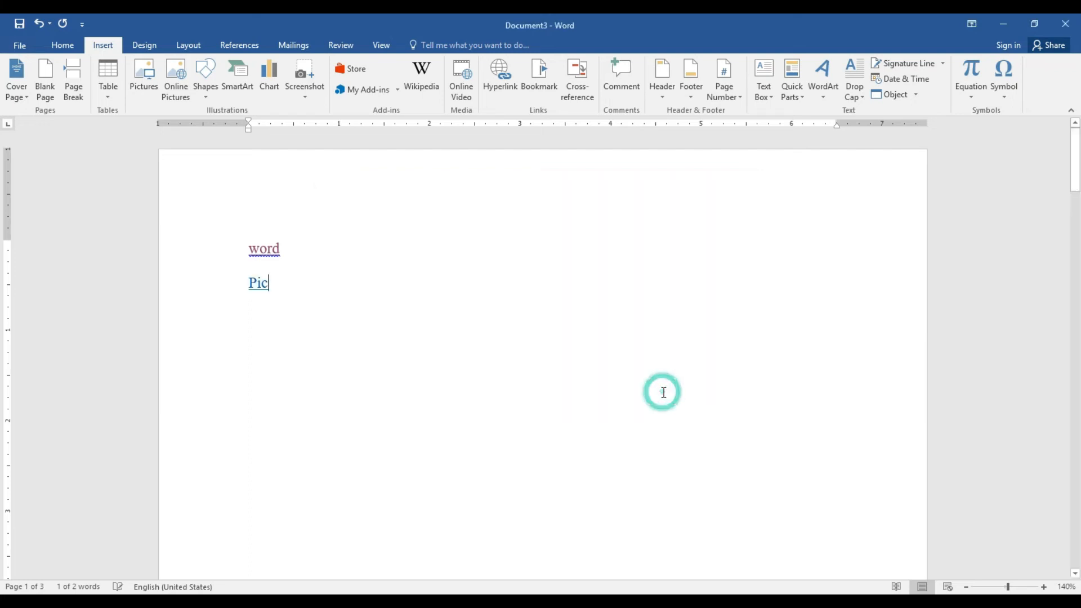
Follow the Pic link to view the image, close Photos, and start a new line
left_click(257, 287, "ctrl")
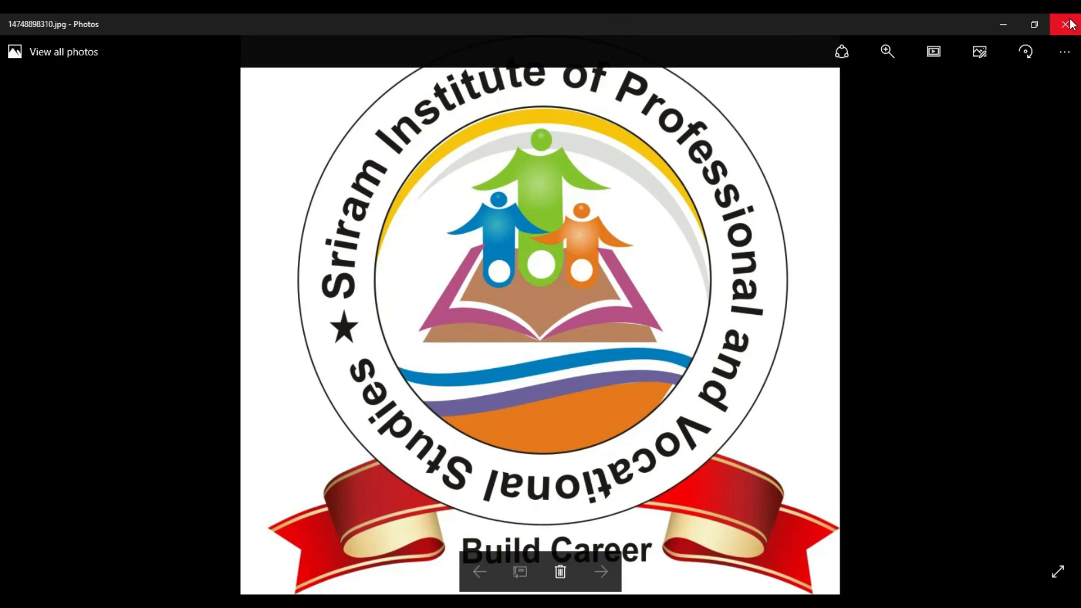
left_click(1070, 24)
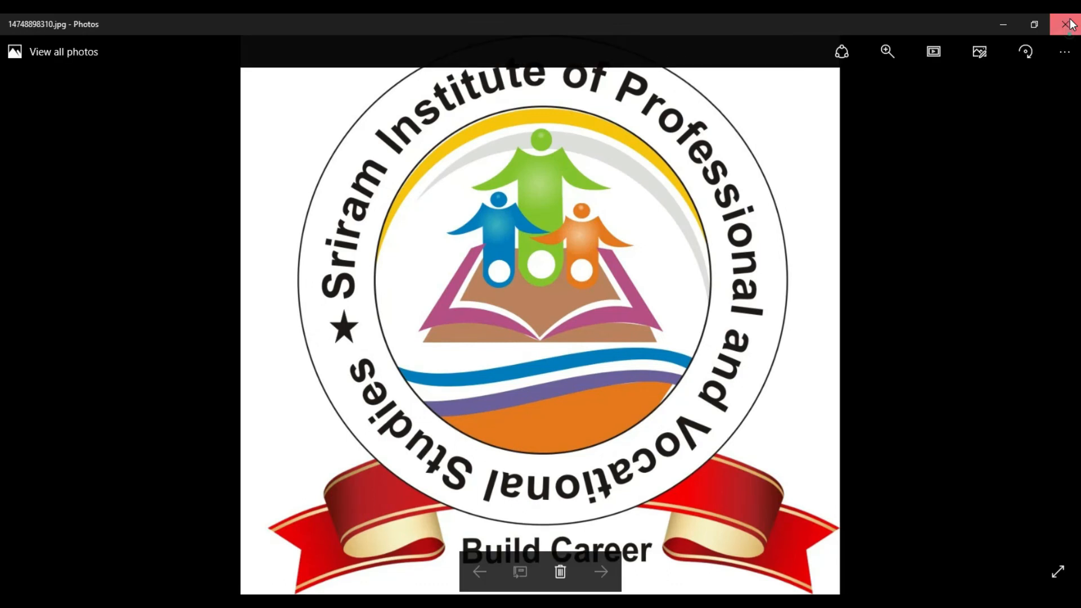
left_click(275, 285)
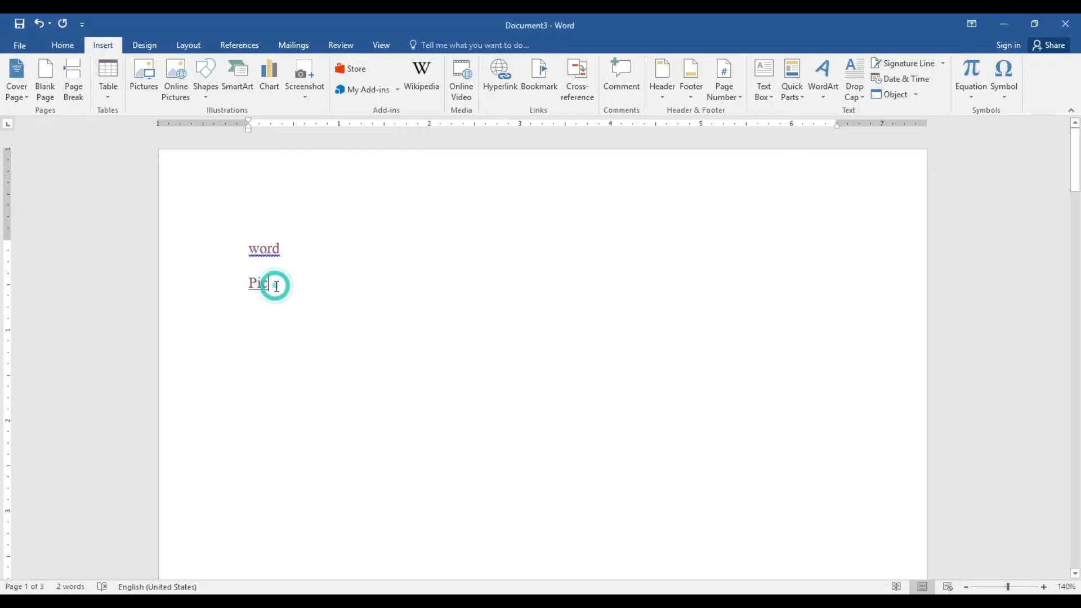
key("Return")
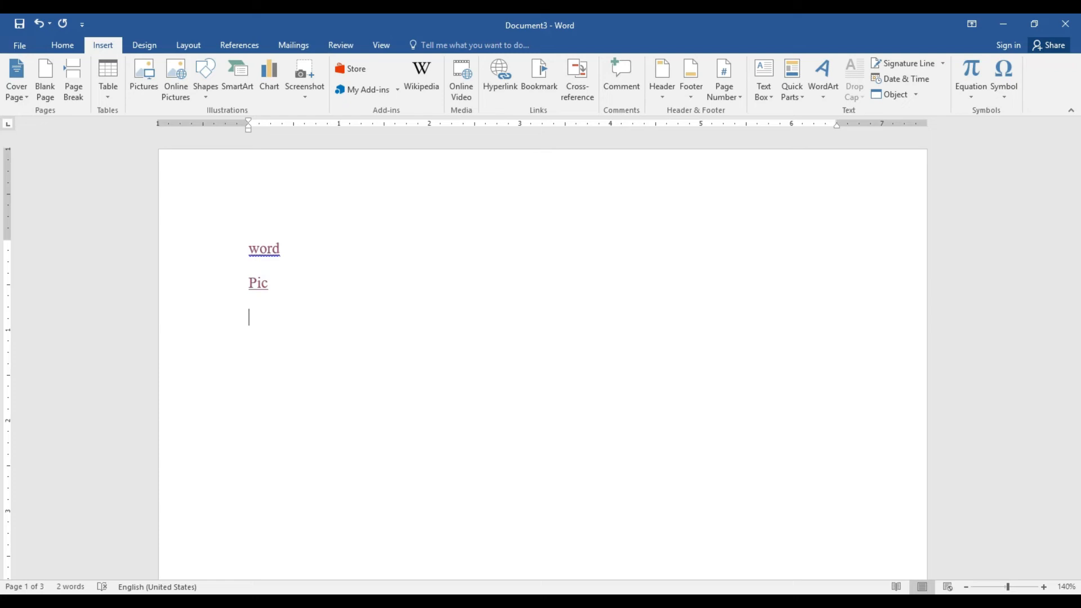
type("www.go")
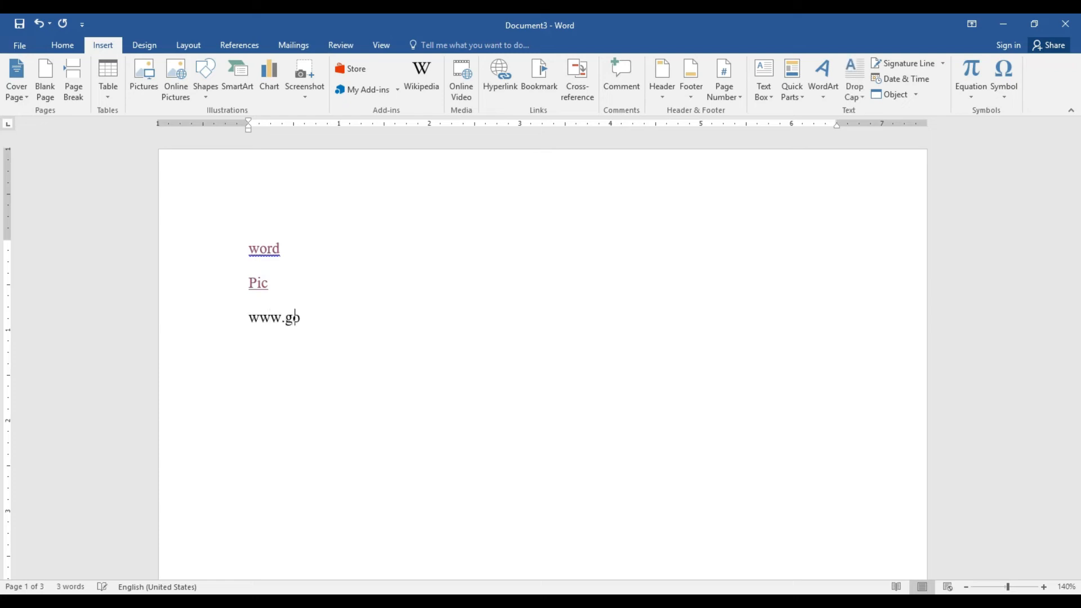
type("ogle.com")
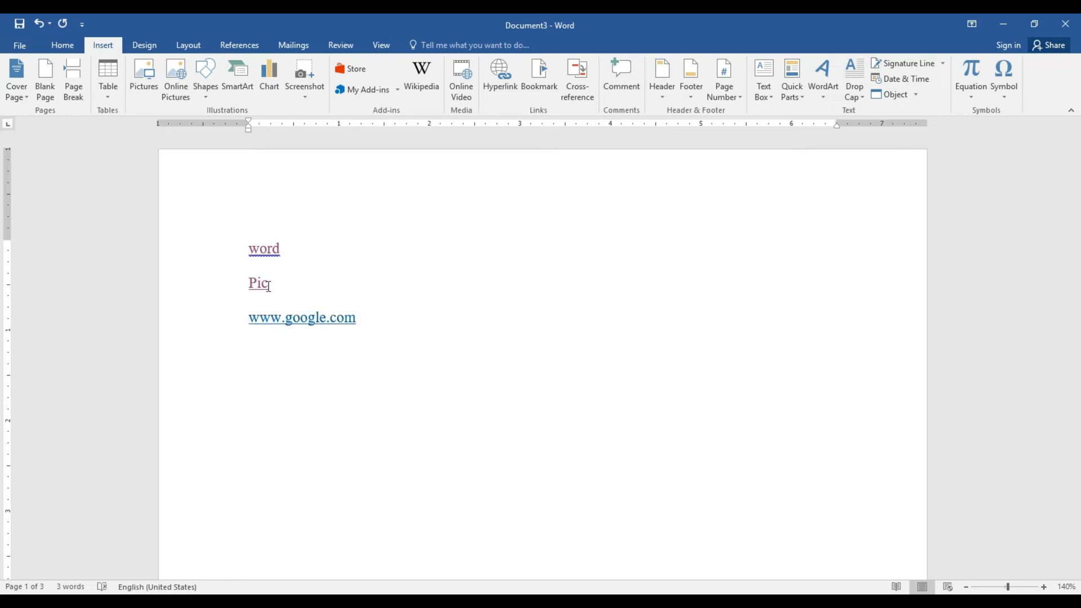
left_click(315, 319)
double_click(309, 324)
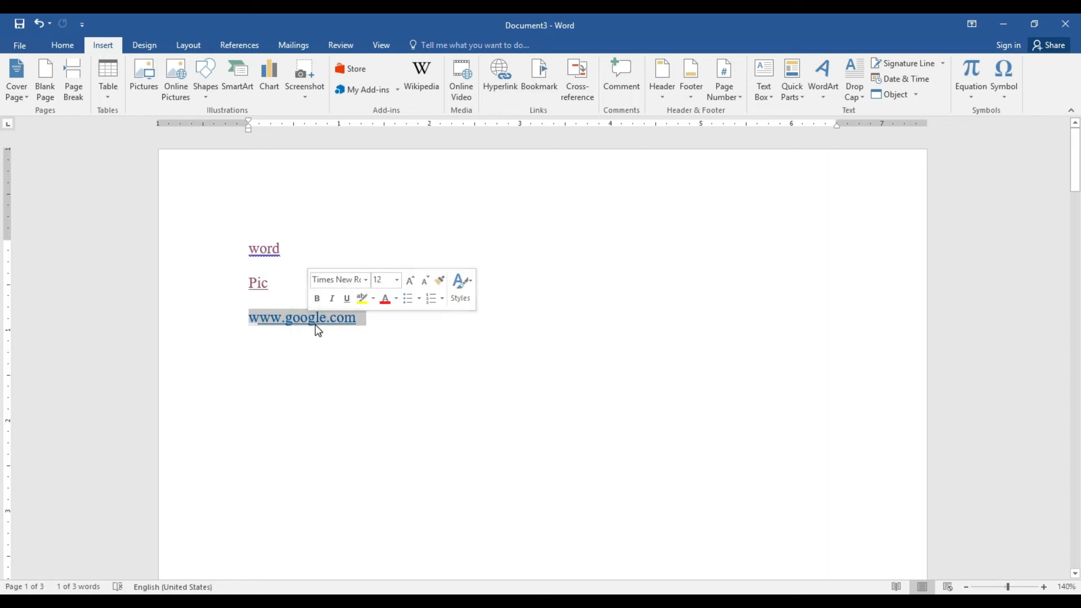
left_click(315, 325, "ctrl")
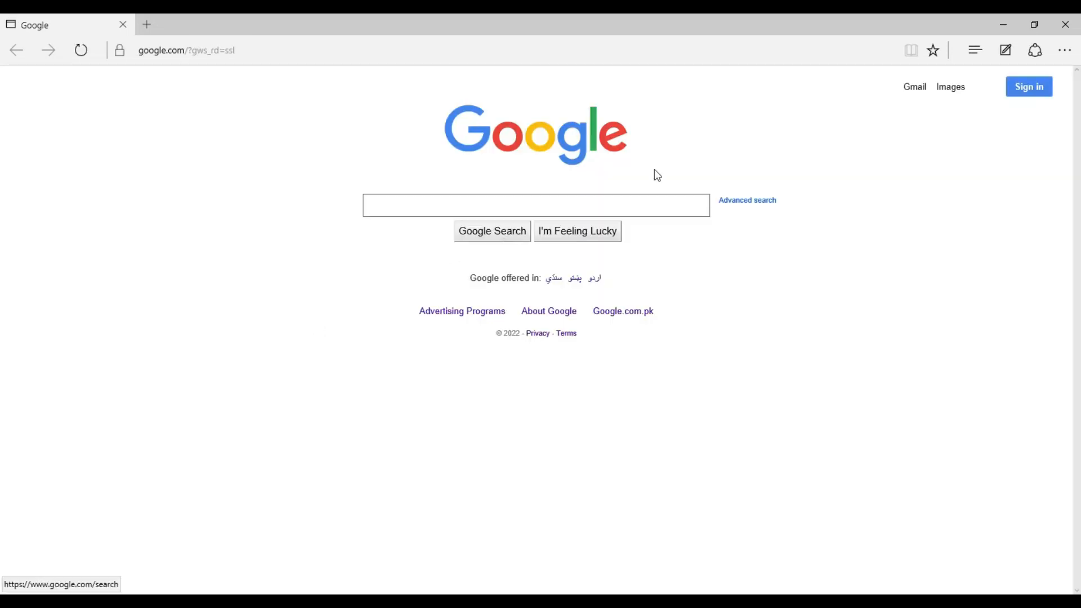
left_click(1074, 21)
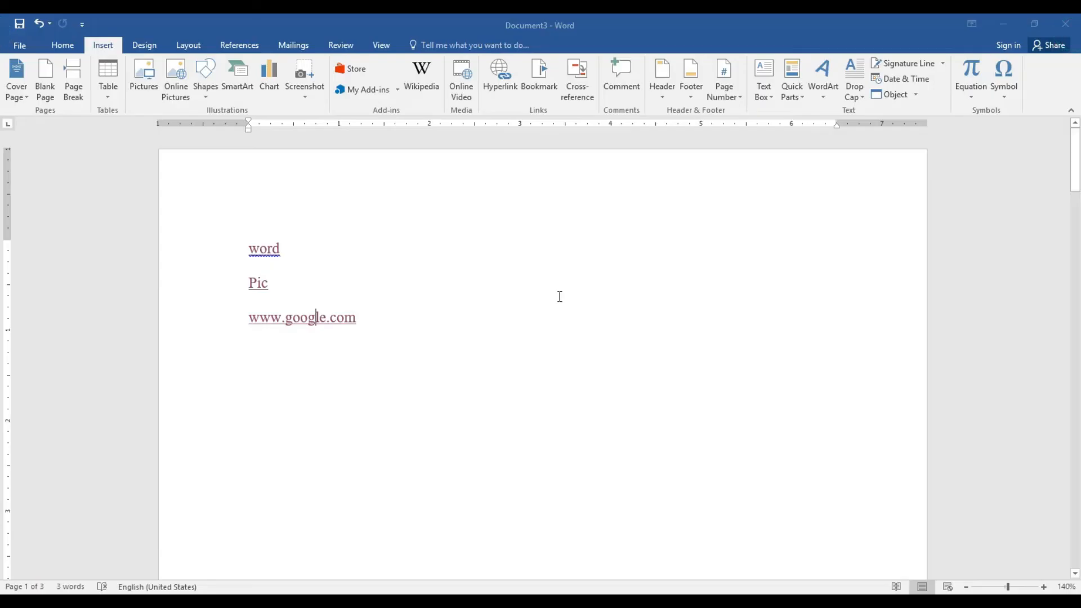
Type 'Ali' on a new line and attach the comment 'Ali is a good Student.' to it
left_click(361, 318)
key("Return")
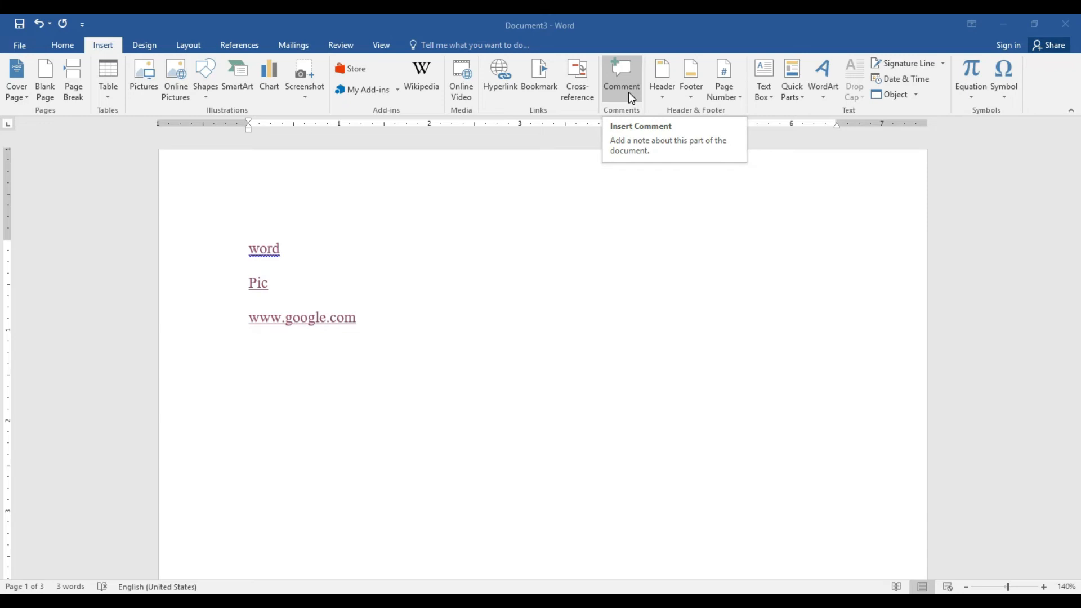
type("Ali")
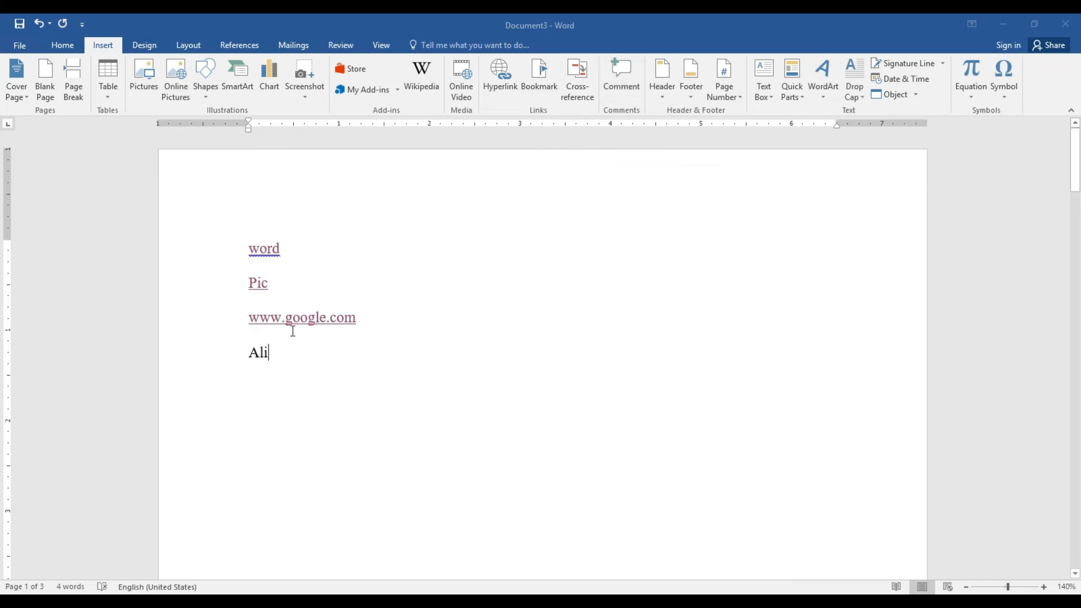
left_click(257, 353)
double_click(257, 354)
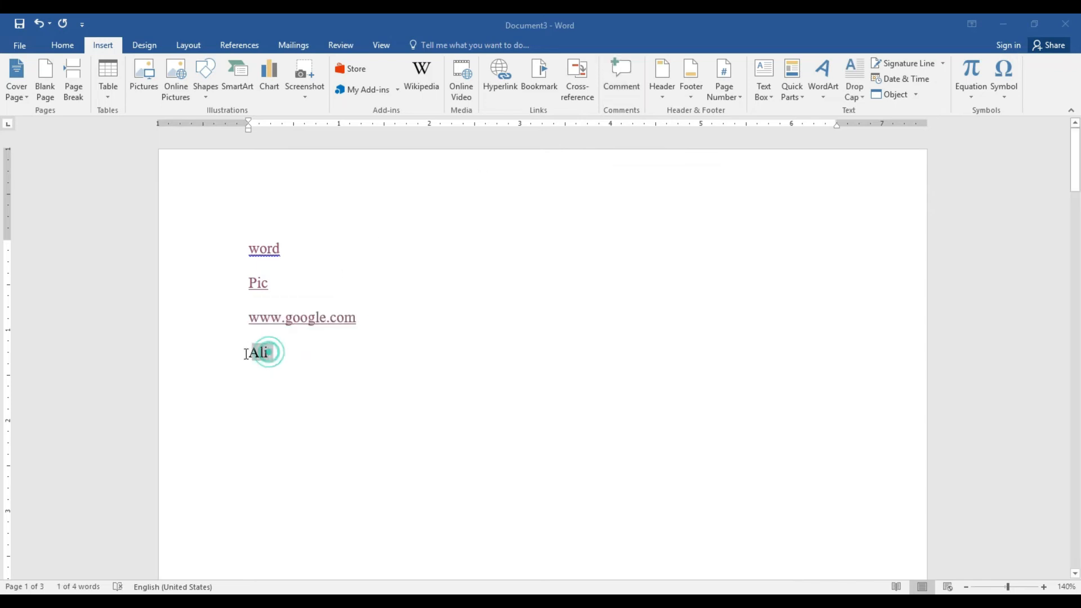
left_click(625, 92)
type("Ali is ")
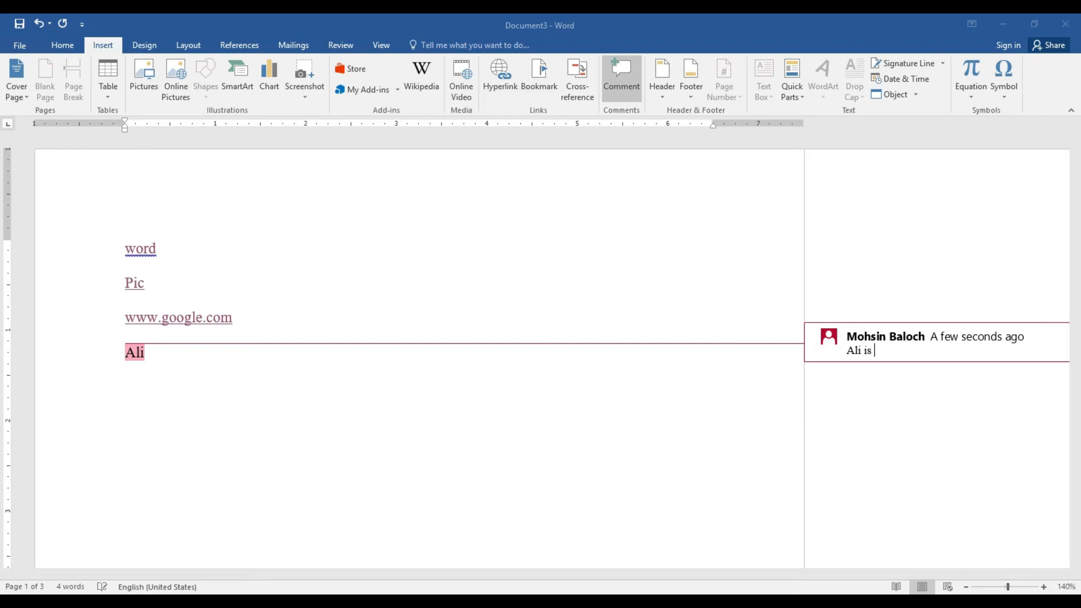
type("a good Student.")
left_click(613, 88)
left_click(613, 88)
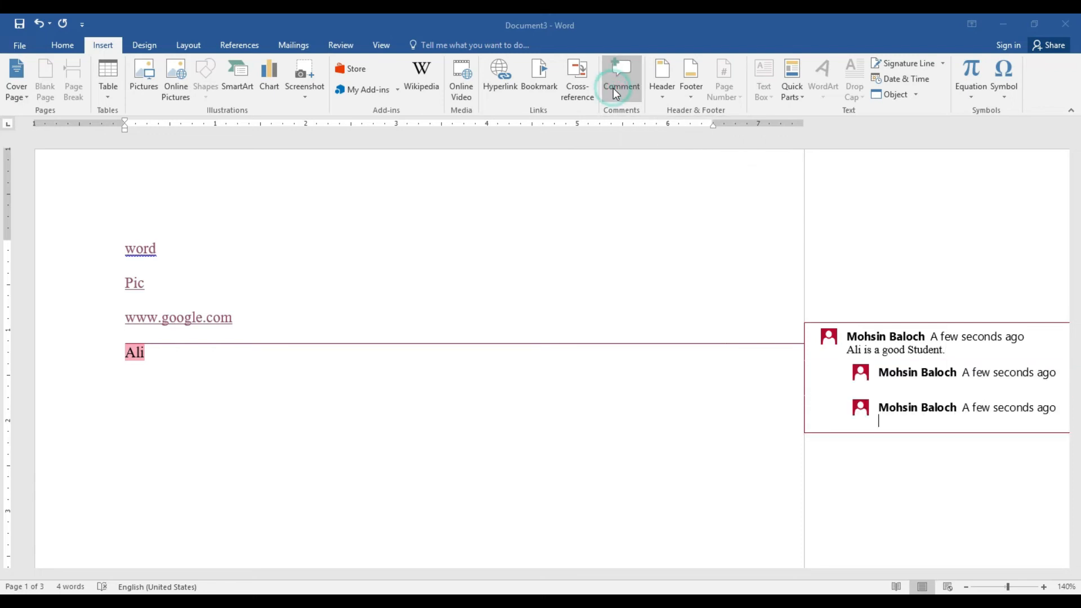
left_click(616, 93)
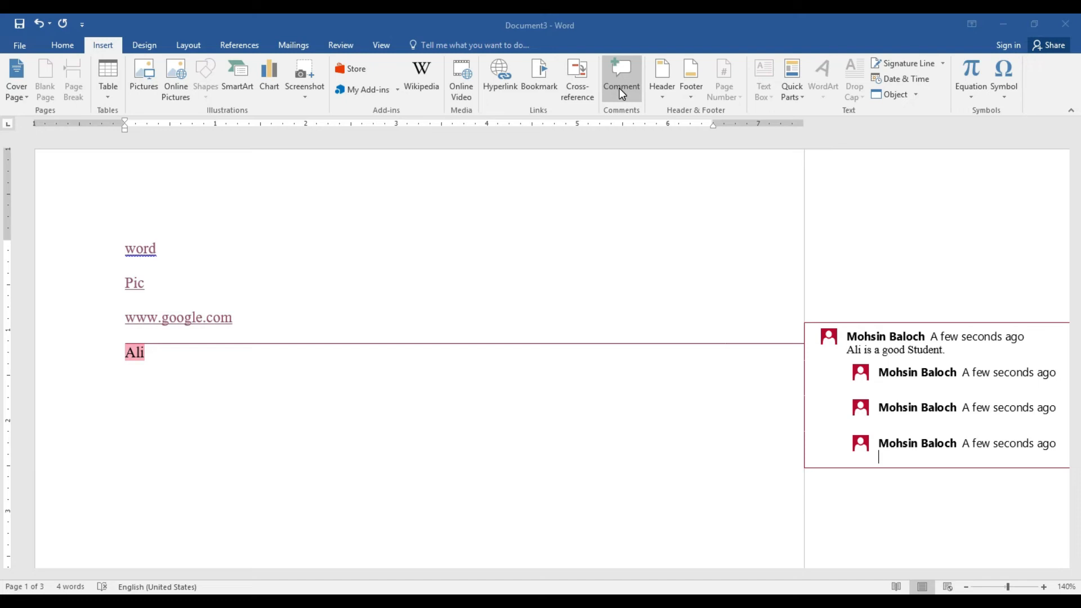
Delete all comments in the document and remove the word 'Ali'
left_click(382, 45)
left_click(350, 48)
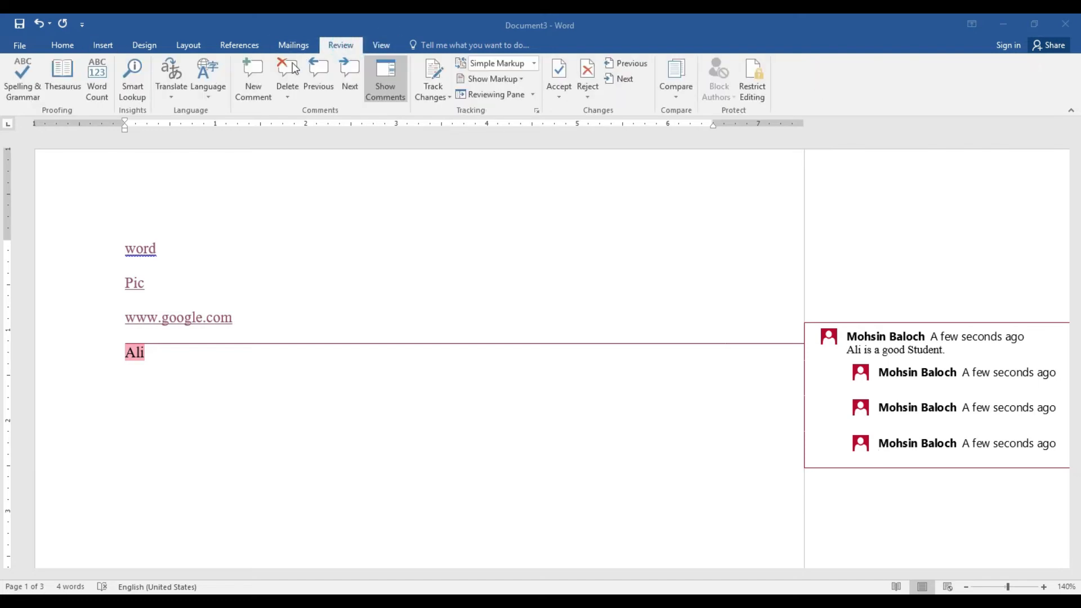
left_click(285, 96)
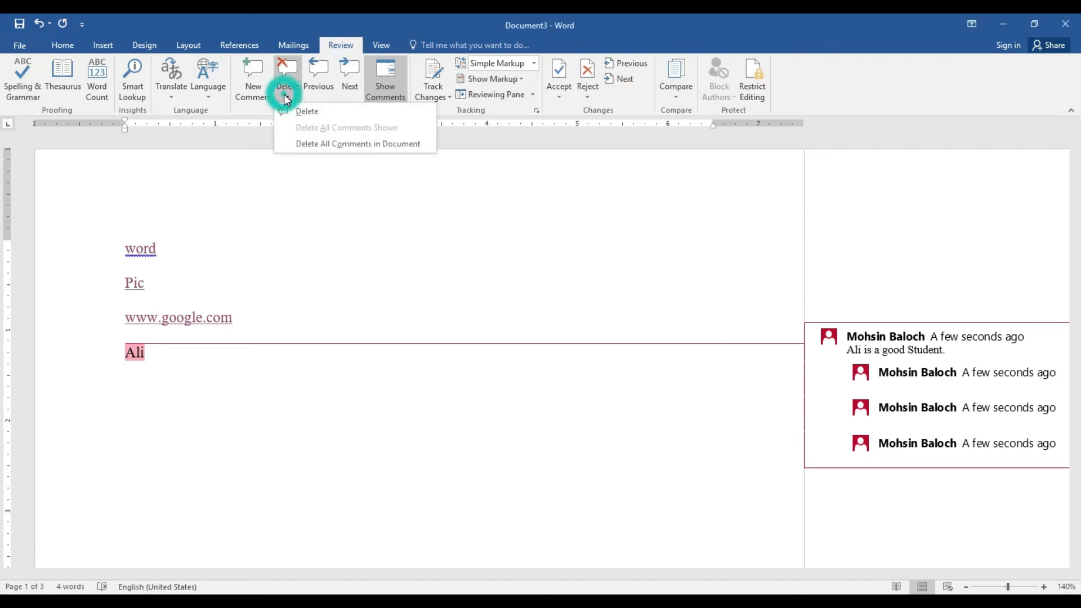
left_click(306, 144)
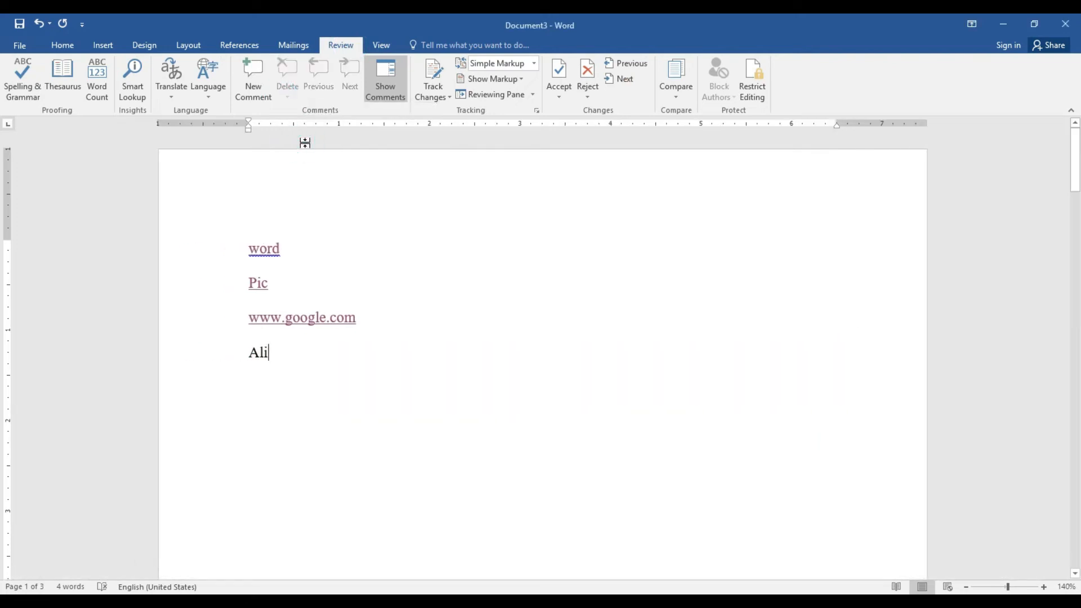
double_click(261, 352)
key("Delete")
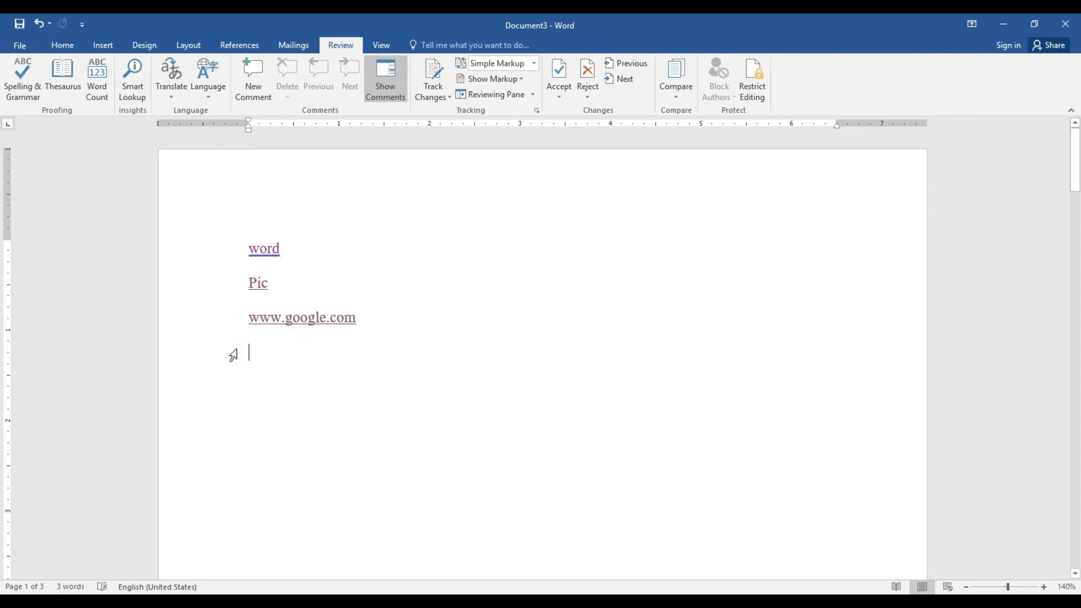
left_click(81, 45)
Edit the header to show an underscore rule and bold 'Microsoft Word Assignment 2007', then go to the footer
left_click(95, 46)
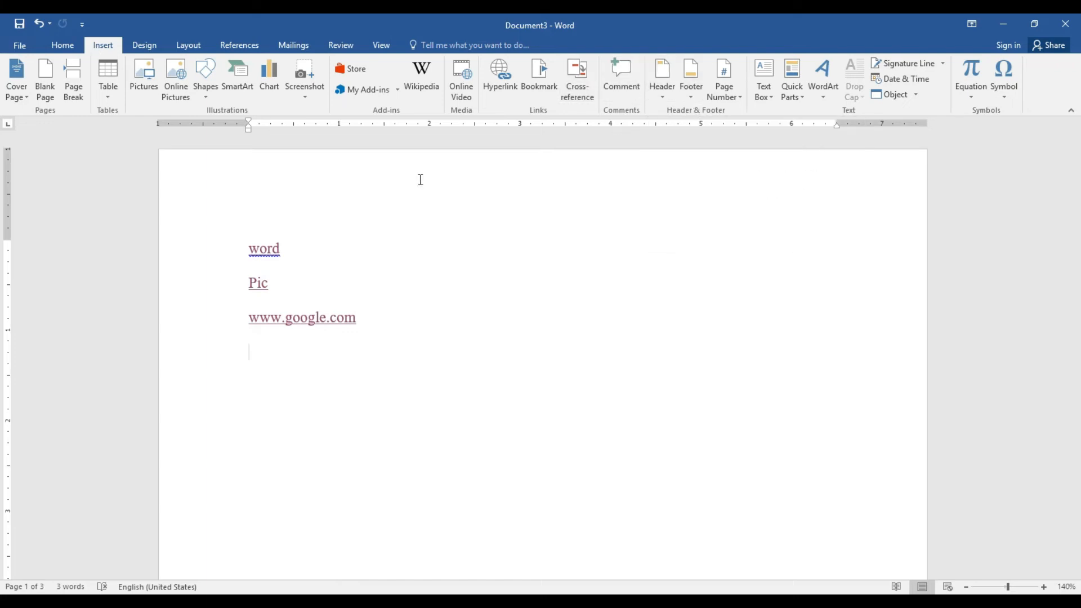
left_click(248, 248)
left_click(350, 207)
left_click(661, 95)
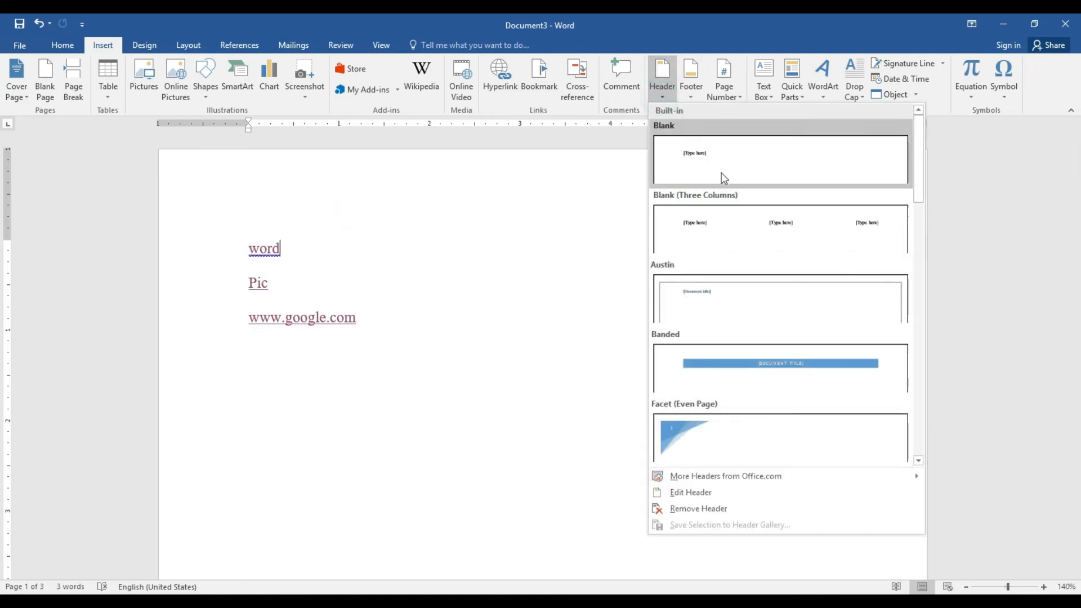
left_click(680, 501)
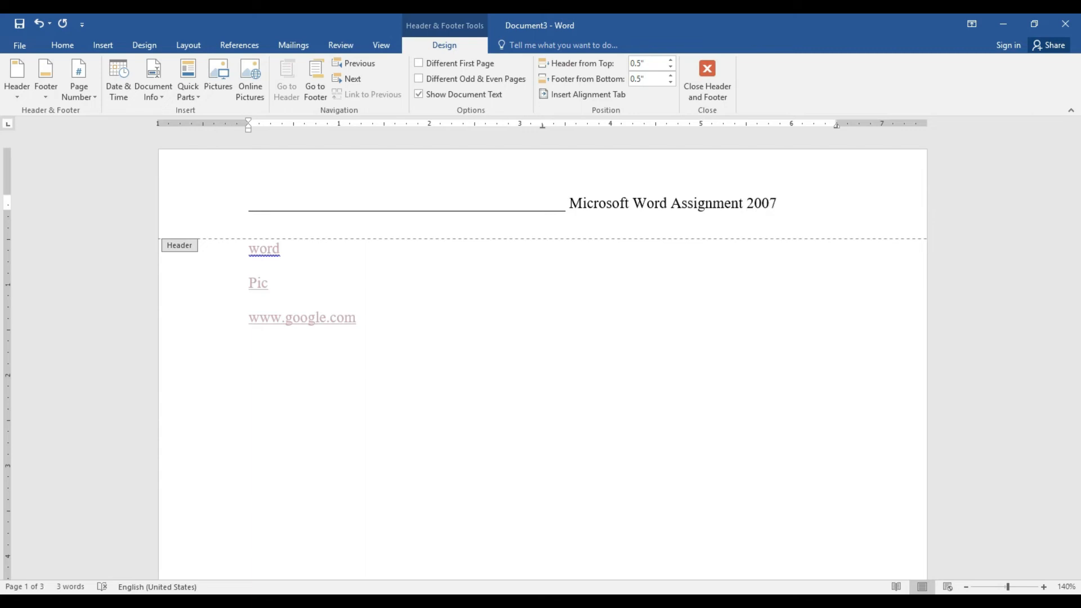
left_click_drag(777, 201, 366, 222)
key("ctrl+b")
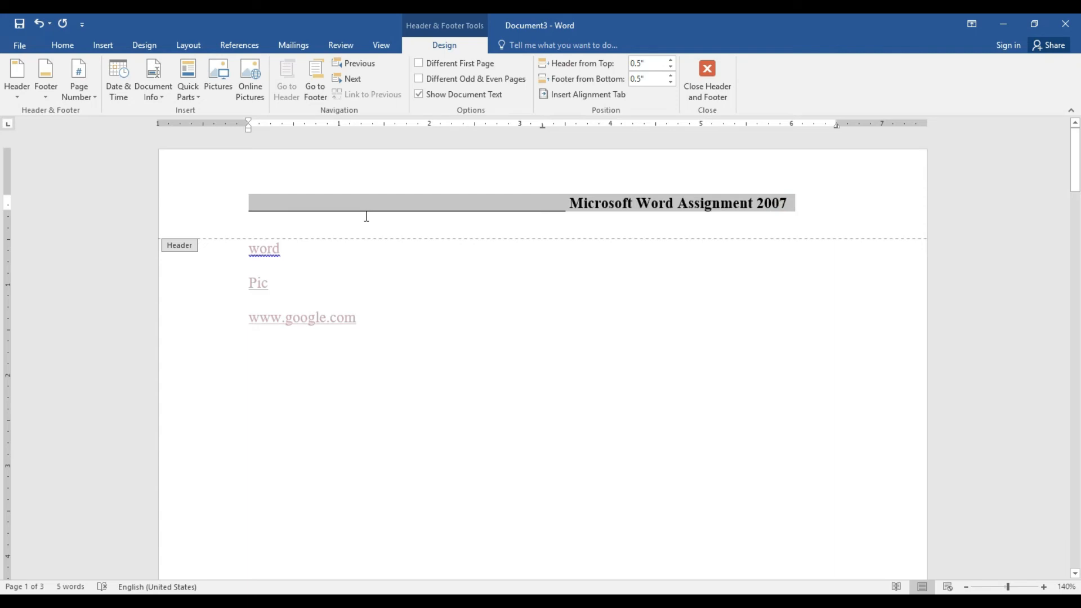
left_click(791, 206)
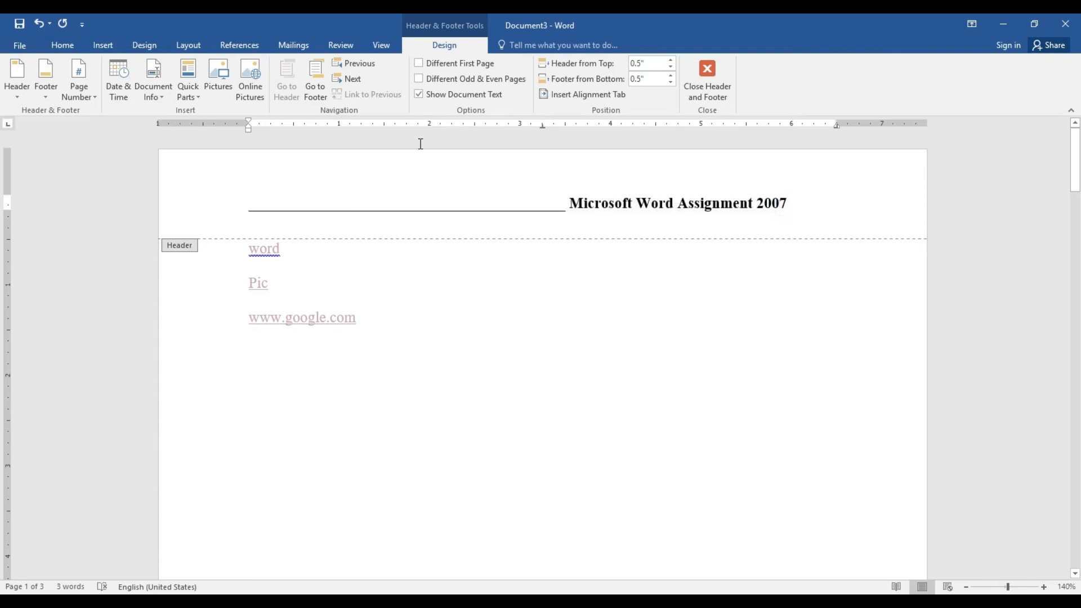
left_click(316, 92)
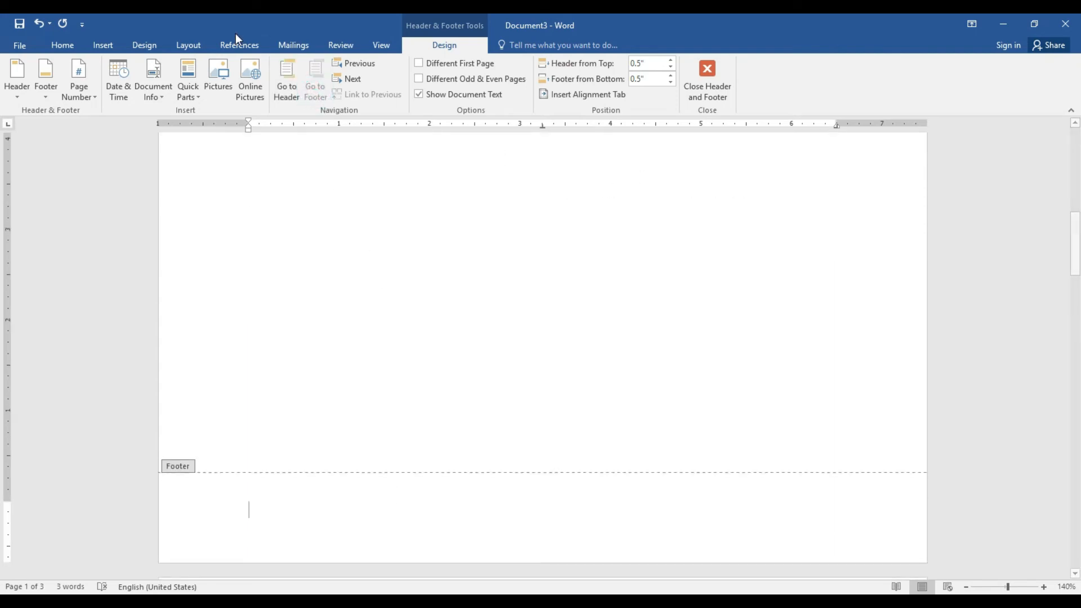
Type a centred footer 'Karachi Town.', close the footer and check the page in print preview
left_click(62, 47)
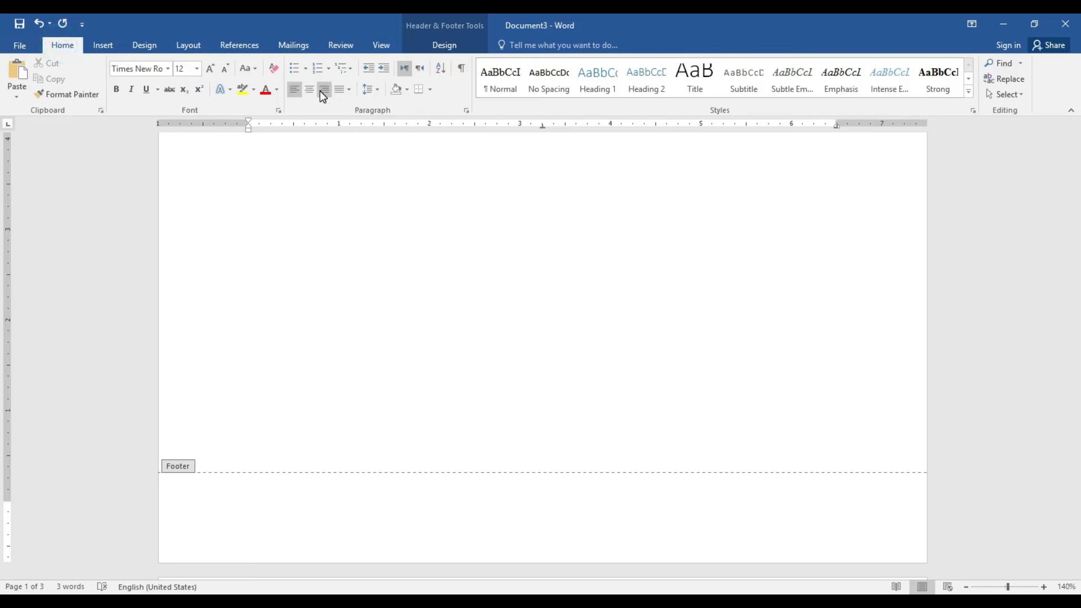
left_click(310, 90)
type("Karachi")
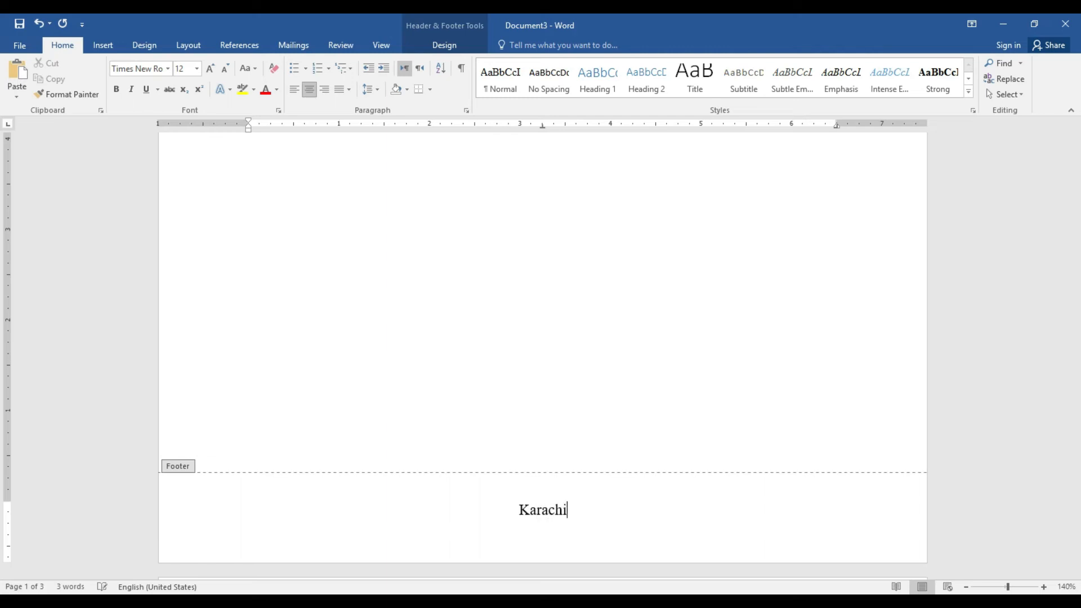
type(" Town")
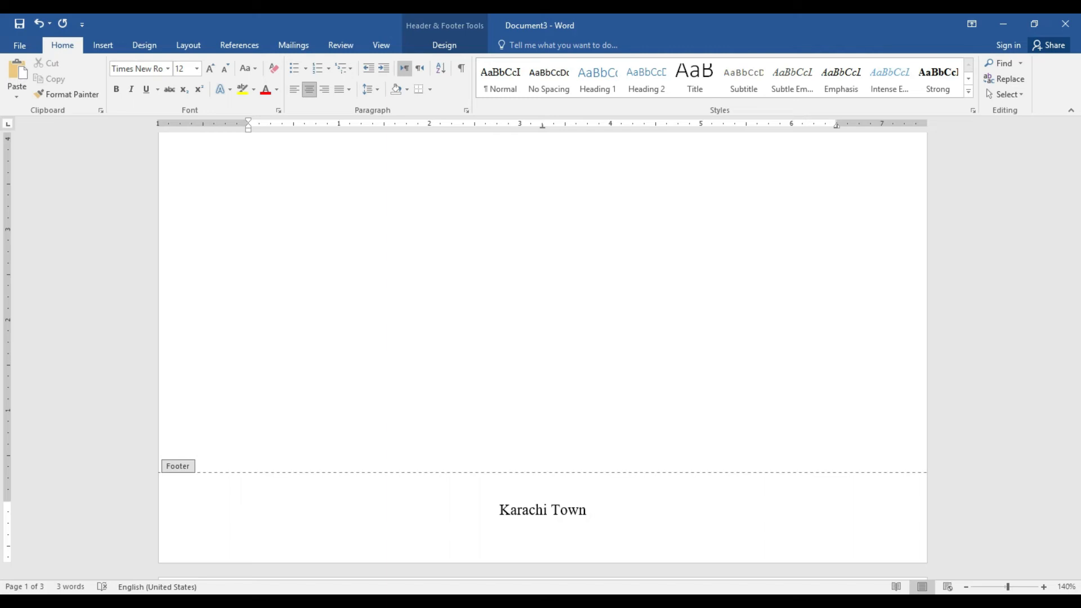
type(".")
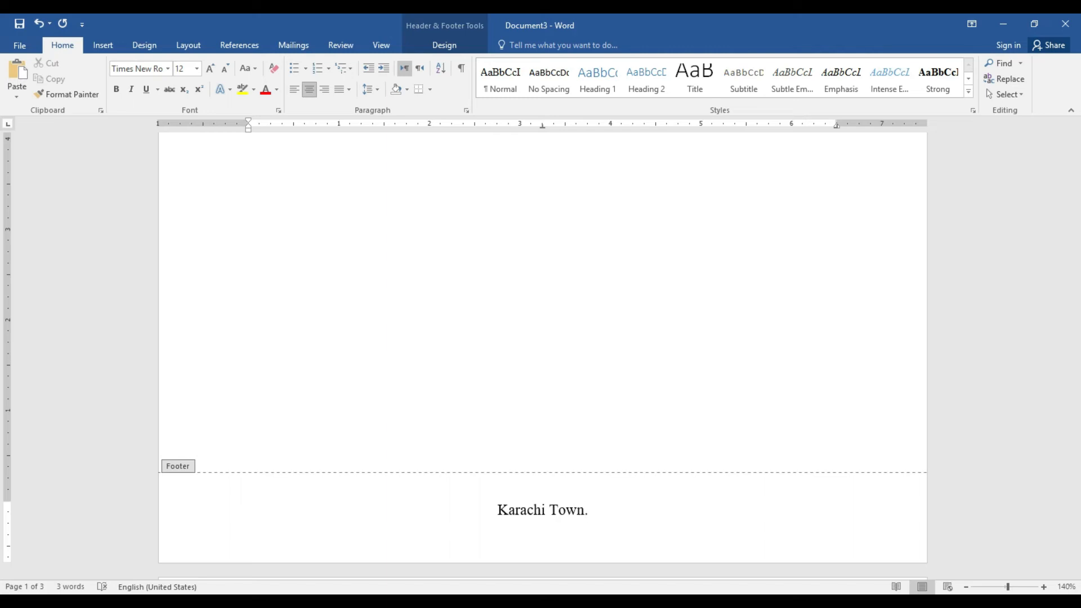
double_click(456, 238)
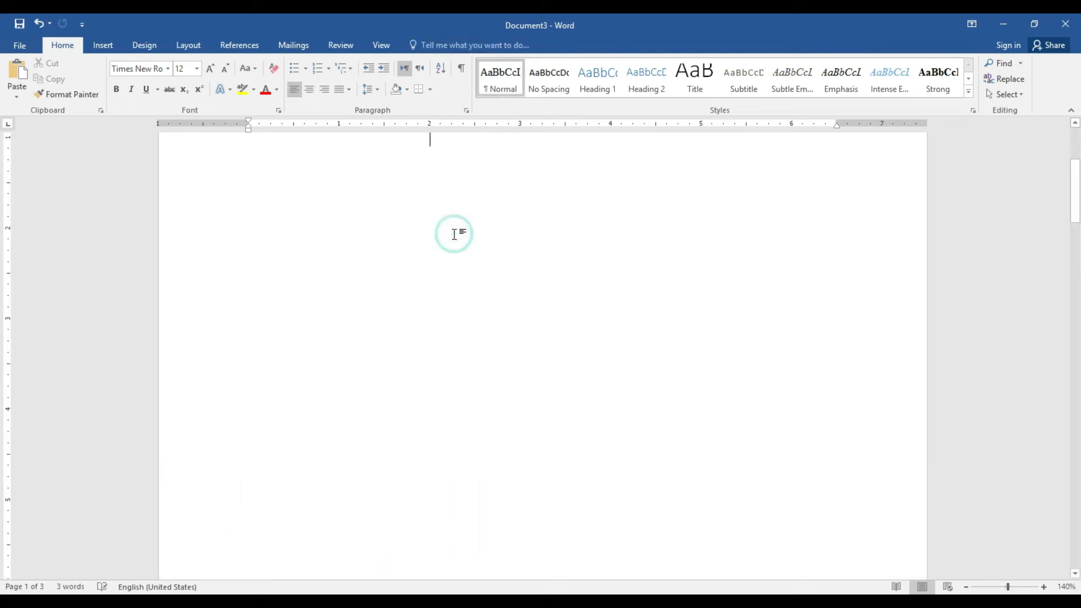
left_click_drag(1076, 187, 1076, 152)
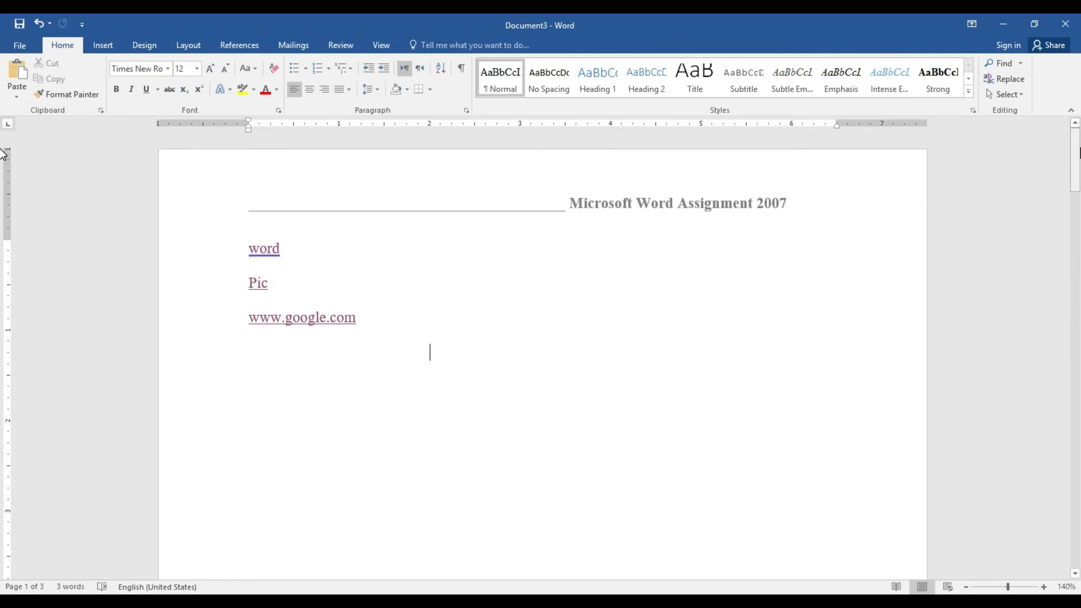
key("ctrl+p")
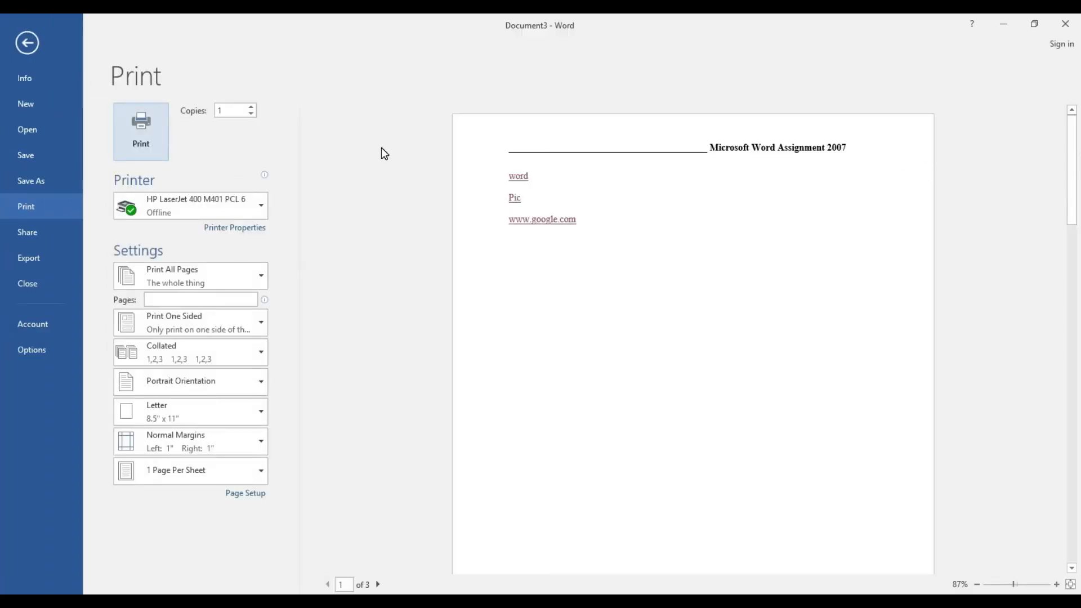
left_click(35, 45)
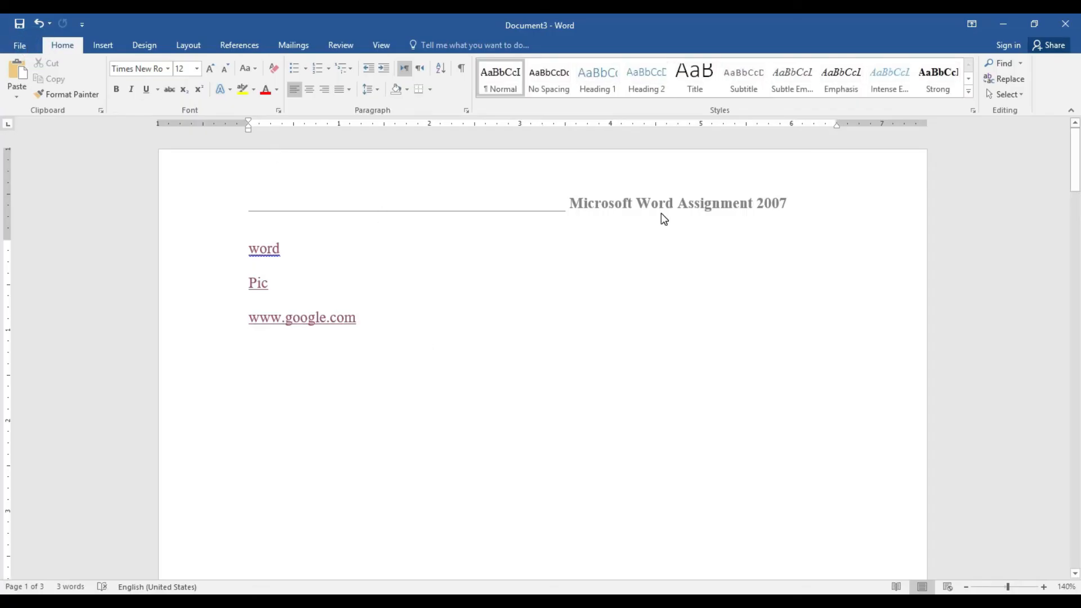
left_click(103, 46)
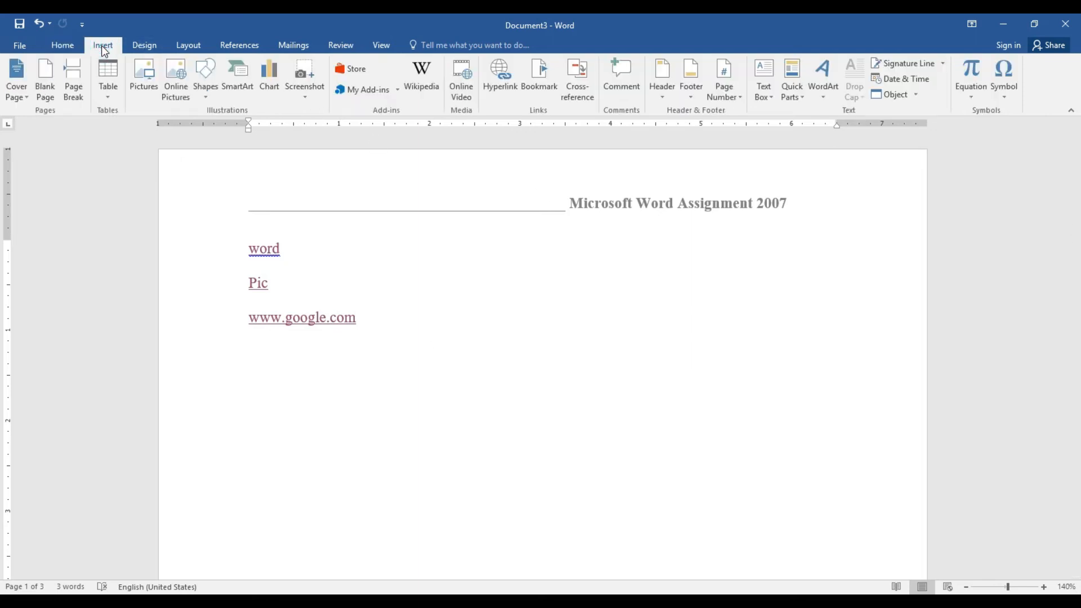
Clear the header text and insert a Plain Number 1 page number at the top of the page
left_click(737, 97)
left_click(738, 99)
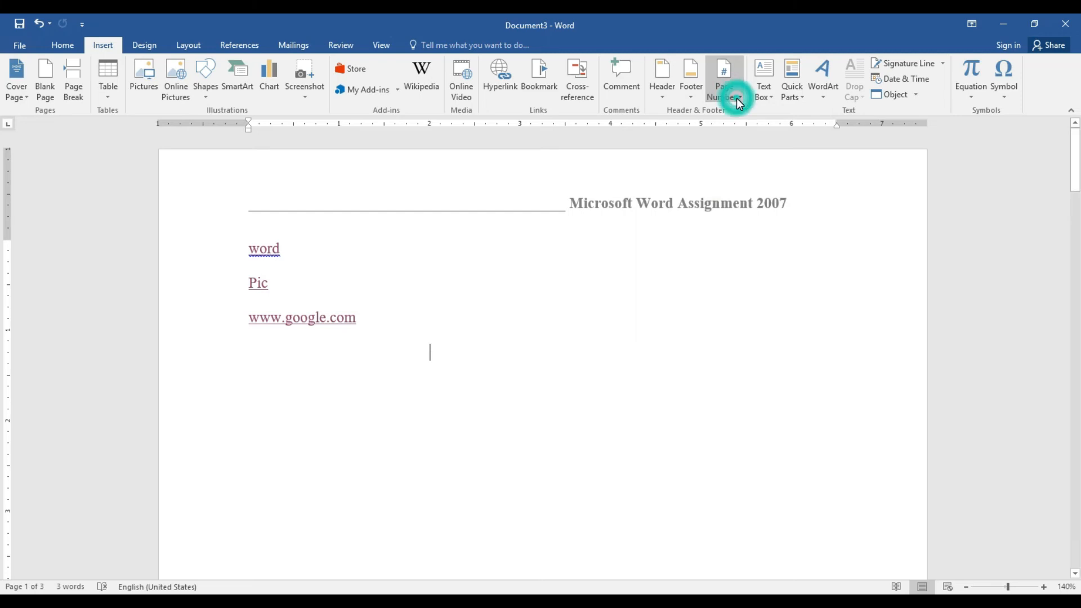
double_click(613, 207)
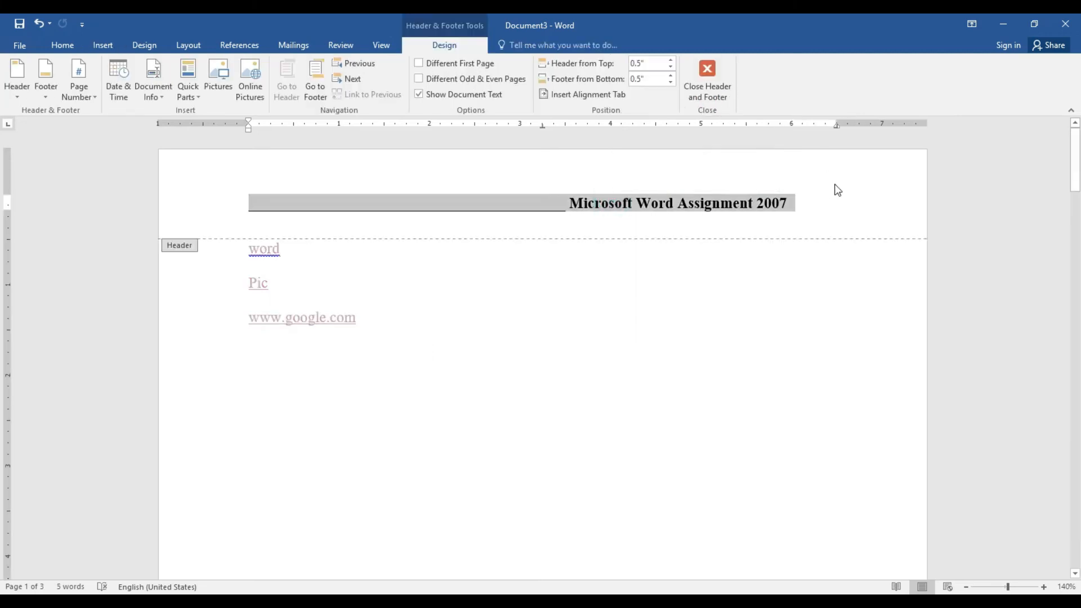
key("Delete")
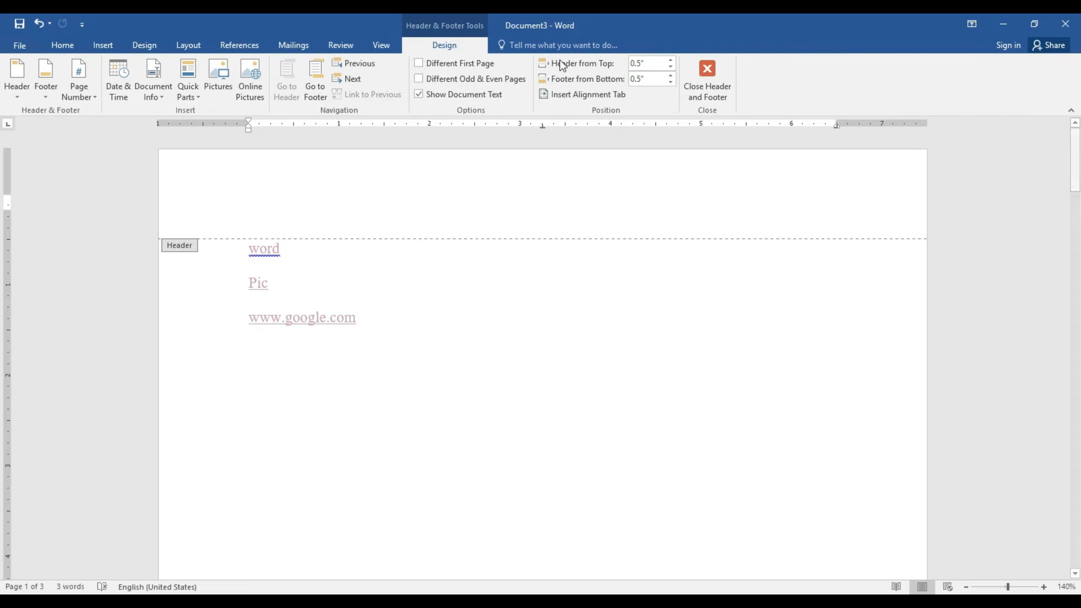
left_click(106, 44)
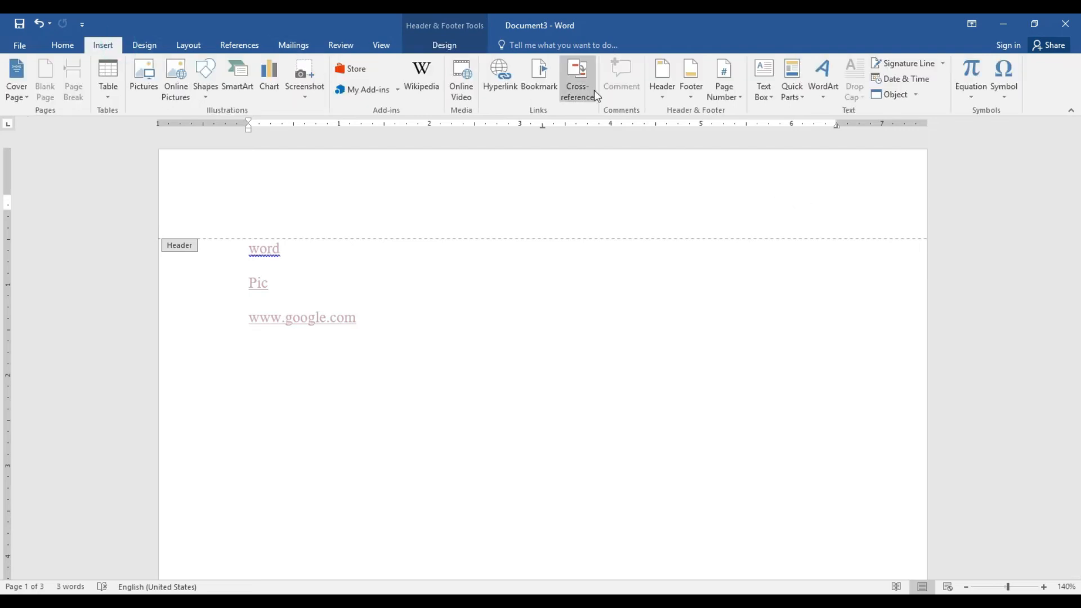
left_click(743, 99)
mouse_move(735, 111)
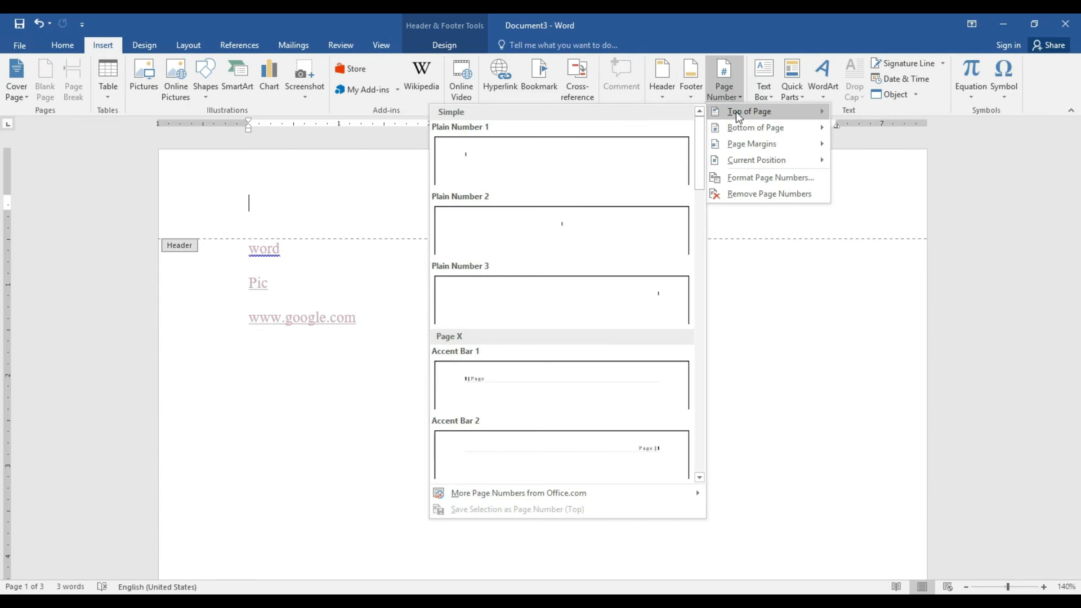
left_click(576, 168)
Return to the body text, reopening and closing header editing twice along the way
double_click(487, 345)
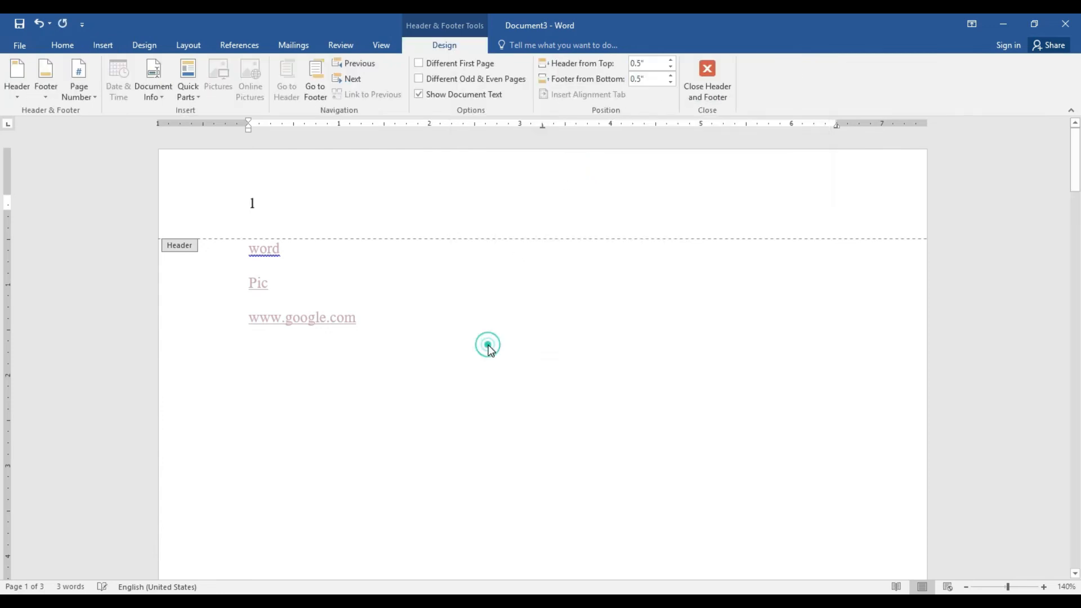
left_click_drag(1075, 163, 1078, 107)
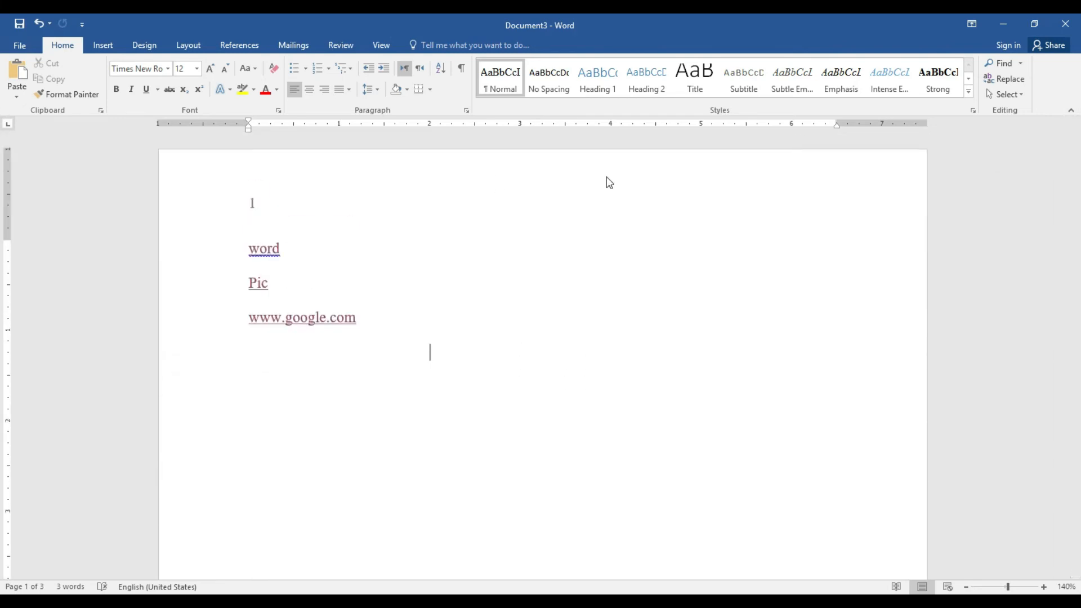
double_click(432, 176)
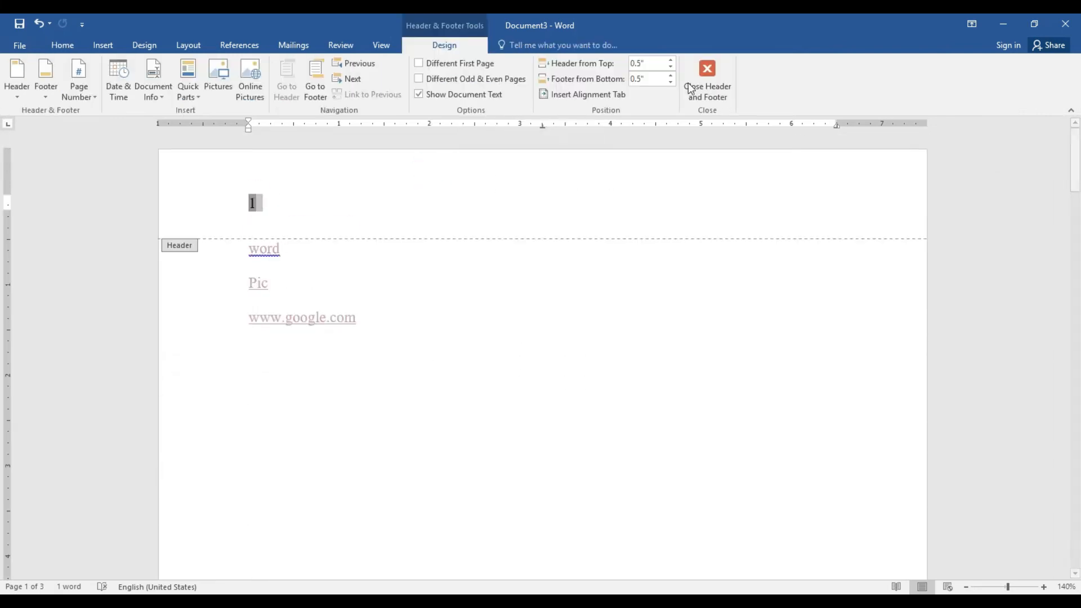
left_click(696, 88)
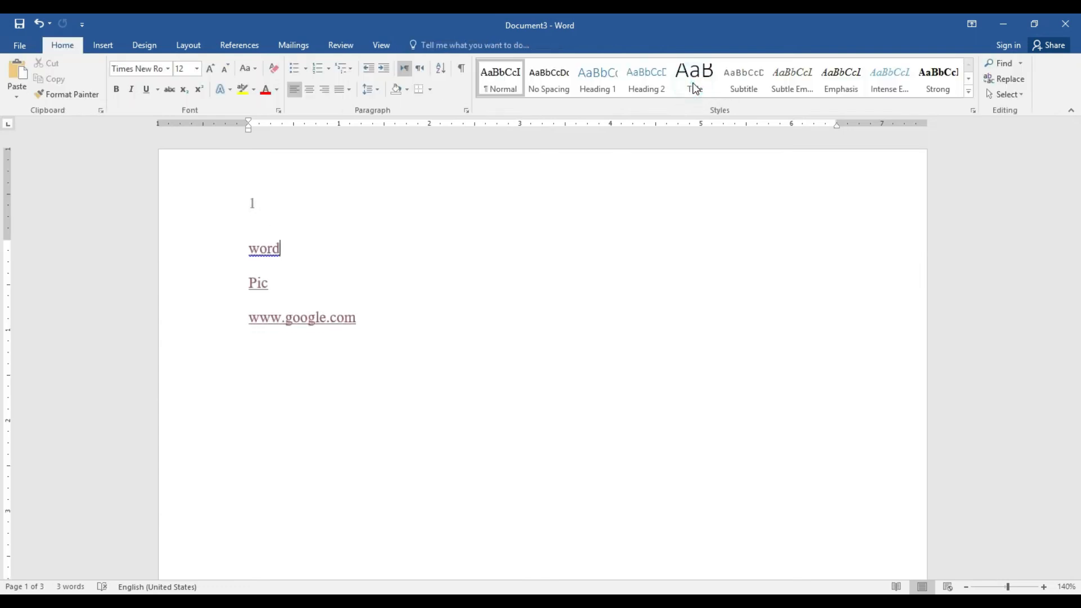
double_click(350, 195)
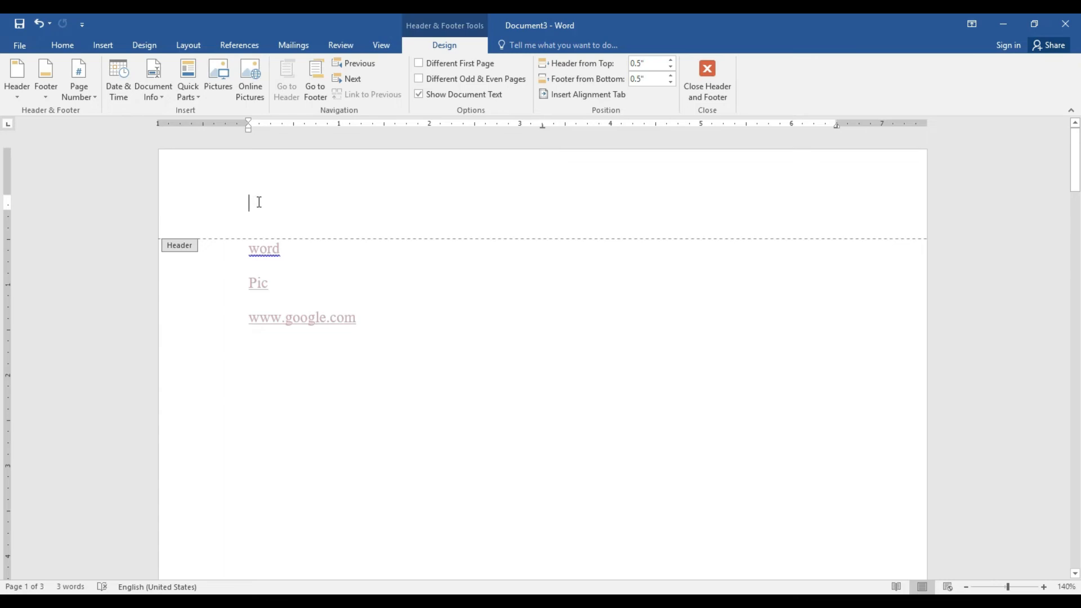
left_click(713, 90)
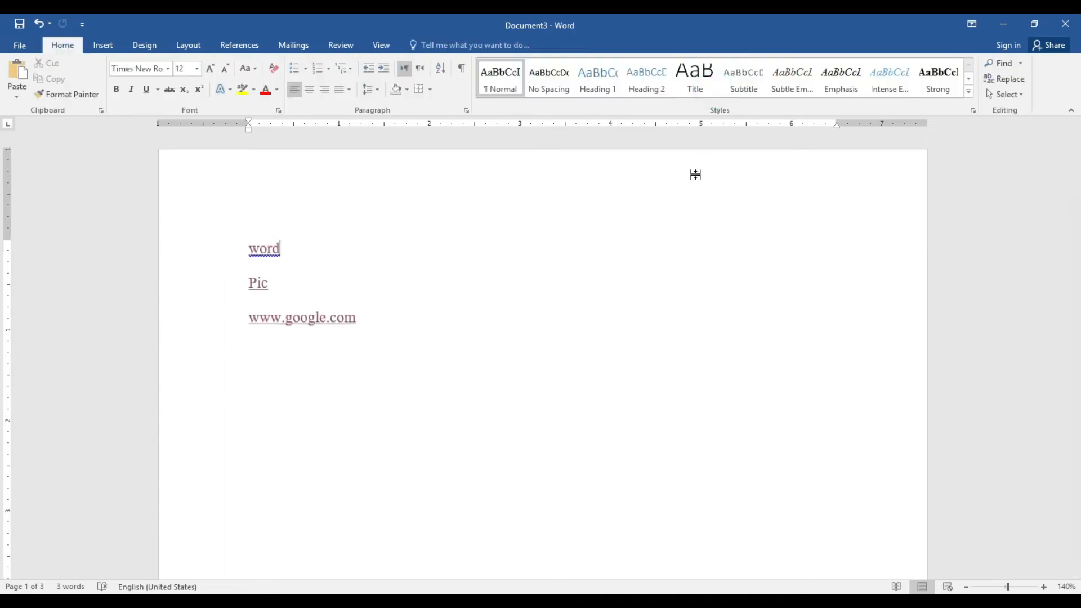
Draw a custom text box beside the links, then delete it while still empty
left_click_drag(1077, 163, 1077, 134)
left_click(104, 46)
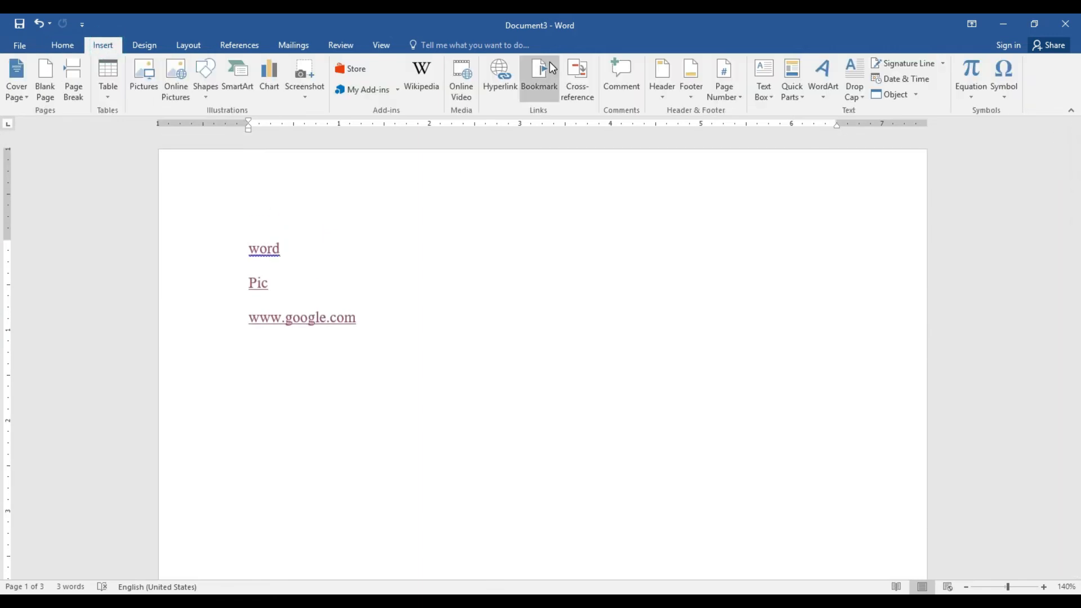
left_click(771, 106)
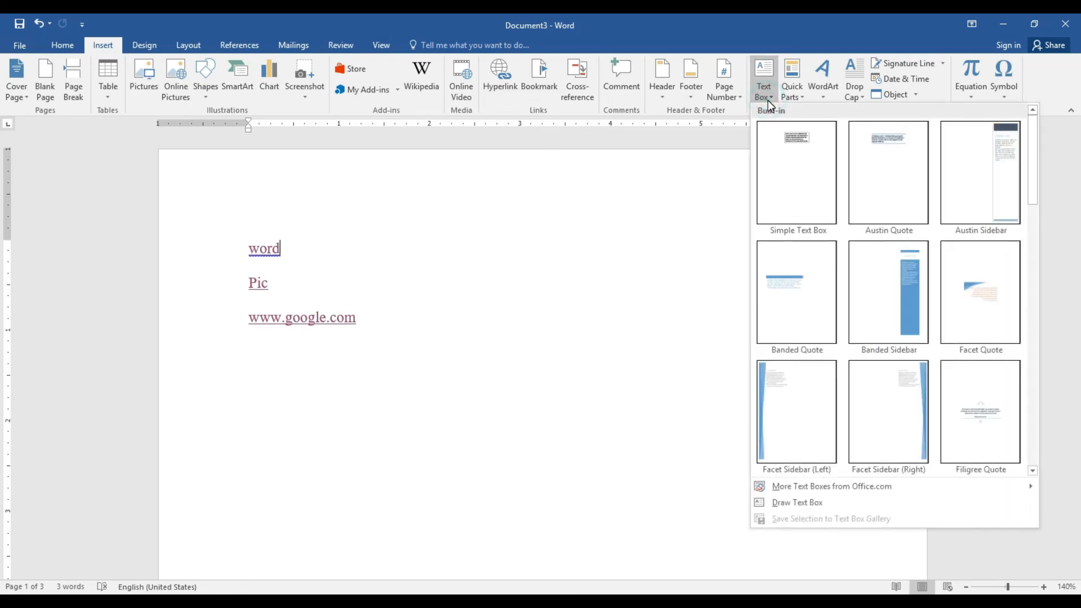
left_click(788, 502)
left_click_drag(471, 319, 739, 468)
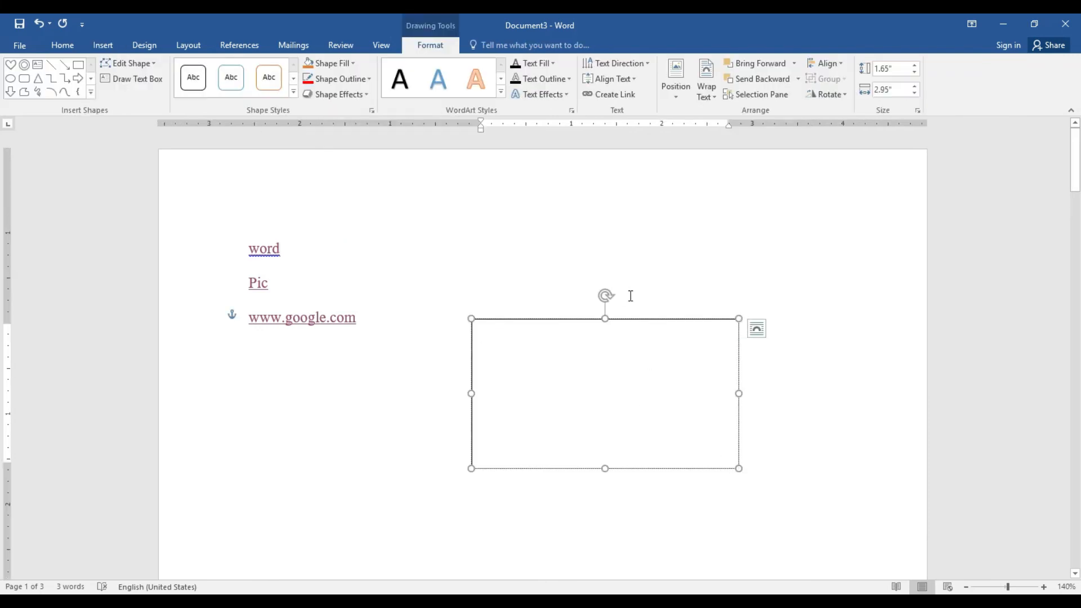
left_click(639, 320)
key("Delete")
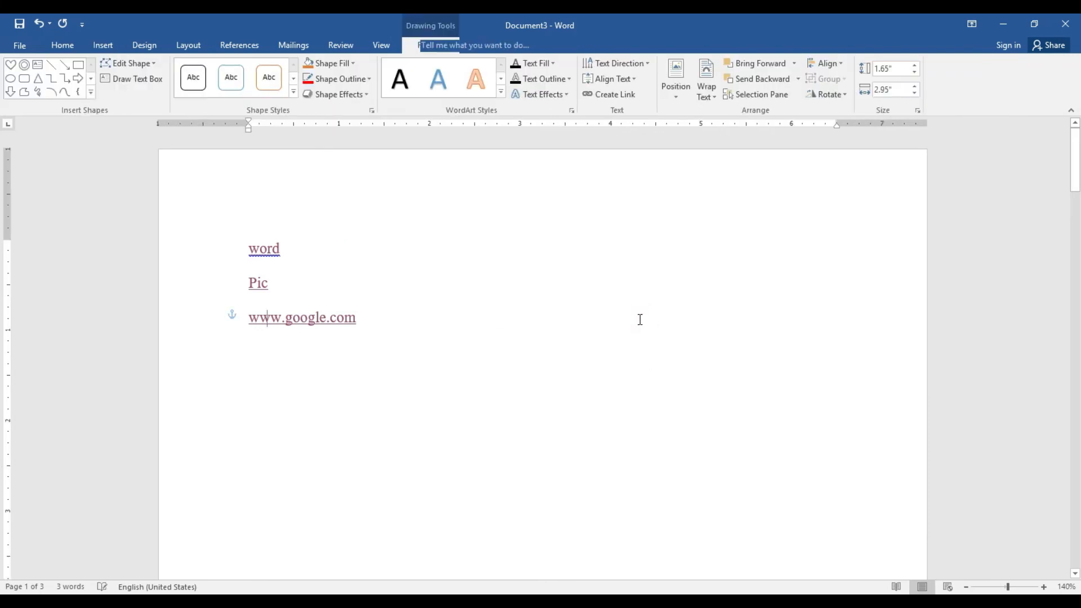
Delete the three linked lines from the page
left_click(105, 47)
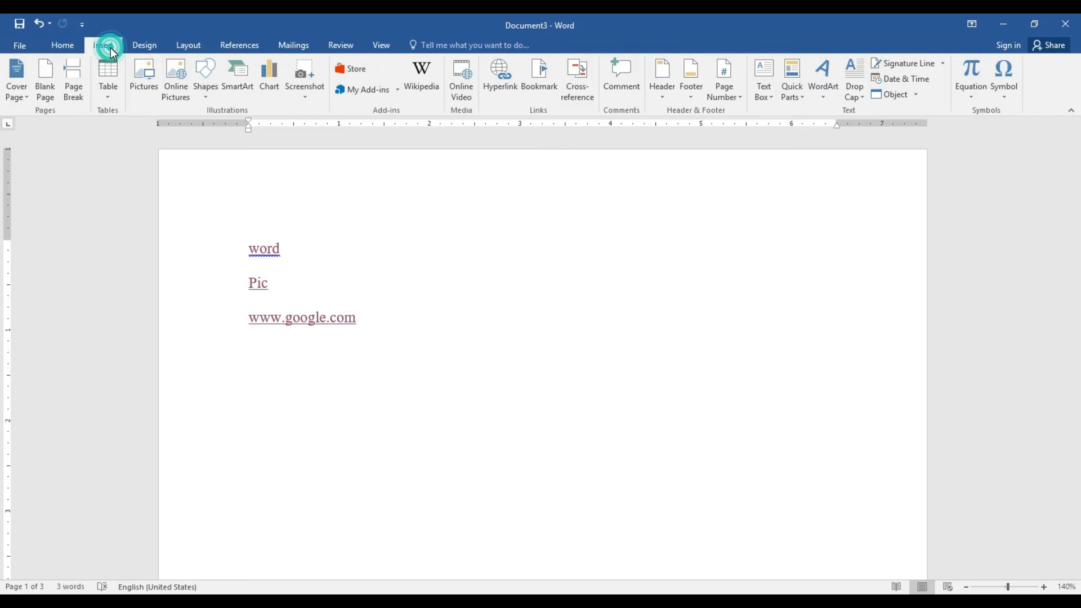
left_click(826, 97)
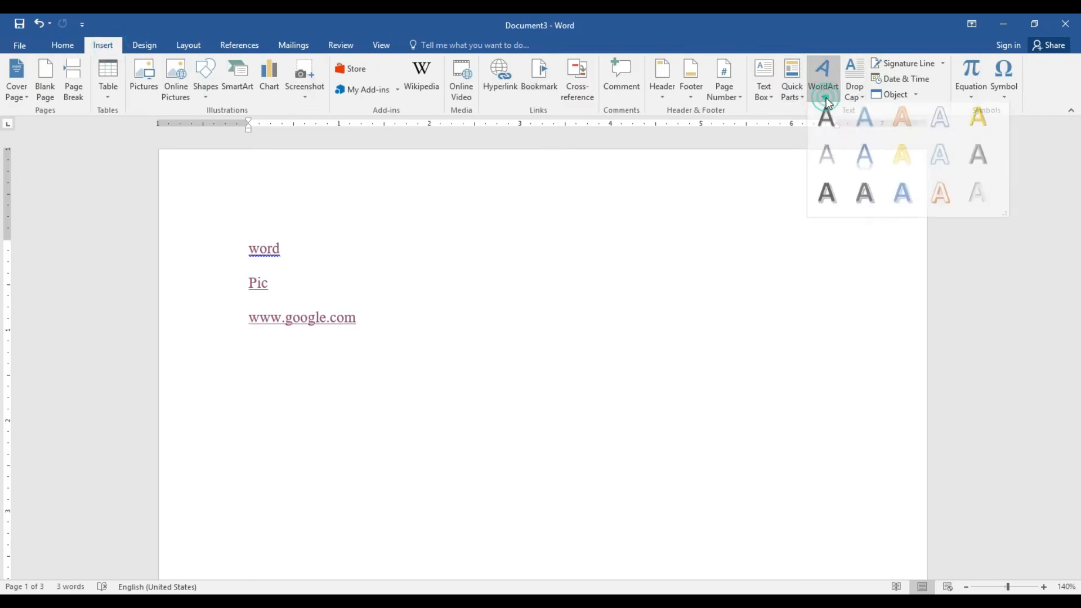
left_click(407, 281)
left_click_drag(379, 315, 243, 254)
key("Delete")
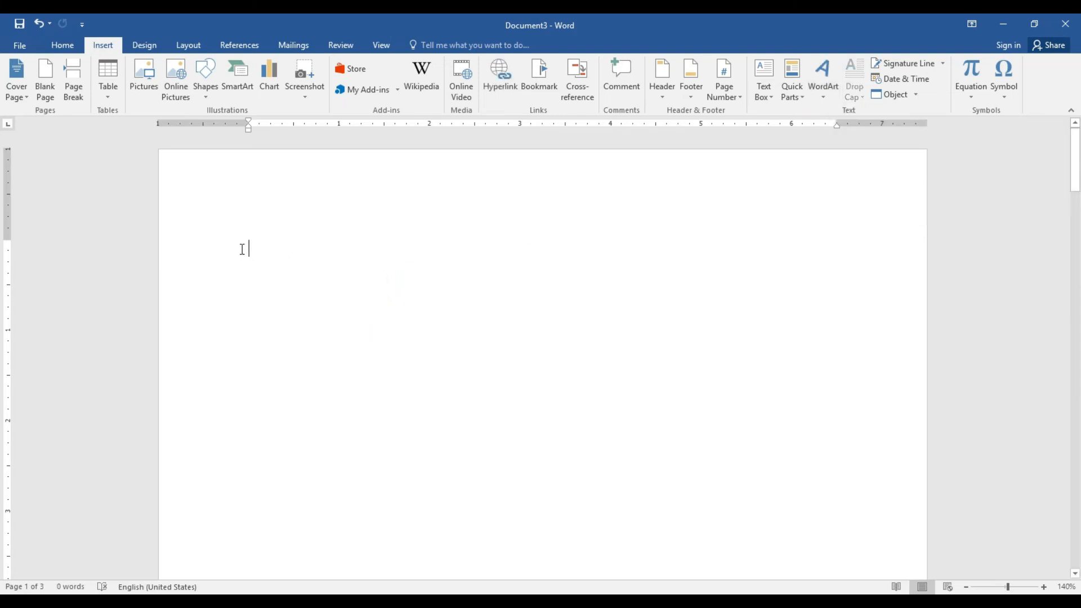
Insert first-style WordArt reading 'Computer Classs' and move it toward the page centre
left_click(824, 96)
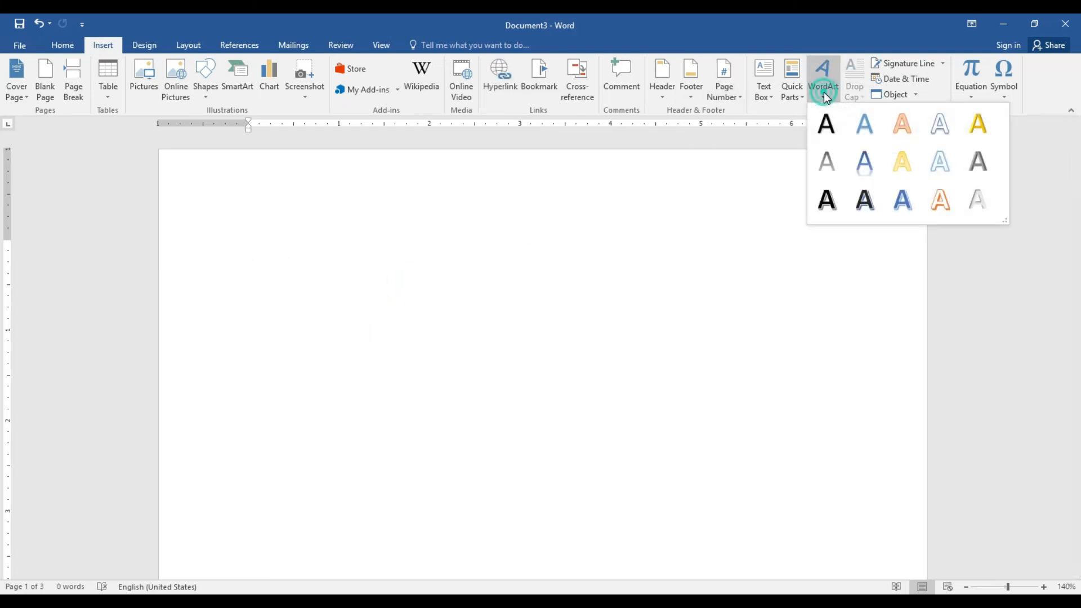
left_click(826, 124)
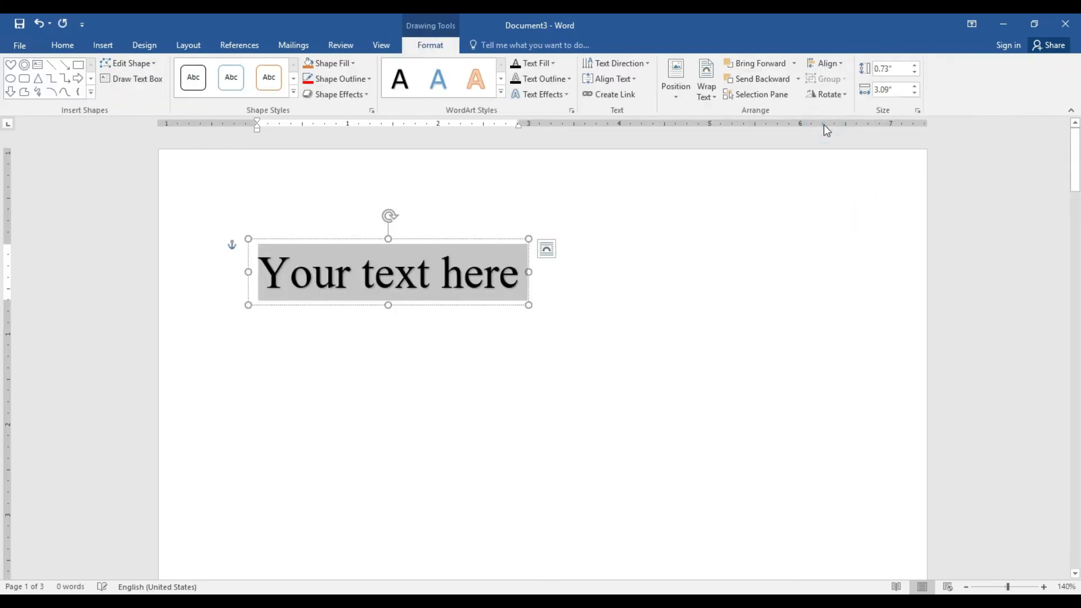
left_click(512, 276)
key("BackSpace")
key("BackSpace")
key("BackSpace")
key("BackSpace")
key("ctrl+BackSpace")
key("ctrl+BackSpace")
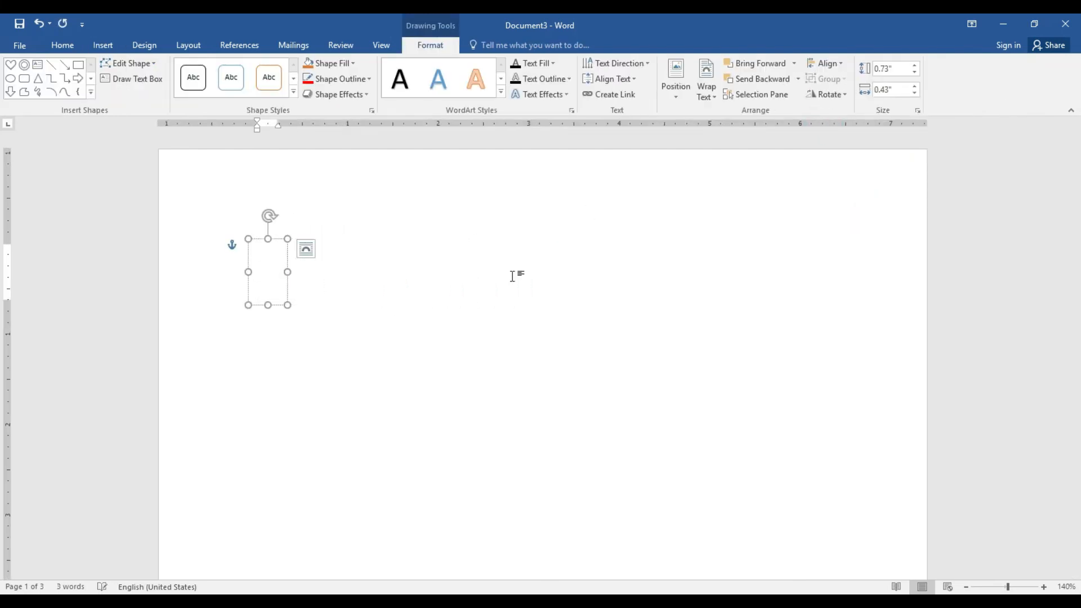
type("Comp")
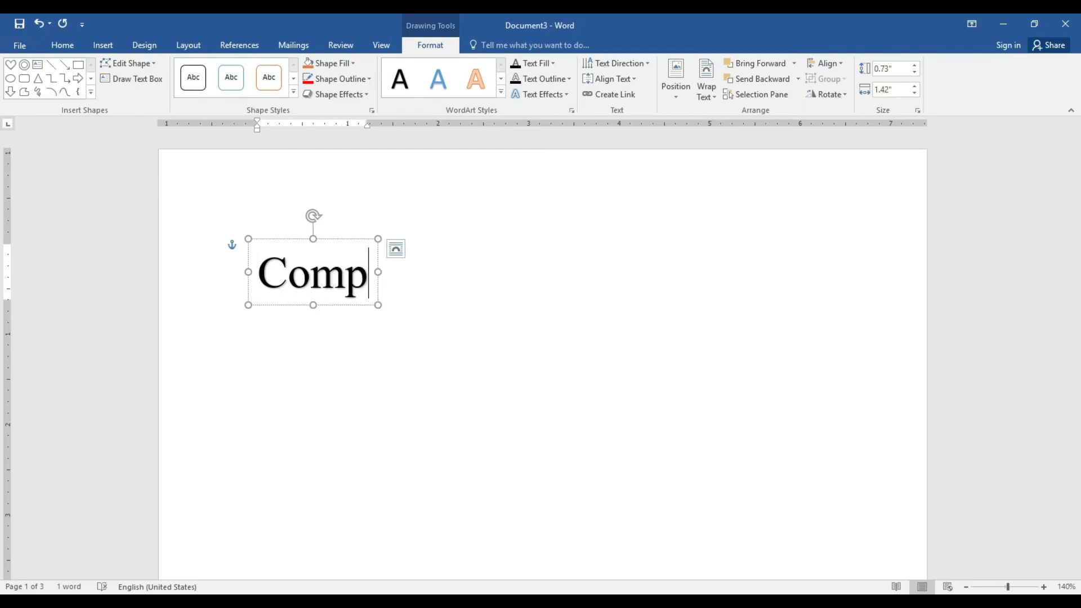
type("uter Classs")
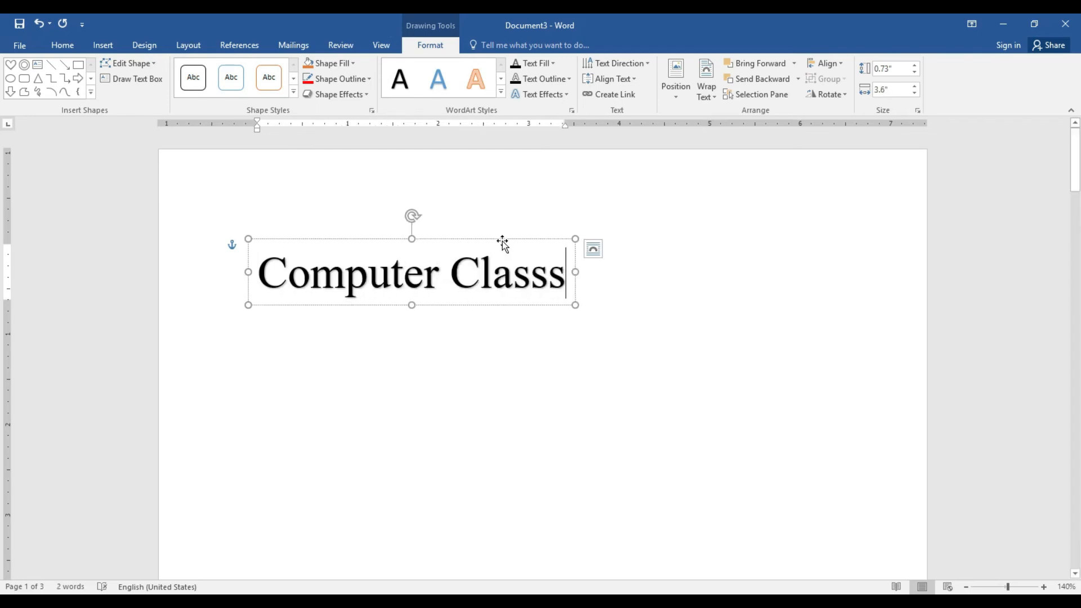
left_click_drag(502, 241, 629, 274)
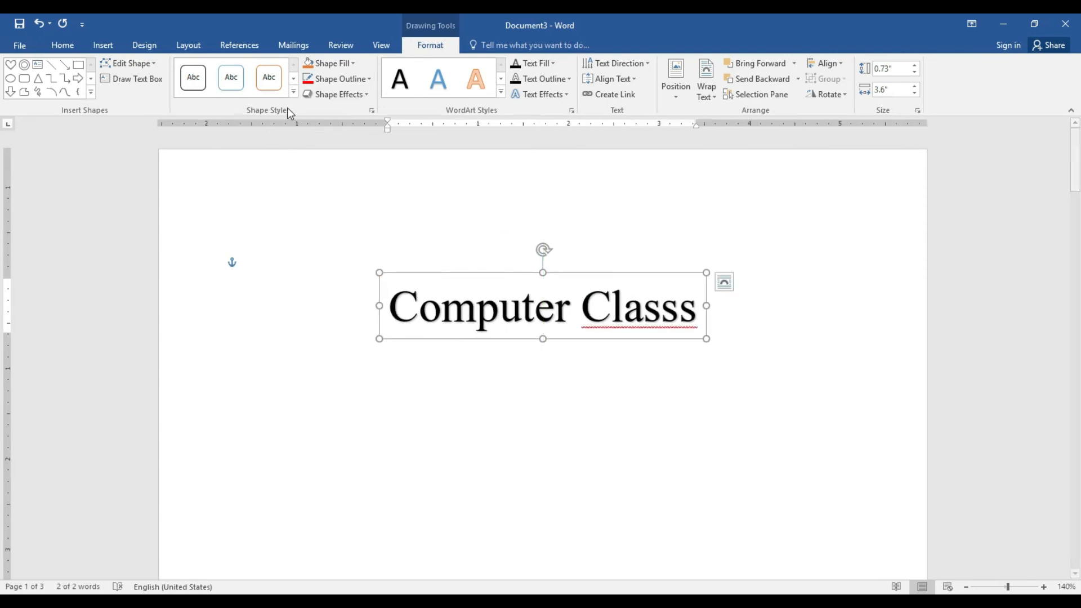
Grow the WordArt font size up to 120 pt
left_click(60, 45)
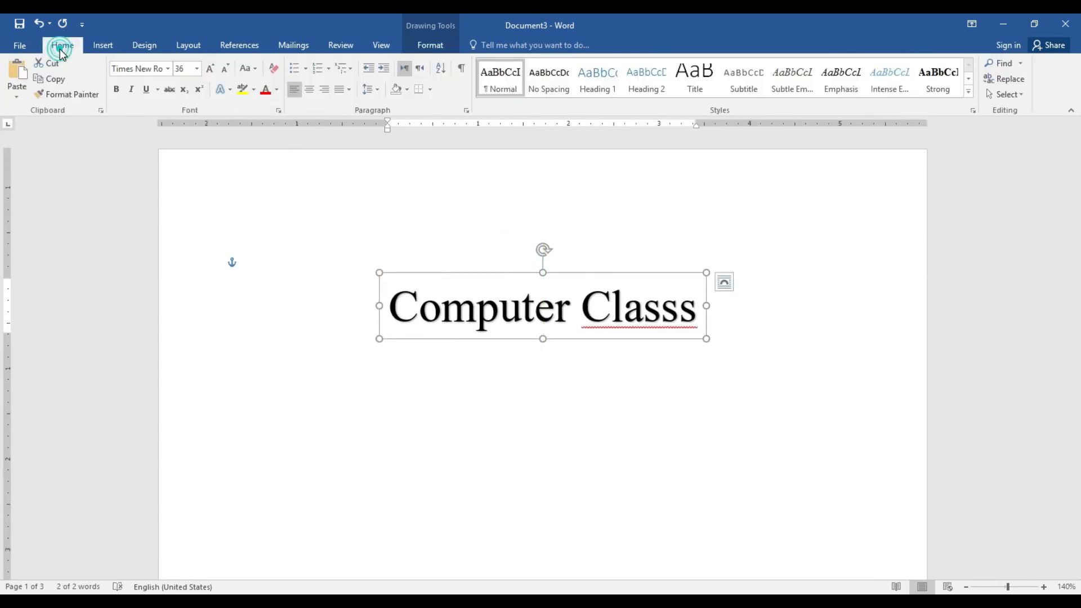
left_click(208, 72)
left_click(208, 72)
left_click(209, 72)
left_click(209, 72)
left_click(208, 72)
left_click(209, 72)
left_click(209, 73)
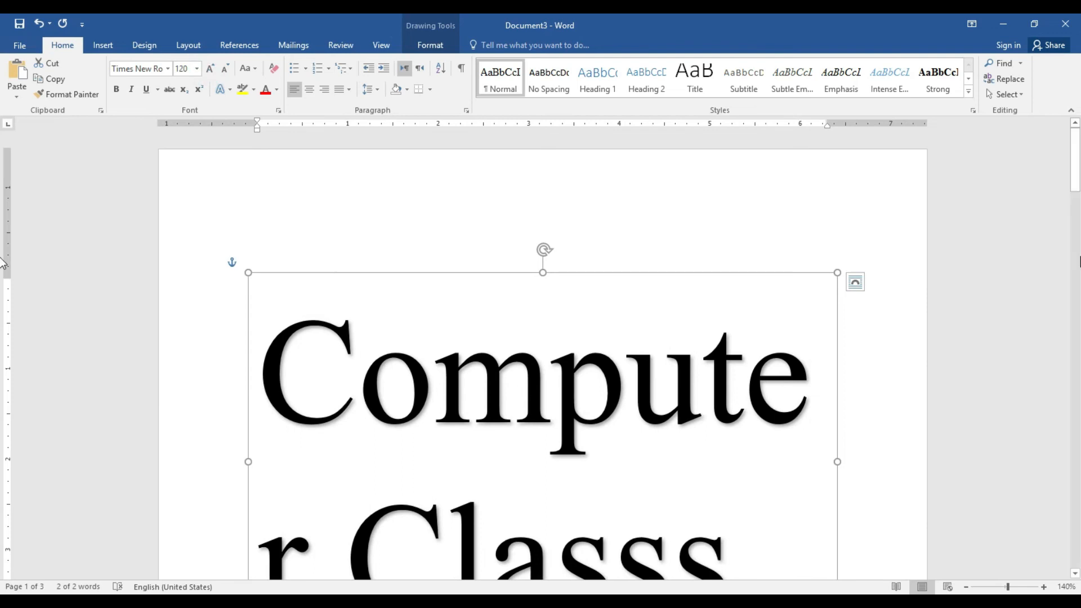
left_click_drag(1075, 161, 1078, 185)
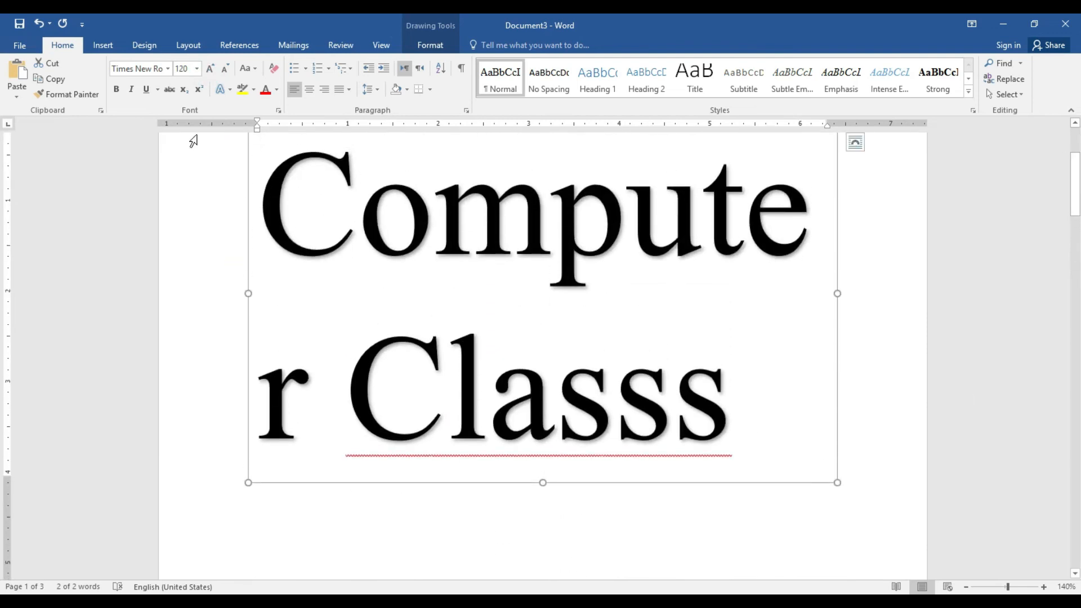
left_click(185, 46)
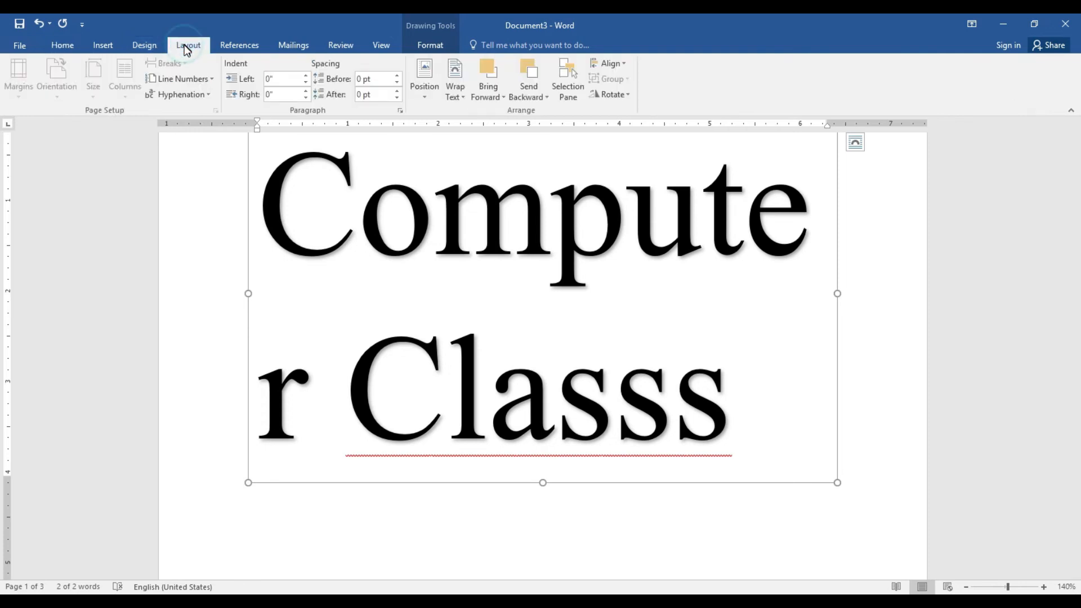
Switch the page to landscape orientation
left_click(213, 197)
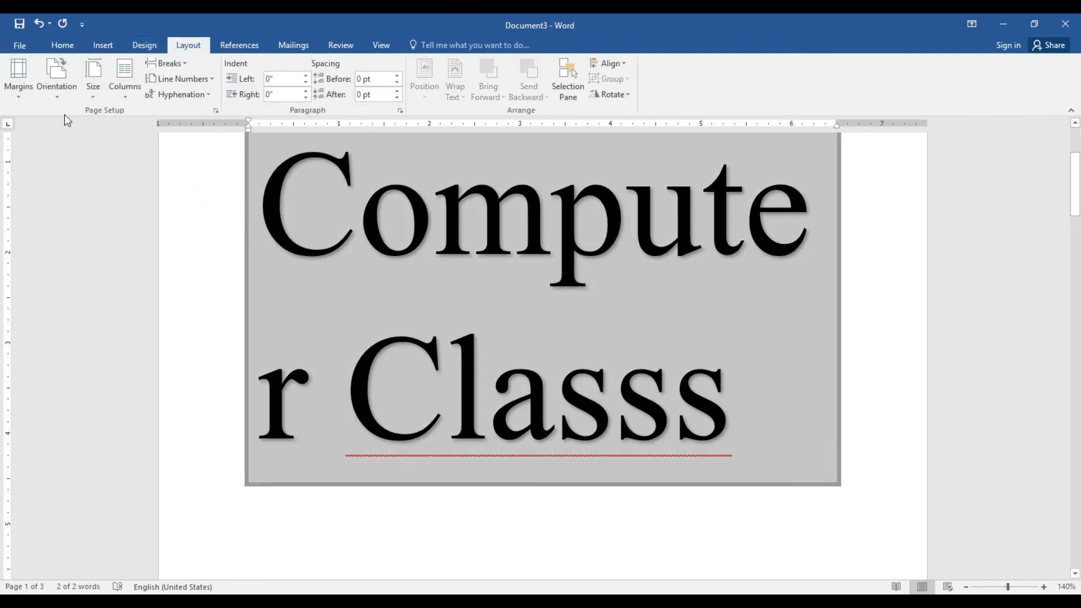
left_click(60, 97)
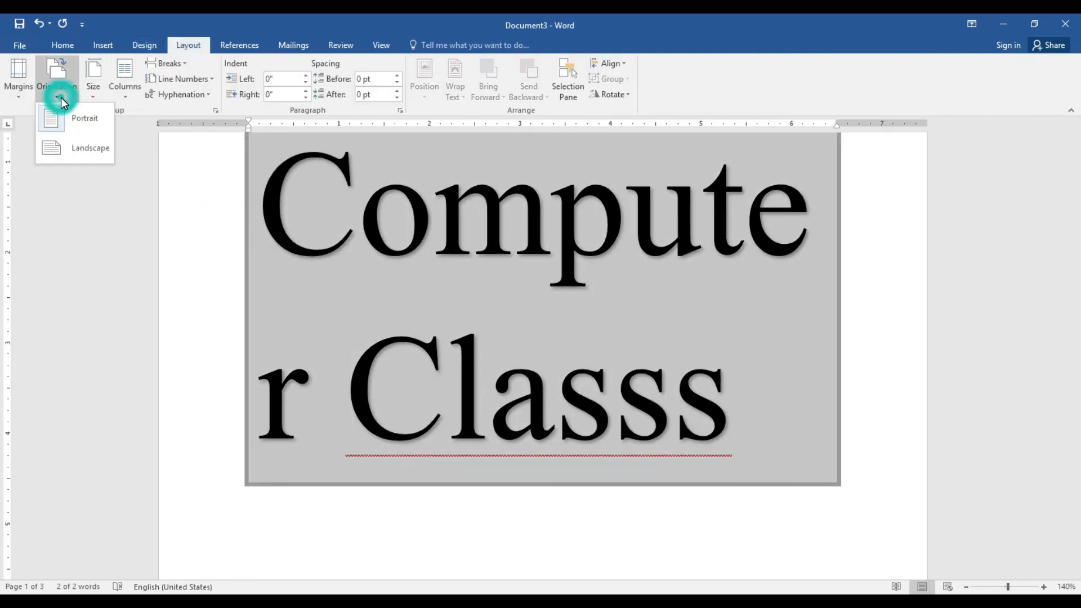
left_click(72, 145)
Set the WordArt text to 120 pt and centre it
left_click(679, 332)
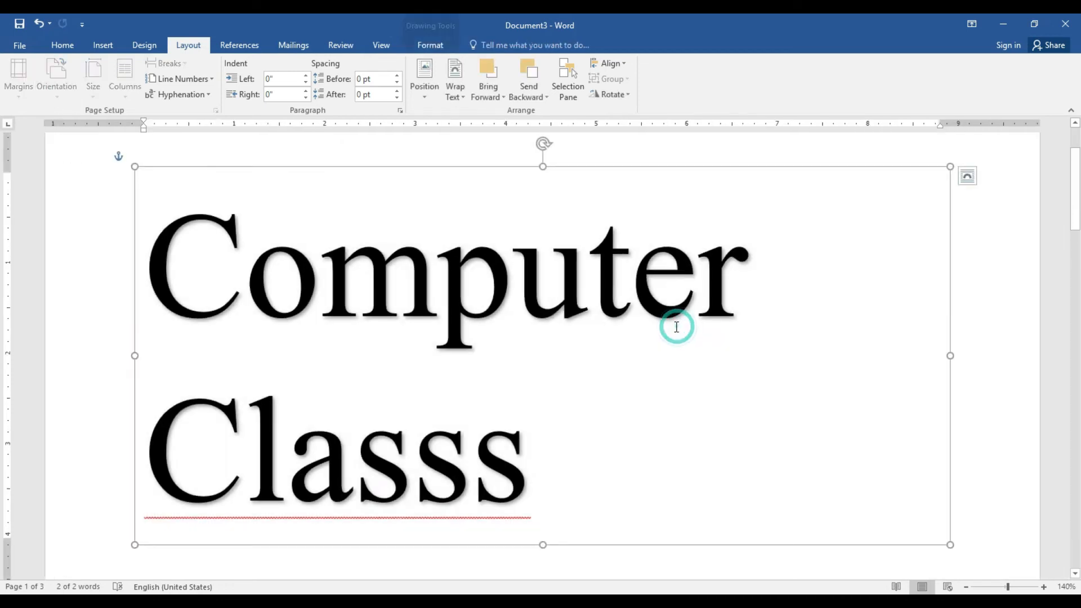
left_click_drag(161, 276, 514, 434)
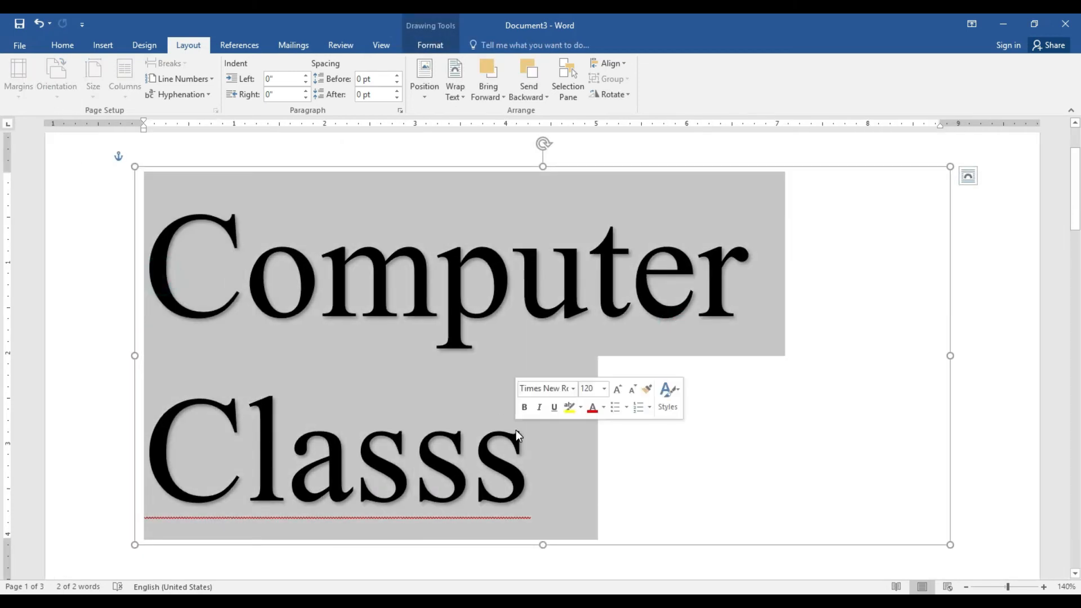
left_click(61, 46)
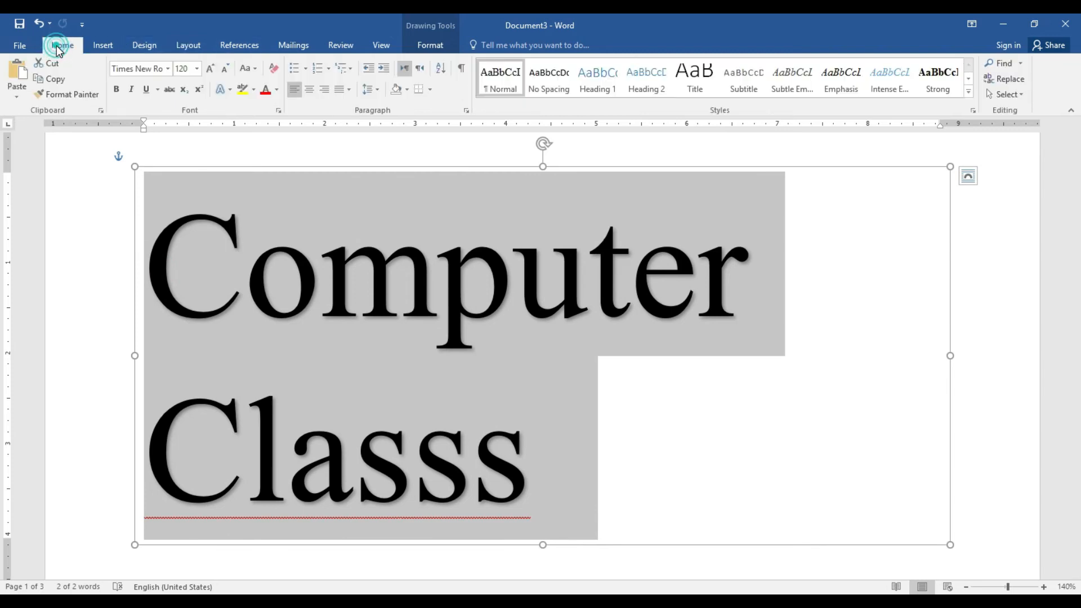
left_click(210, 70)
left_click(209, 70)
left_click(209, 70)
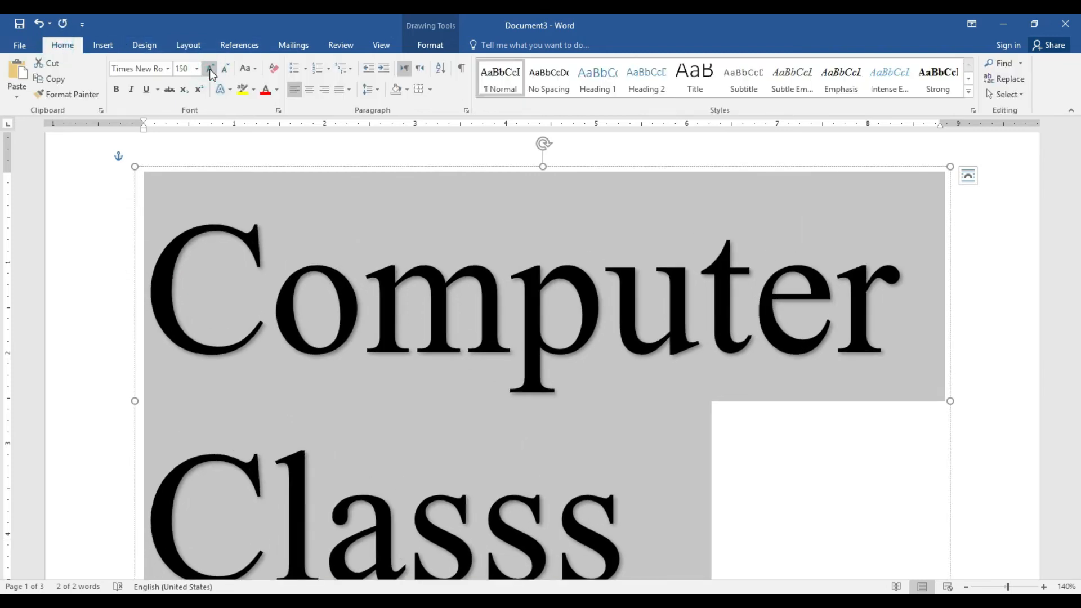
left_click(229, 69)
left_click(228, 68)
left_click(228, 69)
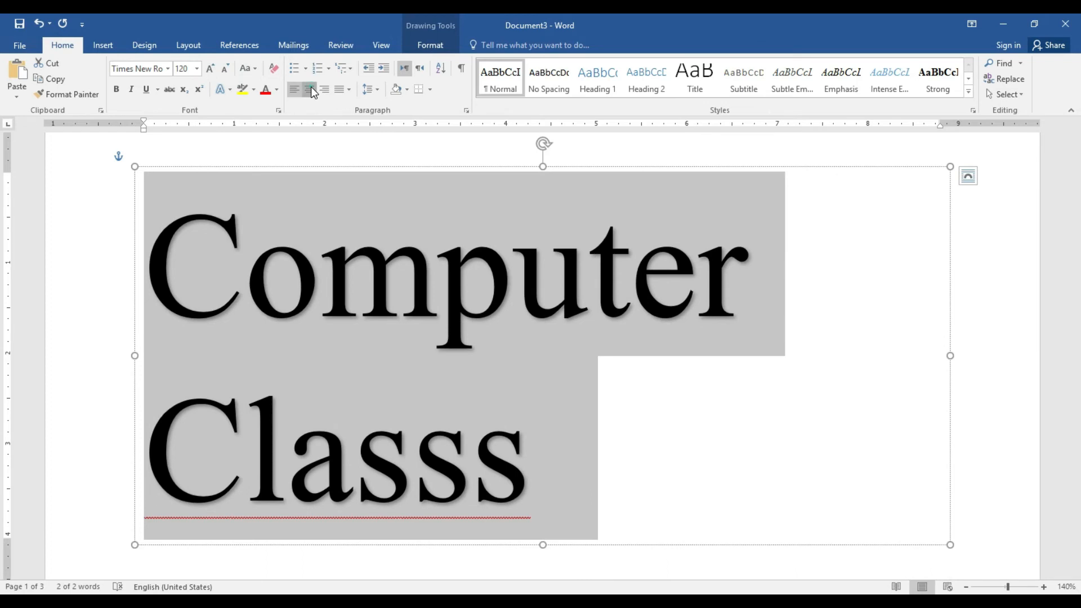
left_click(311, 90)
Correct the title to read 'Computer Class.'
left_click(722, 444)
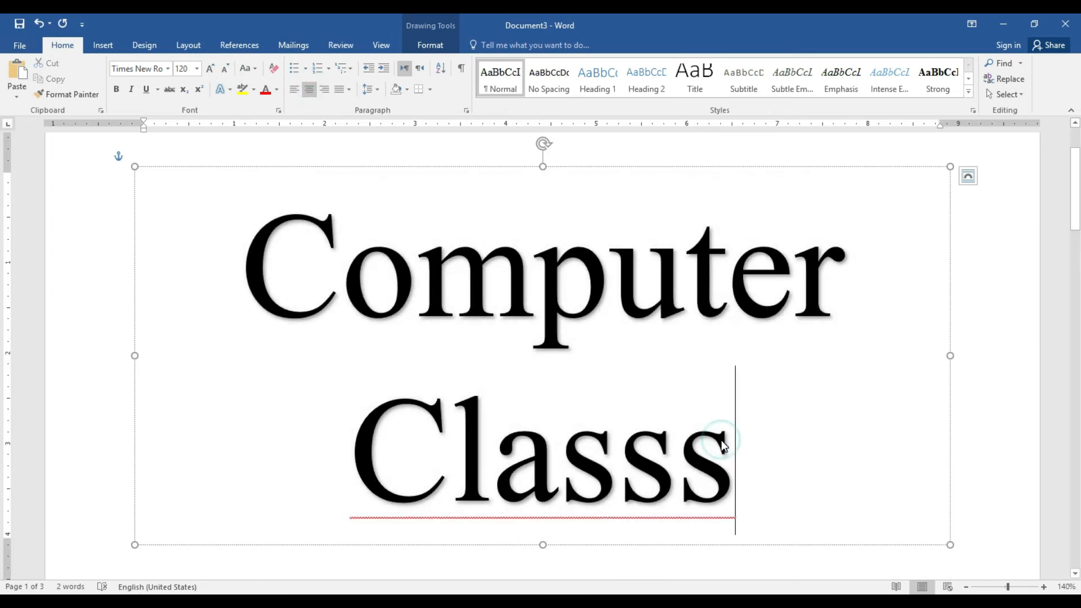
key("BackSpace")
key("BackSpace")
key("BackSpace")
key("BackSpace")
key("BackSpace")
key("BackSpace")
key("BackSpace")
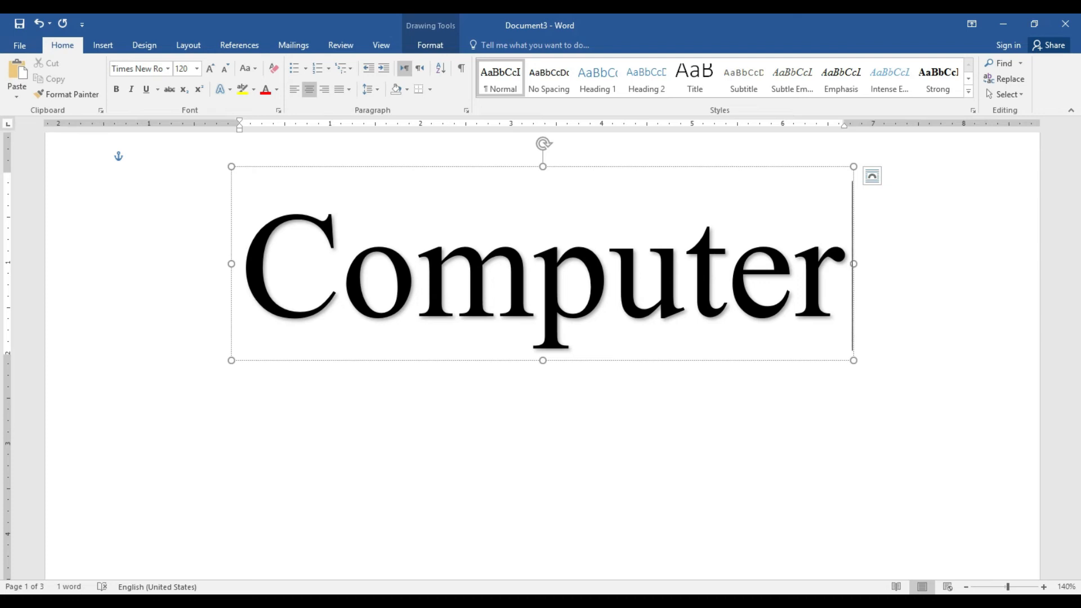
type("Cla")
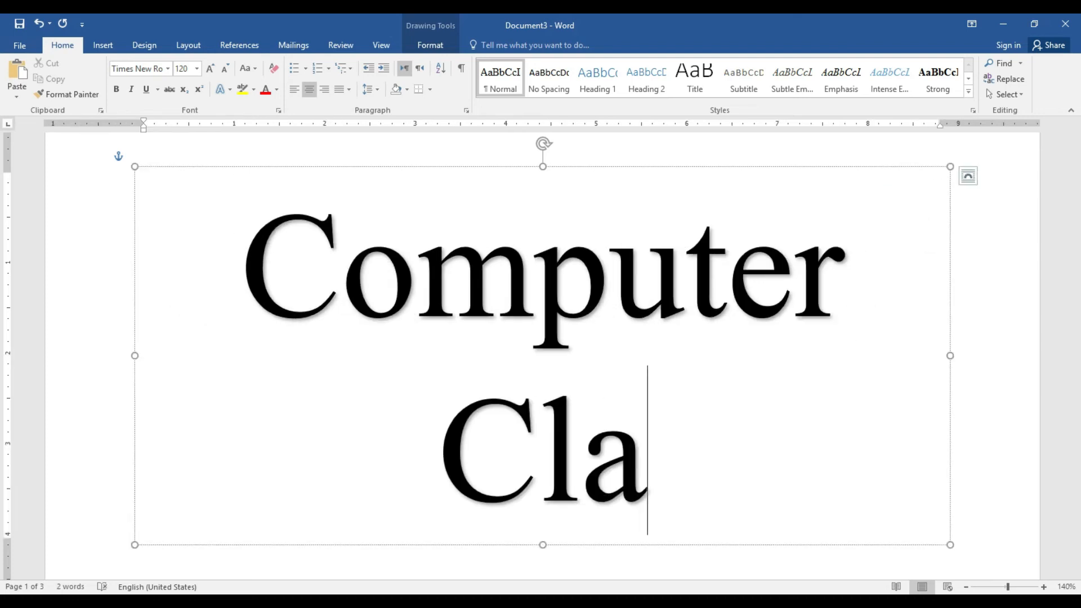
type("ss.")
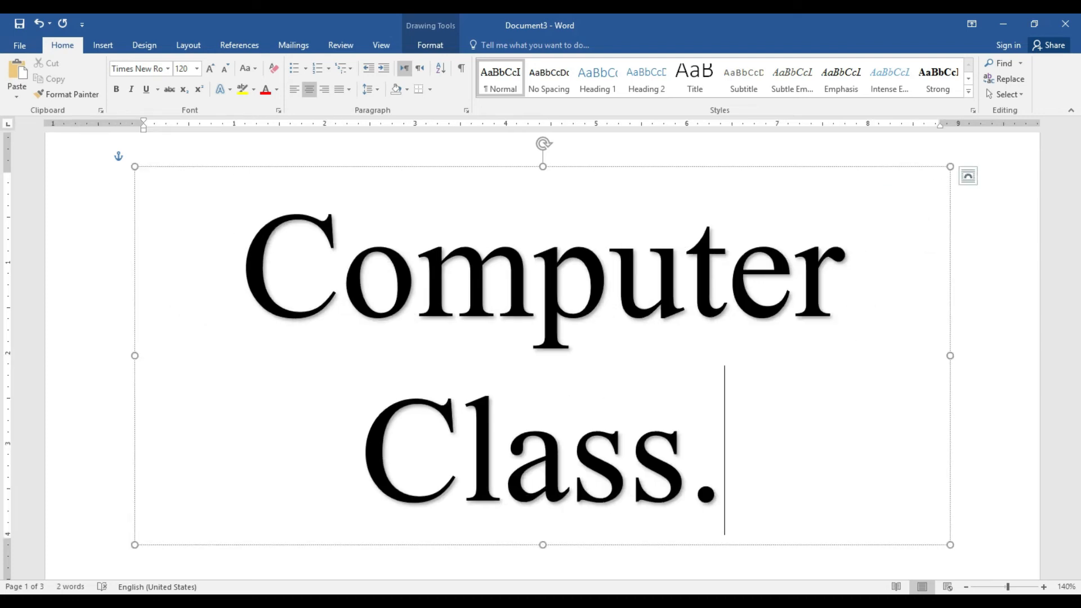
Zoom the page out to 90% and select the Computer Class. WordArt box
left_click(998, 362)
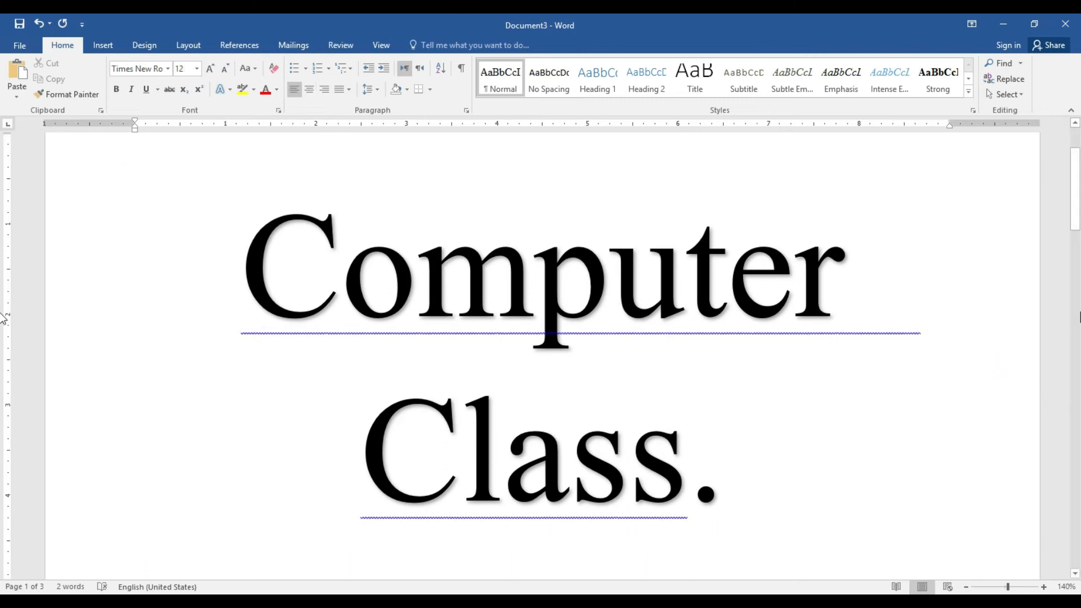
left_click(965, 586)
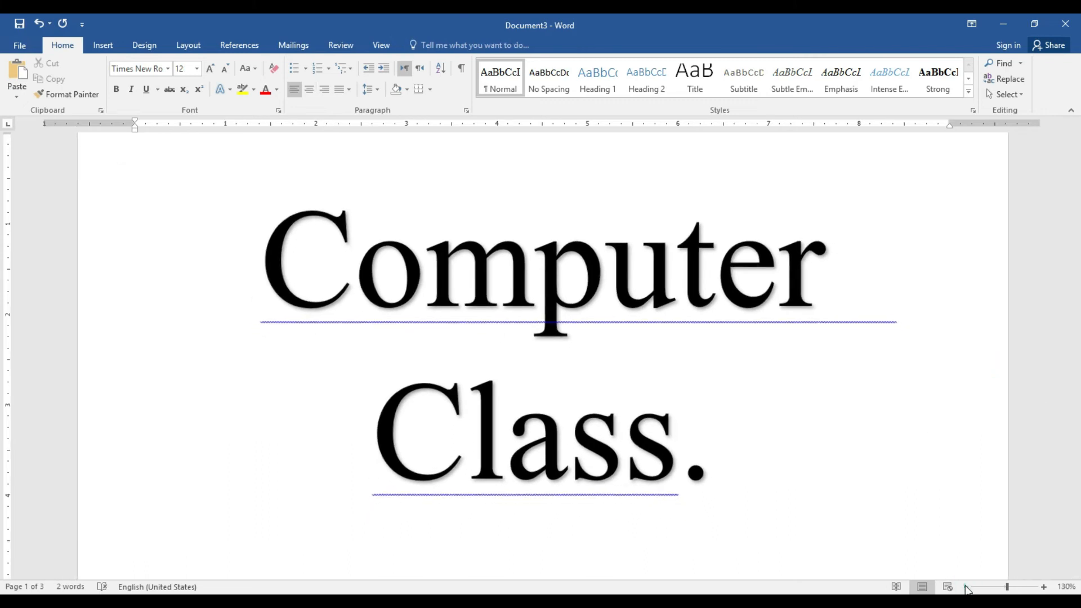
left_click(965, 586)
left_click(966, 586)
left_click(966, 586)
left_click(966, 586)
left_click_drag(1075, 280, 1072, 263)
left_click(657, 301)
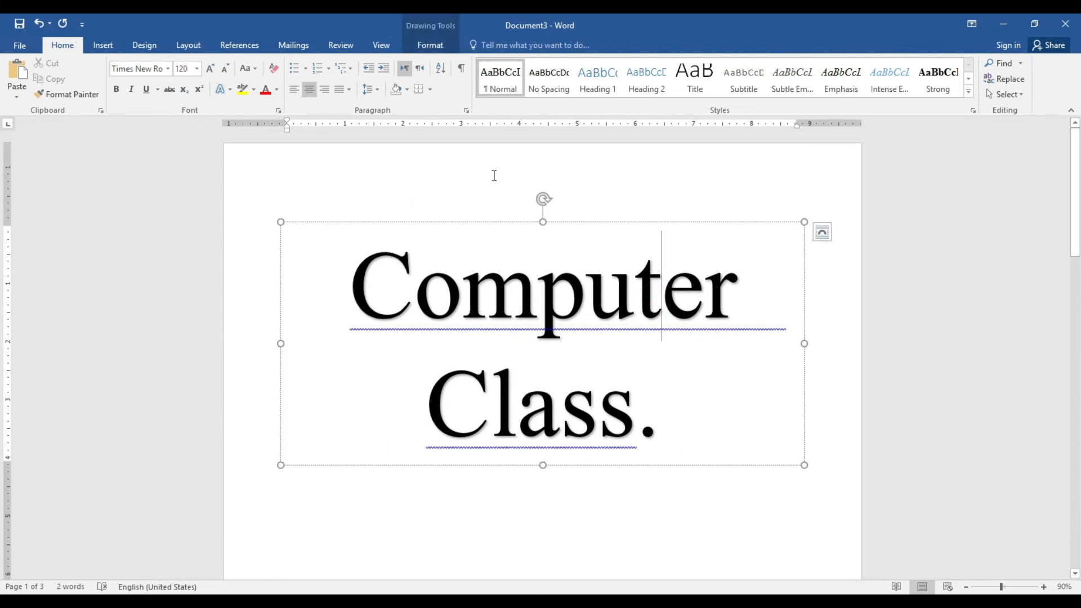
left_click(422, 43)
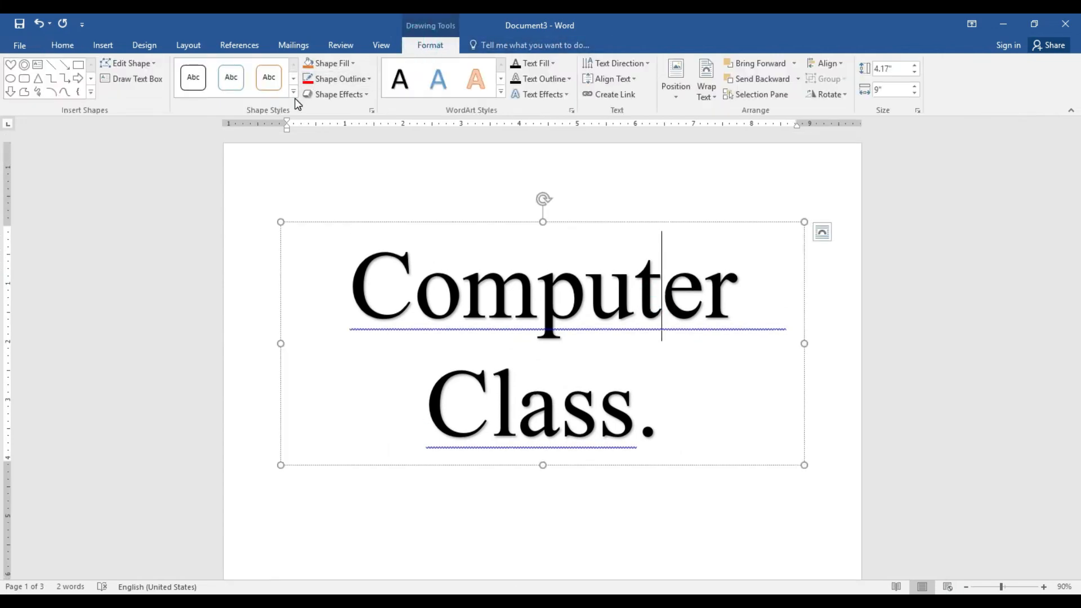
Accept the 'Computer Class' grammar suggestion on the WordArt text
left_click(294, 92)
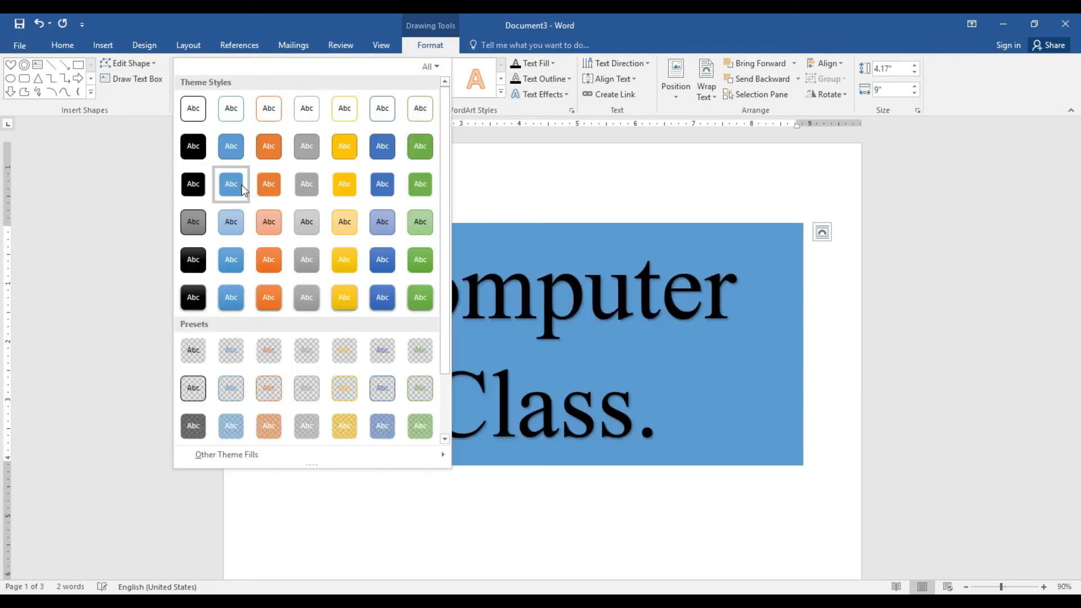
left_click(668, 349)
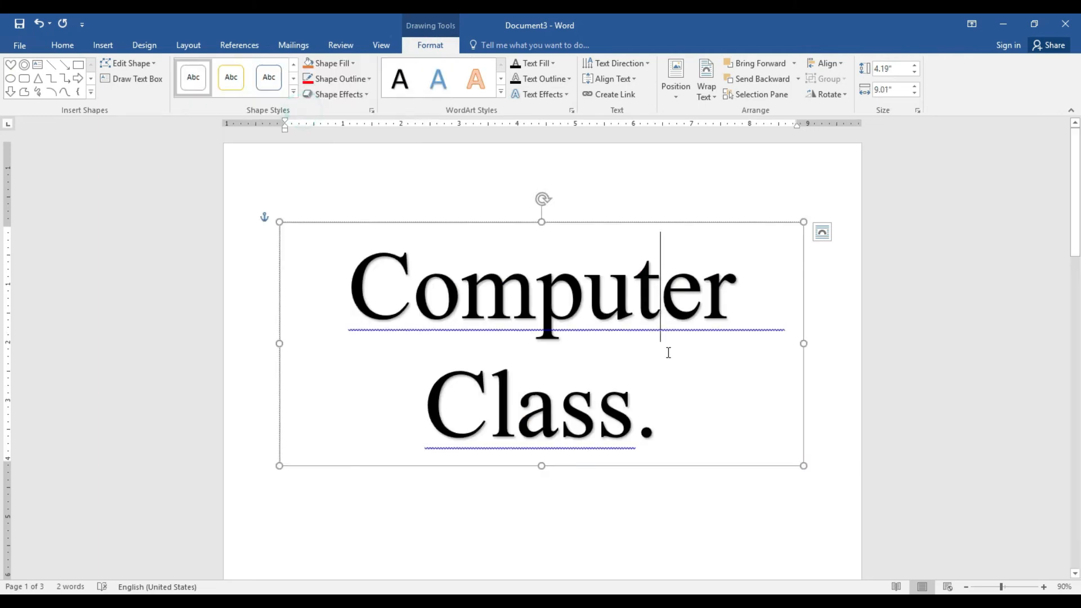
left_click(626, 323)
right_click(628, 327)
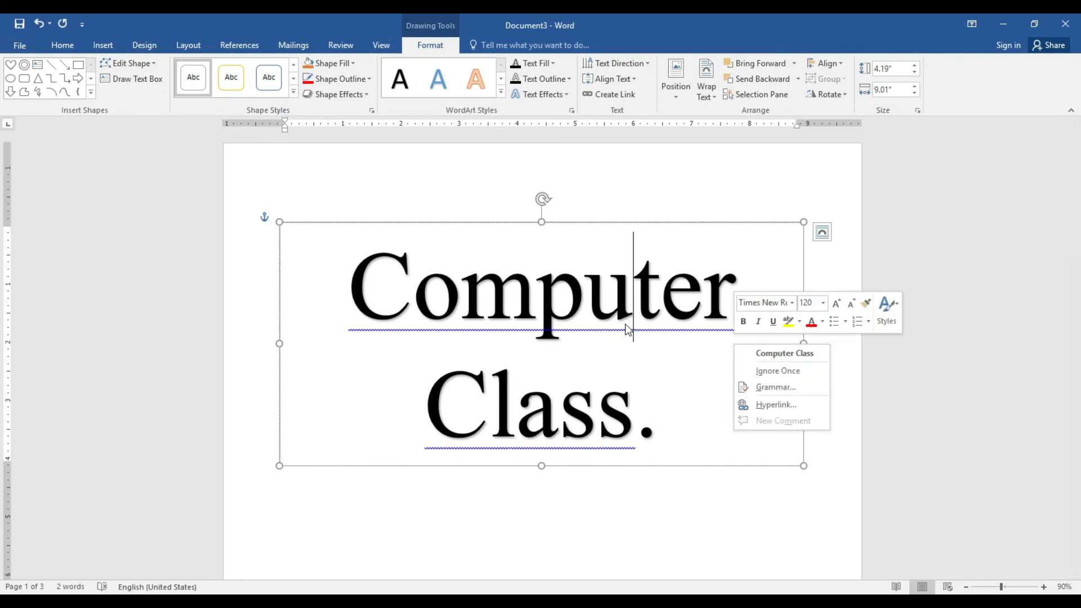
left_click(747, 352)
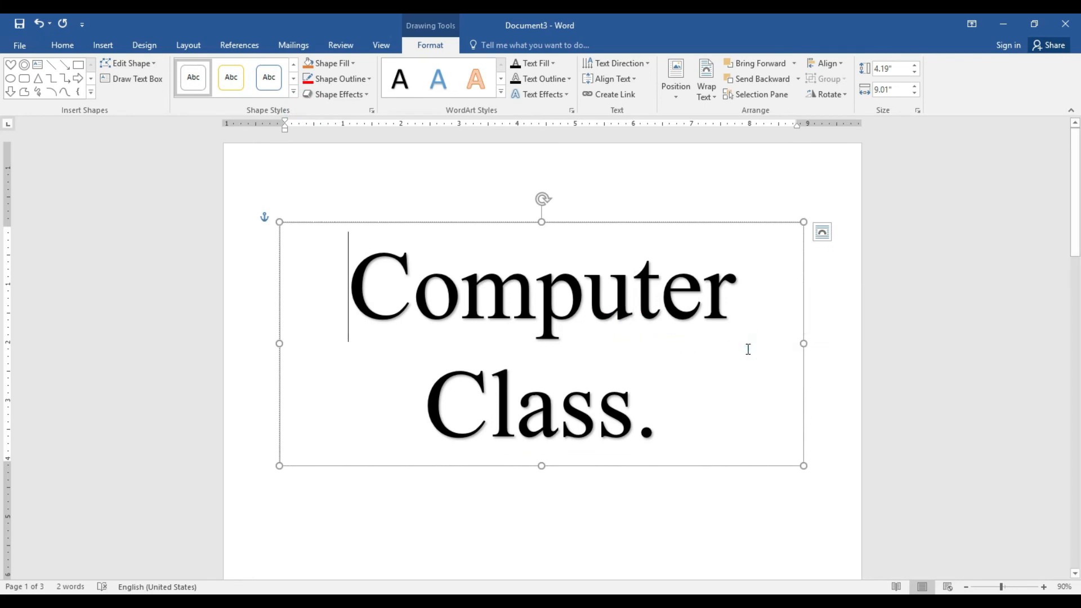
Enlarge the WordArt box to 4.36 by 9.08 inches, then delete it
left_click(640, 403)
left_click_drag(804, 221, 809, 206)
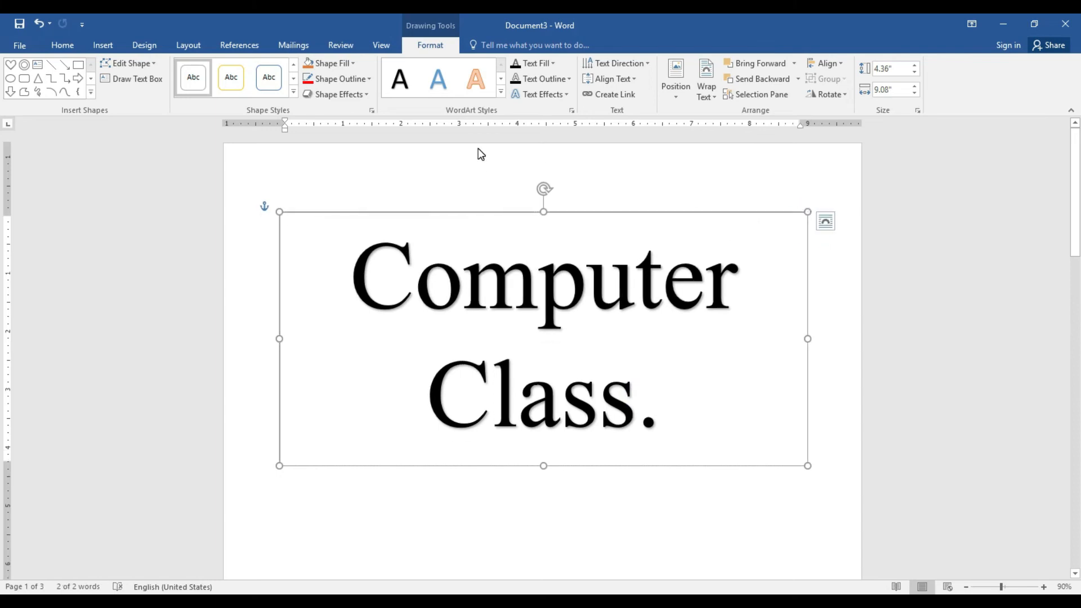
left_click(574, 214)
key("Delete")
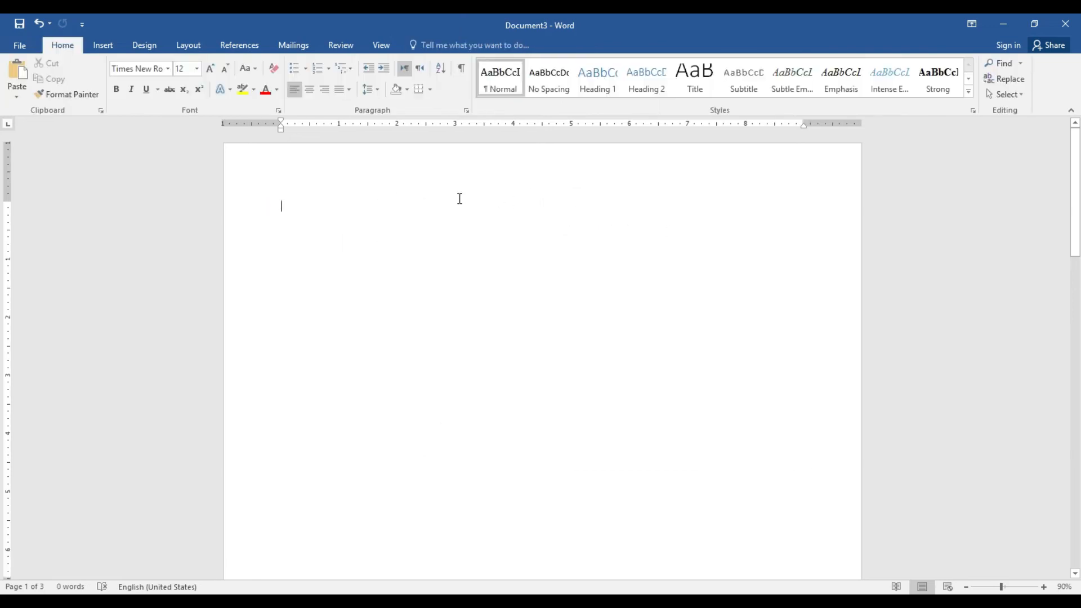
Set the page orientation back to portrait
left_click(204, 44)
left_click(87, 99)
left_click(57, 90)
left_click(66, 119)
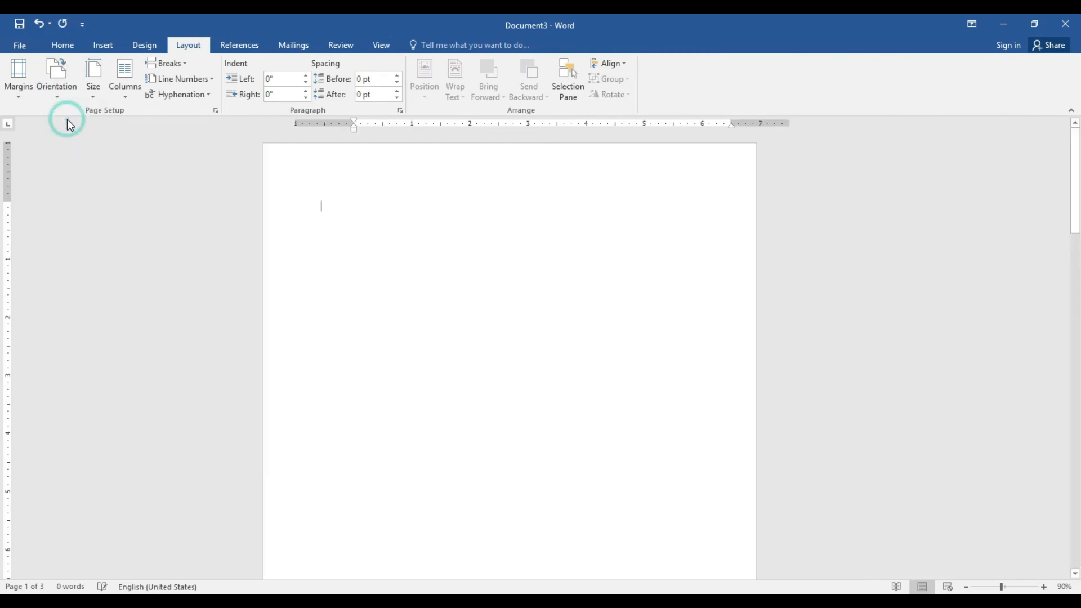
left_click(66, 49)
Type an 'F' at the top of the empty page and select it for a drop cap
left_click(107, 48)
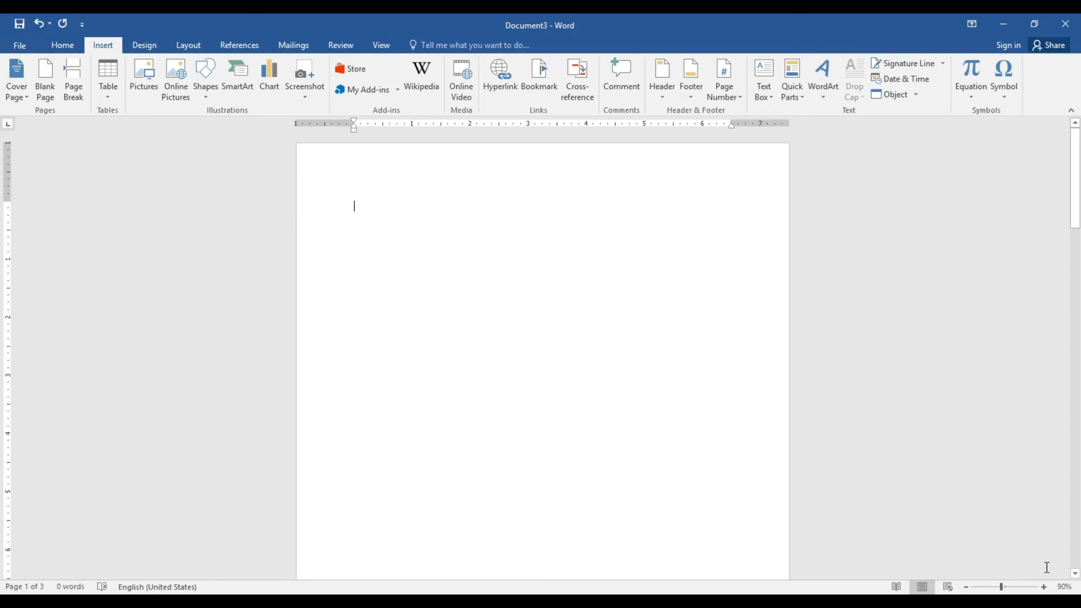
left_click(1044, 587)
left_click(1044, 587)
left_click_drag(1076, 188, 1076, 181)
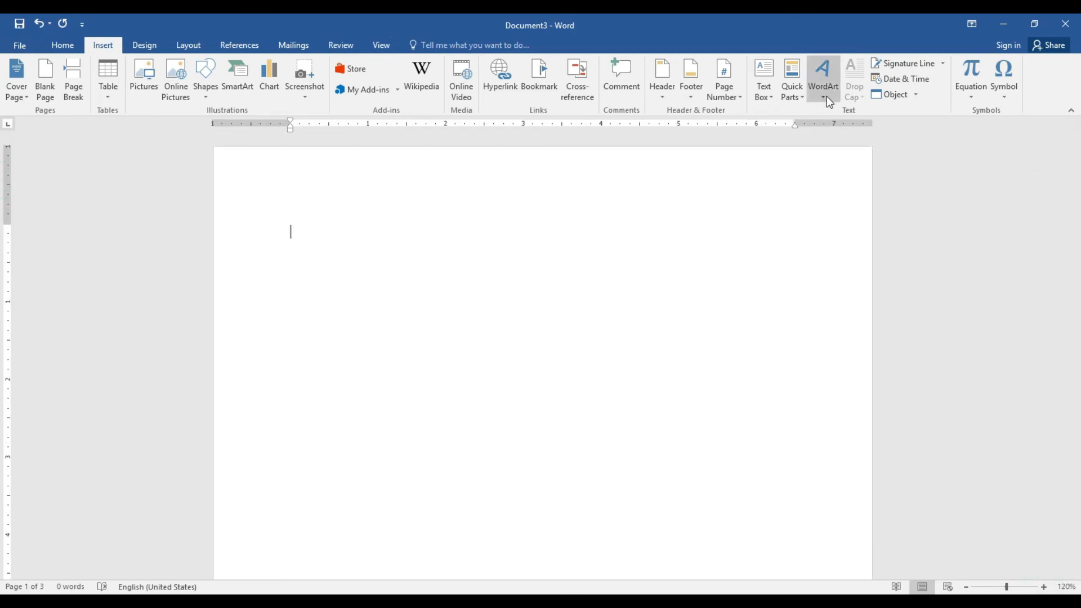
left_click(1076, 177)
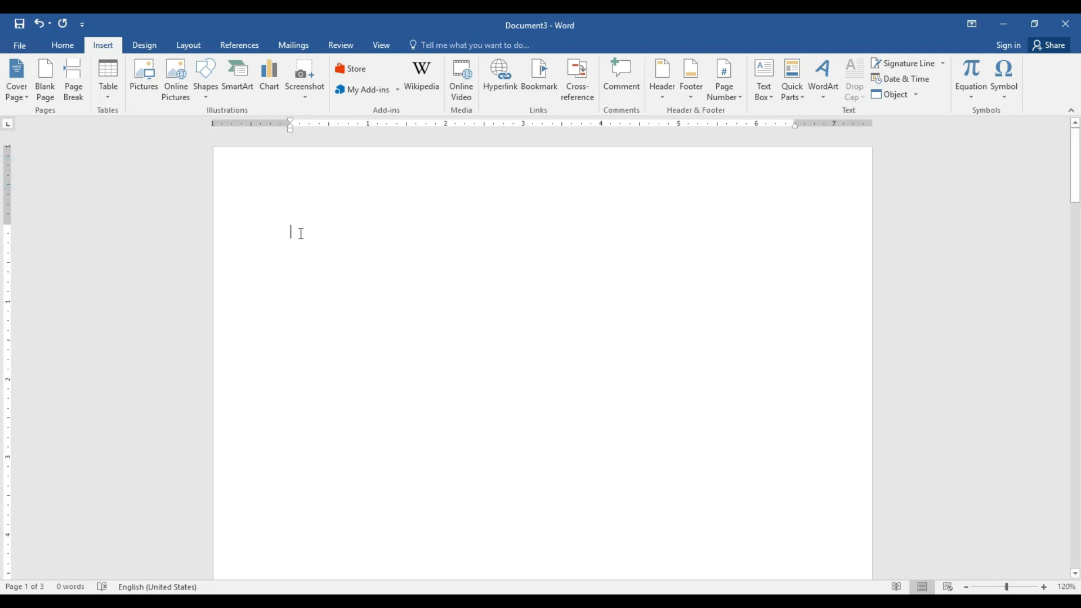
type("F")
double_click(289, 232)
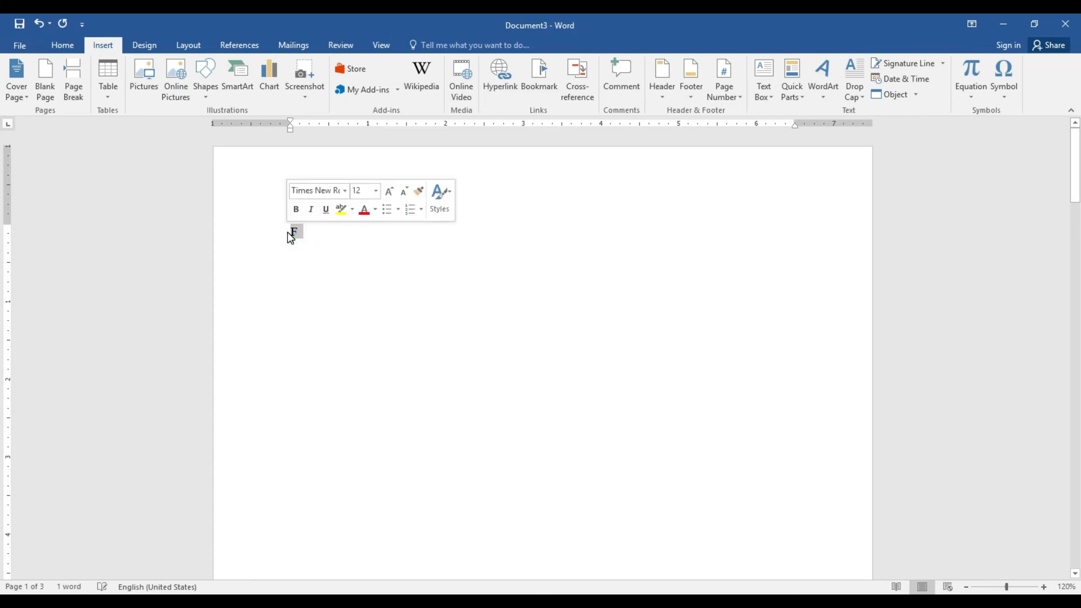
left_click(859, 100)
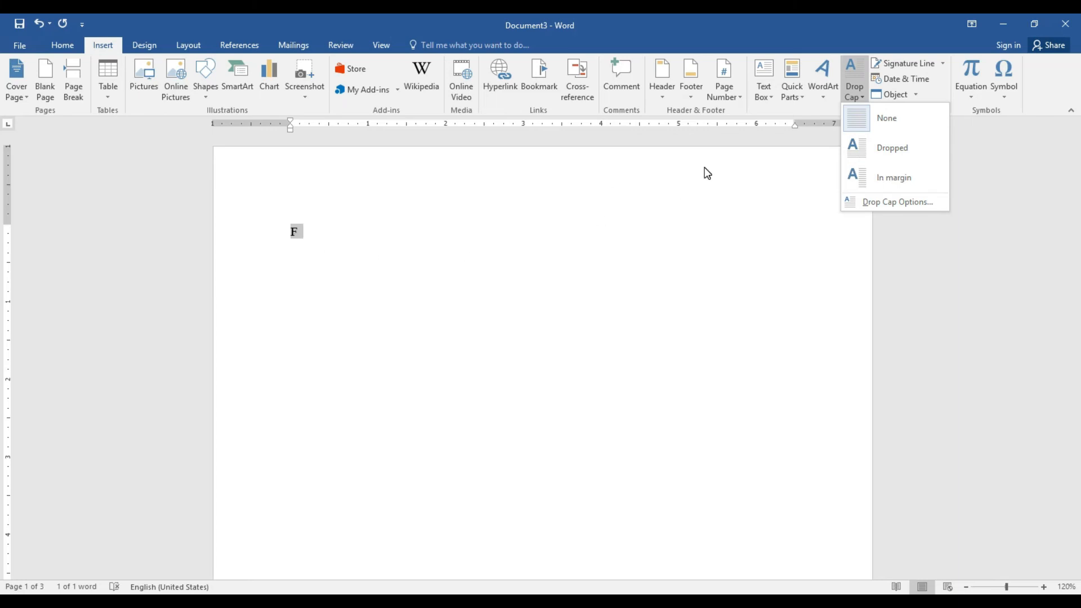
Make the F an in-margin drop cap and type seven lines of filler text beside it
left_click(919, 182)
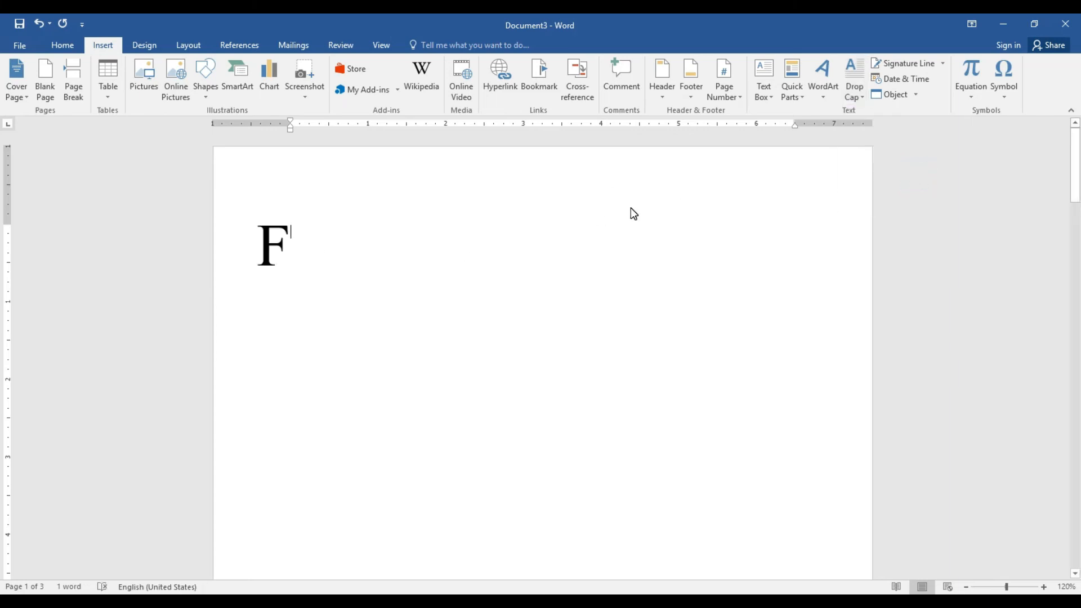
type("Hkjshks")
key("Return")
type("Sdfhskdf")
key("Return")
type("Sfsdf;s")
key("Return")
type("fsfsfj;sf")
key("Return")
type("Sdfhsdklfsdf")
key("Return")
type("sfsfj;sdf")
key("Return")
type("sfs;fsdf")
key("Return")
key("Return")
key("Return")
Type a 'T' on a new line and choose Dropped in Drop Cap Options
type("T")
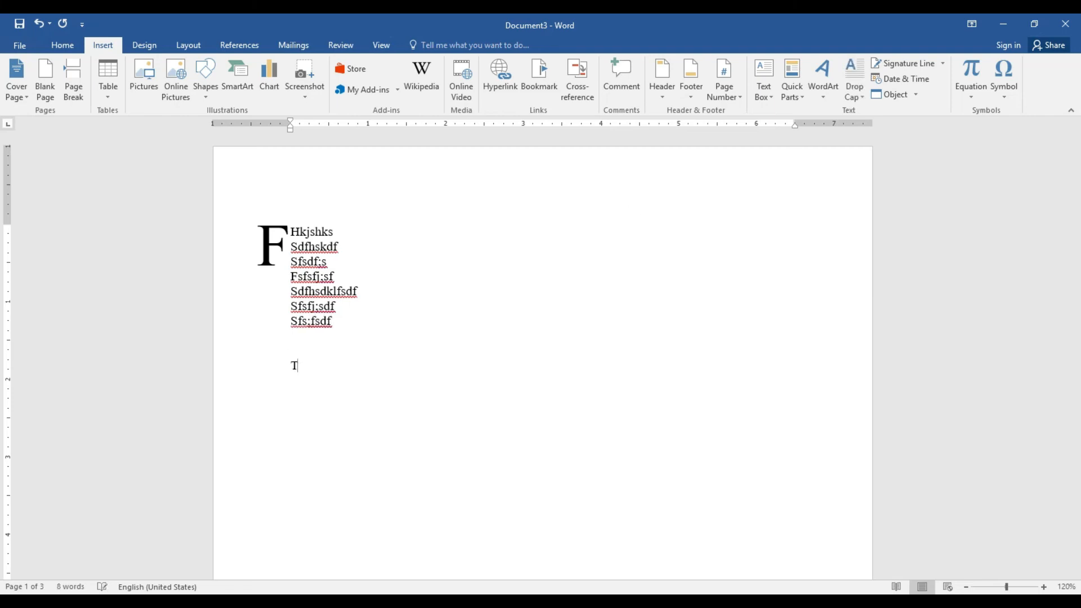
double_click(294, 367)
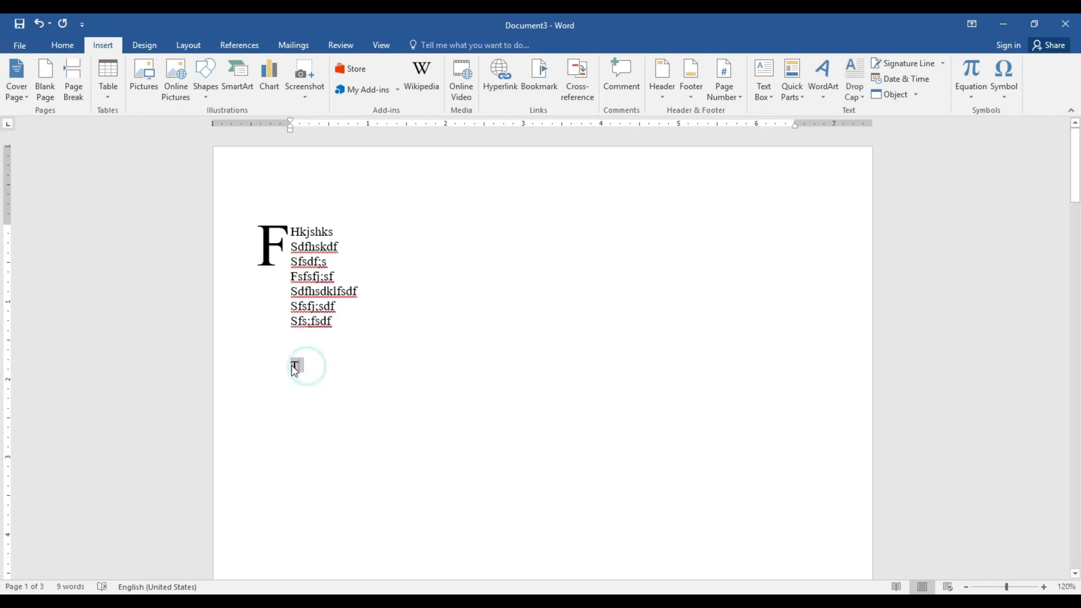
left_click(853, 95)
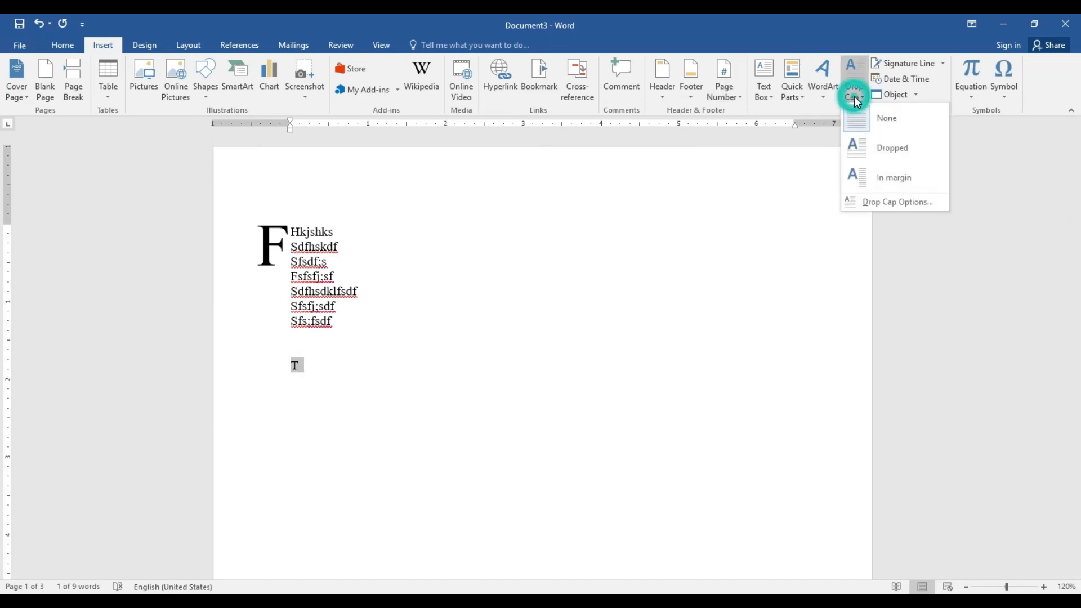
left_click(890, 201)
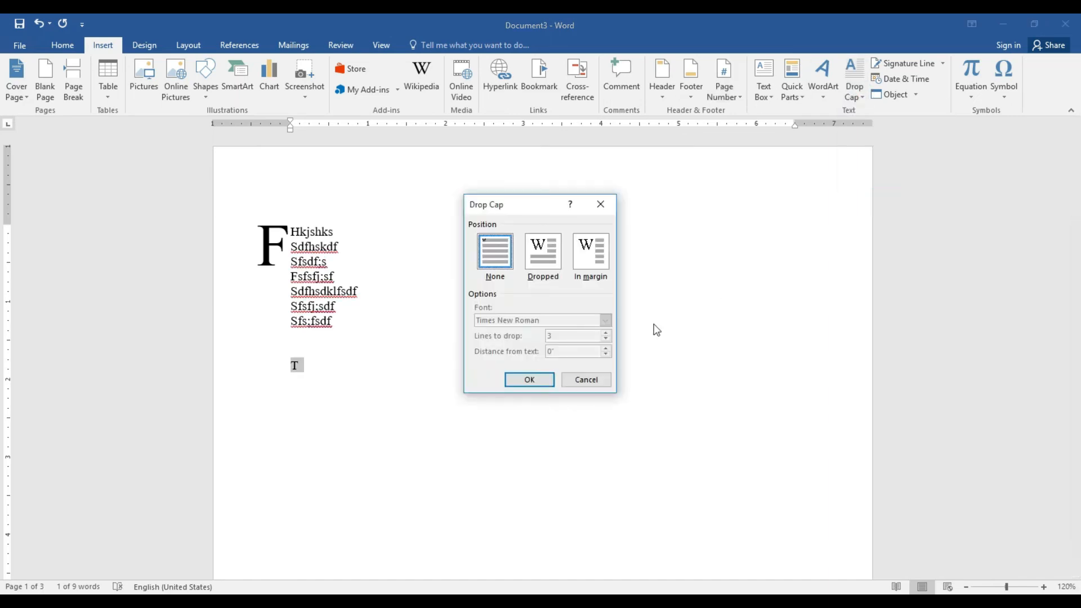
left_click(550, 262)
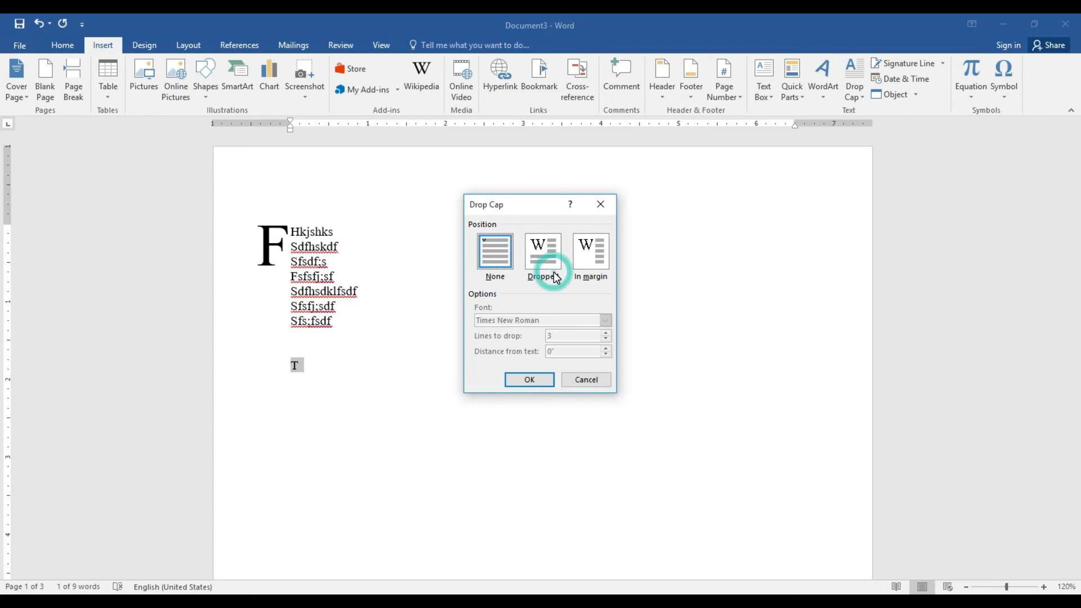
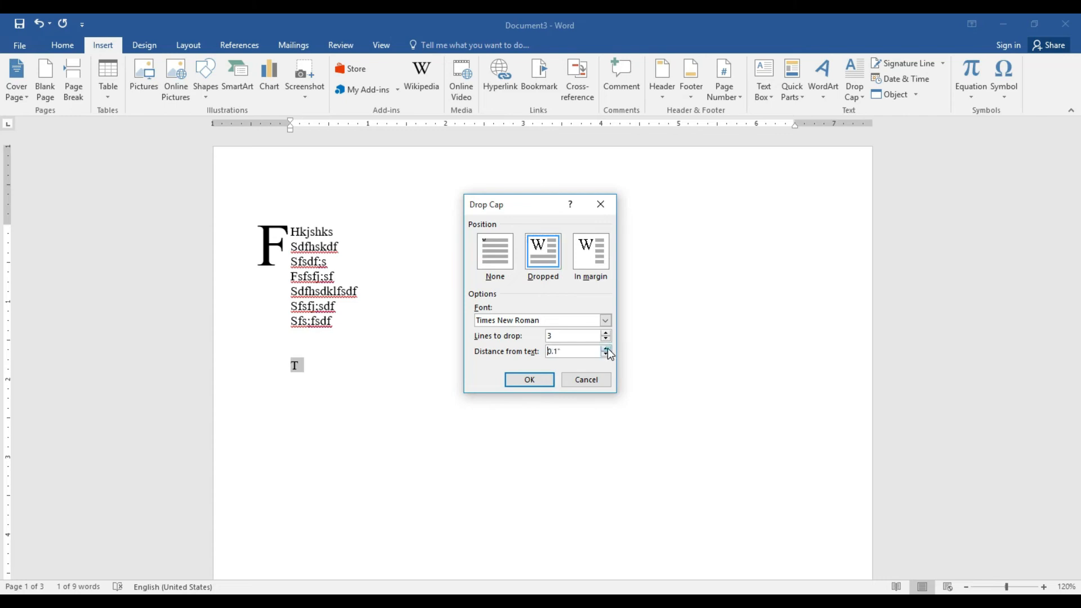
Confirm the dropped T drop cap and type seven lines of filler text beside it
left_click(542, 379)
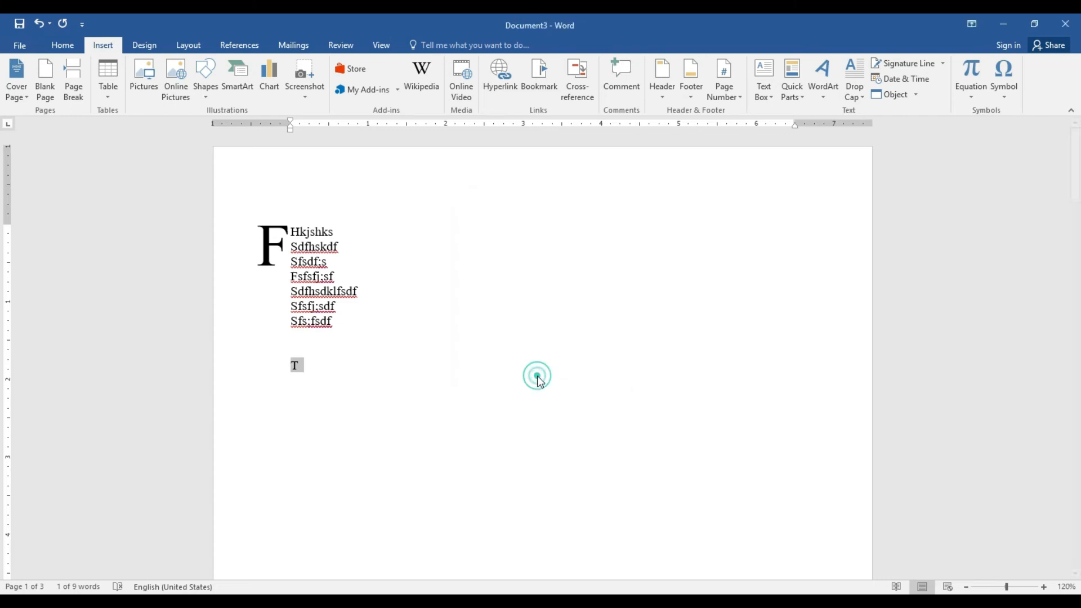
left_click(347, 363)
type("shfsjkf")
key("Return")
type("sdfhsf")
key("Return")
type("sdfshdf")
key("Return")
type("sdfsdfsfksf")
key("Return")
type("sfhskldfs")
key("Return")
type("fsjfhk;sf")
key("Return")
type("sfkhs;kf")
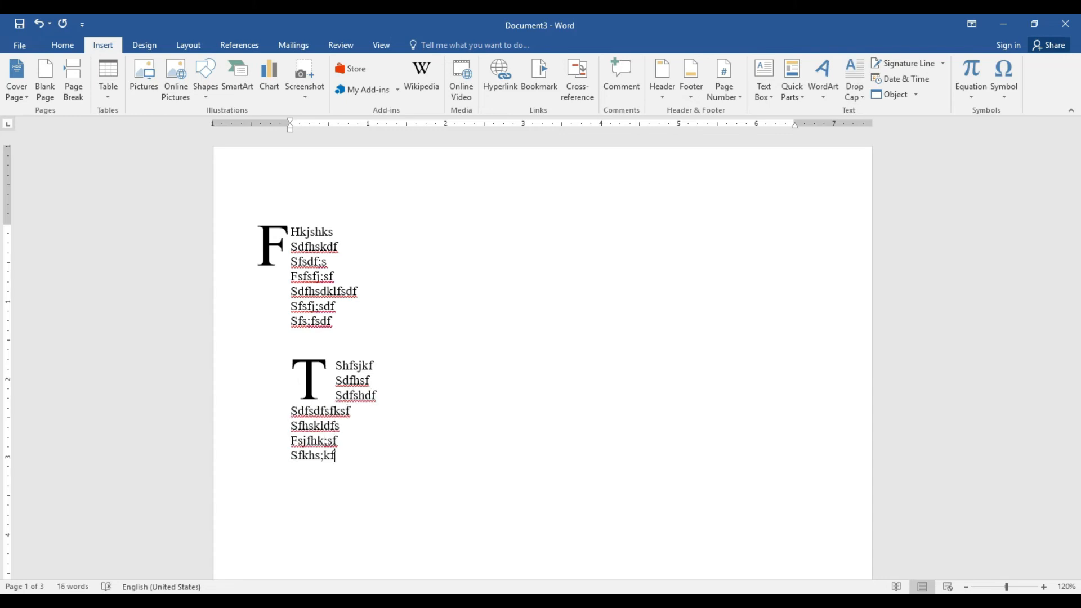
Delete the filler text and the Hkjshks line, leaving only the F drop-cap frame selected
left_click_drag(343, 450, 265, 222)
left_click(241, 216)
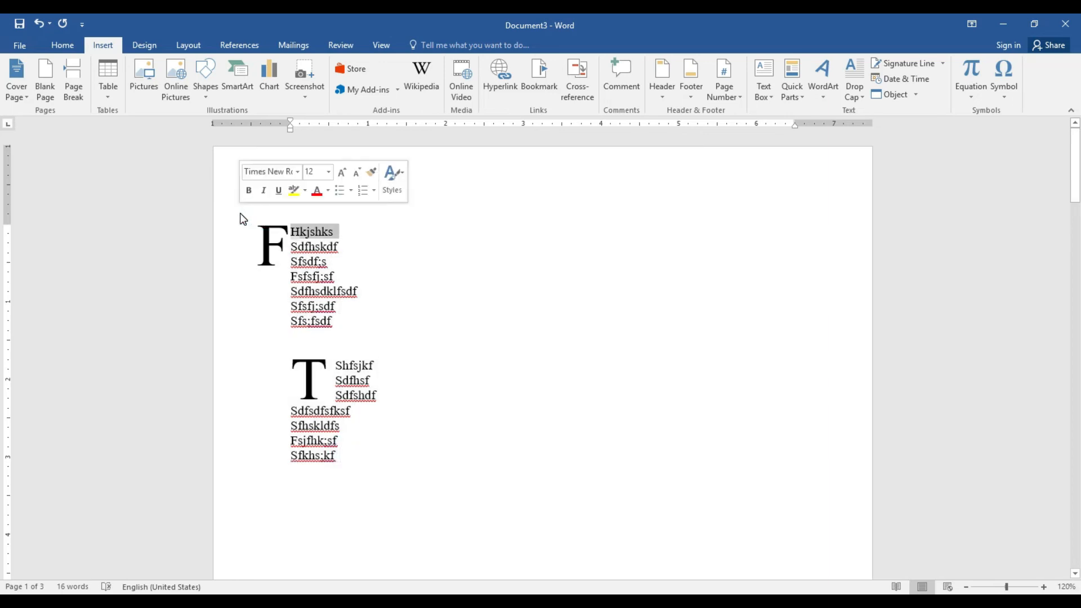
key("Delete")
left_click_drag(348, 442, 231, 243)
key("Delete")
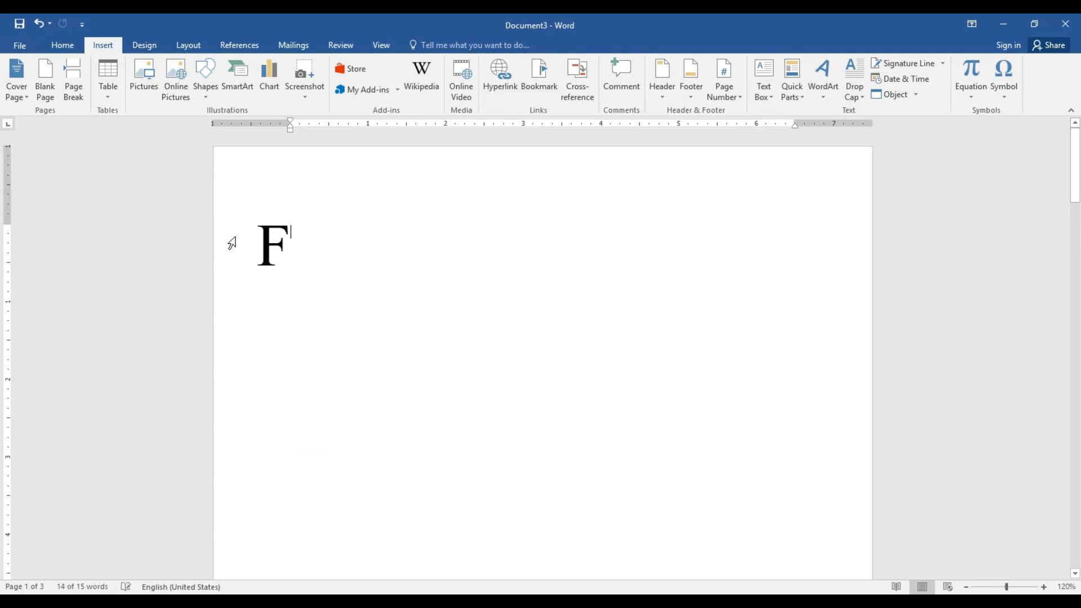
left_click(265, 242)
left_click(269, 222)
Delete the F drop cap and insert today's date as 2/19/2022 on its own line
key("Delete")
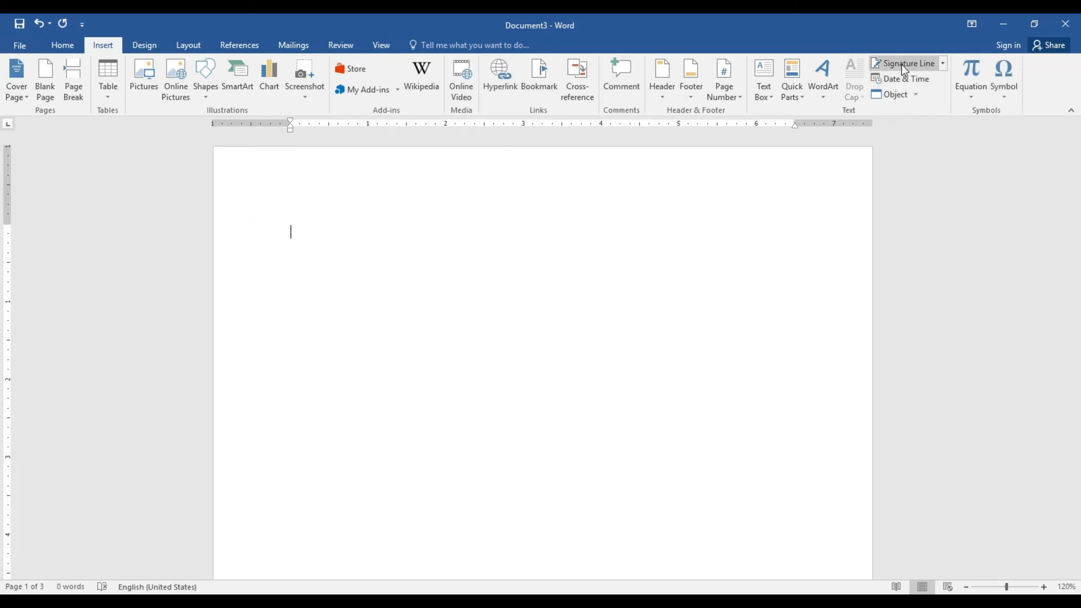
left_click(914, 82)
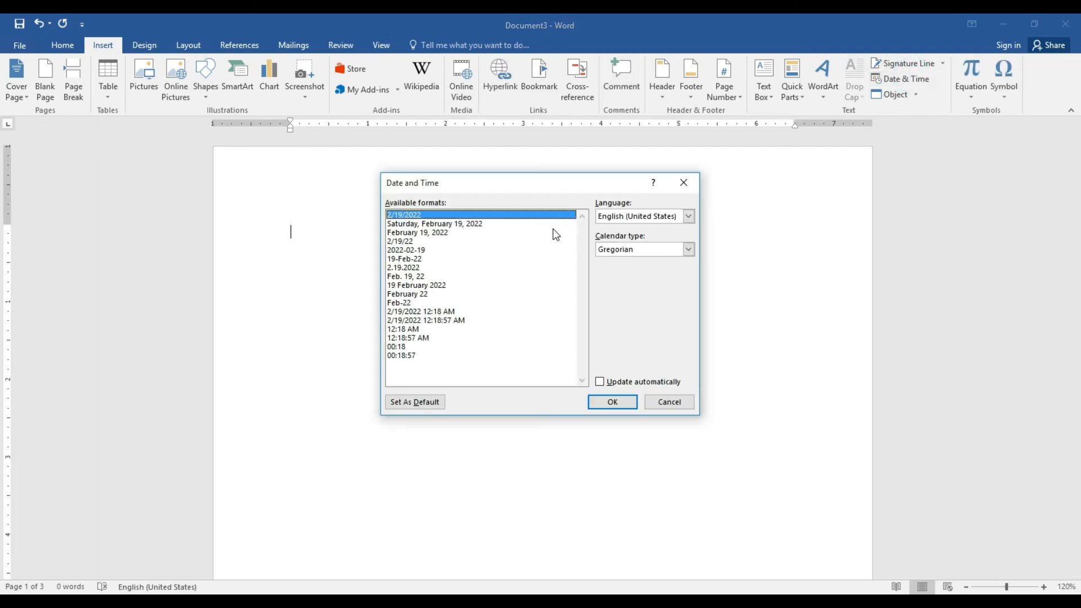
left_click(612, 402)
key("Return")
key("Return")
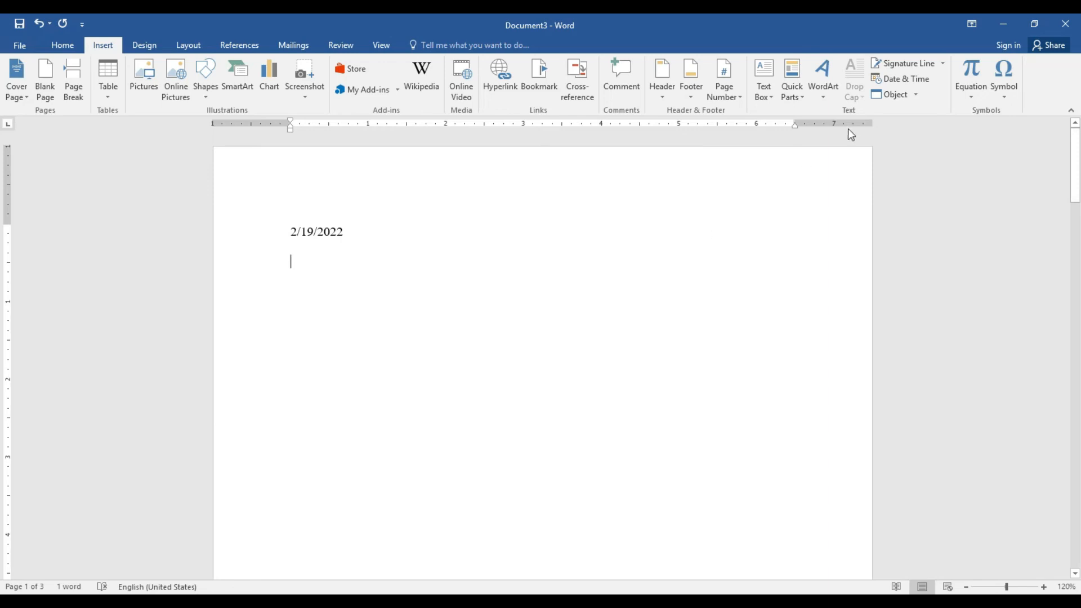
Insert the date as Saturday, February 19, 2022, then delete both date lines
left_click(904, 80)
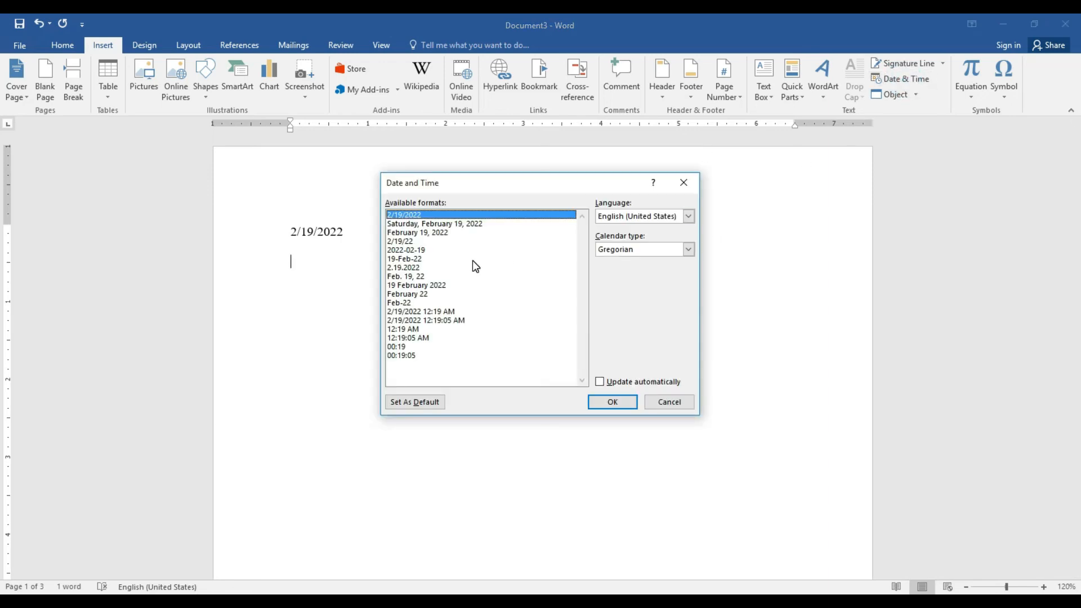
left_click(421, 224)
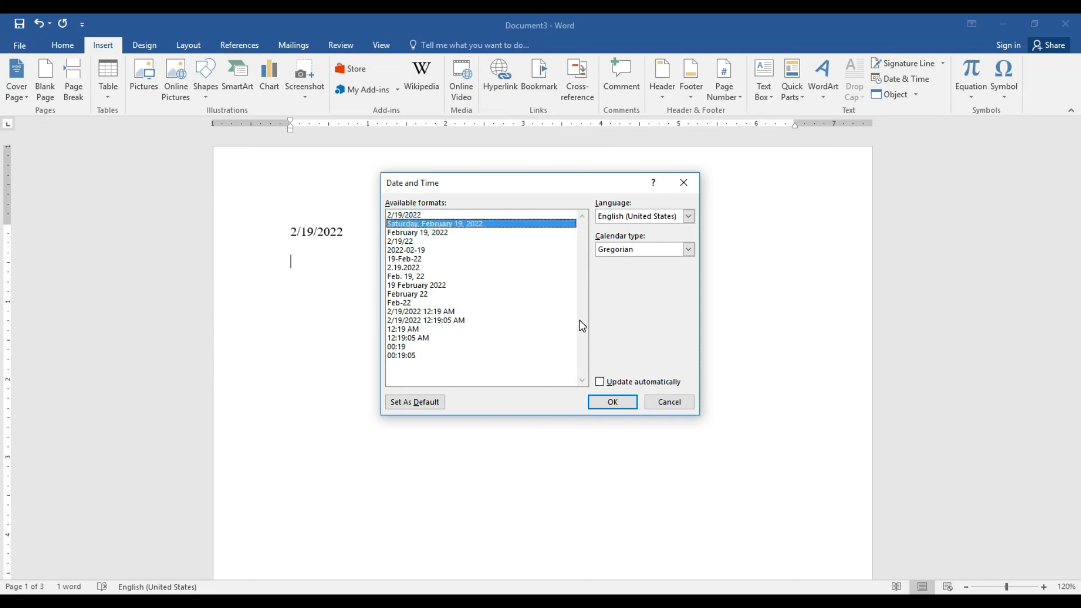
left_click(613, 402)
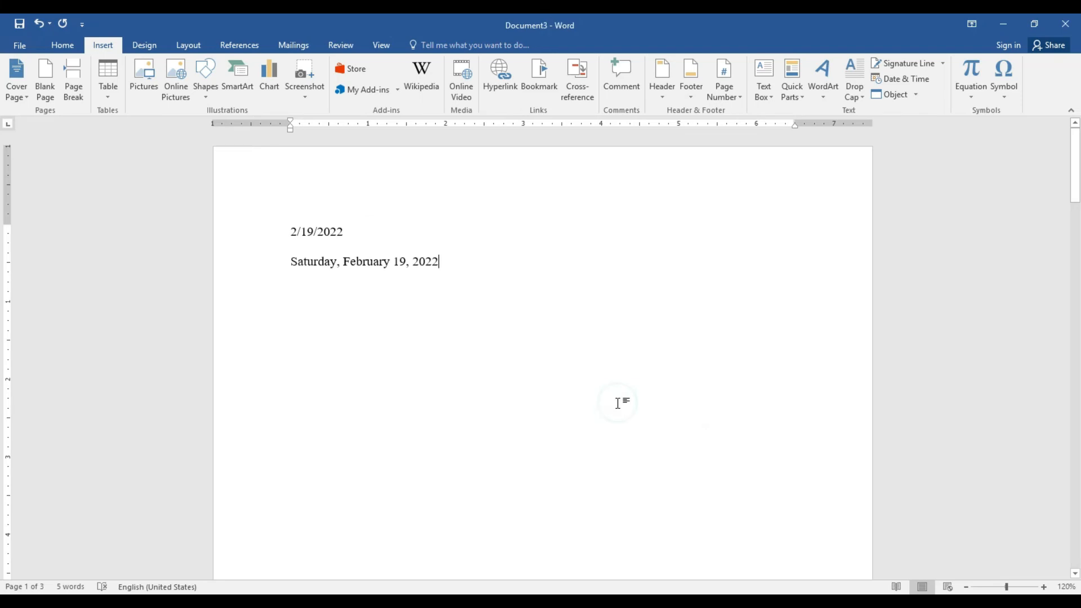
left_click_drag(439, 264, 270, 232)
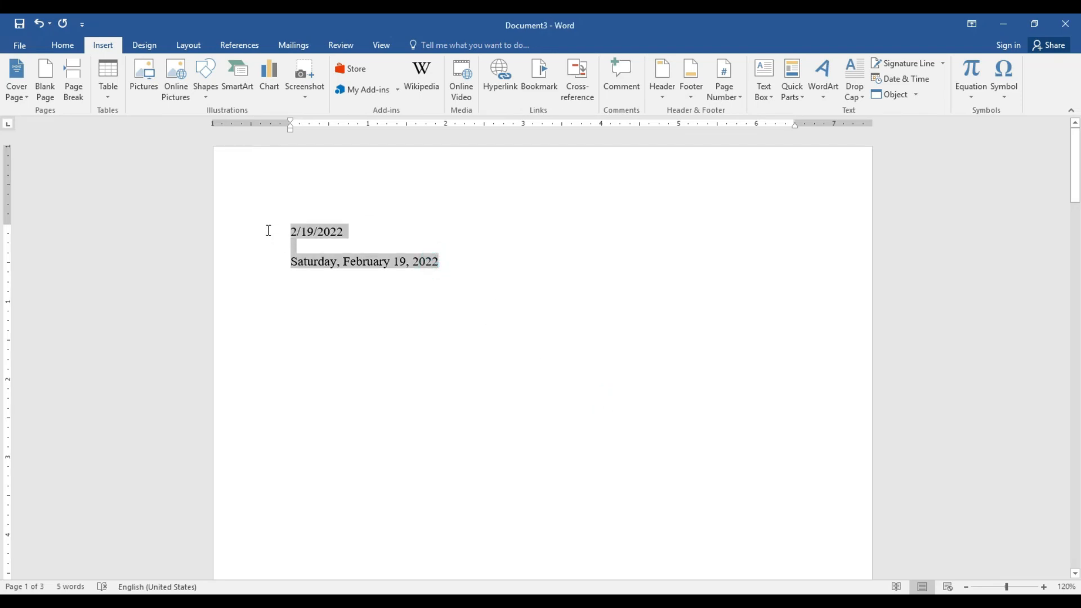
key("Delete")
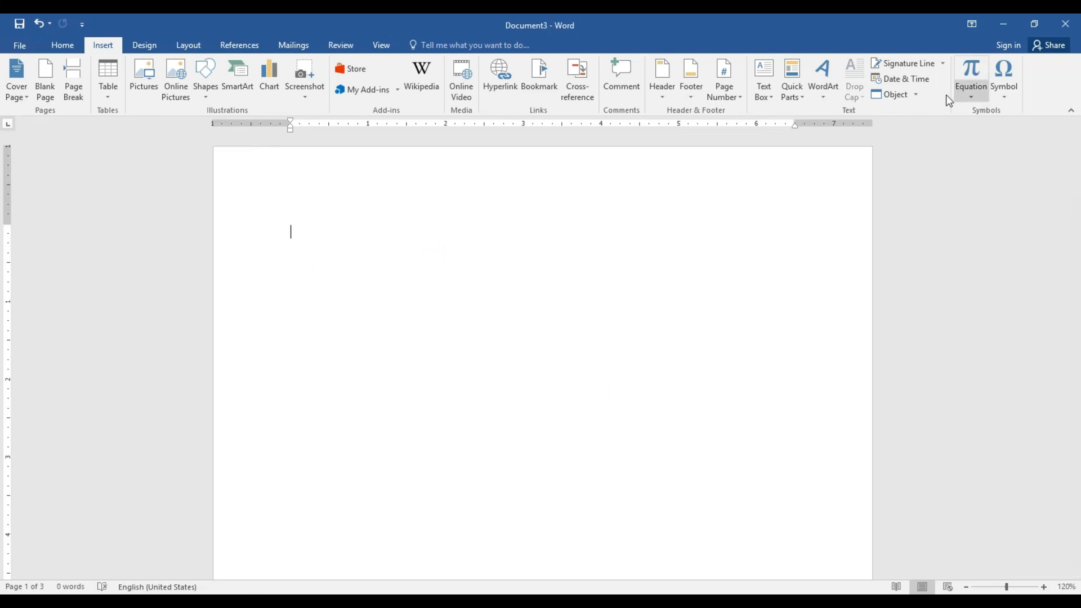
Reach the AutoCorrect settings via More Symbols, with plain-text replacement selected
left_click(976, 98)
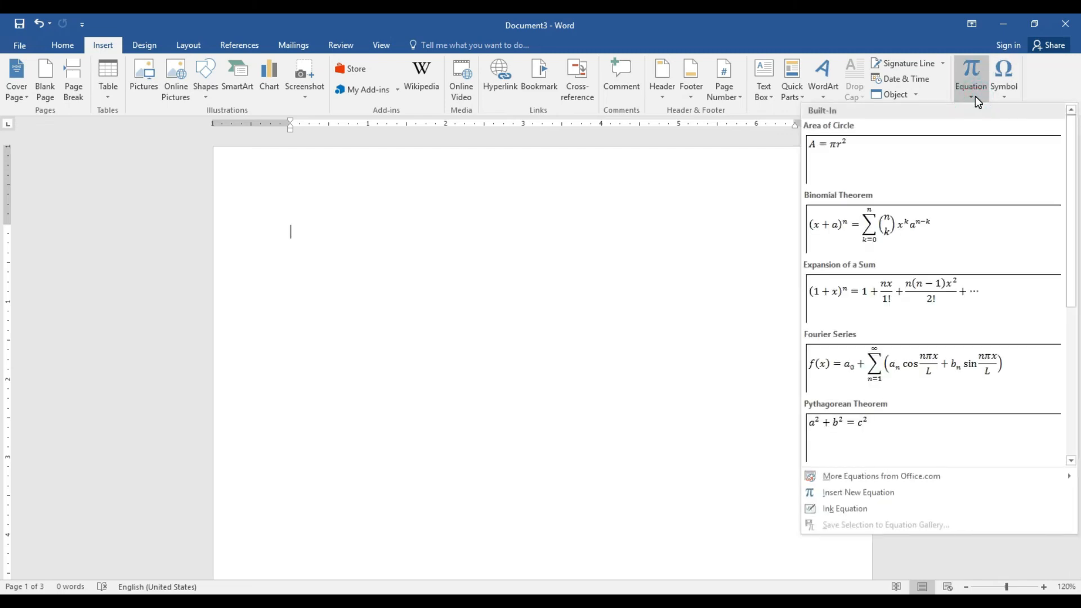
left_click(975, 97)
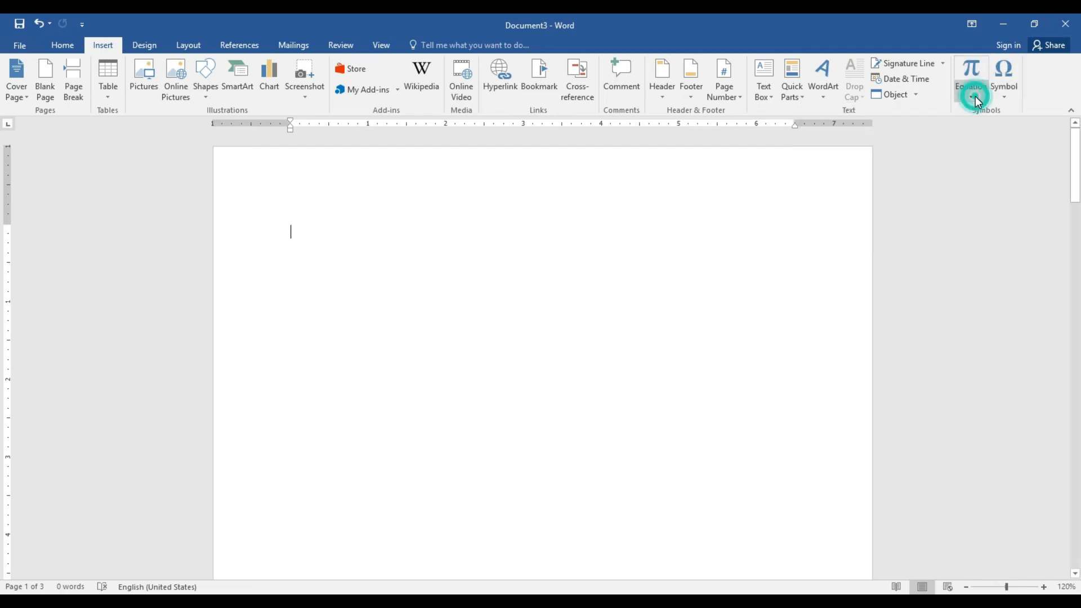
left_click(1000, 96)
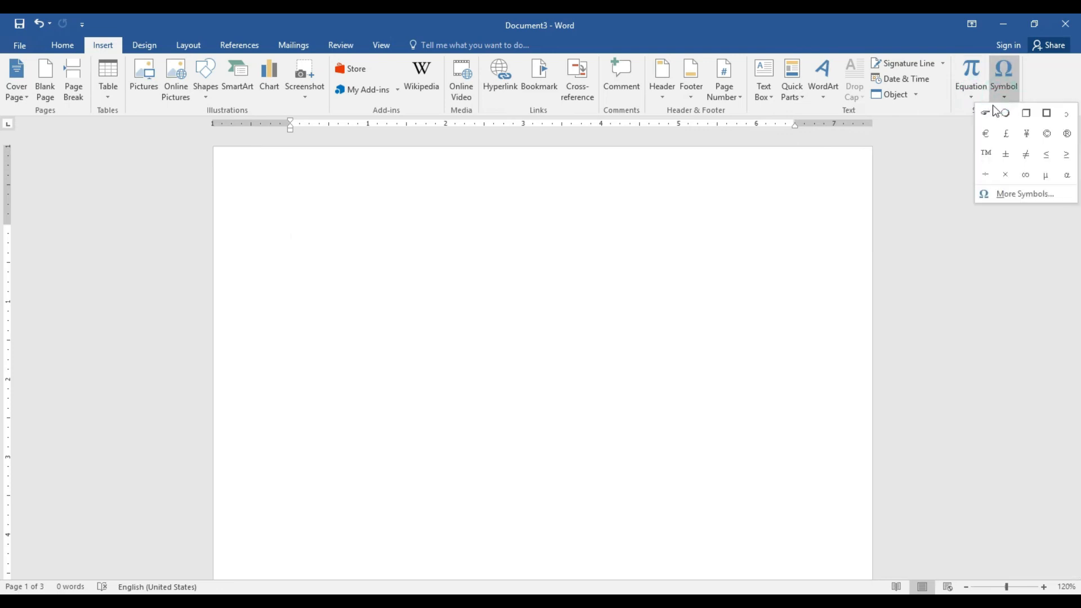
left_click(1007, 197)
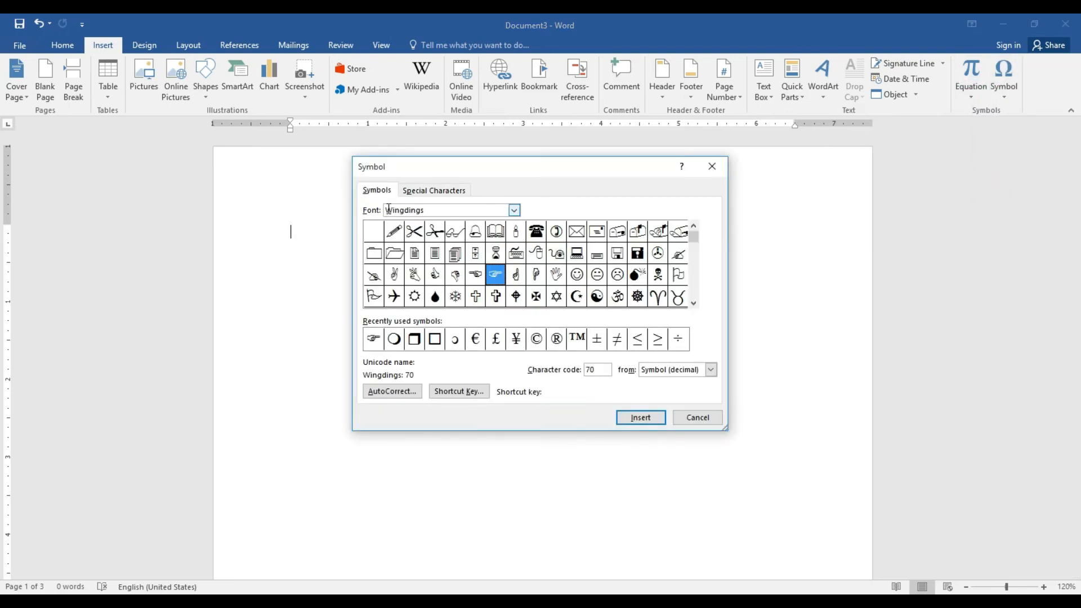
left_click(402, 393)
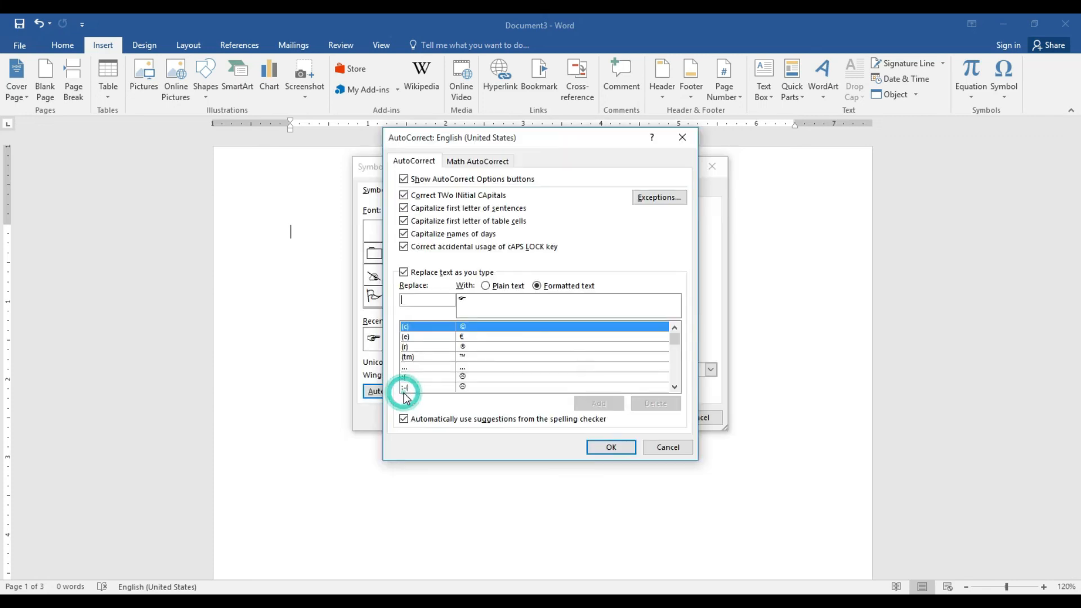
left_click(493, 286)
left_click(482, 304)
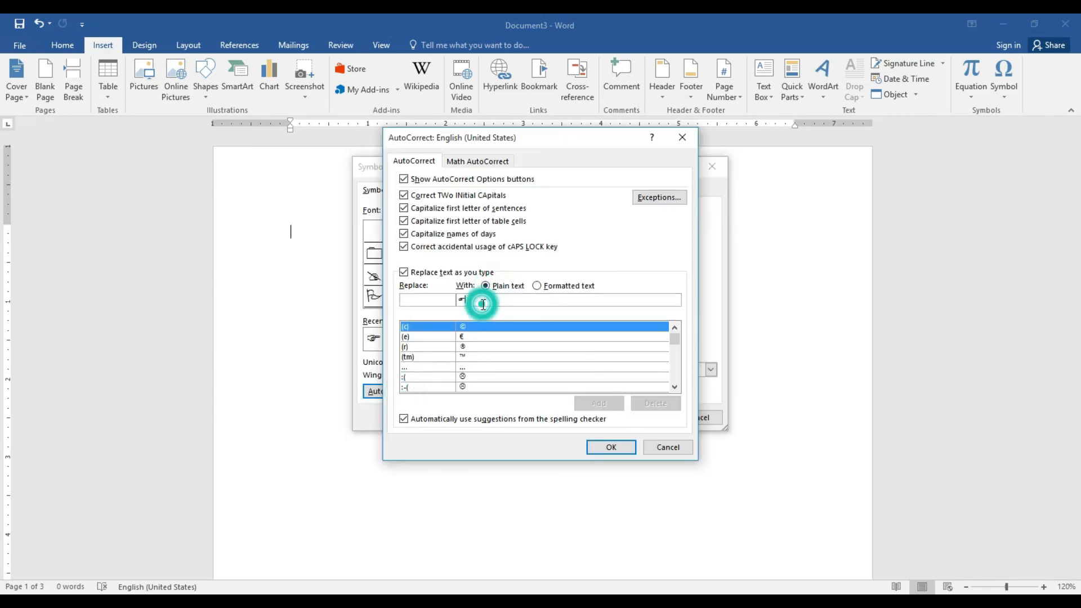
left_click(425, 299)
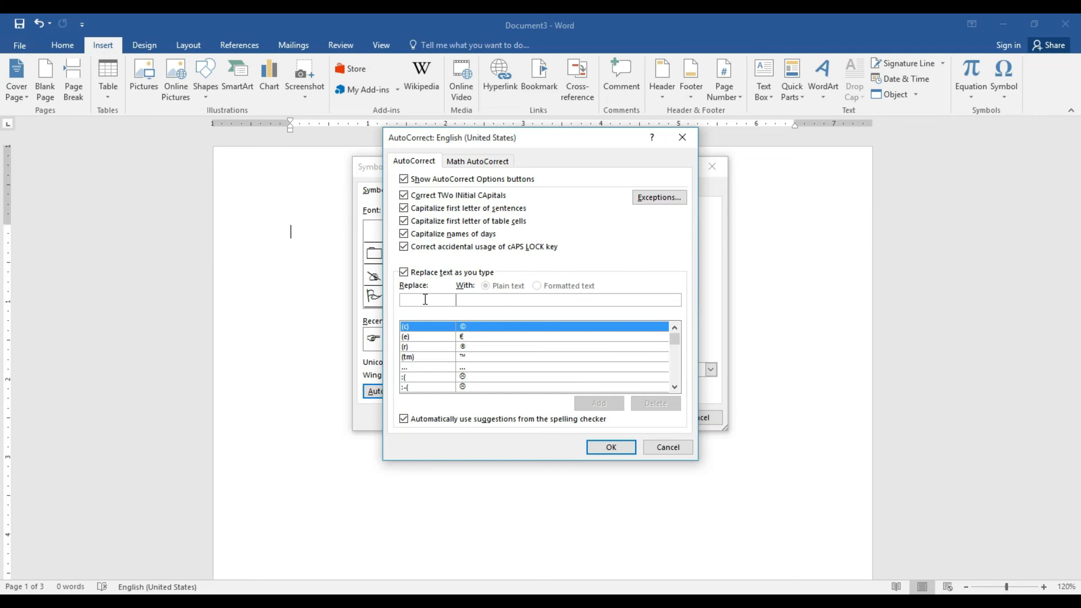
Add an AutoCorrect entry replacing K with KARACHI COMMUNITY DEVELOPMENT PROJECT and close the dialogs
type("c")
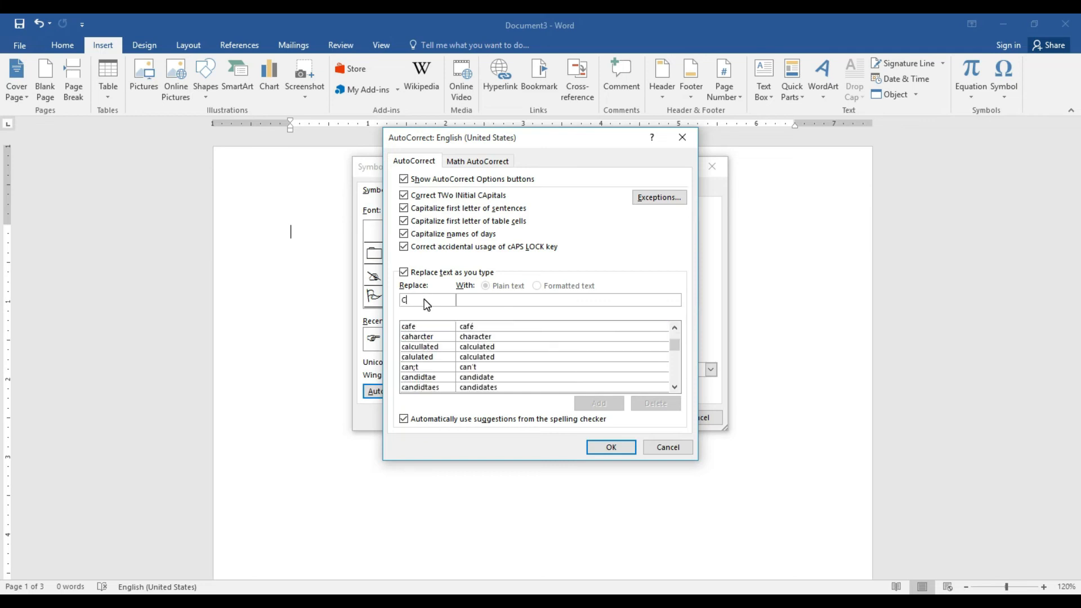
left_click(493, 300)
left_click(435, 299)
key("BackSpace")
type("K")
left_click(464, 298)
type("K")
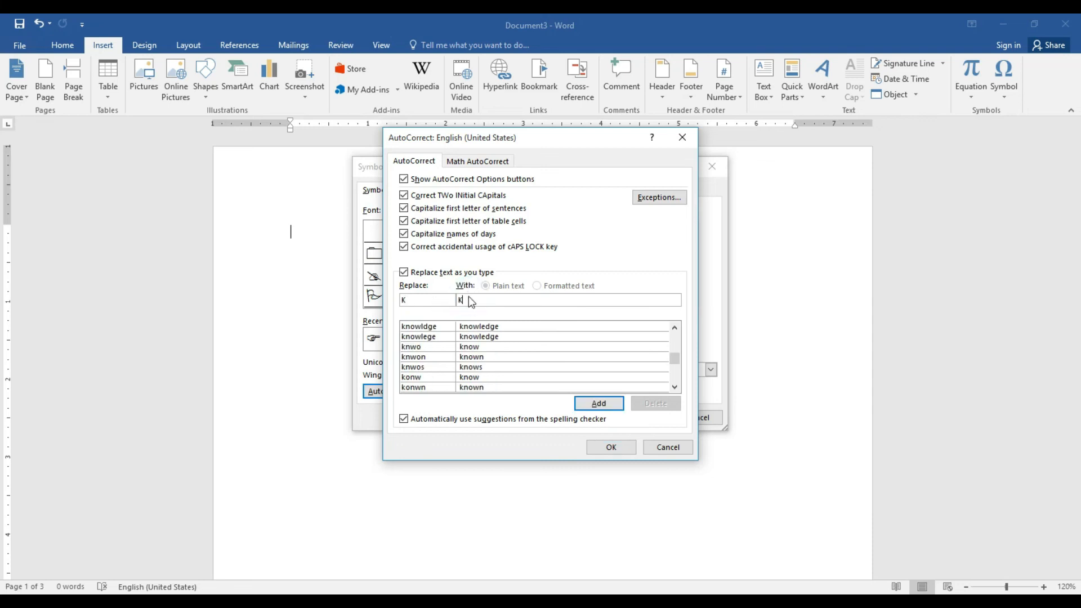
type("ARACHI COMMUNITY DEVELOPMENT PR")
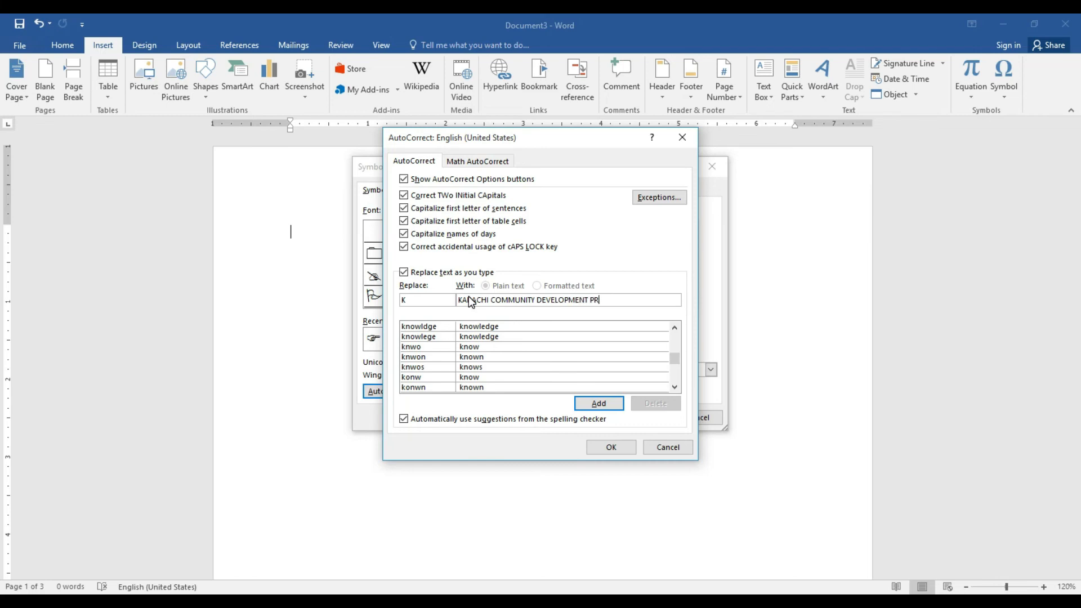
type("OJECT")
left_click(598, 403)
left_click(612, 445)
left_click(687, 417)
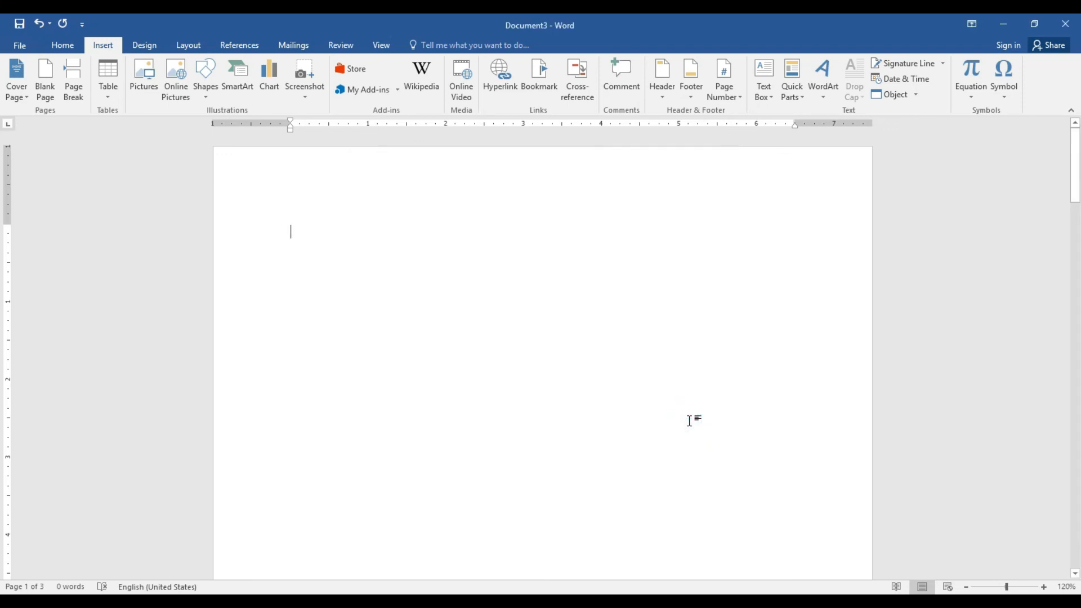
Type the title KARACHI COMMUNITY DEVELOPMENT PROJECT and select the whole line
type("K")
key("BackSpace")
key("BackSpace")
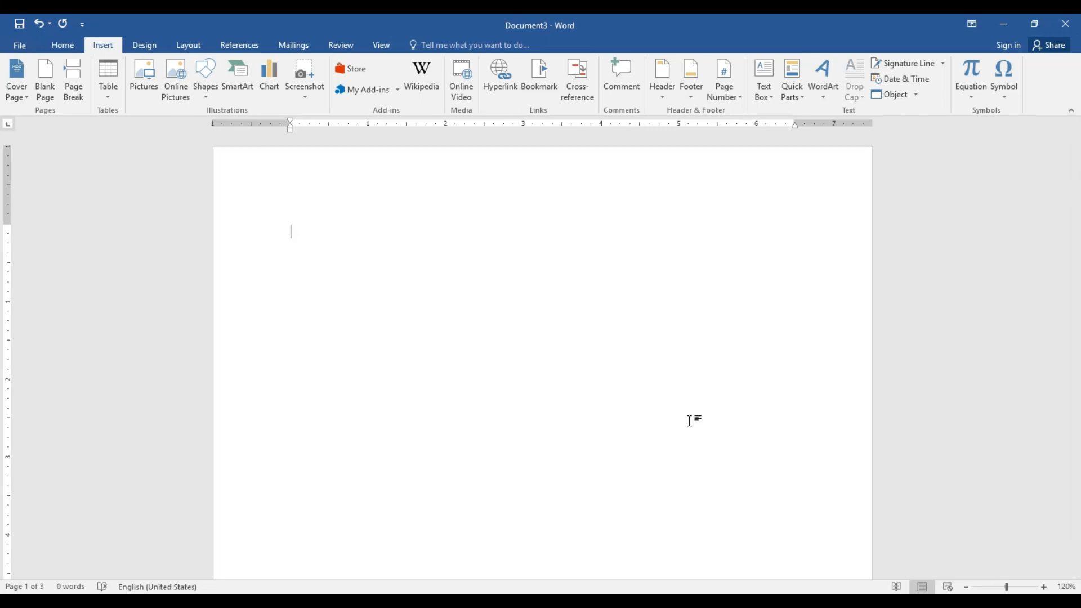
type("KARACHI COMMUNITY DEVELOPMENT PROJECT")
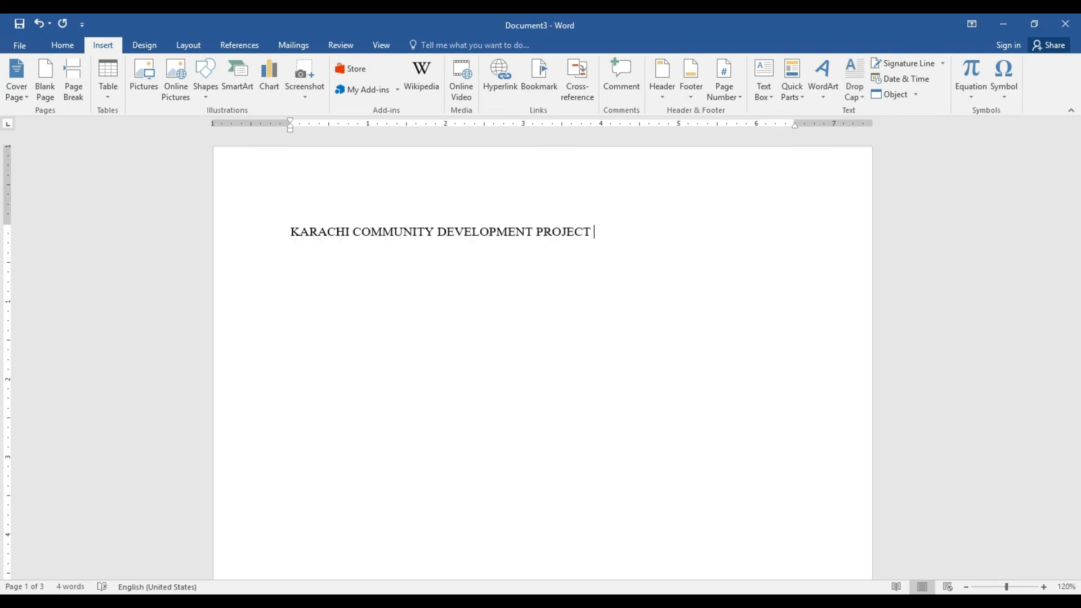
left_click_drag(287, 231, 574, 234)
key("ctrl+c")
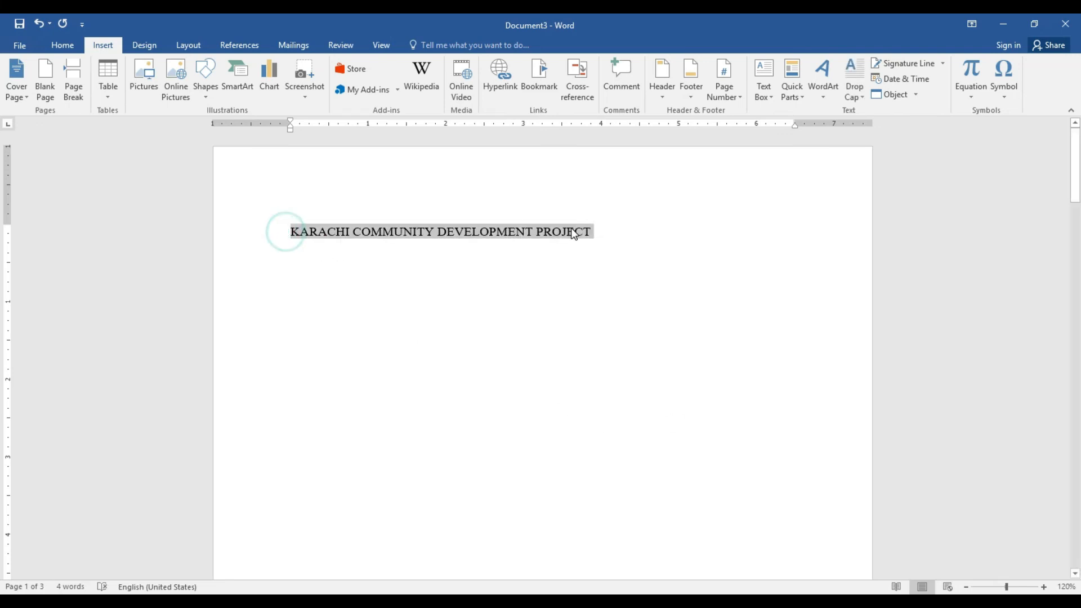
Centre the title and make it 20 pt, bold, underlined, with the first text effect
left_click(62, 45)
left_click(308, 89)
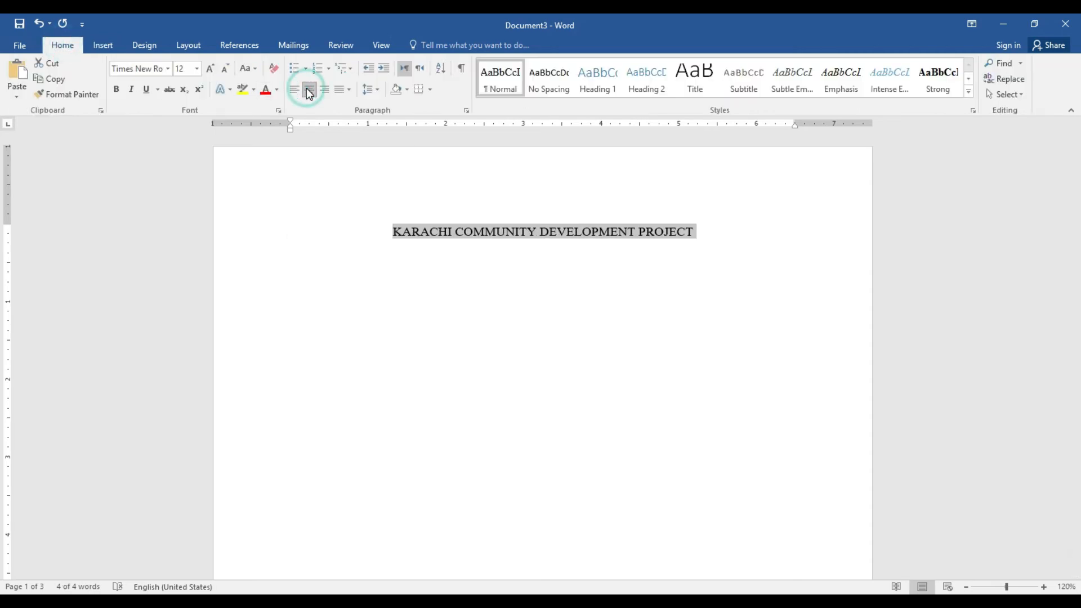
left_click(208, 70)
left_click(208, 70)
left_click(208, 70)
left_click(209, 70)
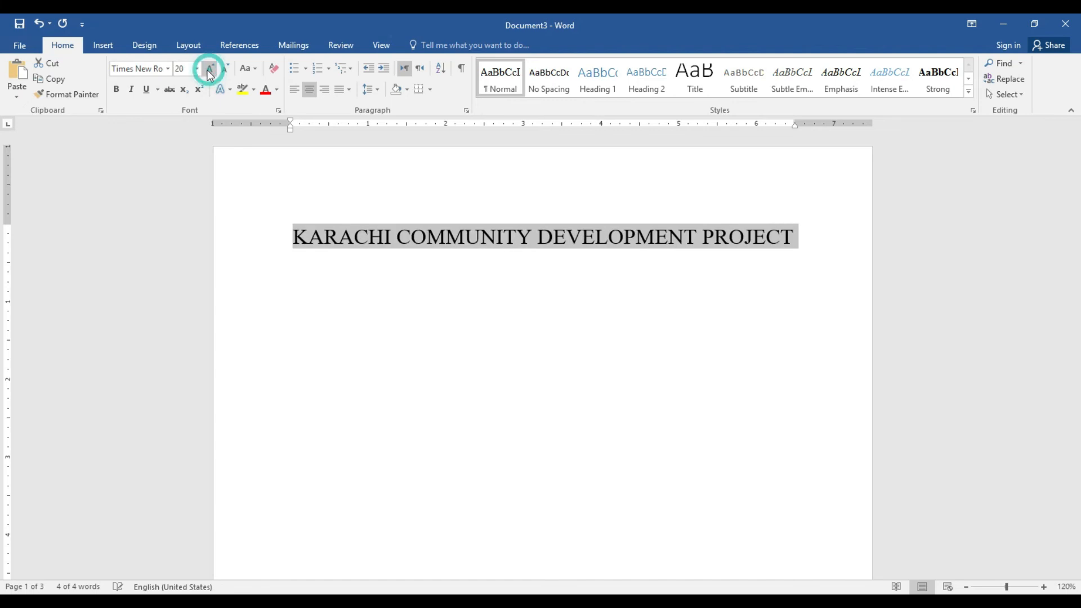
left_click(116, 89)
left_click(146, 89)
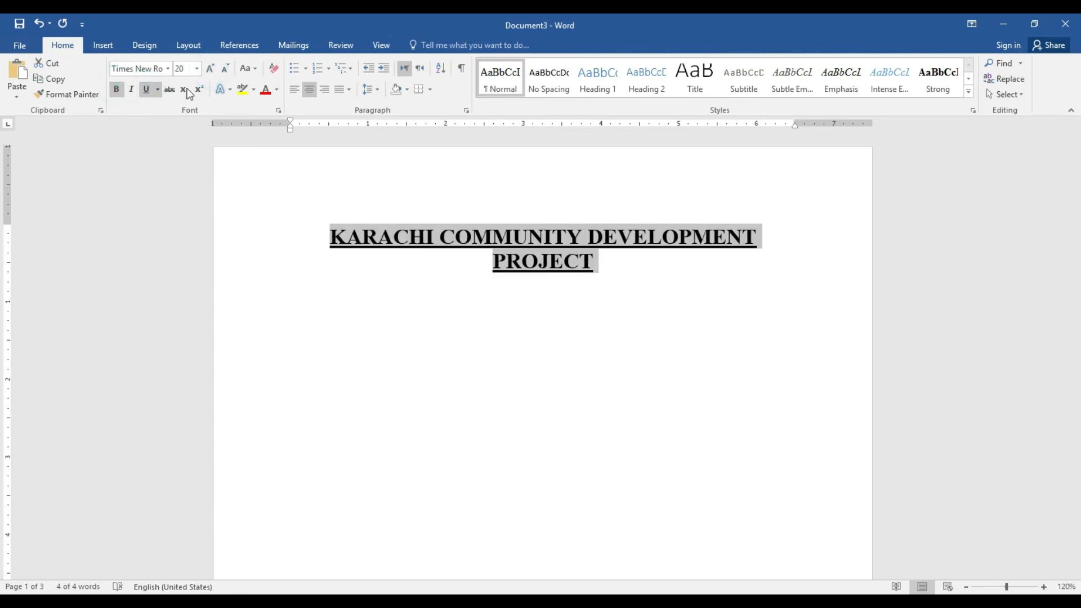
left_click(229, 92)
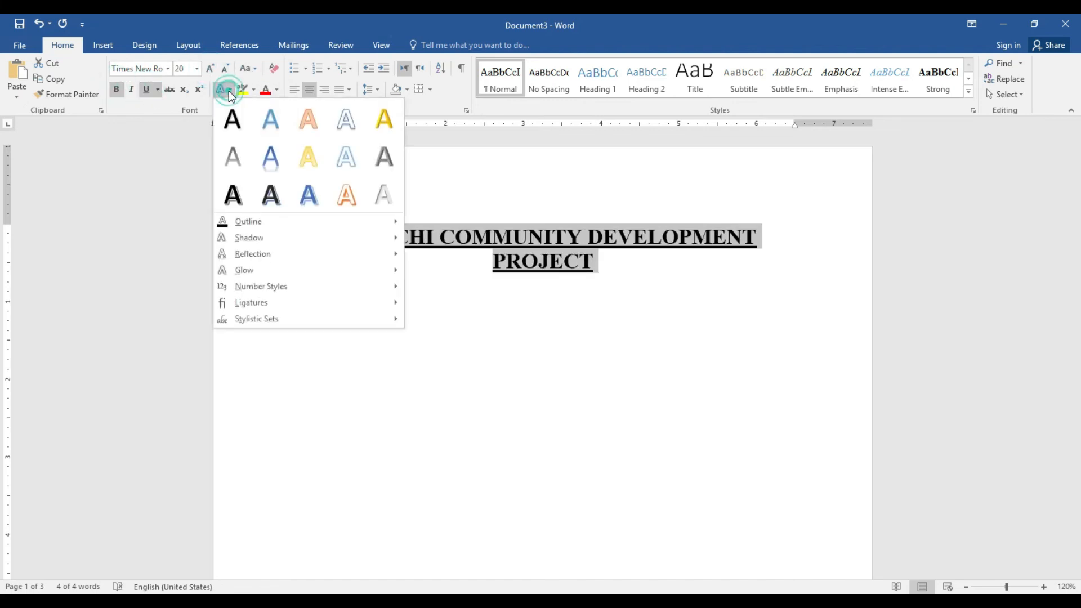
left_click(233, 123)
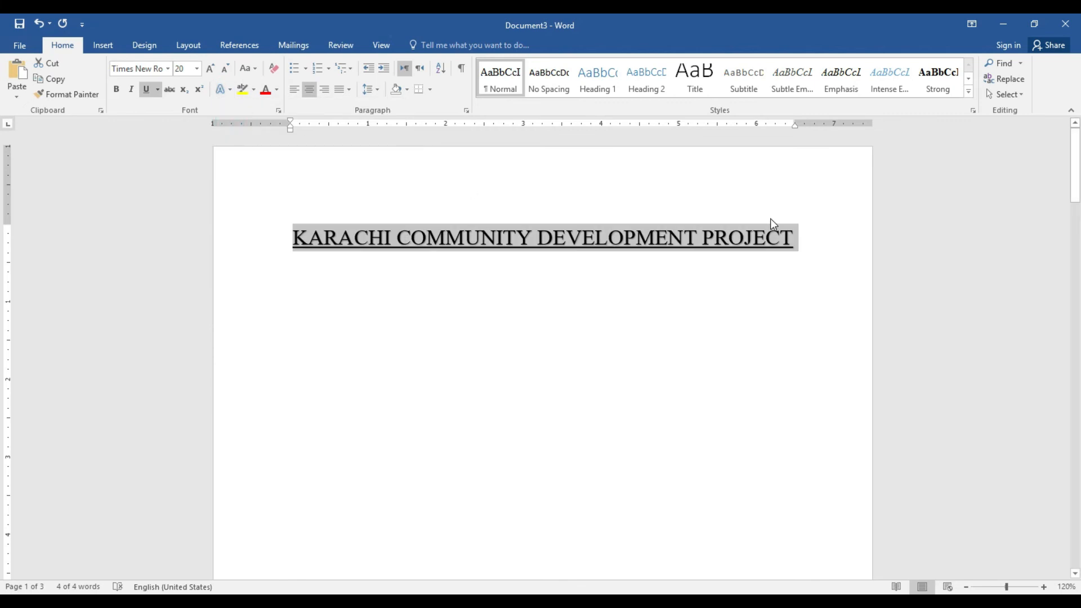
left_click(798, 249)
Paste two bold, underlined copies of the project heading on centred lines below the title
key("Return")
key("Return")
key("Return")
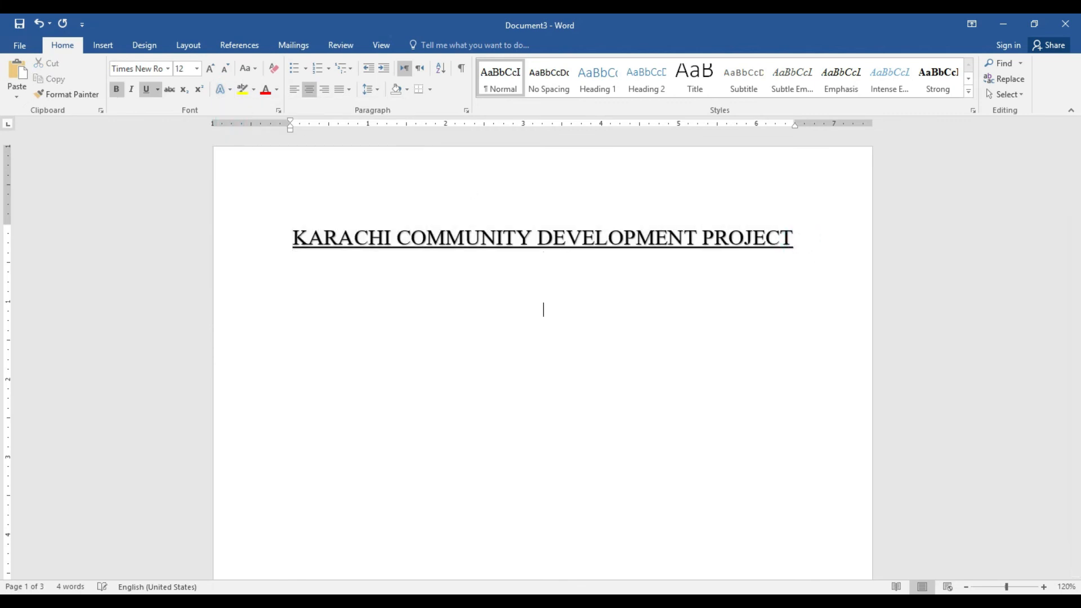
key("ctrl+v")
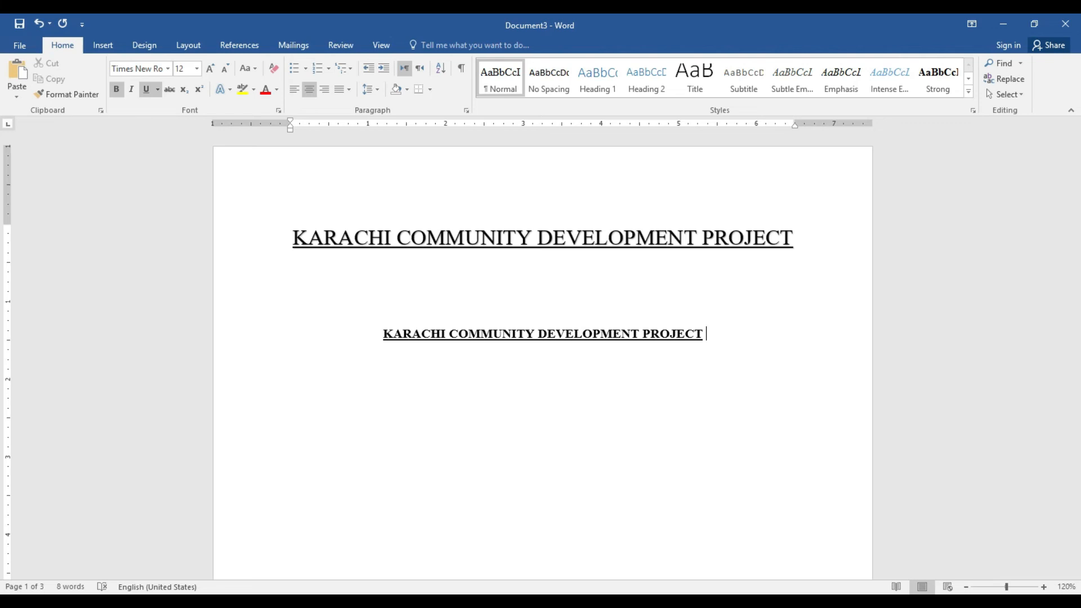
key("BackSpace")
key("BackSpace")
key("BackSpace")
key("BackSpace")
key("BackSpace")
key("BackSpace")
key("BackSpace")
key("BackSpace")
key("BackSpace")
key("BackSpace")
key("BackSpace")
key("BackSpace")
key("BackSpace")
key("BackSpace")
key("BackSpace")
key("BackSpace")
key("BackSpace")
key("BackSpace")
key("BackSpace")
key("BackSpace")
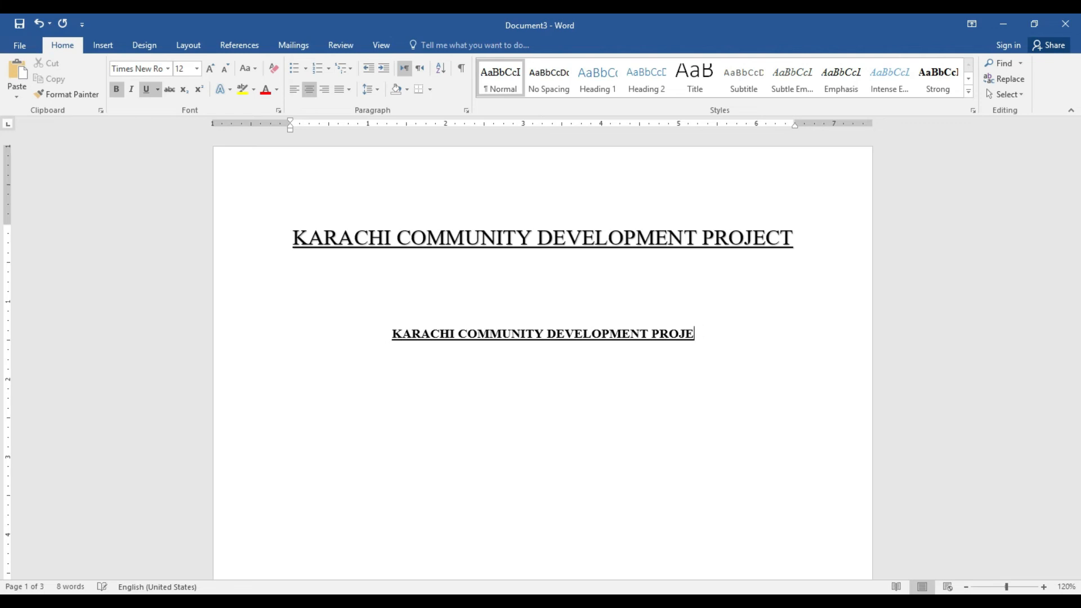
key("BackSpace")
key("BackSpace")
key("BackSpace")
key("BackSpace")
key("BackSpace")
key("BackSpace")
key("BackSpace")
key("BackSpace")
key("BackSpace")
key("BackSpace")
key("BackSpace")
key("BackSpace")
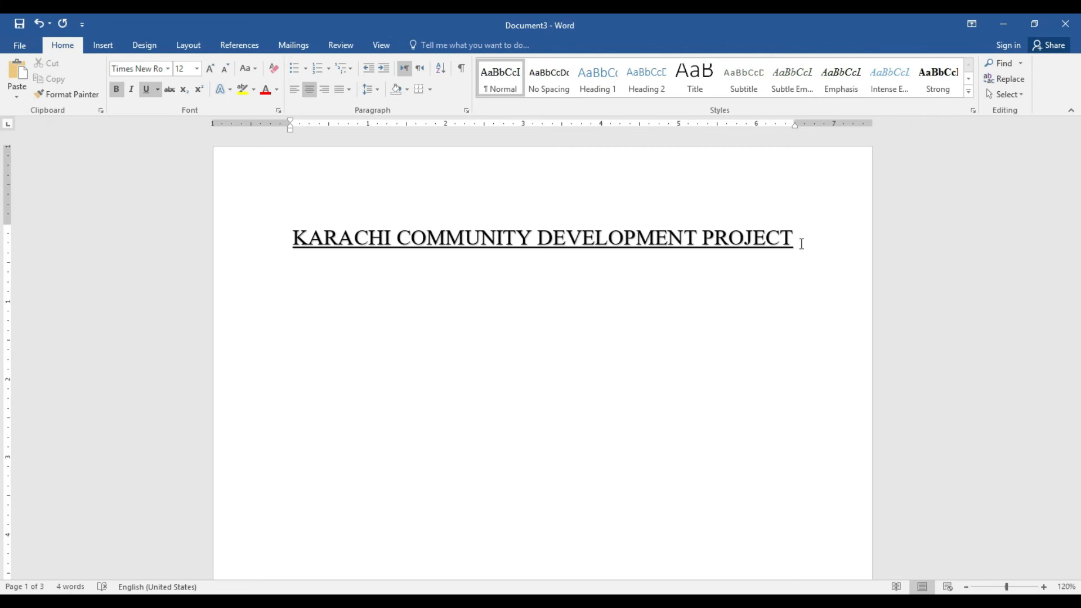
key("ctrl+v")
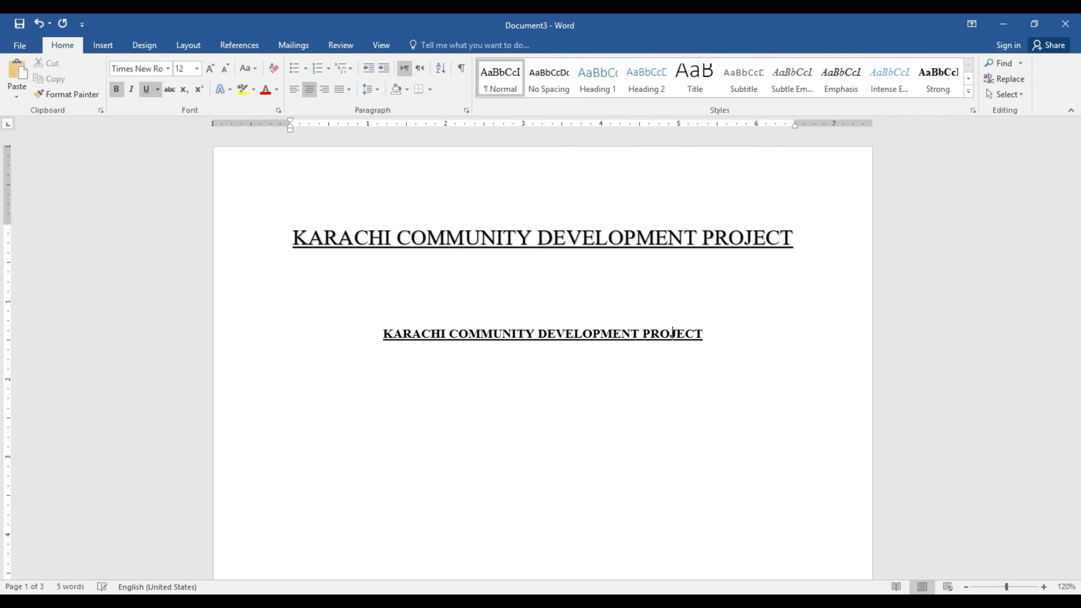
key("Return")
key("ctrl+v")
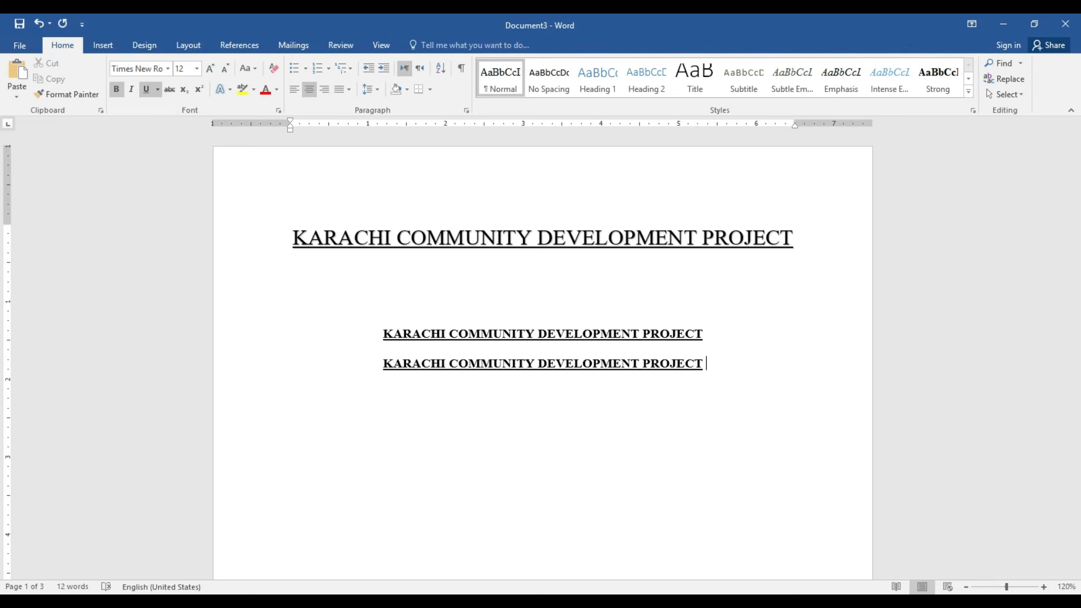
Delete the AutoCorrect entry that expands k into the project name
left_click(105, 43)
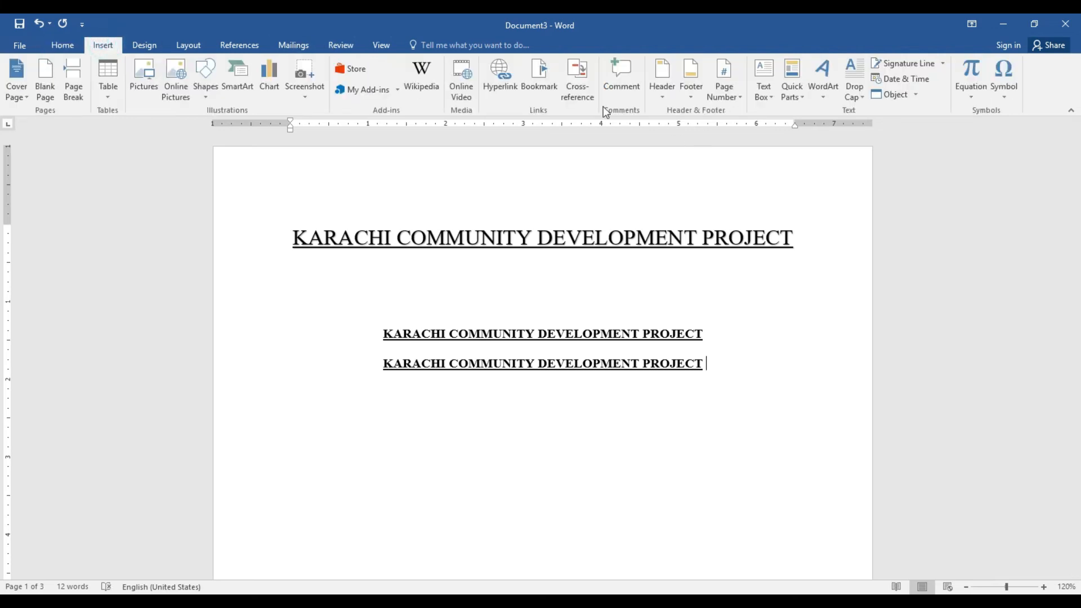
left_click(1007, 92)
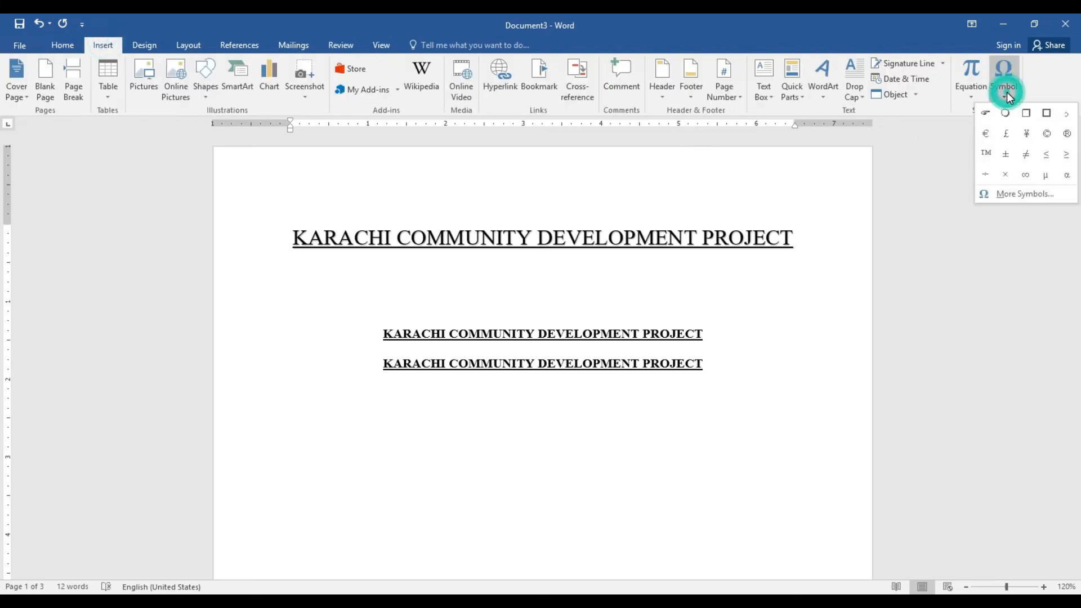
left_click(1013, 196)
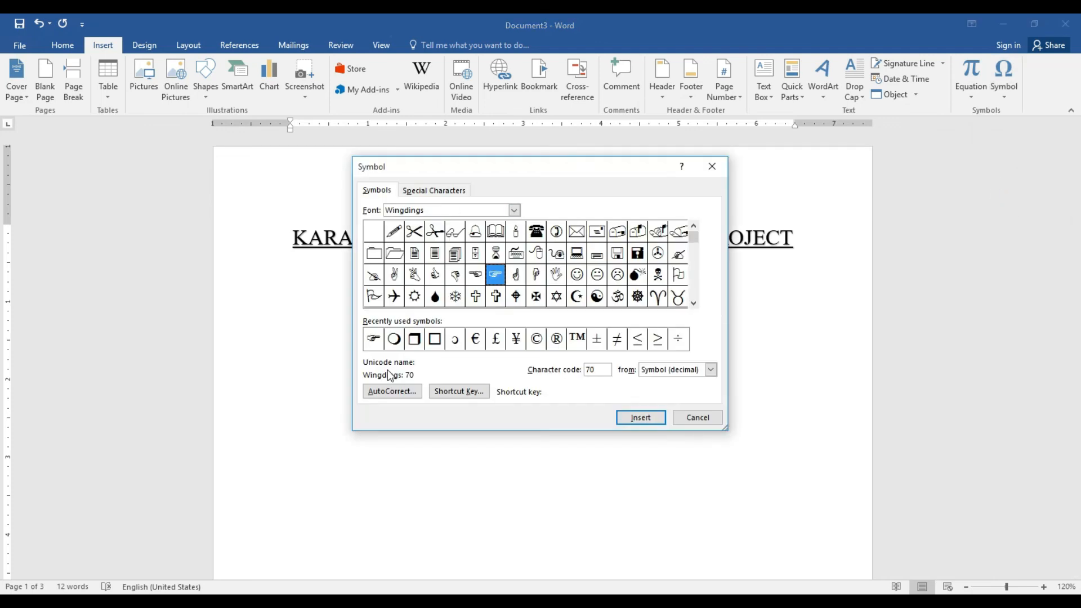
left_click(393, 391)
left_click(508, 286)
left_click(493, 303)
key("BackSpace")
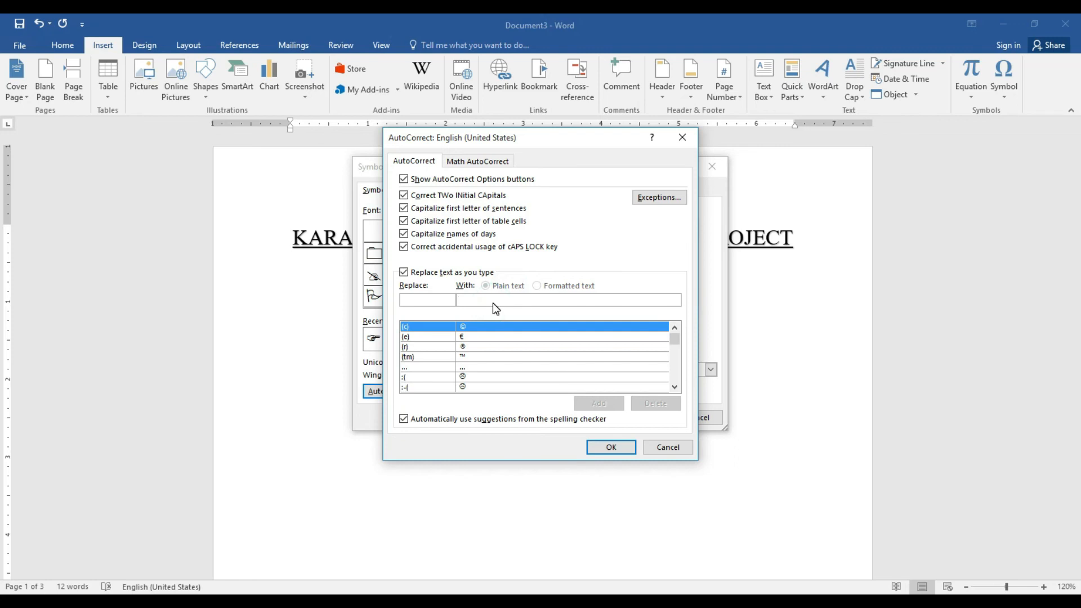
left_click(409, 299)
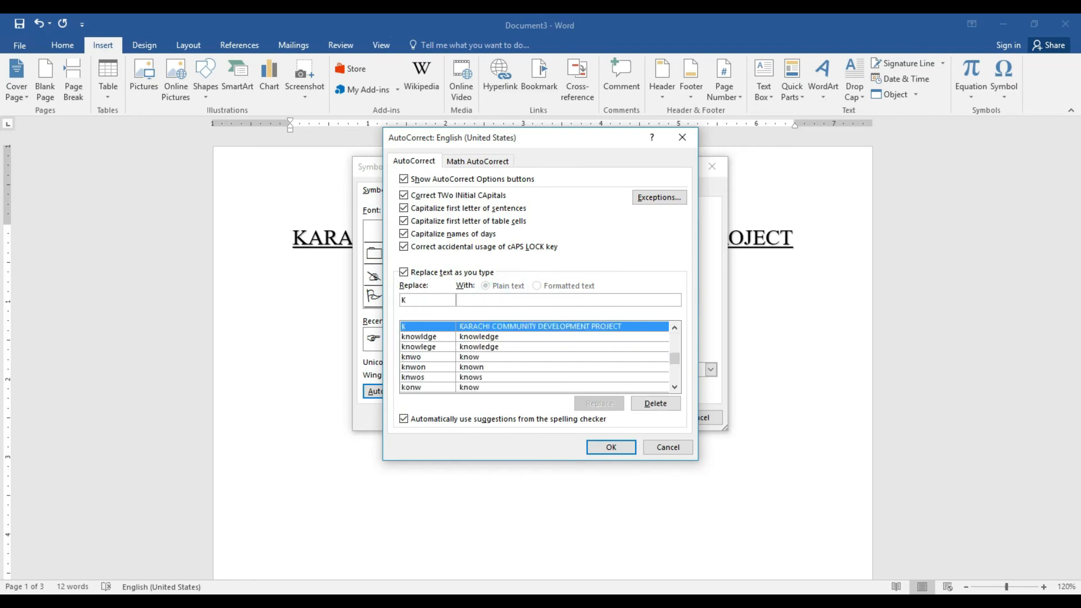
left_click(652, 403)
left_click(611, 447)
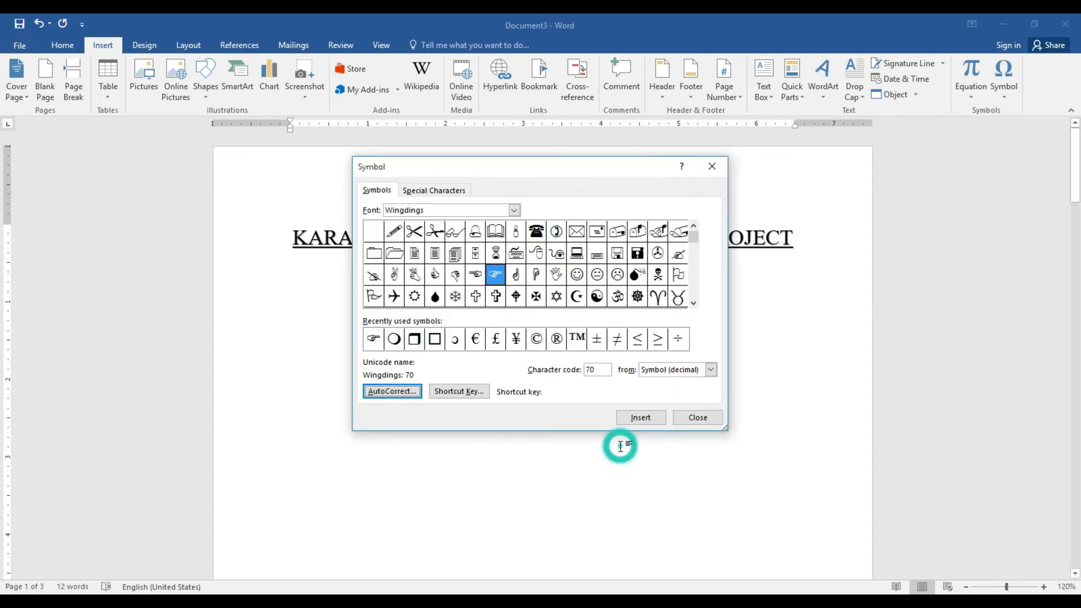
left_click(703, 419)
Test by typing K on a new line, then select all text and delete it
key("Return")
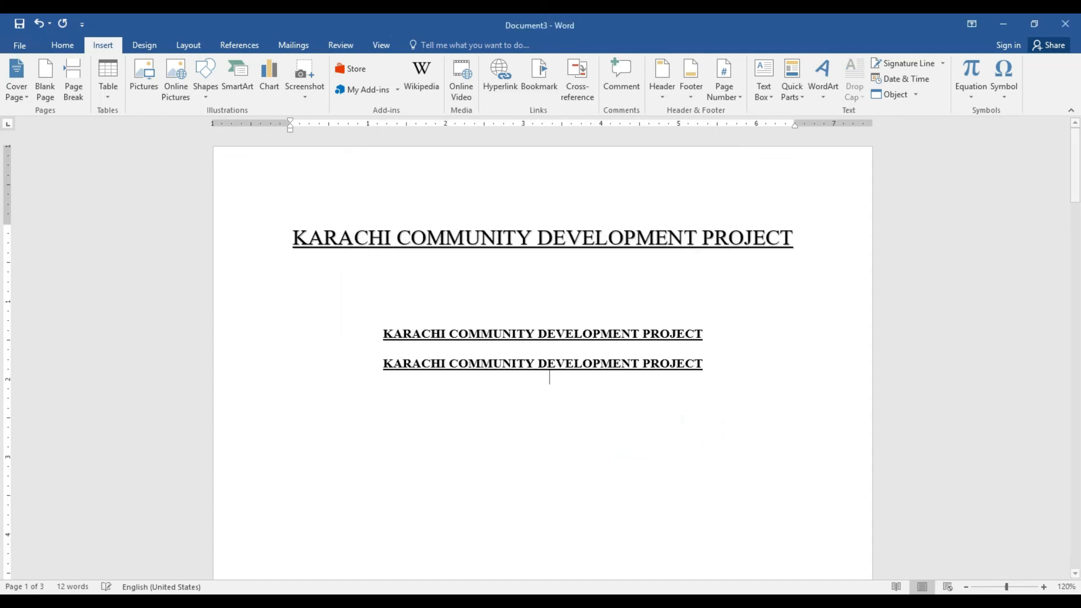
type("K")
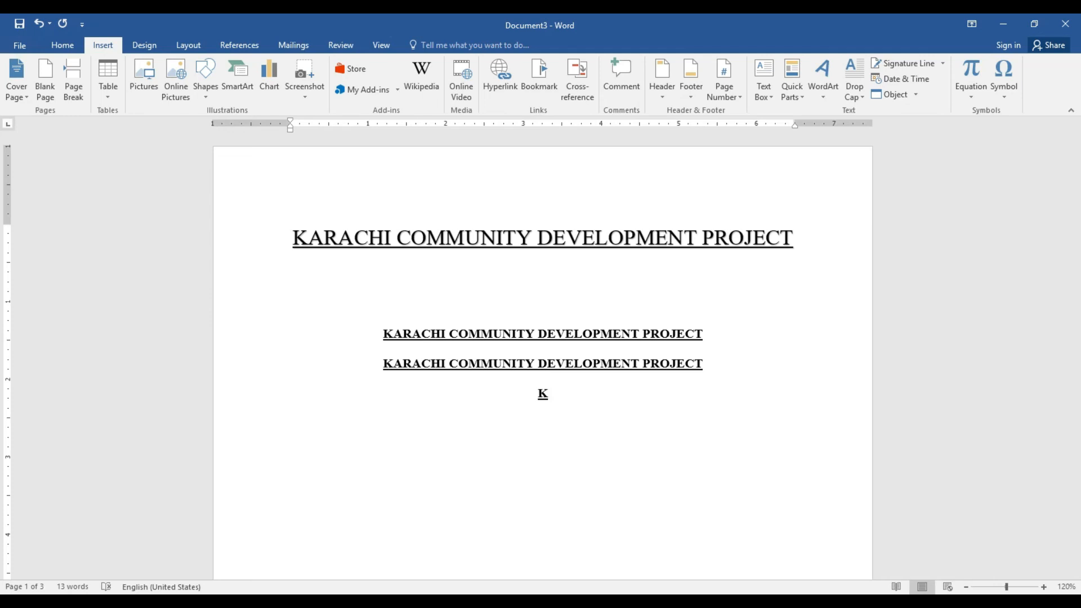
key("ctrl+a")
key("Delete")
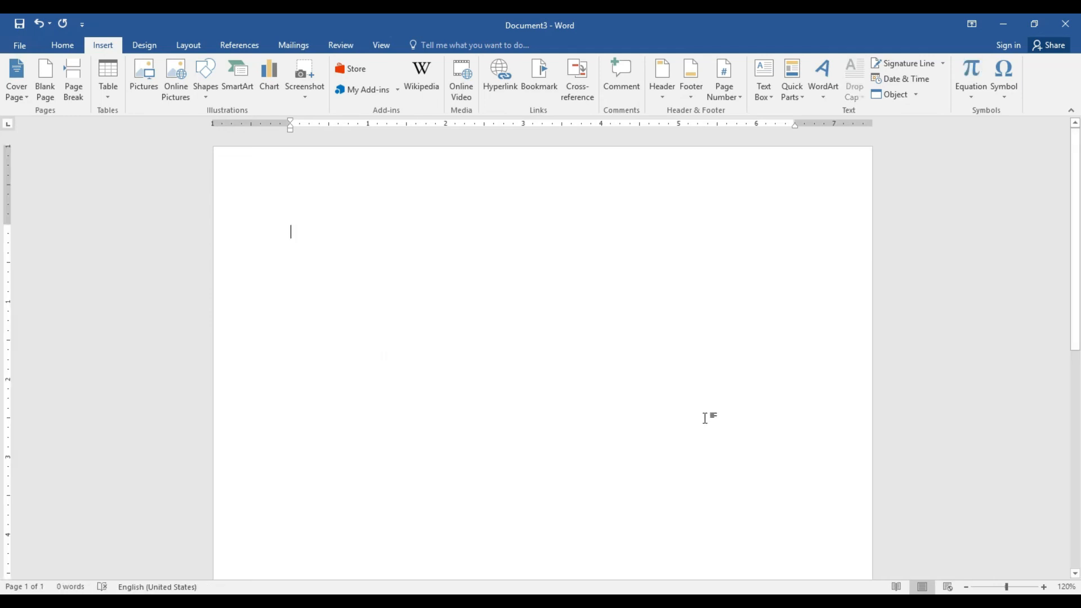
Switch to the Design tab to reveal the Watermark and page background tools
left_click(145, 47)
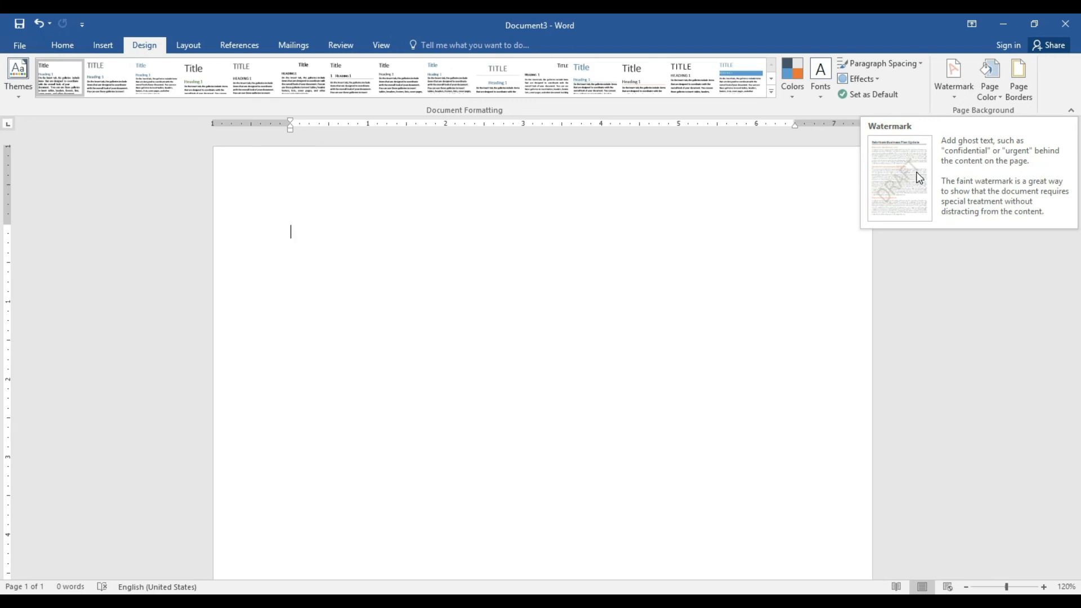
Apply and then remove the CONFIDENTIAL 1 watermark, and open Custom Watermark
left_click(965, 96)
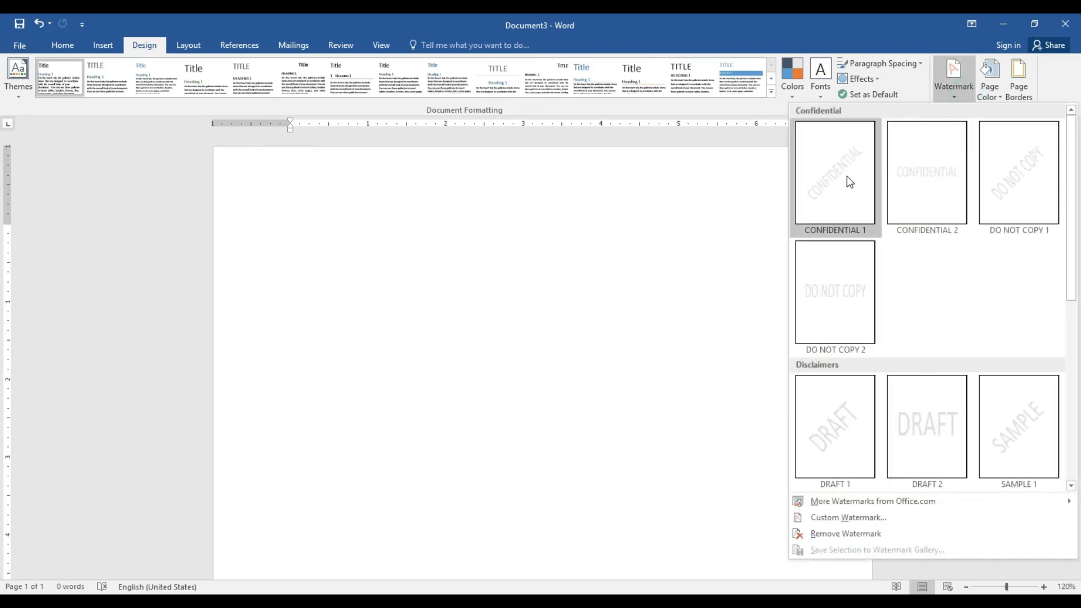
left_click(849, 181)
left_click_drag(1077, 163, 1077, 211)
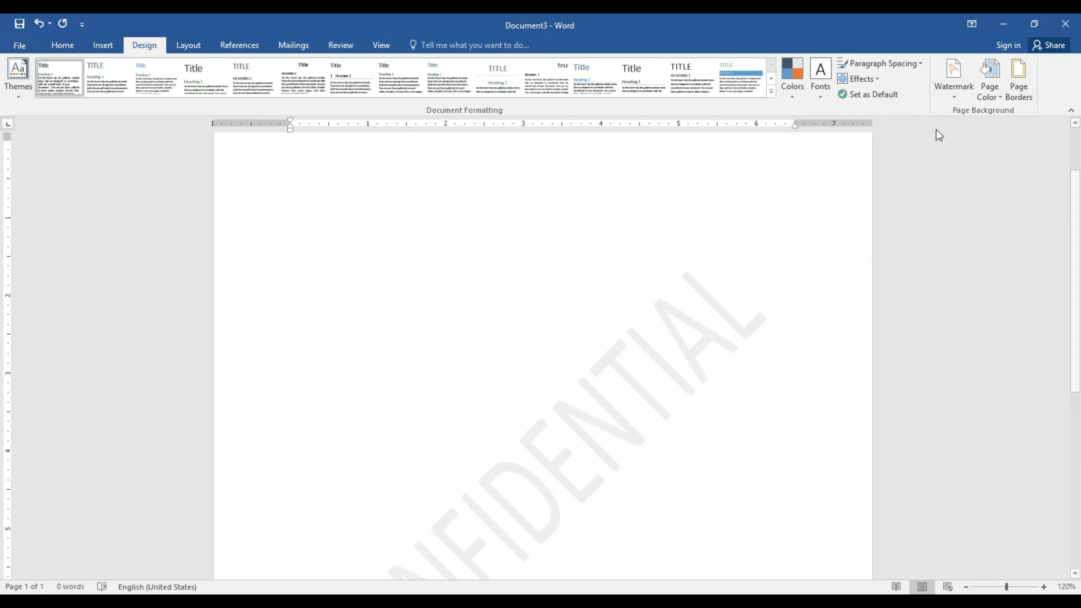
left_click(954, 100)
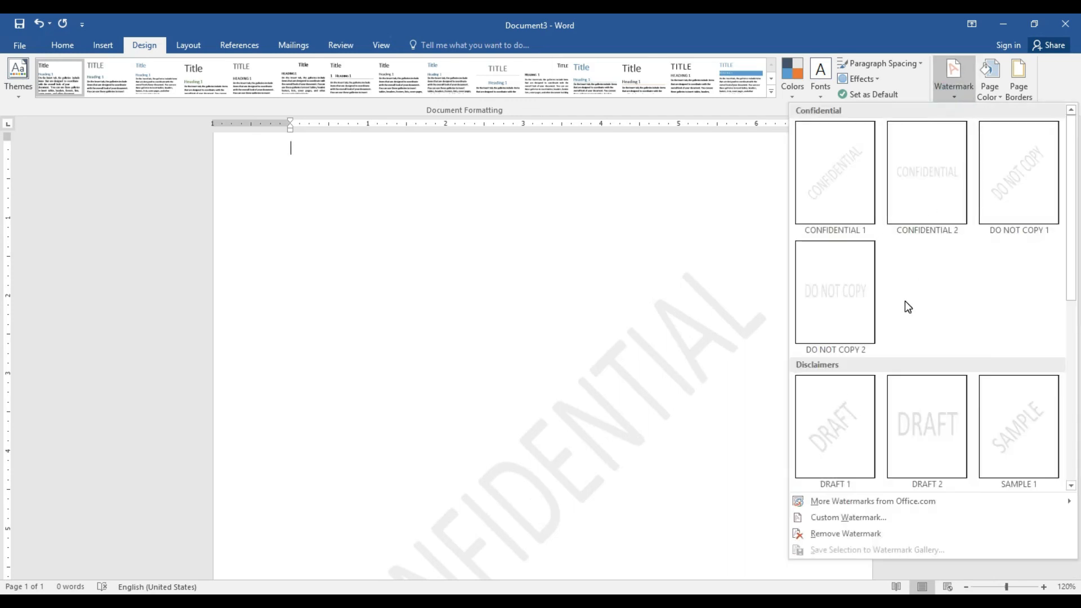
left_click(836, 535)
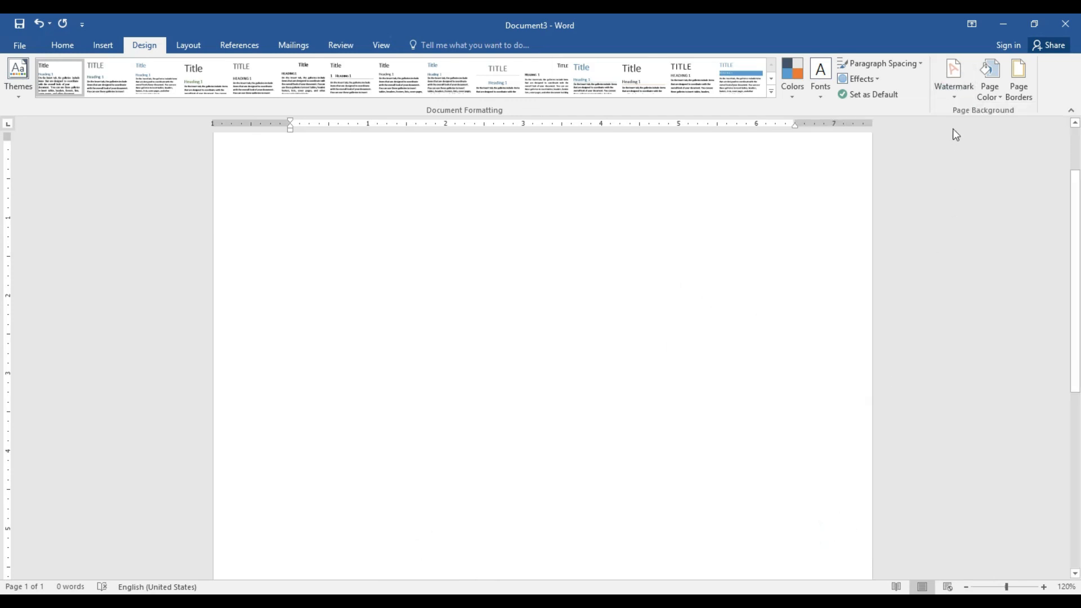
left_click(954, 98)
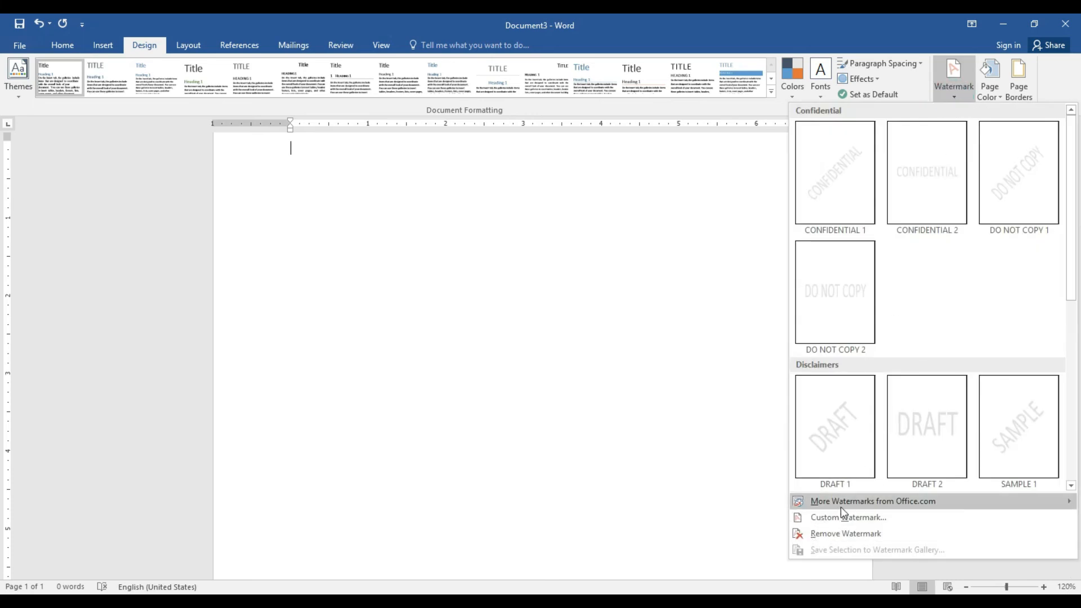
left_click(827, 522)
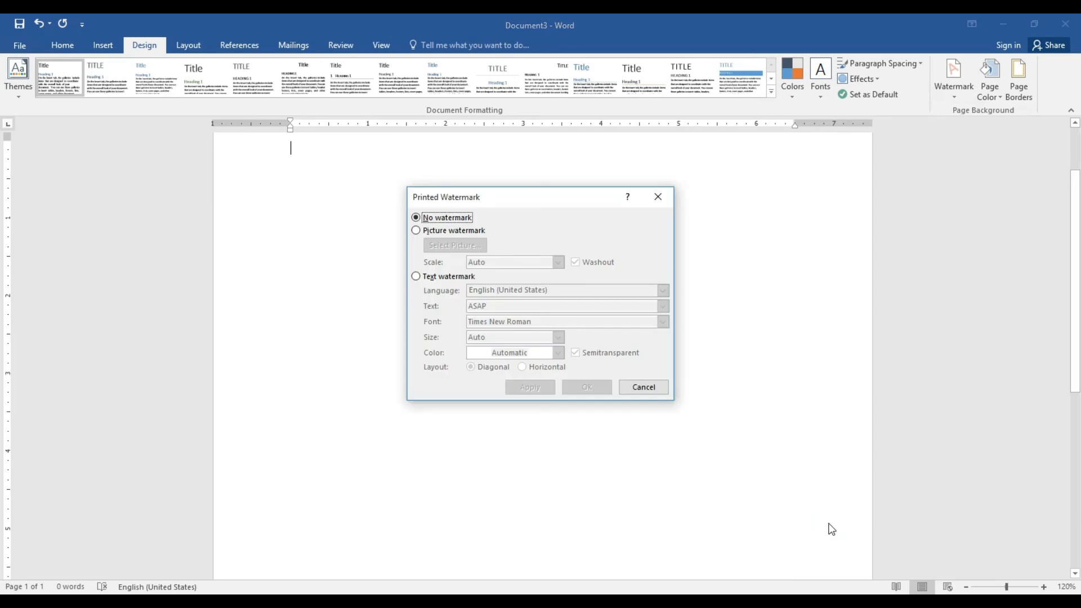
Apply FB_IMG_1450638338614.jpg as a washed-out picture watermark on the page
left_click(457, 231)
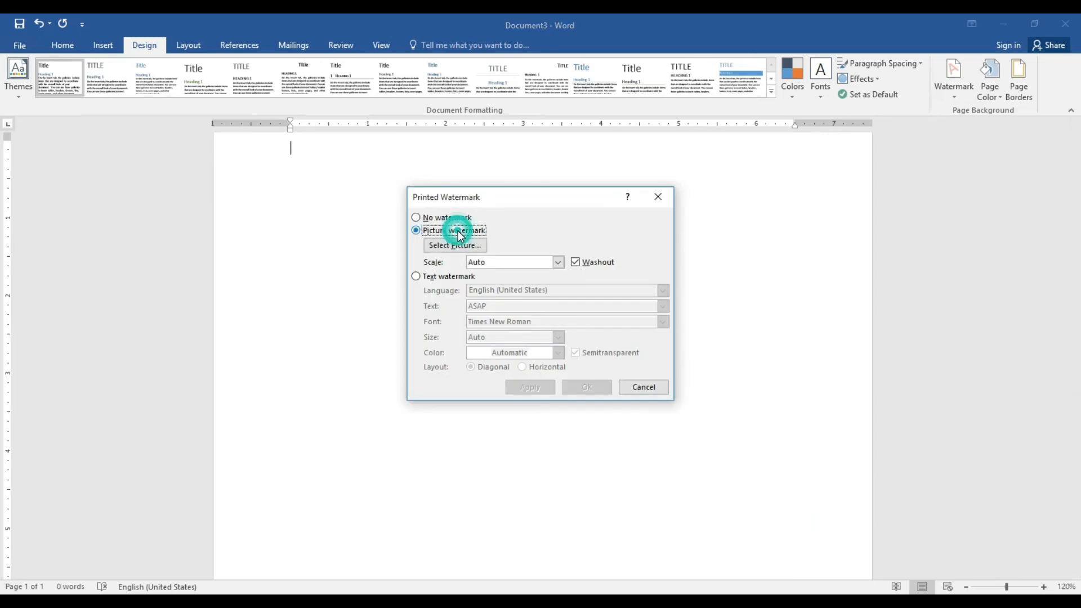
left_click(451, 248)
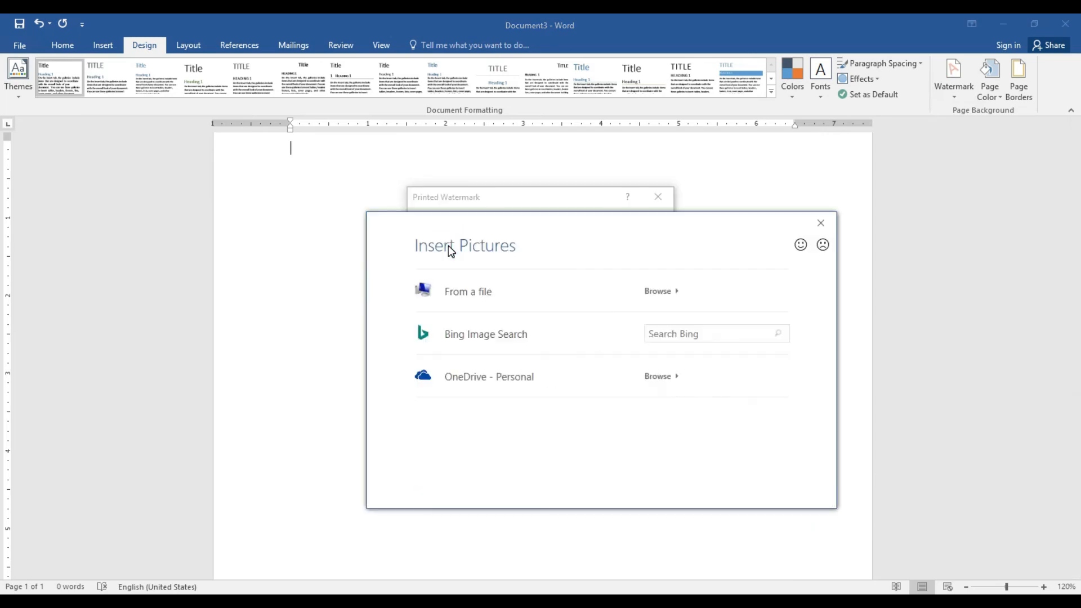
left_click(476, 290)
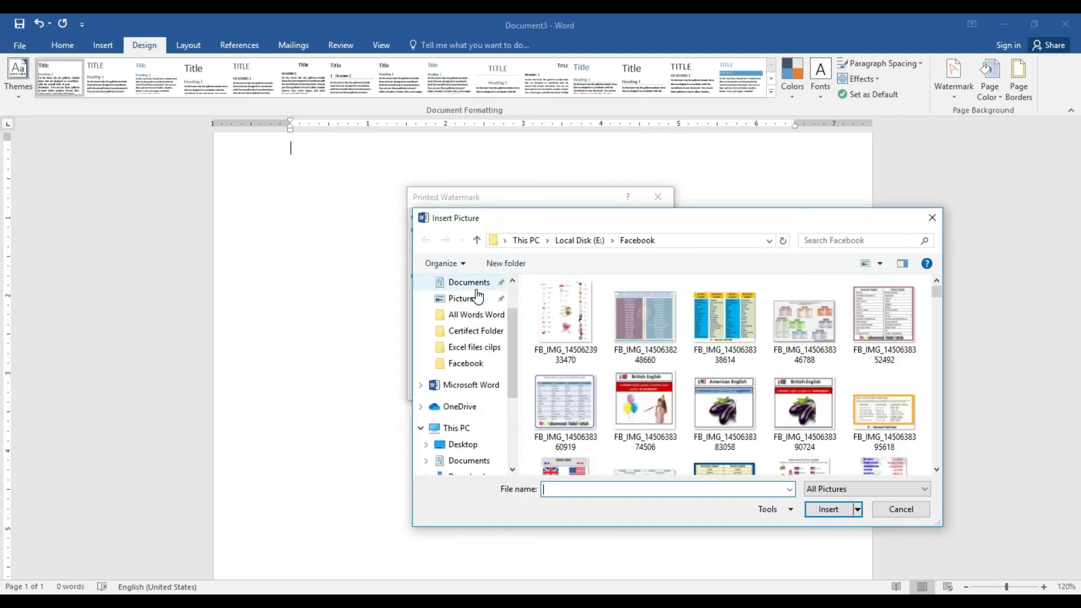
left_click(720, 322)
left_click(826, 510)
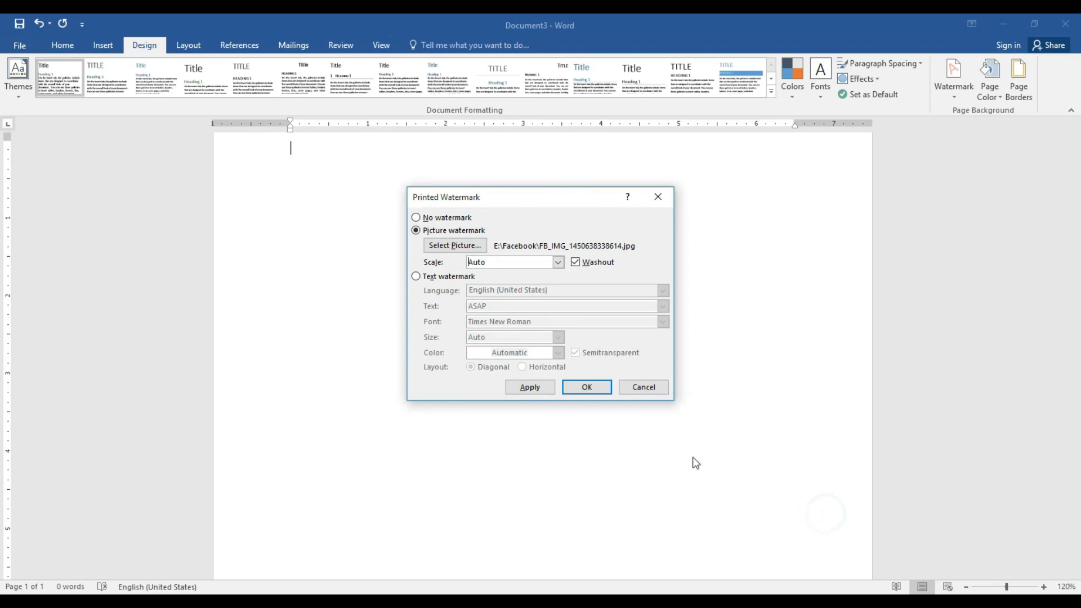
left_click(532, 388)
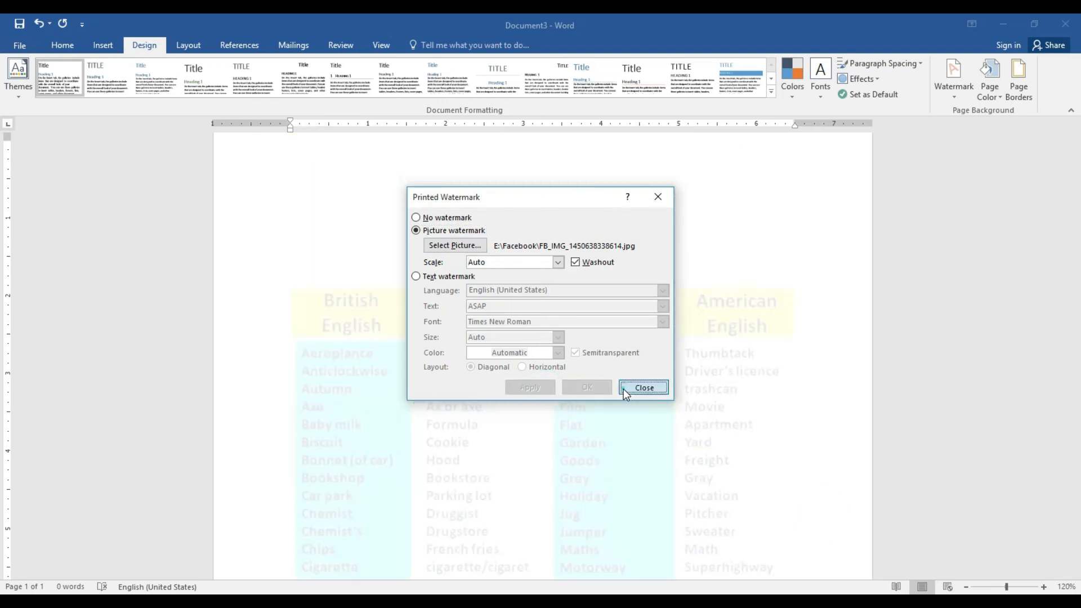
left_click(623, 389)
scroll(3, 396, "down", 5)
scroll(3, 396, "up", 4)
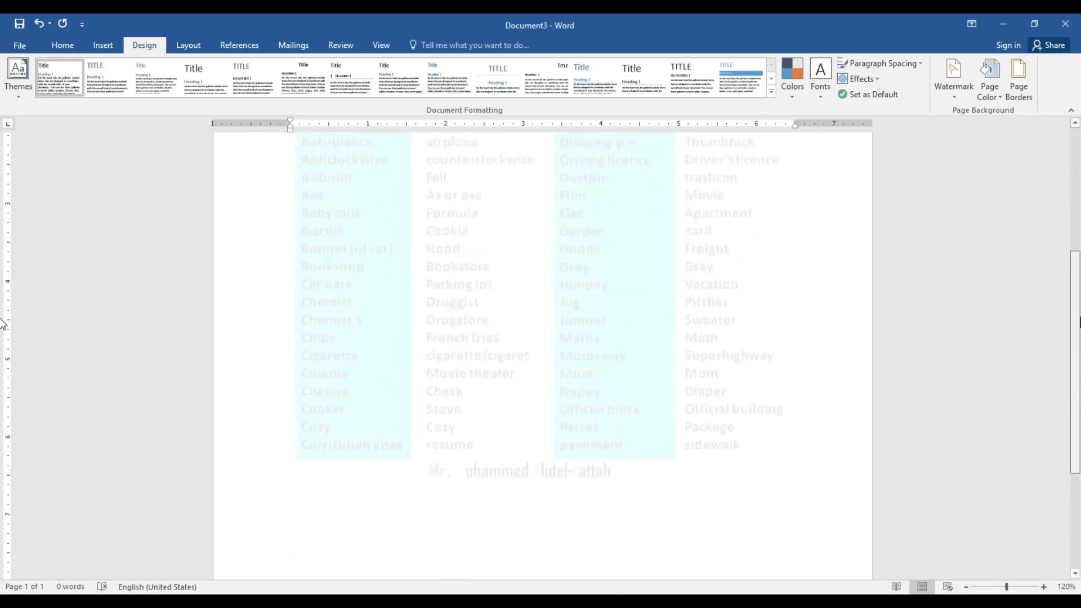
scroll(3, 344, "down", 2)
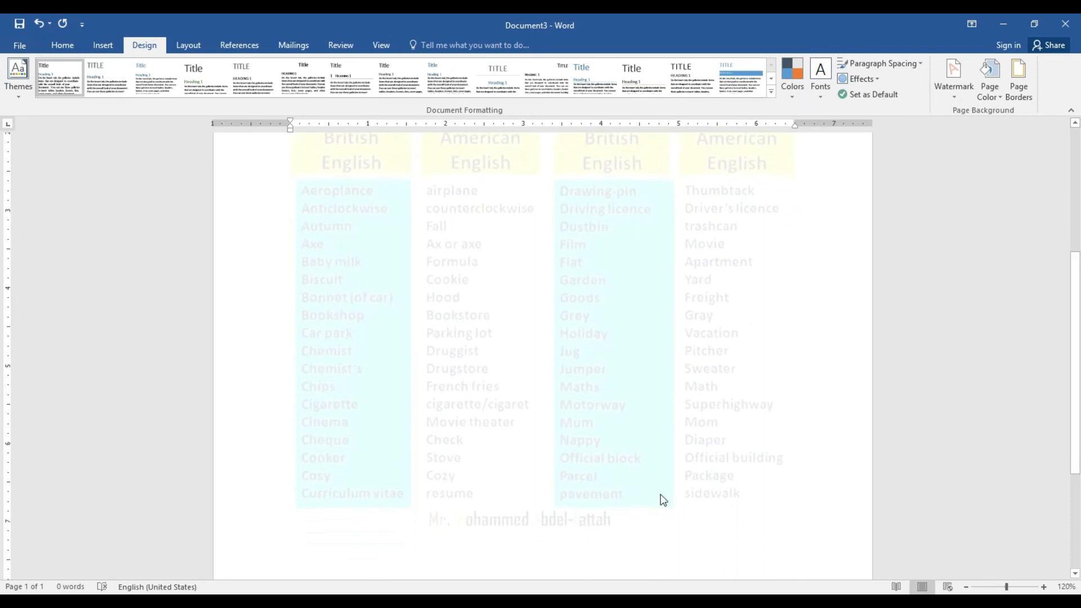
Remove the picture watermark from the page
left_click(957, 96)
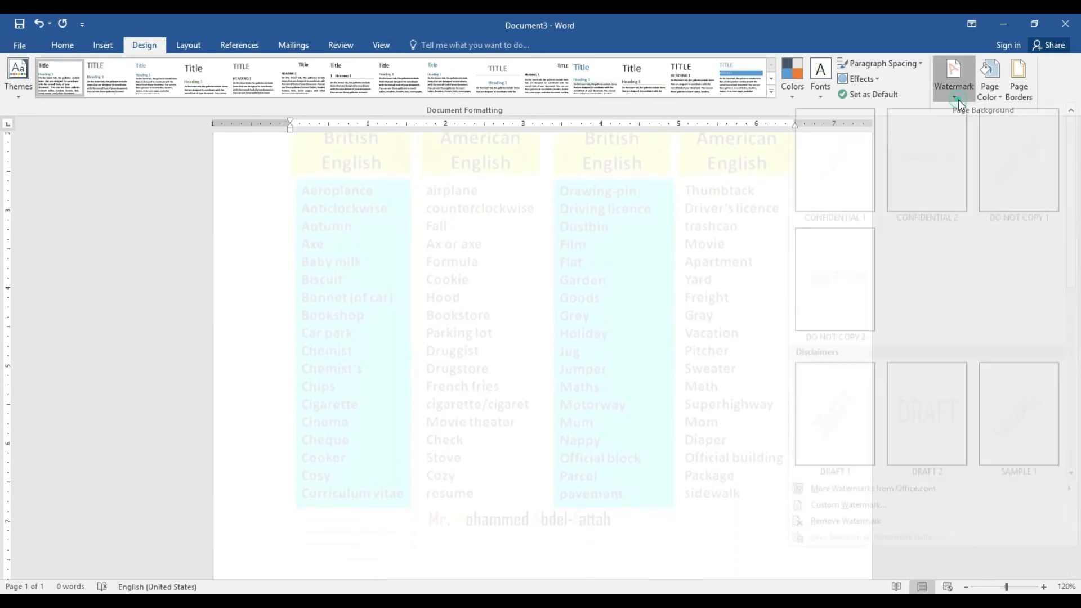
left_click(830, 531)
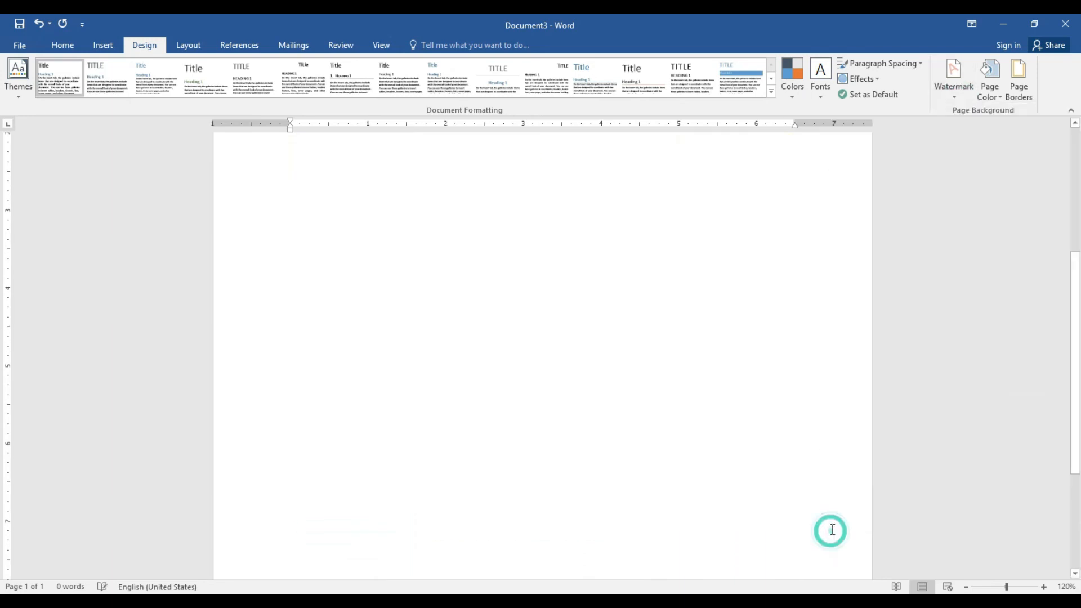
left_click(957, 93)
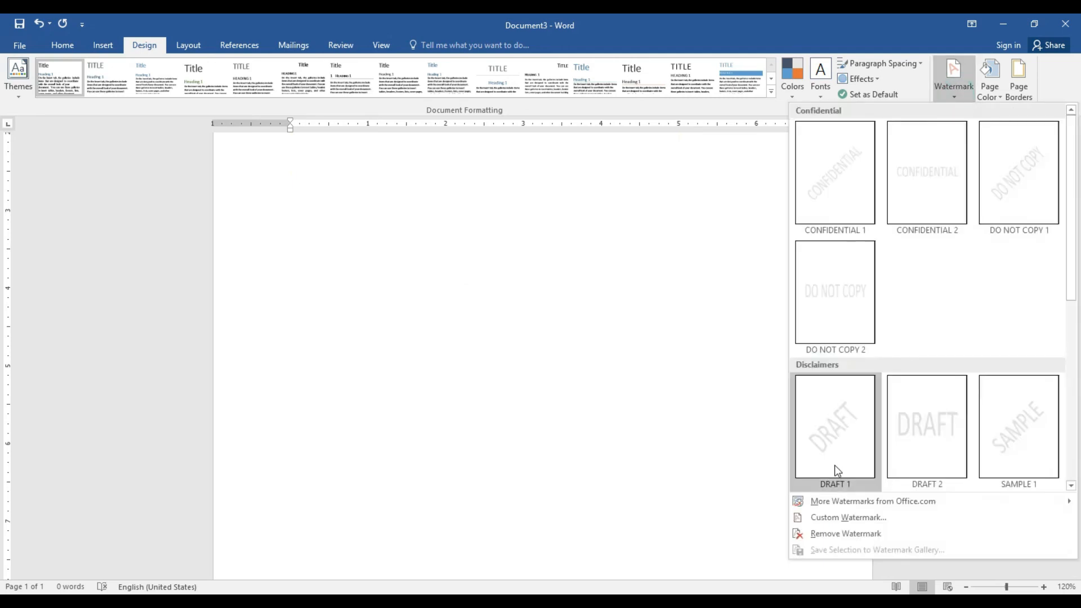
Create a KCDP text watermark and change its colour to dark grey
left_click(835, 518)
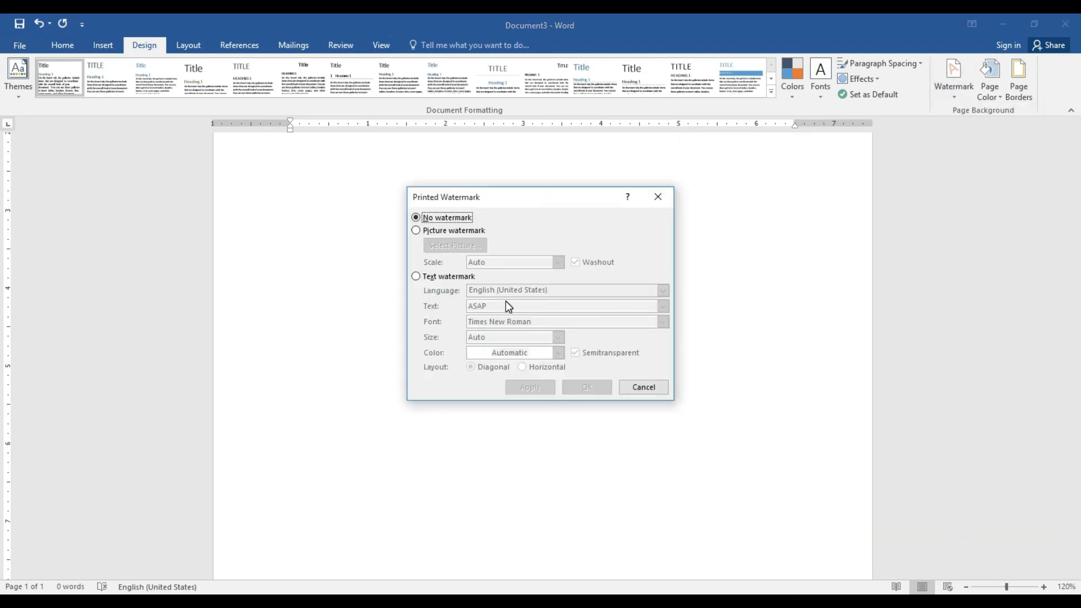
left_click(442, 276)
left_click(482, 304)
key("BackSpace")
key("BackSpace")
key("BackSpace")
key("BackSpace")
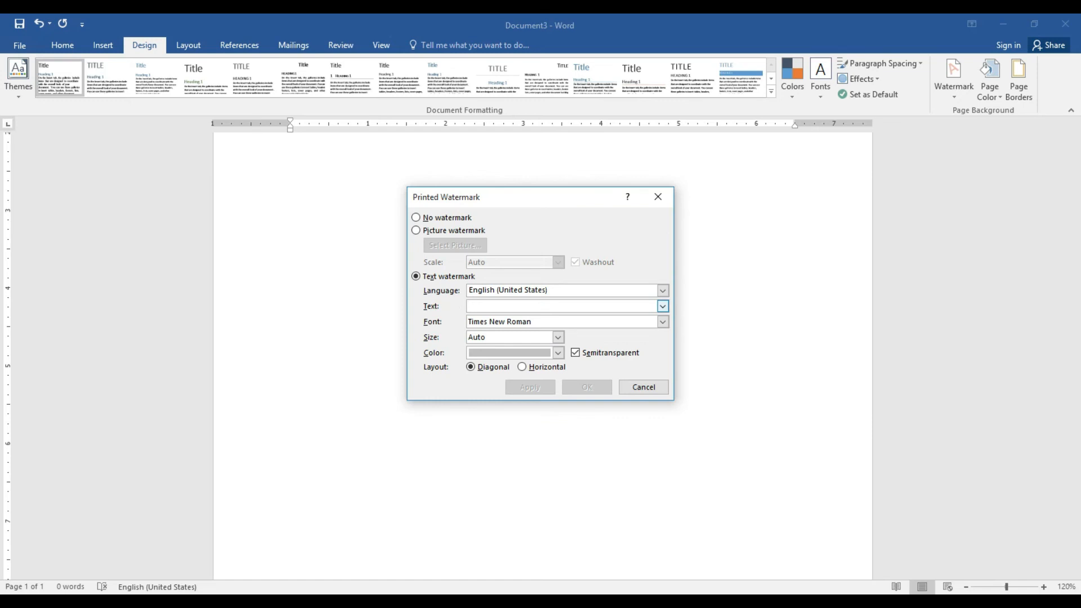
type("KCDP")
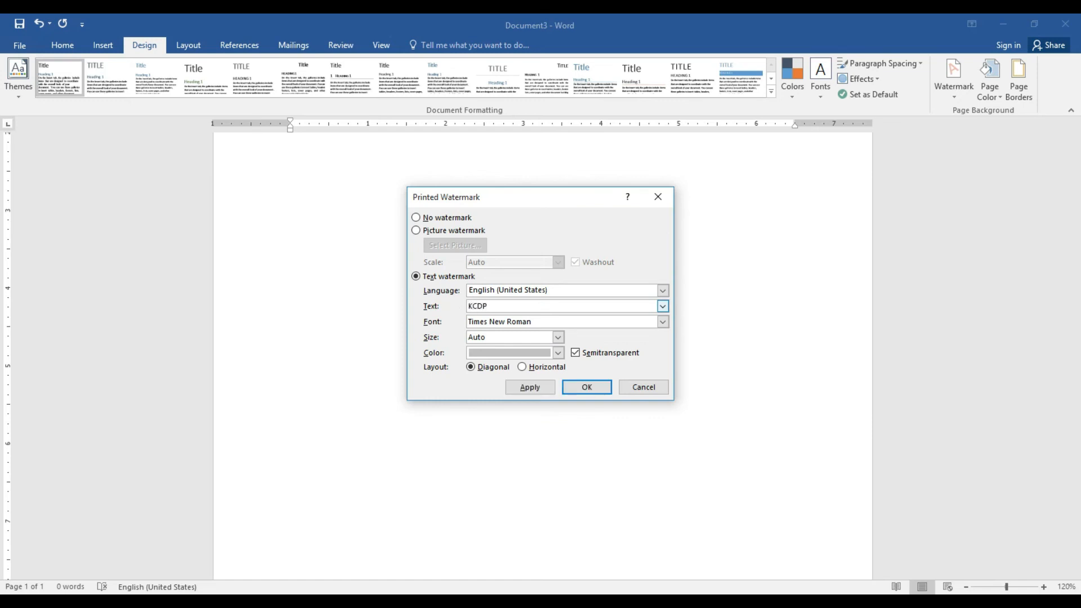
left_click(543, 388)
left_click(558, 352)
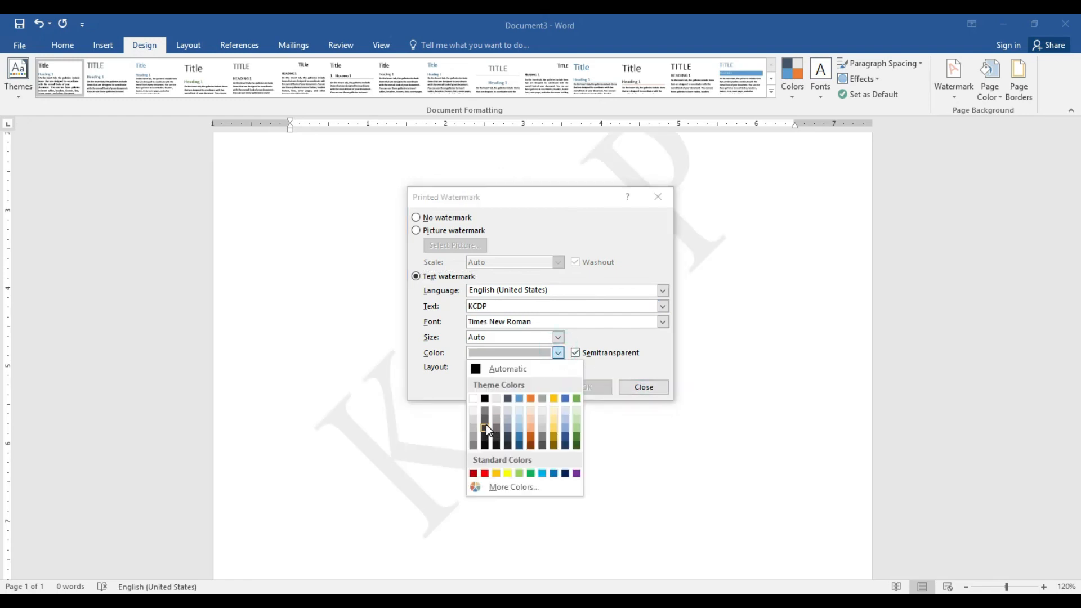
left_click(484, 426)
left_click(534, 387)
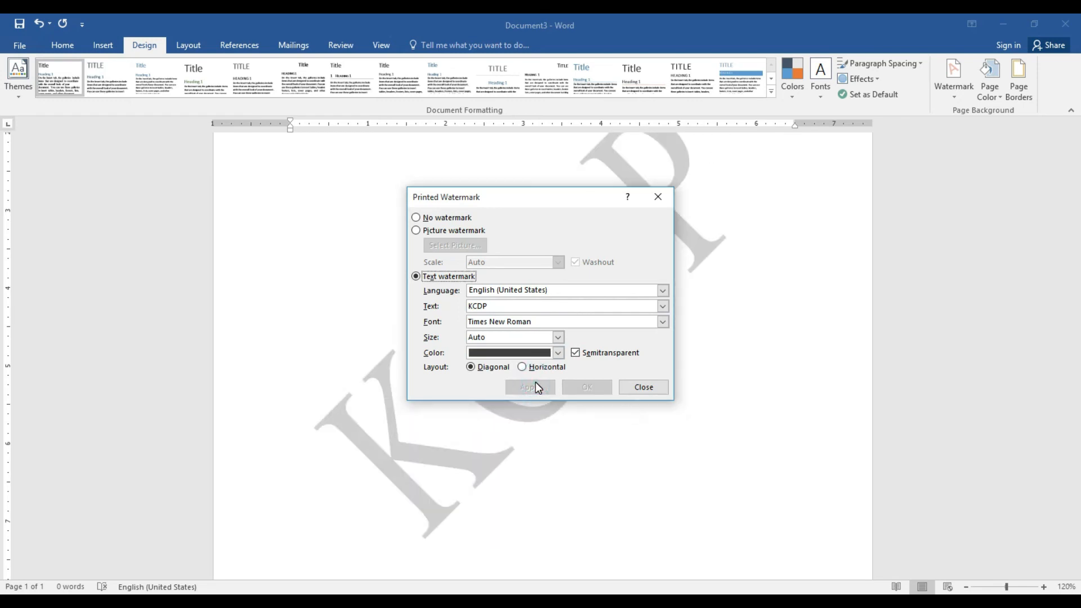
left_click(636, 387)
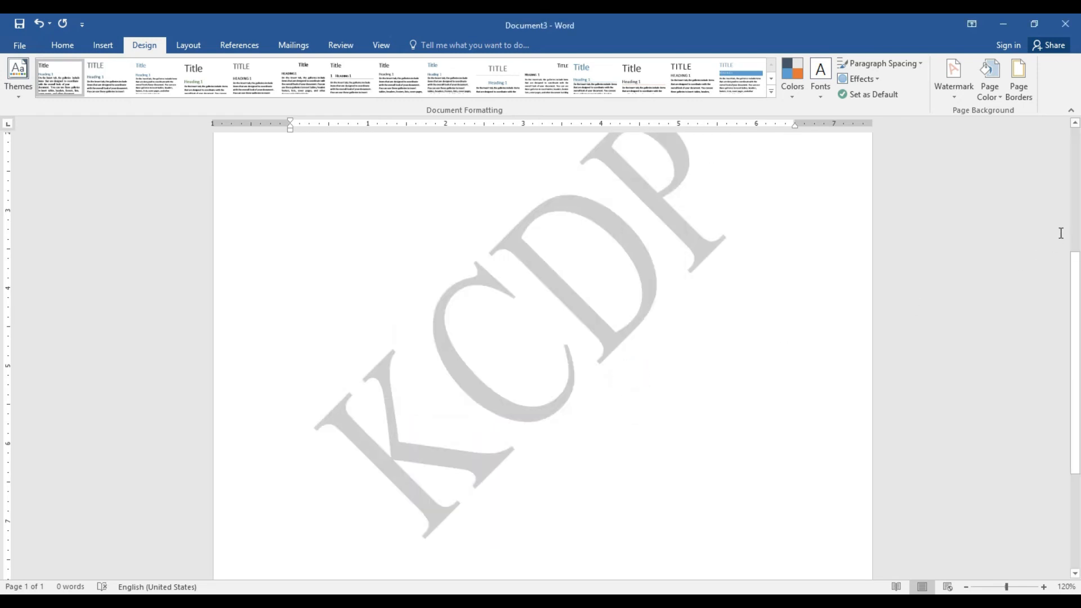
scroll(5, 290, "down", 10)
scroll(3, 231, "up", 15)
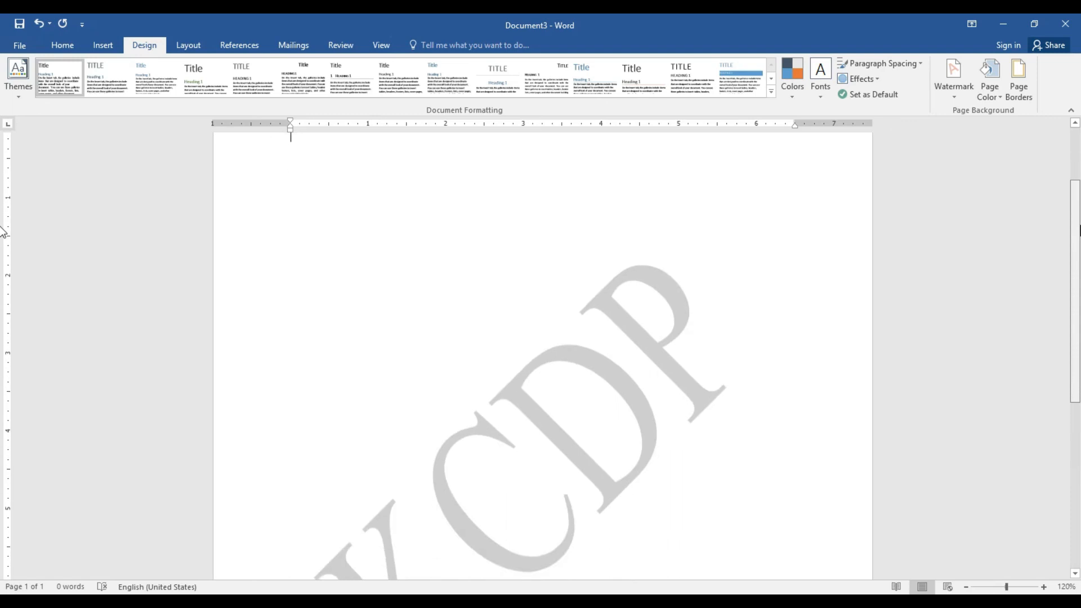
scroll(3, 231, "down", 2)
Try a horizontal layout for the KCDP watermark, then set it back to diagonal
left_click(953, 99)
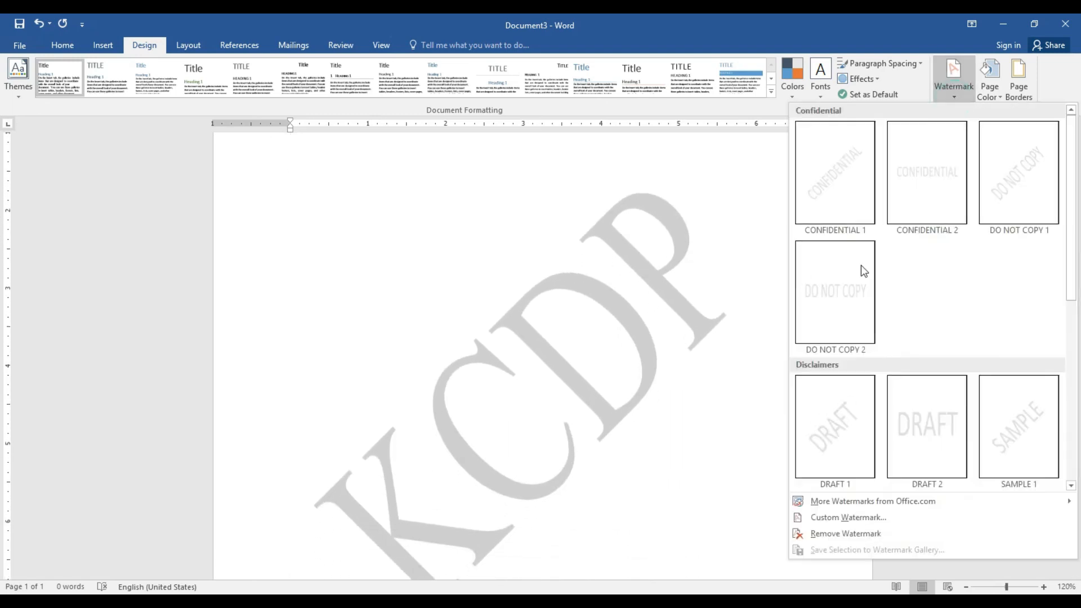
left_click(866, 517)
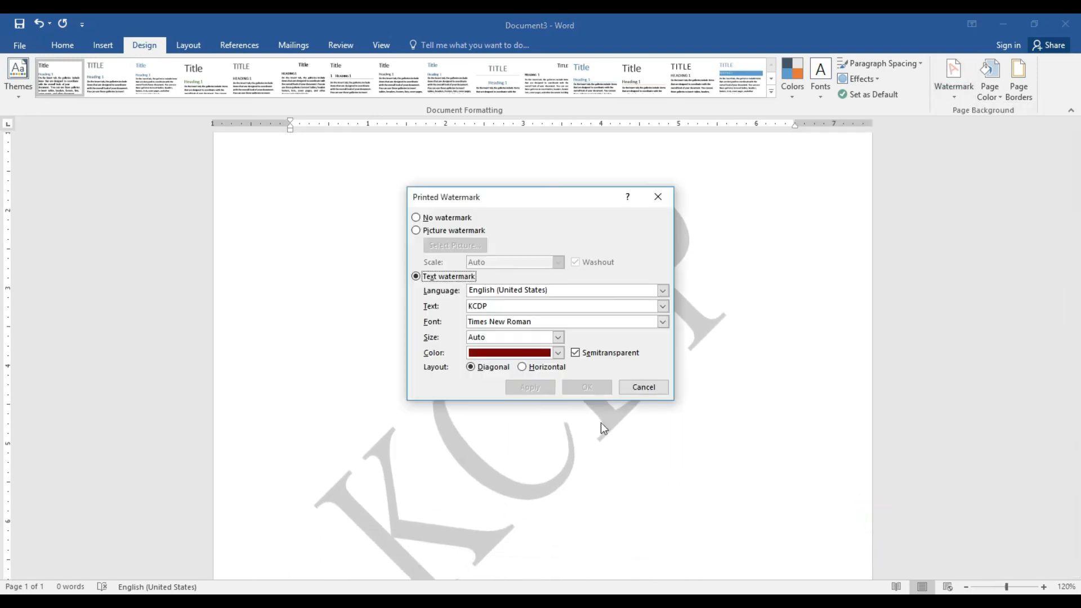
left_click(533, 370)
key("Return")
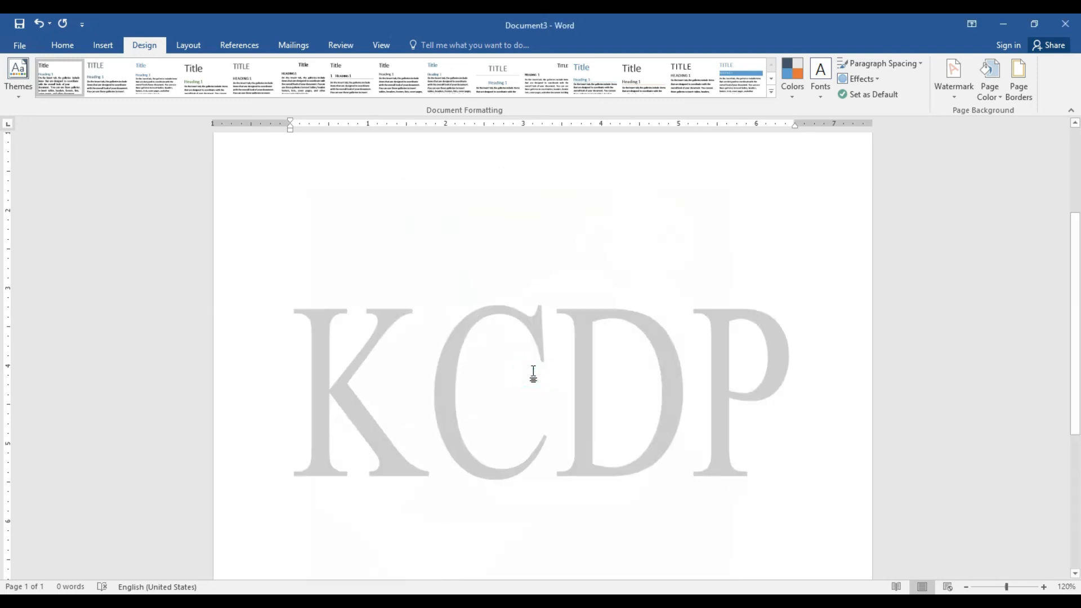
left_click(959, 98)
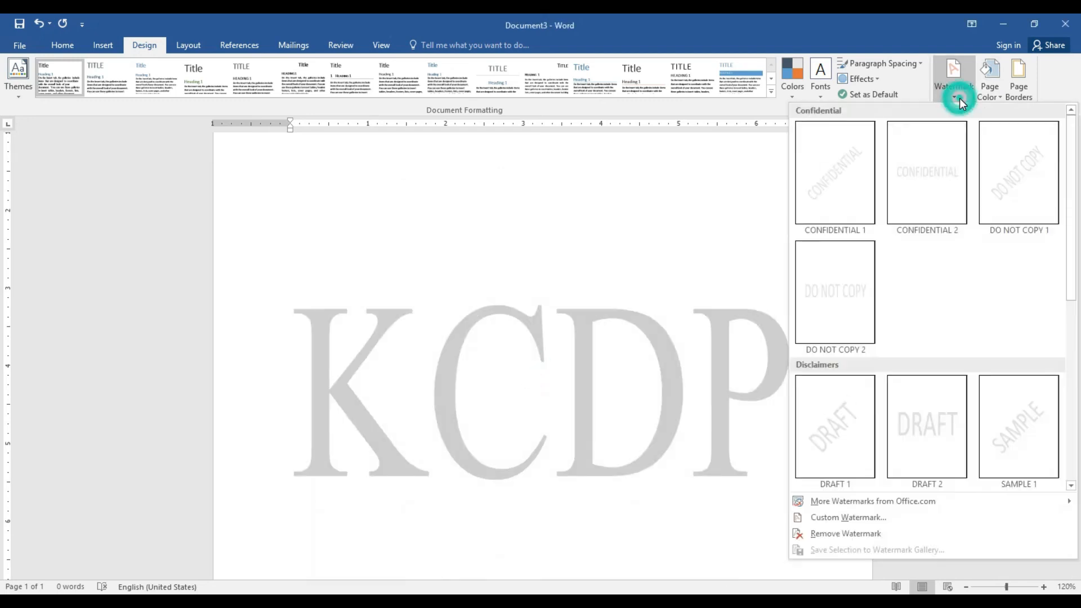
left_click(846, 517)
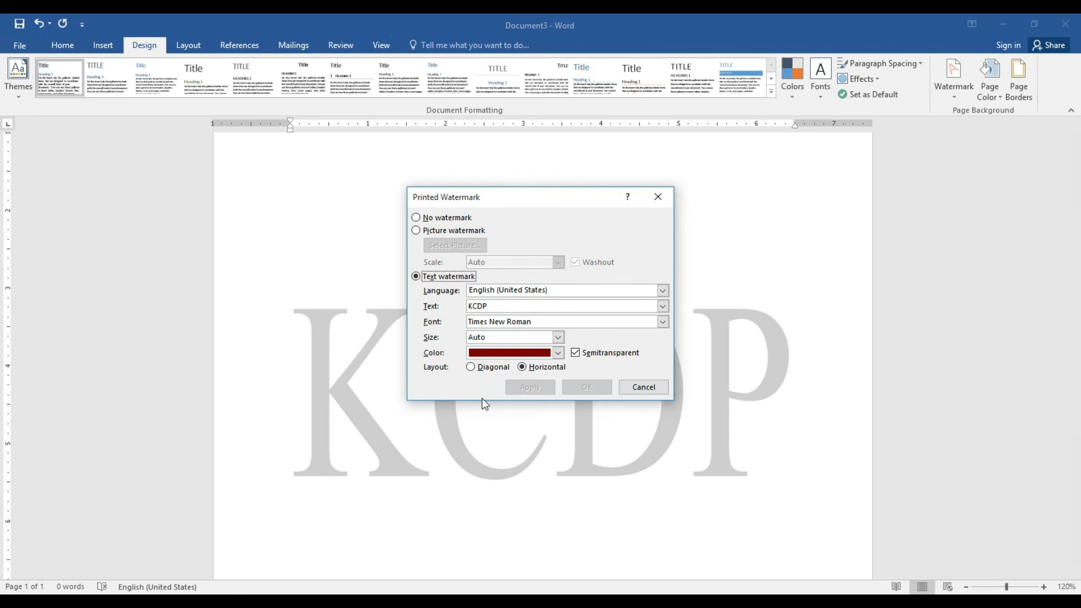
left_click(476, 367)
left_click(545, 392)
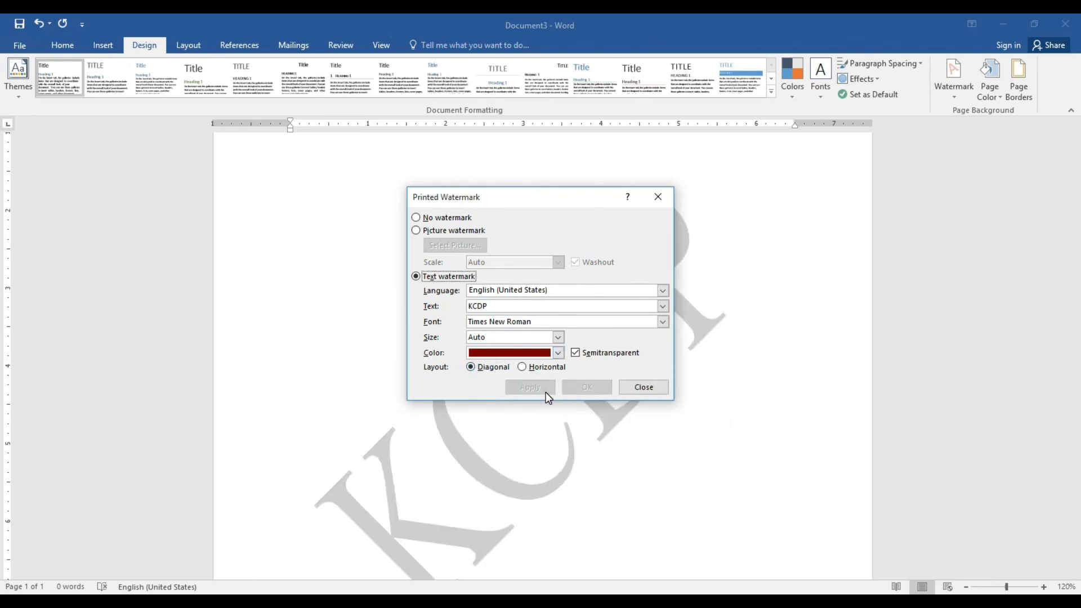
left_click(633, 385)
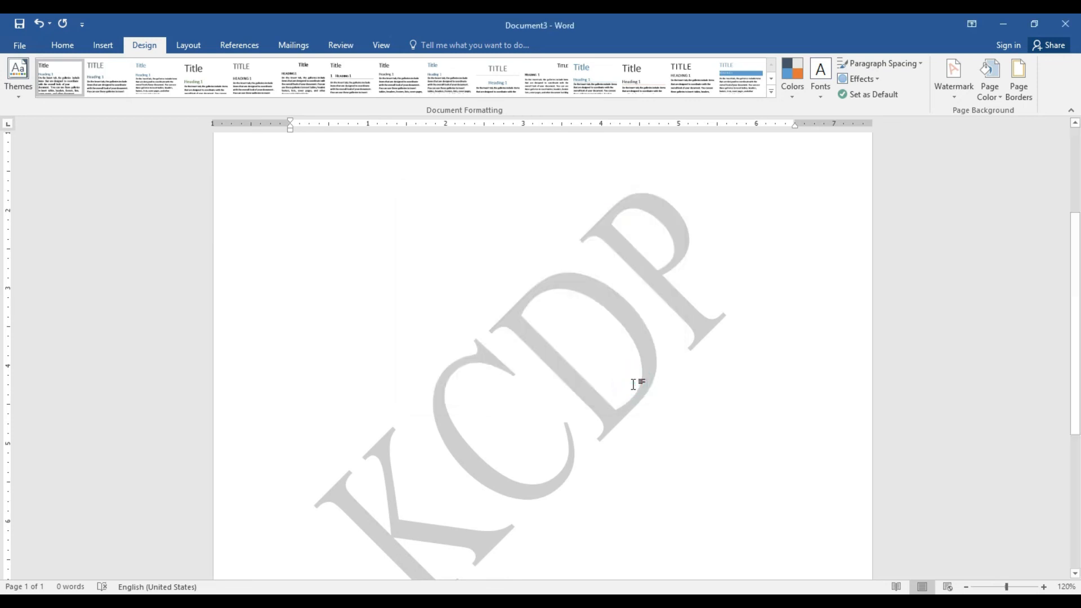
left_click(992, 100)
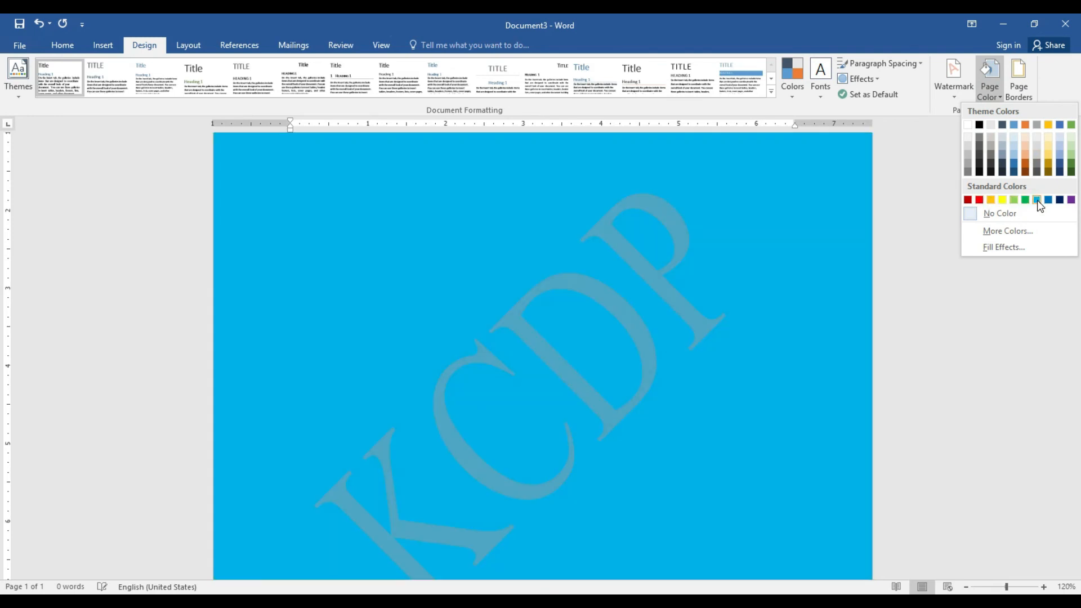
left_click(1037, 200)
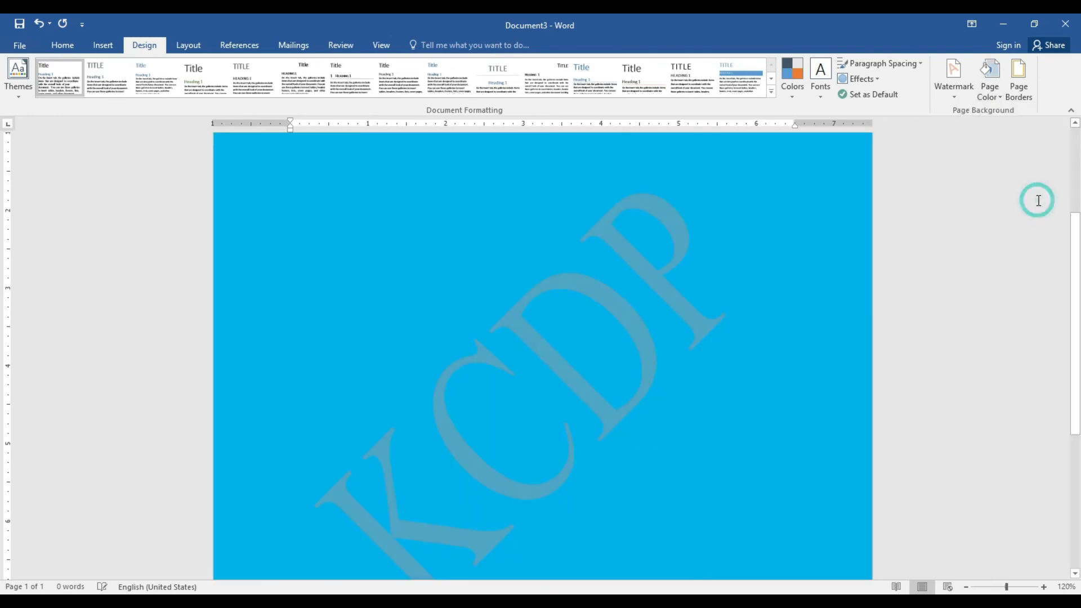
left_click(988, 92)
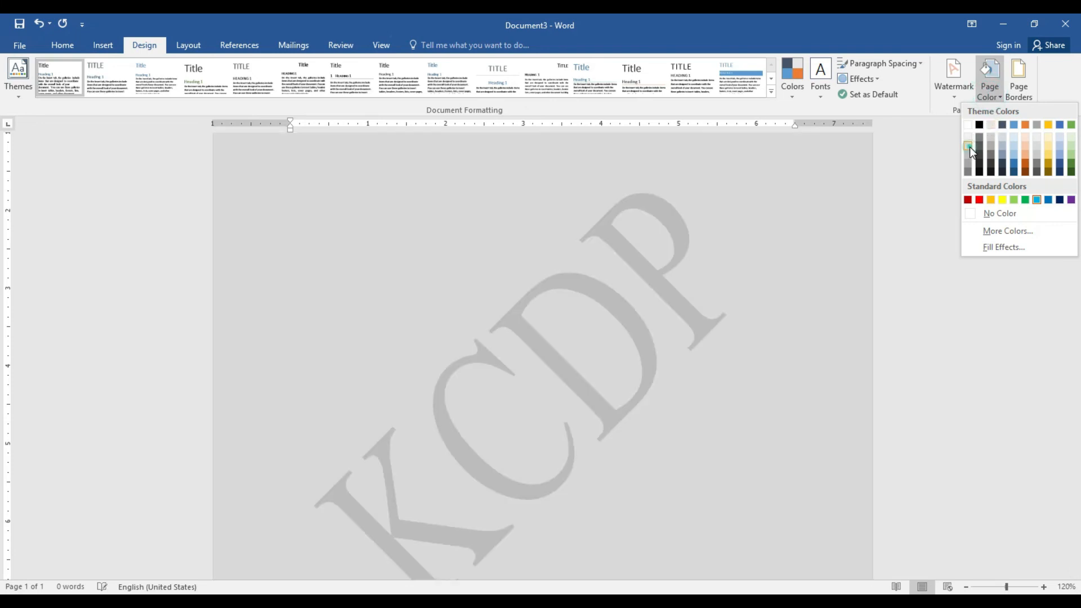
left_click(969, 146)
left_click(789, 237)
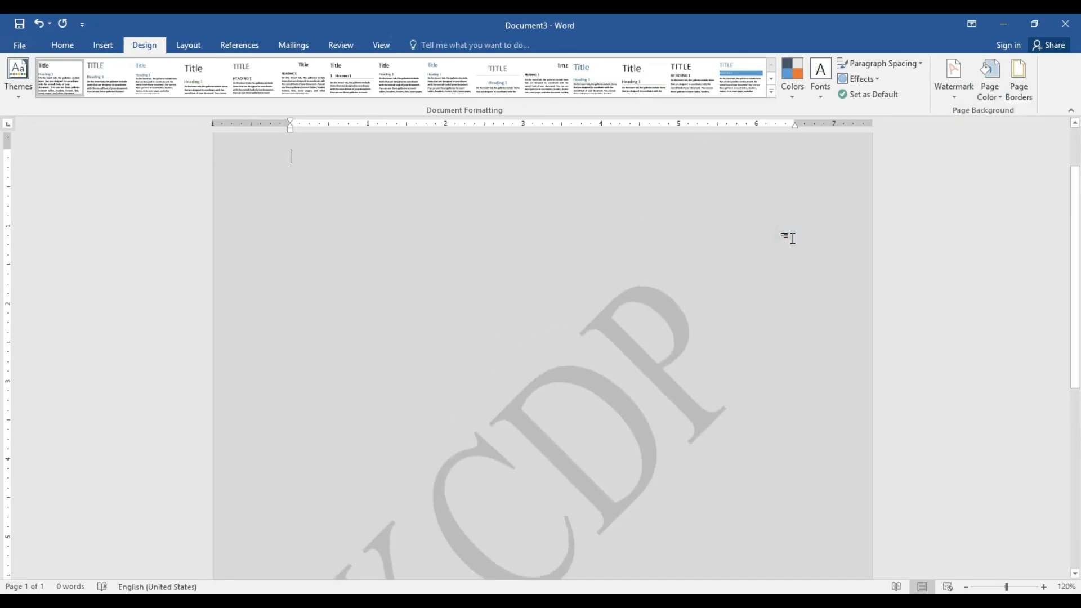
key("ctrl+p")
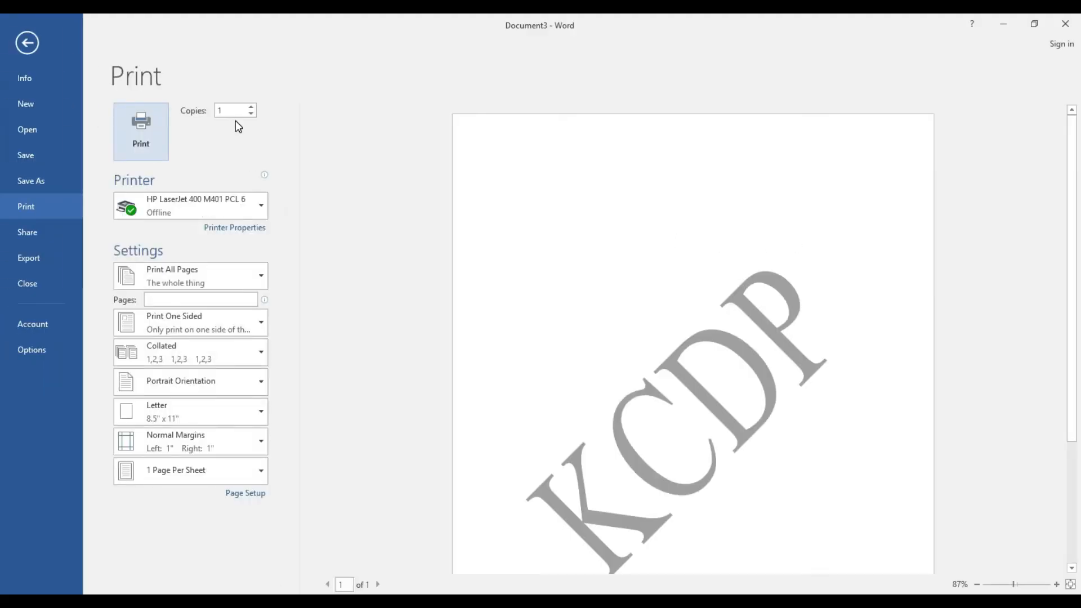
left_click(11, 41)
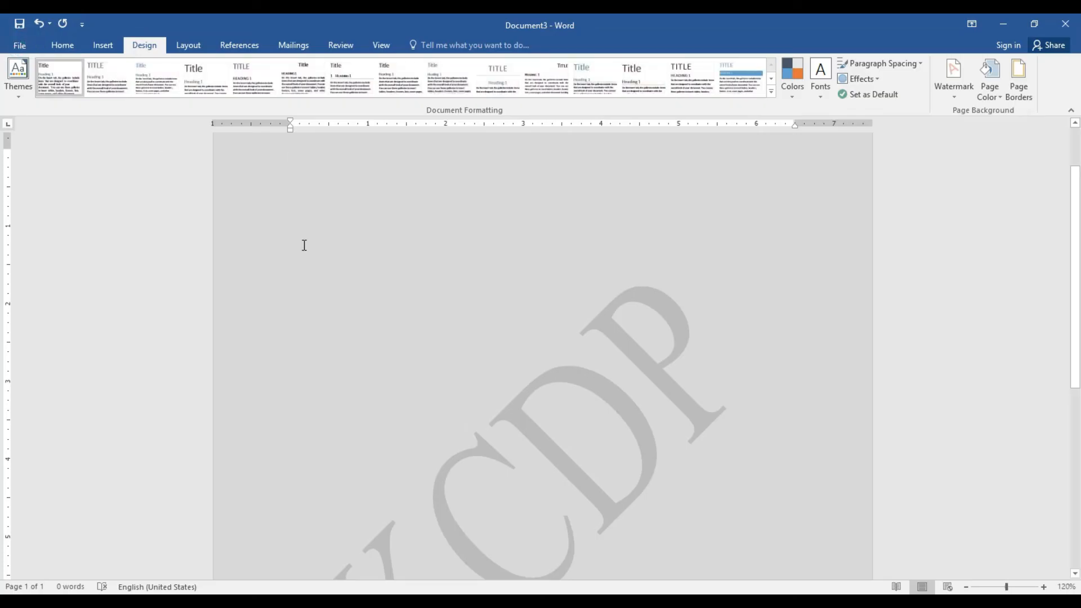
left_click_drag(1074, 239, 1077, 216)
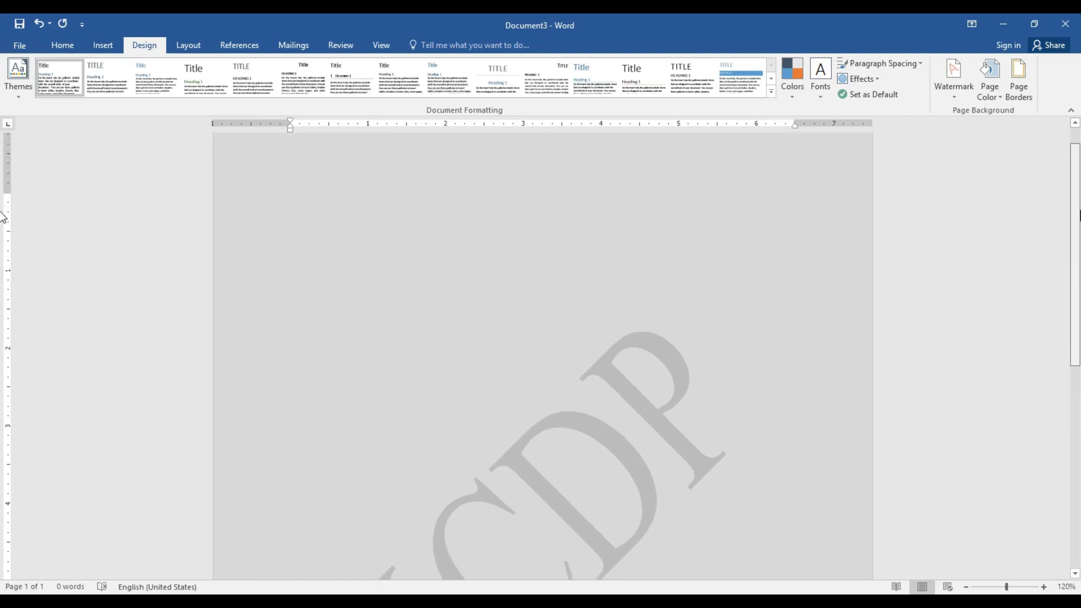
left_click(982, 96)
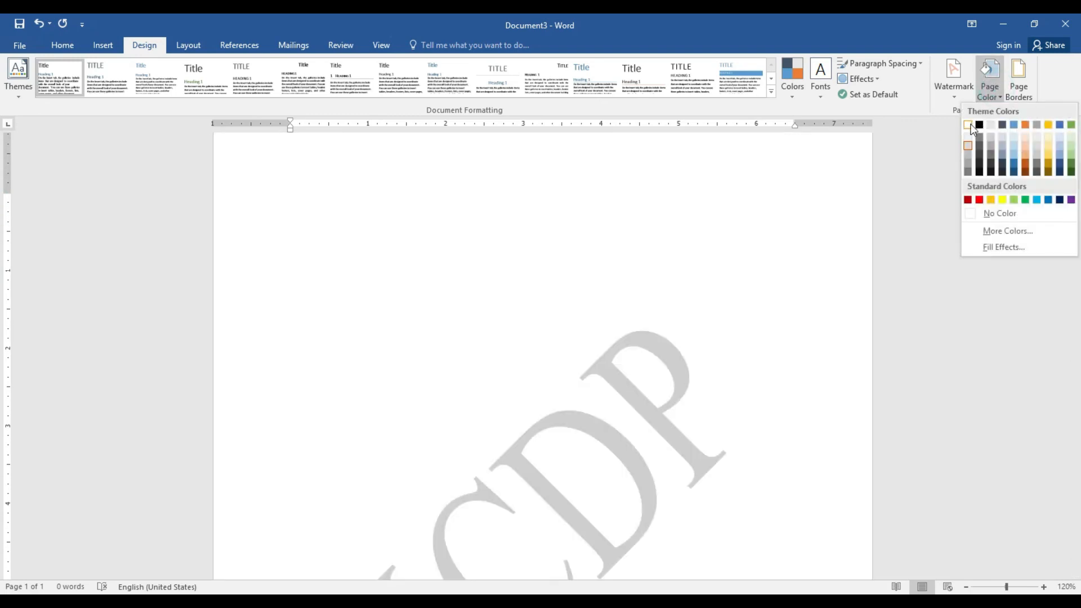
left_click(971, 125)
left_click(664, 224)
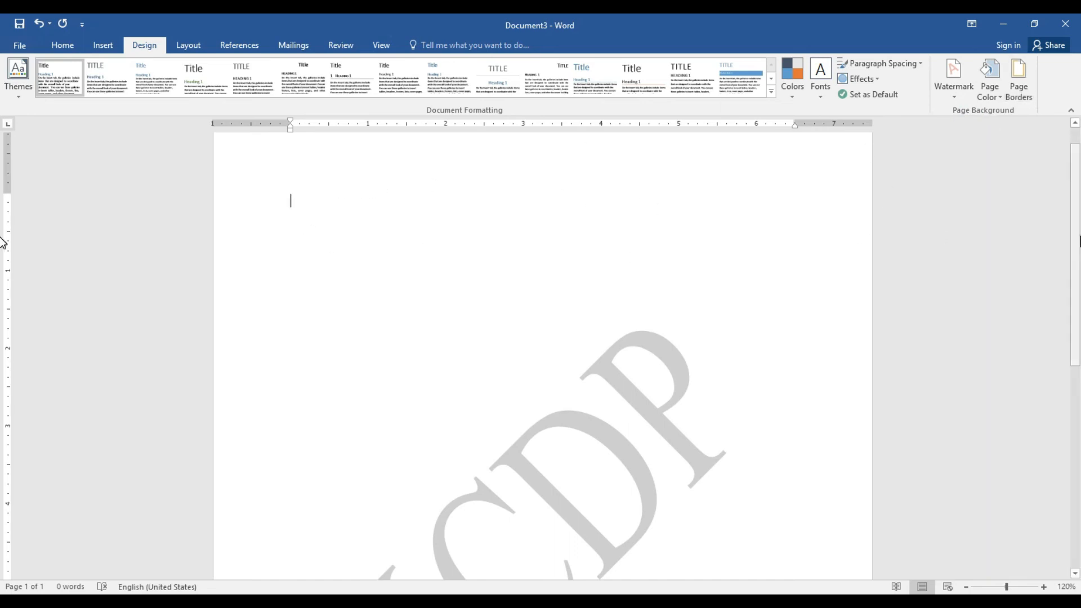
scroll(857, 235, "up", 1)
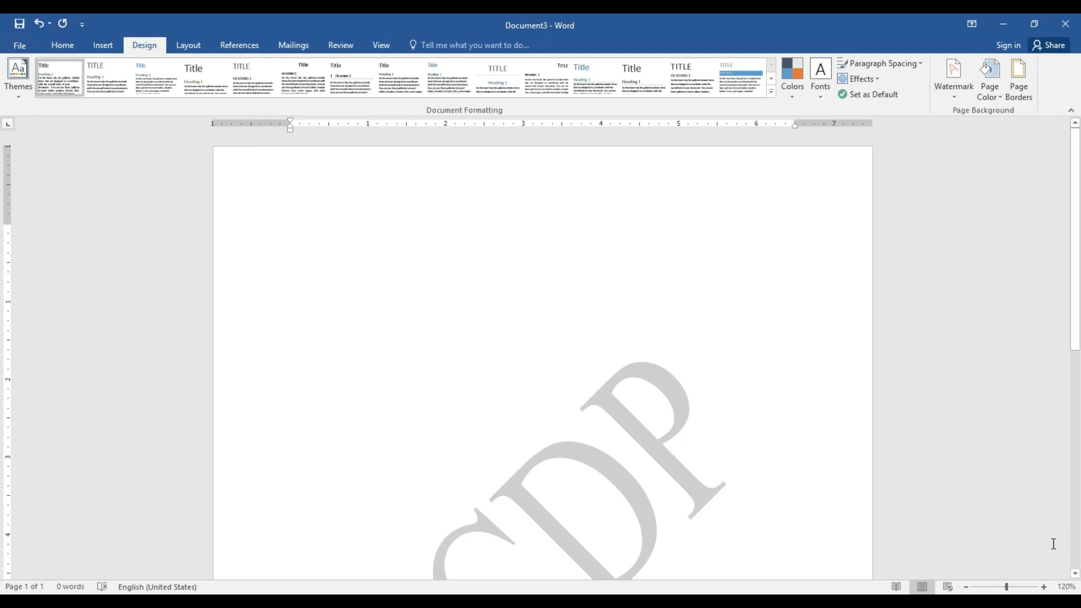
left_click(966, 587)
left_click(967, 587)
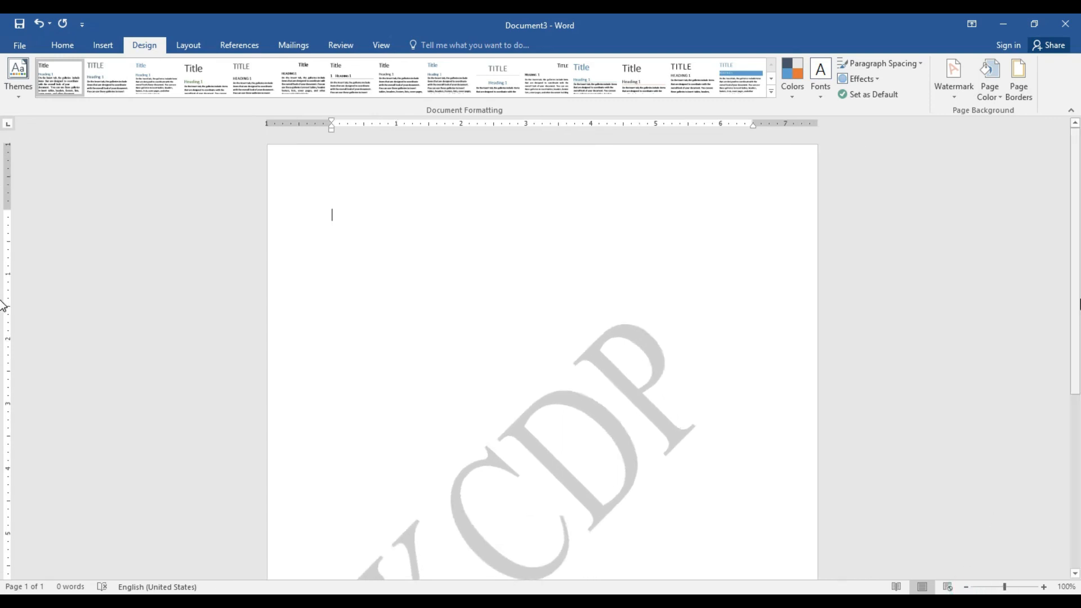
Put a plain box border around the page
left_click(1025, 92)
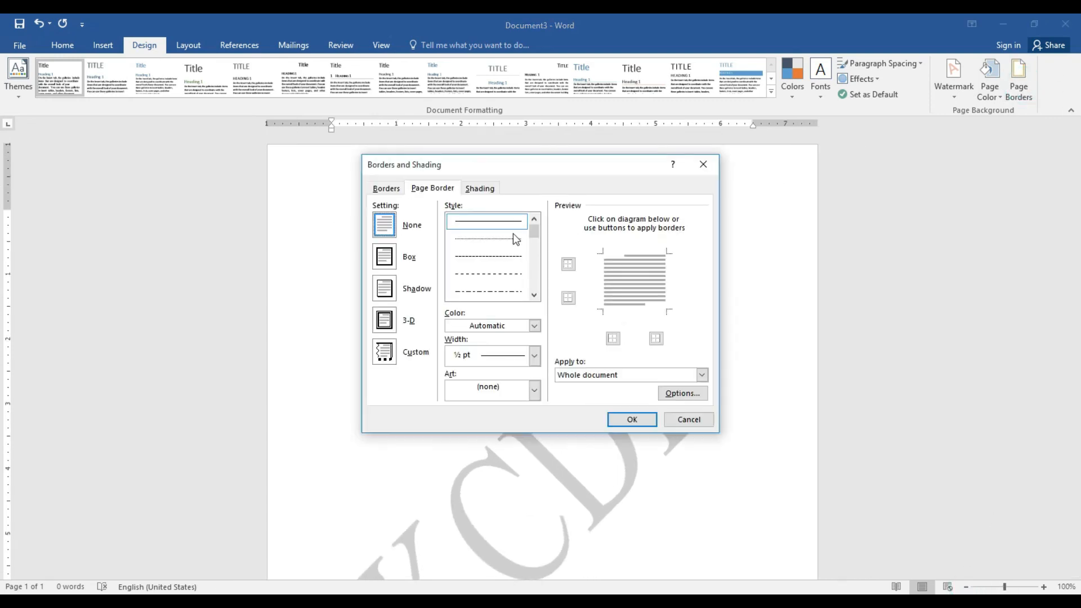
left_click(392, 262)
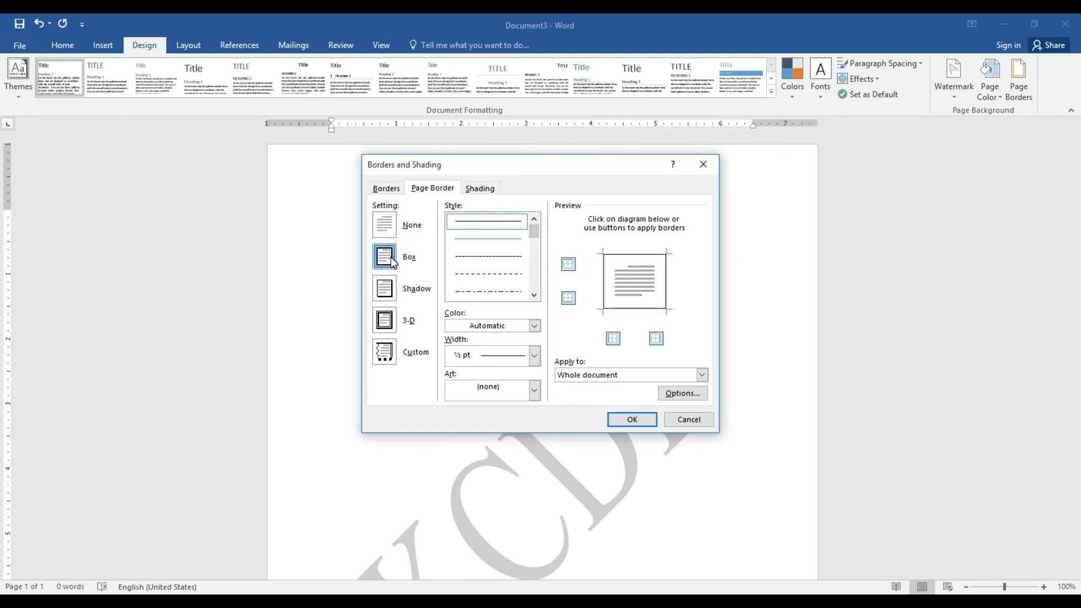
left_click(638, 418)
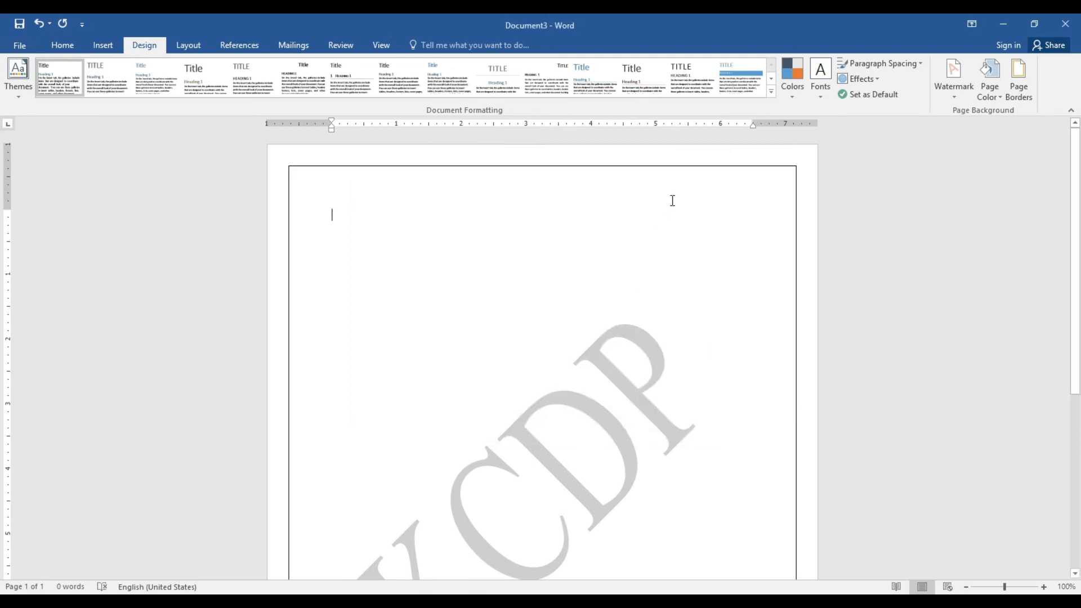
scroll(3, 234, "down", 10)
scroll(3, 225, "up", 10)
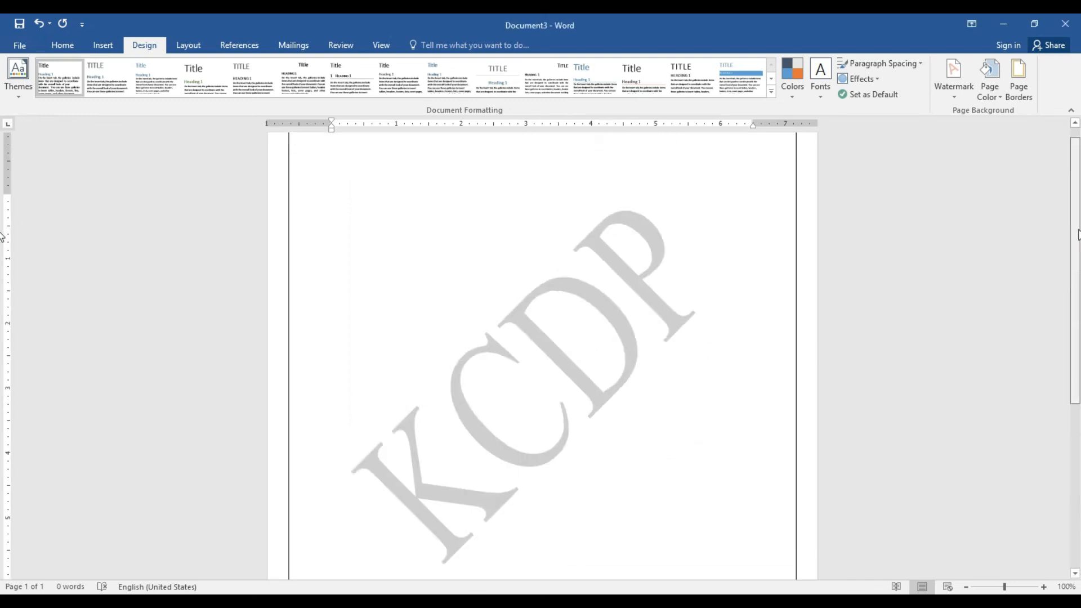
Change the page border to the Shadow setting
left_click(1018, 79)
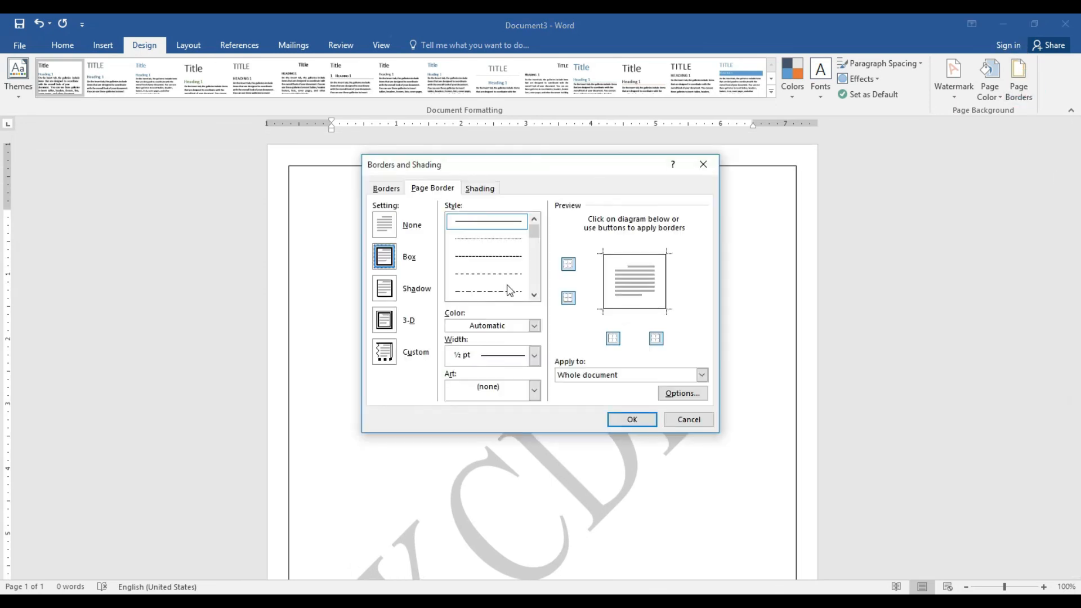
left_click(390, 296)
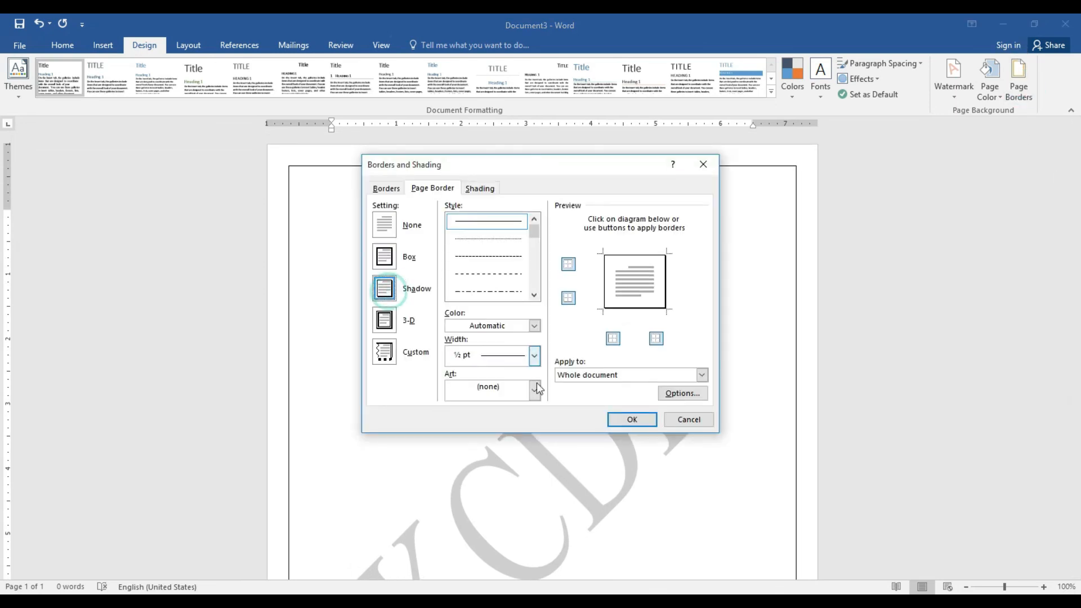
left_click(628, 418)
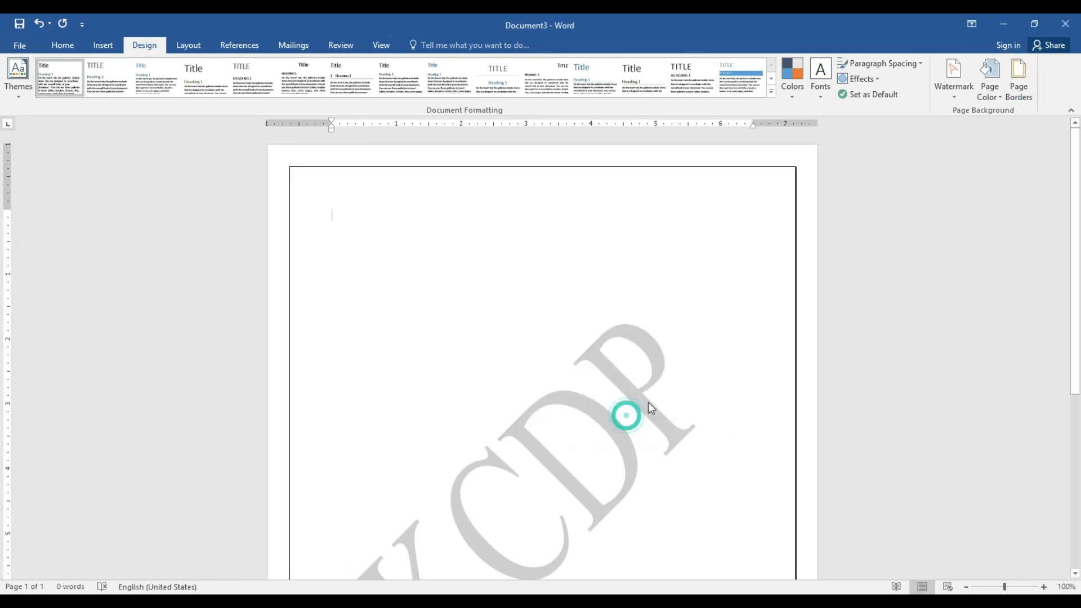
Give the page border a thick line style with a 2¼ pt width
left_click(1018, 84)
scroll(535, 293, "down", 4)
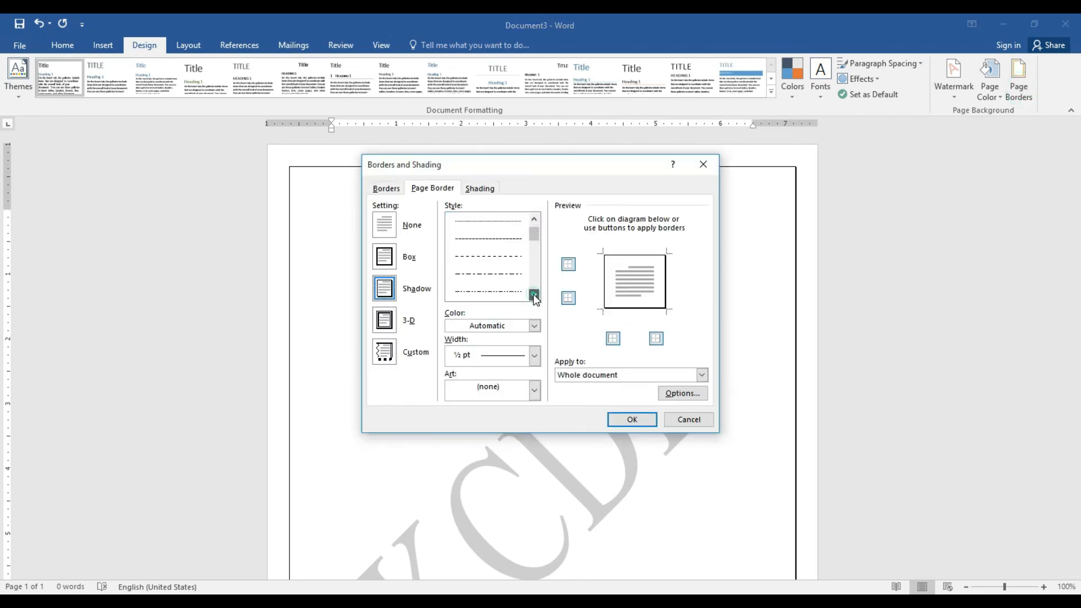
left_click(488, 259)
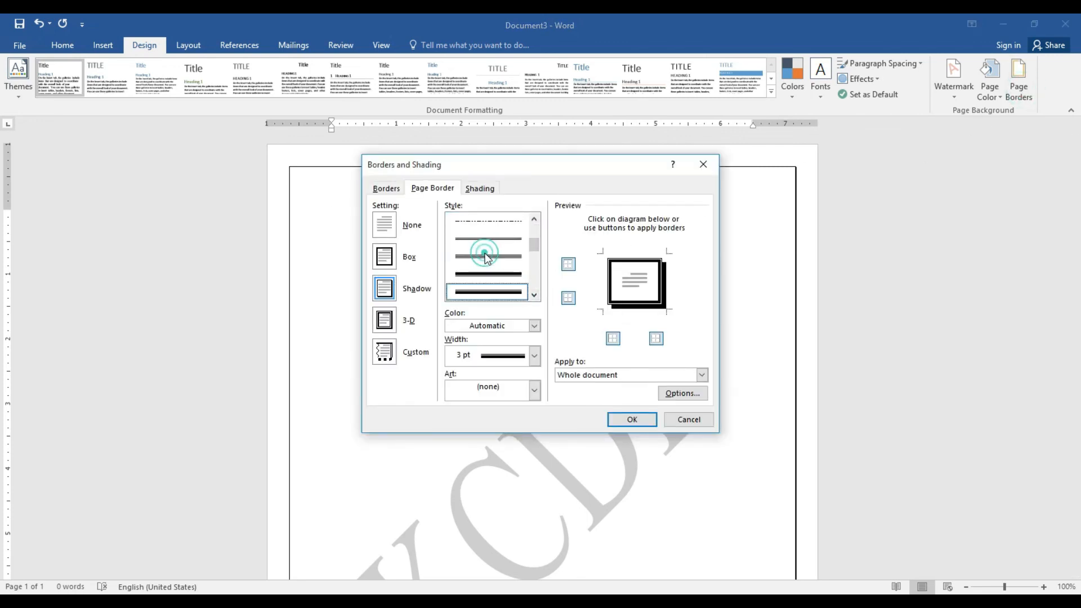
left_click(535, 360)
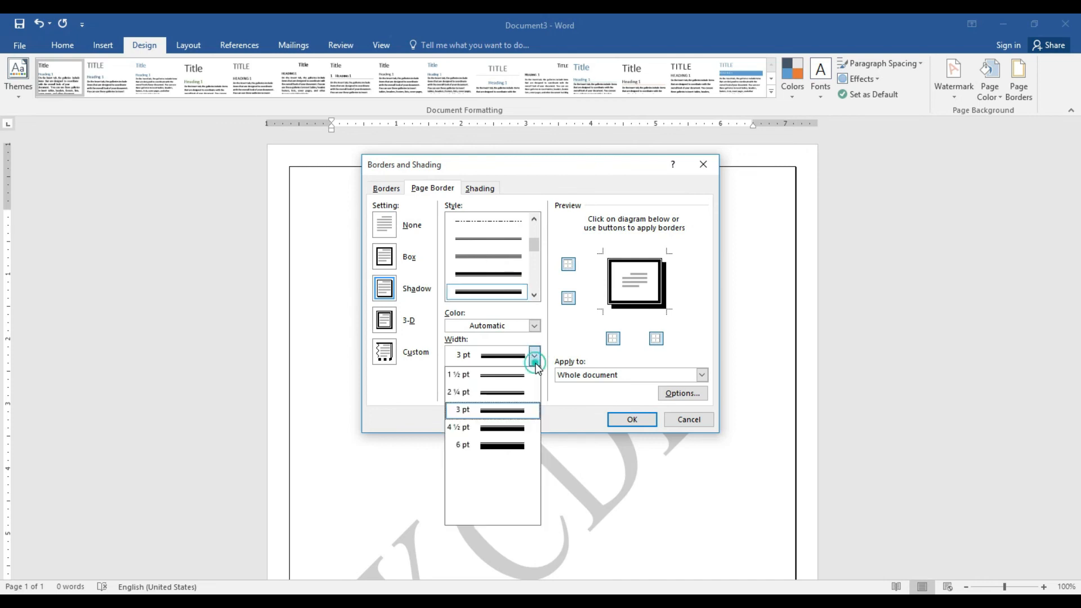
left_click(507, 393)
left_click(631, 420)
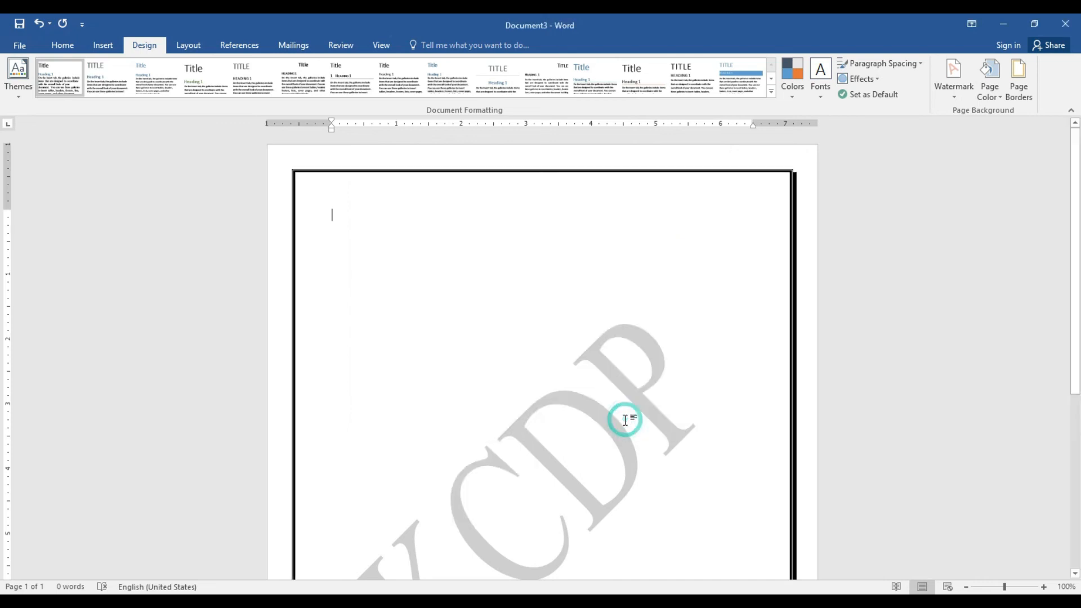
Try the 3-D and Custom settings for the page border
left_click(1018, 89)
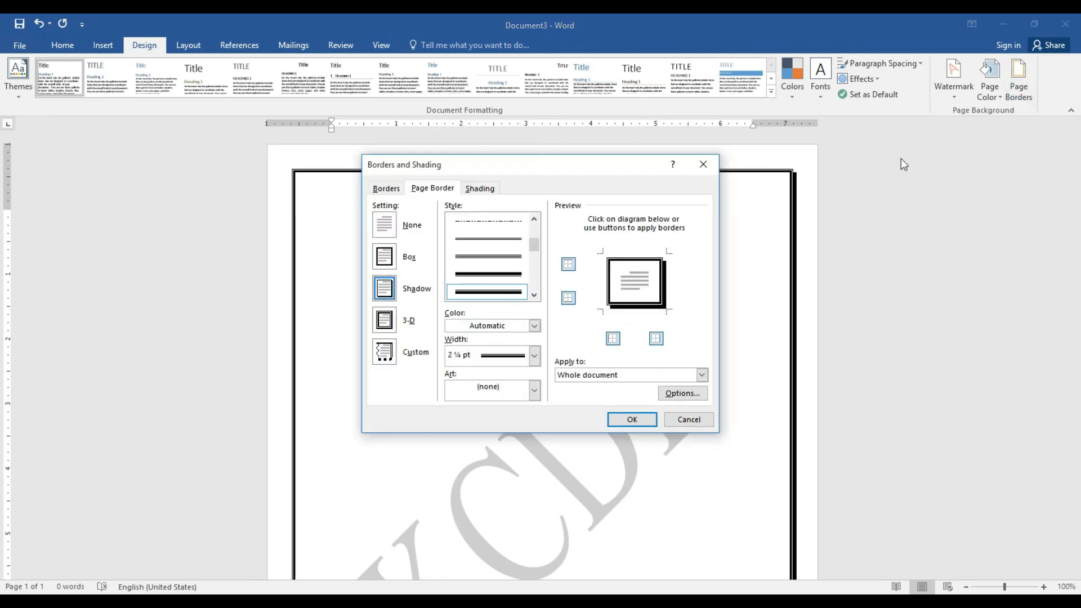
left_click(385, 319)
left_click(385, 351)
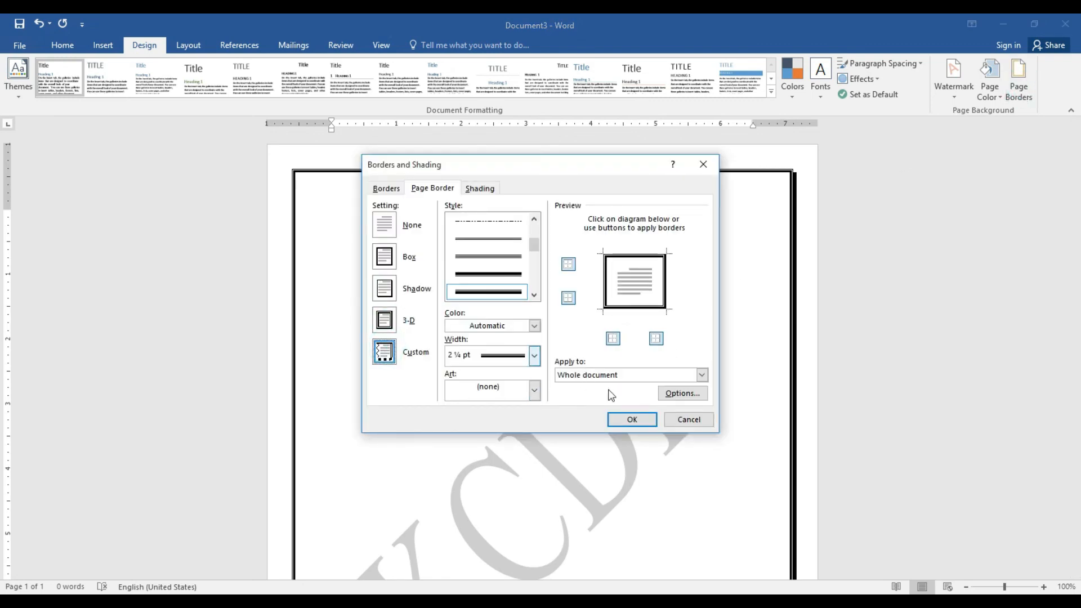
left_click(631, 419)
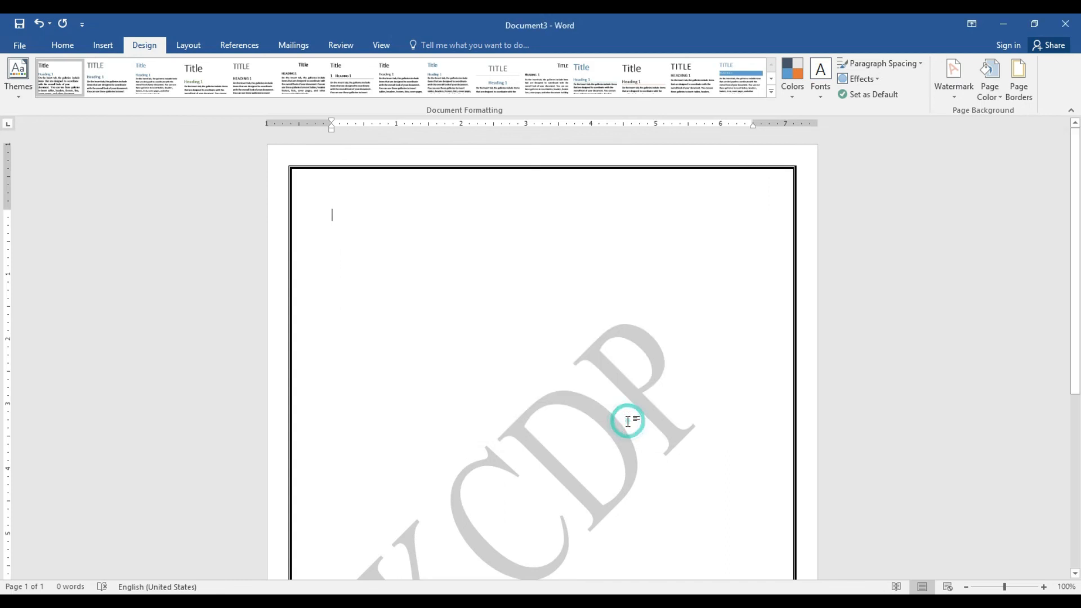
left_click(1018, 84)
Apply the apple art page border, then switch to the blue boxes art border
left_click(533, 388)
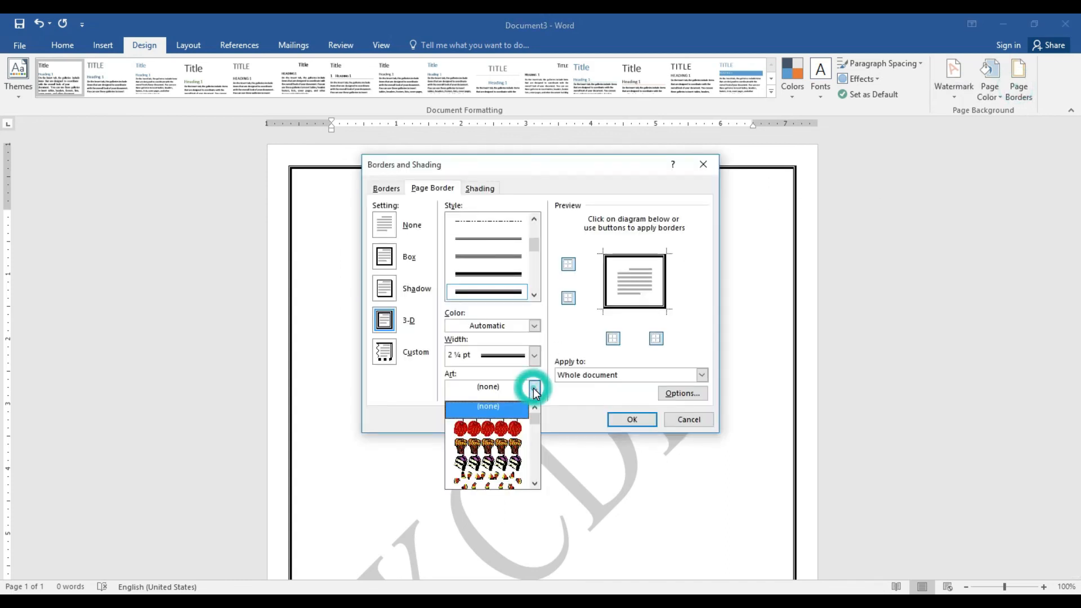
left_click(515, 430)
left_click(629, 420)
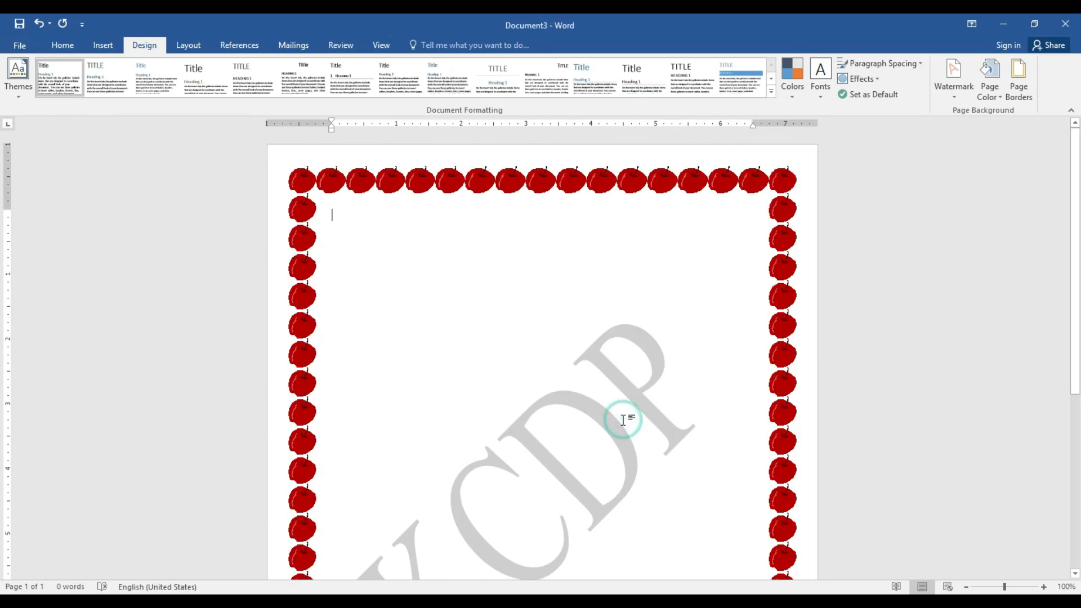
left_click(1023, 100)
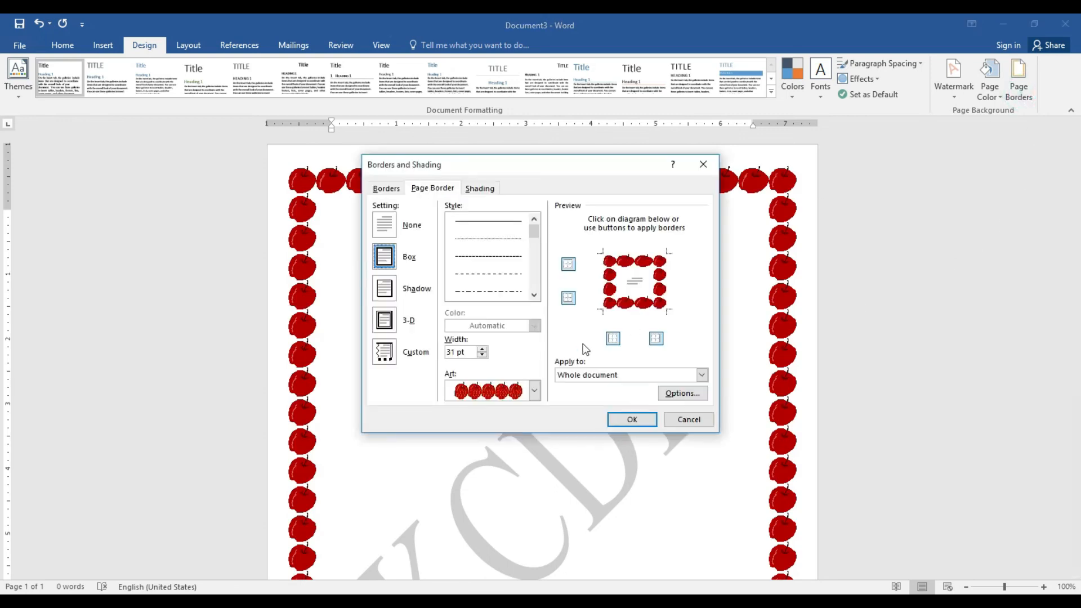
left_click(535, 390)
left_click_drag(536, 421, 536, 439)
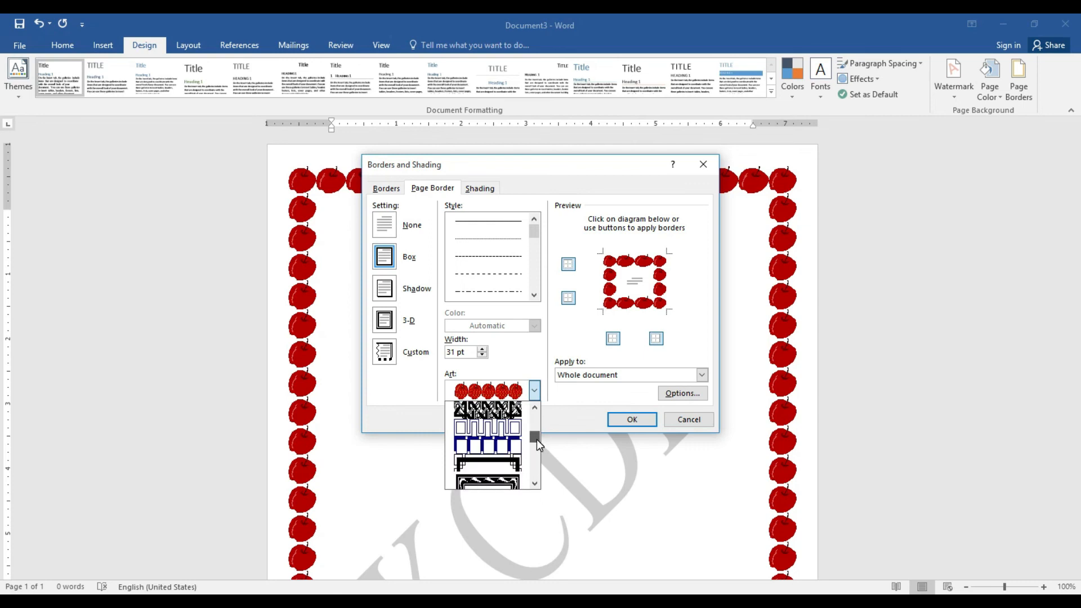
left_click(509, 444)
left_click(615, 424)
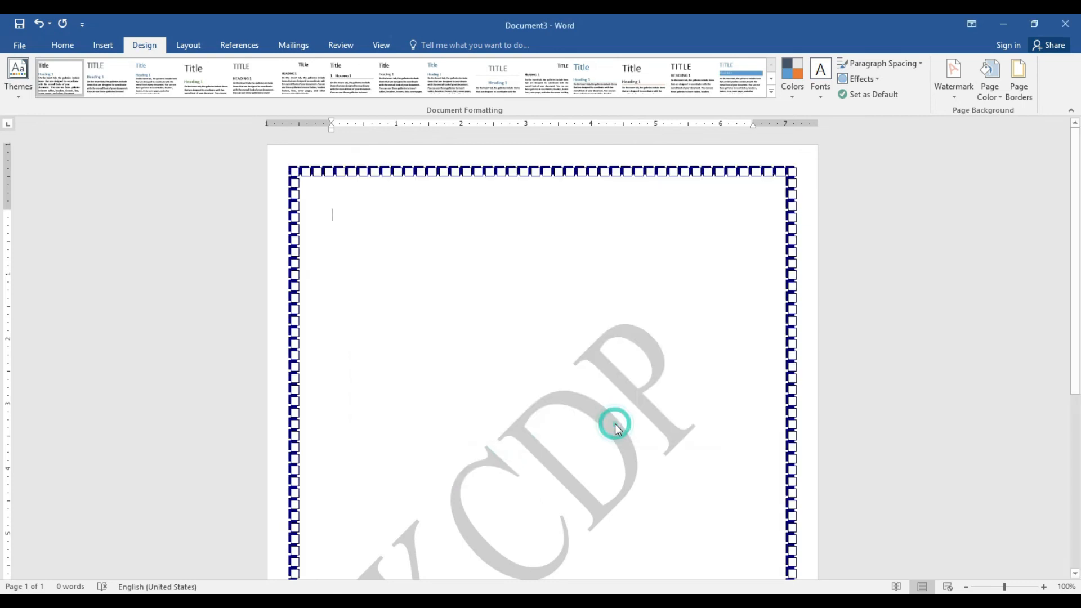
Switch to the red star art border, then to the purple fan art border
left_click(1018, 79)
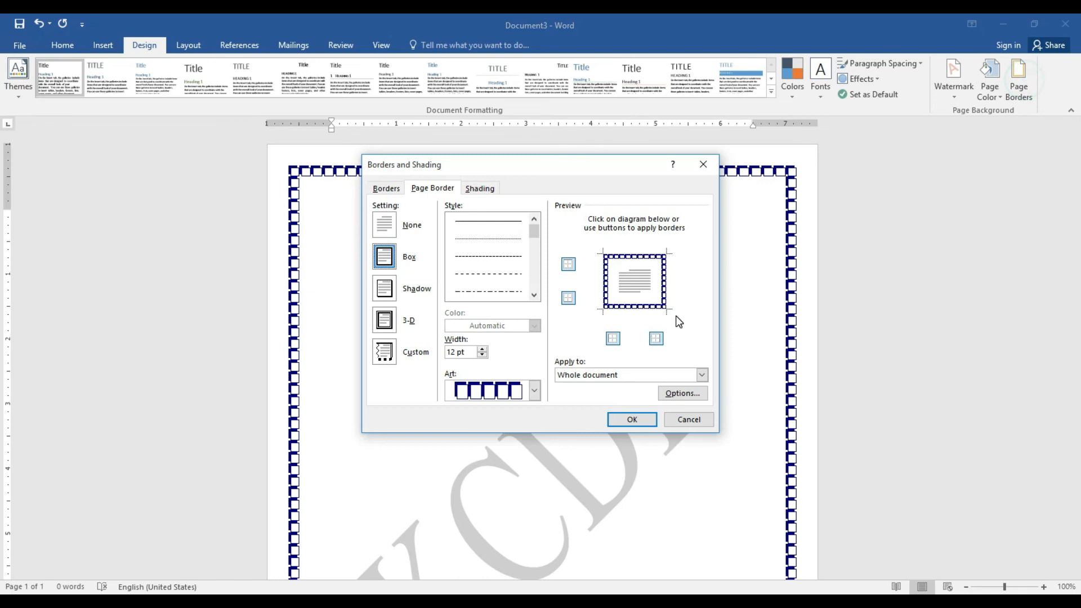
left_click(534, 390)
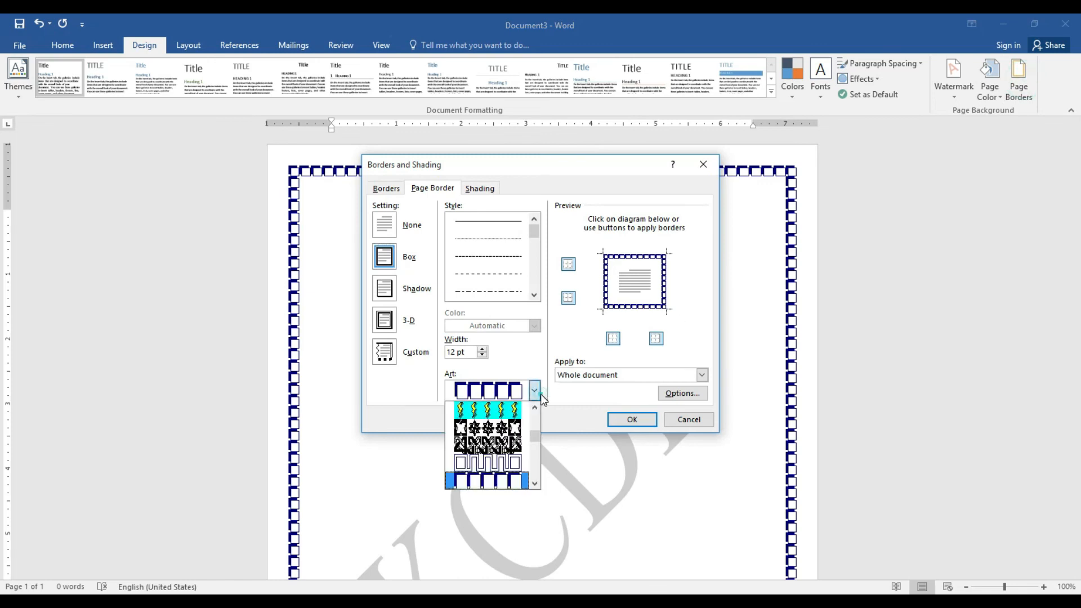
left_click(514, 429)
left_click(627, 419)
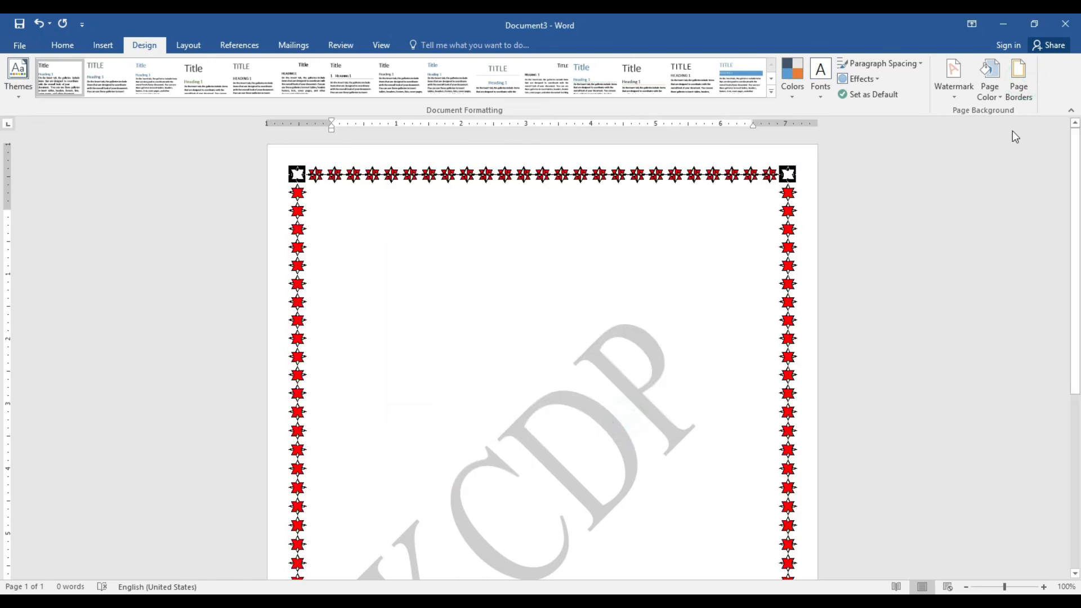
left_click(1018, 85)
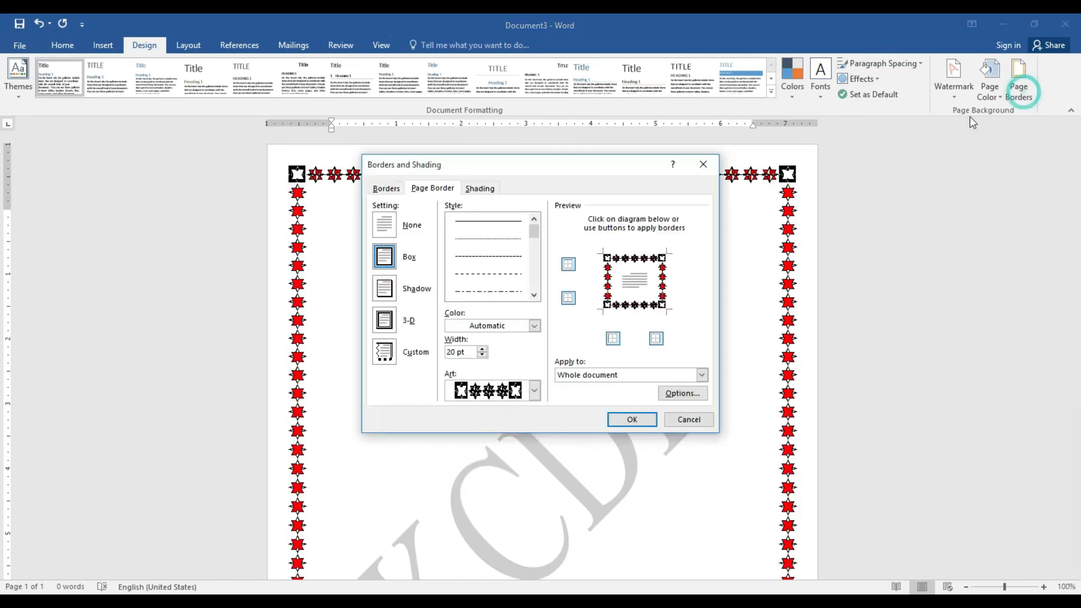
left_click(534, 390)
left_click(495, 429)
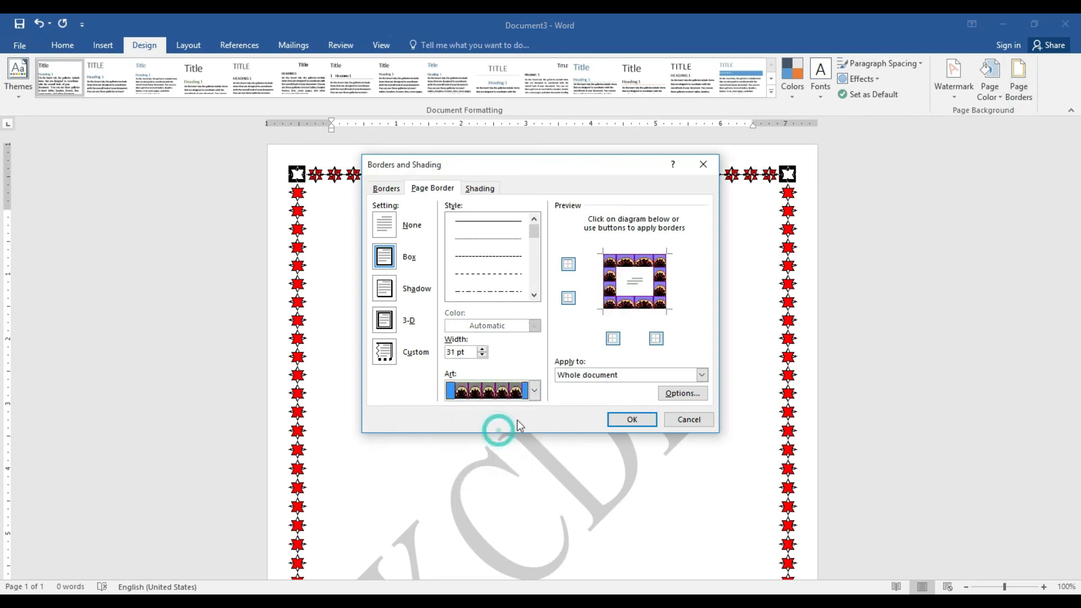
left_click(632, 420)
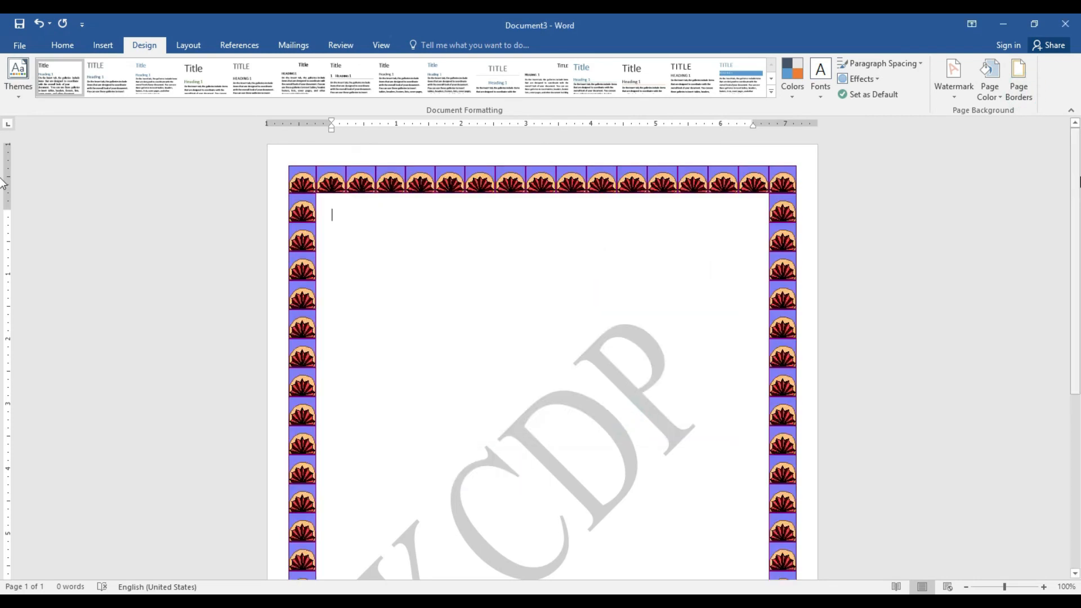
scroll(3, 163, "down", 8)
scroll(3, 160, "up", 8)
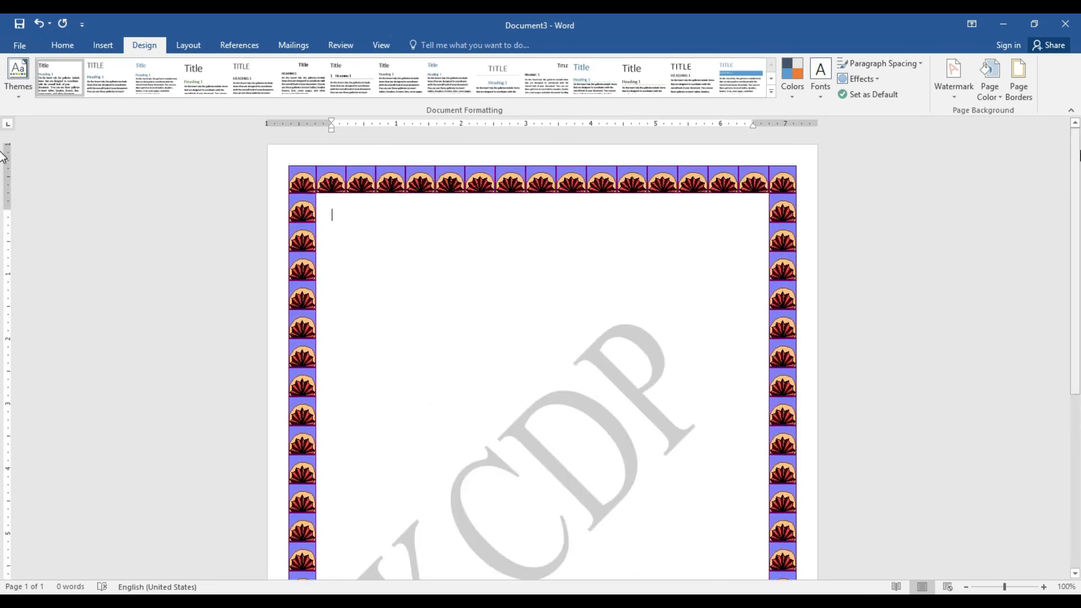
Set the page border to None, then bring up the Layout options
left_click(1021, 88)
left_click(388, 226)
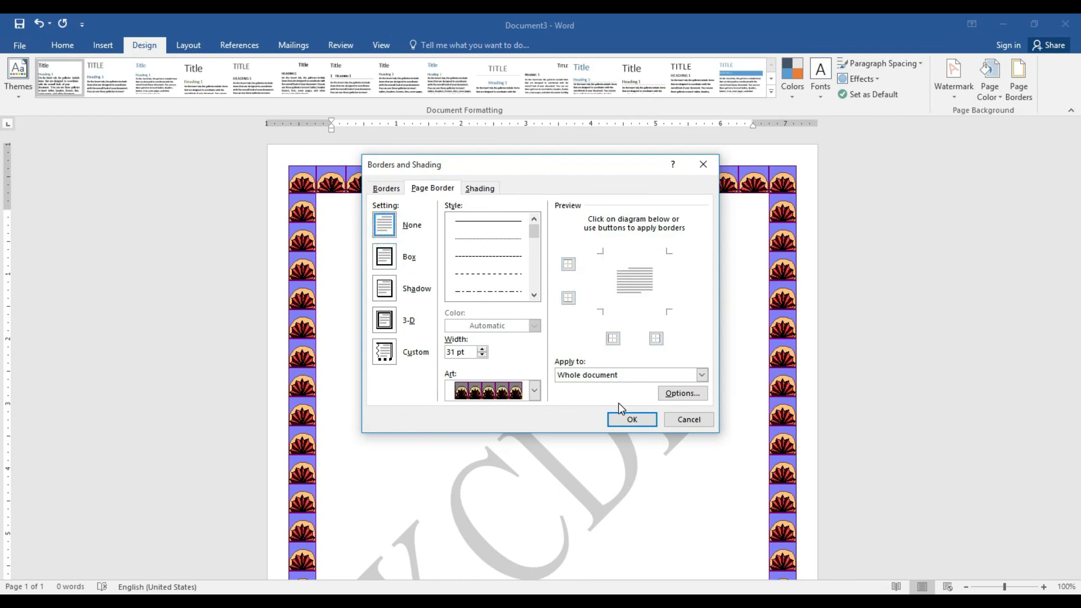
left_click(633, 420)
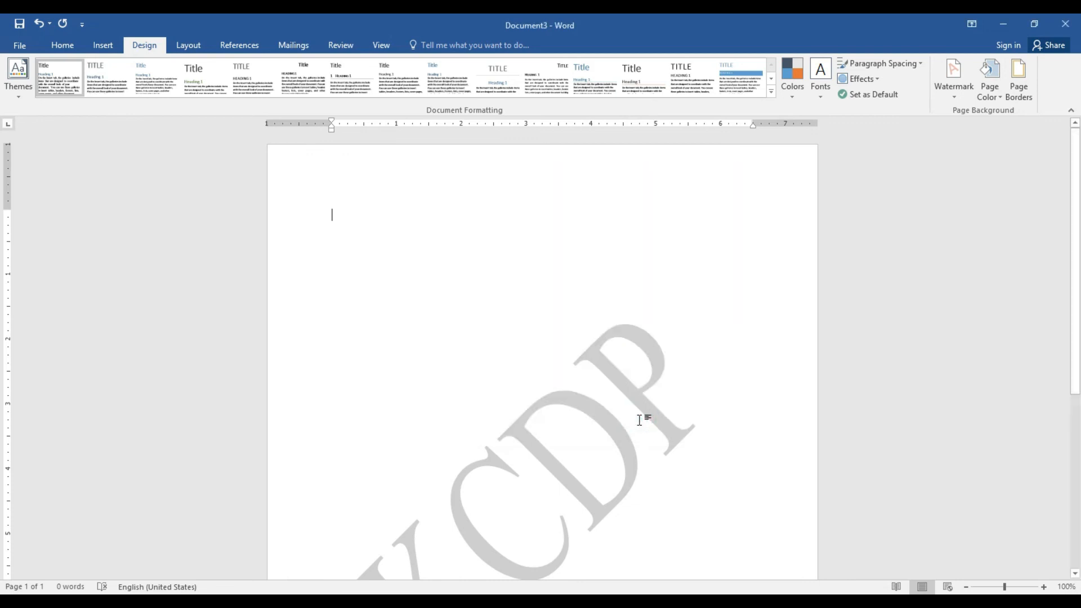
left_click(191, 47)
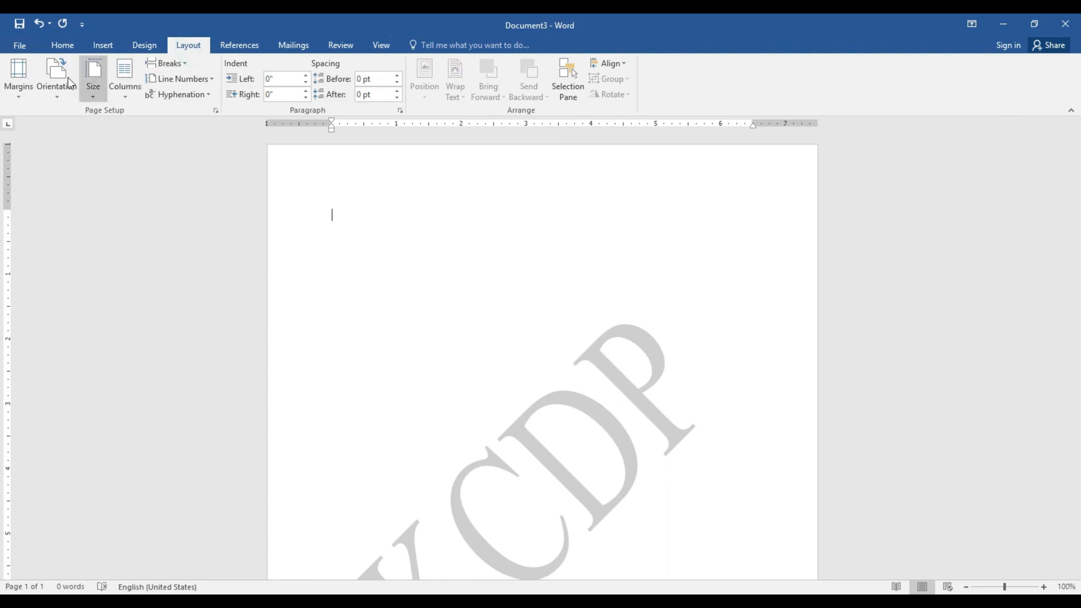
Keep the Normal 1" margin preset and place the cursor on the page
left_click(15, 100)
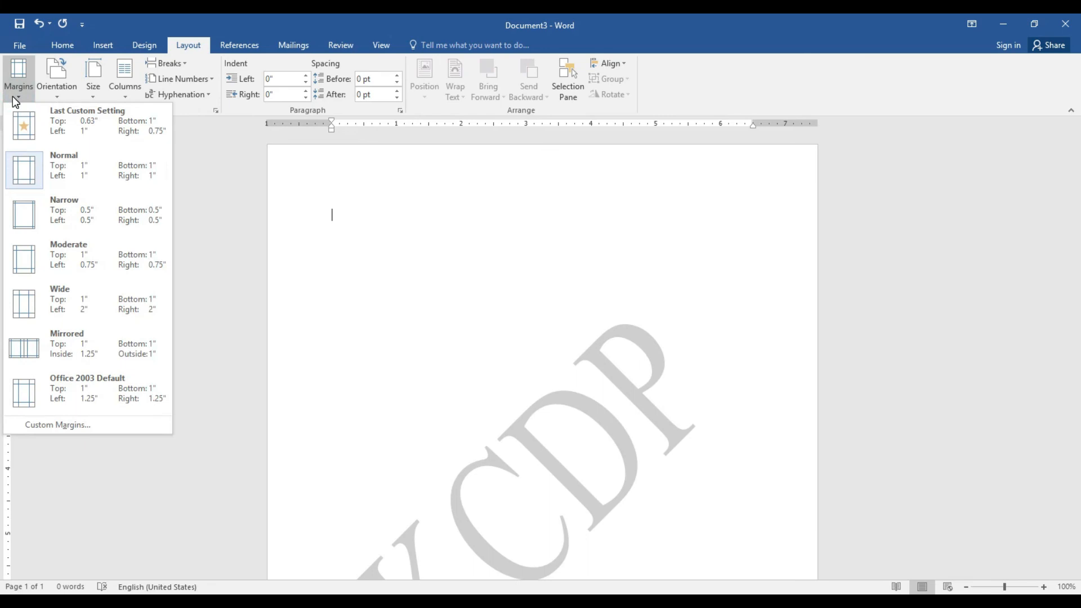
left_click(98, 165)
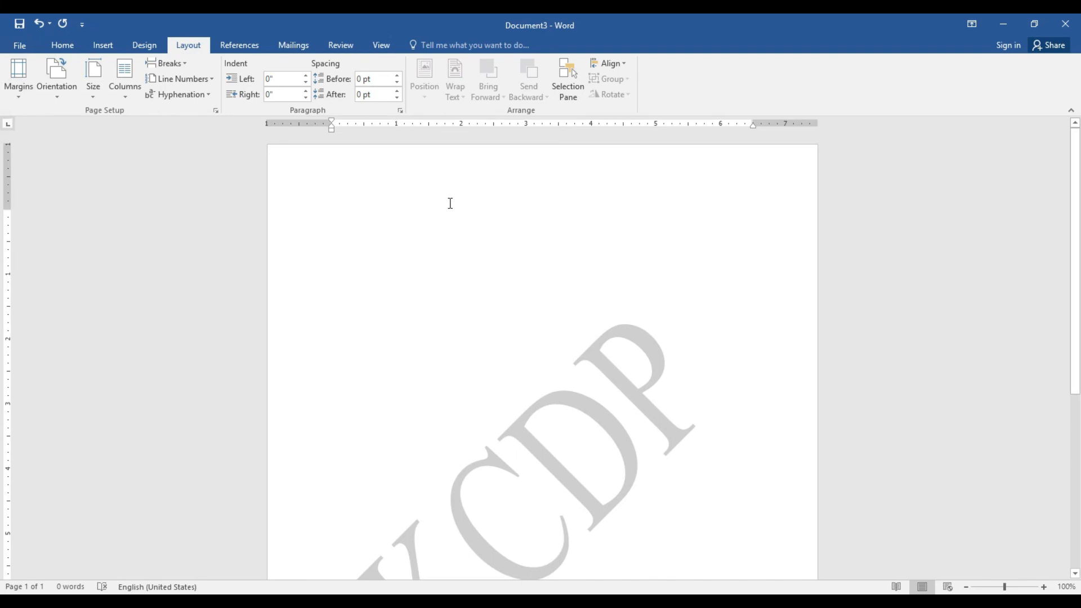
left_click(330, 212)
In Custom Margins, reduce the top and left margins to 0.5"
left_click(30, 87)
left_click(65, 429)
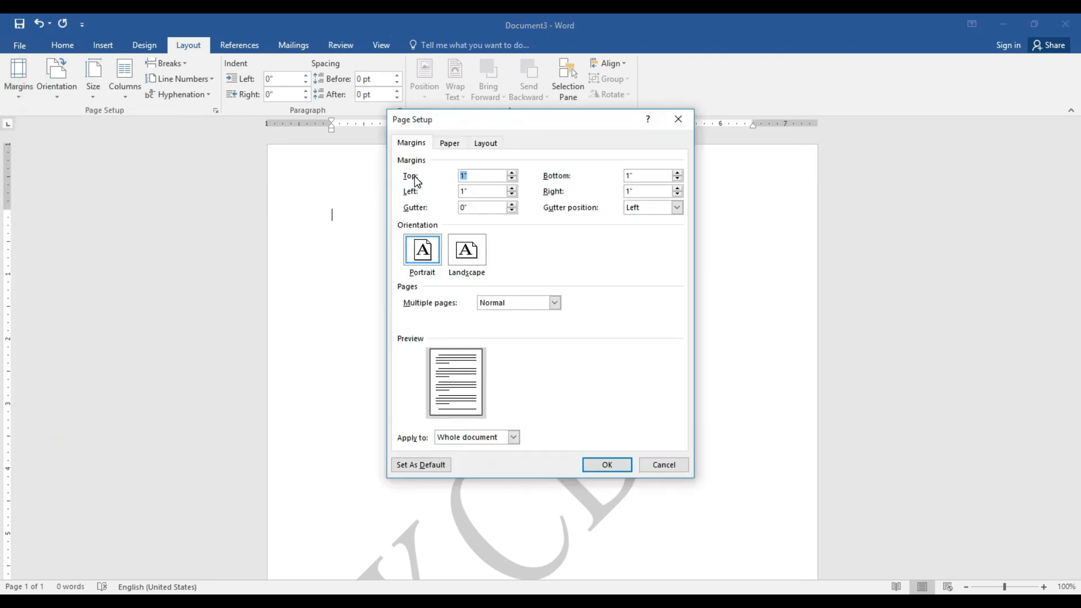
left_click(514, 178)
left_click(514, 178)
left_click(514, 178)
left_click(514, 179)
left_click(514, 179)
left_click(511, 195)
left_click(512, 195)
left_click(512, 195)
left_click(512, 194)
left_click(511, 195)
Set the bottom and right margins to 0.5" and apply the custom margins
left_click(680, 180)
left_click(680, 179)
left_click(680, 179)
left_click(680, 179)
left_click(681, 179)
left_click(681, 179)
left_click(680, 179)
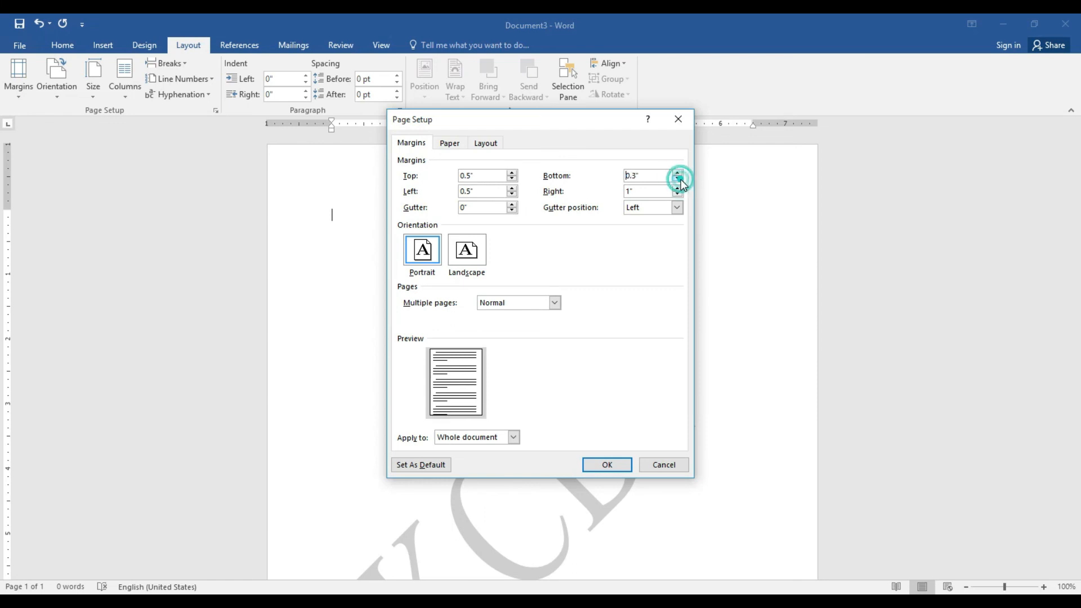
left_click(678, 174)
left_click(677, 174)
left_click(678, 195)
left_click(678, 194)
left_click(678, 195)
left_click(678, 195)
left_click(678, 195)
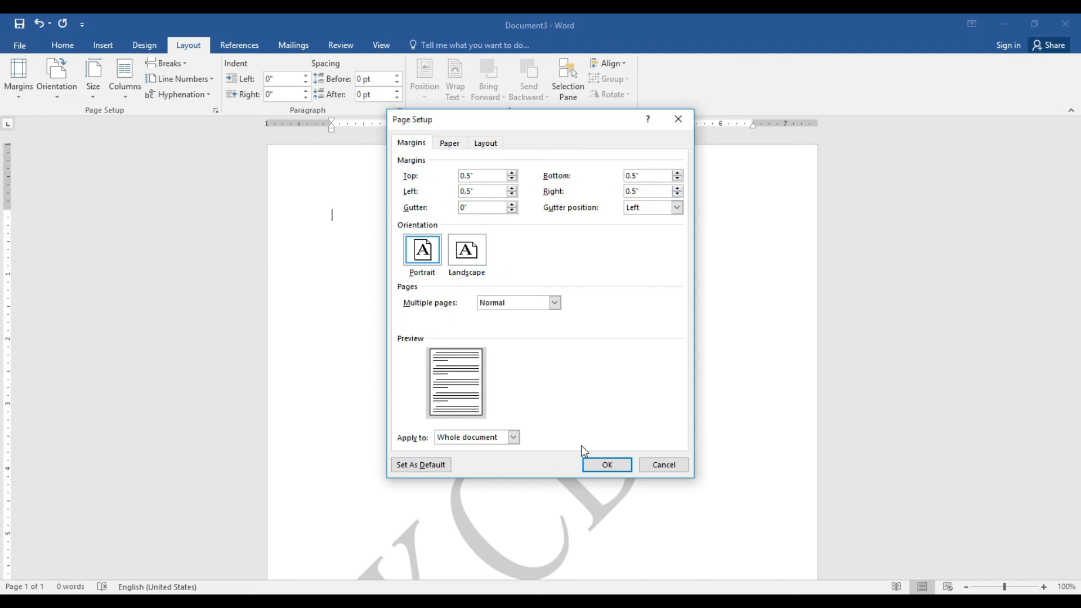
left_click(599, 469)
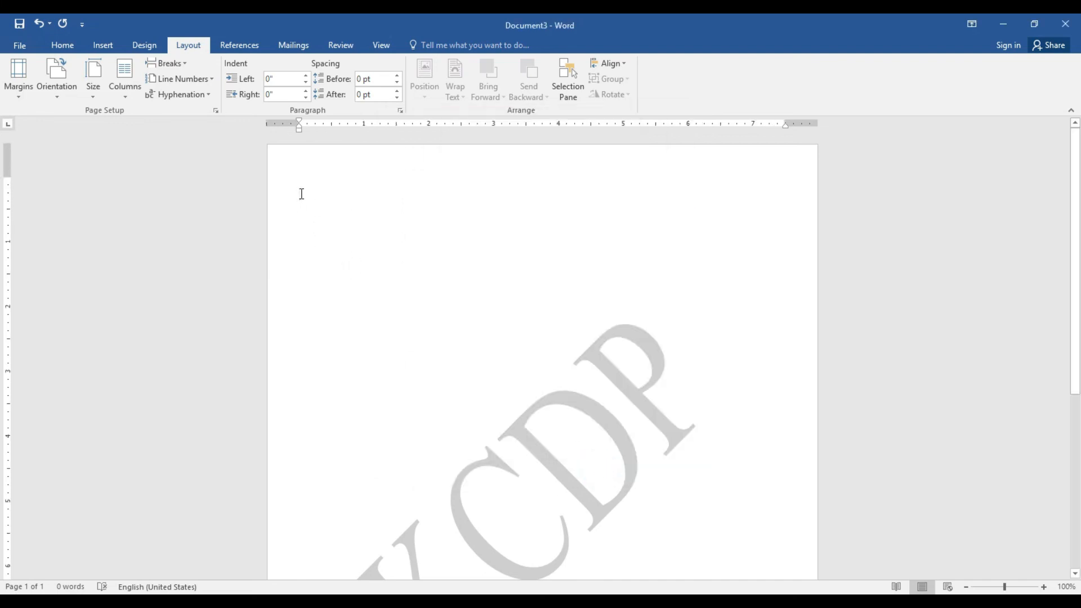
Type and delete some test letters, then reset the margins to Normal 1"
type("jljlj")
key("BackSpace")
key("BackSpace")
key("BackSpace")
key("BackSpace")
left_click(30, 90)
left_click(75, 178)
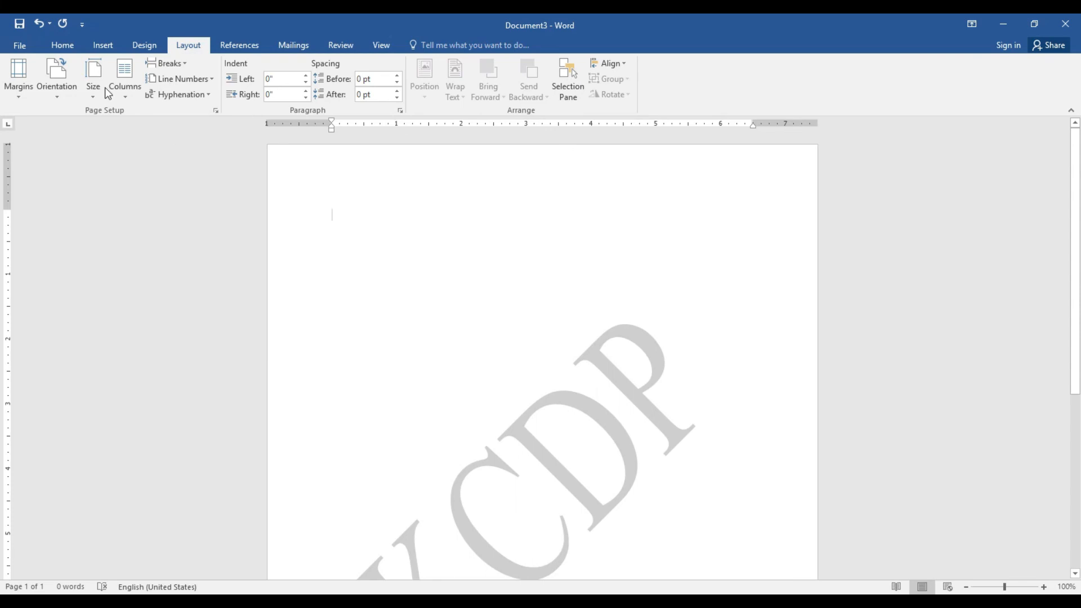
Open Custom Margins and close the dialog without making changes
left_click(15, 100)
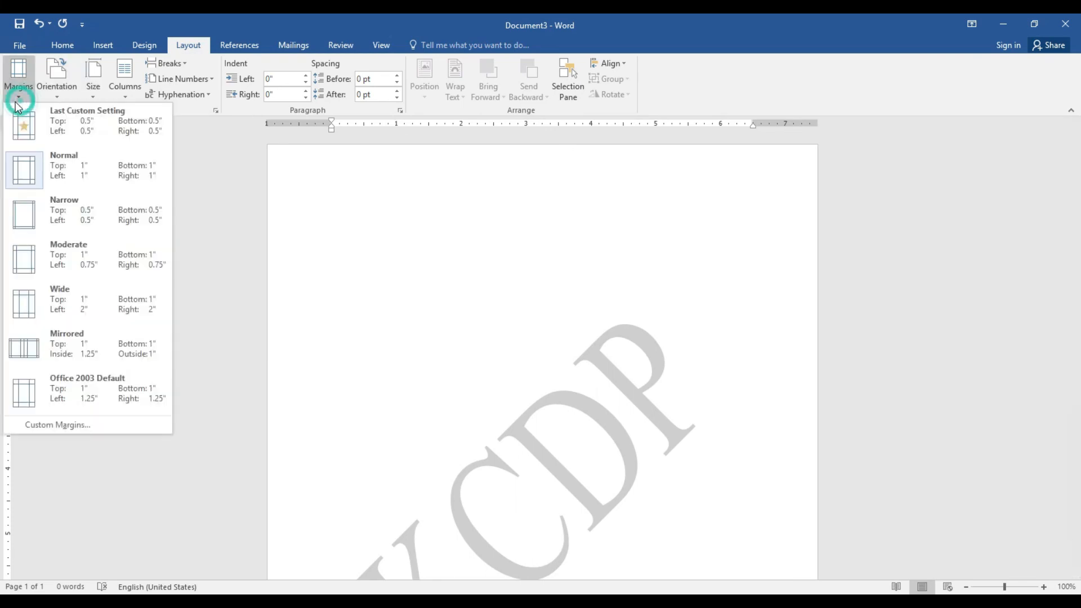
left_click(81, 426)
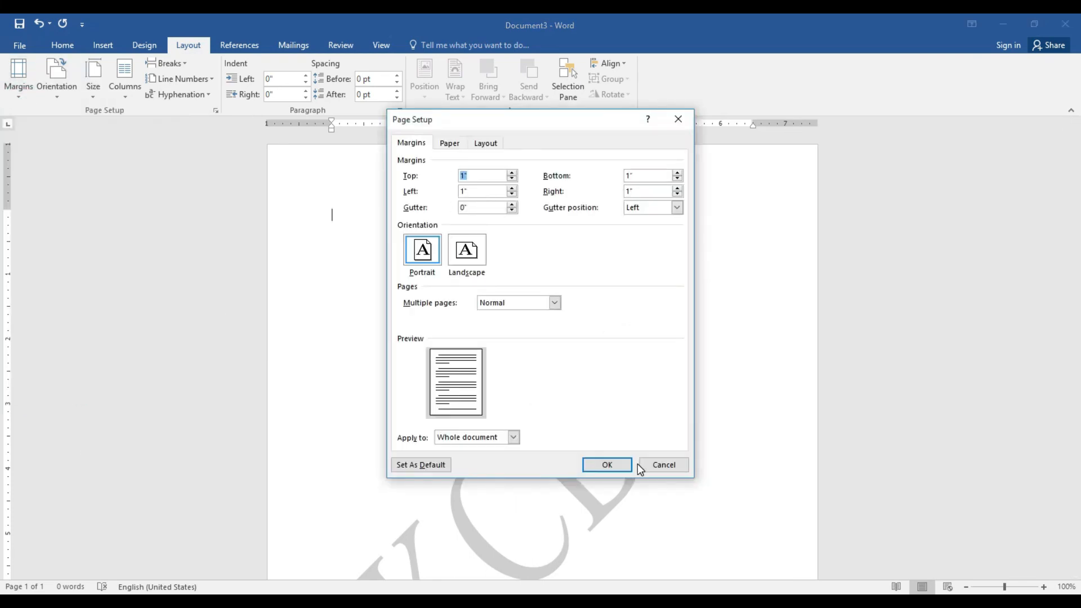
left_click(656, 469)
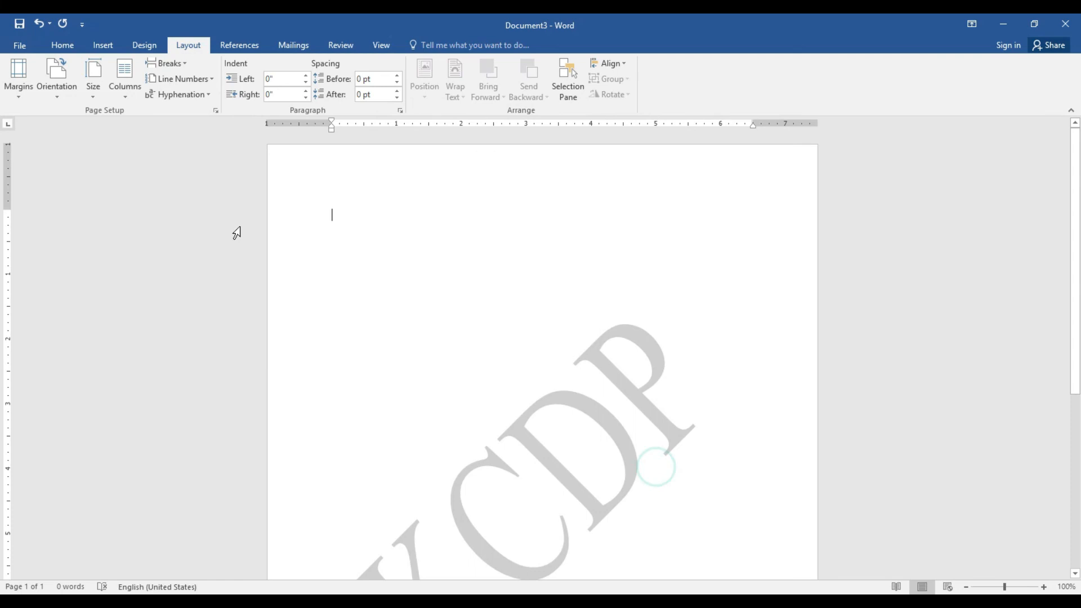
Make the page landscape, view it at different zoom levels, then return it to portrait
left_click(63, 89)
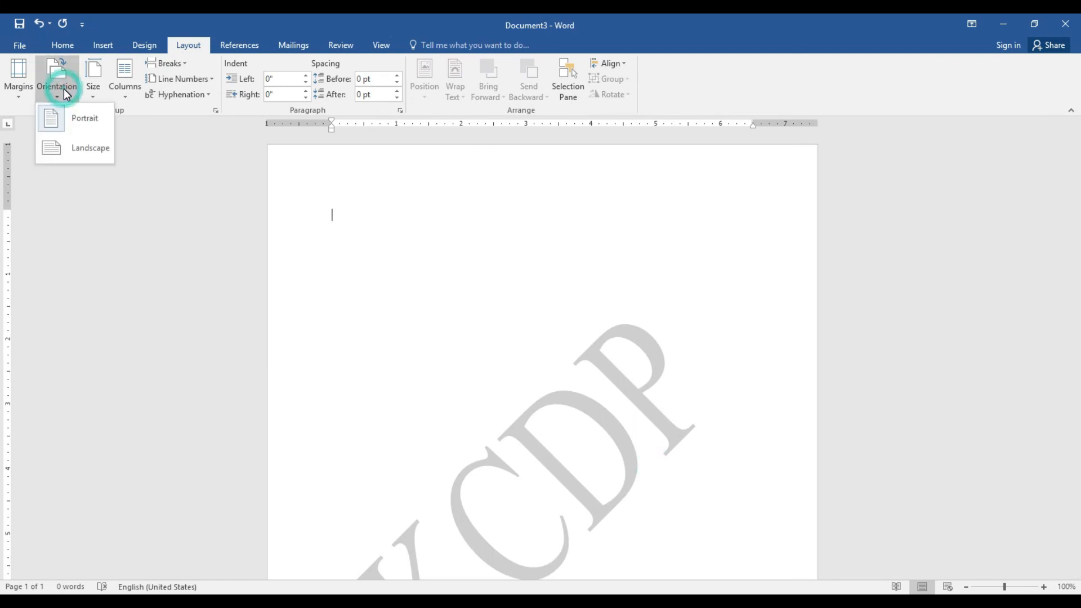
left_click(84, 148)
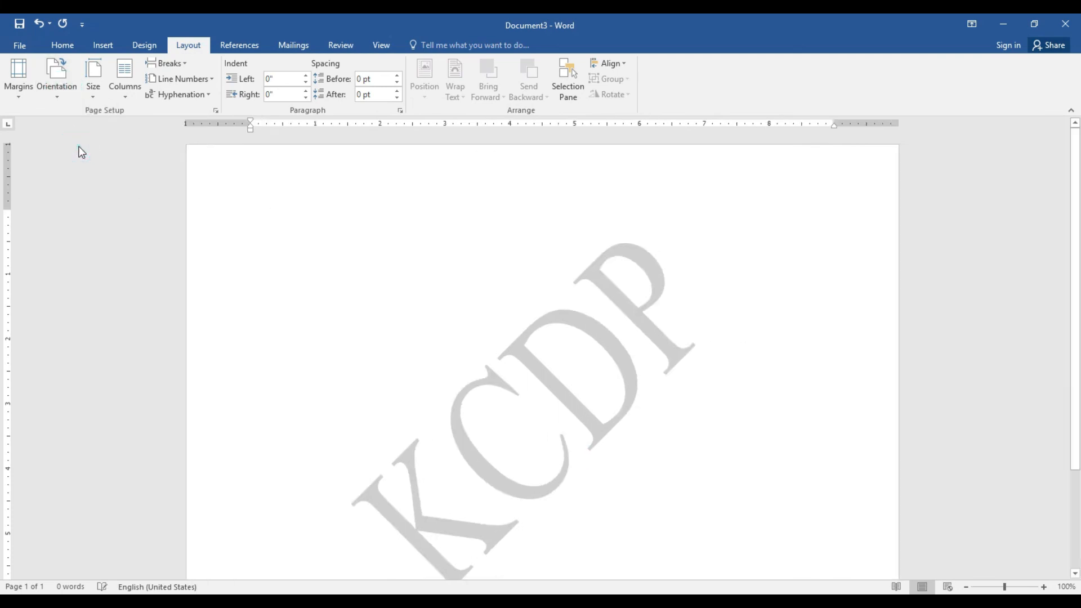
left_click(966, 587)
left_click(966, 587)
left_click(967, 587)
left_click(967, 587)
left_click(966, 588)
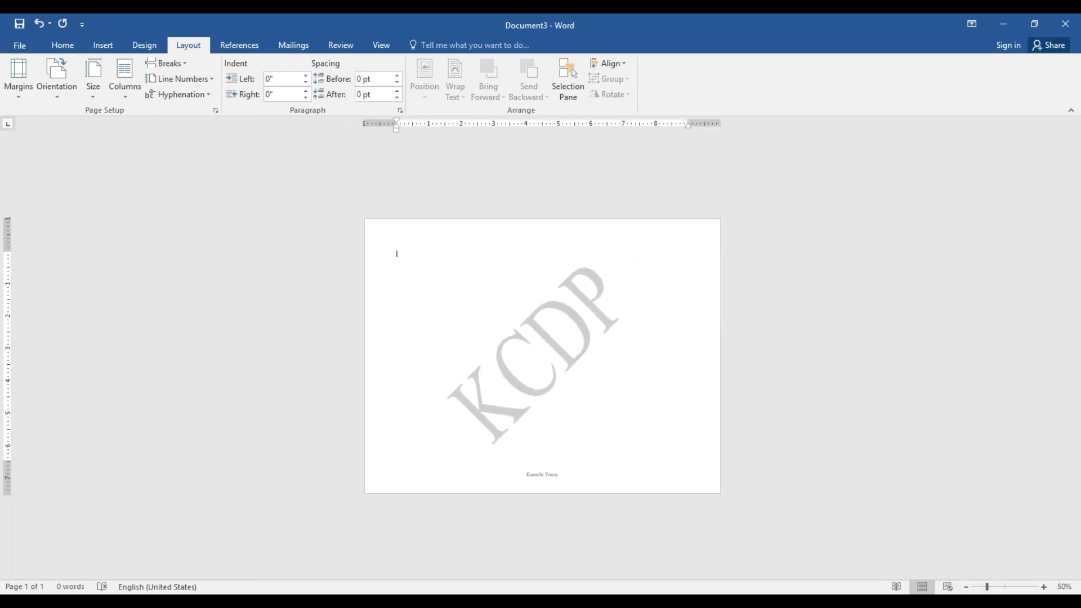
left_click(1043, 587)
left_click(1043, 587)
left_click(1044, 588)
left_click(1044, 587)
left_click(1044, 588)
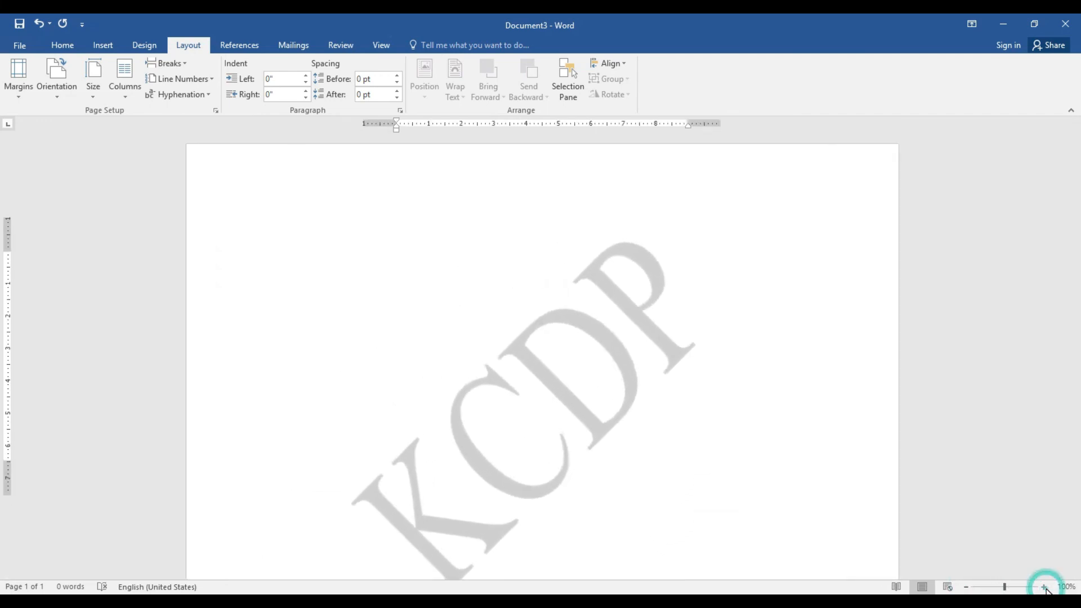
left_click(966, 587)
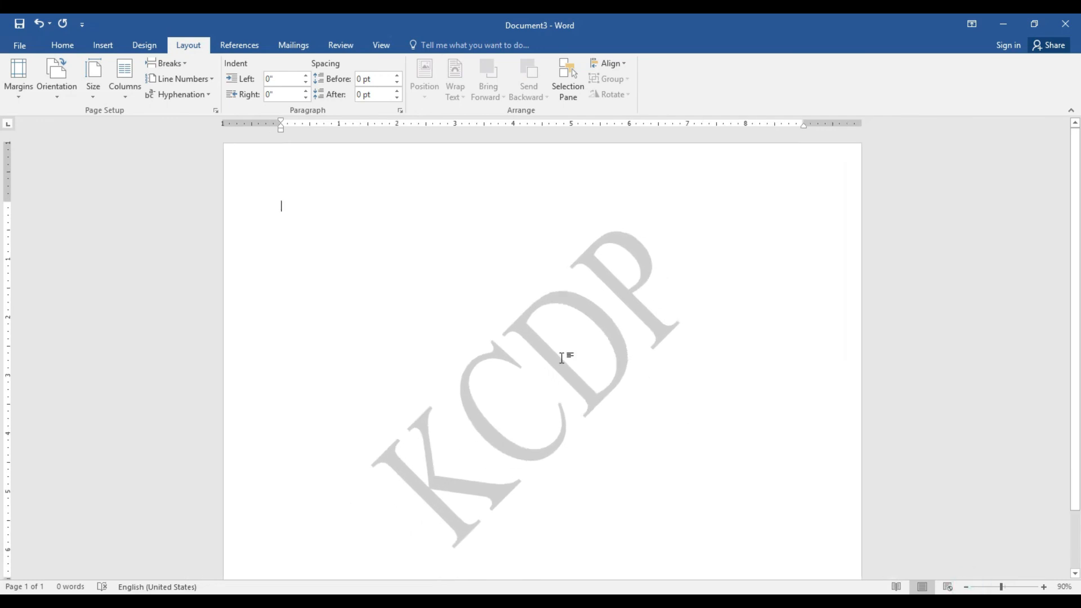
left_click(70, 89)
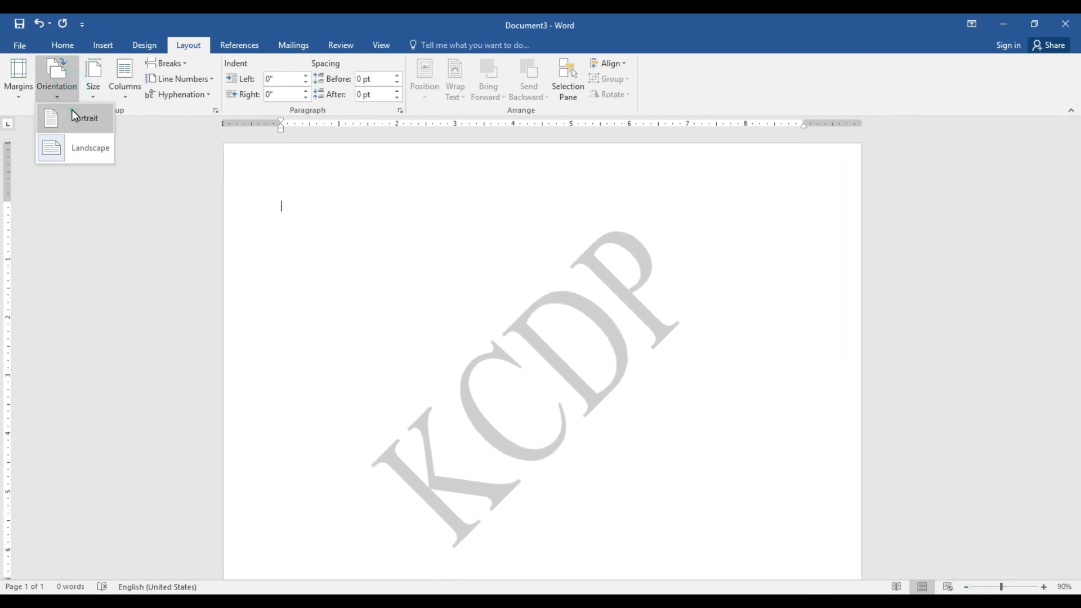
left_click(73, 109)
Set the paper size to Letter, then Legal, and finally A4
left_click(93, 90)
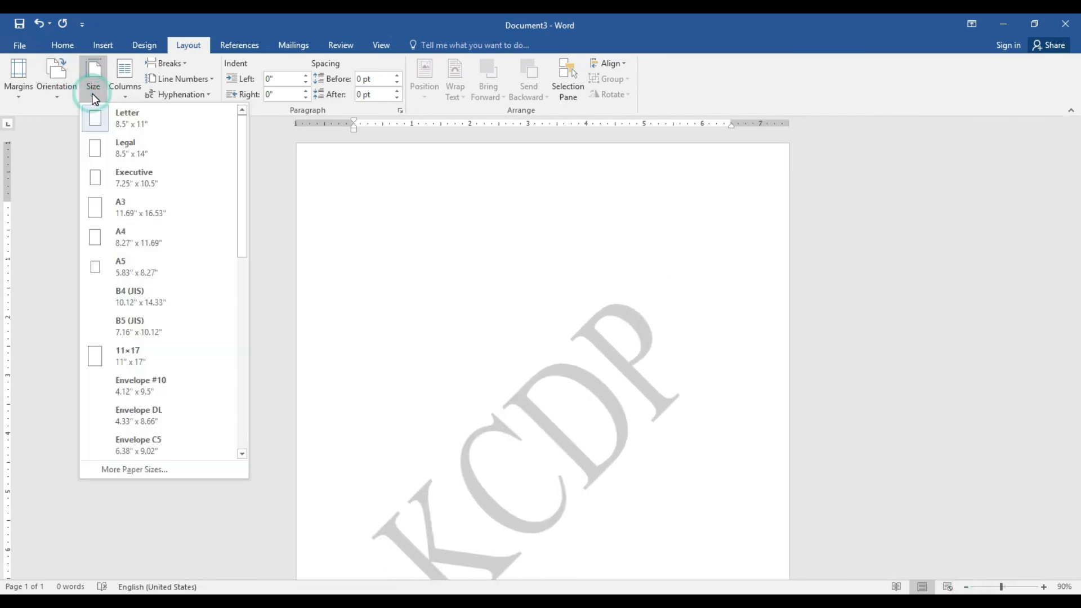
left_click(127, 120)
left_click(93, 78)
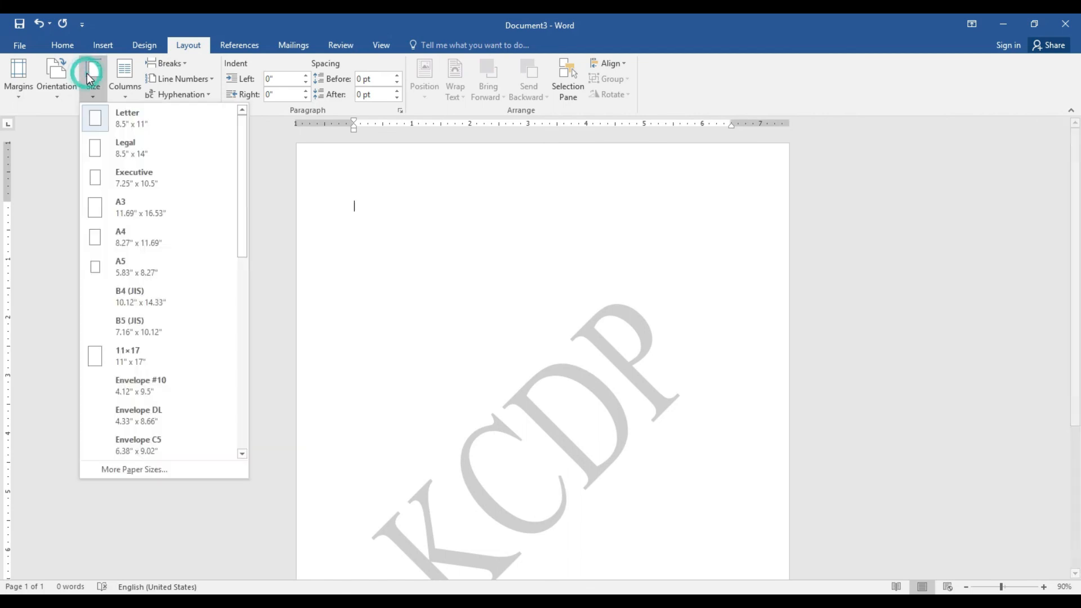
left_click(129, 148)
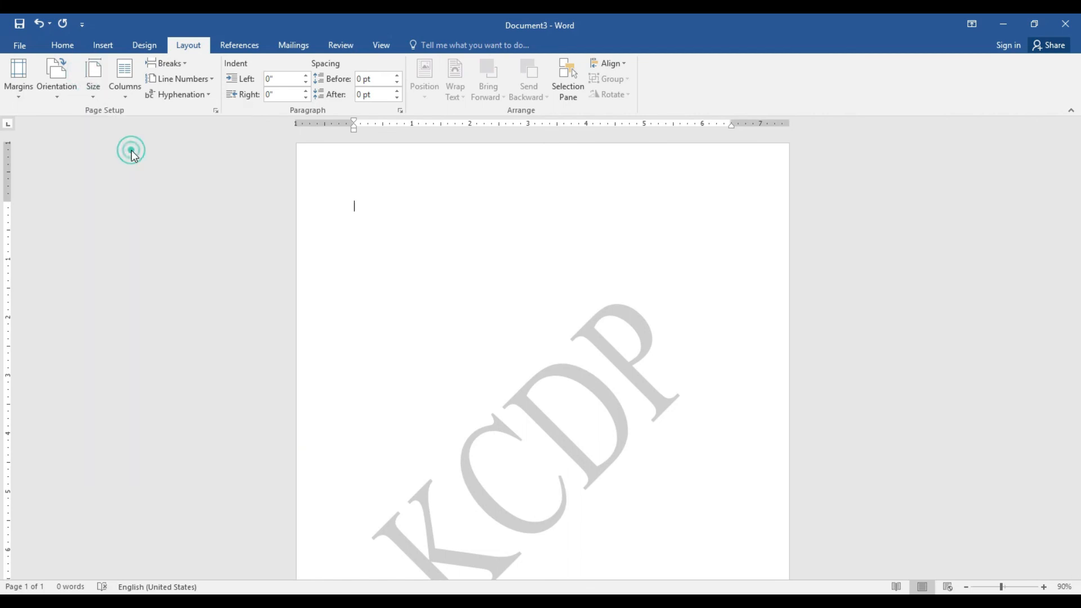
left_click(94, 93)
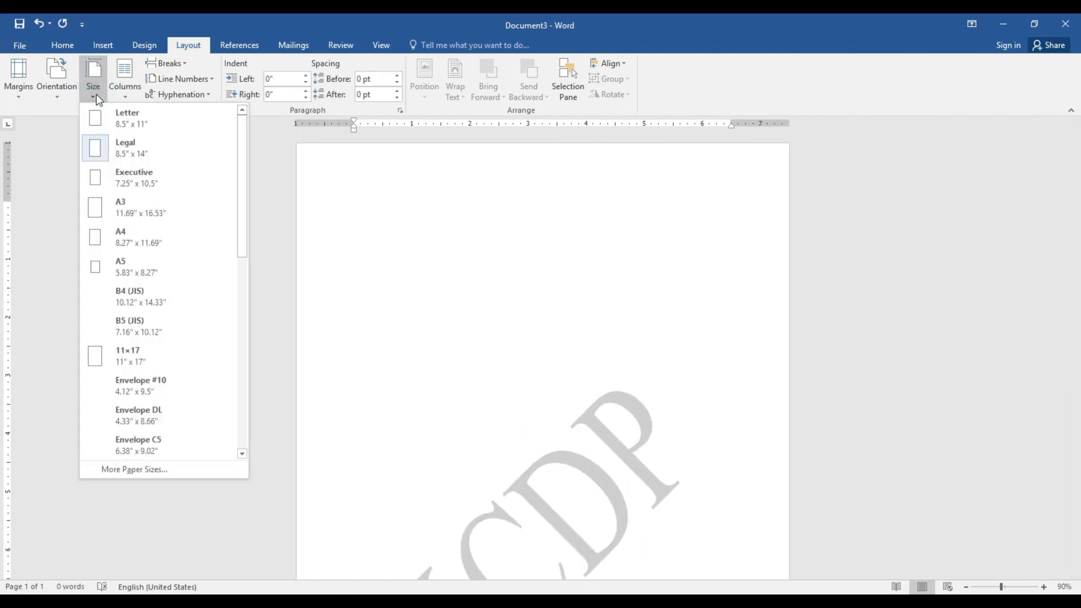
left_click(136, 231)
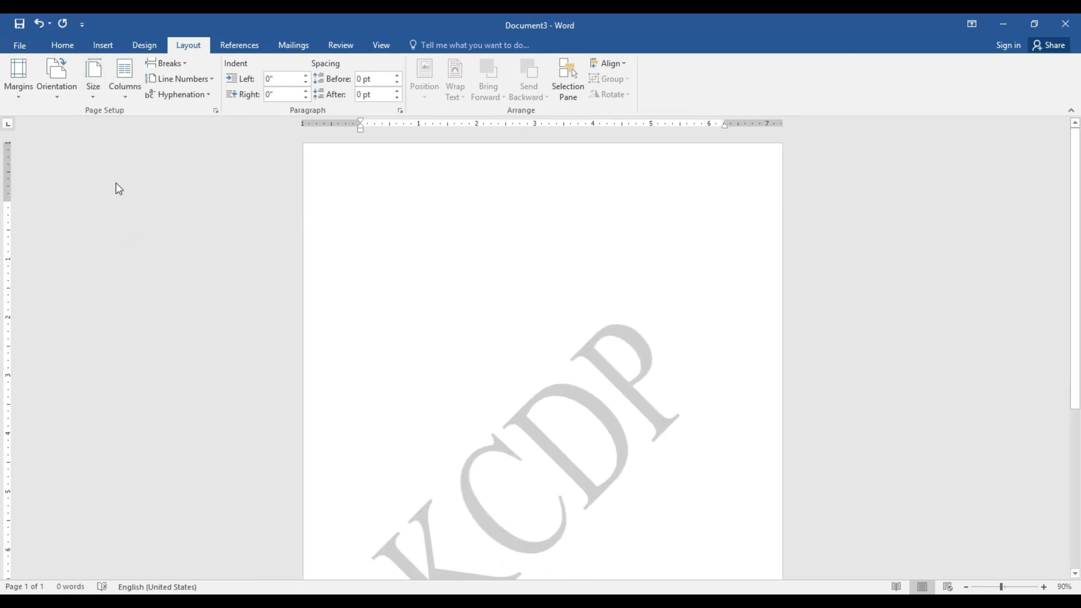
Try the Two, Three, Left and Right column layouts, ending with One column
left_click(120, 85)
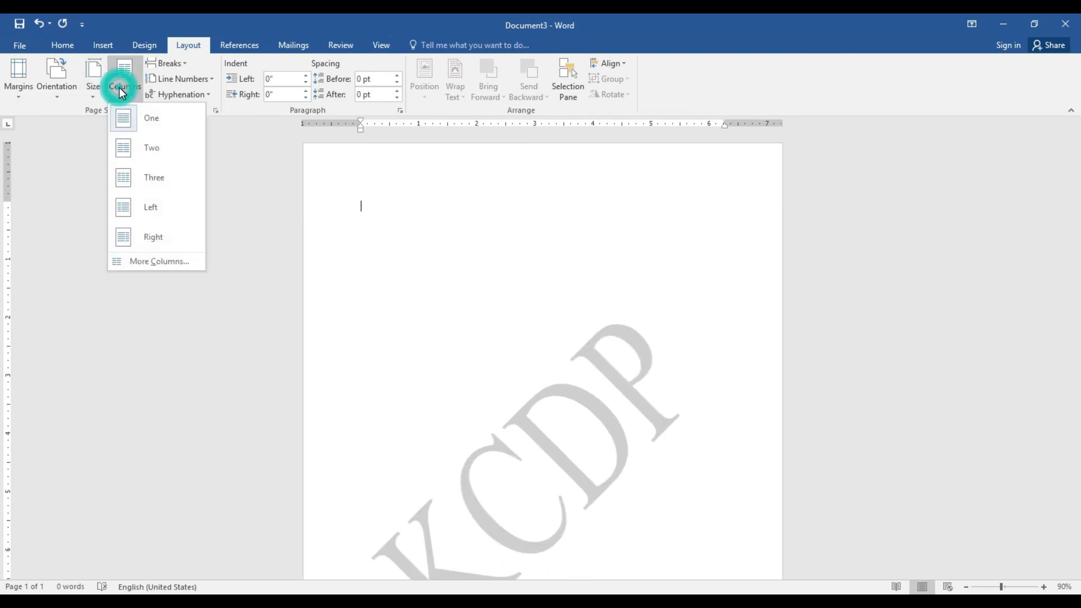
left_click(147, 153)
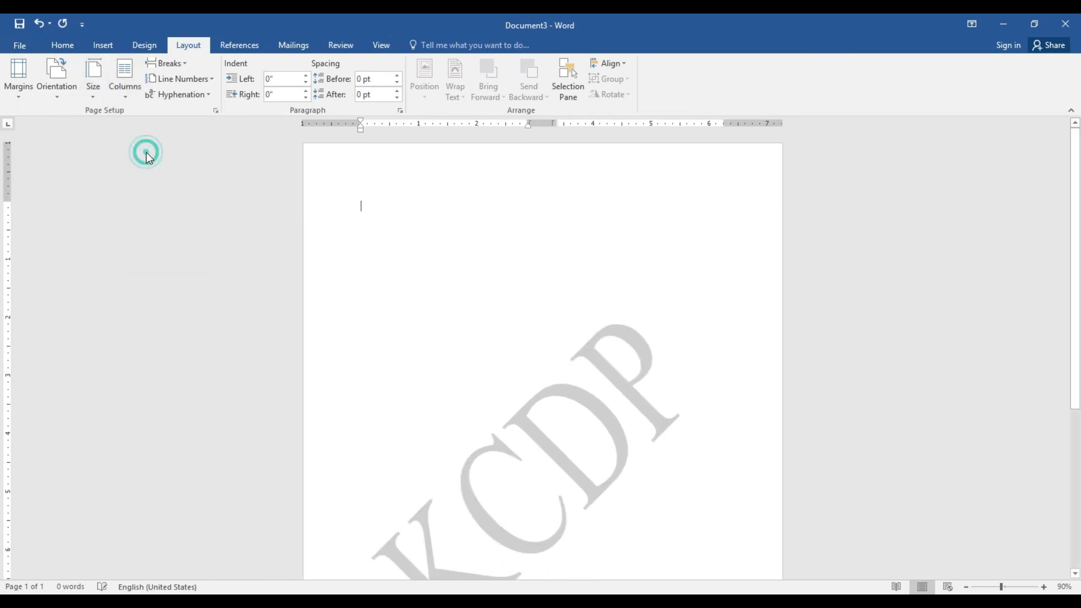
left_click(127, 95)
left_click(152, 187)
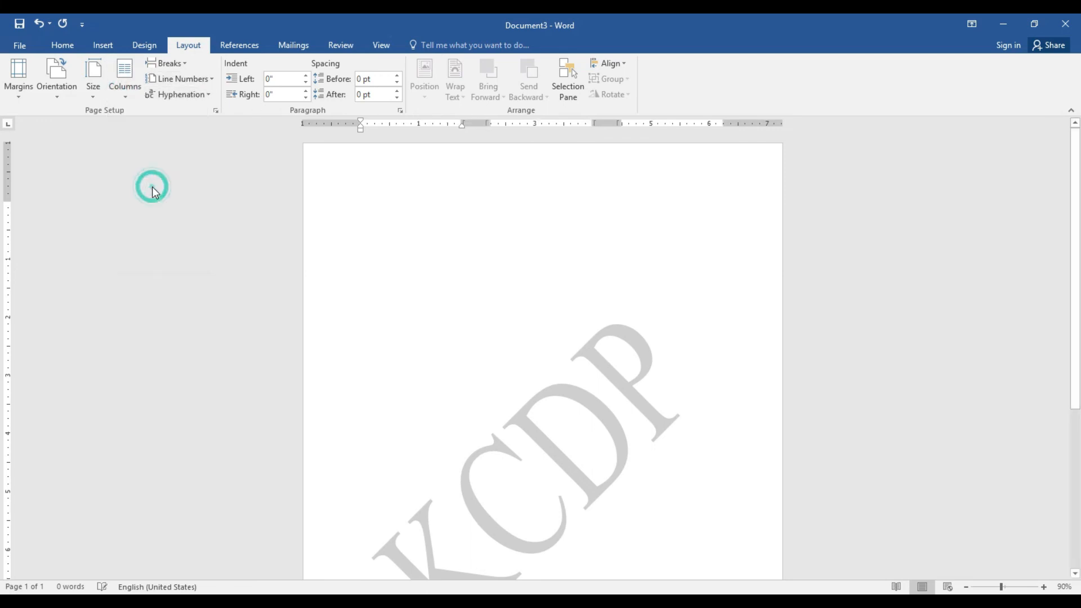
left_click(119, 94)
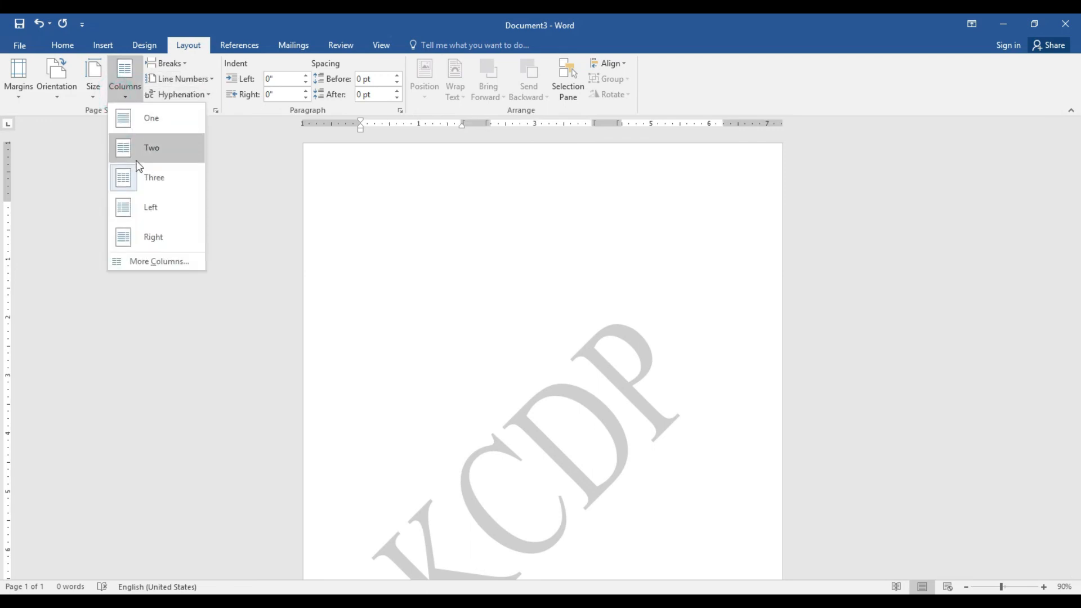
left_click(148, 207)
left_click(130, 95)
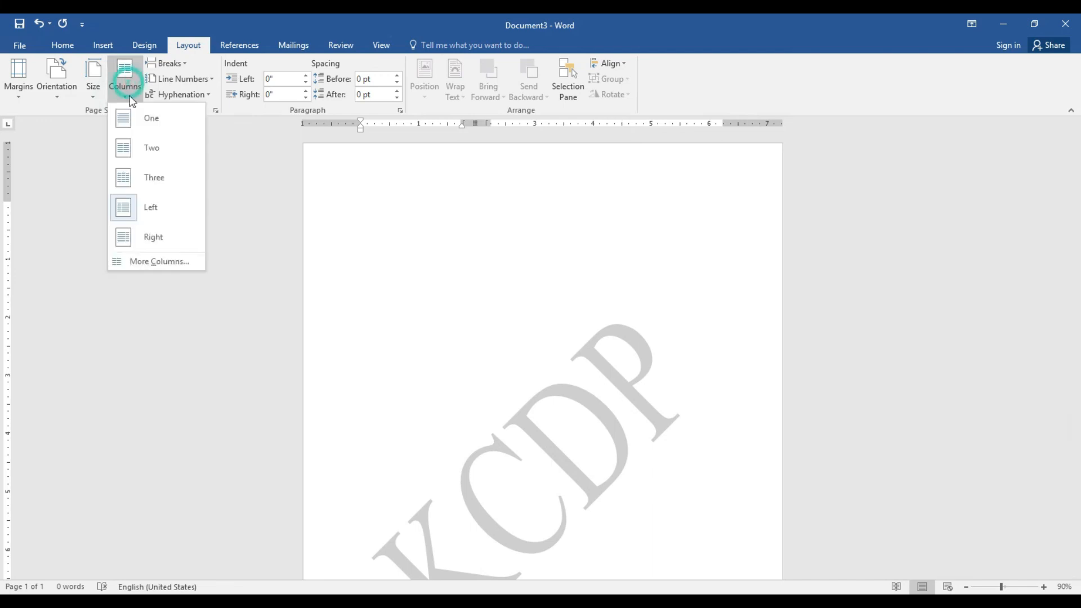
left_click(149, 230)
left_click(127, 96)
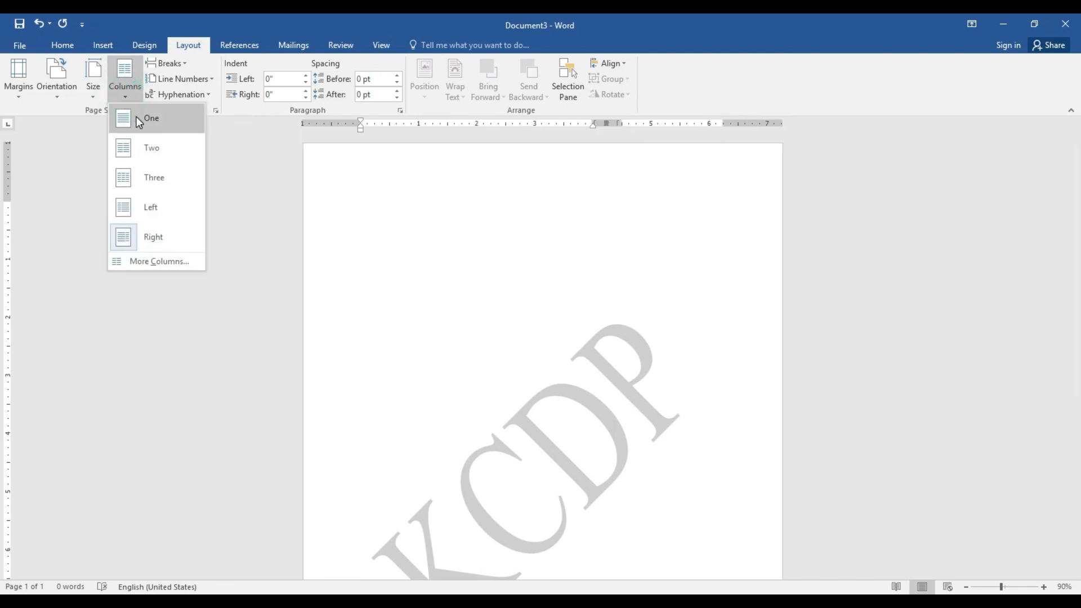
left_click(136, 116)
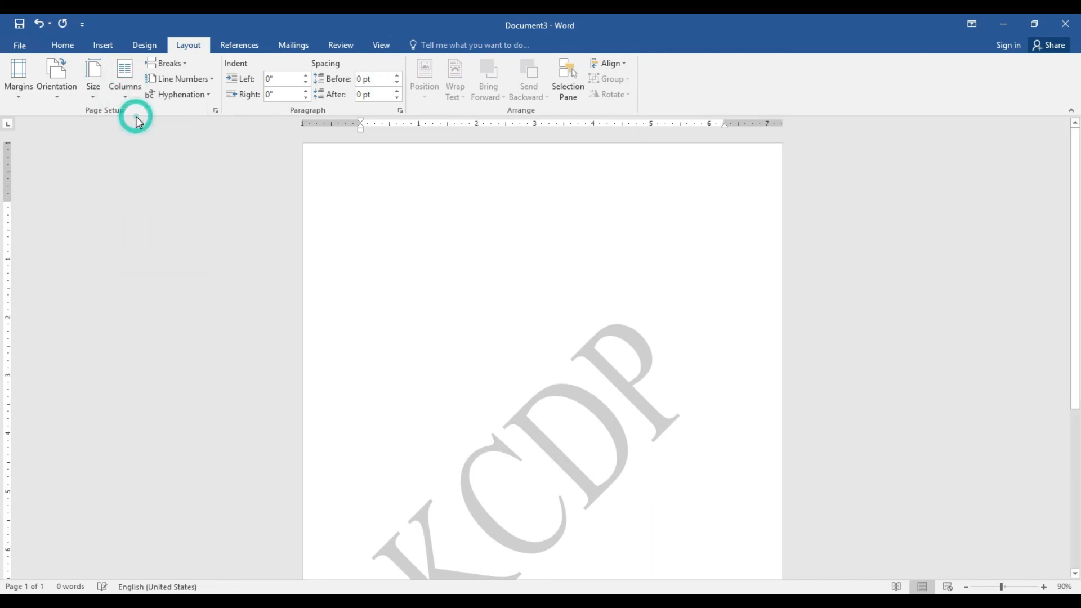
Look at the Breaks and Line Numbers lists without changes, then switch to the resume document
left_click(181, 62)
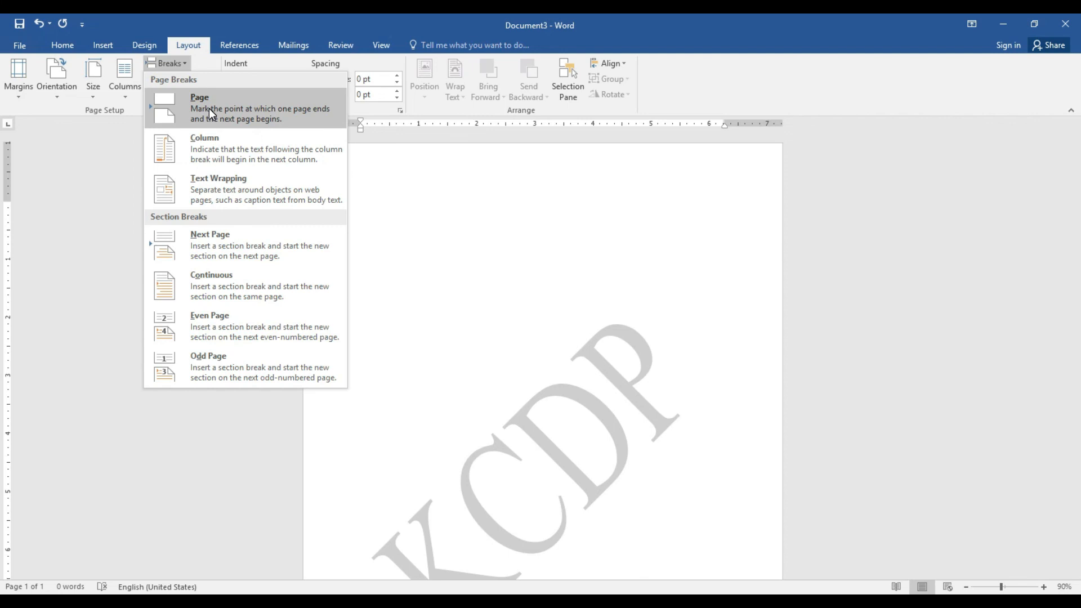
left_click(230, 16)
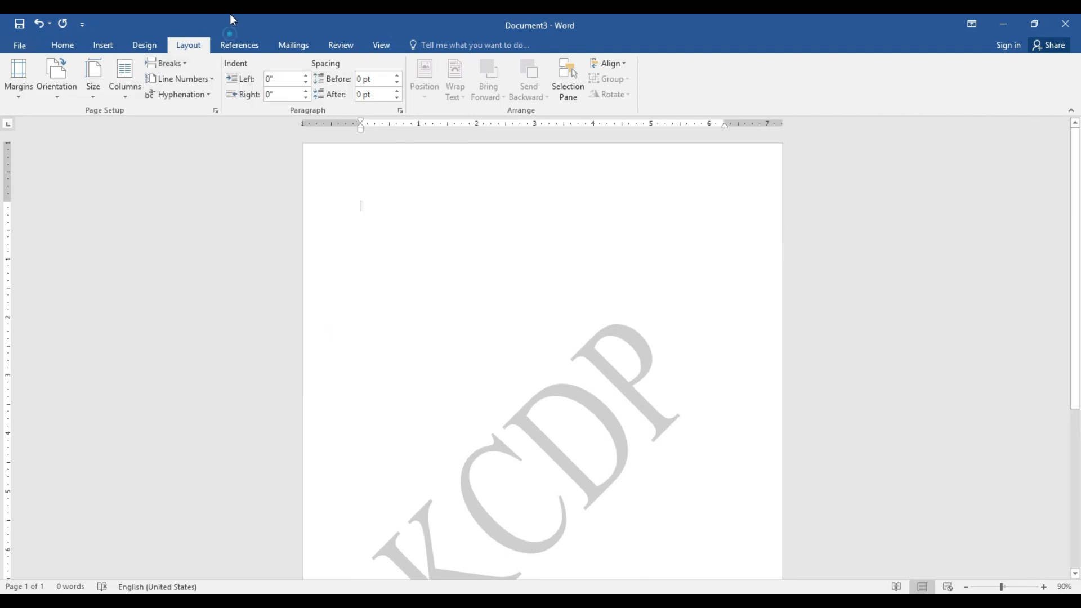
left_click(198, 83)
left_click(200, 85)
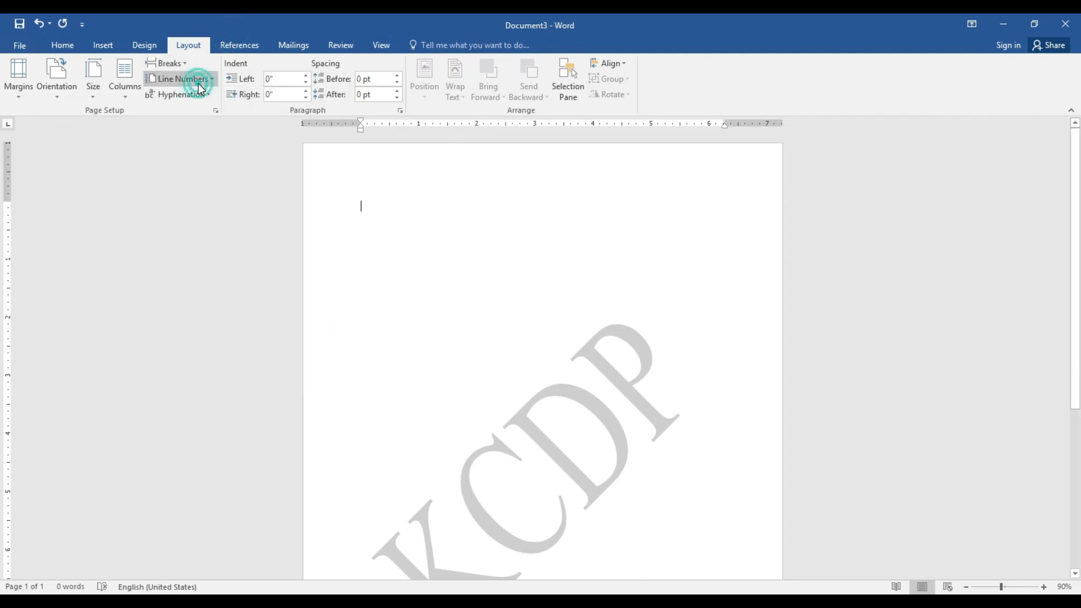
left_click(414, 601)
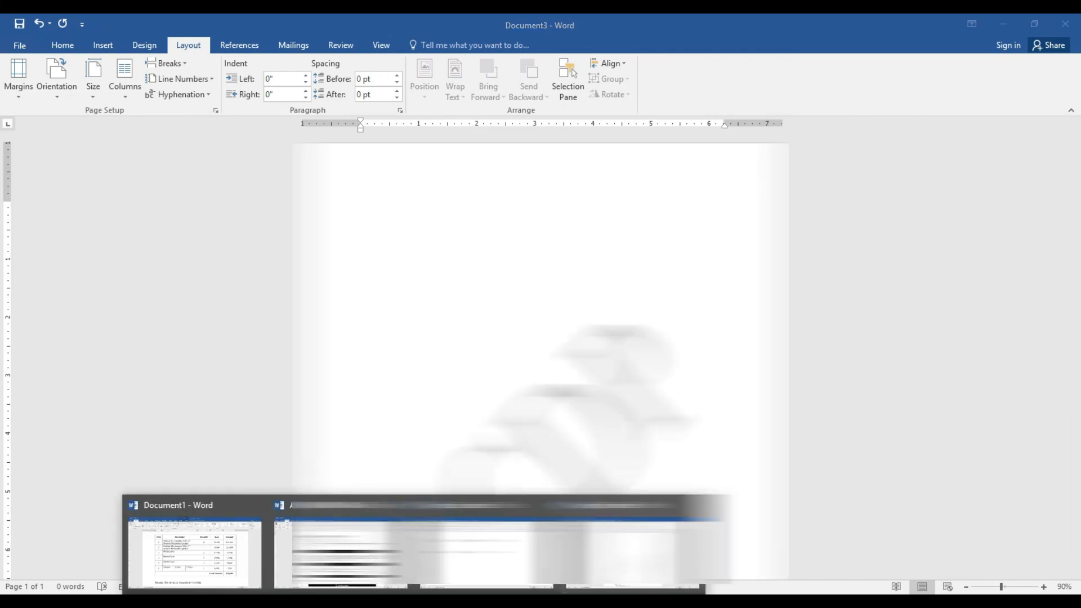
left_click(349, 549)
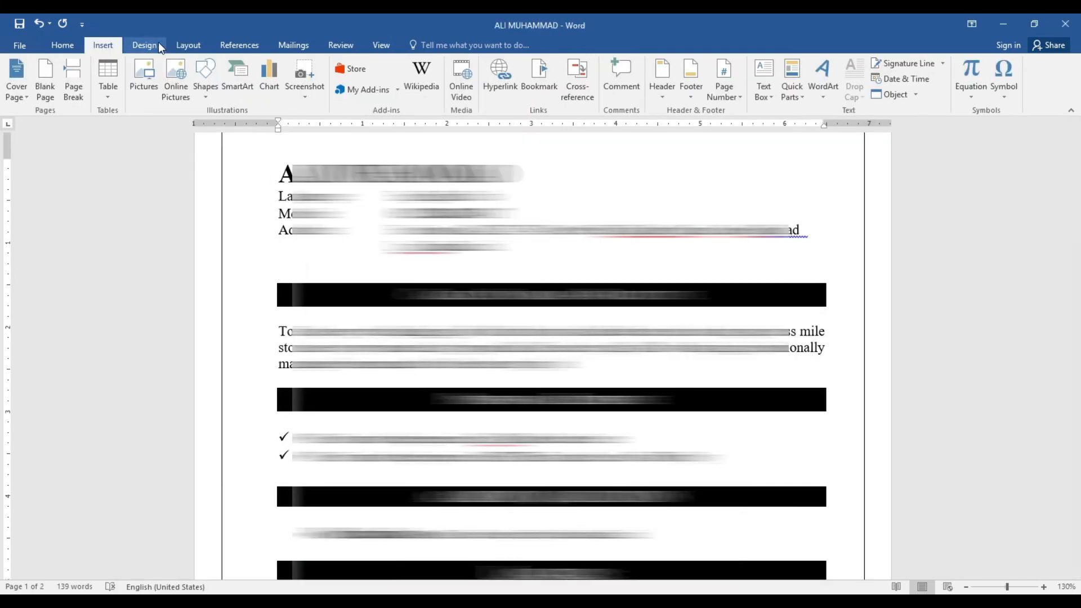
Number the resume's lines continuously, scroll through it, then set Line Numbers to None
left_click(340, 47)
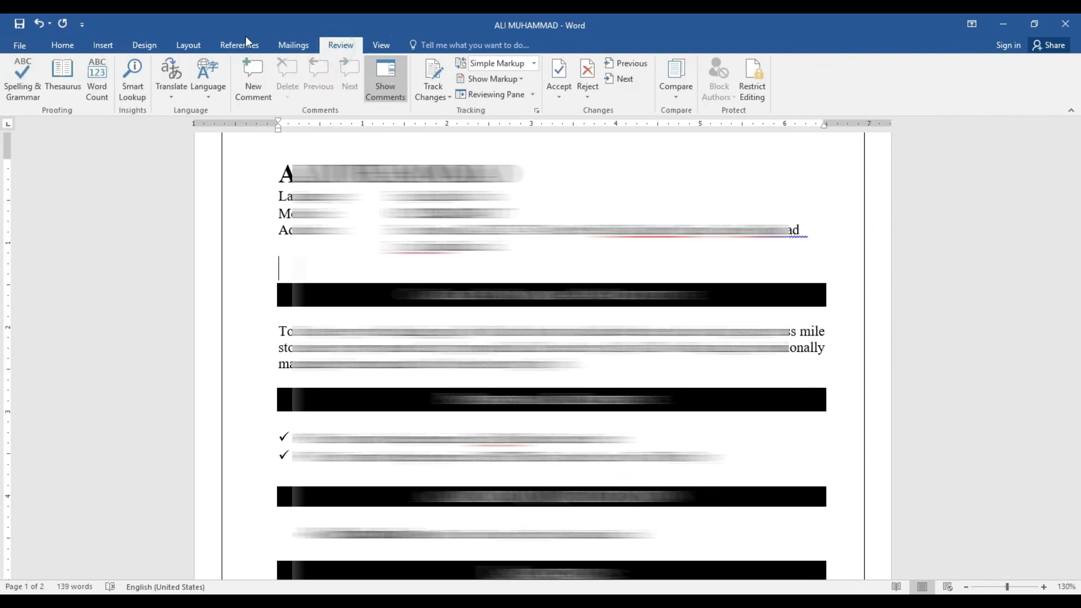
left_click(196, 47)
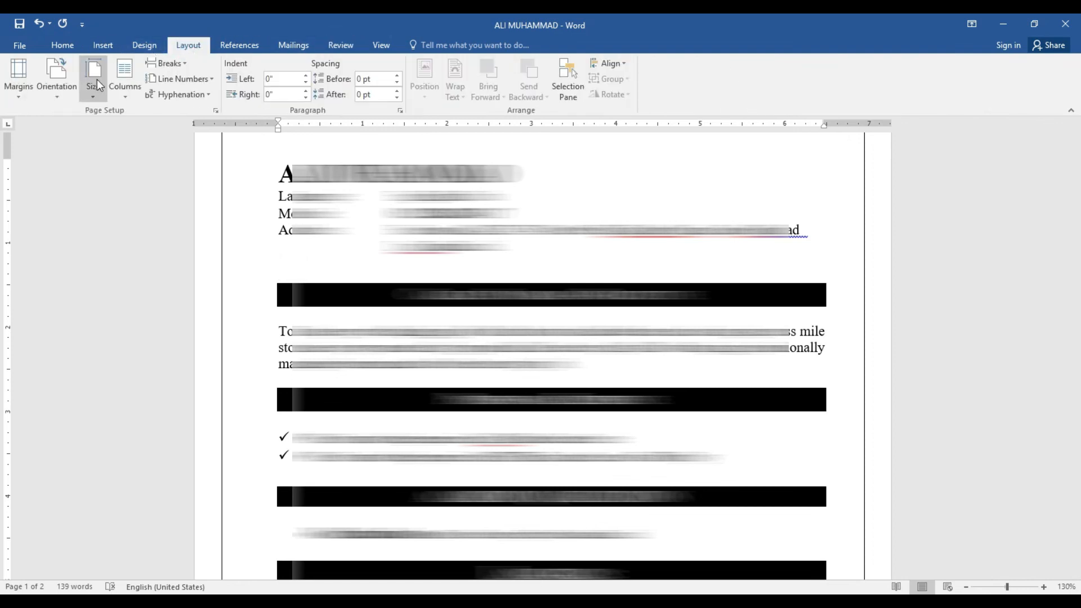
left_click(188, 82)
left_click(181, 113)
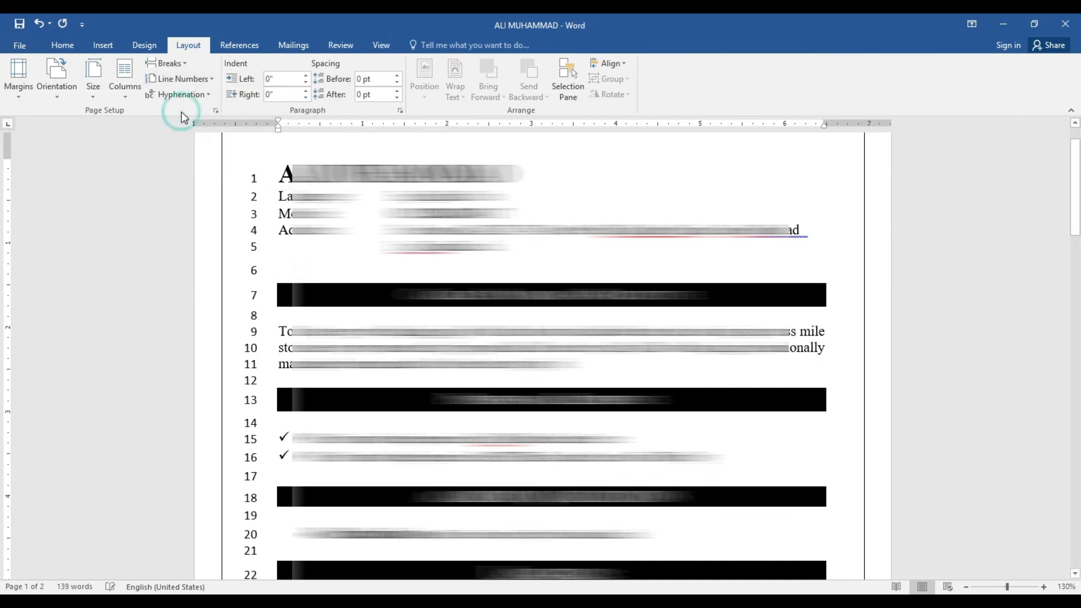
left_click_drag(1079, 170, 1080, 282)
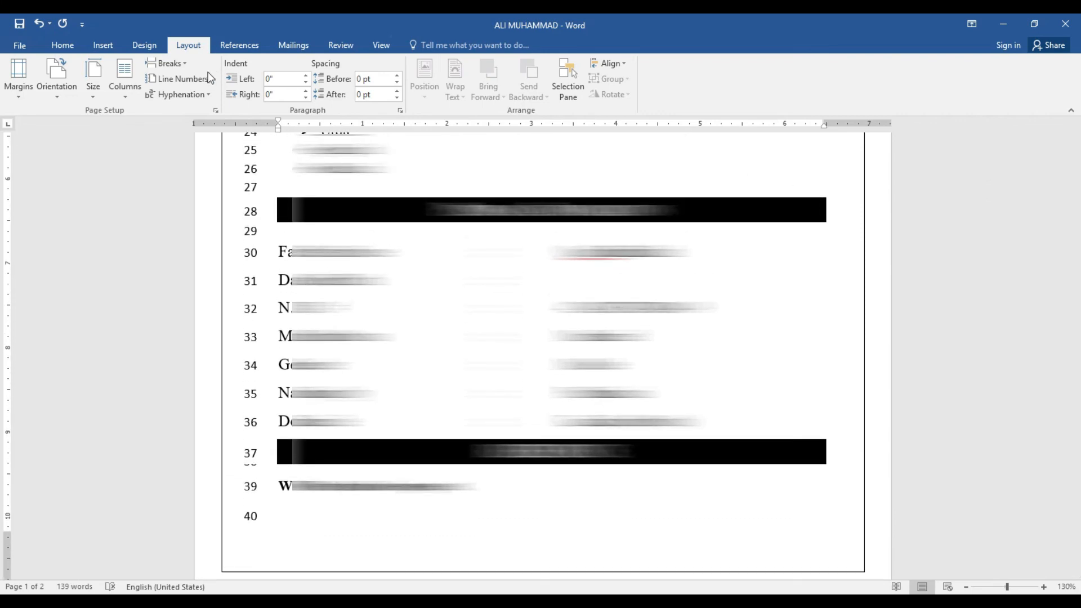
left_click(182, 79)
left_click(195, 95)
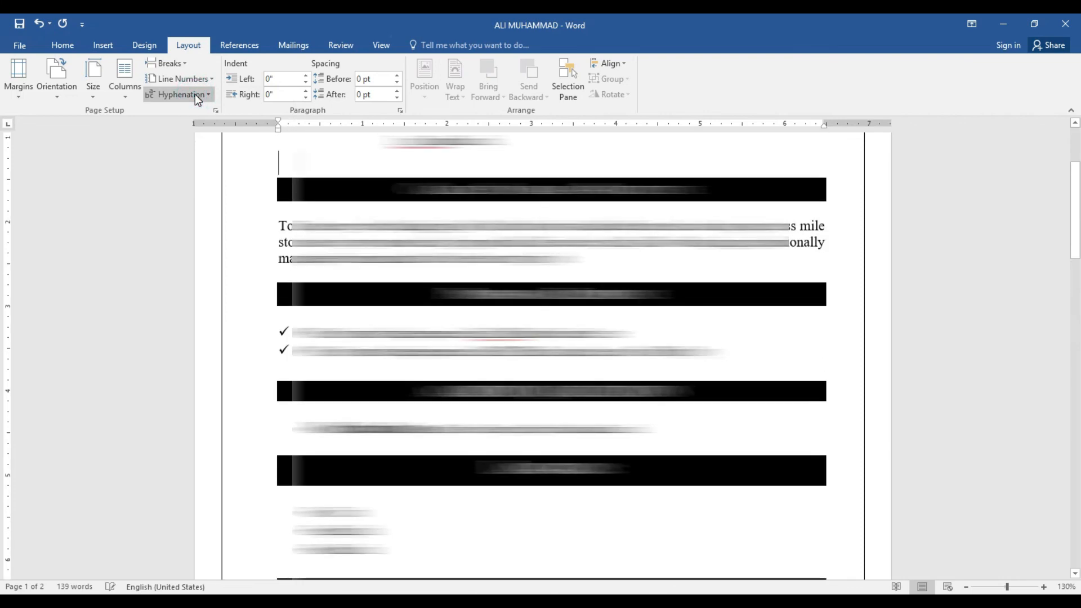
left_click_drag(1079, 209, 1080, 177)
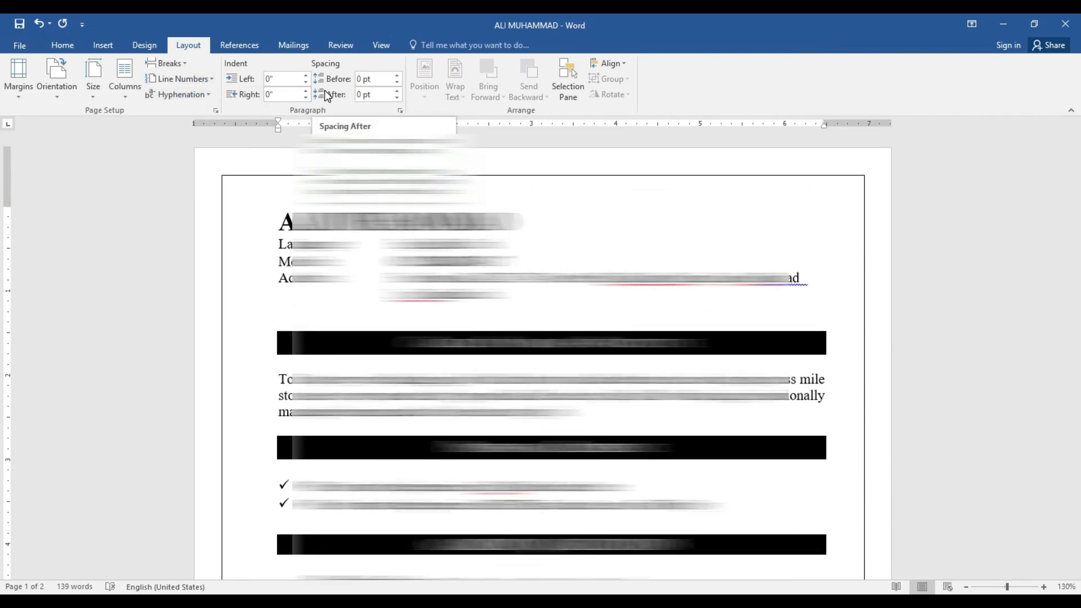
left_click(336, 47)
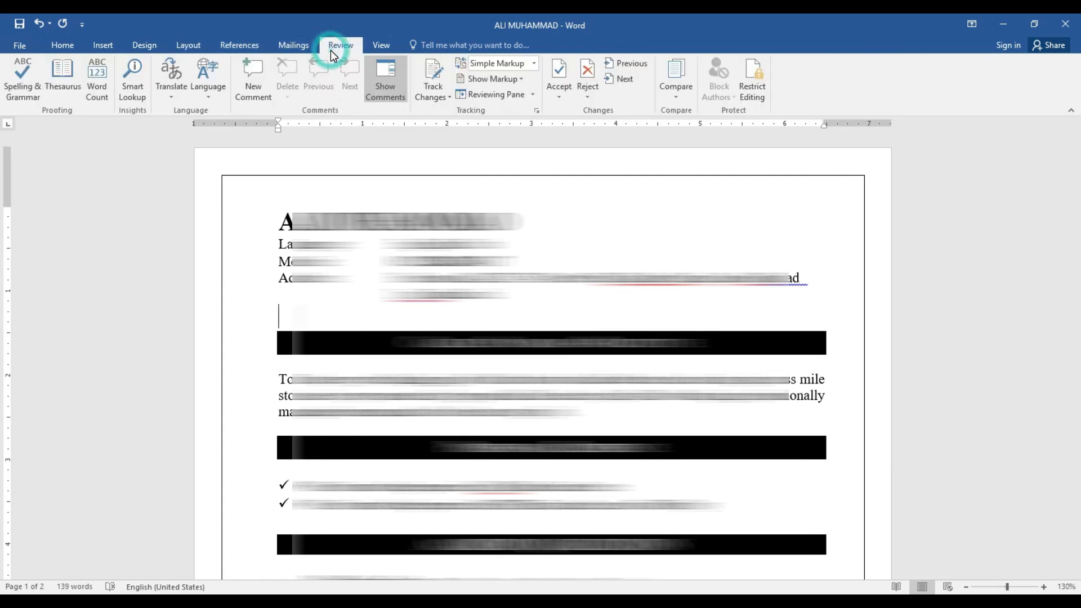
Run the spelling and grammar check, ignoring each flagged name and the address-line grammar flag
left_click(373, 46)
left_click(354, 45)
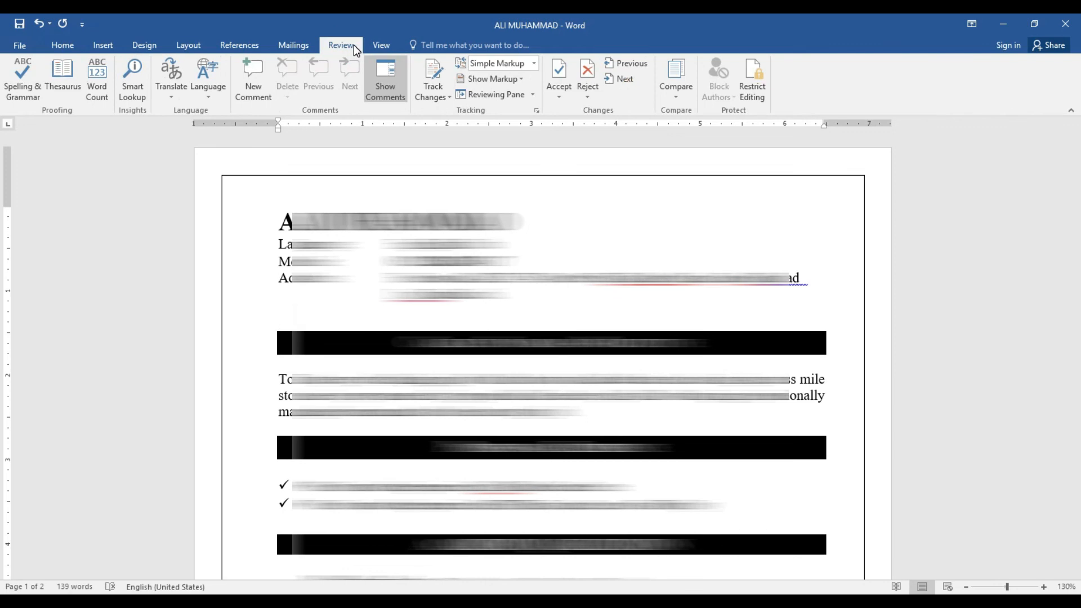
left_click(21, 74)
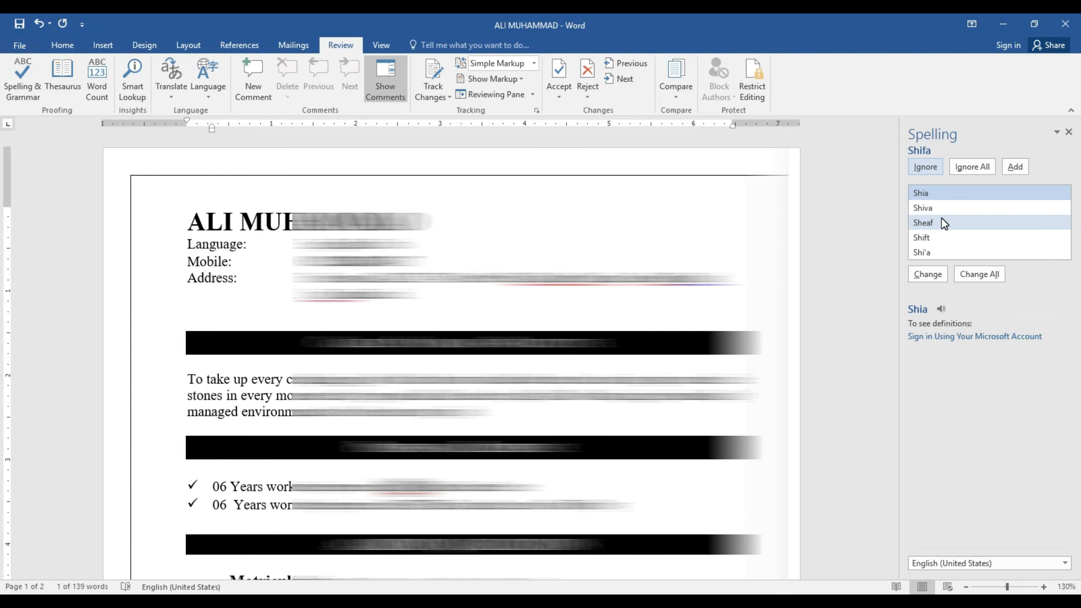
left_click(937, 168)
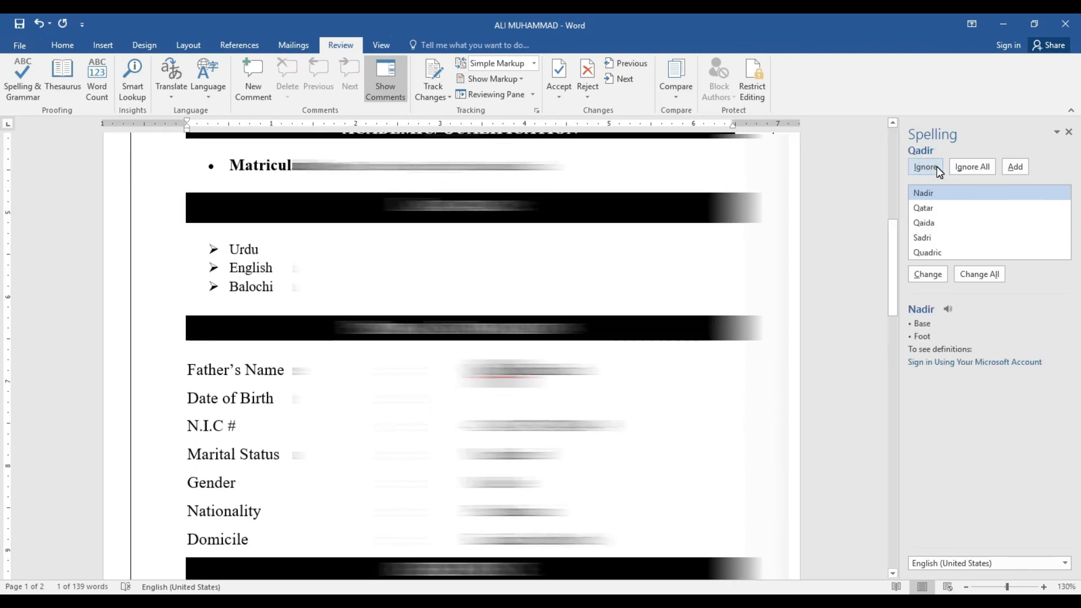
left_click(937, 168)
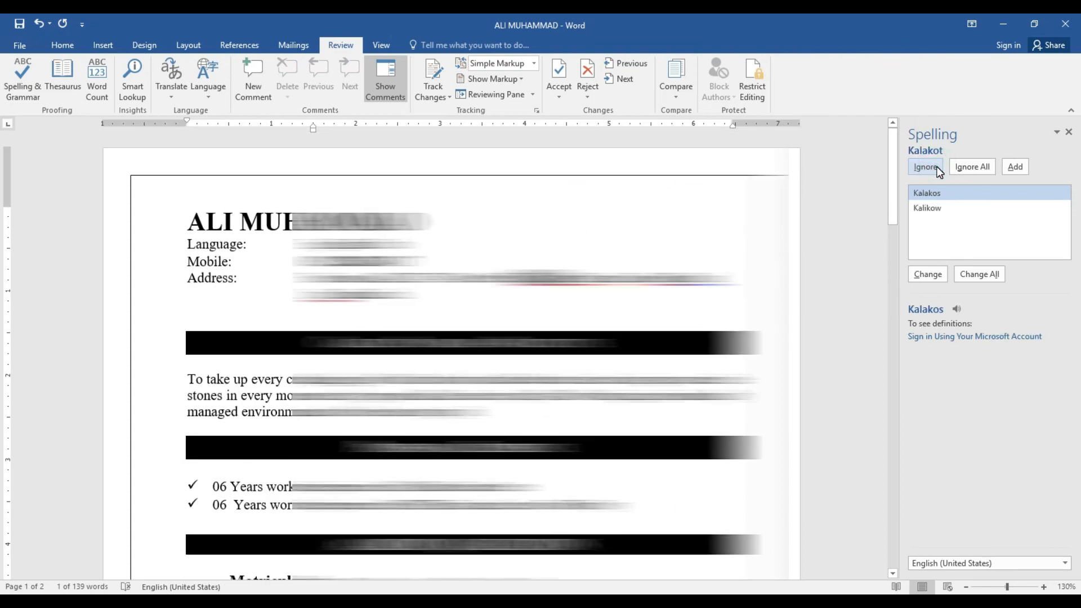
left_click(938, 168)
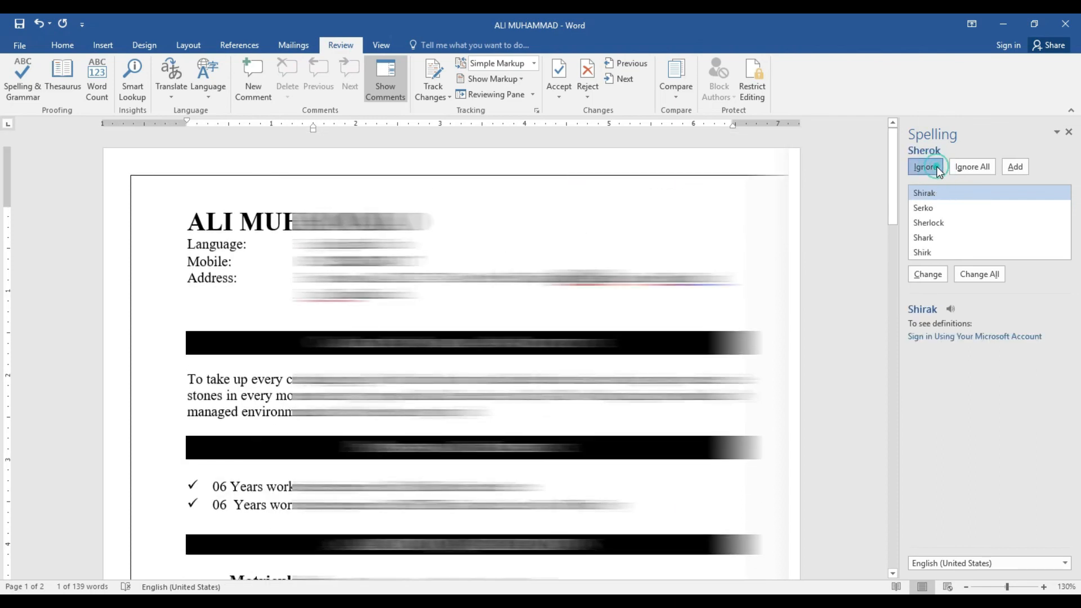
left_click(937, 167)
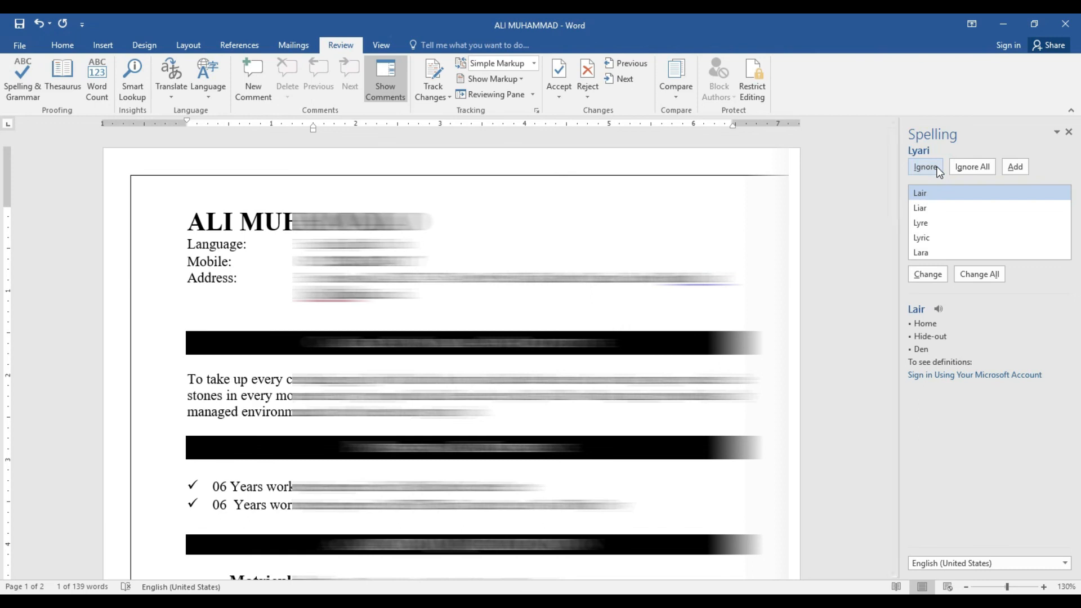
left_click(936, 166)
left_click(937, 166)
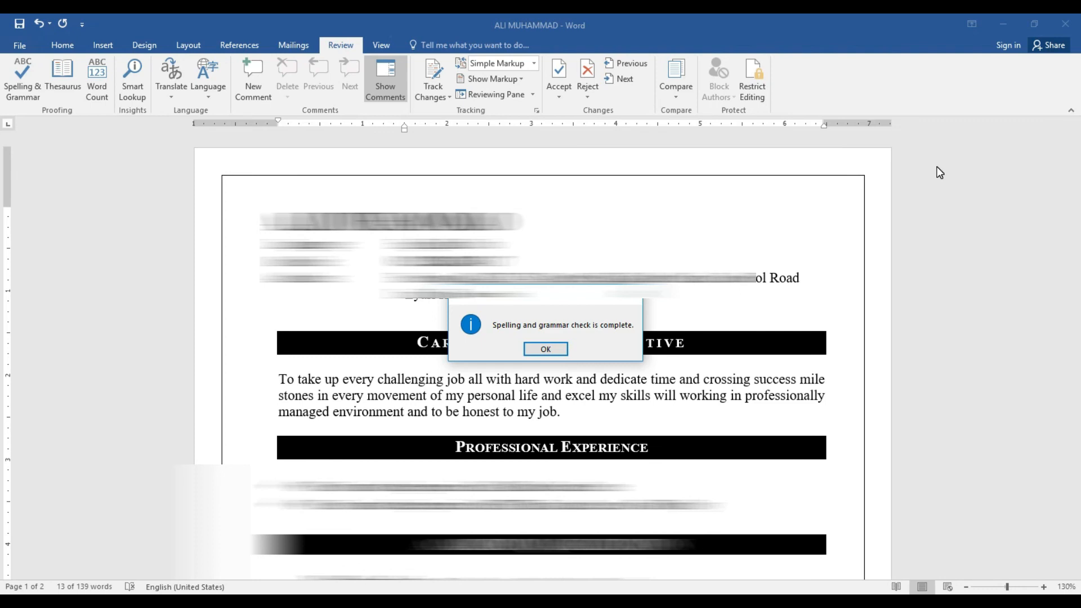
left_click(635, 302)
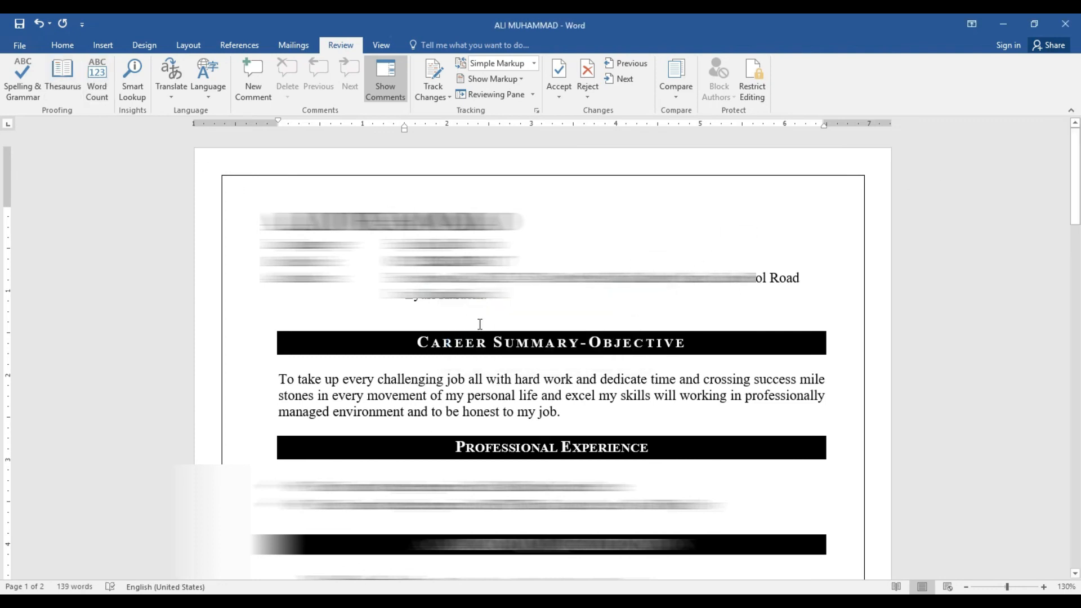
Review the word count statistics (25 paragraphs, 52 lines) and close them
left_click_drag(1076, 135, 3, 140)
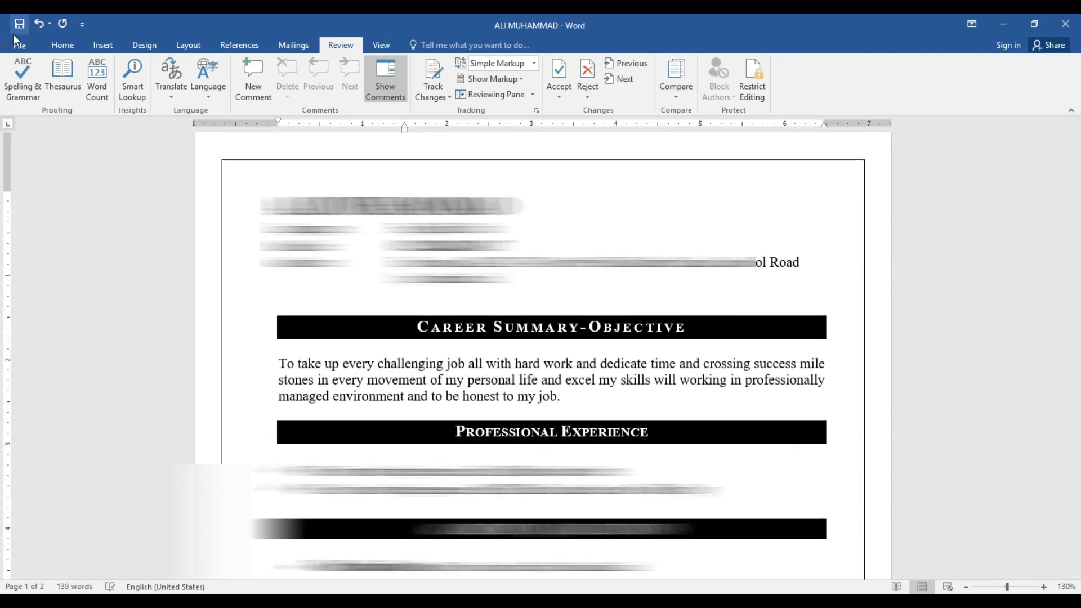
left_click(86, 97)
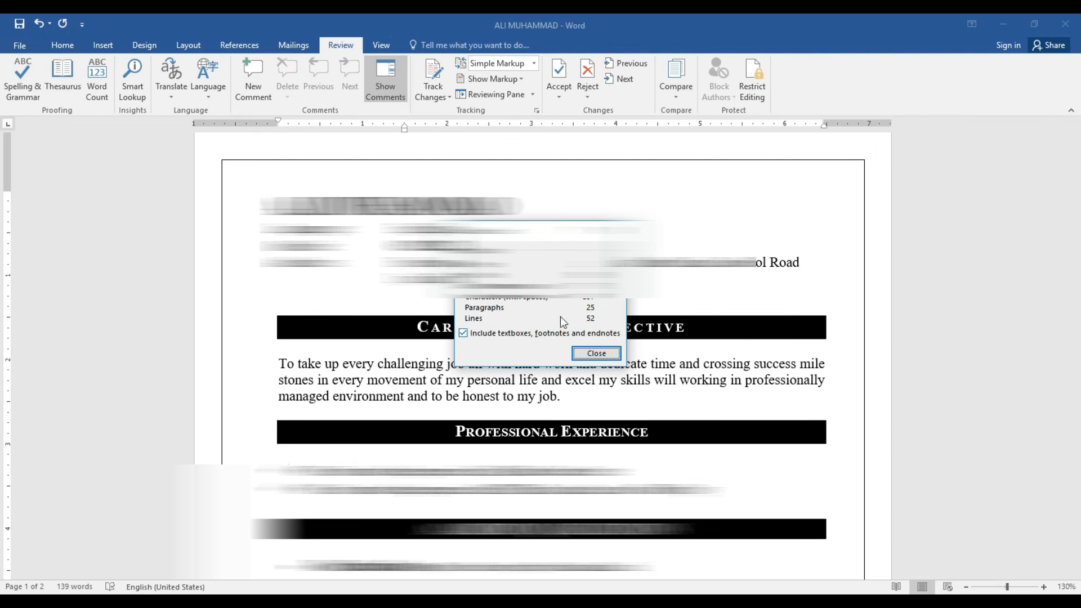
left_click(595, 353)
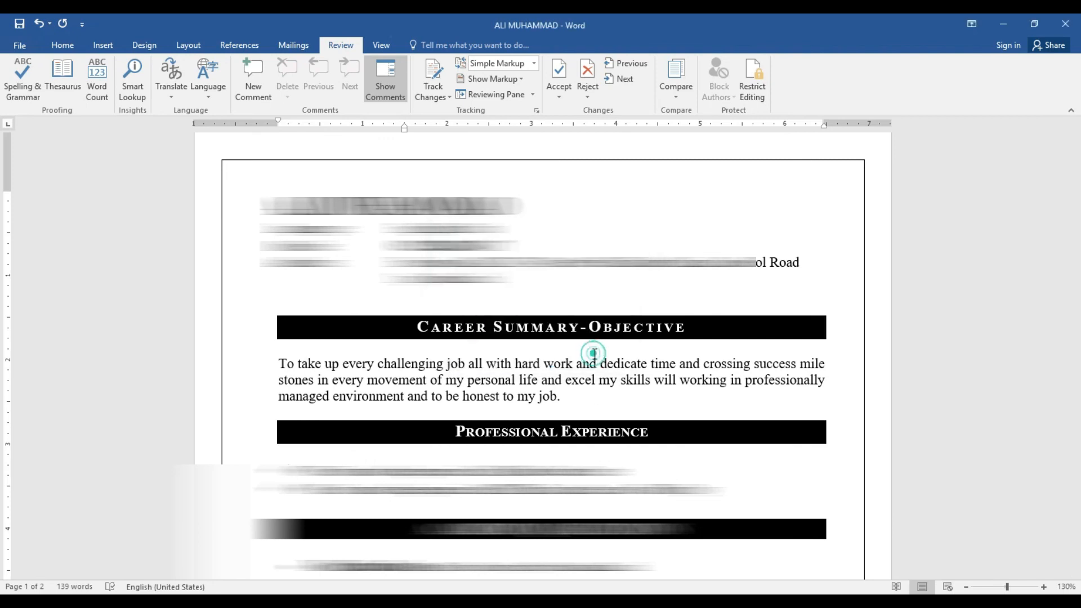
left_click(178, 98)
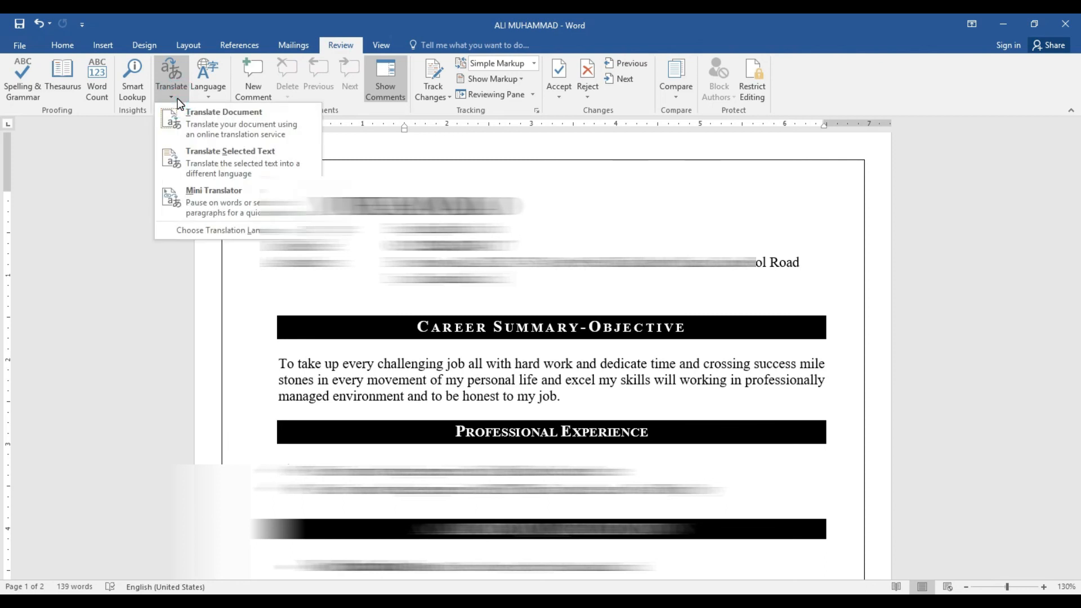
left_click(206, 97)
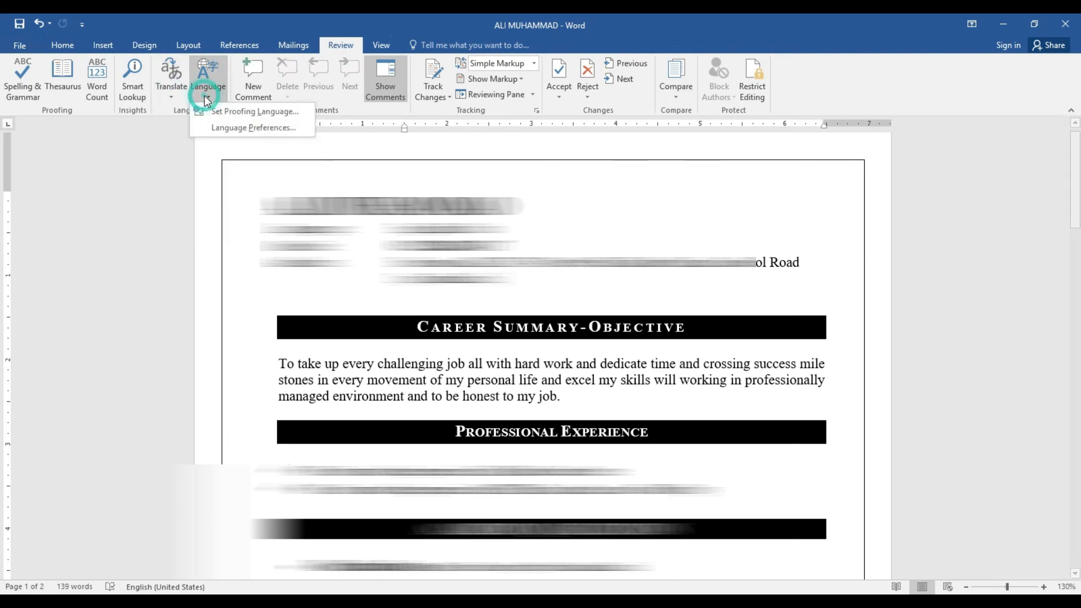
left_click(226, 132)
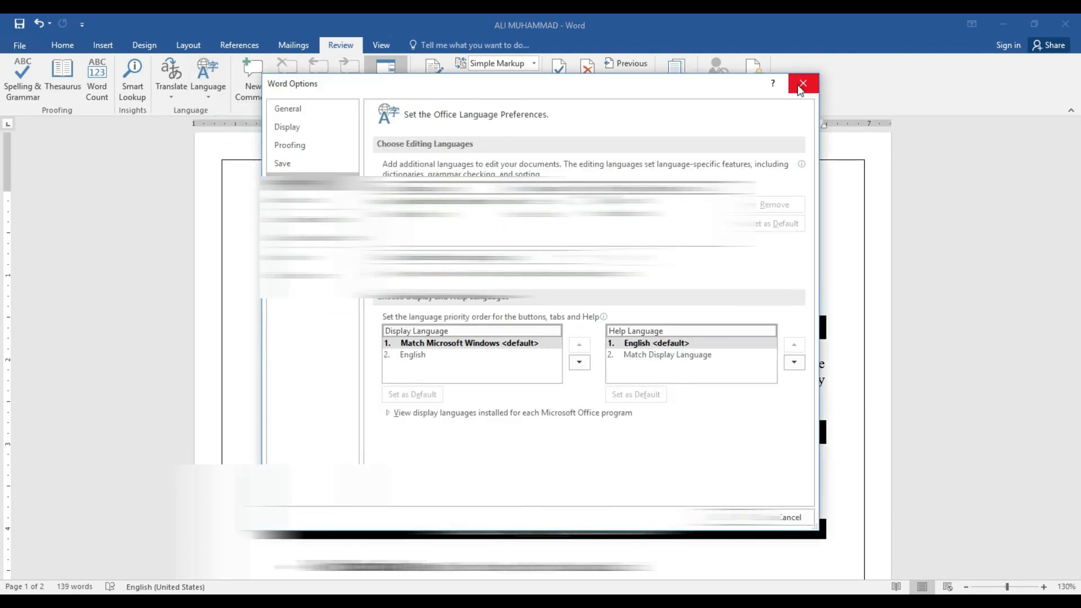
left_click(798, 86)
left_click(165, 99)
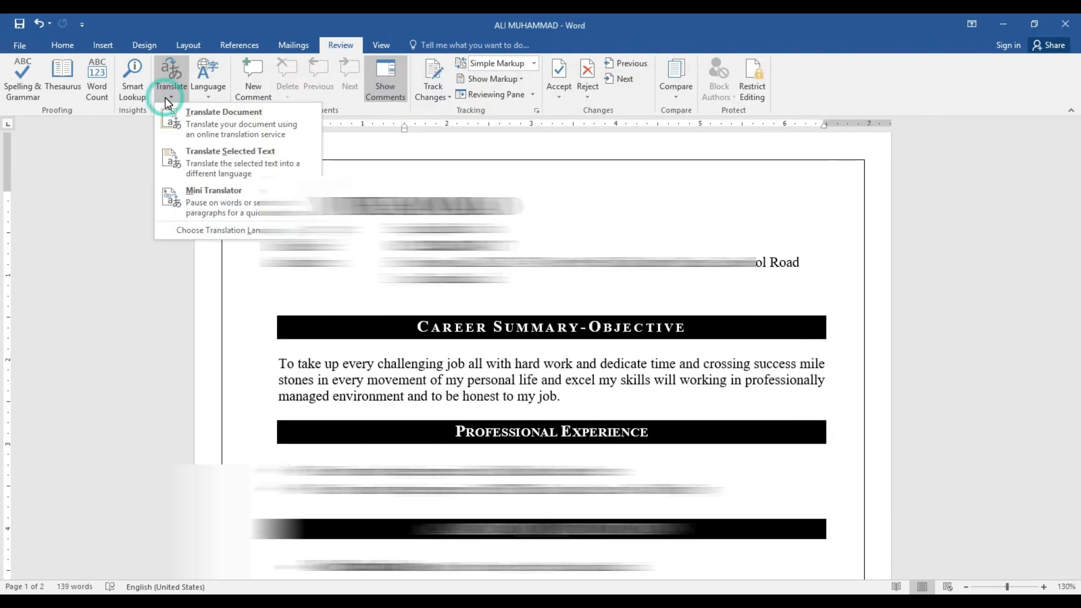
left_click(198, 120)
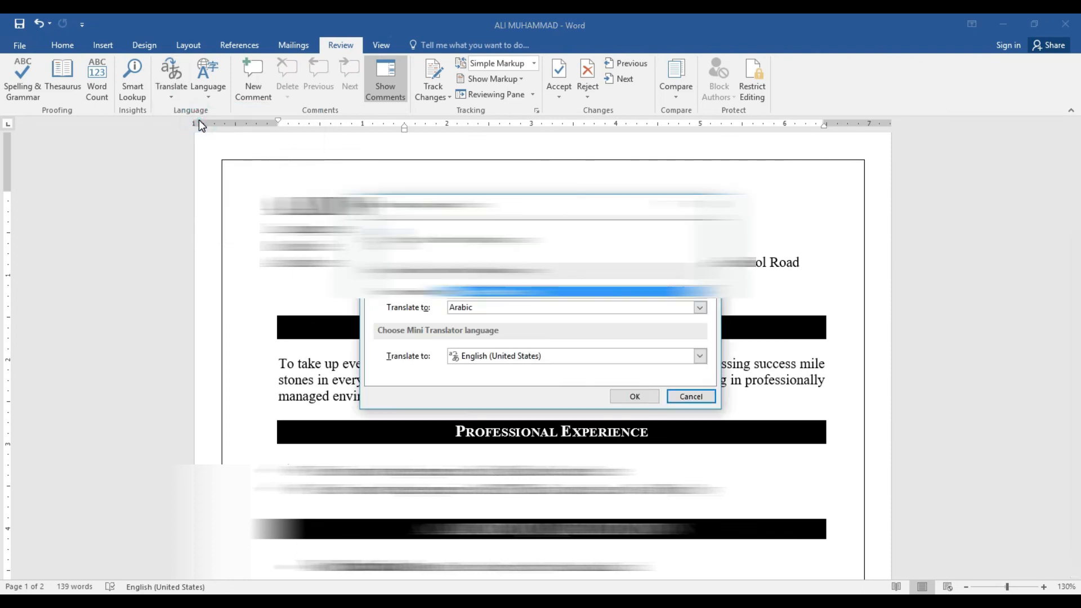
left_click(689, 396)
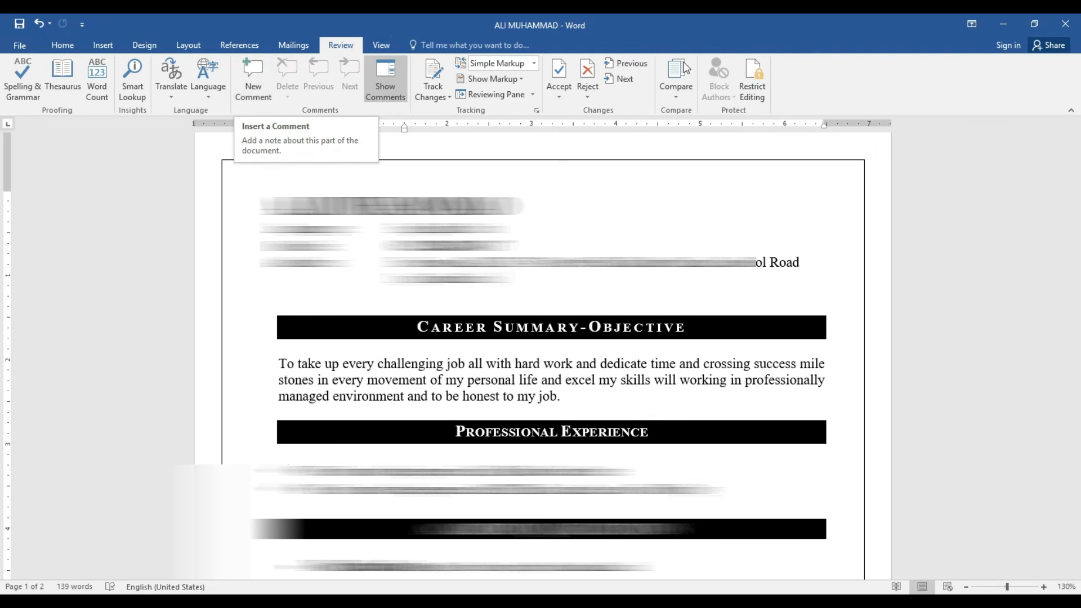
In Restrict Editing, limit formatting to selected styles and allow only Filling in forms
left_click(759, 95)
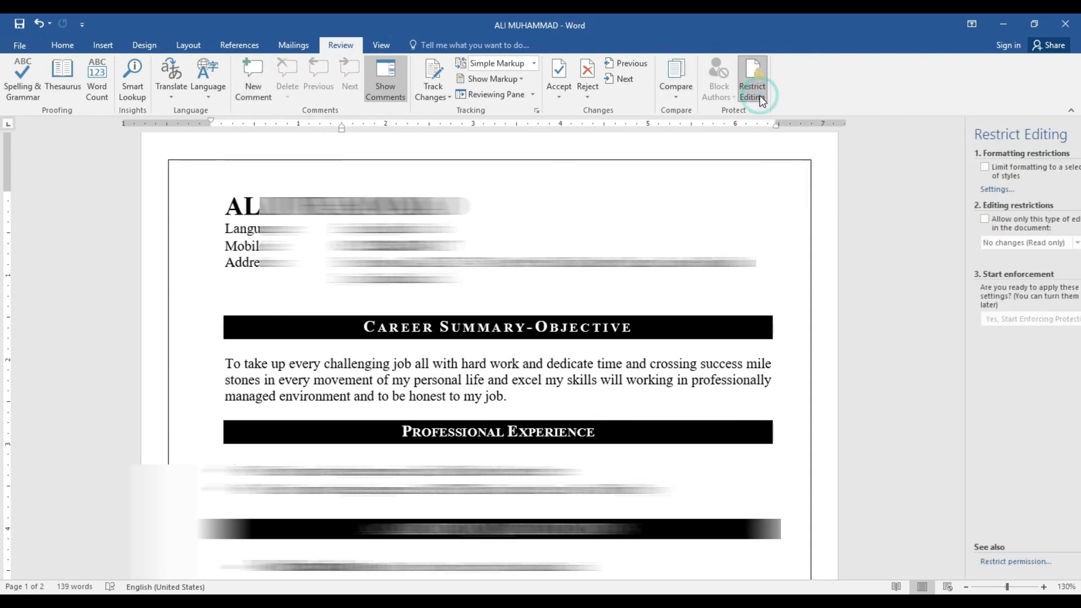
left_click(958, 168)
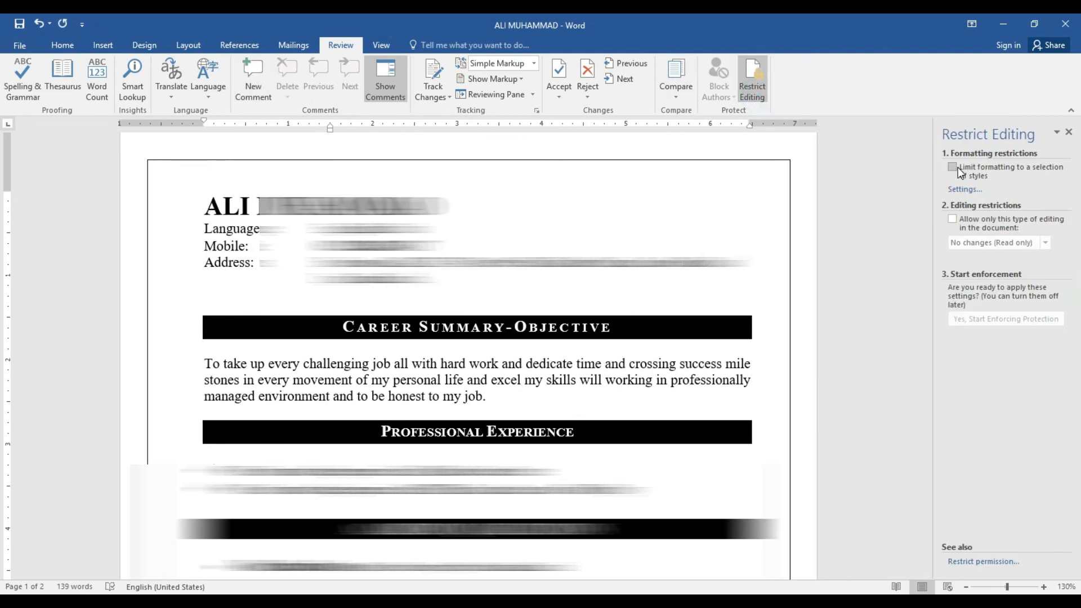
left_click(957, 221)
left_click(1047, 245)
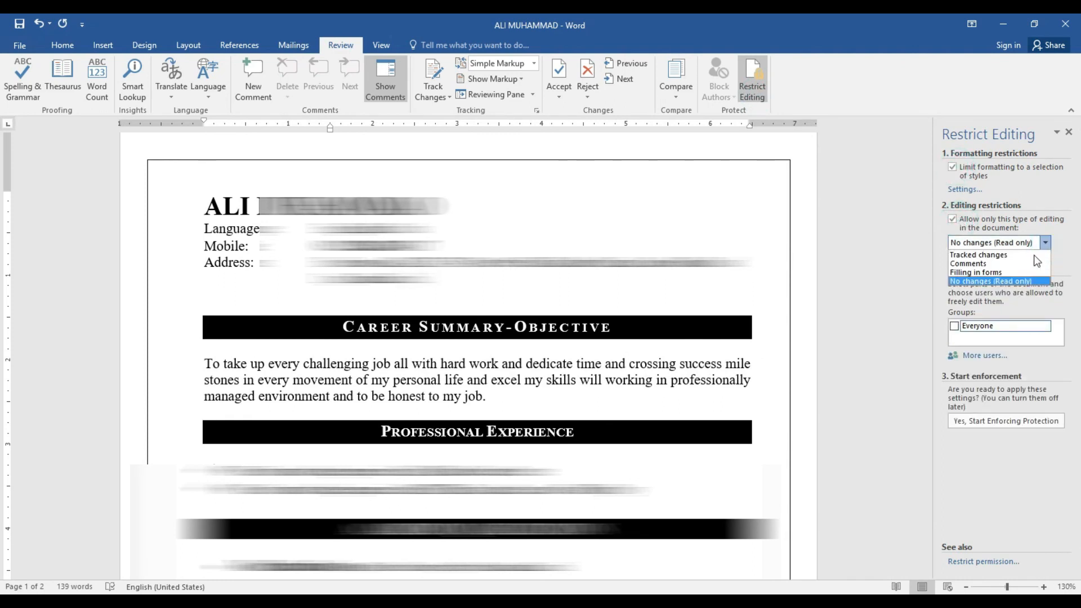
left_click(1005, 271)
Start enforcing the protection, entering and confirming a password
left_click(985, 319)
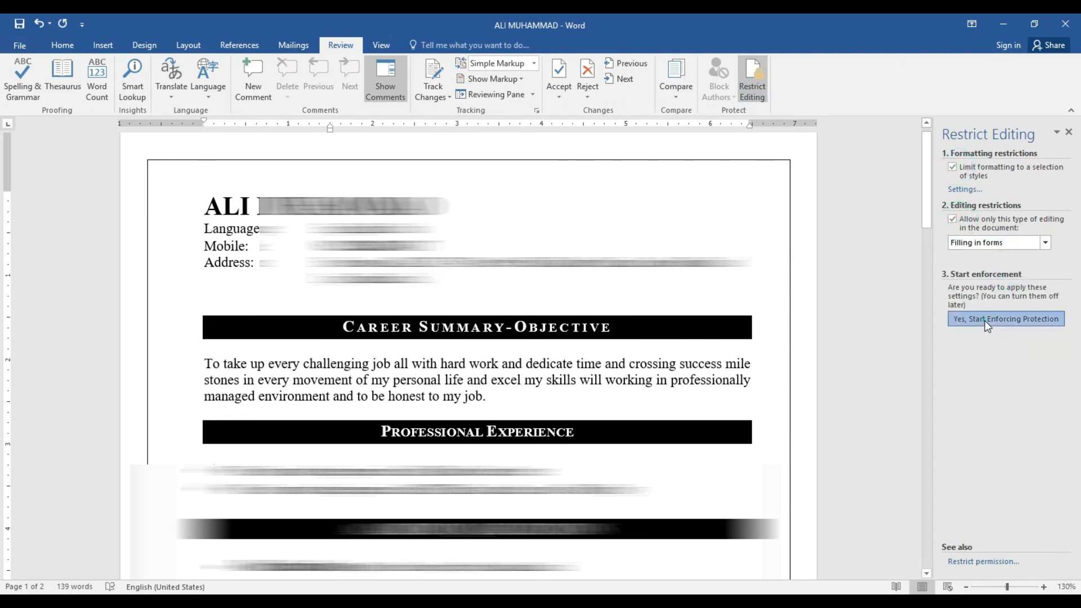
type("•••")
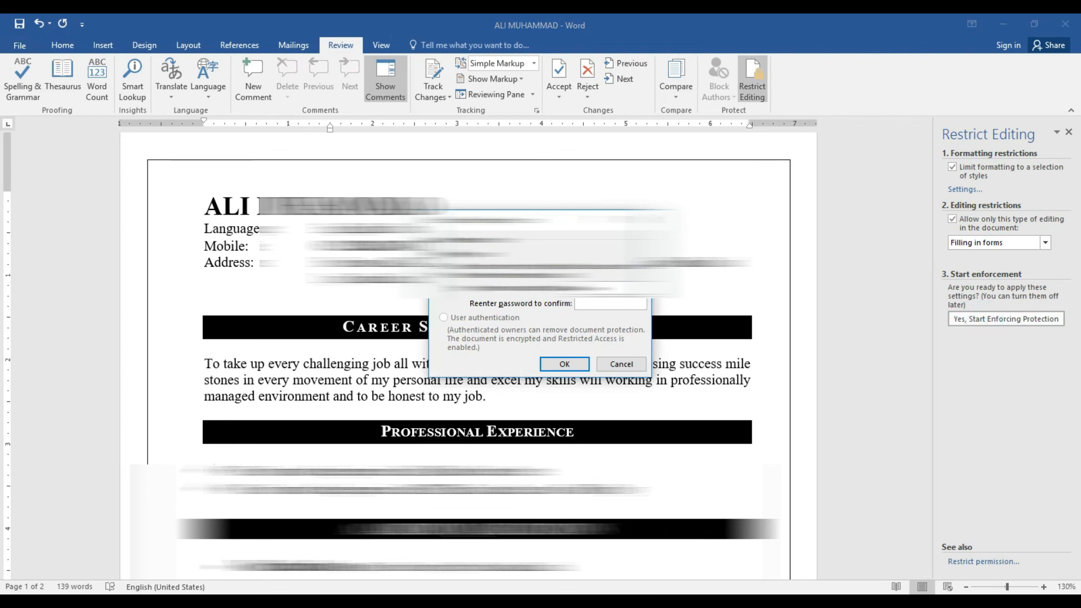
left_click(633, 304)
type("•••")
left_click(565, 364)
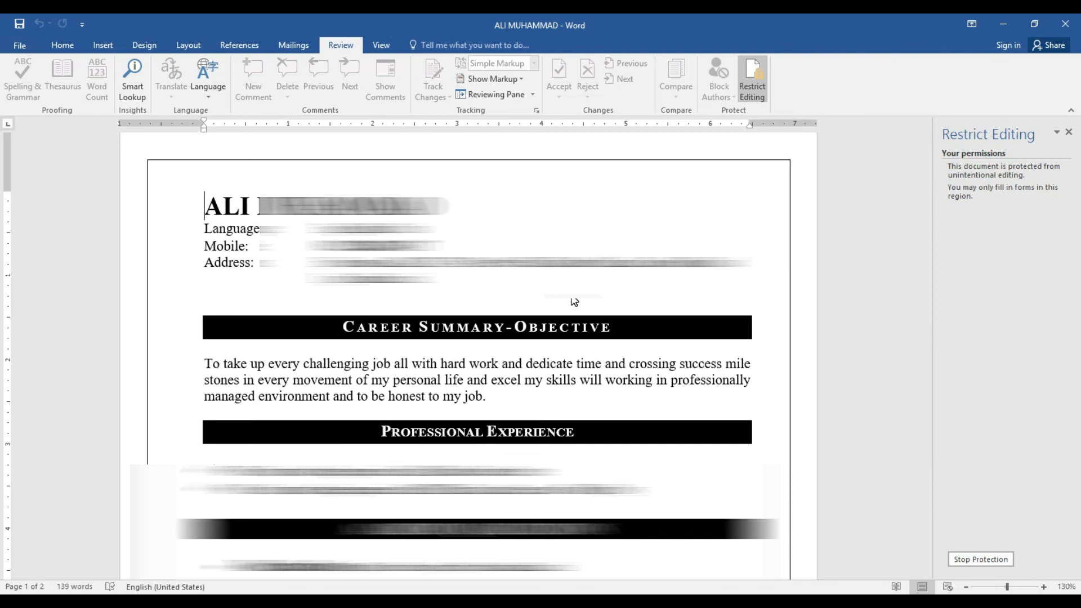
Stop the protection, then type test text 'sdfsf' in the heading and delete a character
left_click(985, 559)
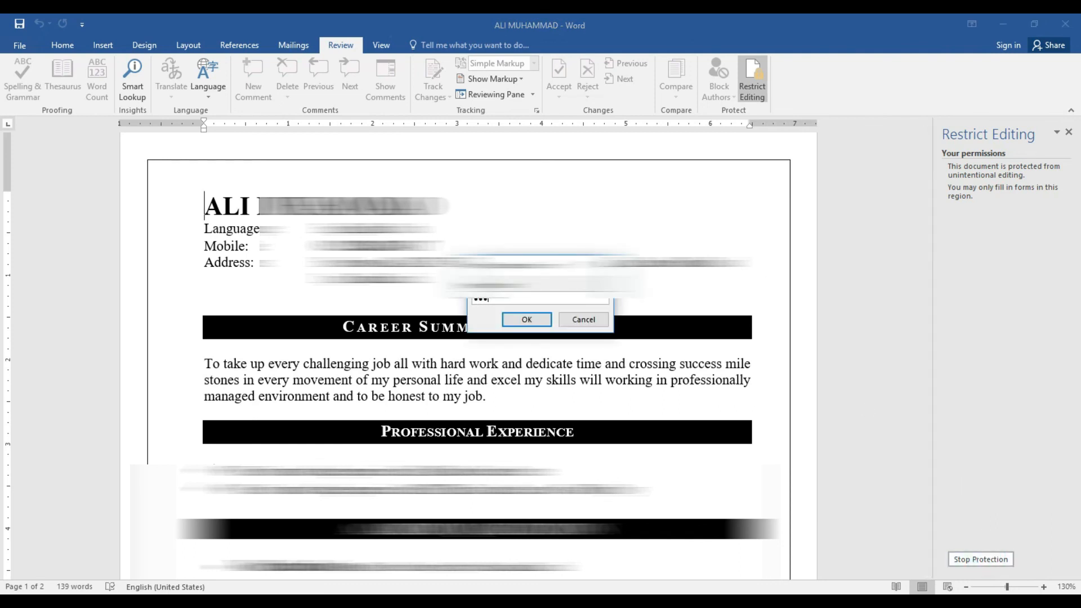
key("Return")
type("sdfsf")
key("BackSpace")
key("BackSpace")
key("BackSpace")
key("BackSpace")
key("BackSpace")
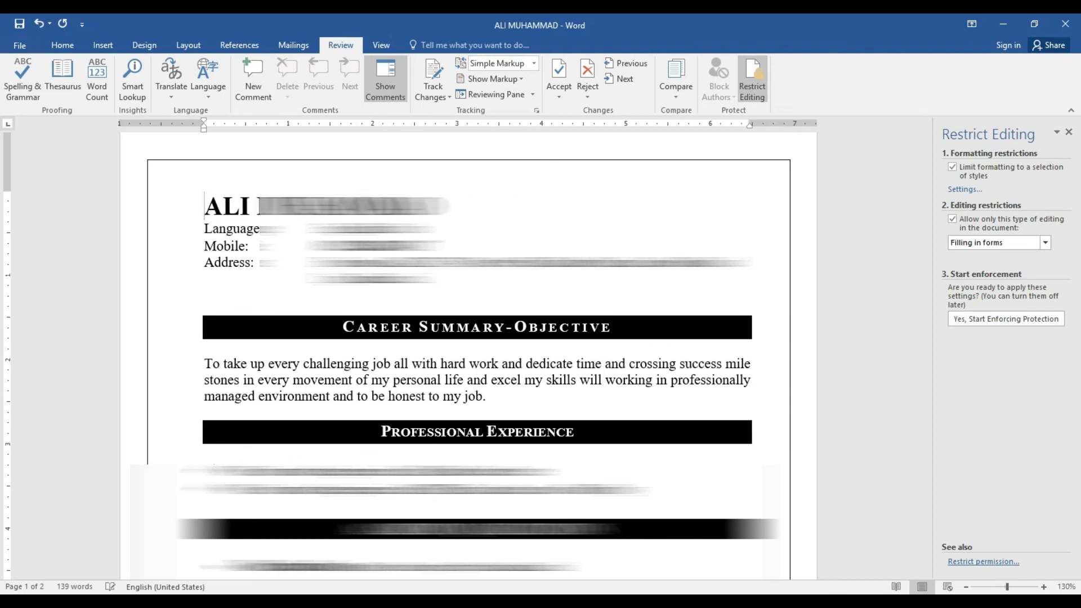
Untick both restriction options, then re-tick them and keep Filling in forms selected
left_click(968, 169)
left_click(965, 214)
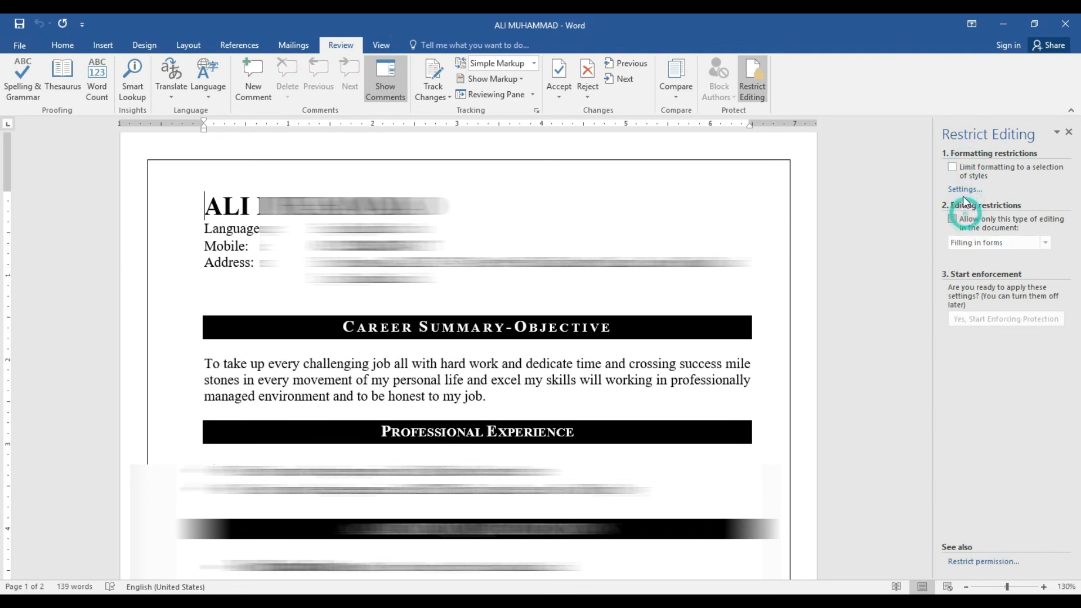
left_click(961, 167)
left_click(952, 219)
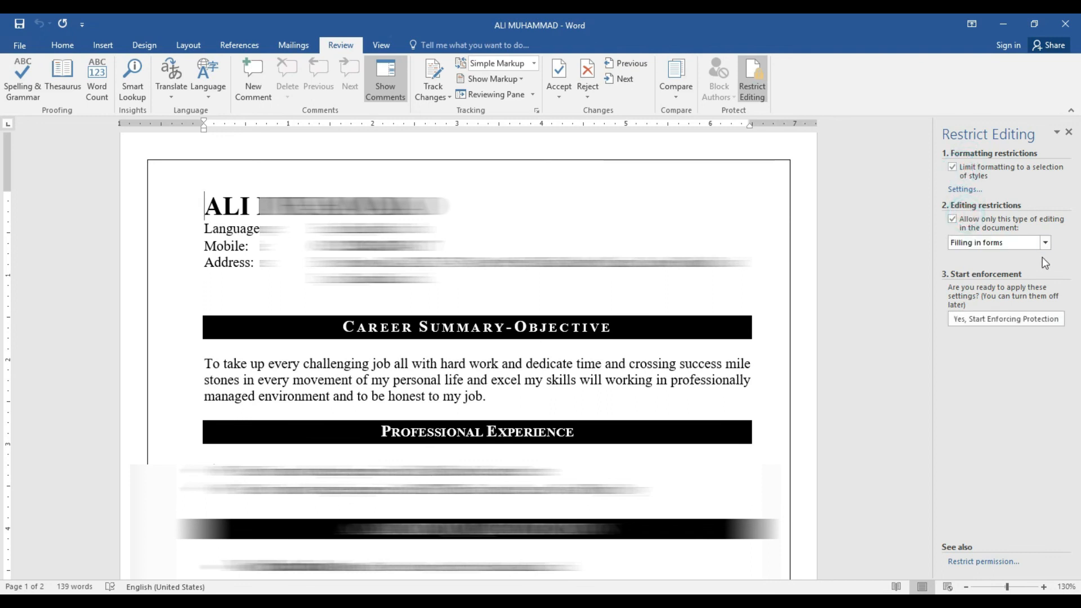
left_click(1045, 243)
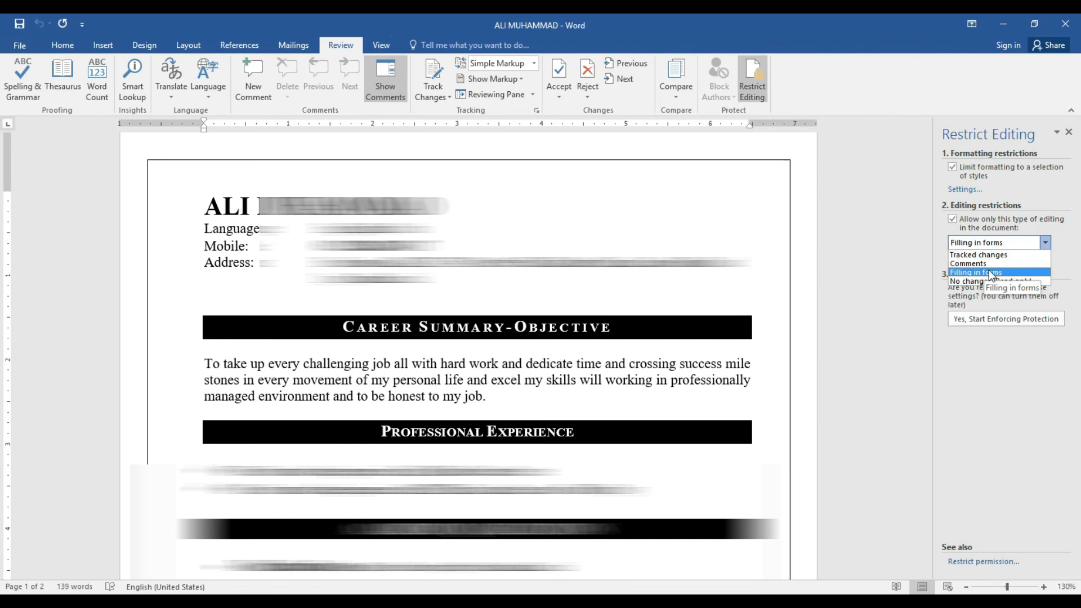
left_click(977, 354)
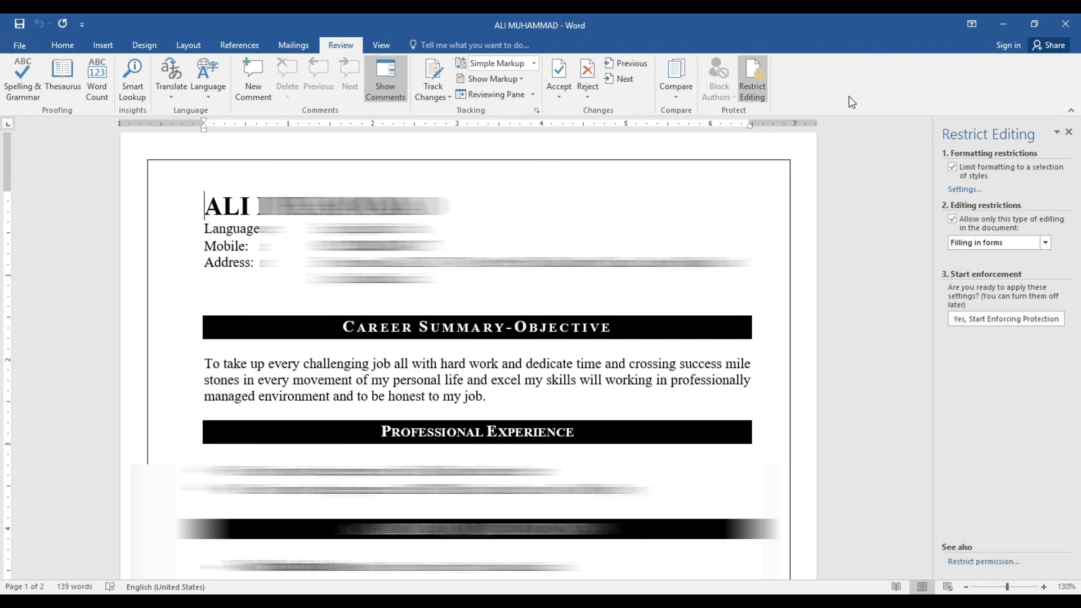
Close the Restrict Editing pane and show the résumé in Read Mode
left_click(1069, 132)
left_click(378, 47)
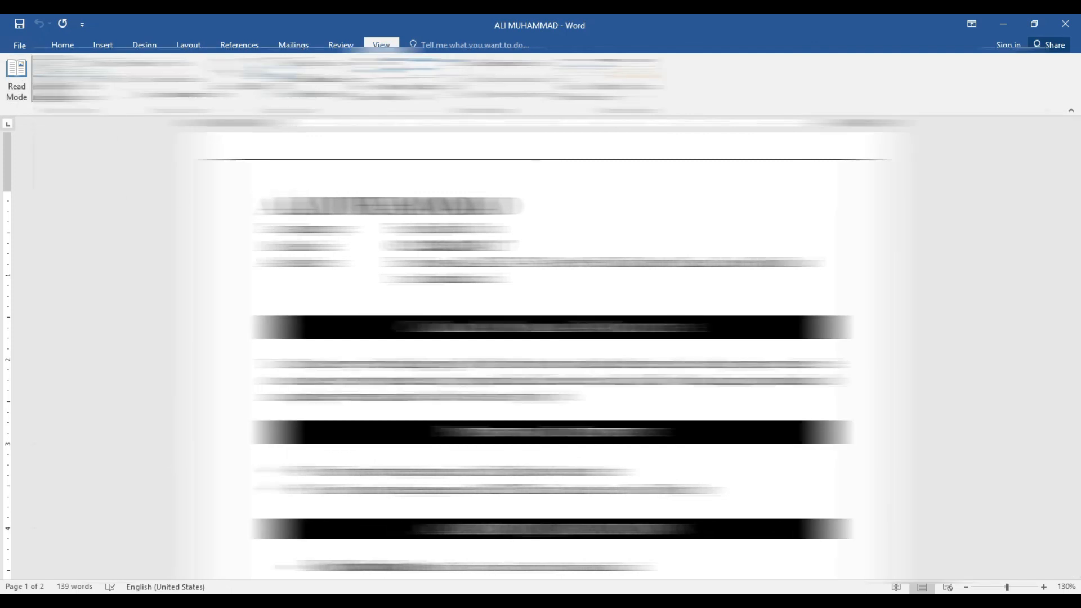
left_click(16, 90)
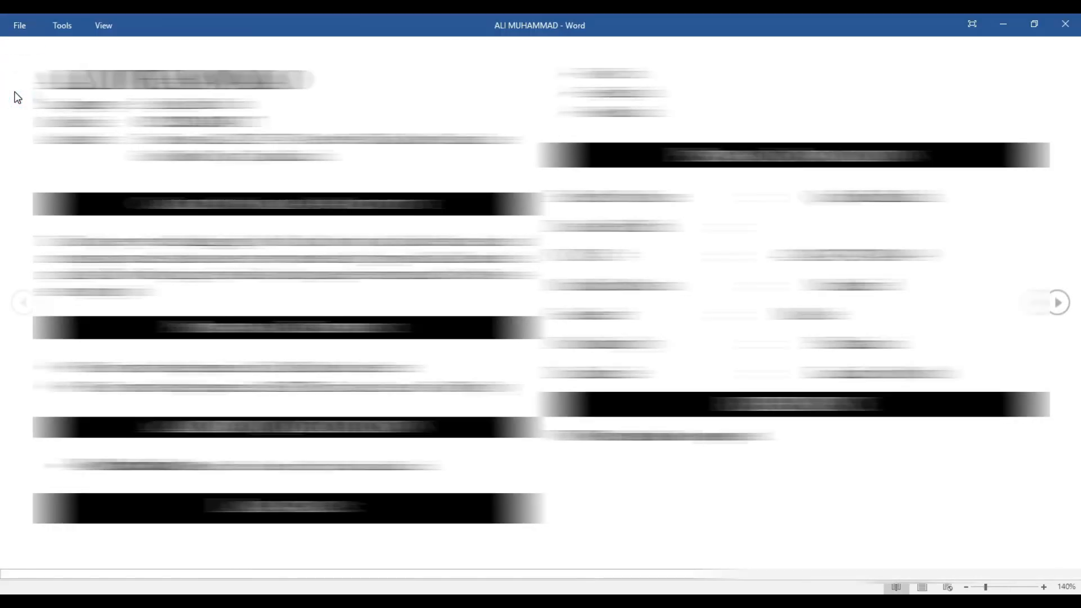